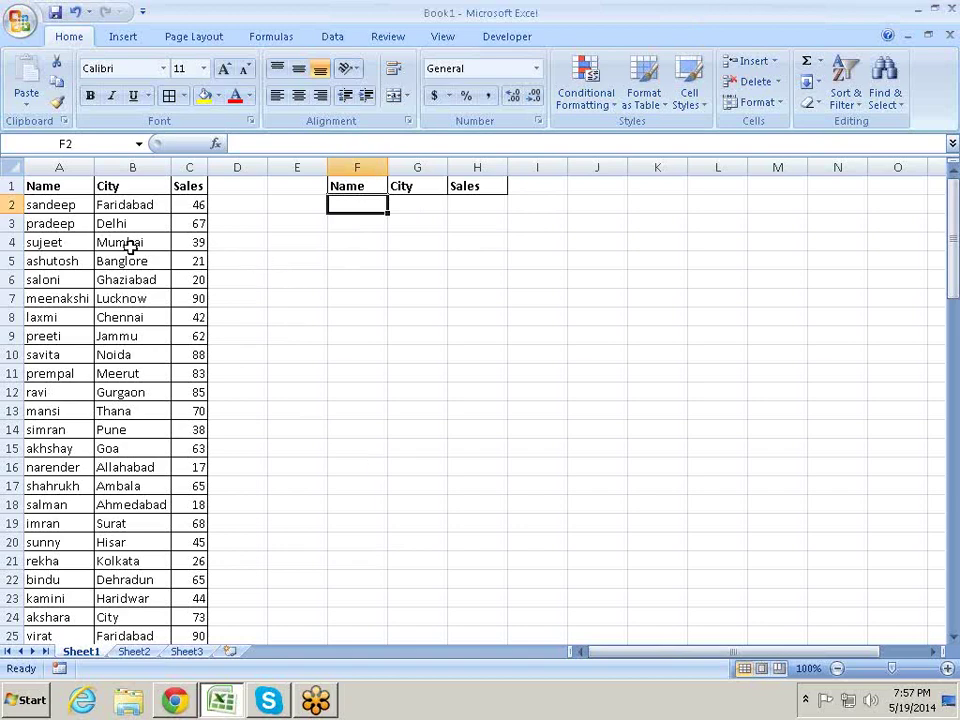
Show the Formulas function library and scroll through the Math & Trig functions under More Functions.
click(248, 40)
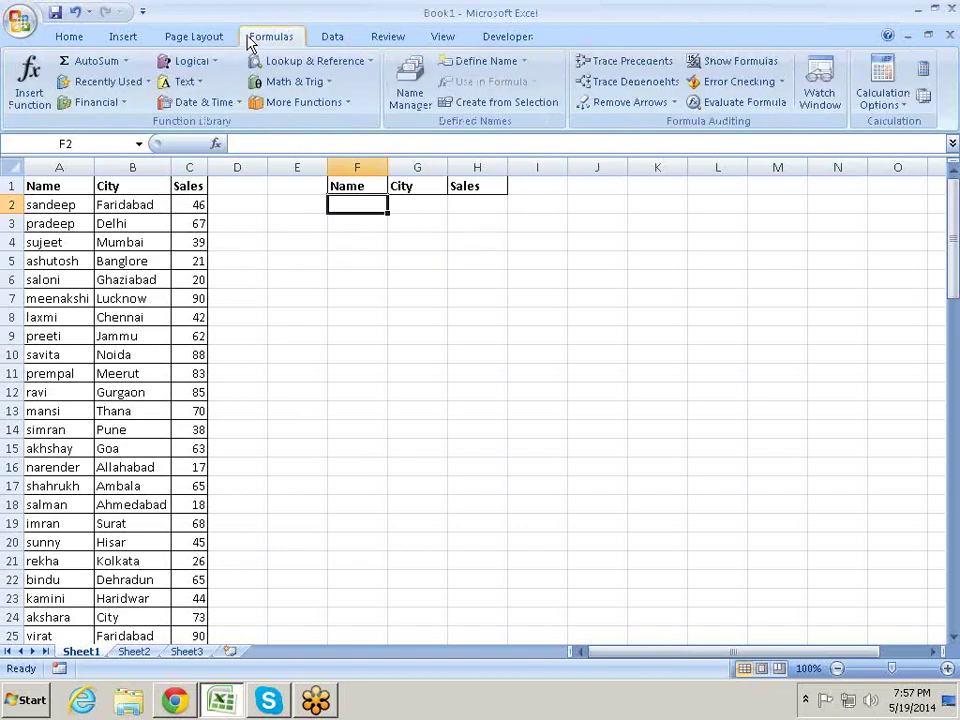
click(334, 104)
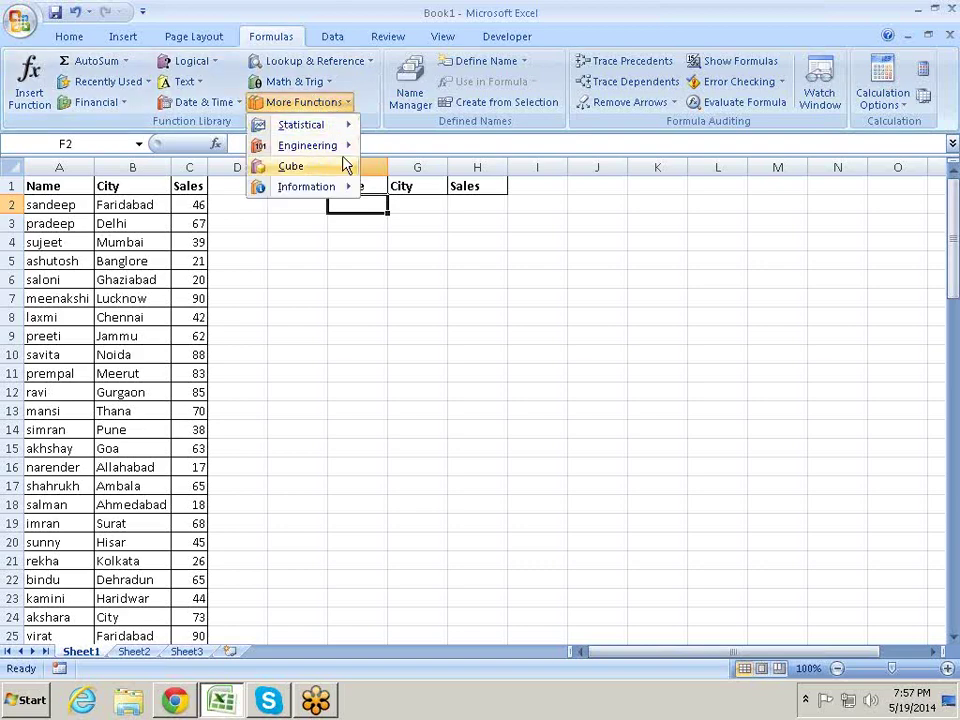
mouse_move(343, 187)
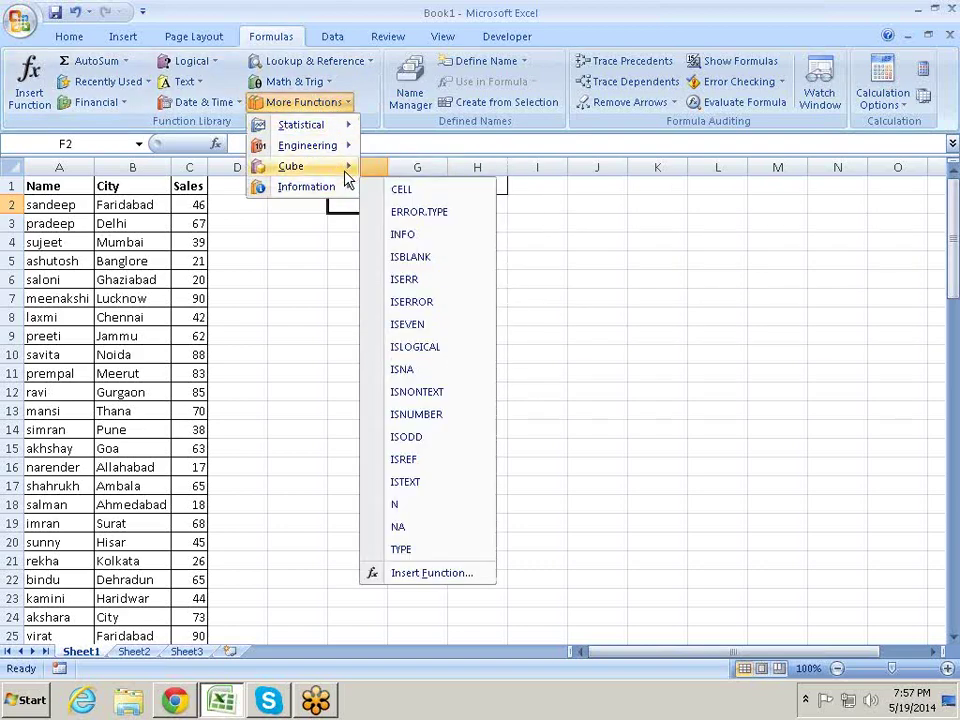
click(320, 84)
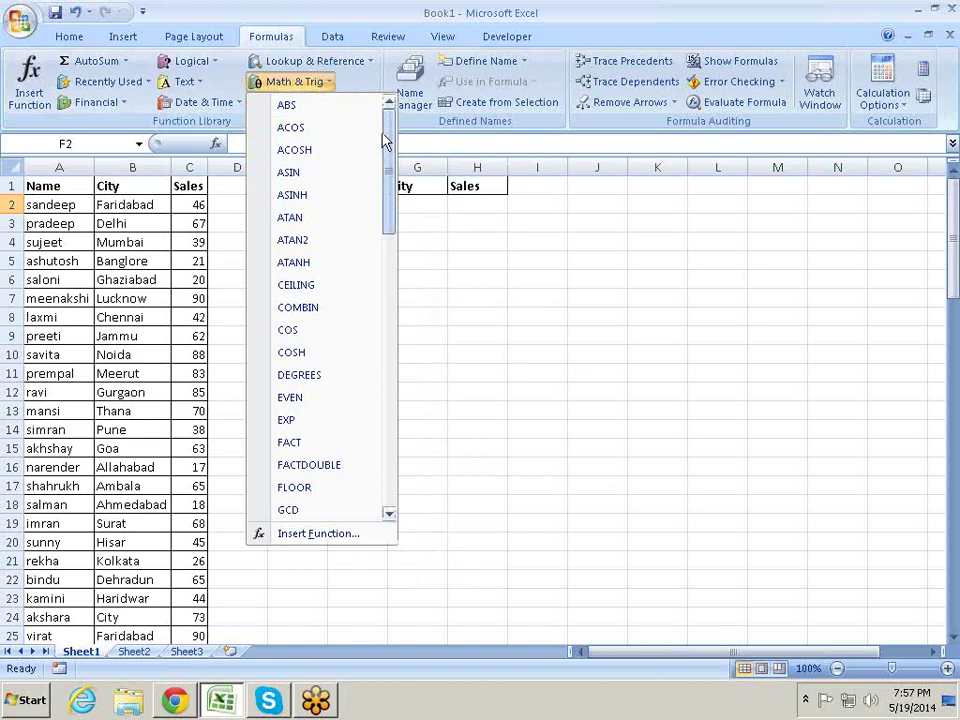
mouse_move(383, 139)
mouse_down()
mouse_move(385, 298)
mouse_move(363, 303)
mouse_up()
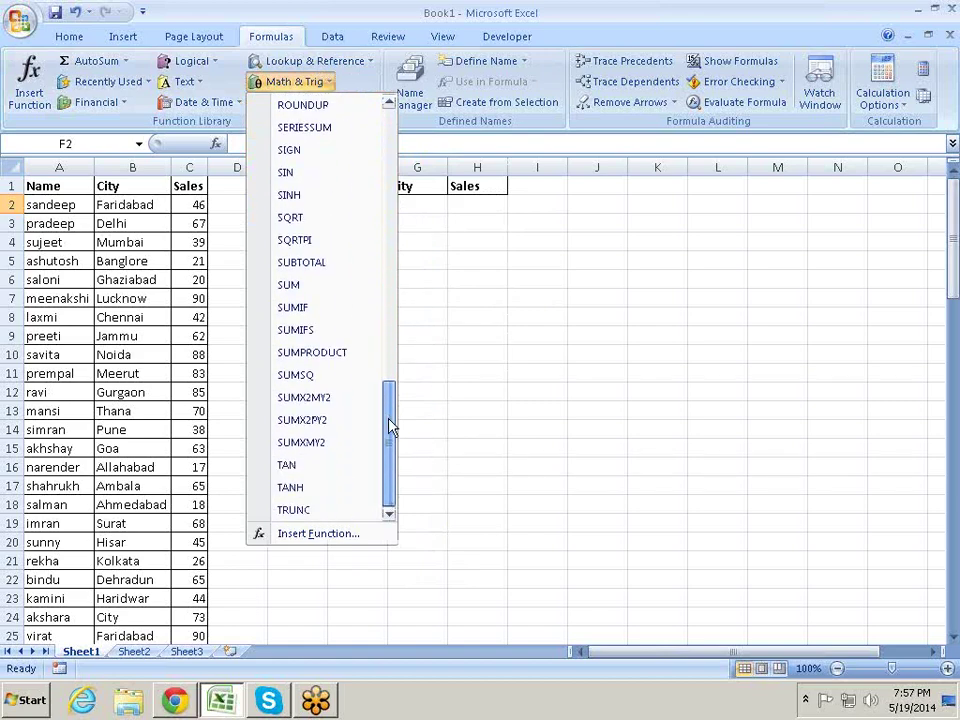
Browse the Recently Used, Text, Math & Trig and More Functions lists, then close them.
click(150, 86)
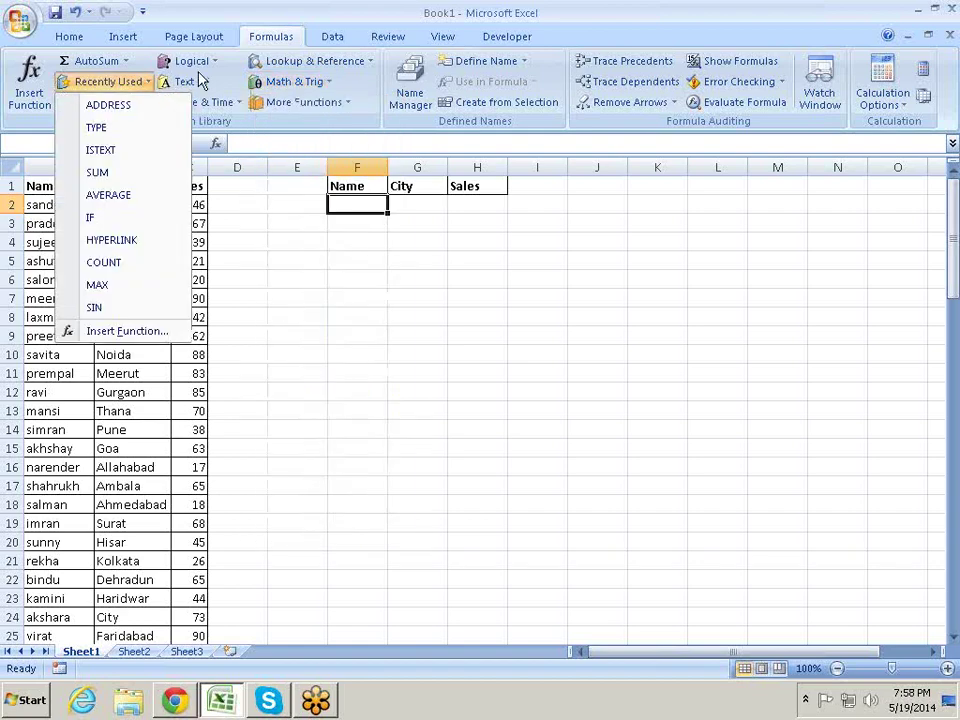
click(199, 82)
click(377, 273)
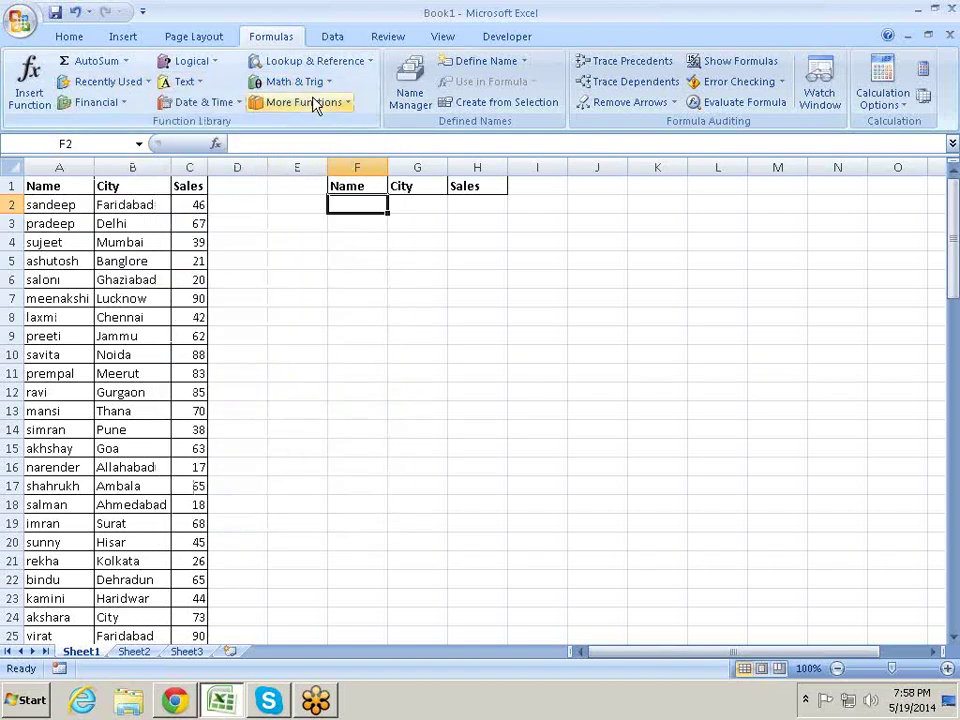
click(332, 81)
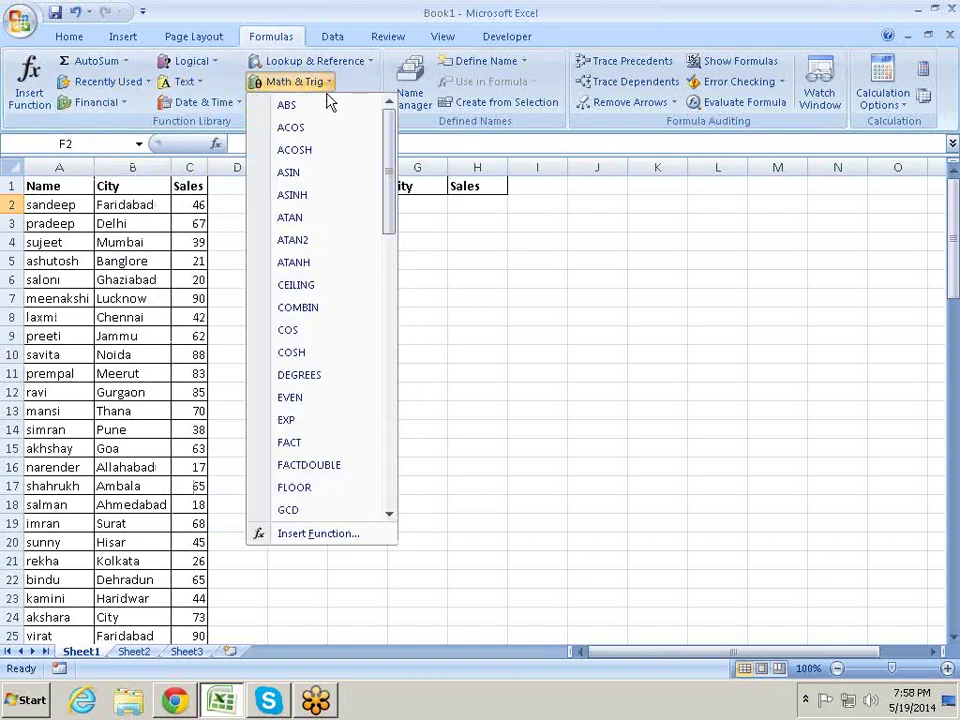
click(382, 90)
click(304, 102)
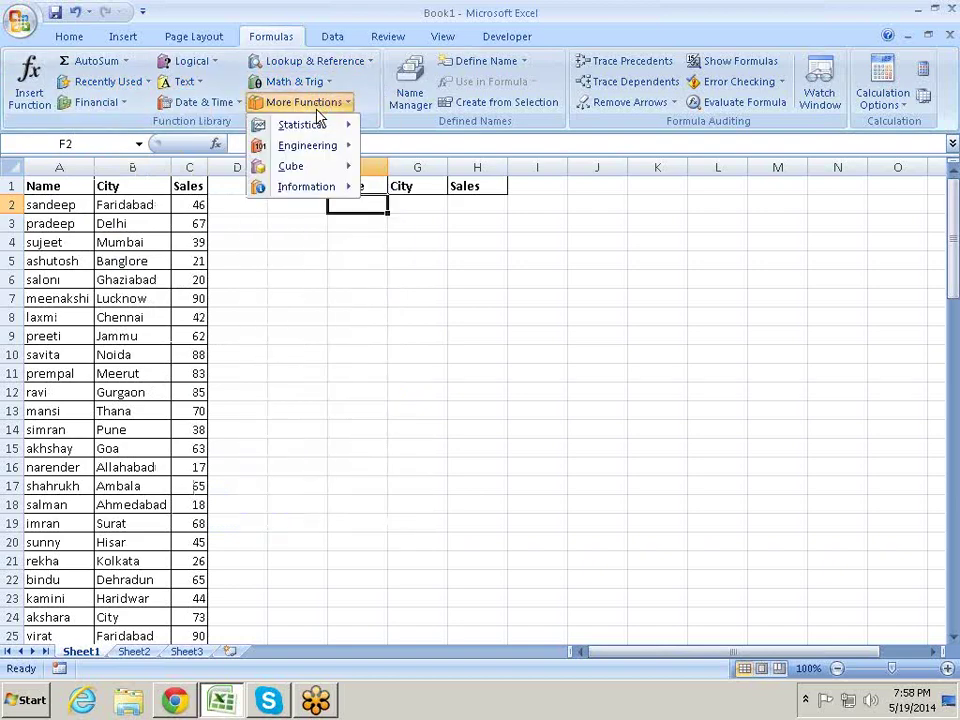
mouse_move(347, 127)
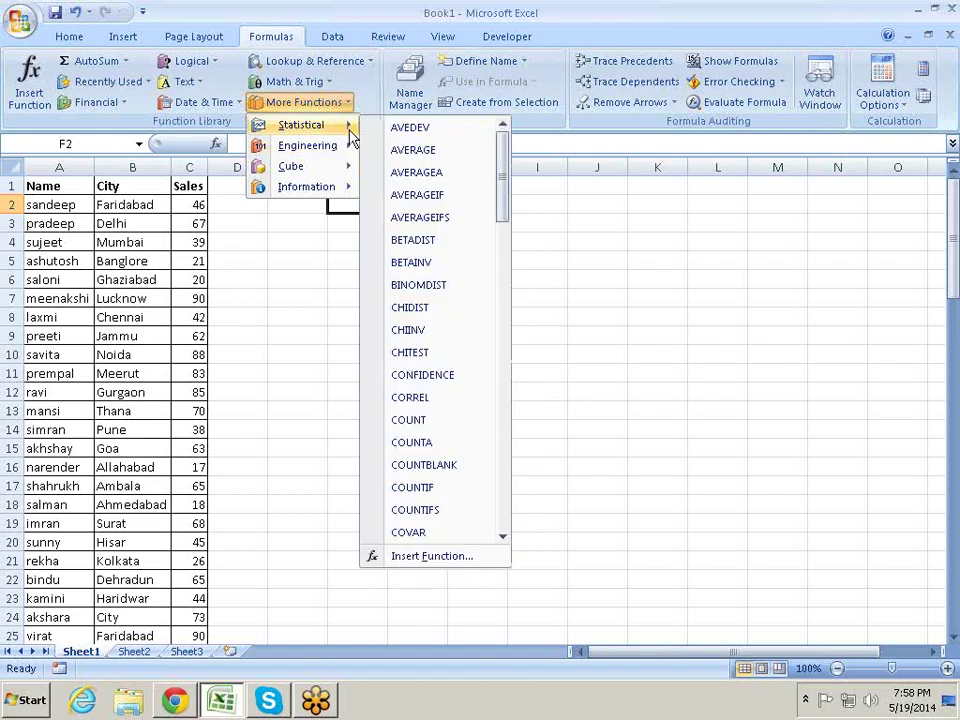
click(561, 318)
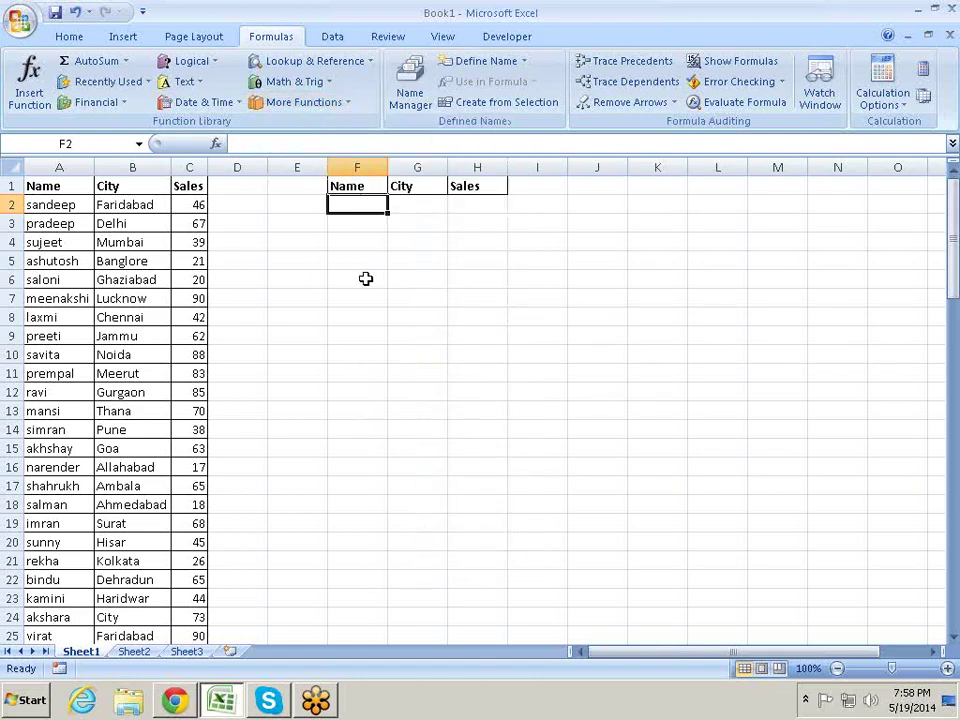
Enter =DGET( in cell F2 via =dg, then bring up its Function Arguments and help.
text(=dg)
key(Tab)
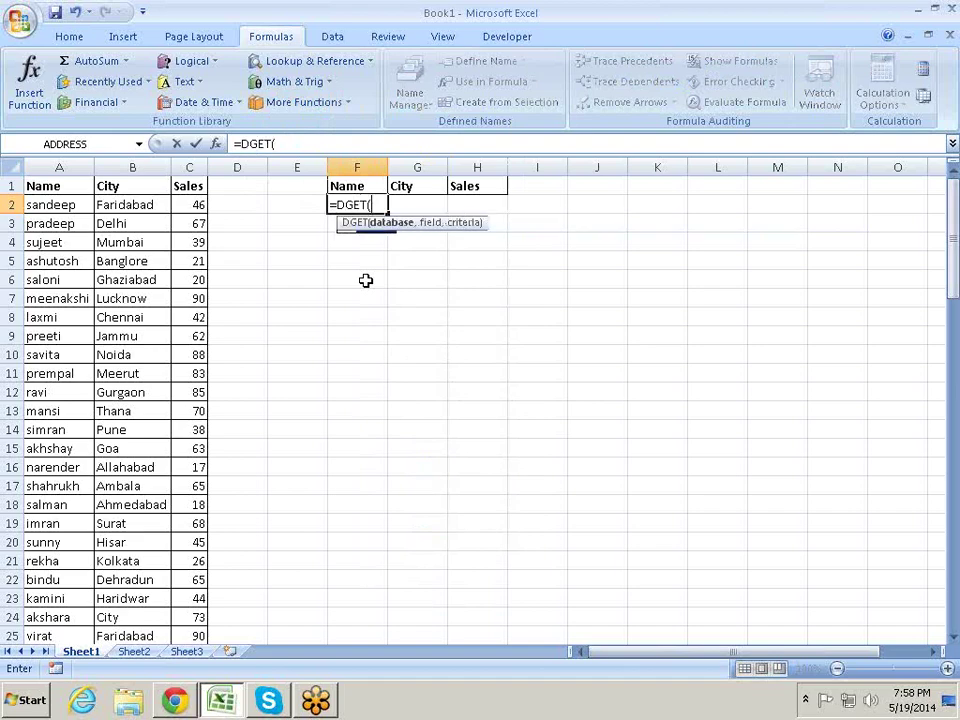
click(216, 144)
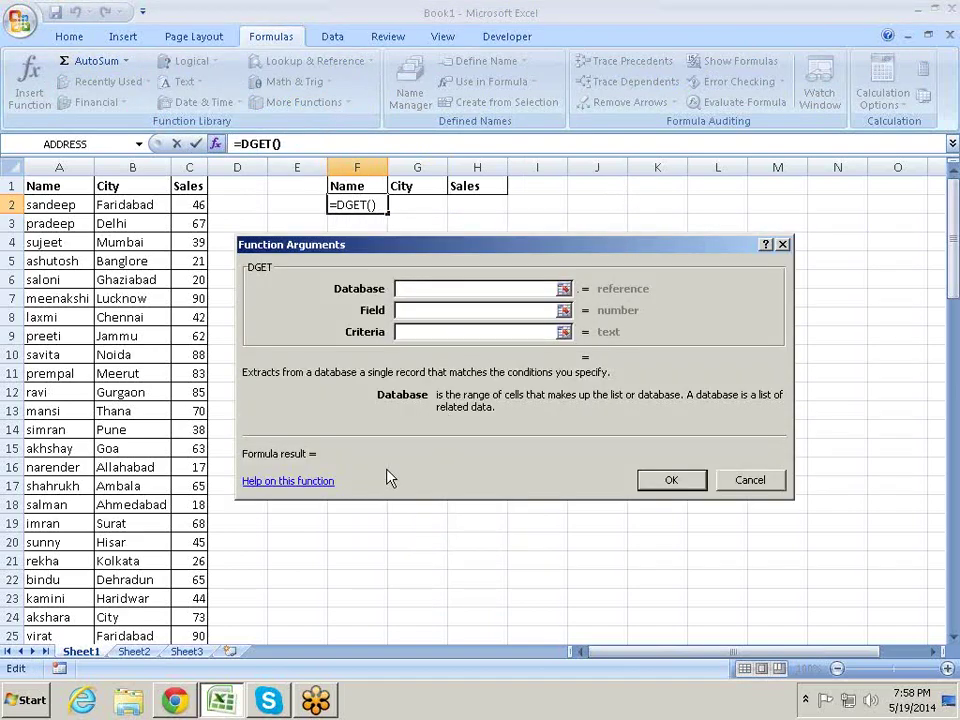
click(329, 487)
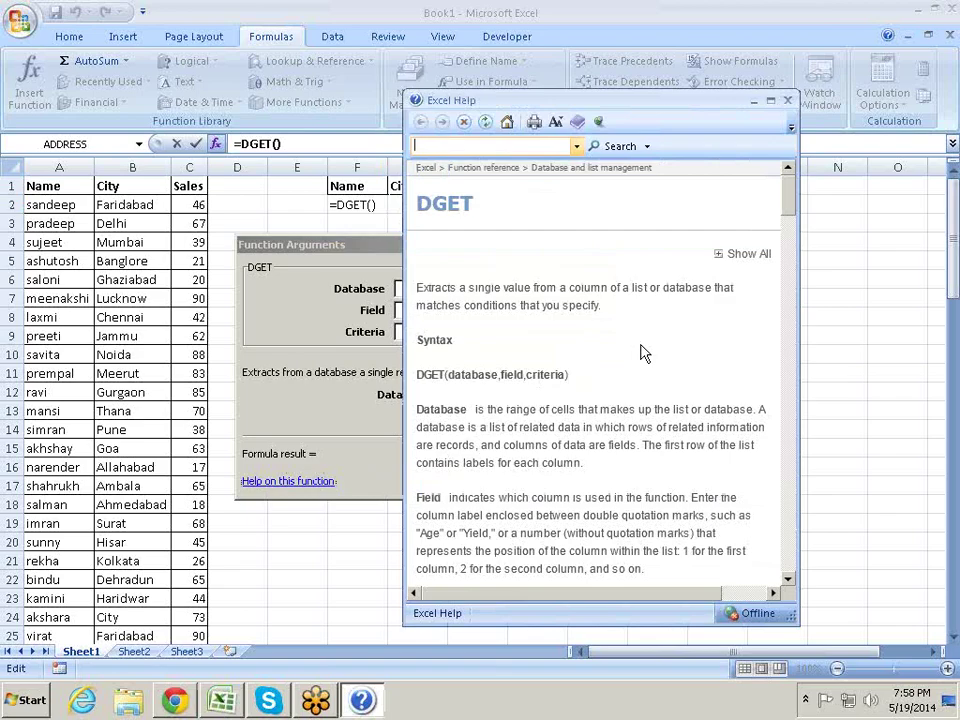
Read down through the DGET help page.
scroll(670, 370, down, 5)
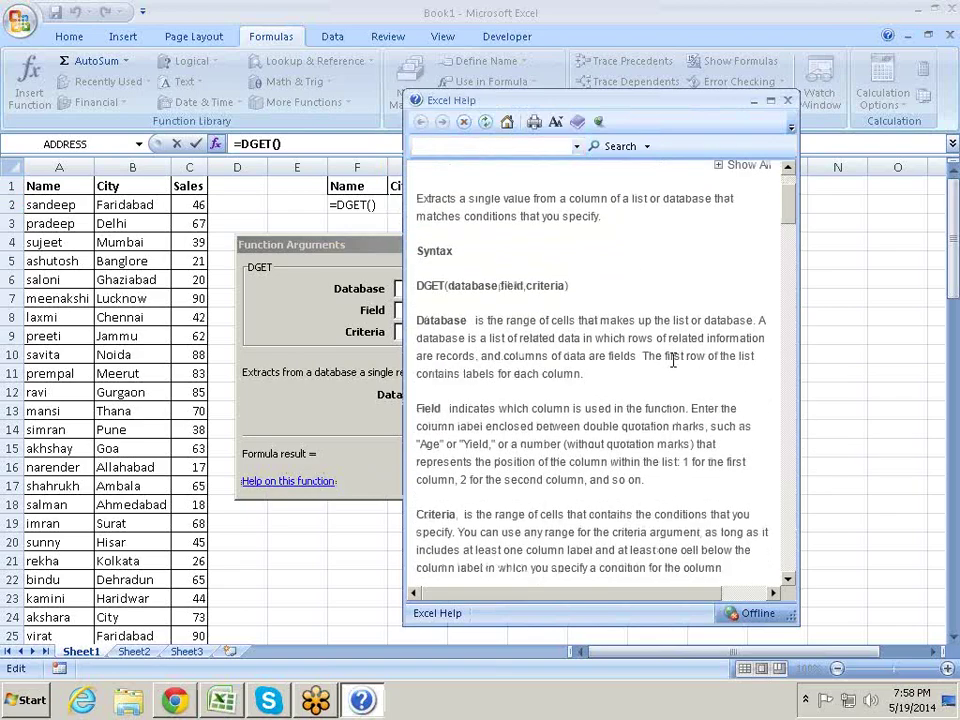
scroll(675, 367, down, 3)
scroll(675, 367, down, 7)
scroll(675, 367, down, 3)
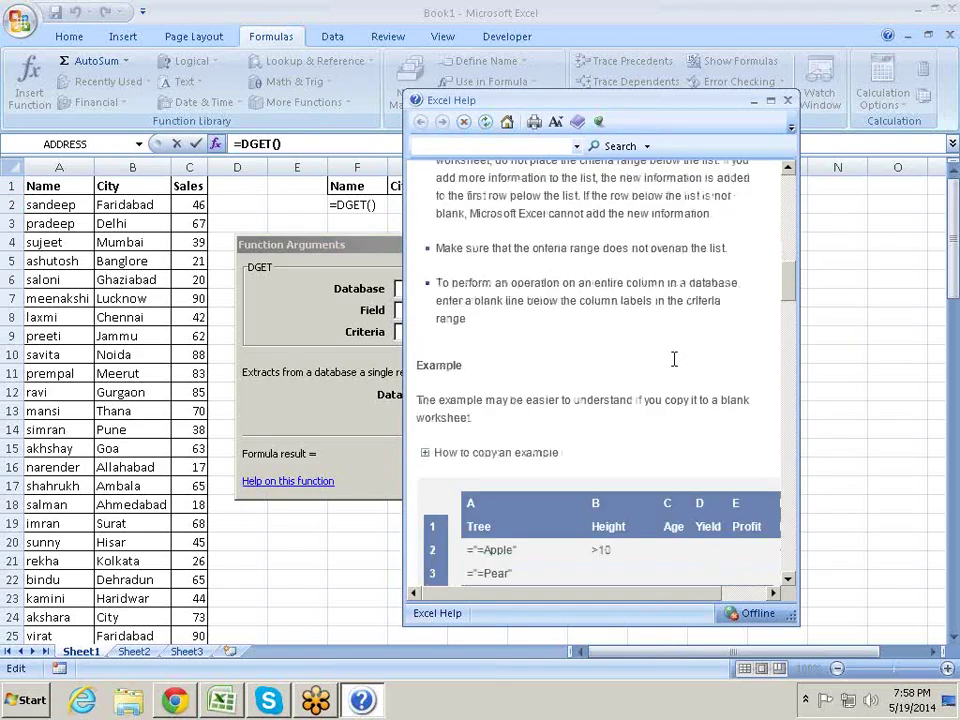
scroll(675, 367, down, 2)
scroll(675, 368, down, 5)
scroll(675, 370, down, 6)
scroll(676, 372, down, 1)
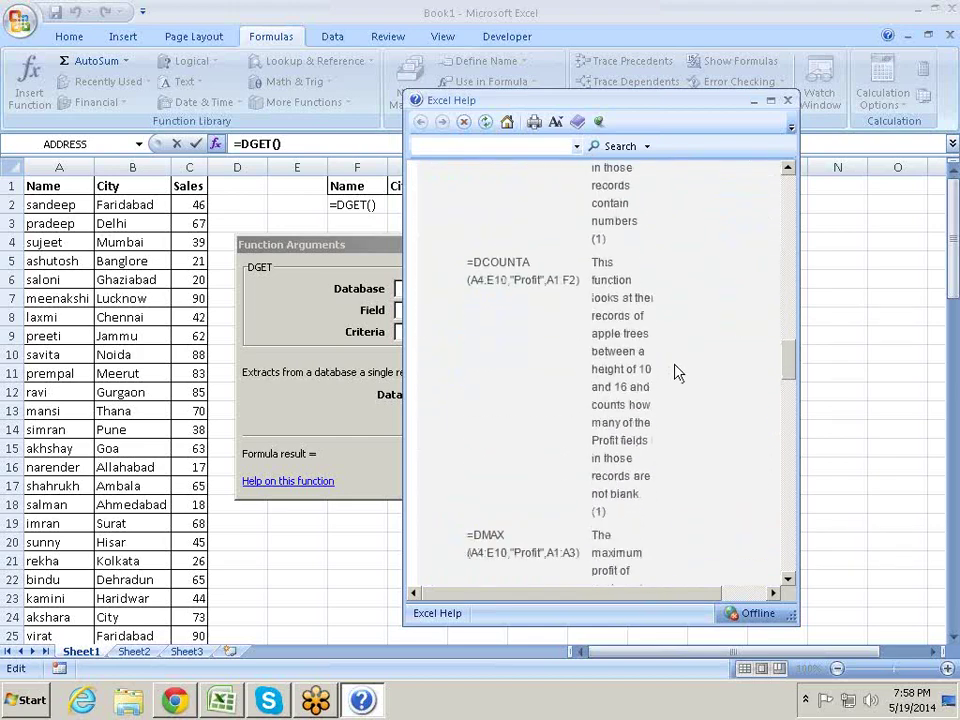
scroll(677, 369, down, 7)
scroll(677, 368, down, 5)
scroll(683, 362, down, 4)
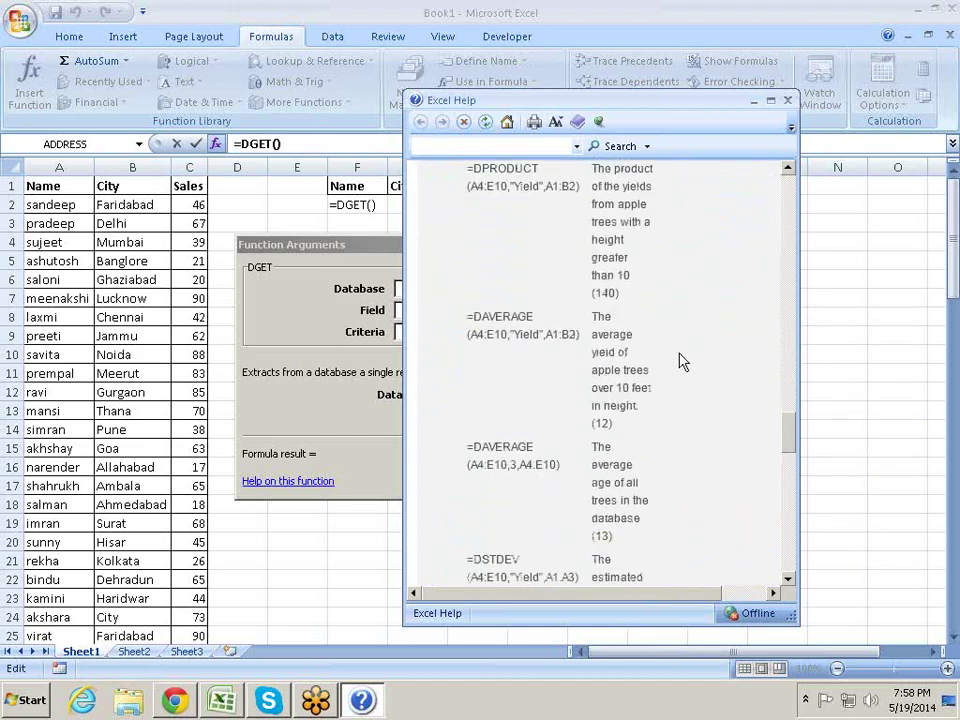
scroll(683, 362, down, 3)
Close the help, cancel the DGET entry leaving F2 empty, and bring Chrome forward.
click(787, 100)
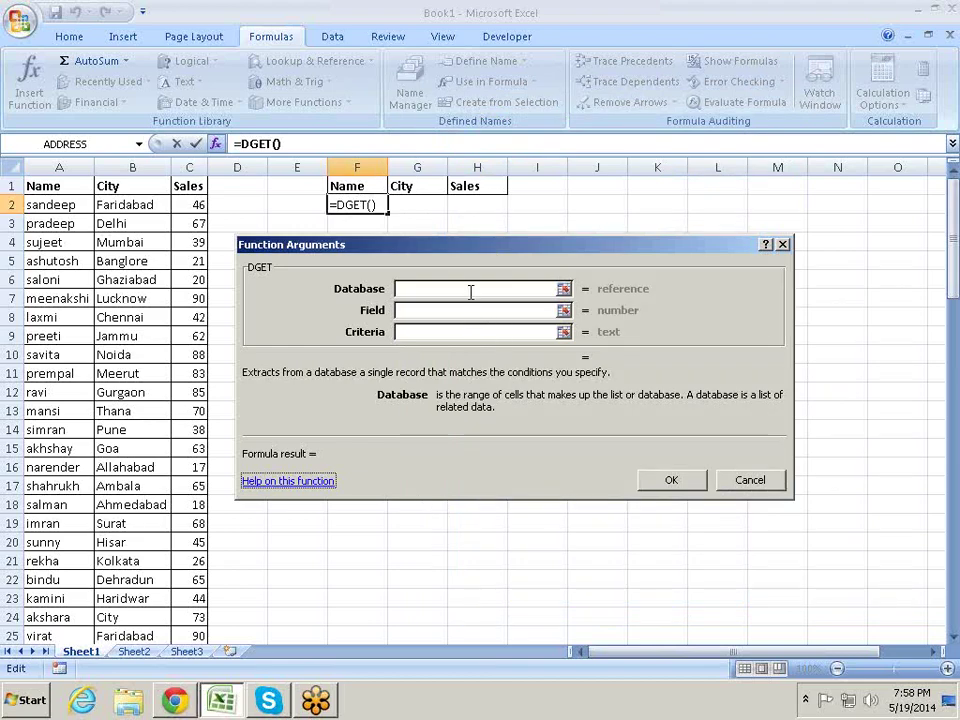
key(Escape)
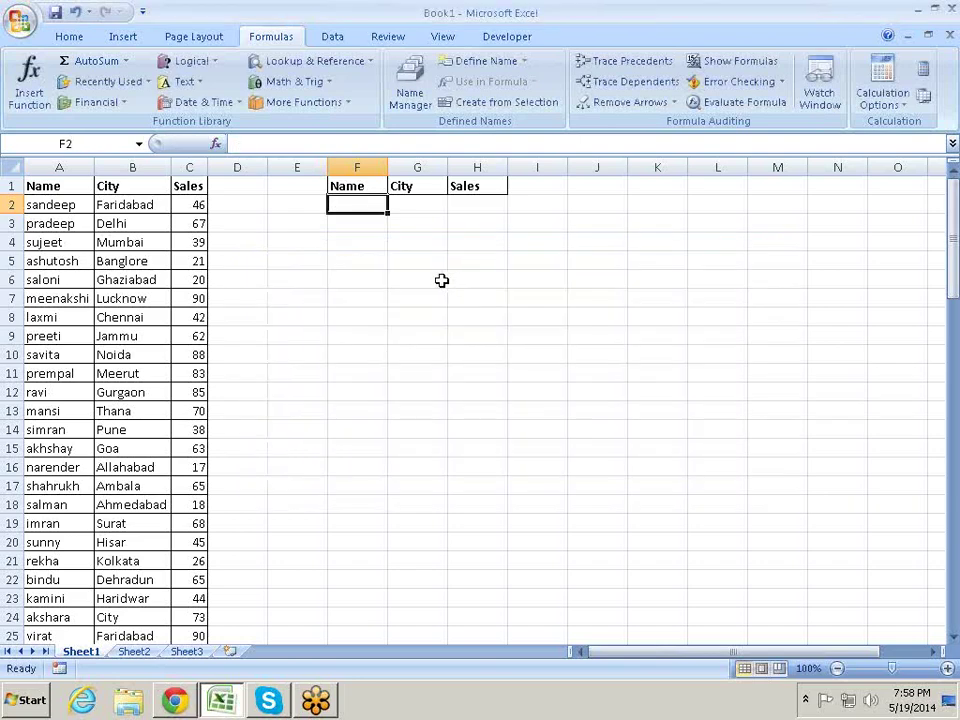
click(437, 284)
Replace the YouTube 'excel is fun' results with the techonthenet.com site.
click(174, 700)
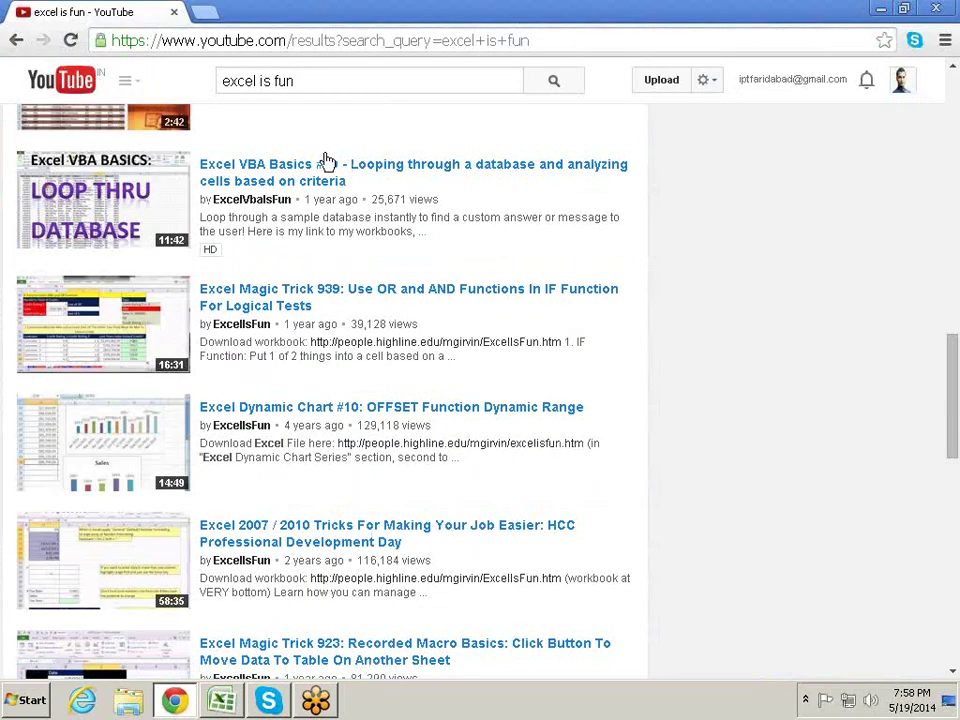
click(340, 41)
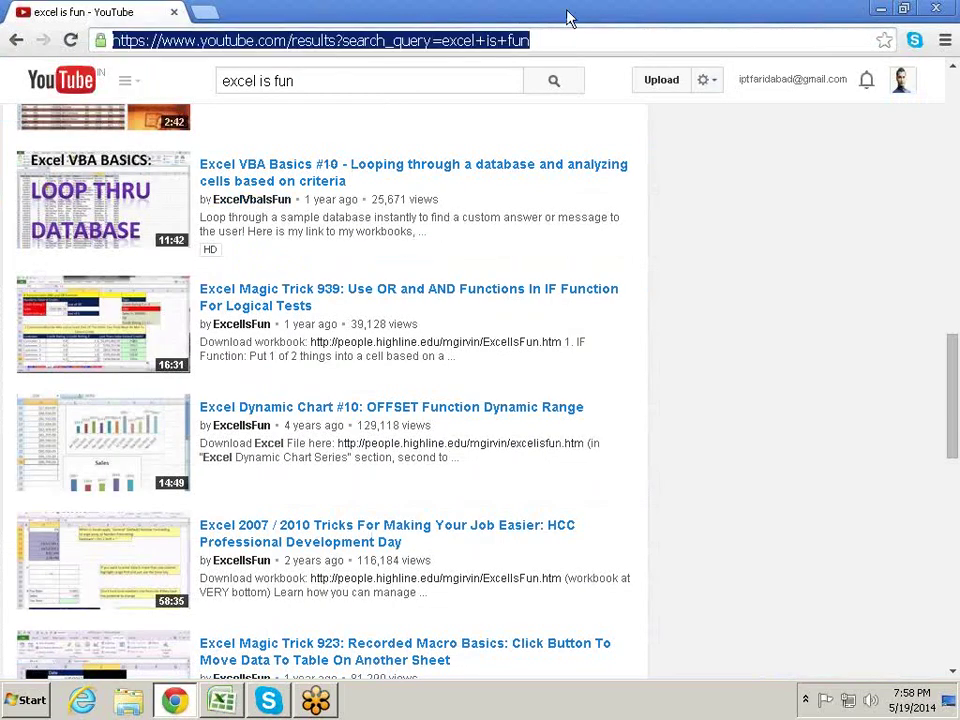
text(techonthenet.com)
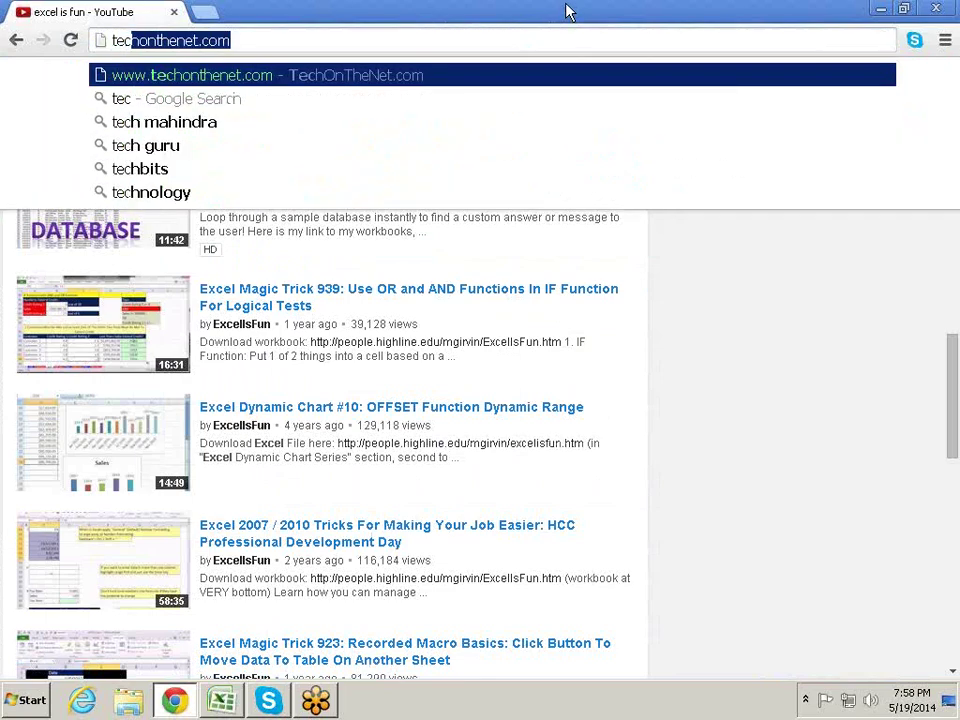
key(Return)
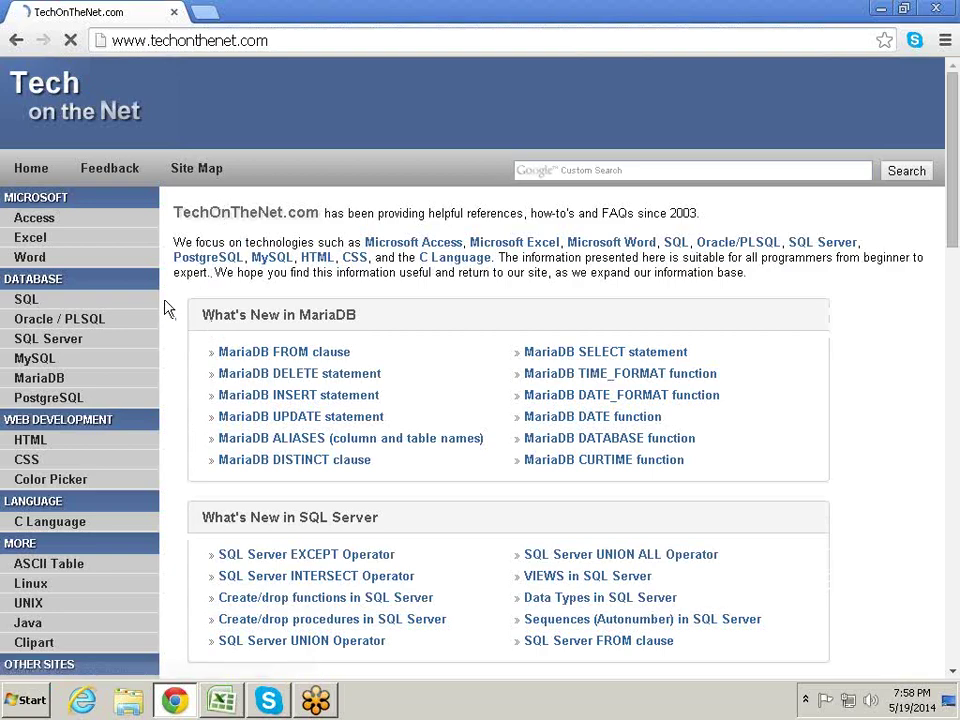
Go to TechOnTheNet's Excel section and scroll down its objects and functions list.
click(34, 241)
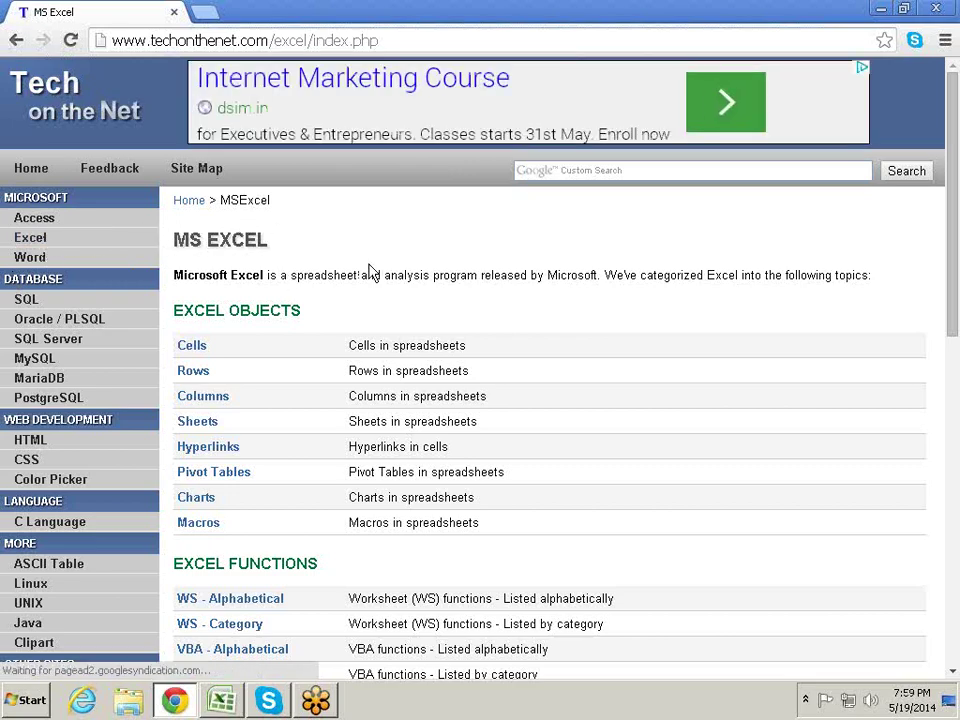
scroll(308, 257, down, 1)
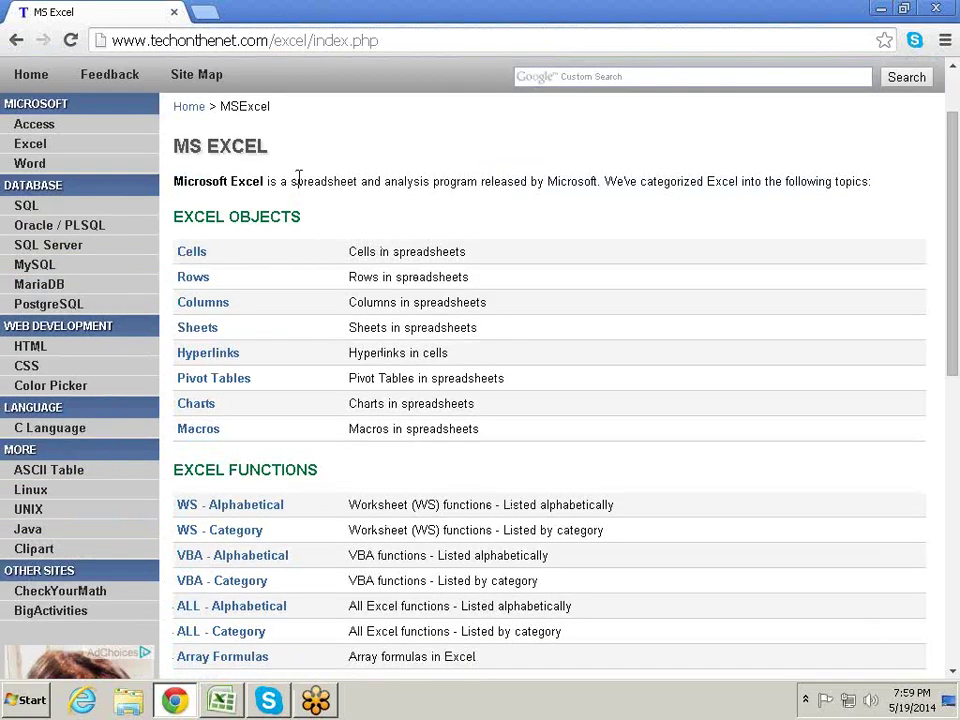
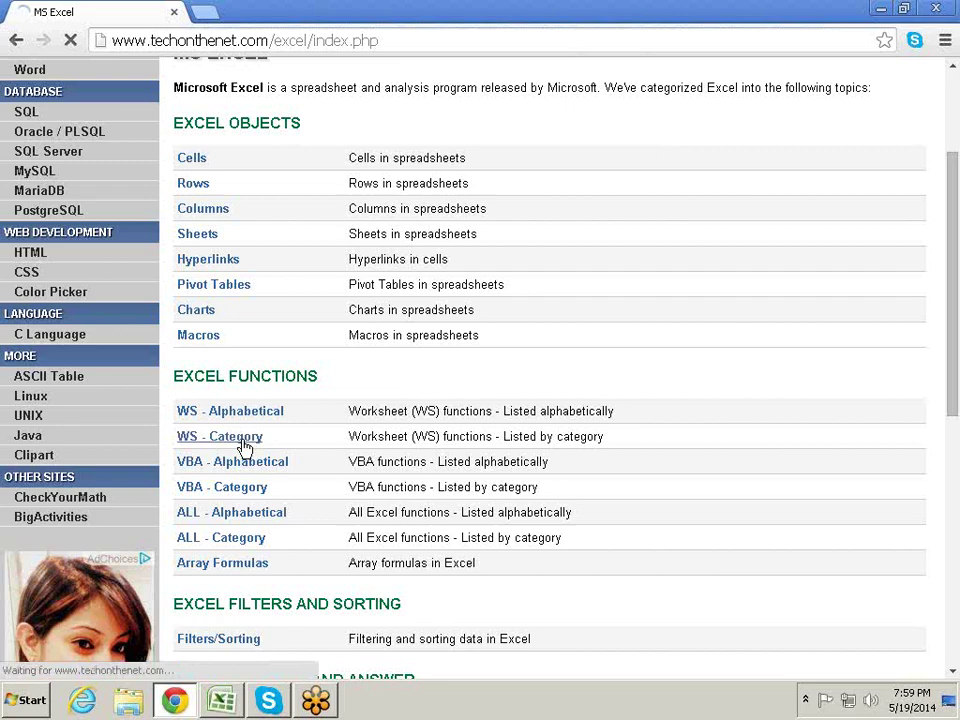
Scroll the category list down to Database Functions and open the DGET function article.
scroll(283, 285, down, 2)
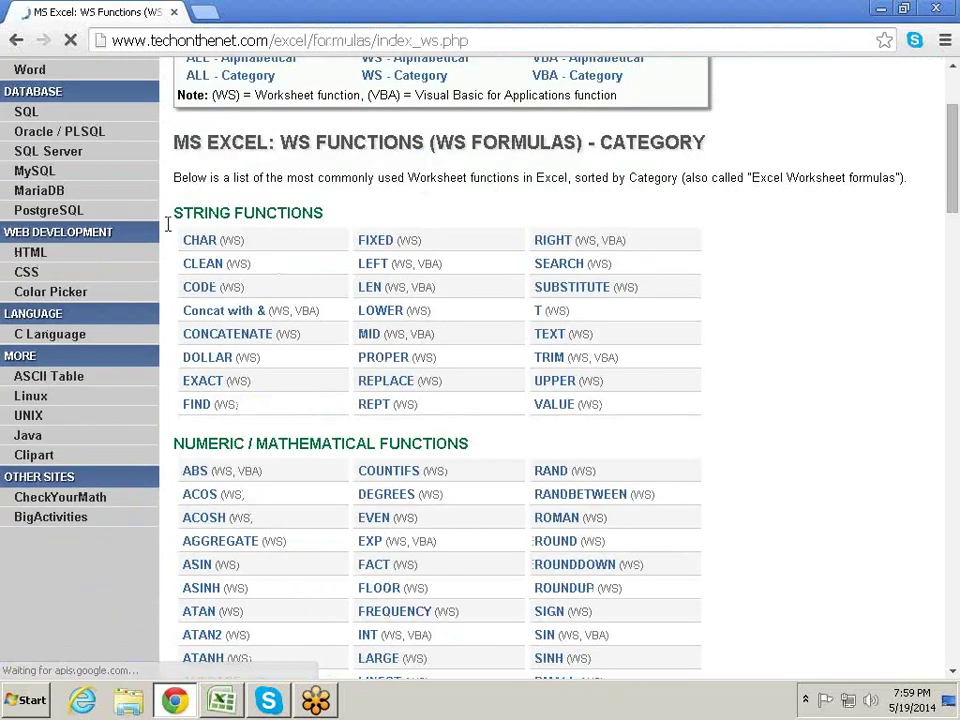
drag(183, 213, 289, 229)
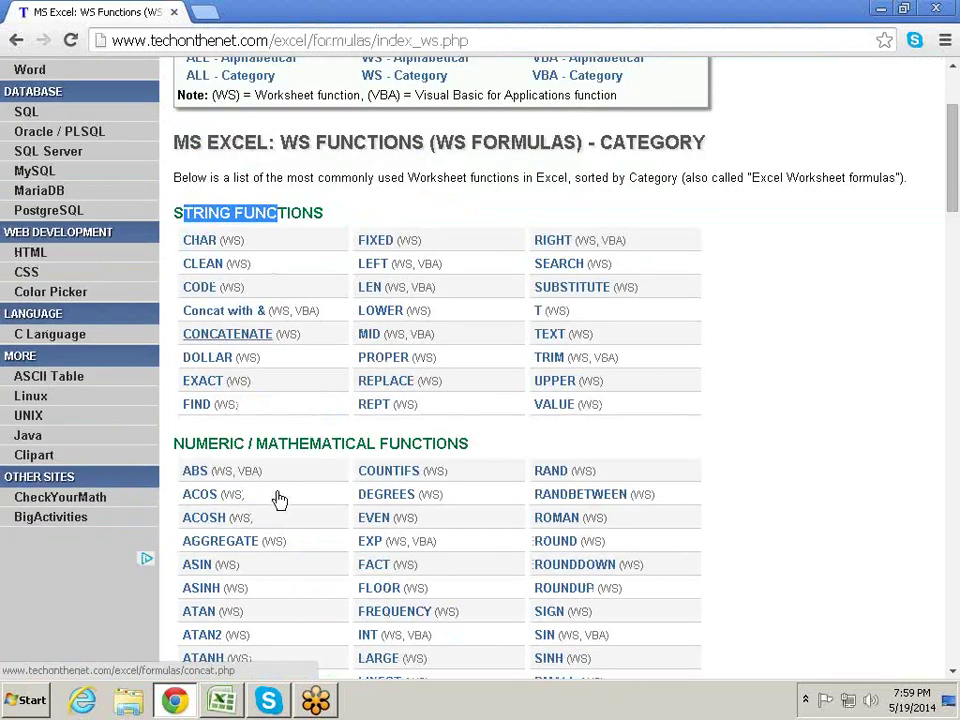
click(317, 471)
scroll(318, 473, down, 2)
scroll(317, 469, down, 2)
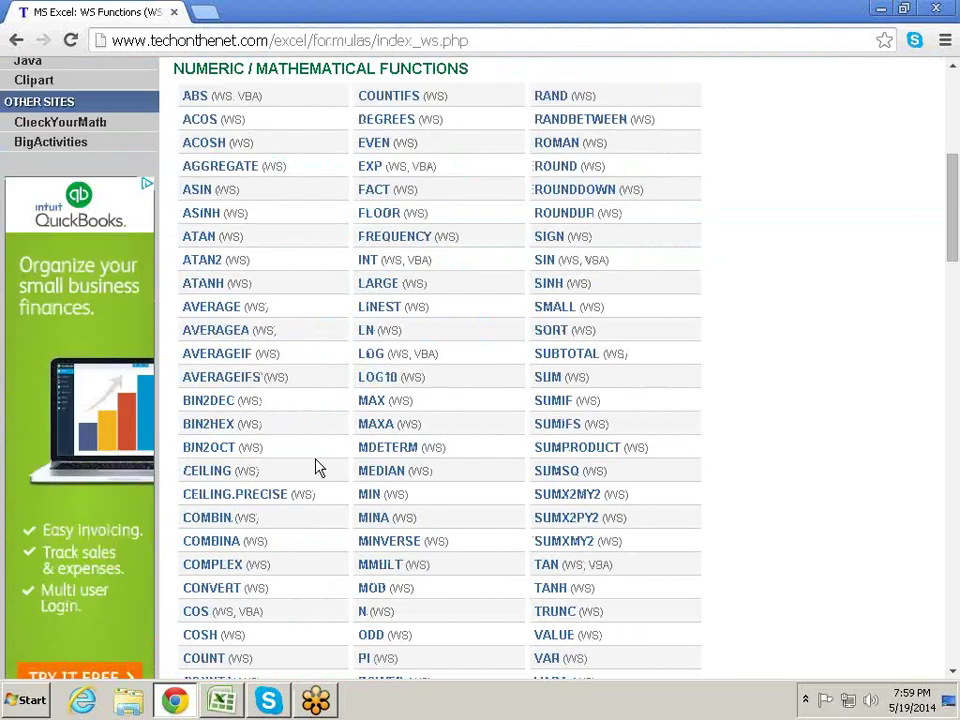
scroll(317, 467, down, 8)
scroll(302, 381, down, 2)
scroll(303, 380, up, 4)
scroll(303, 381, down, 3)
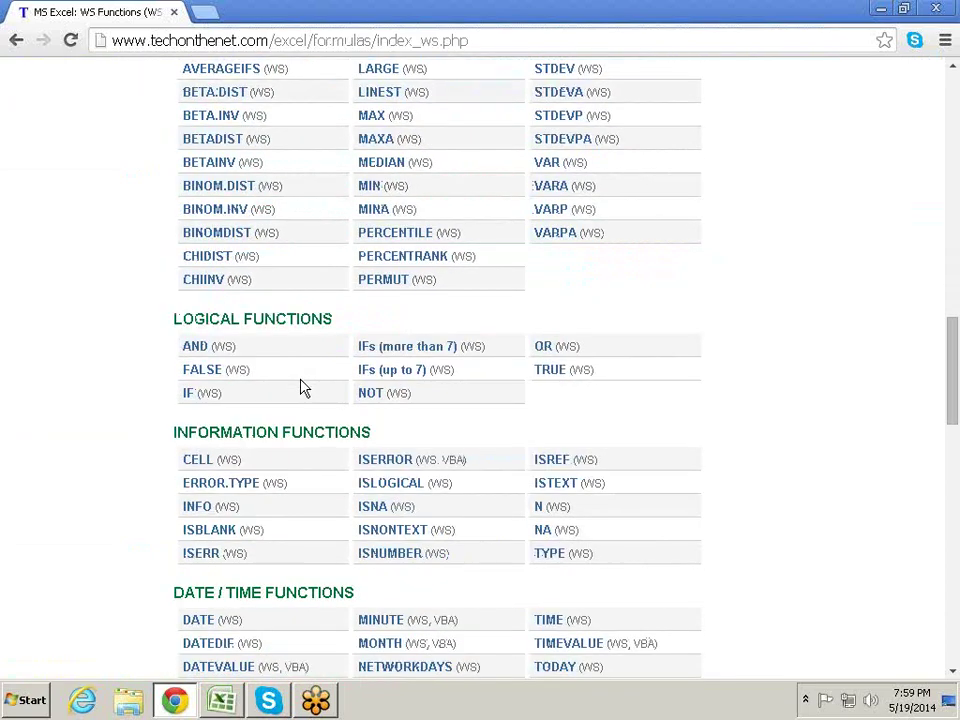
scroll(303, 389, down, 2)
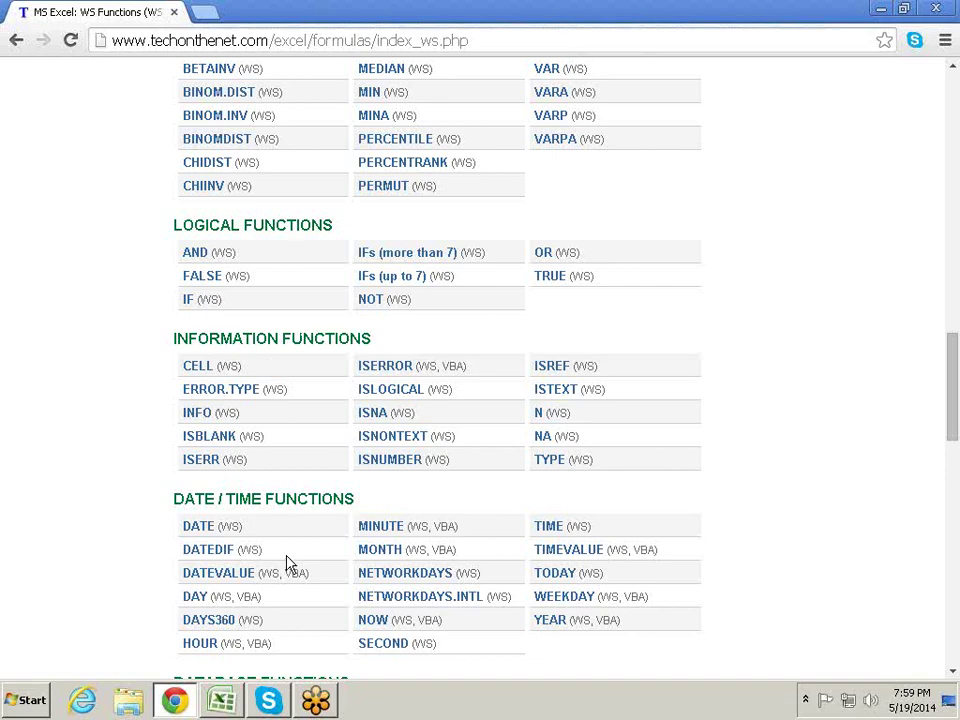
scroll(287, 535, down, 4)
scroll(298, 523, down, 1)
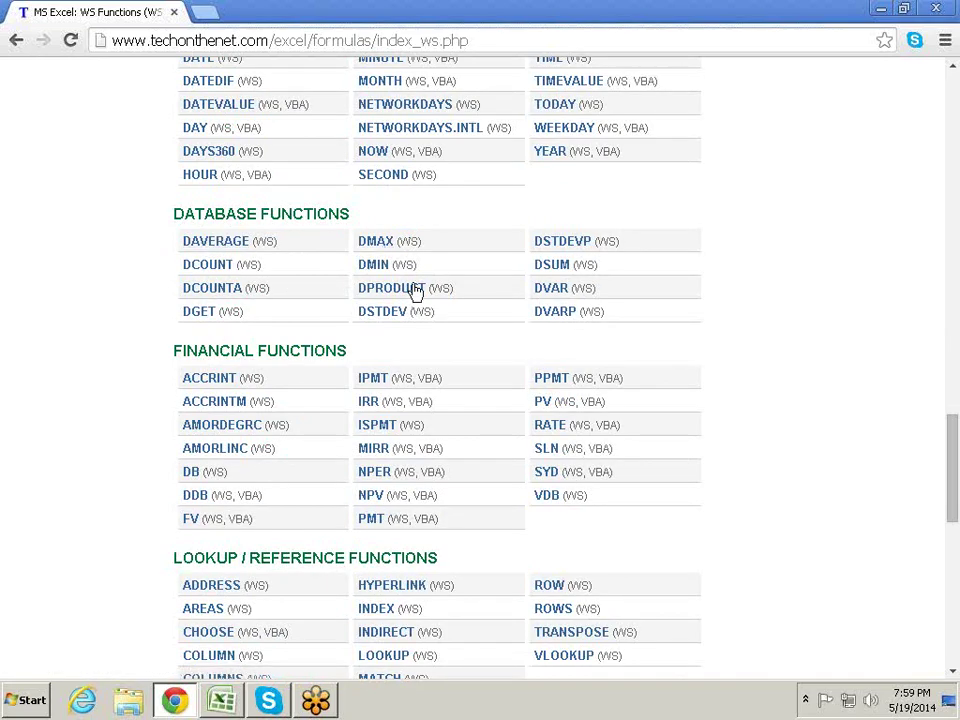
click(206, 315)
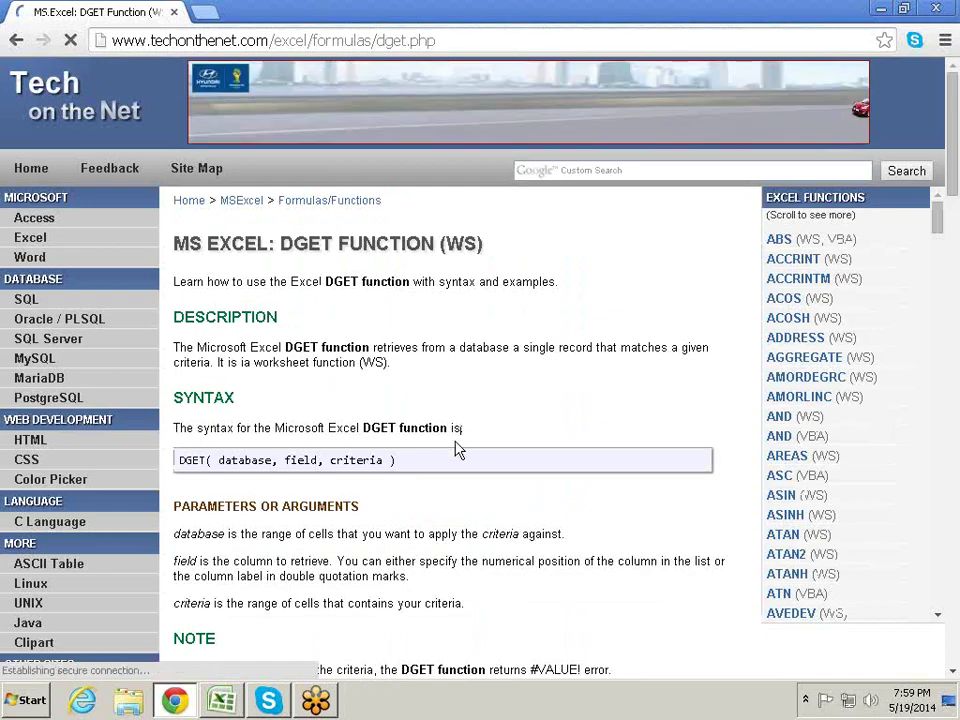
Highlight the database argument in DGET's syntax, then scroll down to the examples.
mouse_move(461, 429)
mouse_down()
mouse_move(259, 467)
mouse_move(383, 462)
mouse_up()
click(518, 438)
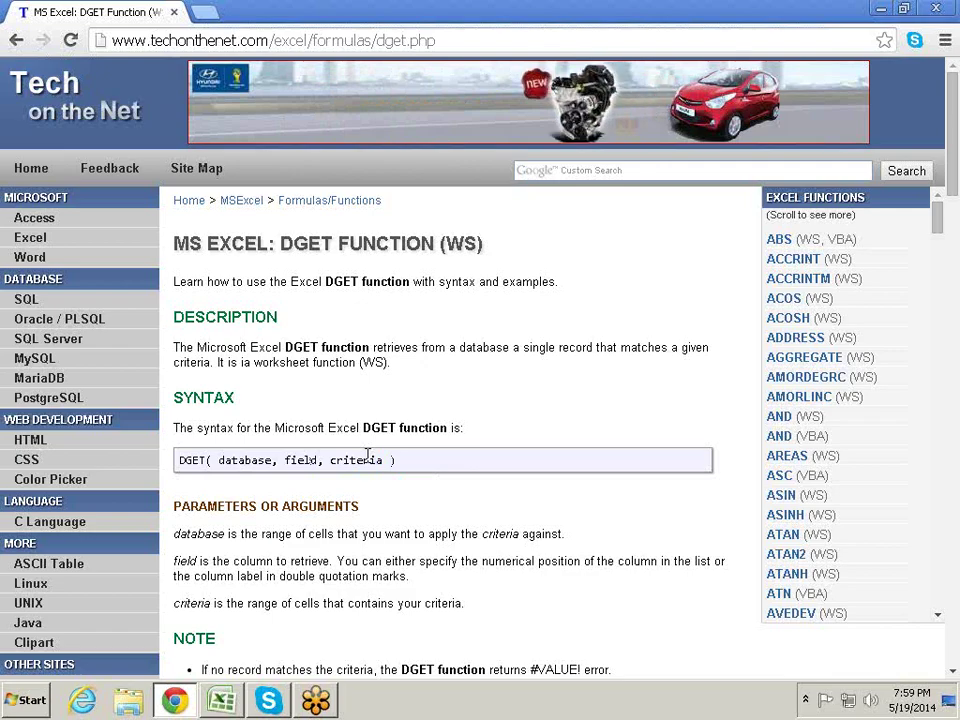
scroll(367, 455, down, 1)
scroll(367, 458, down, 1)
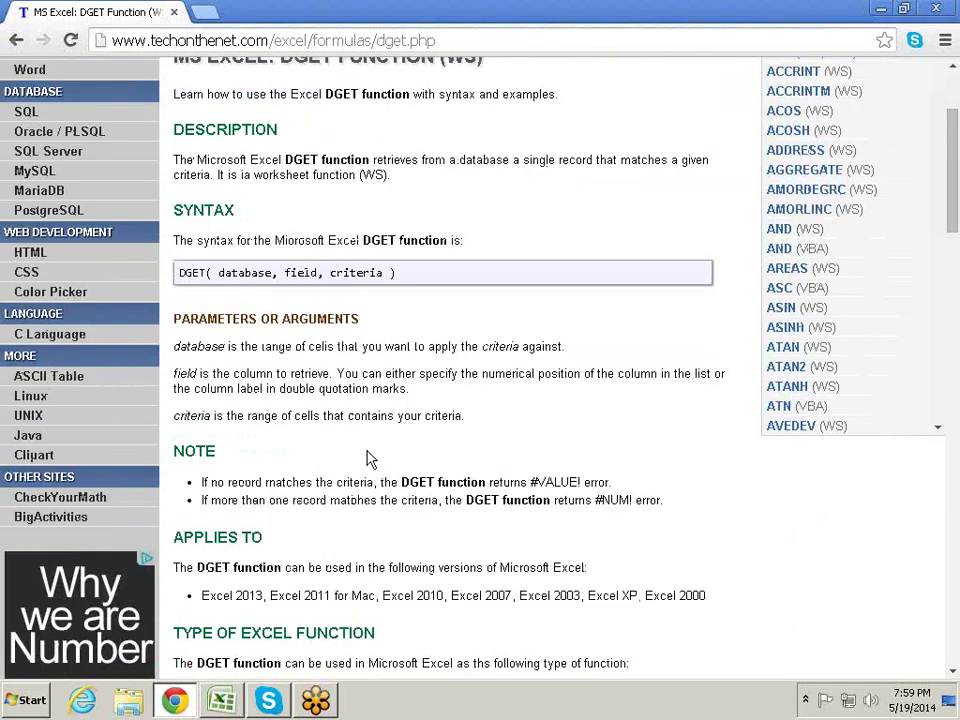
scroll(368, 456, down, 1)
scroll(369, 453, down, 1)
scroll(372, 450, down, 3)
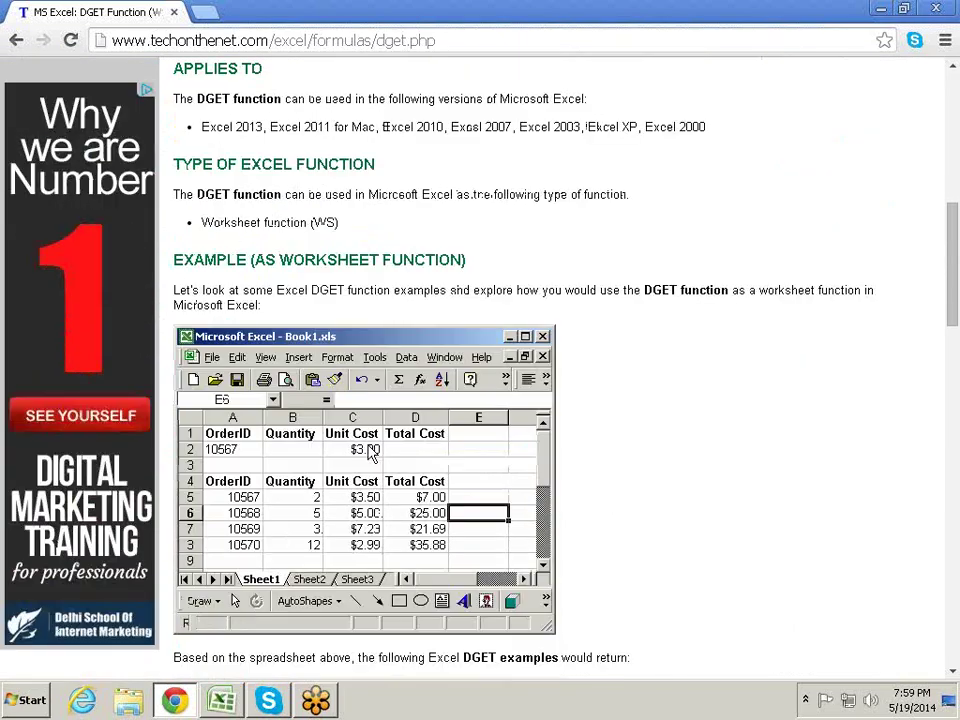
scroll(370, 450, down, 1)
scroll(366, 452, down, 2)
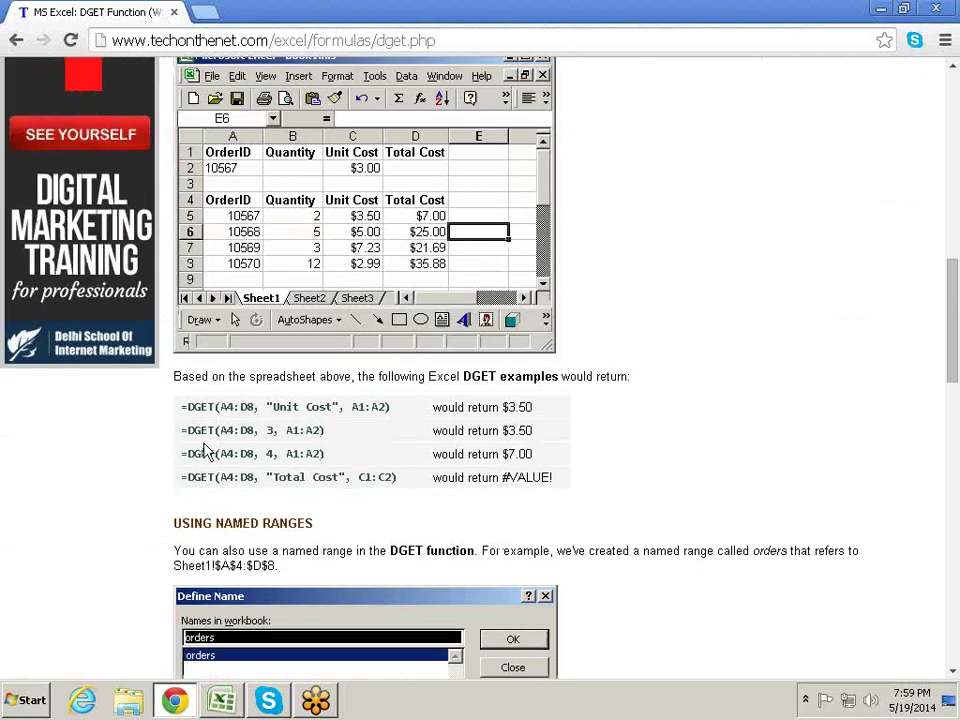
Highlight the first DGET example formula, scroll back up, and switch to Excel's Book1.
drag(187, 407, 407, 407)
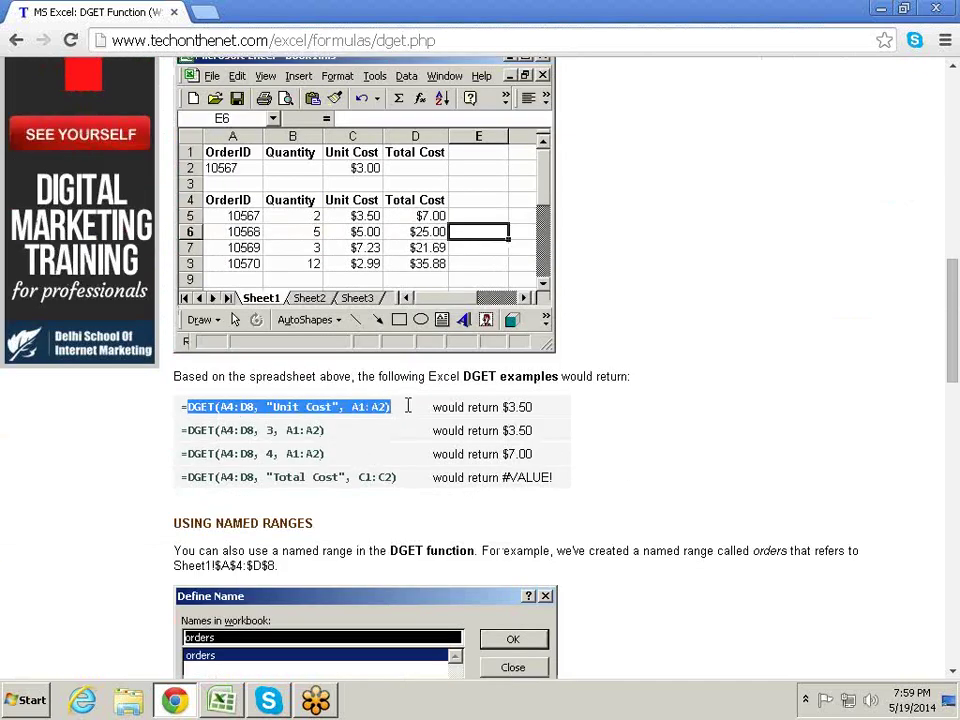
click(345, 427)
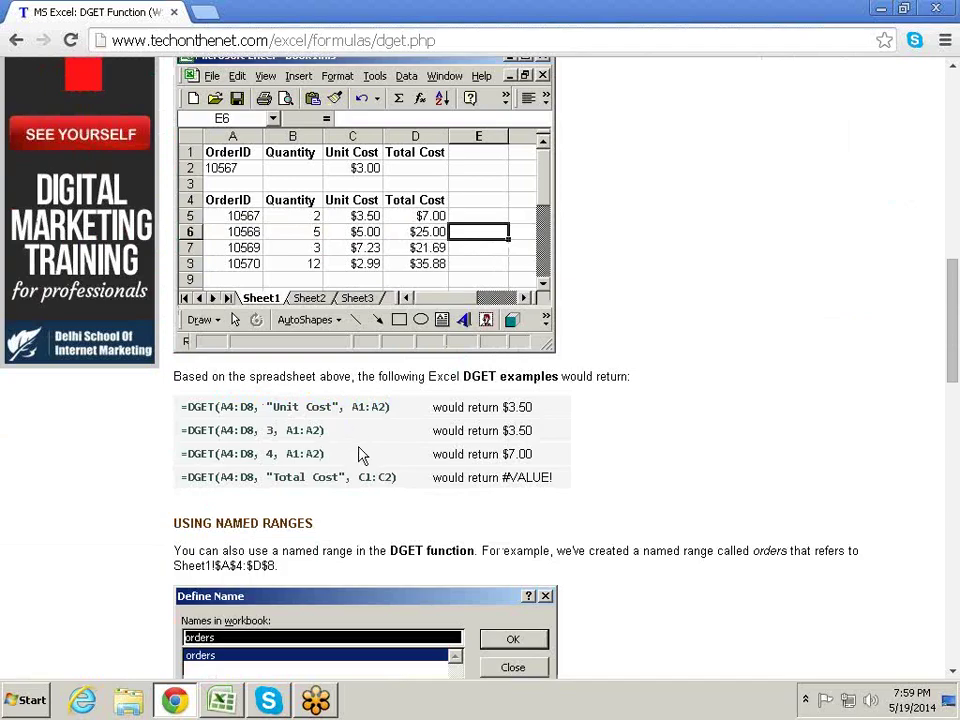
scroll(363, 455, down, 3)
scroll(363, 455, down, 3)
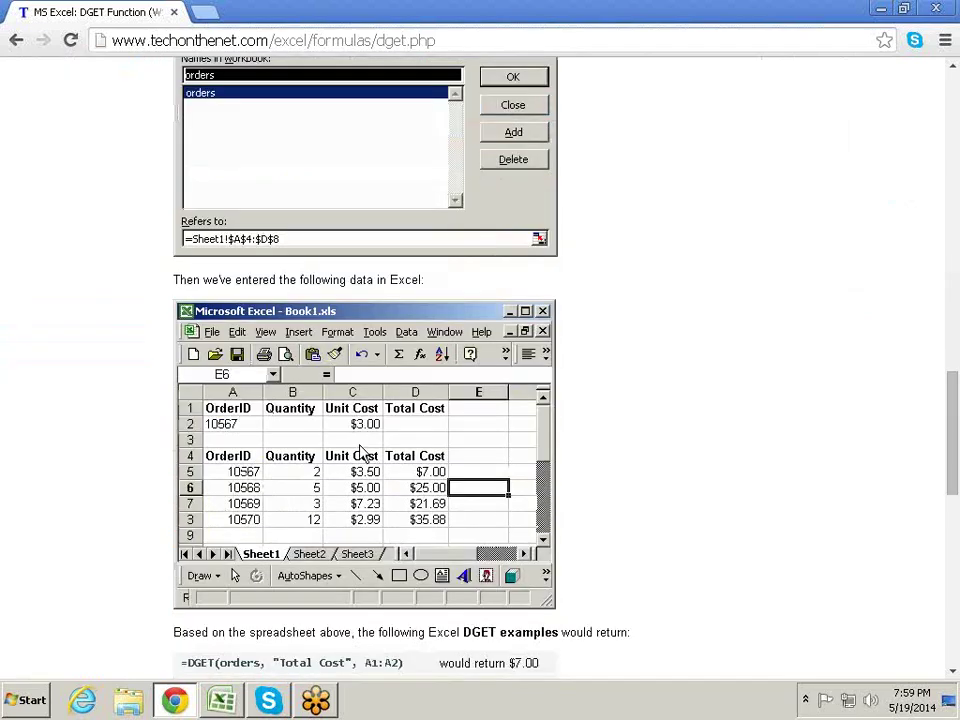
scroll(363, 453, up, 5)
scroll(364, 452, up, 10)
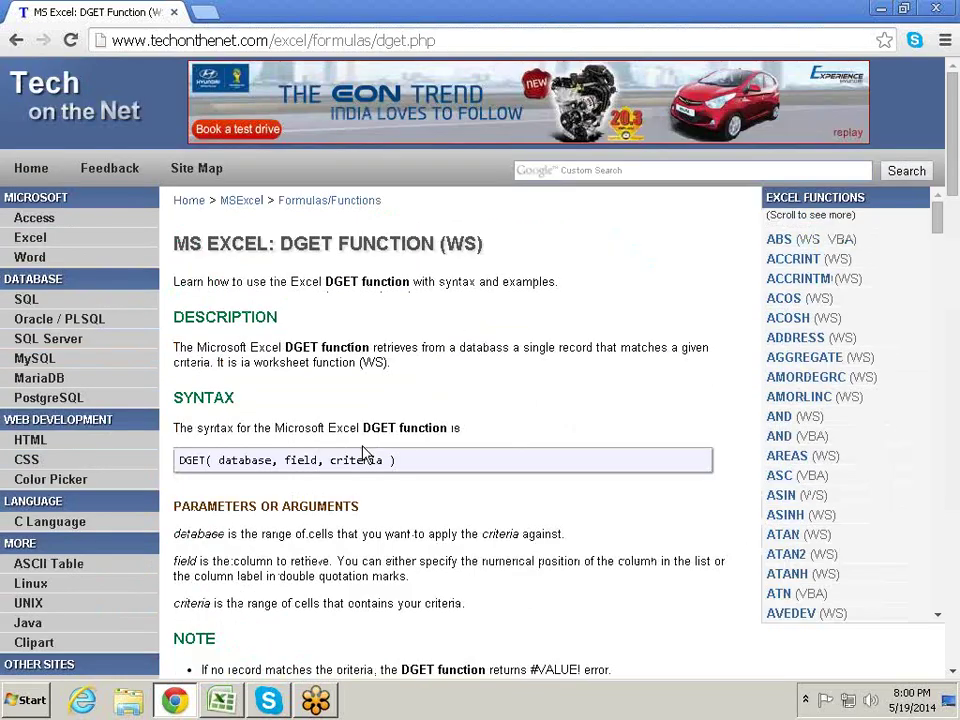
key(alt+Tab)
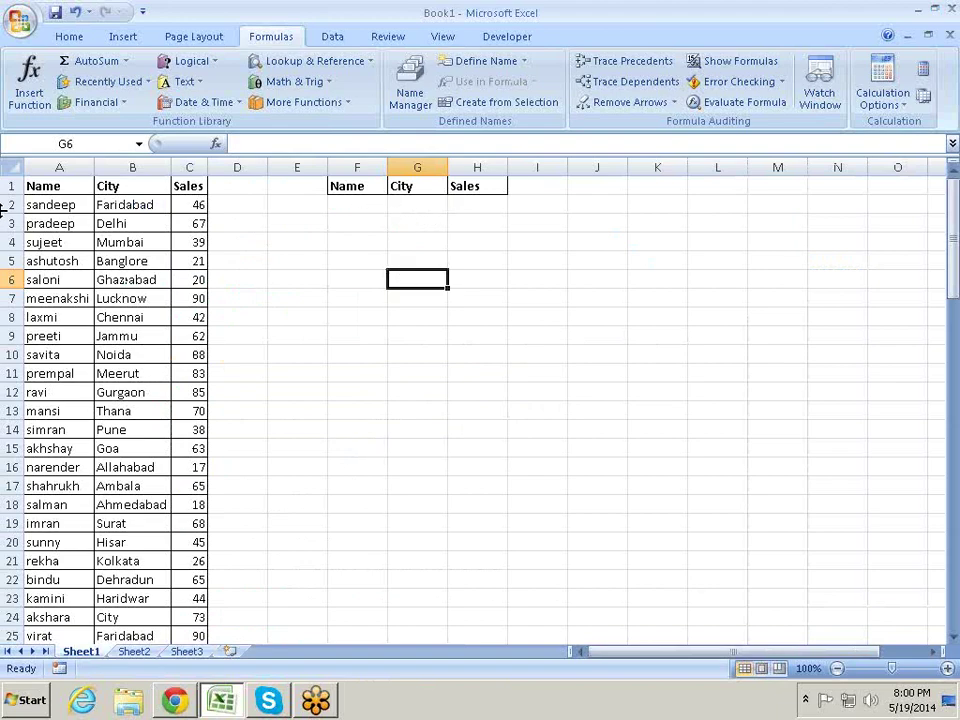
Check the table's extent and insert a blank column before Name.
click(36, 219)
key(ctrl+Down)
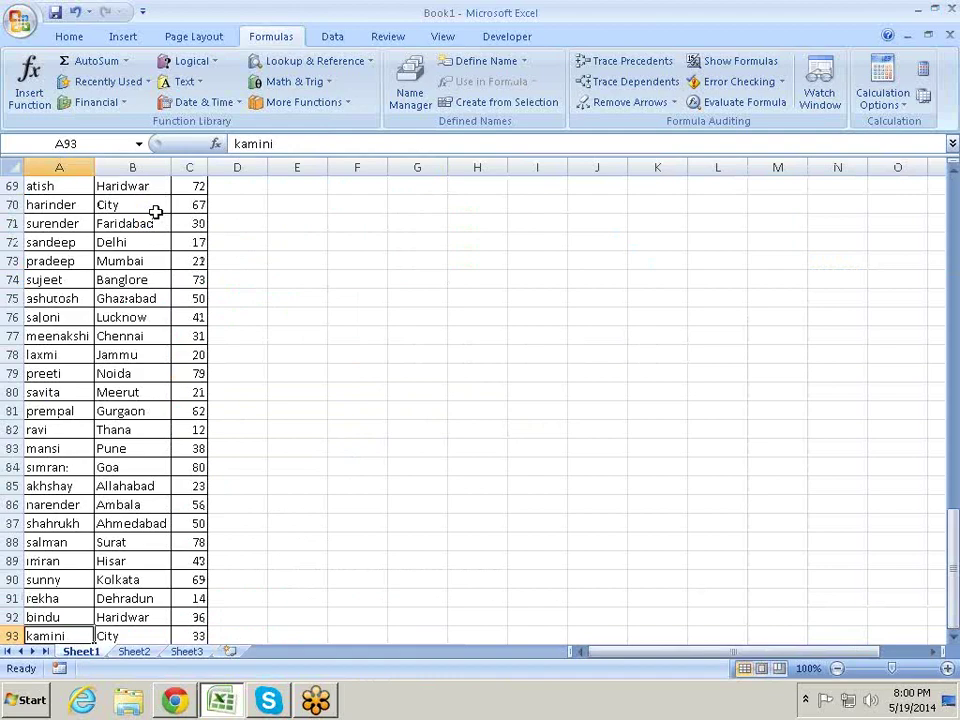
key(ctrl+Up)
click(53, 166)
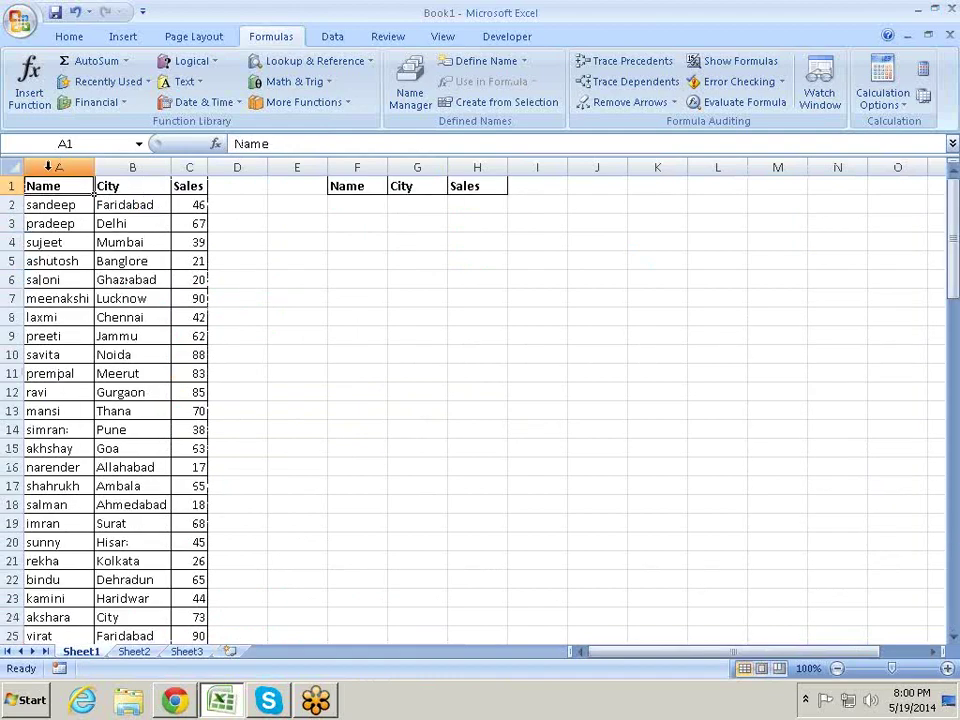
right_click(53, 168)
click(96, 267)
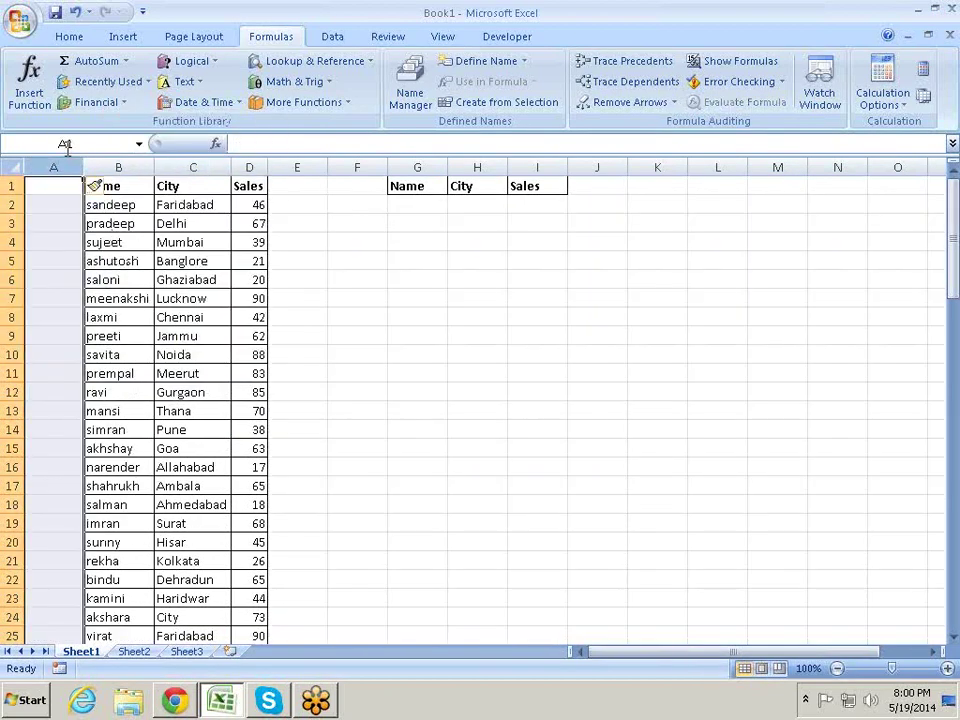
Add the EID header in A1 and fill IDs E0001 through E0024 down the column.
click(55, 187)
text(E)
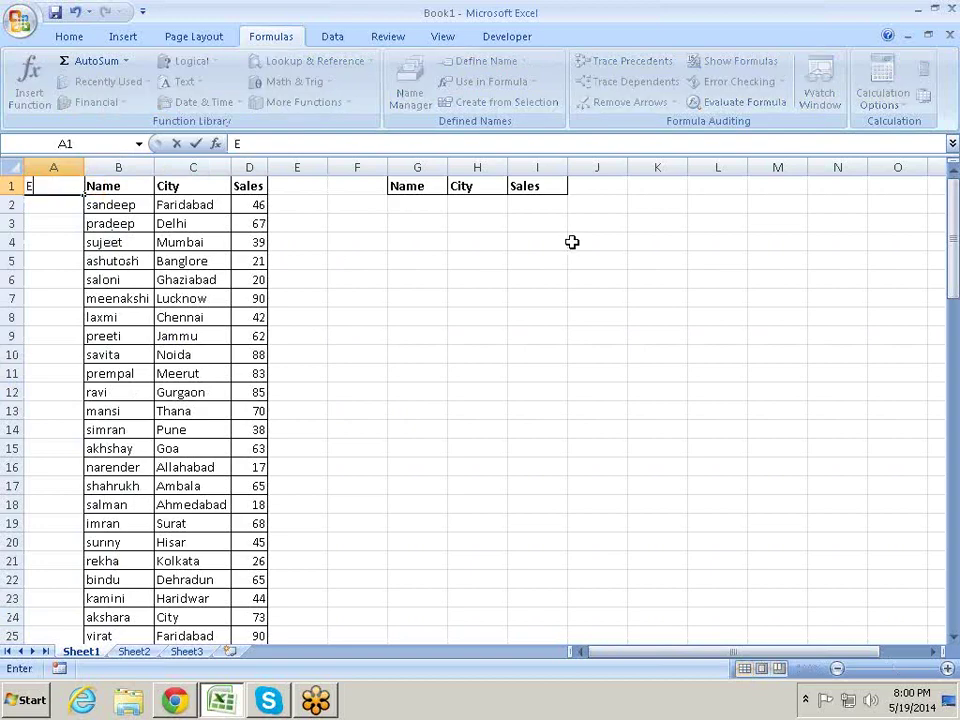
text(I(DD)
key(Return)
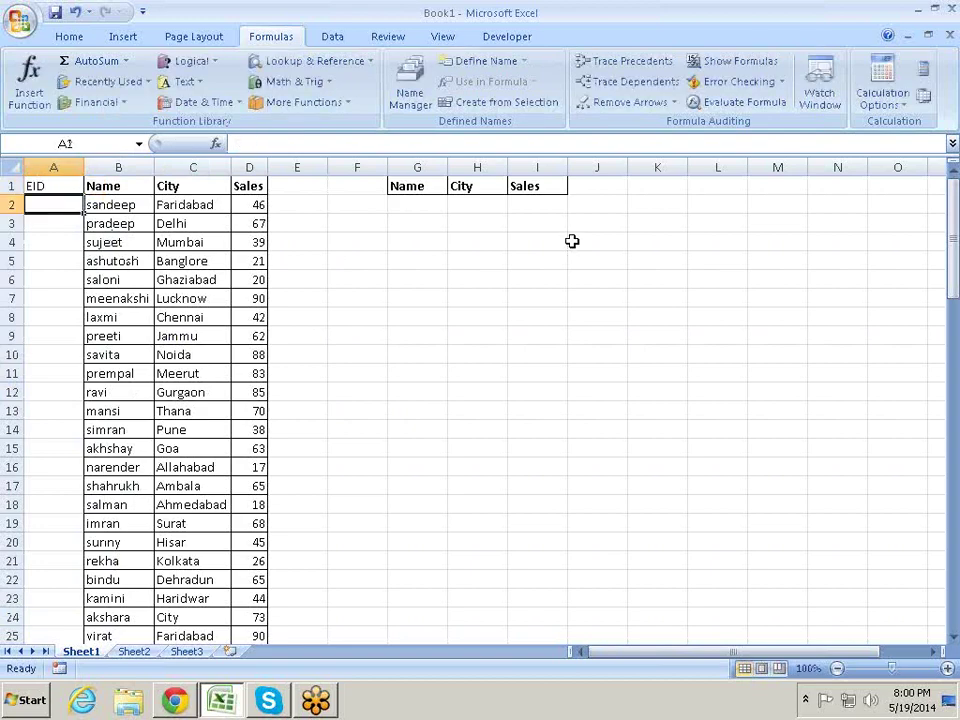
text(E0001)
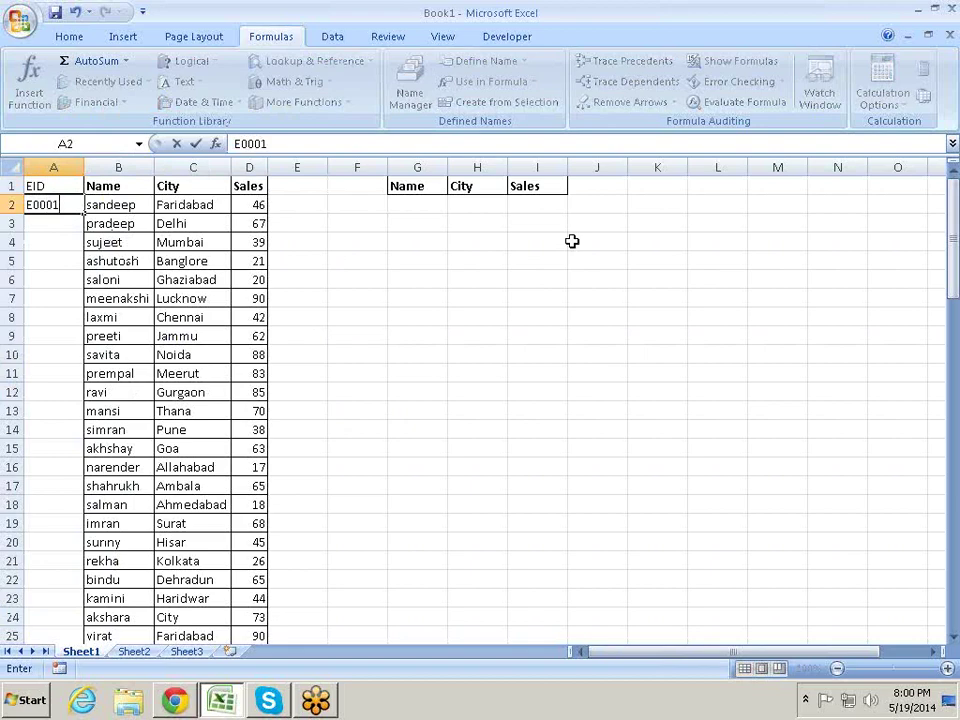
key(Return)
key(Up)
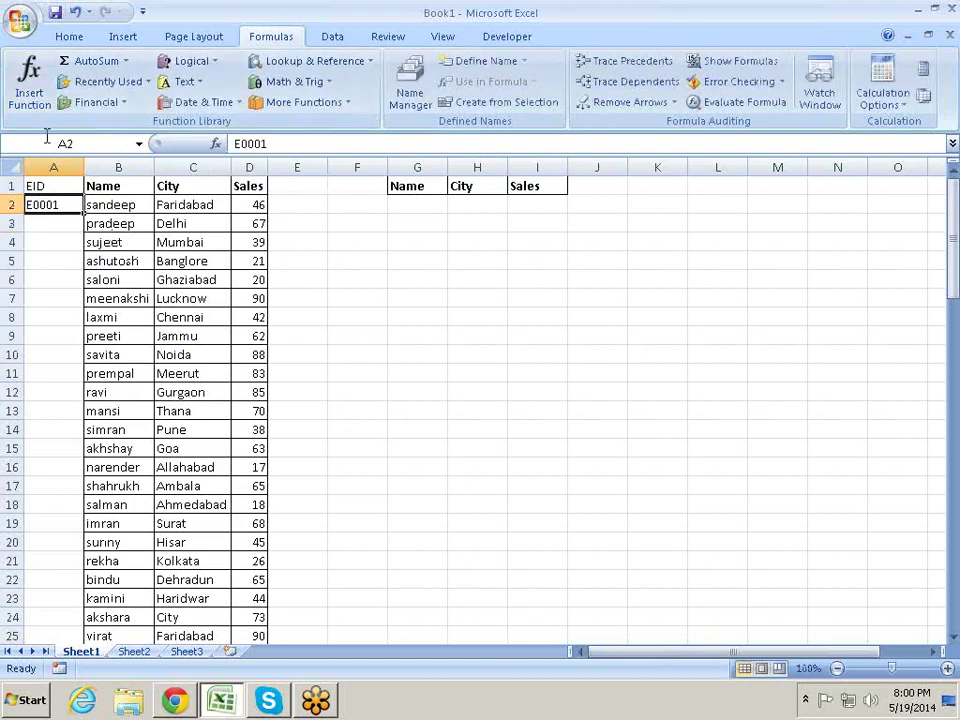
double_click(84, 213)
key(ctrl+Home)
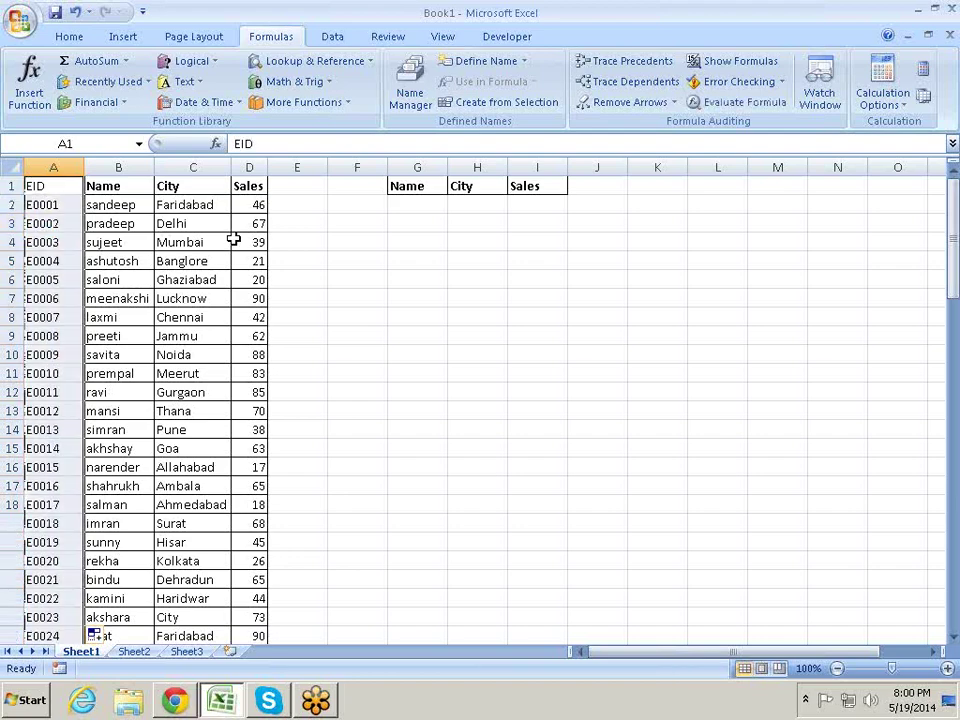
key(ctrl+shift+Down)
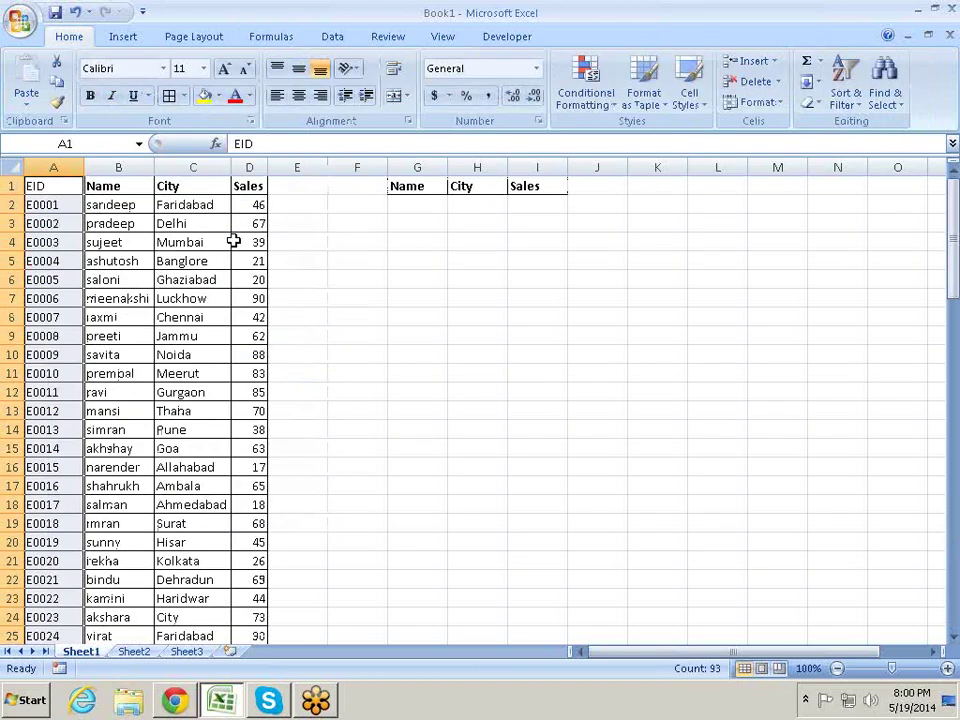
Bold the EID-to-Sales header row and copy the EID header into F1.
key(ctrl+shift+Right)
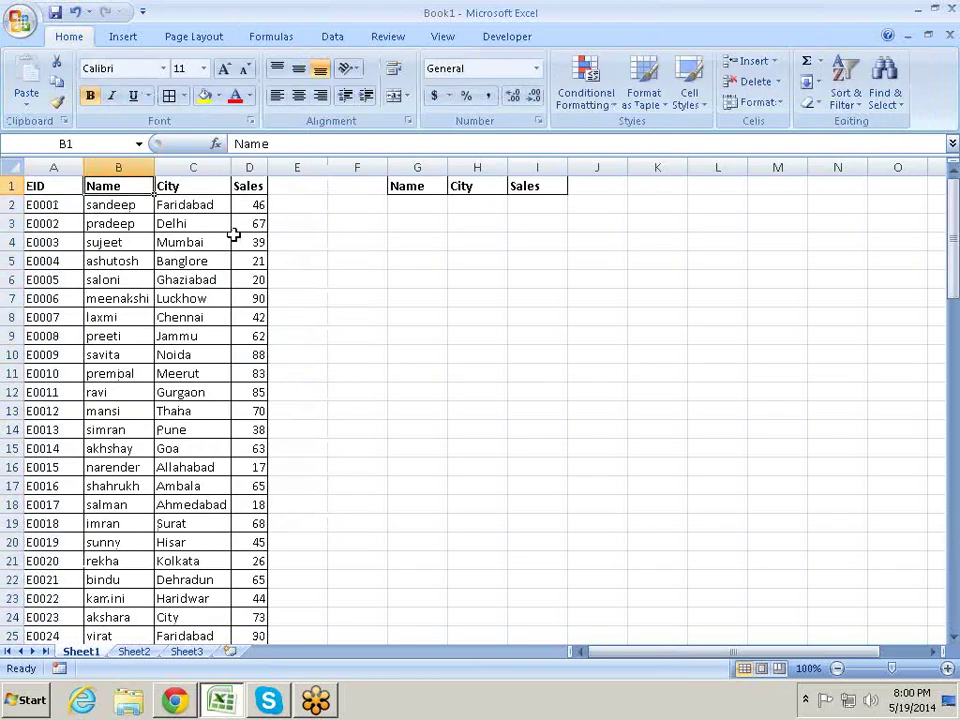
key(ctrl+b)
key(ctrl+c)
key(Right)
key(Right)
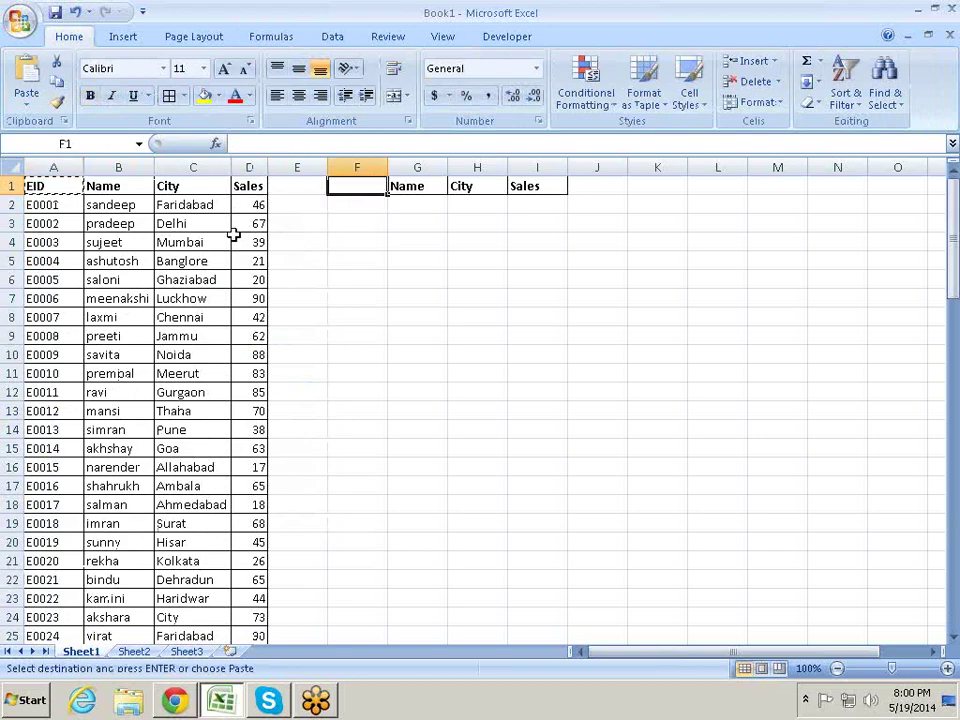
key(Return)
Start a =dg entry in G2, then enter E0010 under EID in F2.
key(Down)
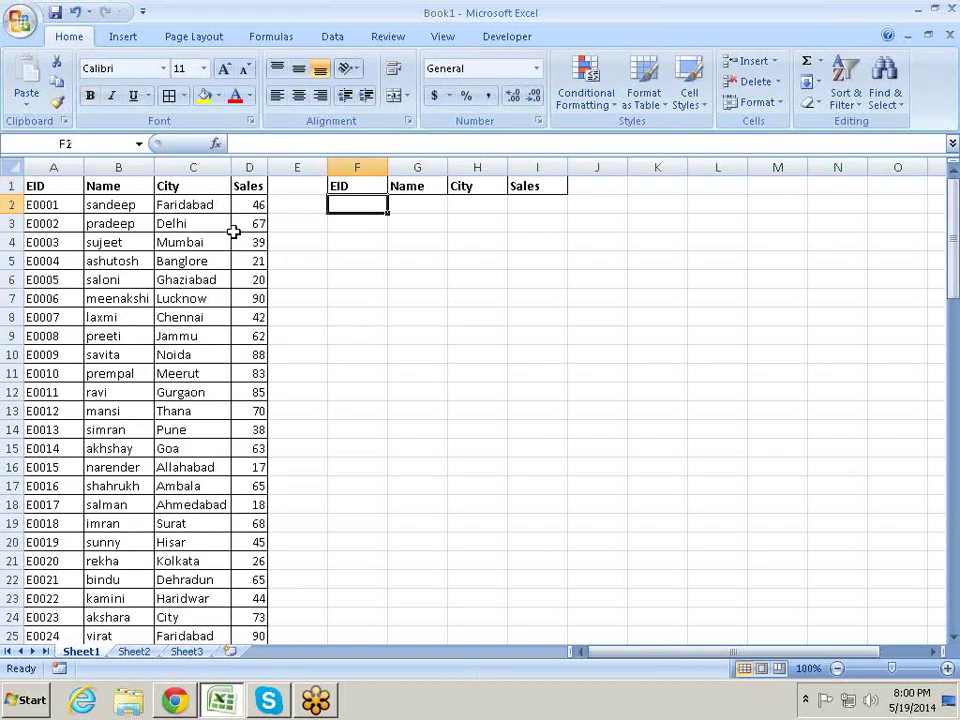
key(Right)
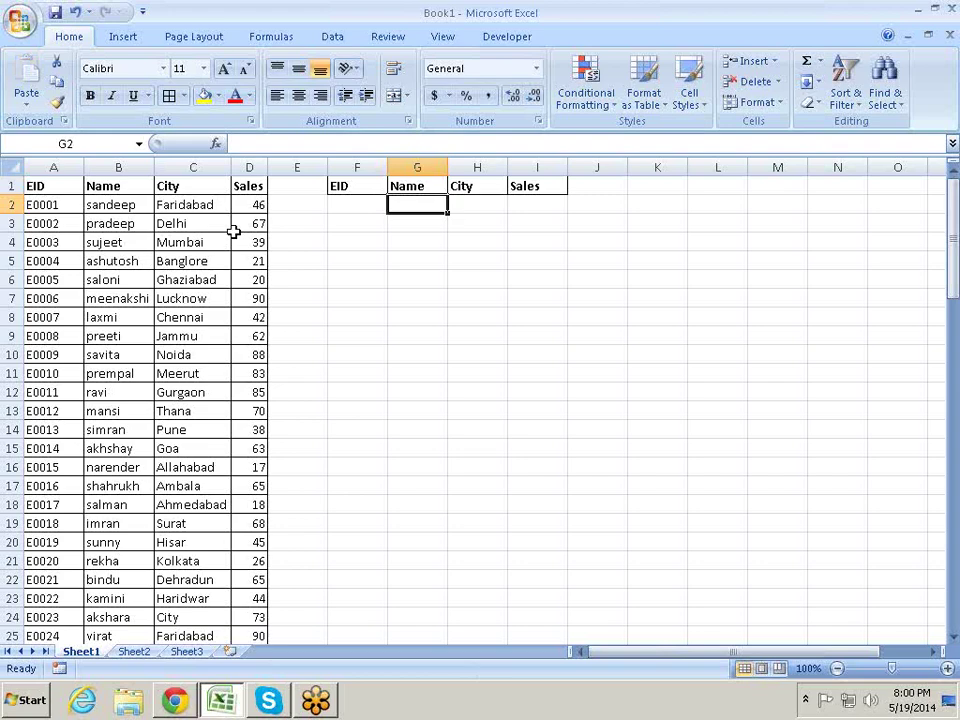
text(=dat)
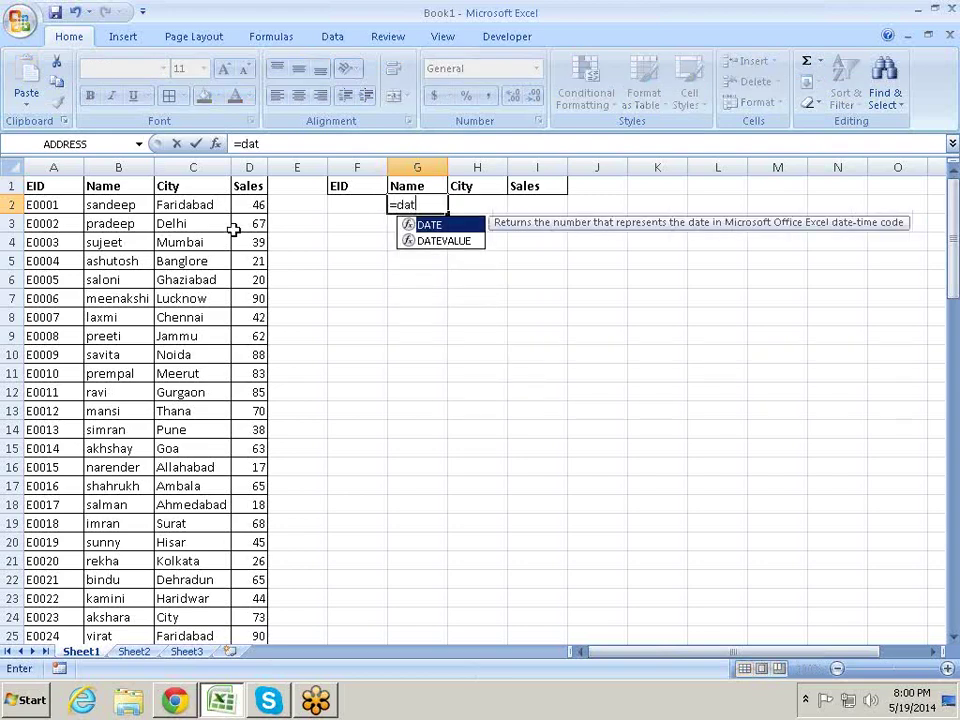
key(BackSpace)
key(BackSpace)
text(g)
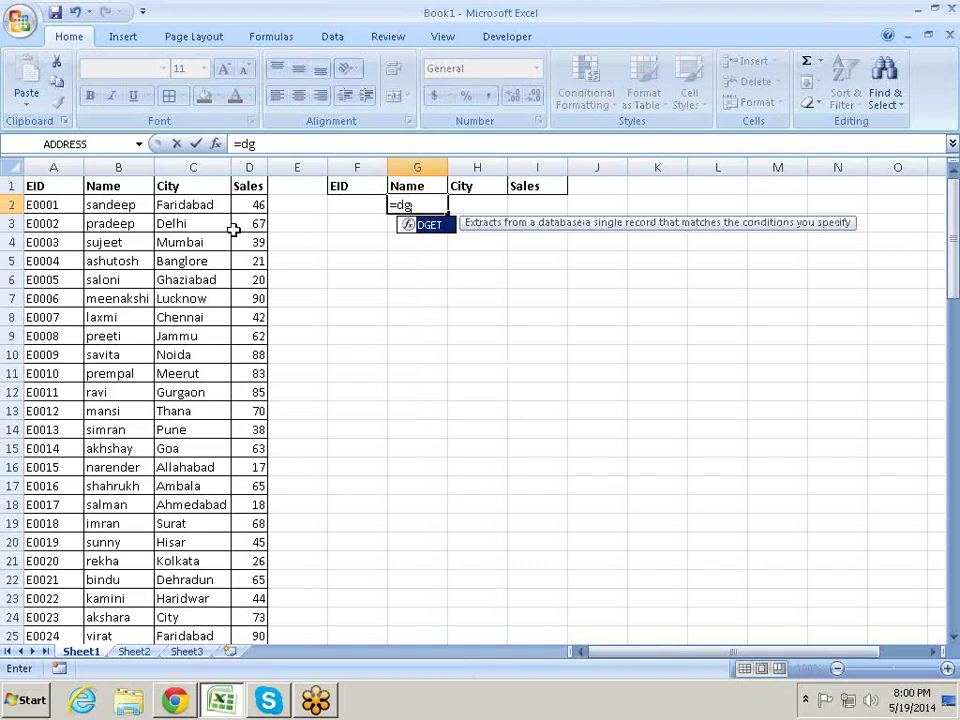
key(Left)
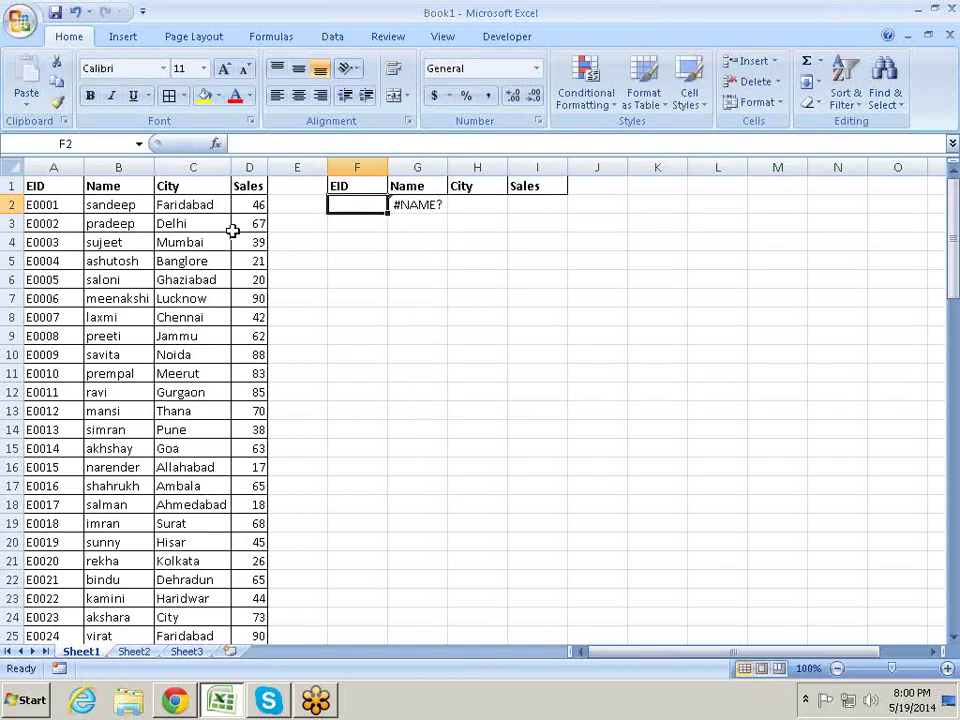
text(E00)
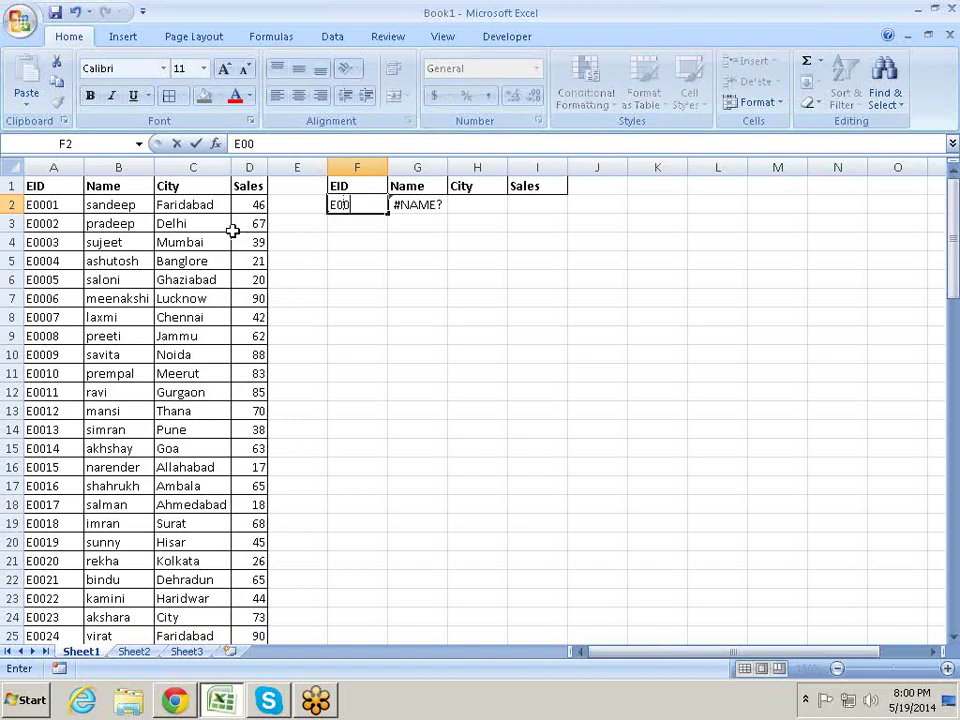
text(10)
key(Tab)
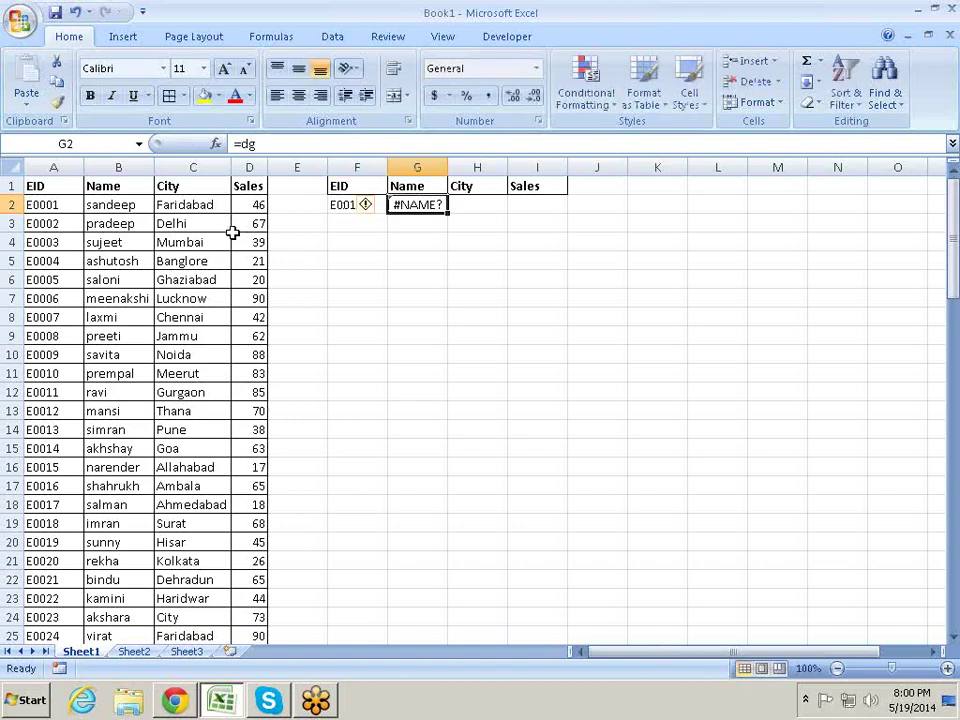
Start a DGET formula in G2 using columns A:D as the database range.
text(=dg)
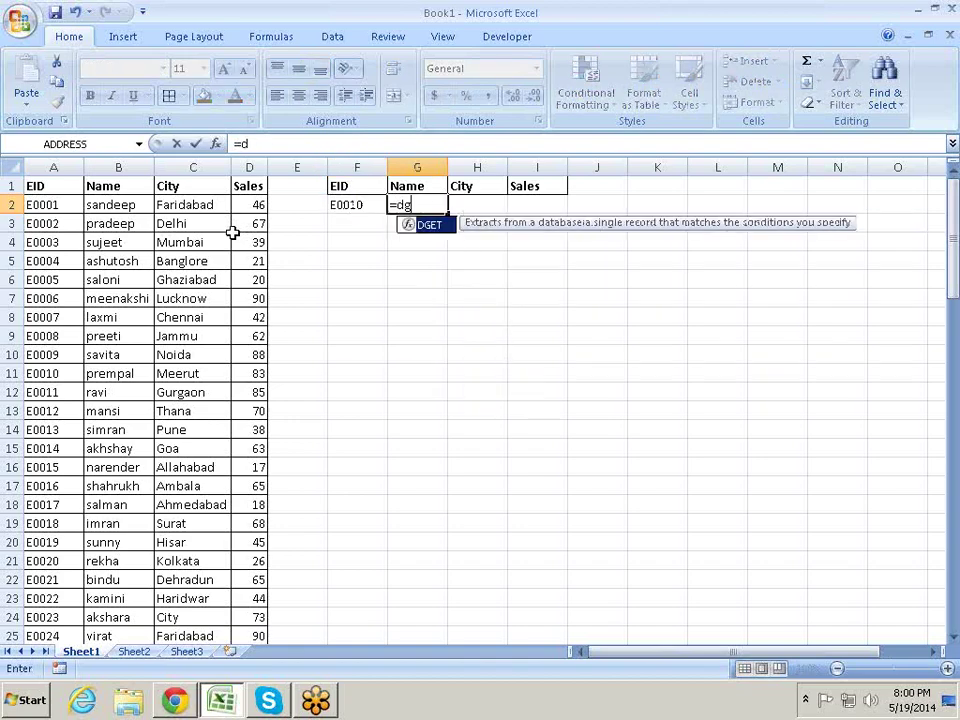
key(Tab)
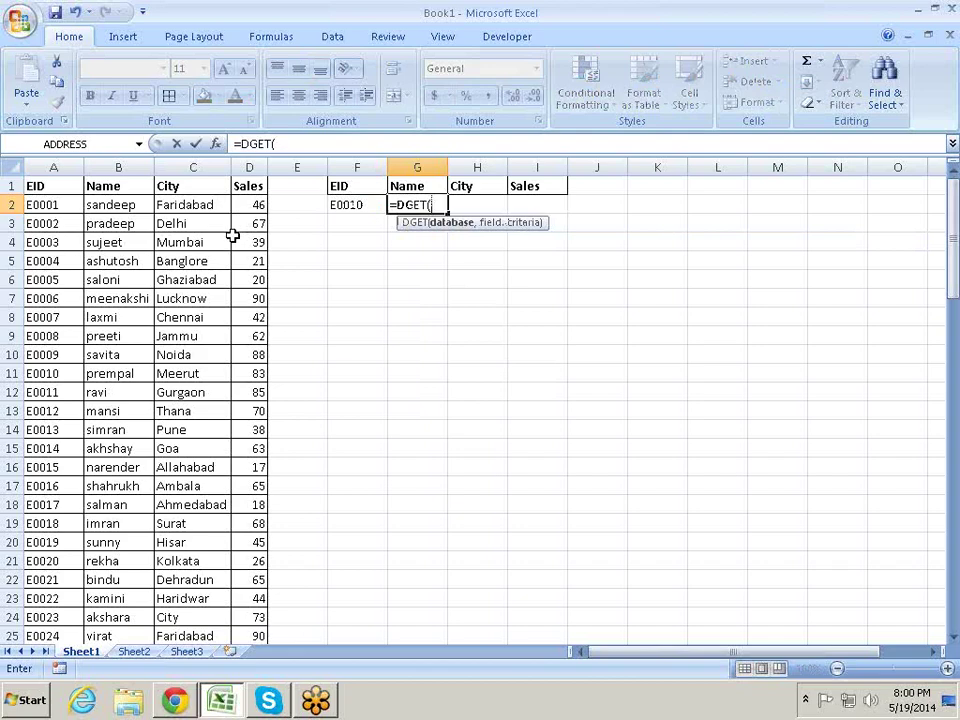
key(Left)
key(Left)
key(Left)
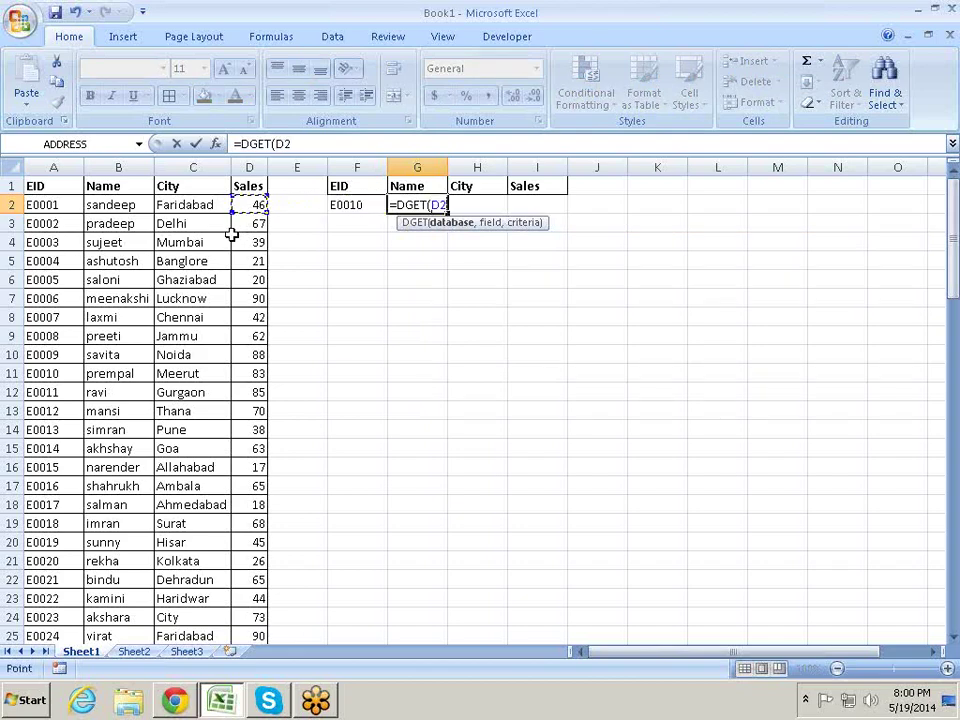
drag(249, 167, 53, 167)
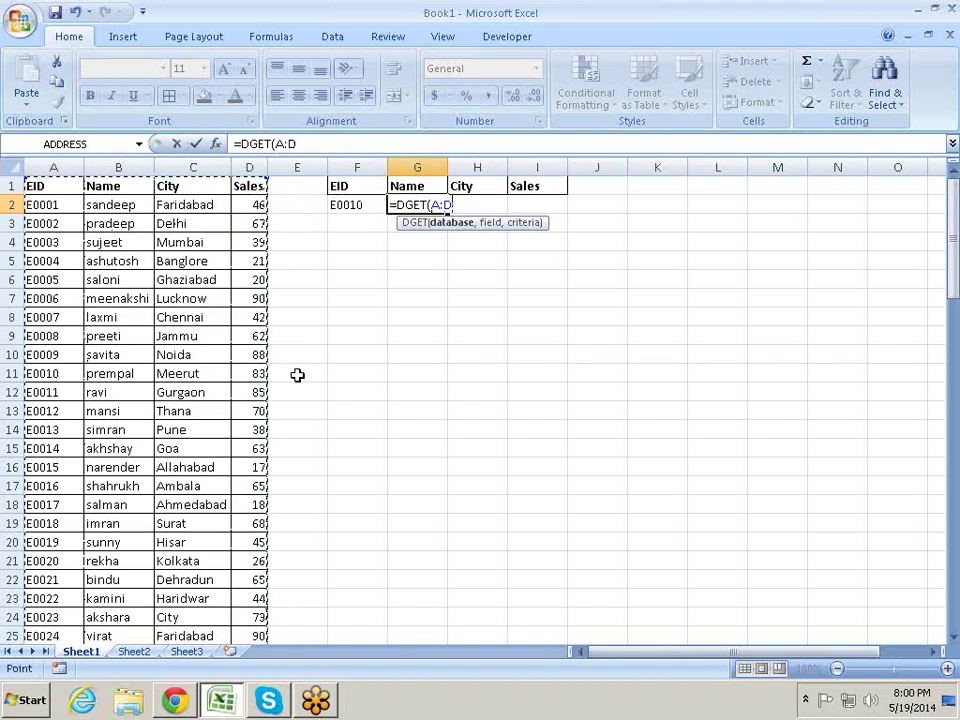
text(,)
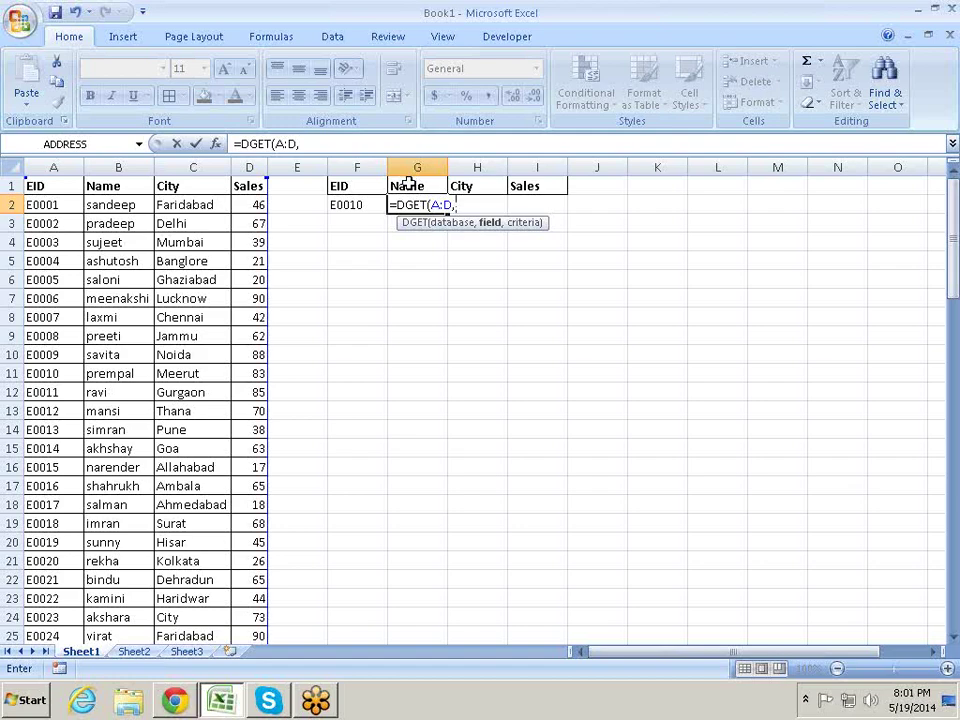
click(408, 185)
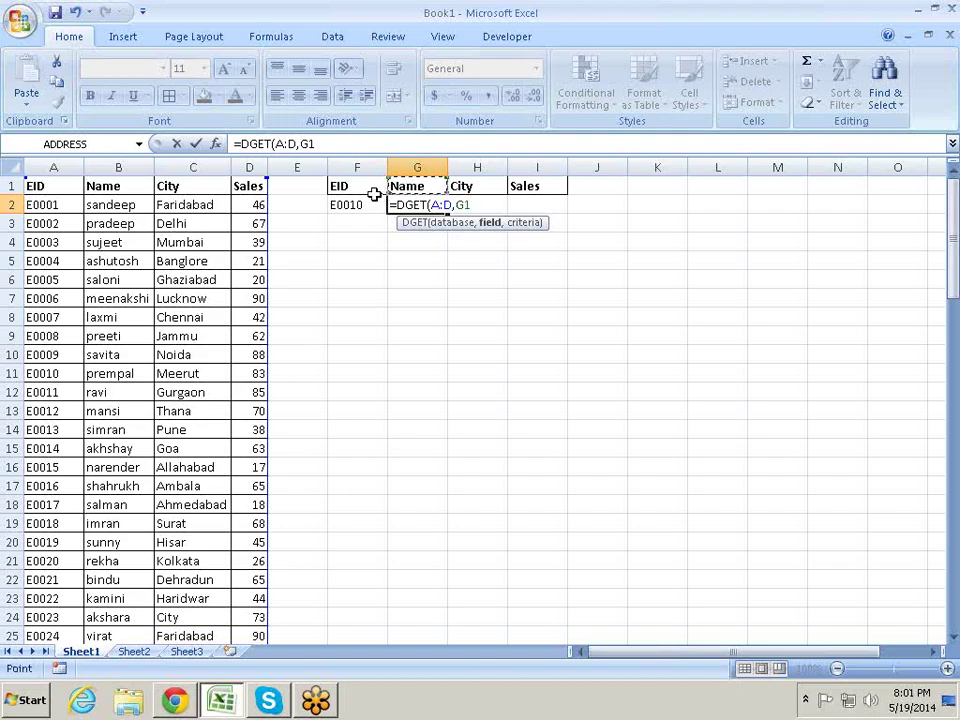
click(366, 189)
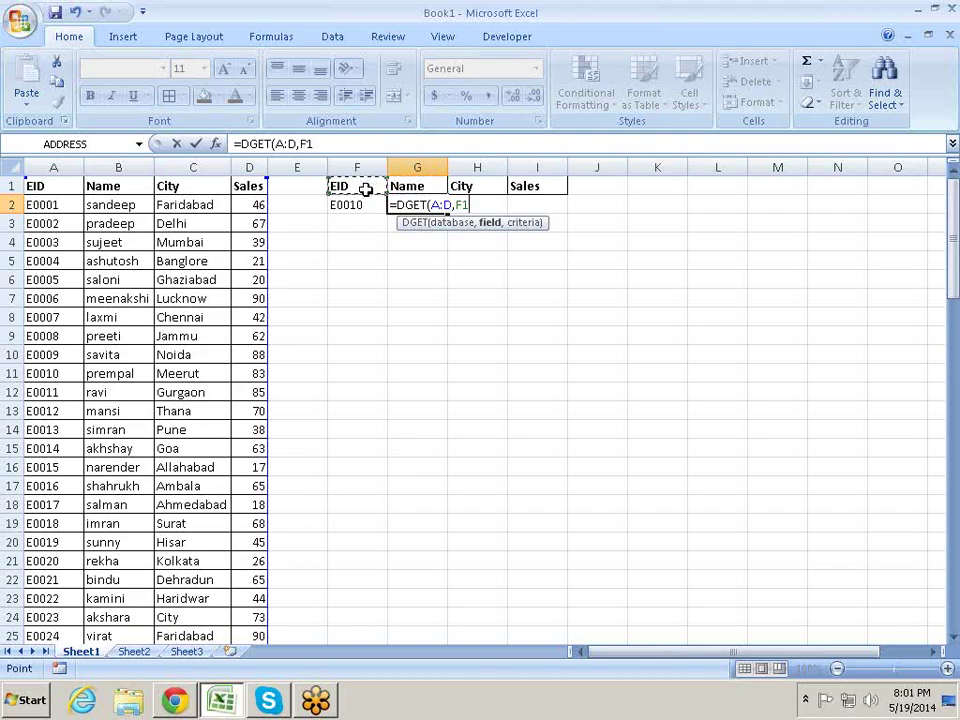
drag(366, 189, 364, 206)
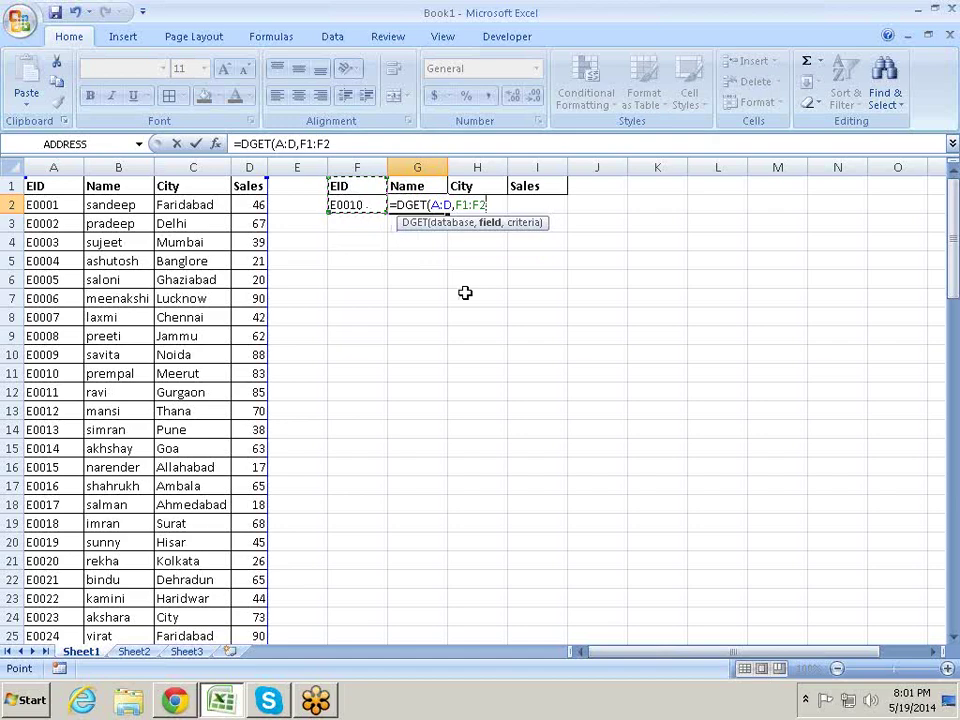
key(BackSpace)
key(BackSpace)
key(BackSpace)
key(BackSpace)
key(BackSpace)
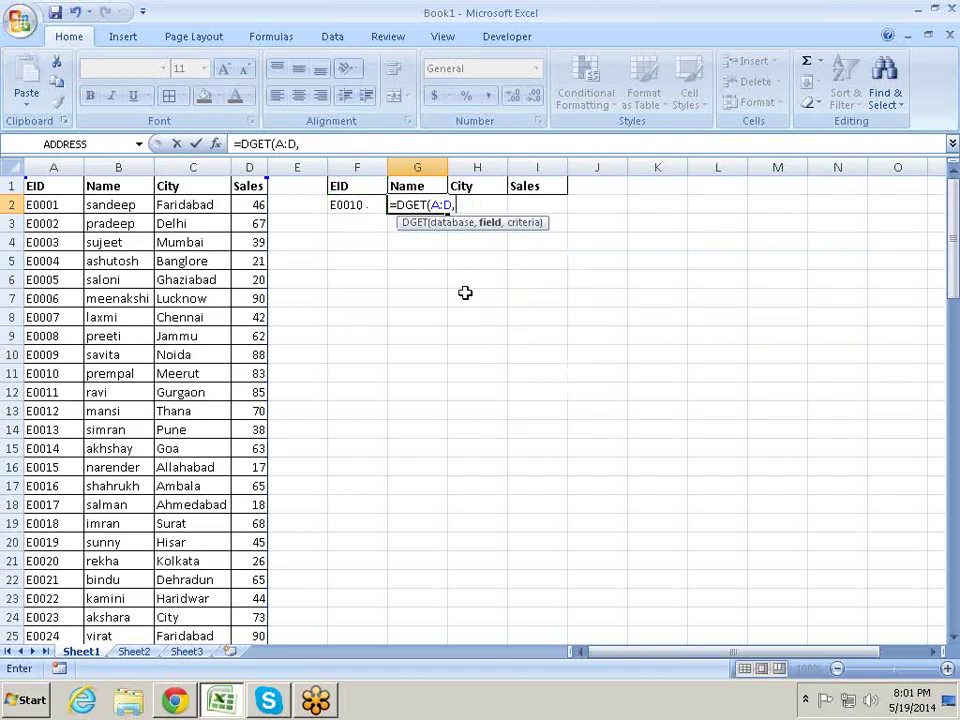
Complete the formula as =DGET(A:D,G1,F1:F2), returning prempal for E0010.
click(422, 186)
text(,G1)
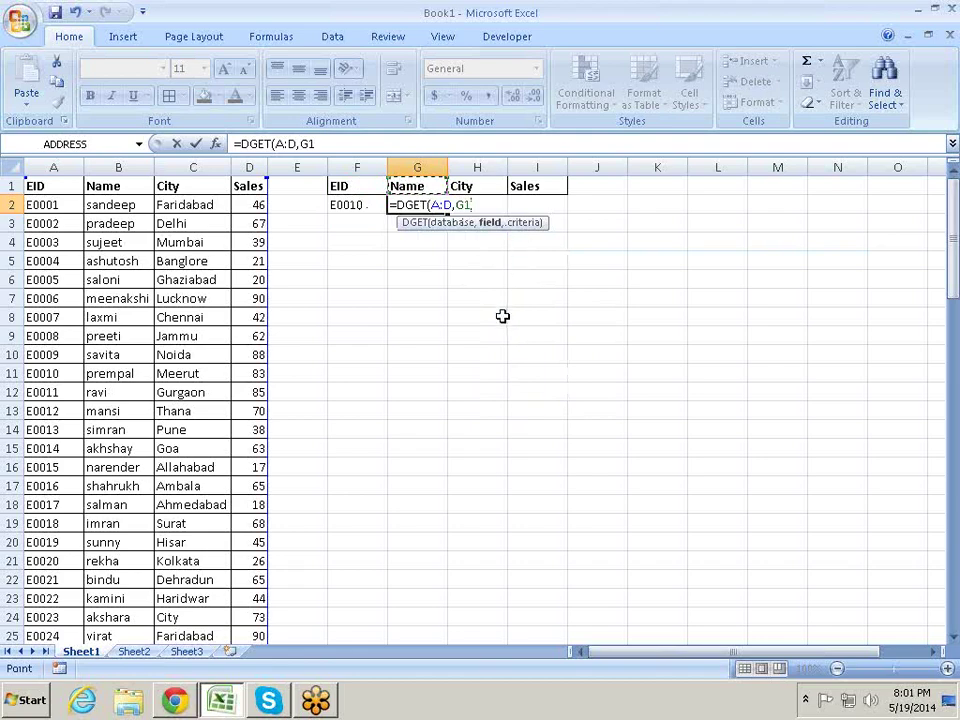
text(,)
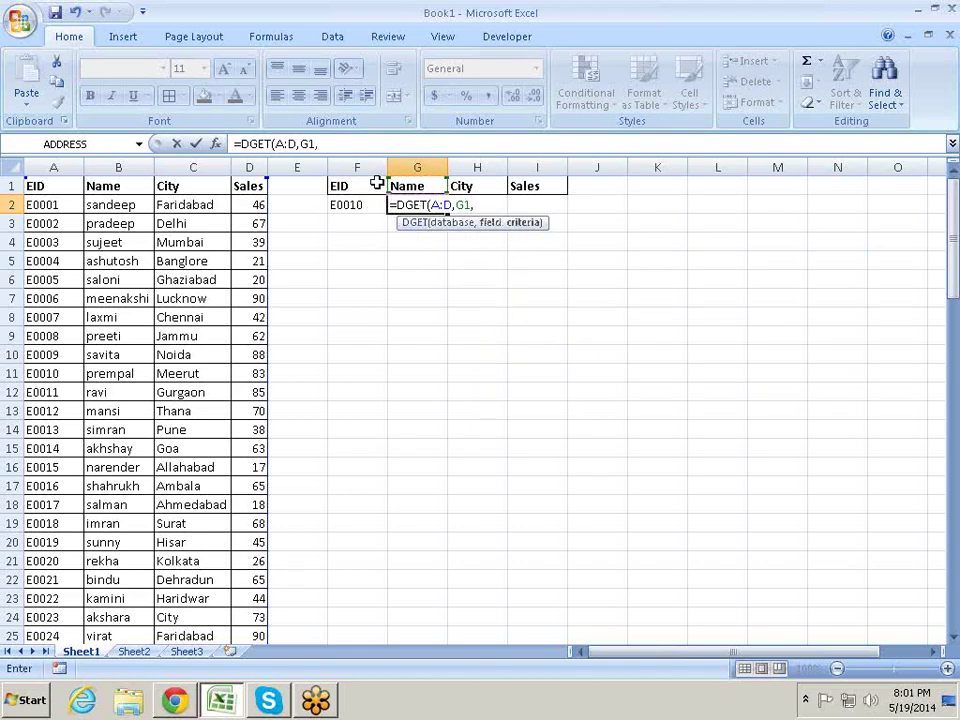
drag(369, 184, 368, 206)
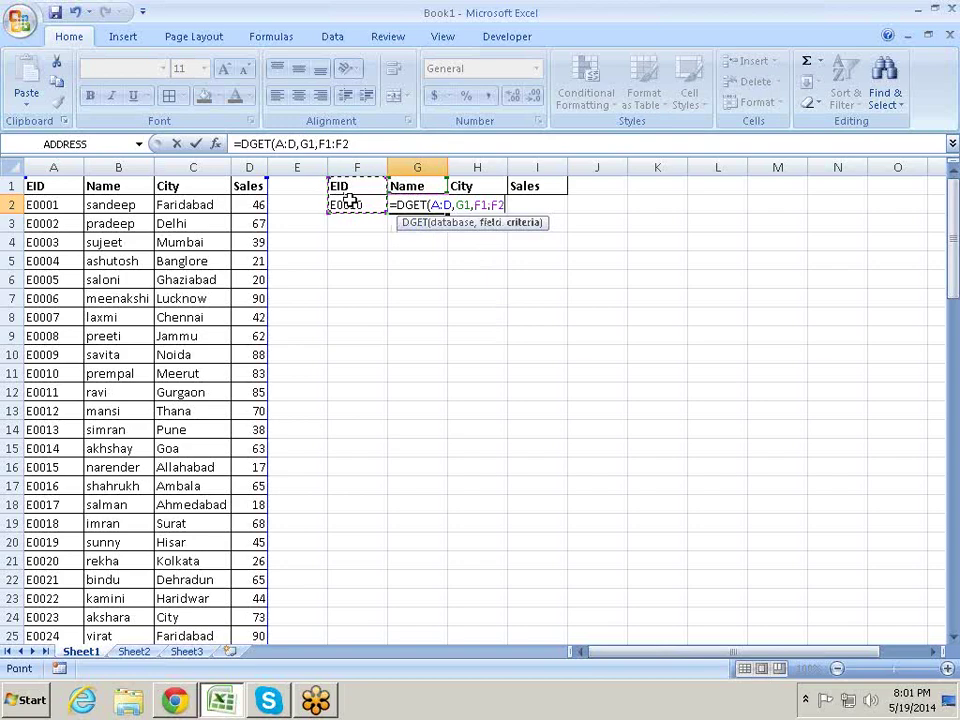
text())
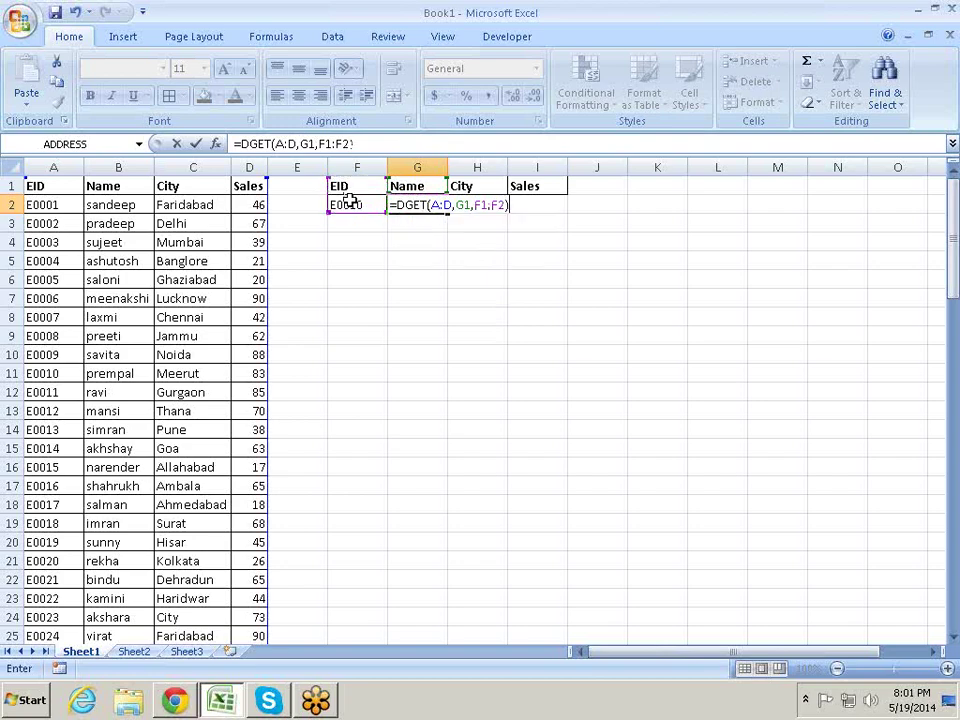
key(Return)
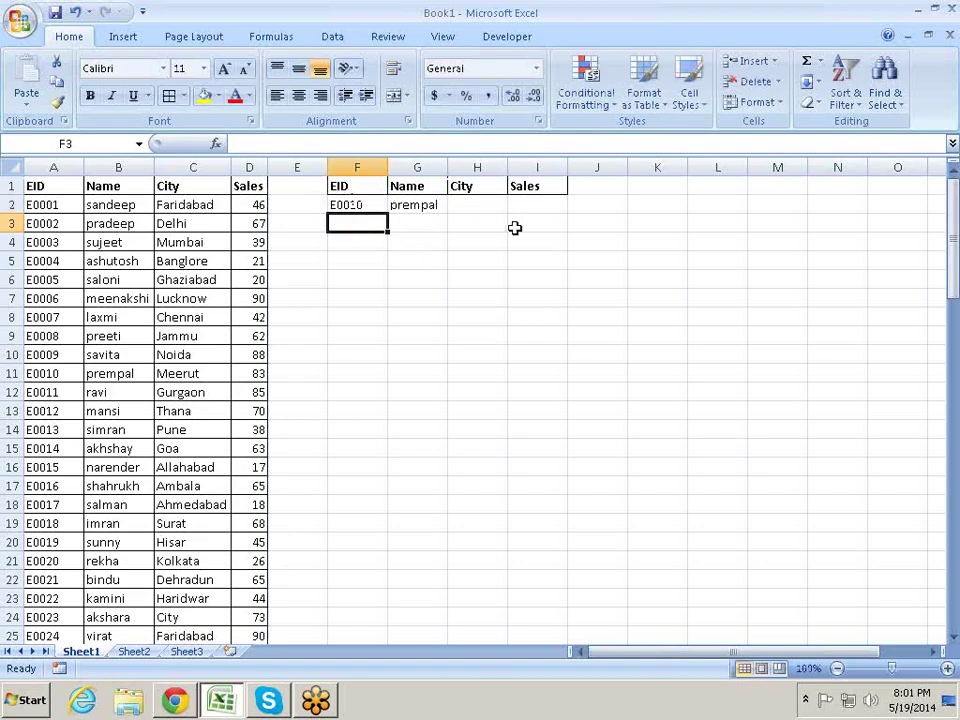
Edit G2's formula so the database reads $A:$D and the field reads $G1.
click(415, 206)
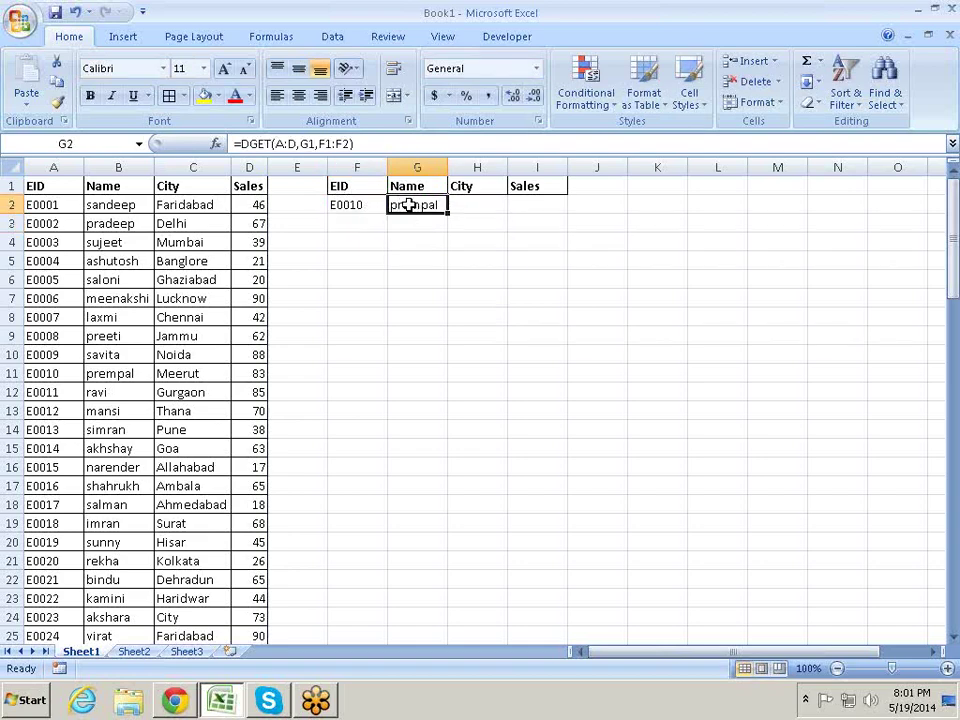
double_click(408, 205)
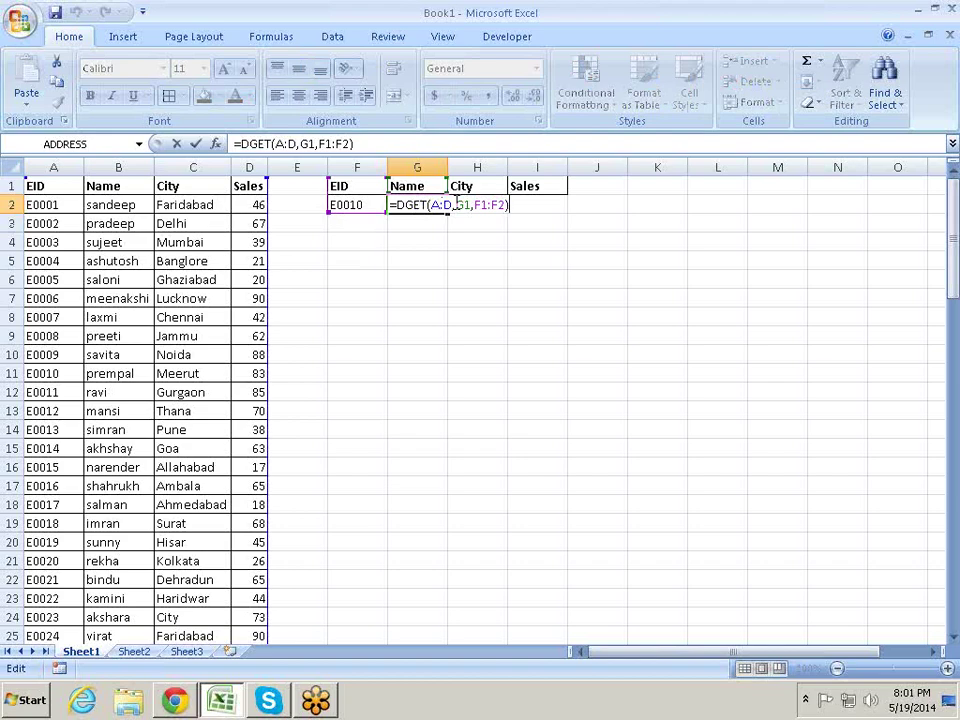
drag(451, 204, 431, 204)
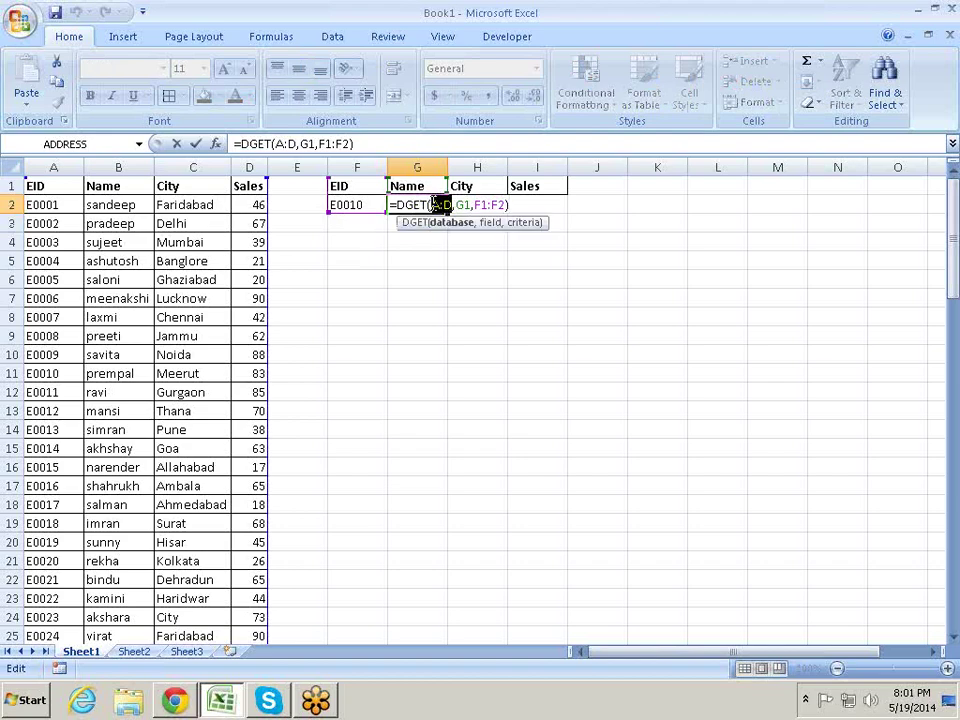
key(F4)
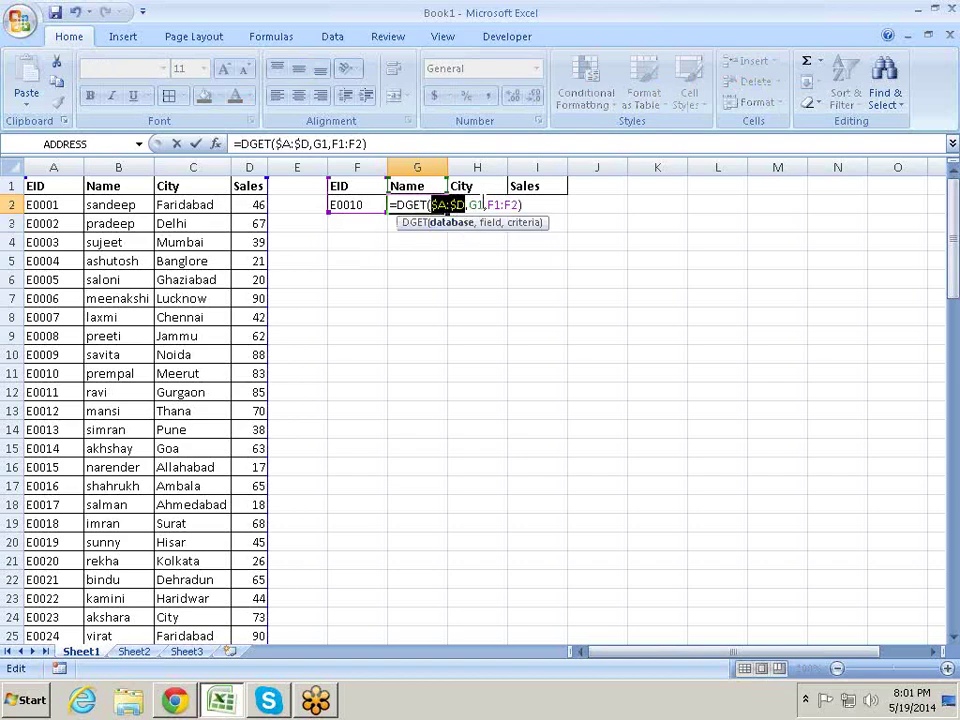
click(472, 205)
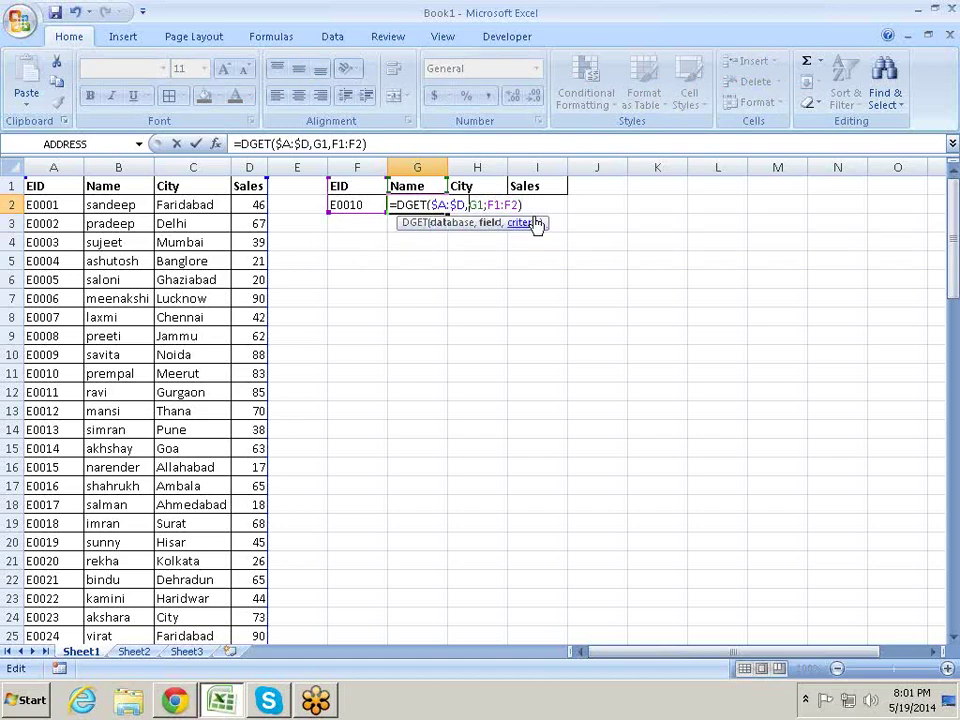
key(F4)
key(F4)
key(F4)
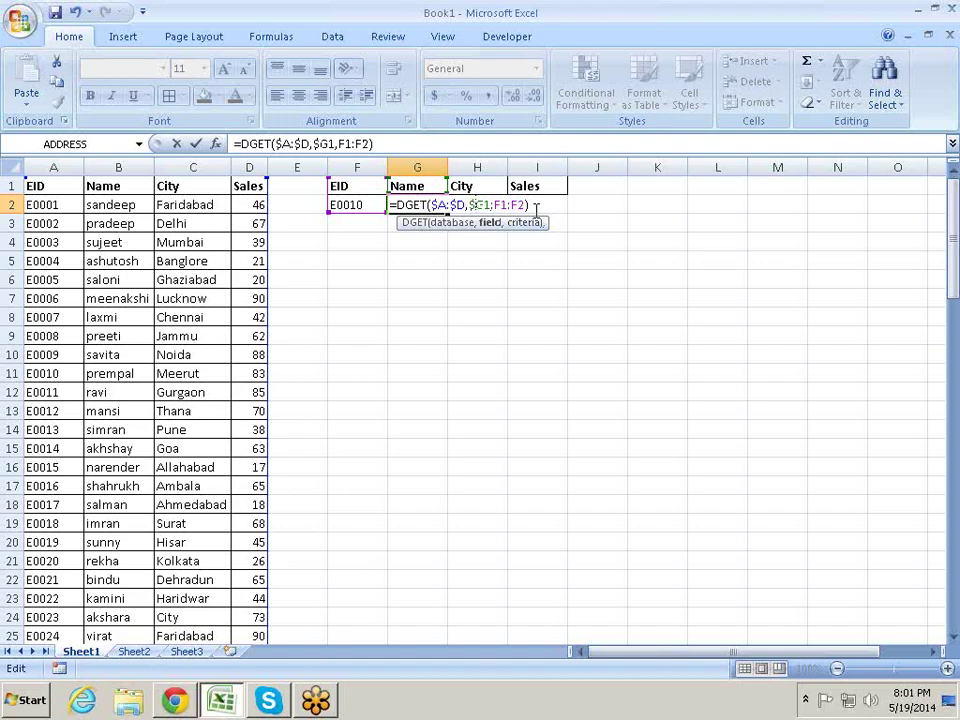
key(shift+Right)
key(shift+Right)
Convert G2's criteria reference to the literal values {"EID";"E0010"} and commit it.
key(F9)
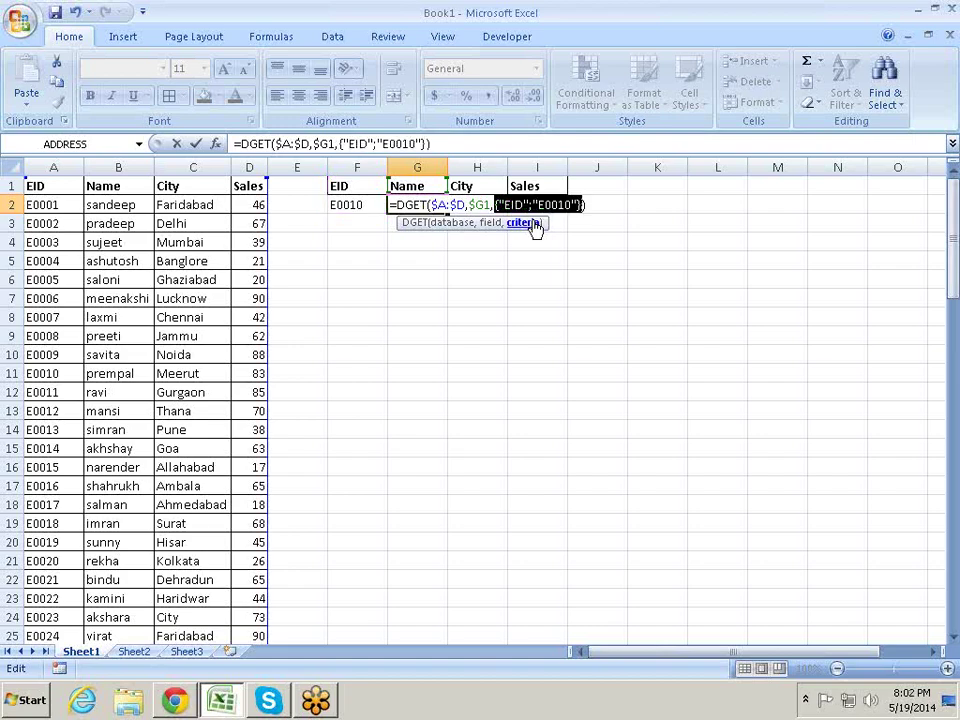
key(Right)
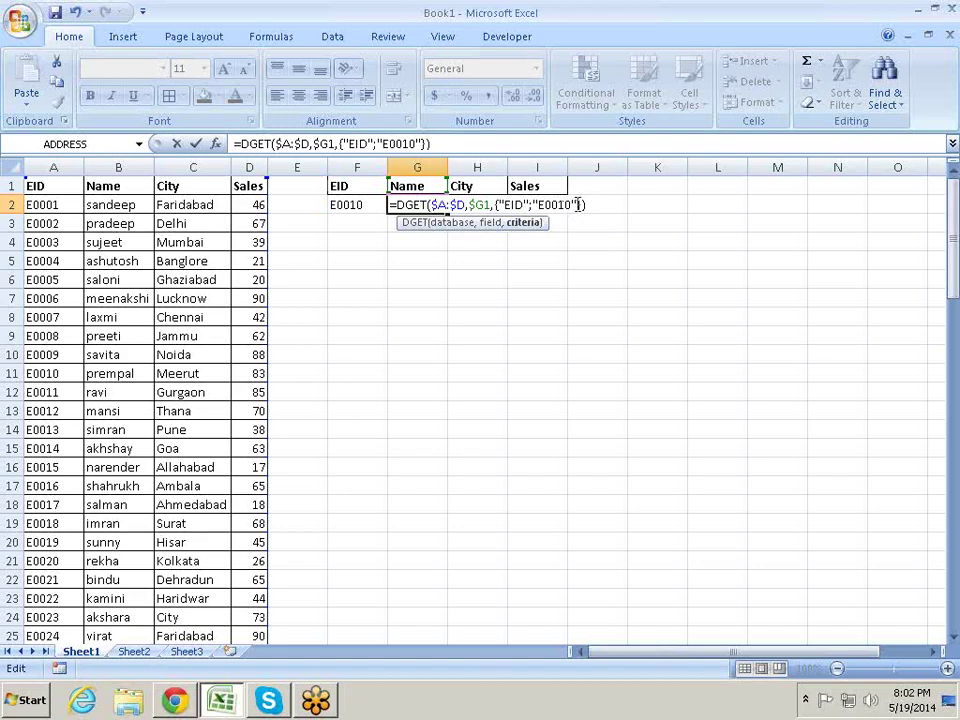
drag(578, 204, 534, 204)
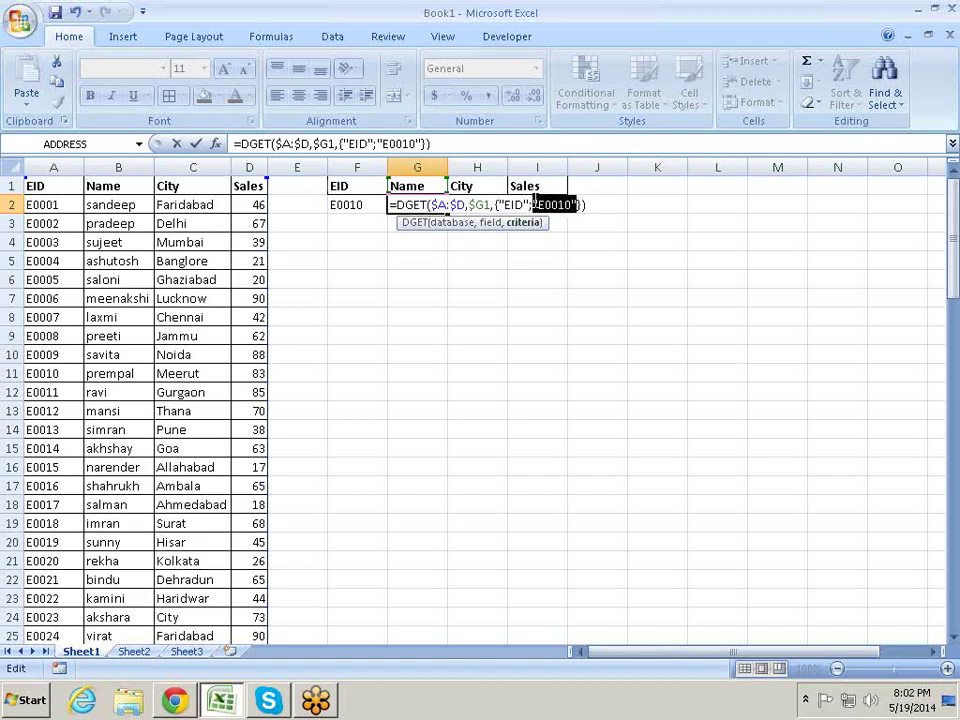
drag(534, 204, 498, 204)
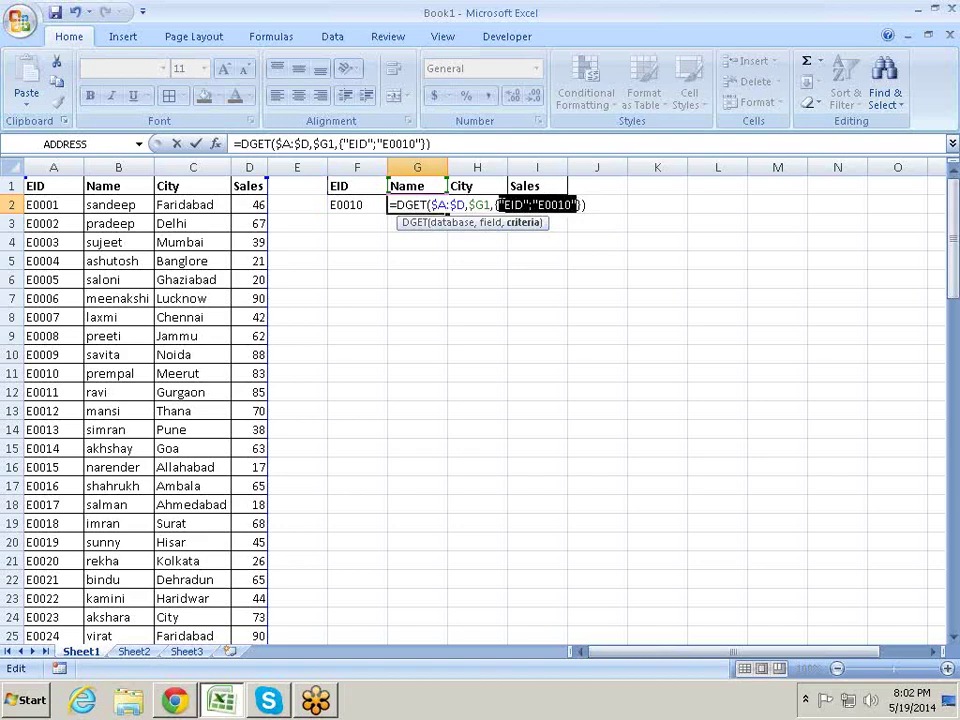
click(355, 190)
Strip the literal criteria, dismiss the formula errors, and delete the stray parenthesis.
click(392, 206)
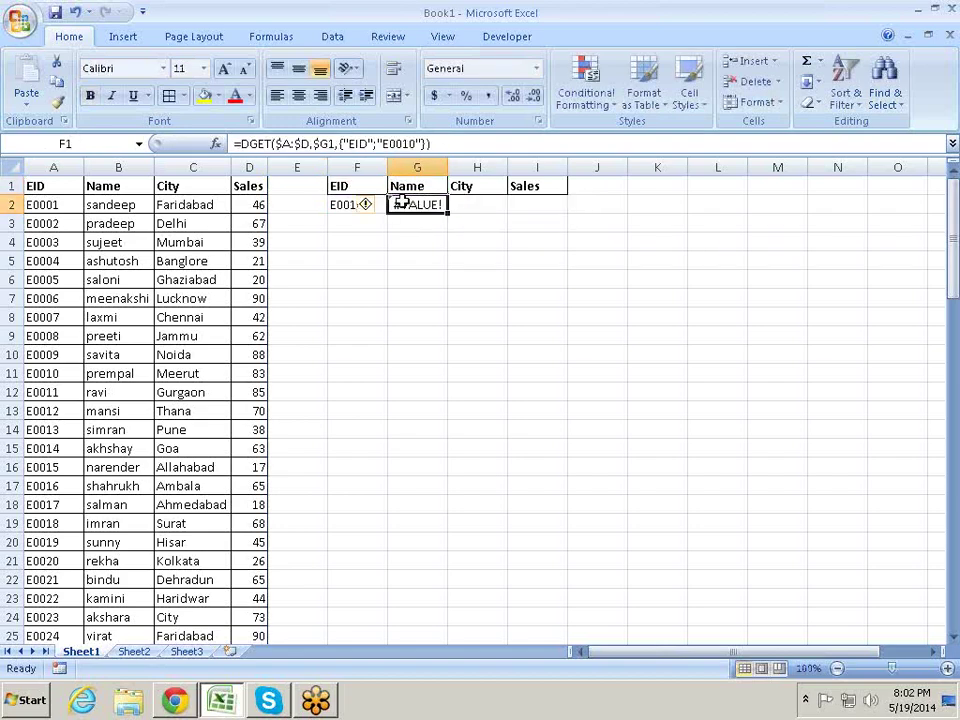
key(F2)
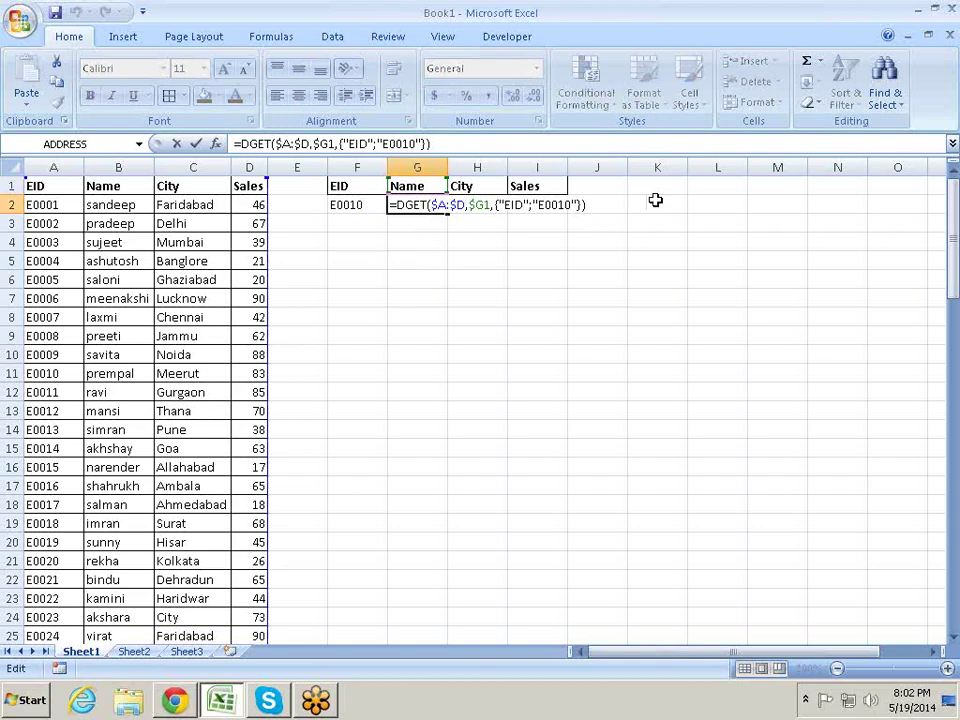
key(Left)
key(Left)
key(Left)
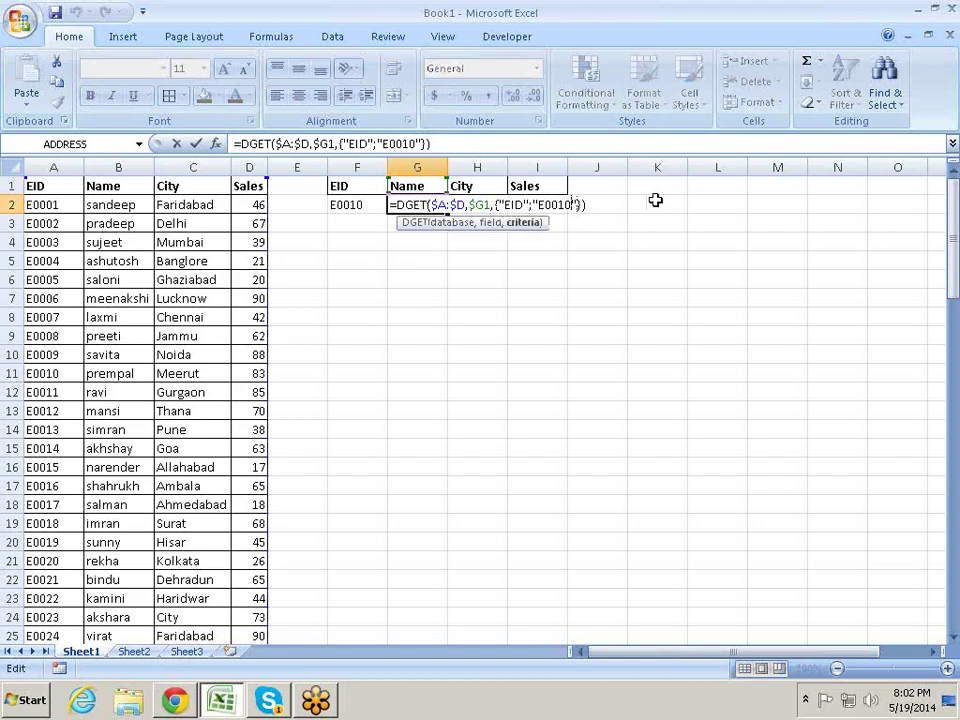
key(BackSpace)
key(BackSpace)
key(BackSpace)
key(BackSpace)
key(BackSpace)
key(BackSpace)
key(BackSpace)
key(BackSpace)
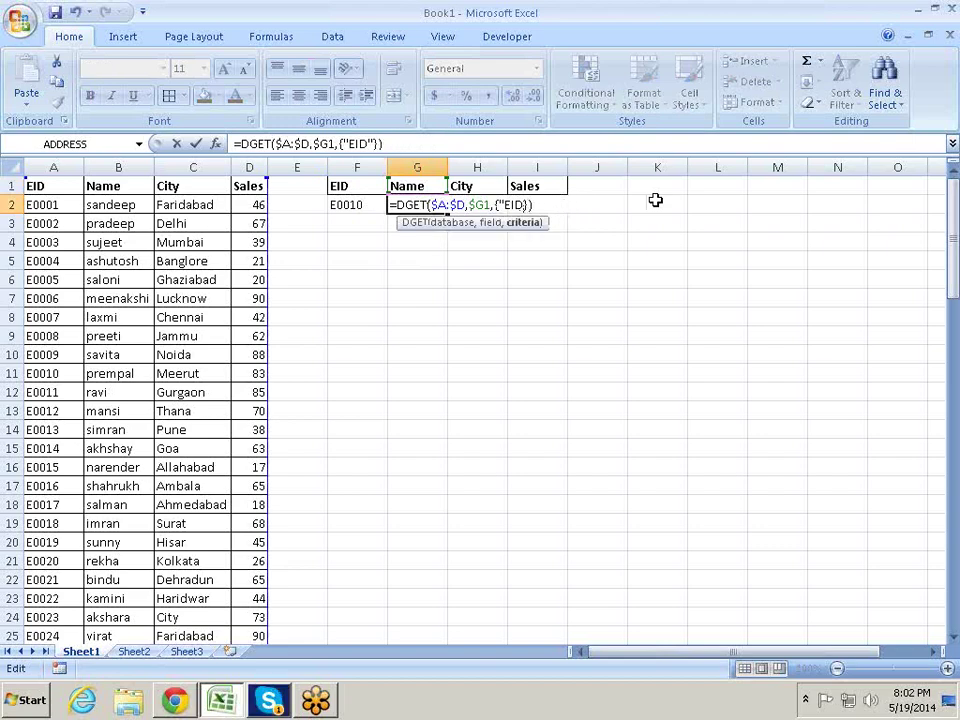
key(BackSpace)
key(BackSpace)
key(BackSpace)
key(BackSpace)
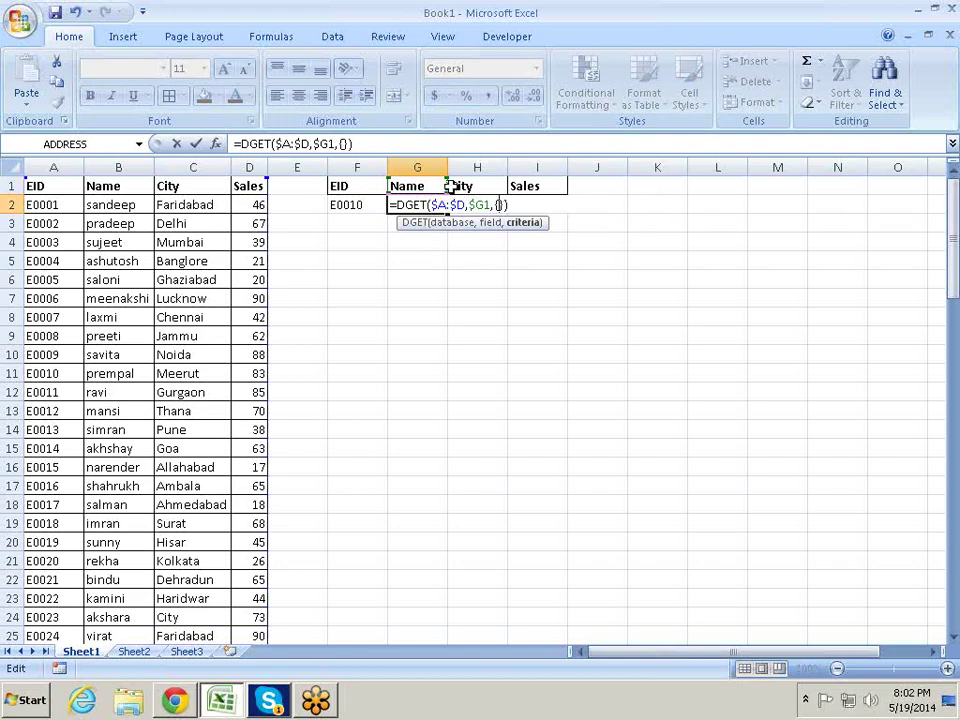
key(Return)
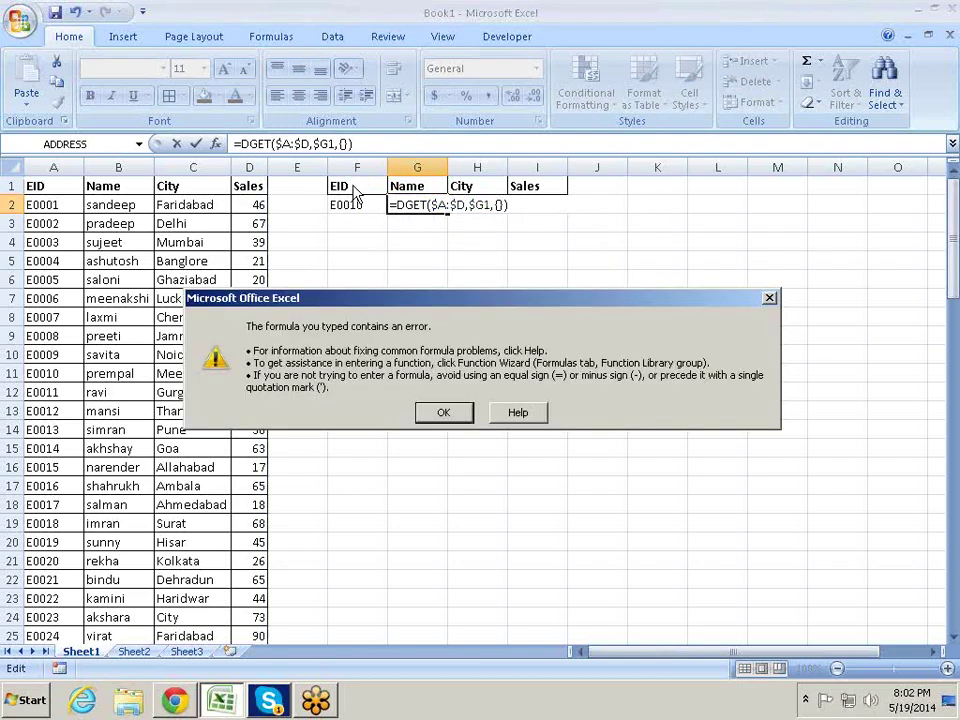
key(Return)
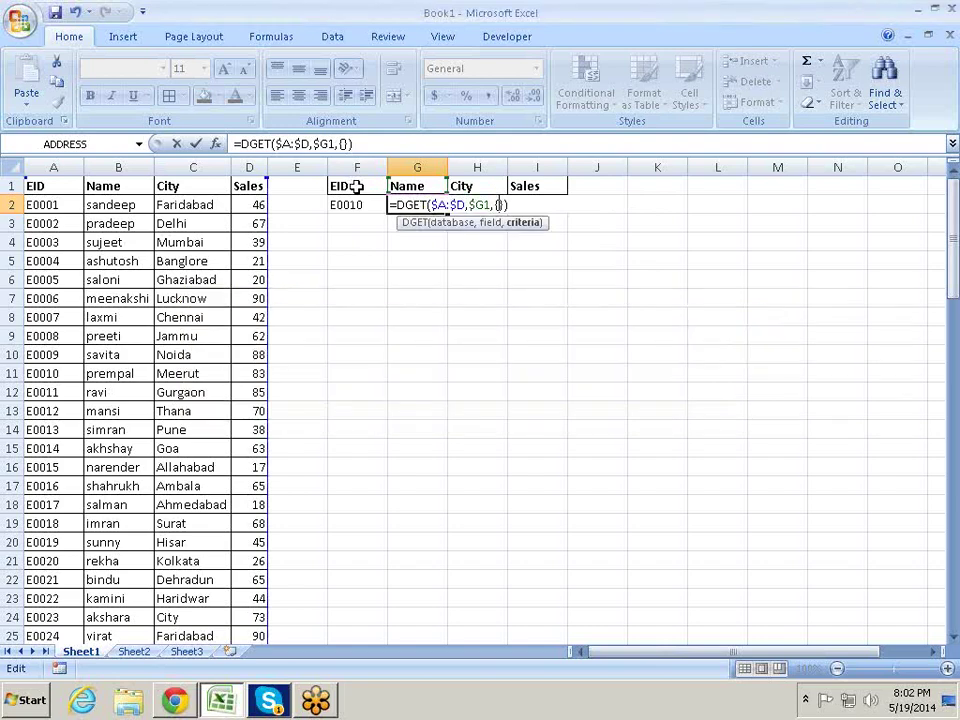
key(Return)
key(Return)
key(BackSpace)
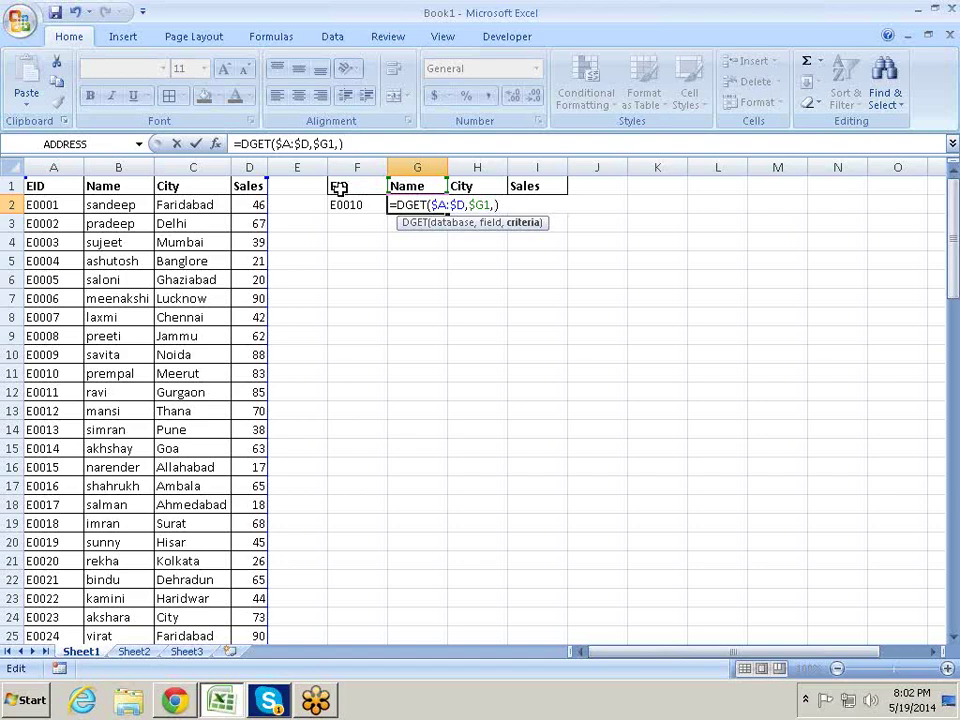
Add F1:F2 as G2's criteria range and enter the formula.
drag(340, 187, 342, 205)
key(Return)
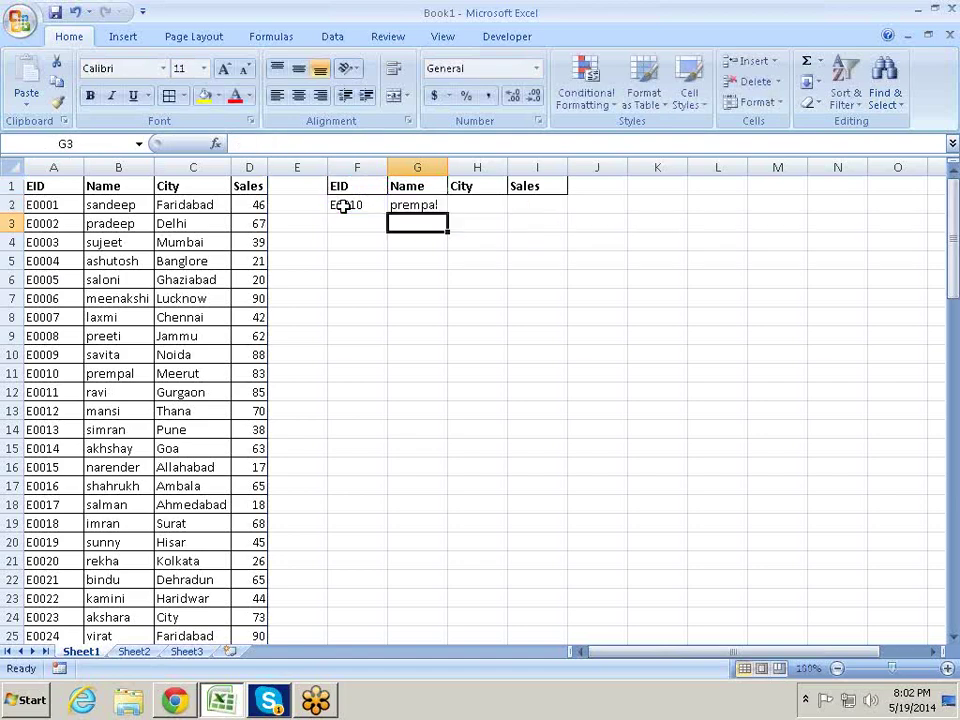
key(Up)
key(F2)
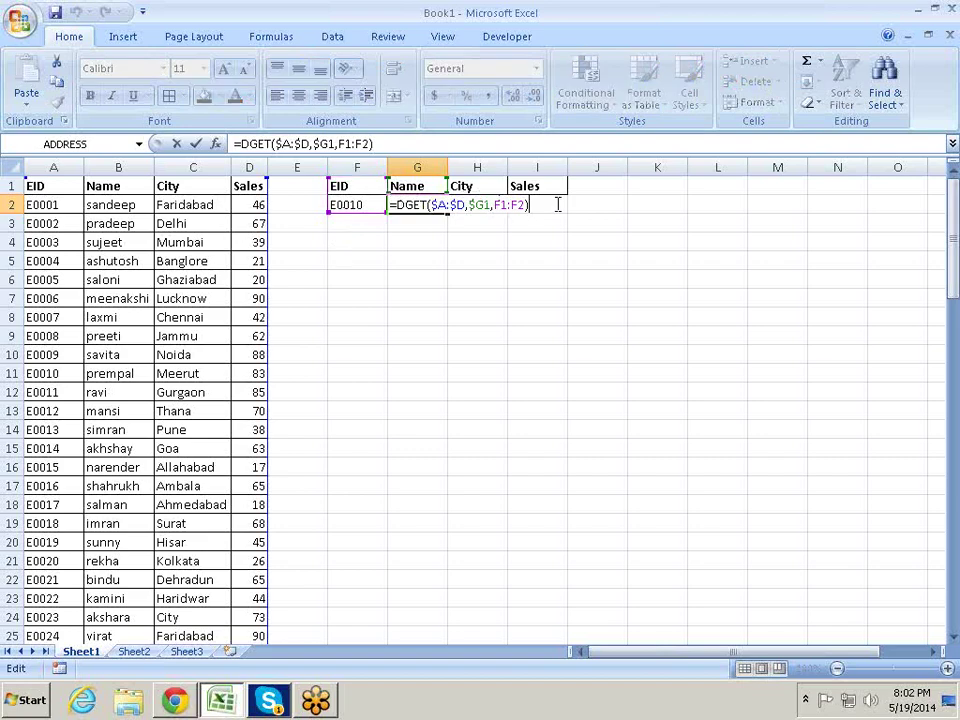
drag(527, 203, 494, 196)
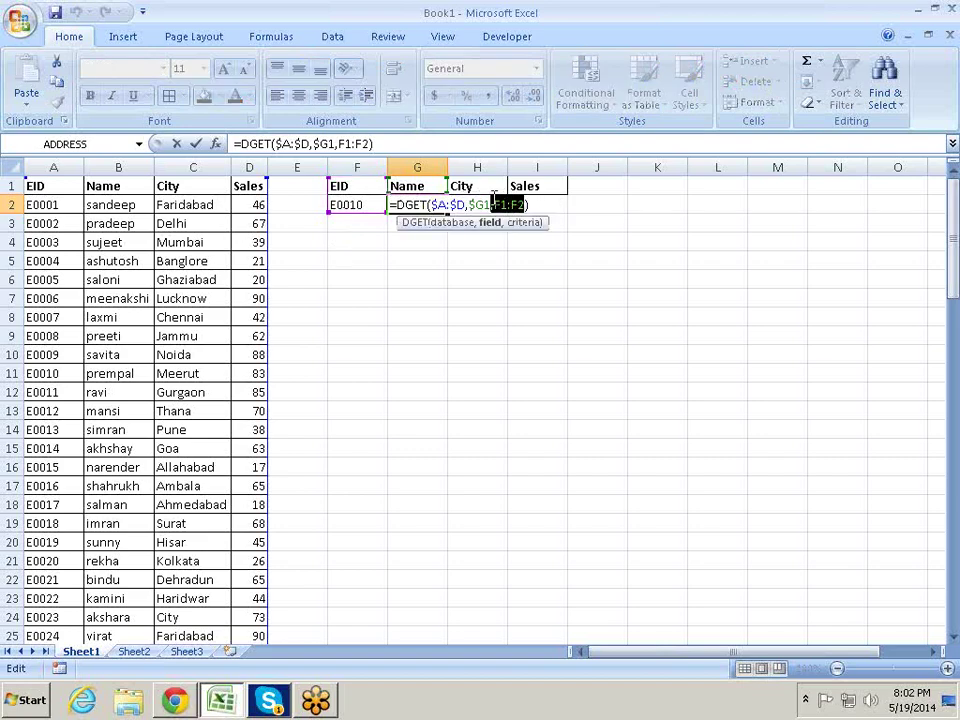
key(Return)
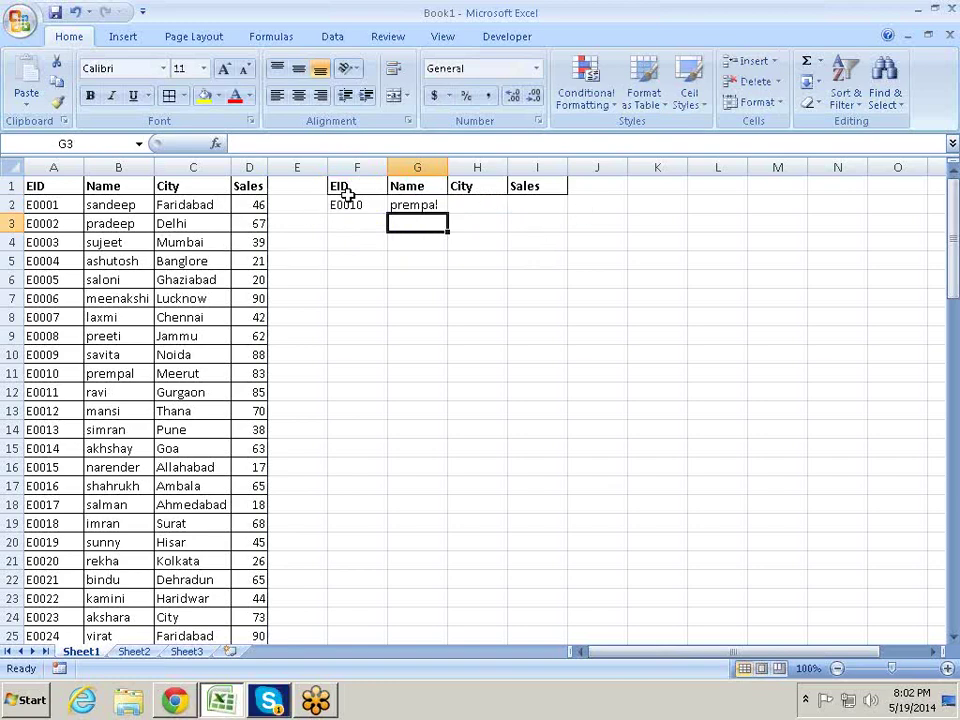
Make the criteria range absolute as $F$1:$F$2 and re-enter the formula.
click(402, 206)
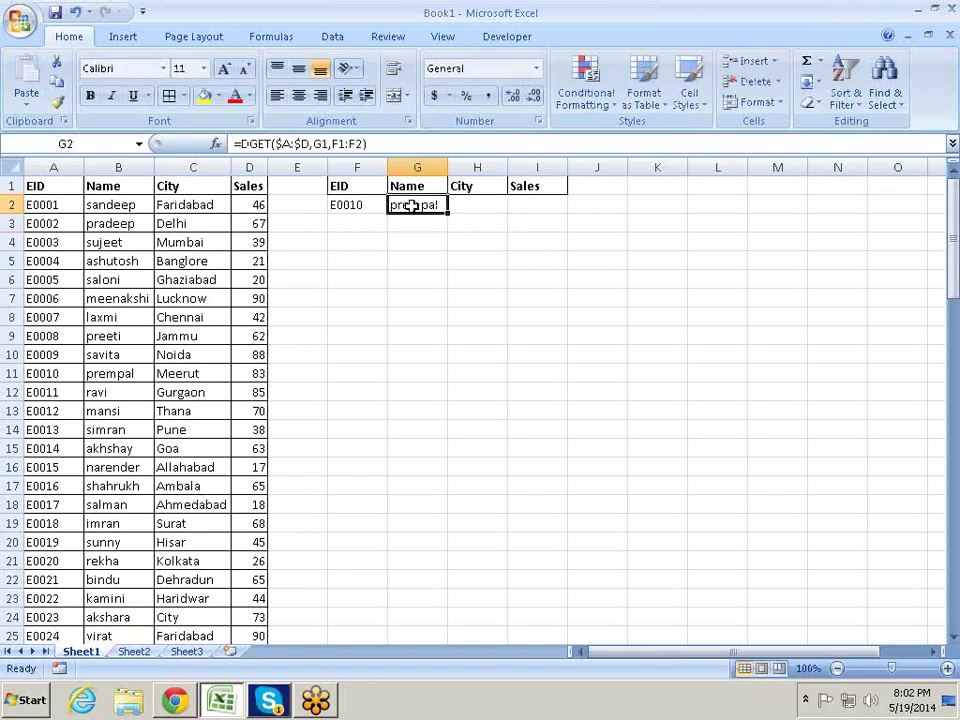
key(F2)
drag(490, 205, 522, 205)
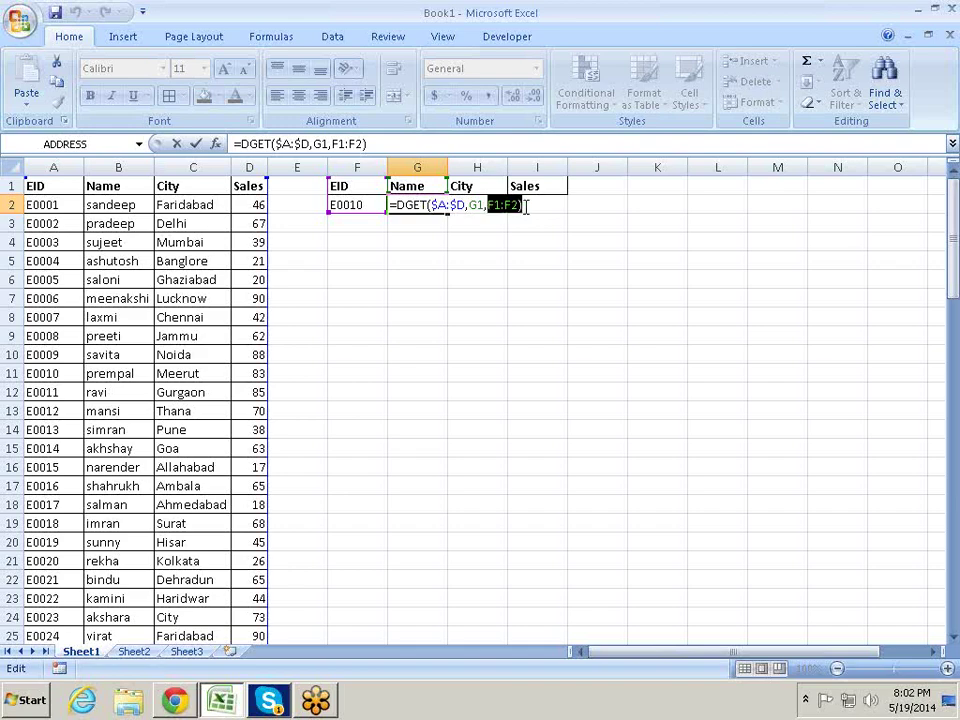
key(F4)
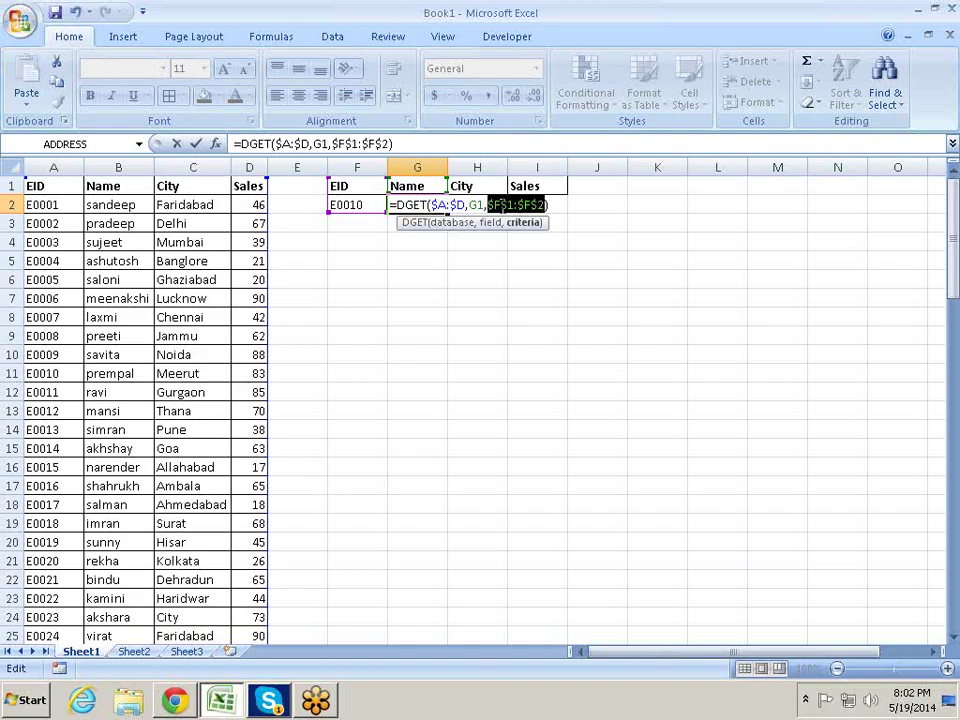
click(481, 204)
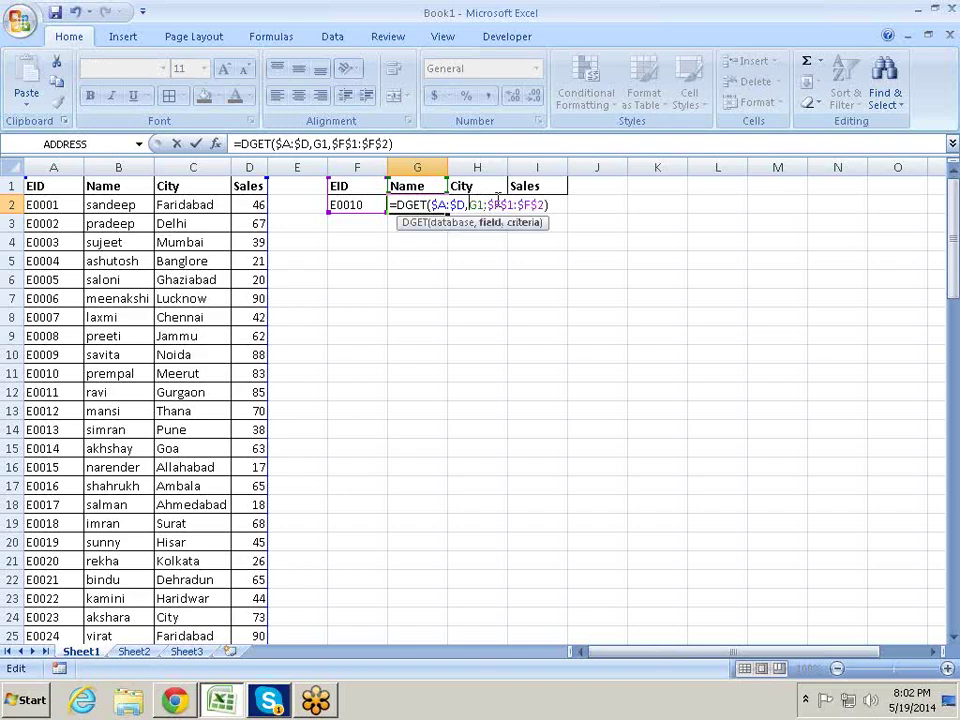
key(F4)
key(F4)
key(F4)
key(Return)
key(Up)
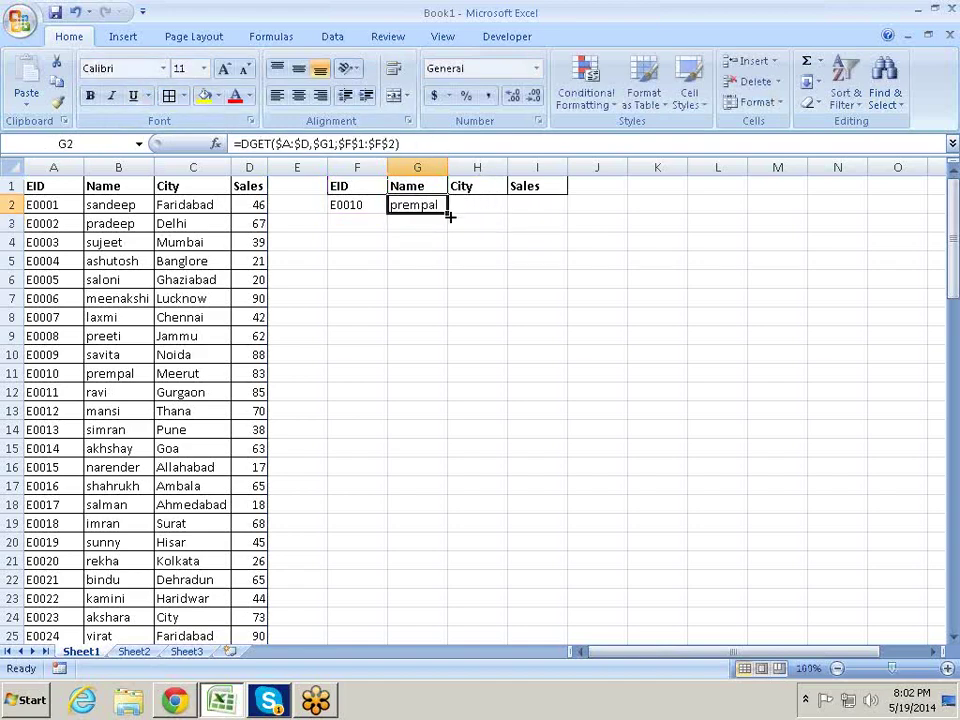
Fill G2's formula across to I2 and inspect the copied formula in H2.
drag(448, 213, 560, 212)
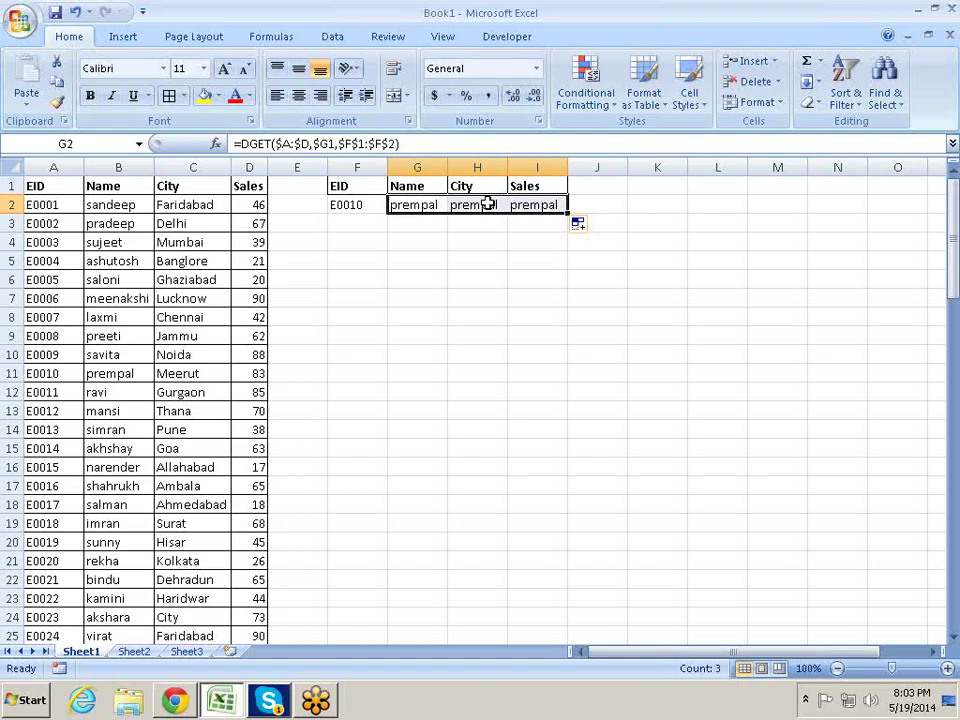
click(435, 206)
click(479, 205)
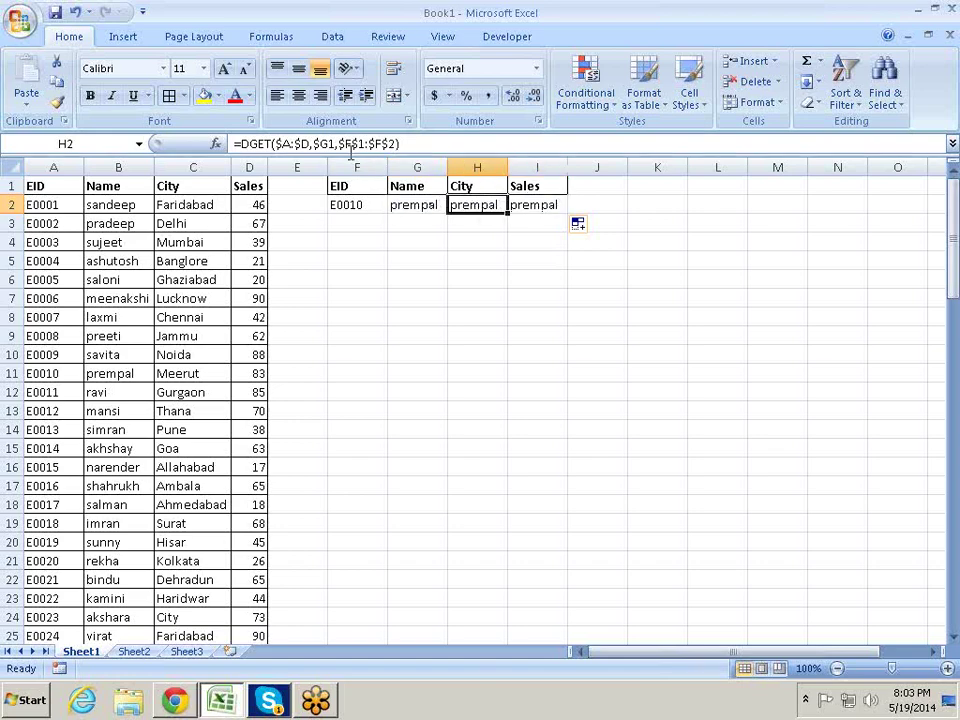
click(414, 205)
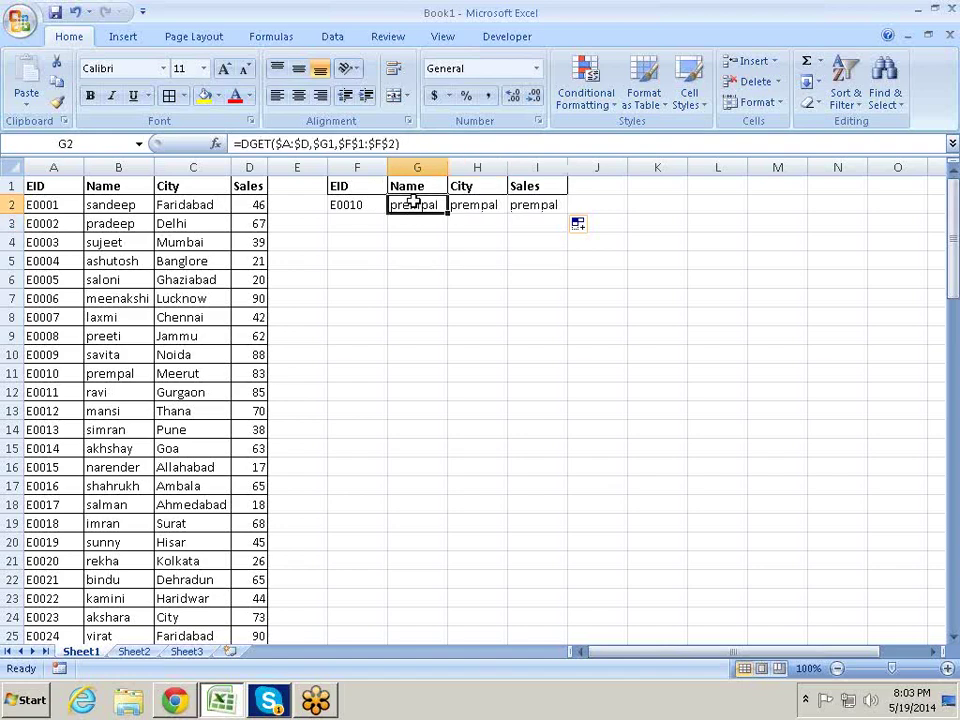
Change the field reference to G$1 and refill G2 to I2, giving Meerut and 83.
click(318, 144)
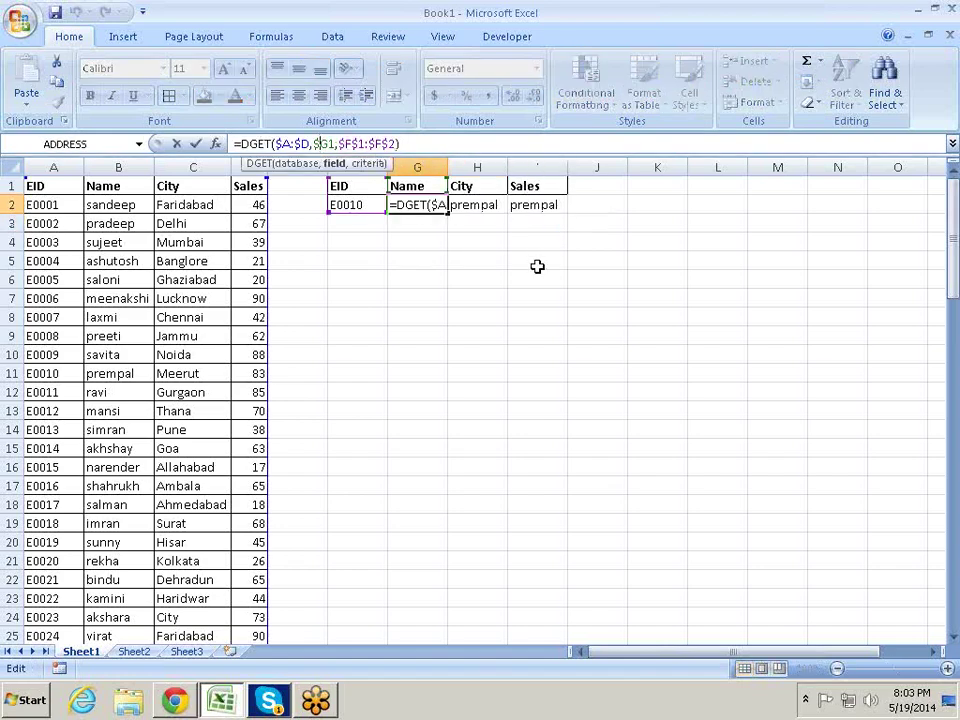
key(BackSpace)
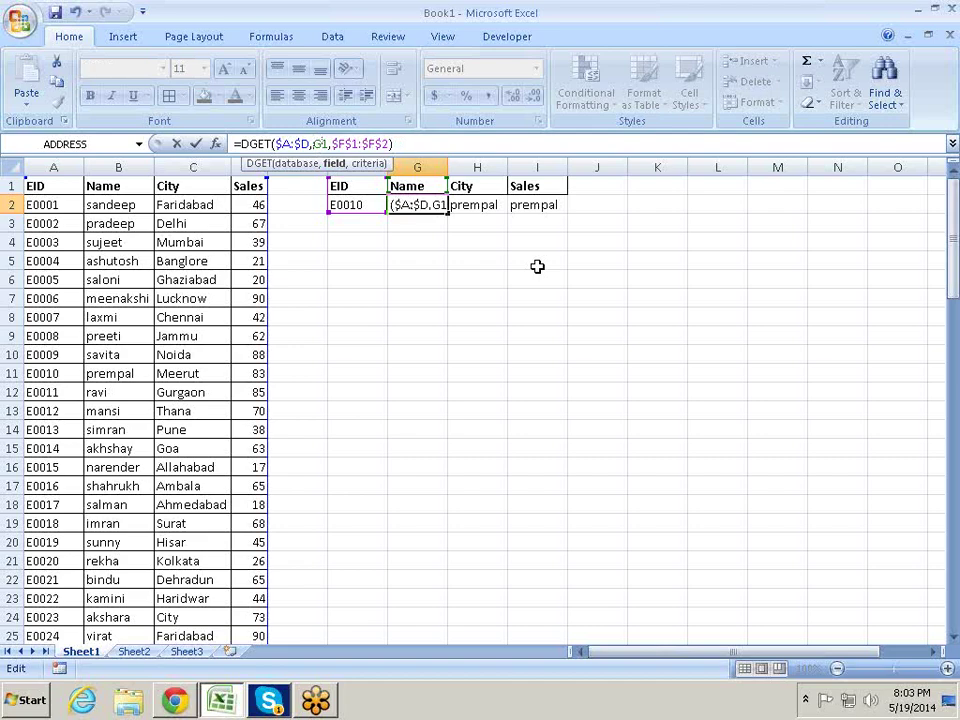
text($)
key(Return)
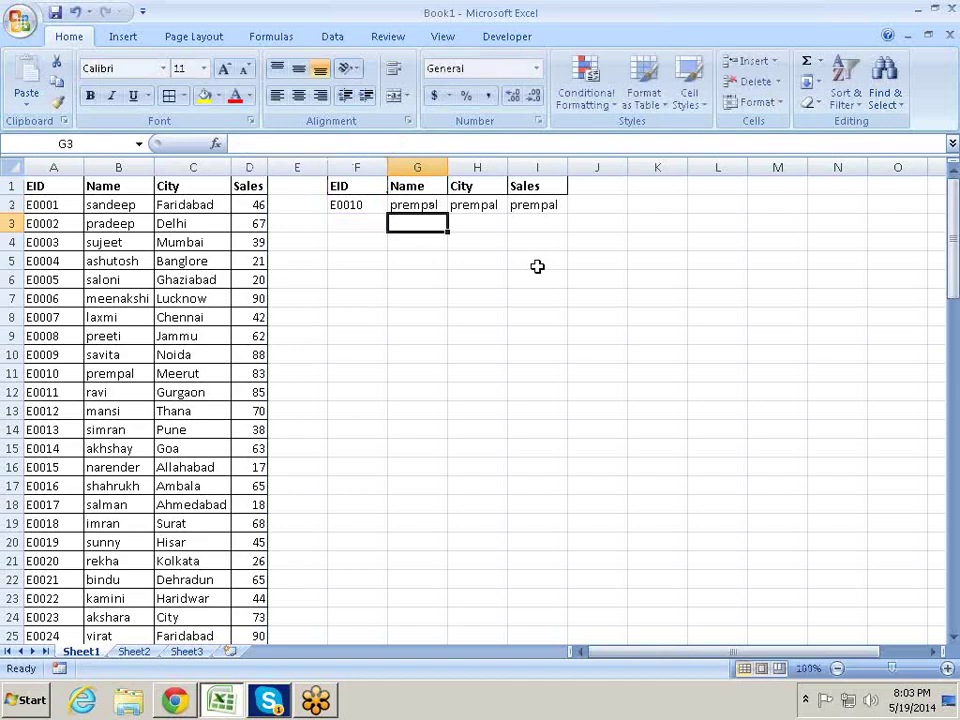
click(432, 204)
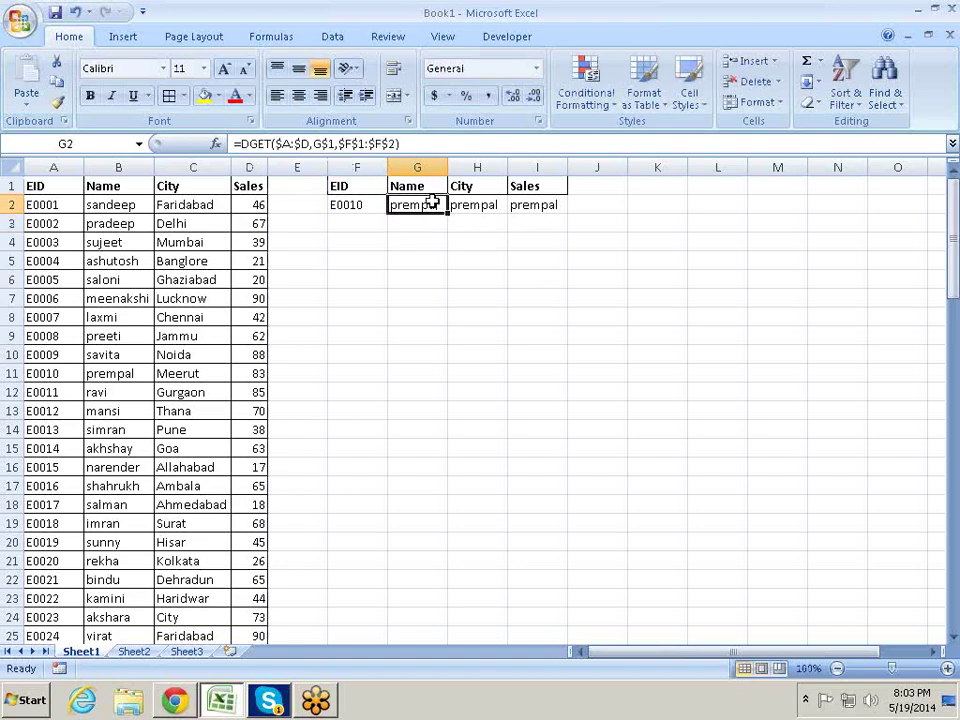
drag(446, 212, 566, 208)
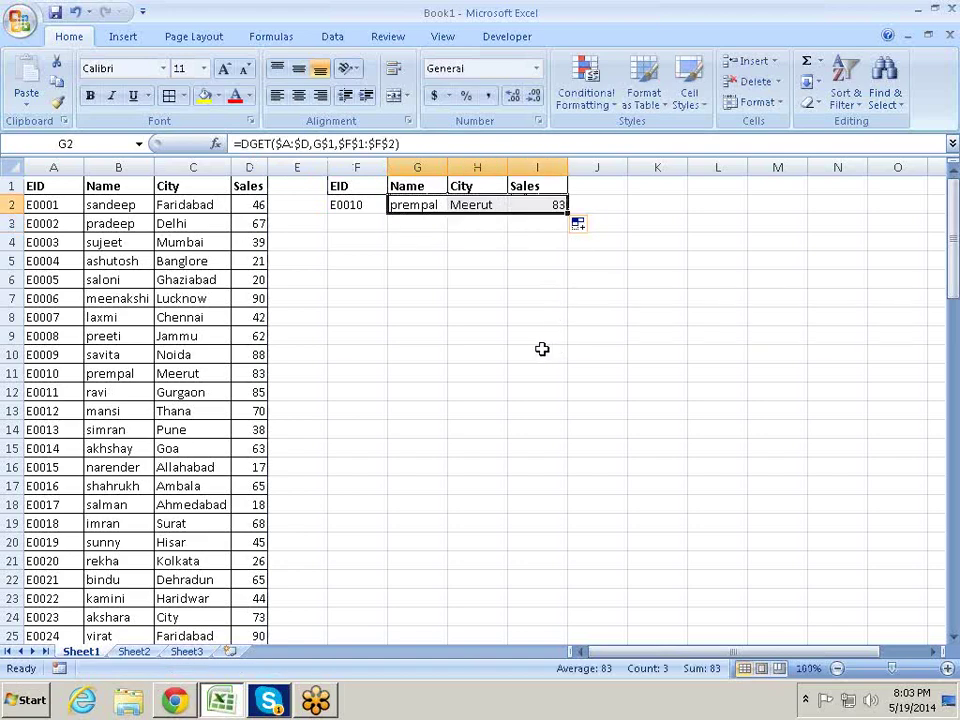
click(474, 240)
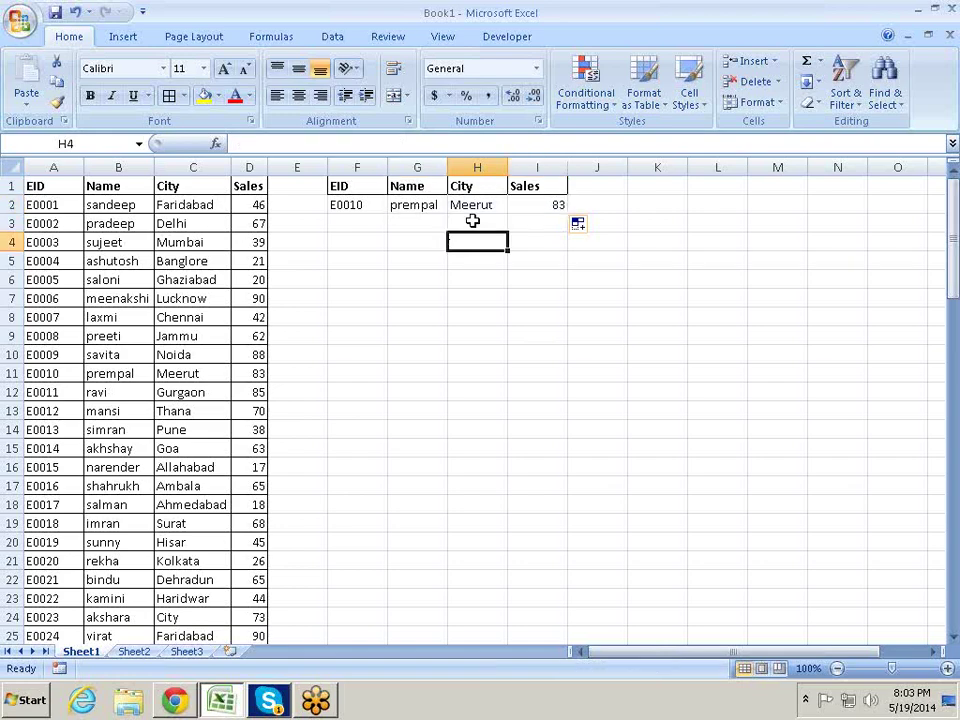
click(405, 207)
Fill the G2:I2 lookups down to row 6 and inspect the copied formulas.
mouse_move(429, 204)
mouse_down()
mouse_move(553, 198)
mouse_move(435, 204)
mouse_up()
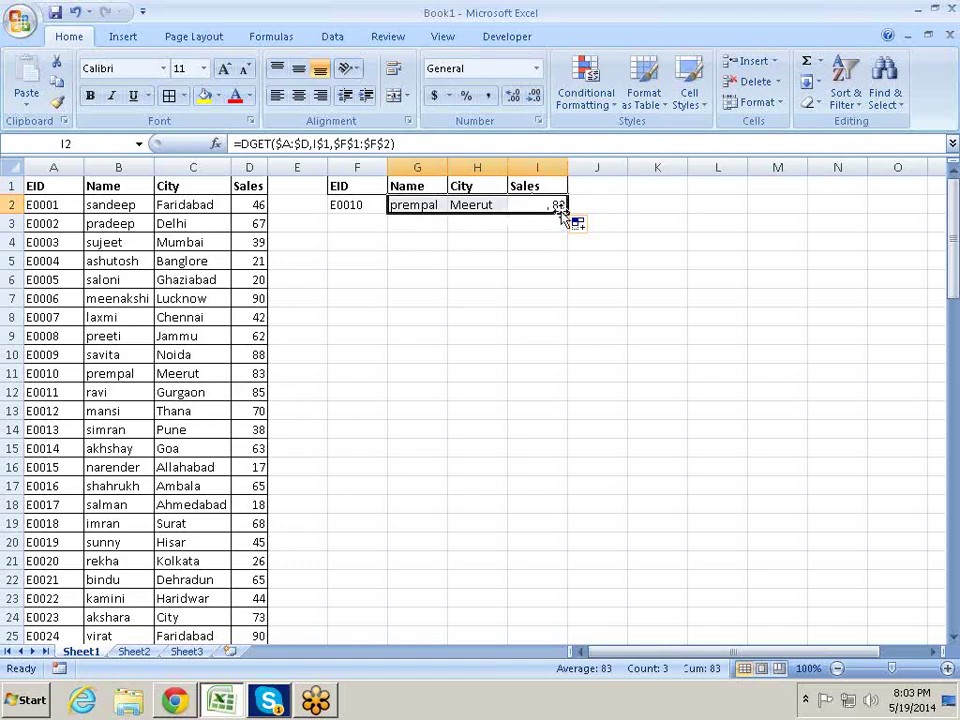
drag(567, 210, 555, 283)
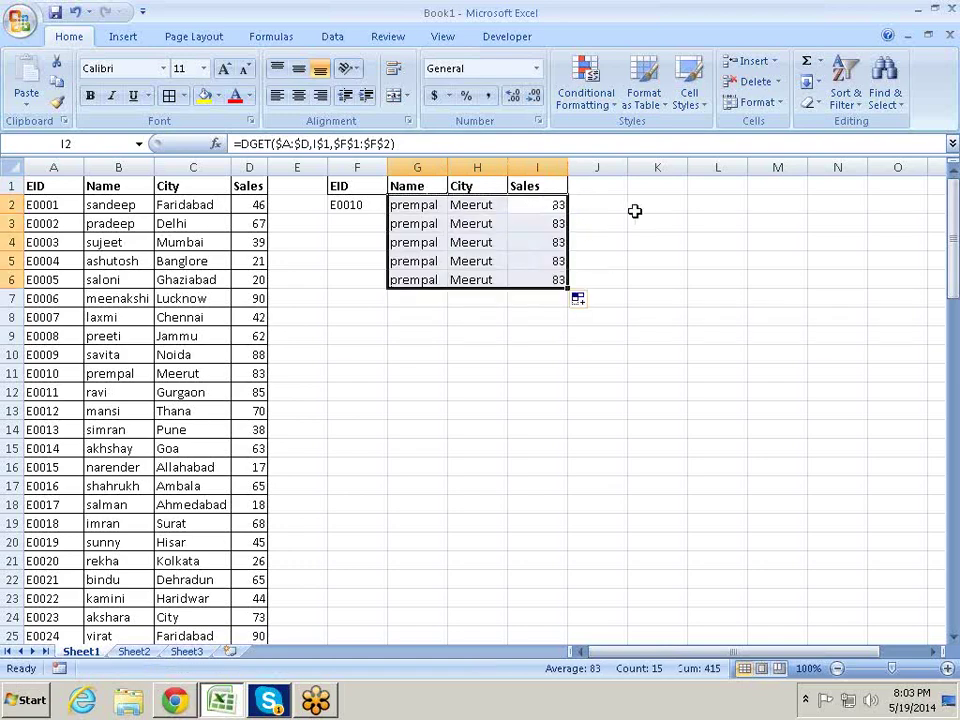
click(362, 228)
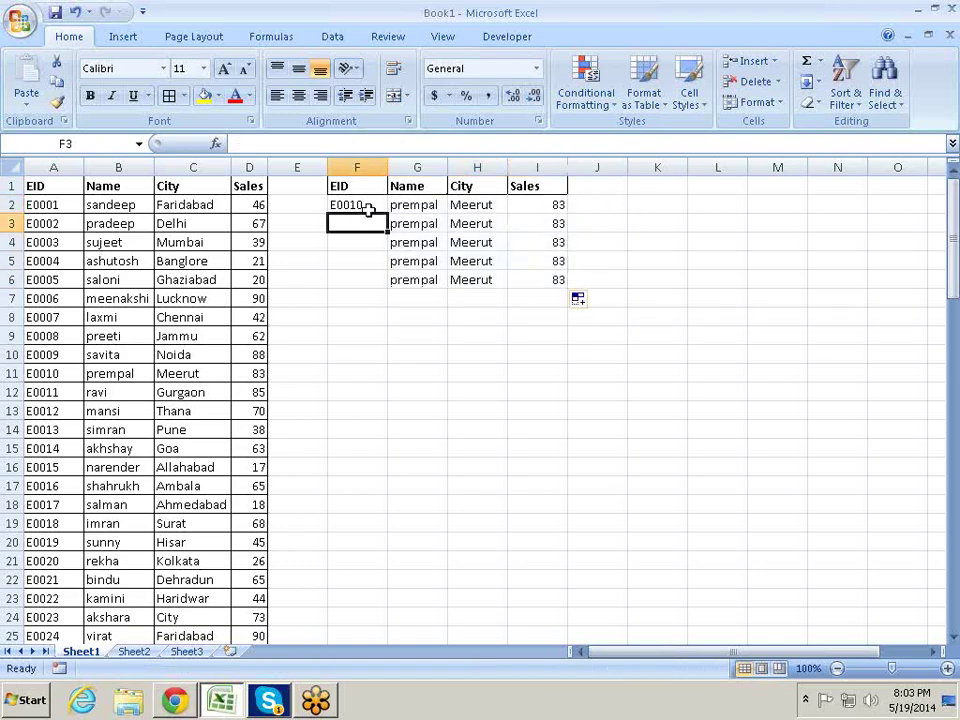
click(427, 226)
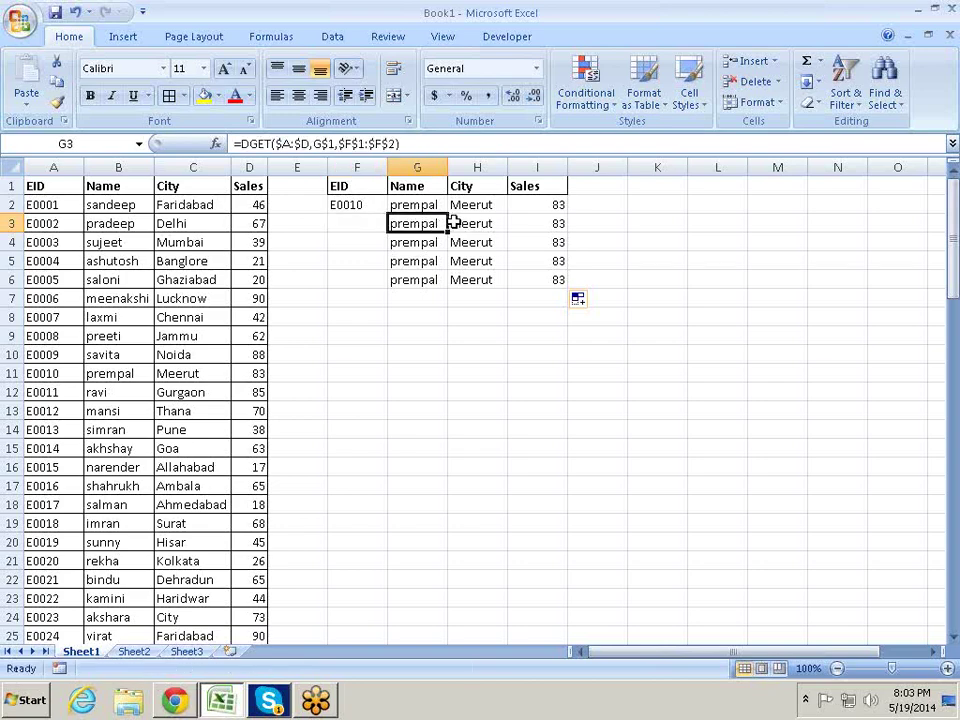
click(466, 224)
click(460, 243)
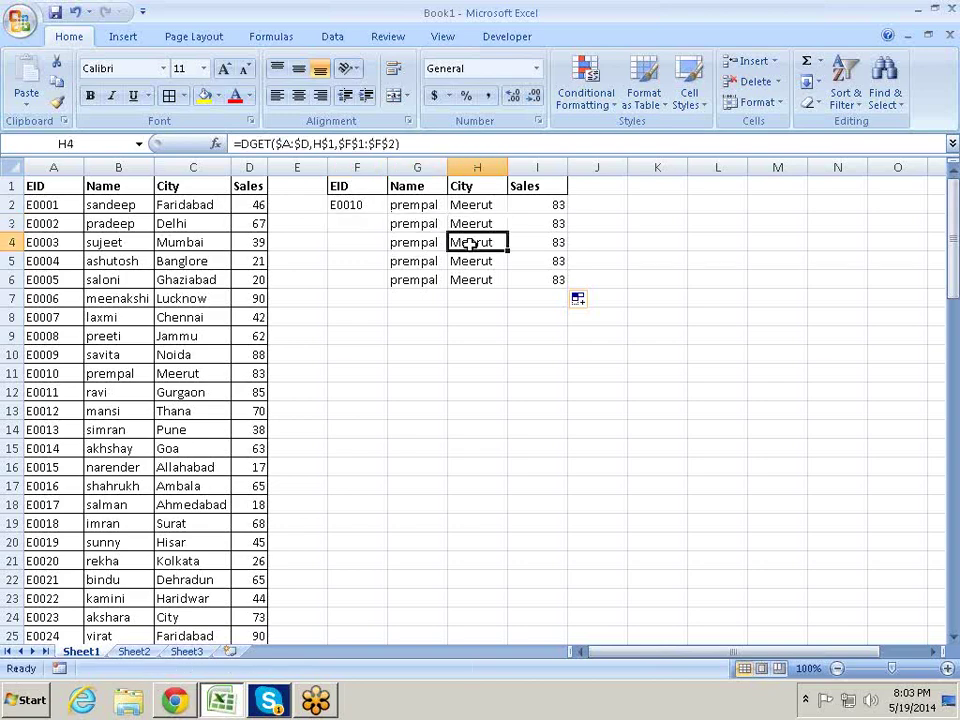
click(470, 207)
click(432, 206)
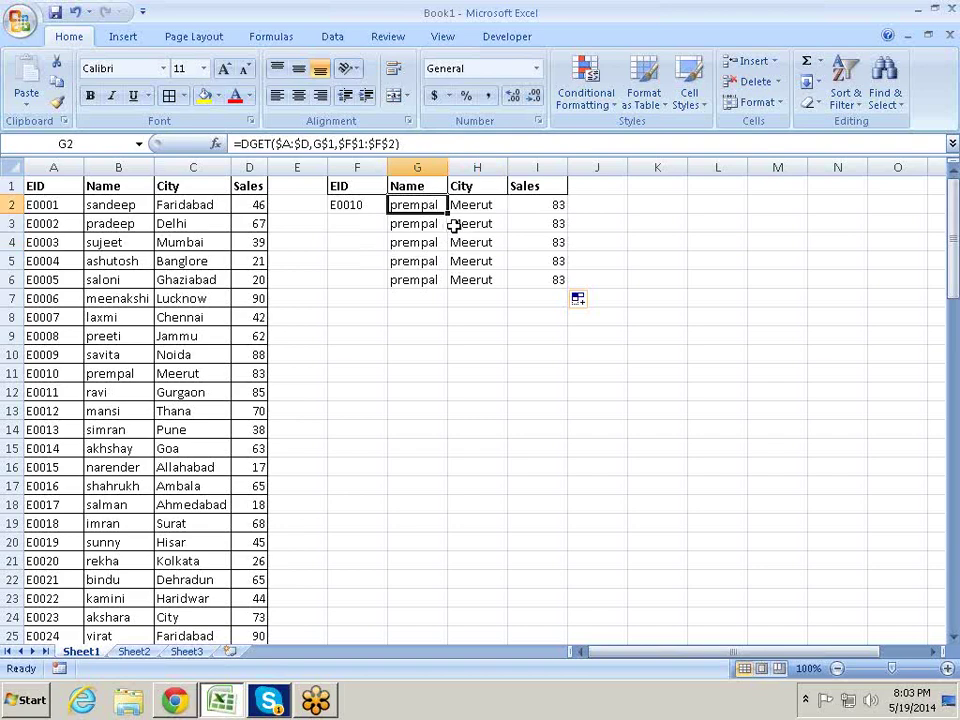
Try an F1:F6 criteria range in G2, undo it, and clear G3:I6.
key(F2)
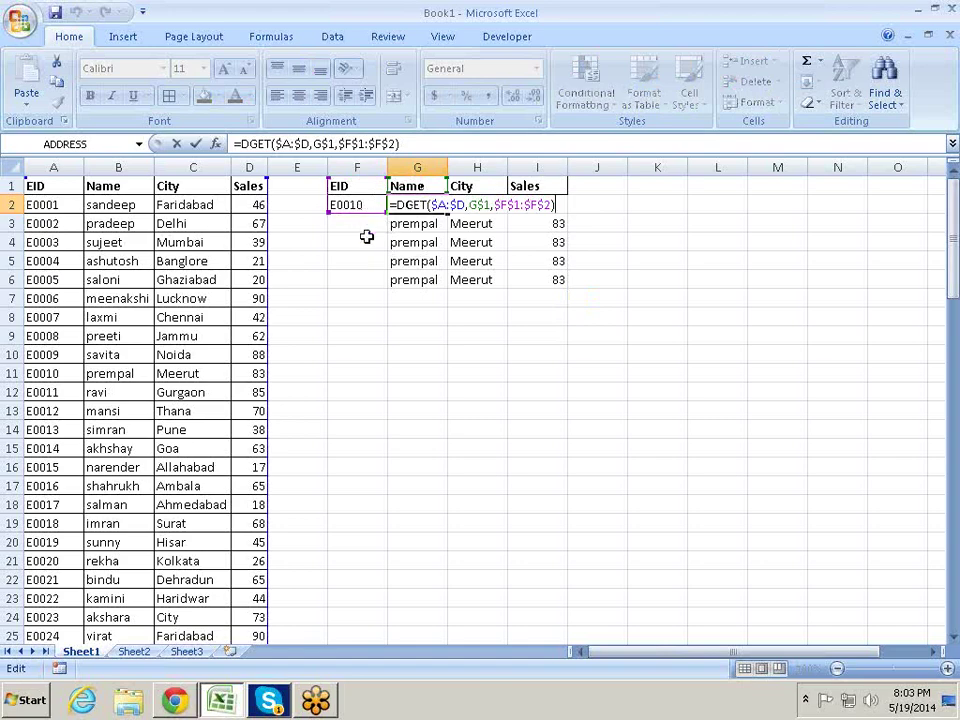
drag(384, 212, 386, 284)
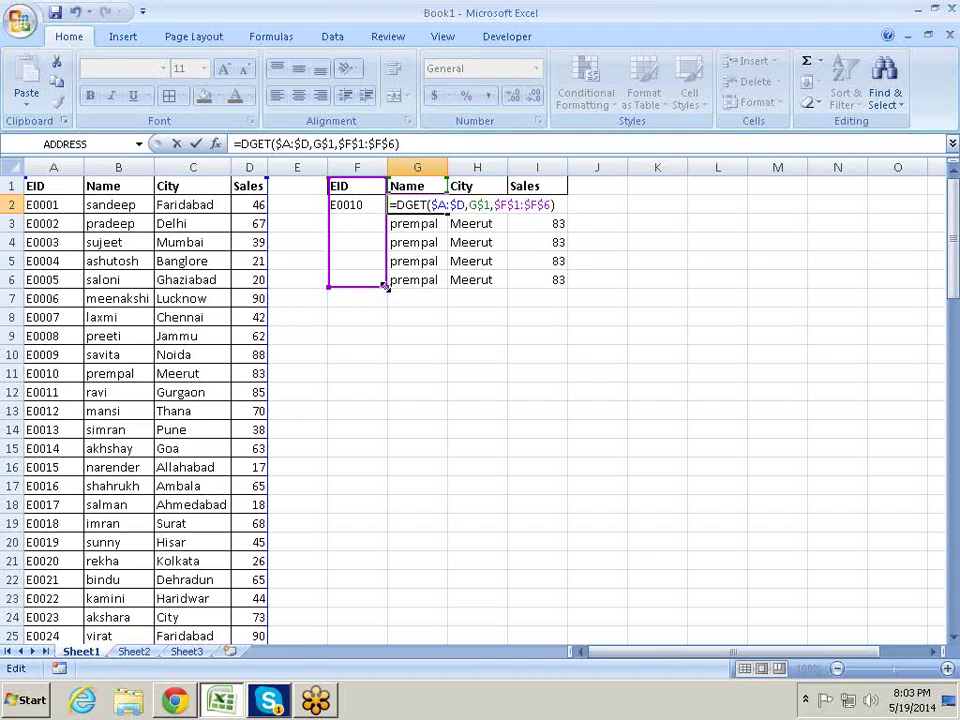
key(Return)
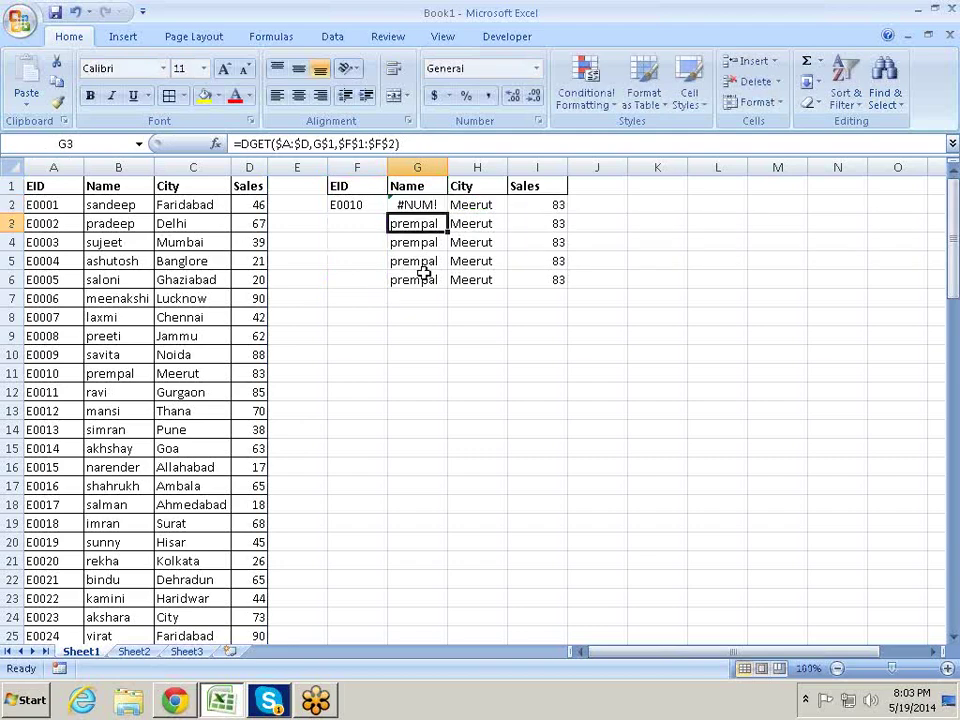
key(ctrl+z)
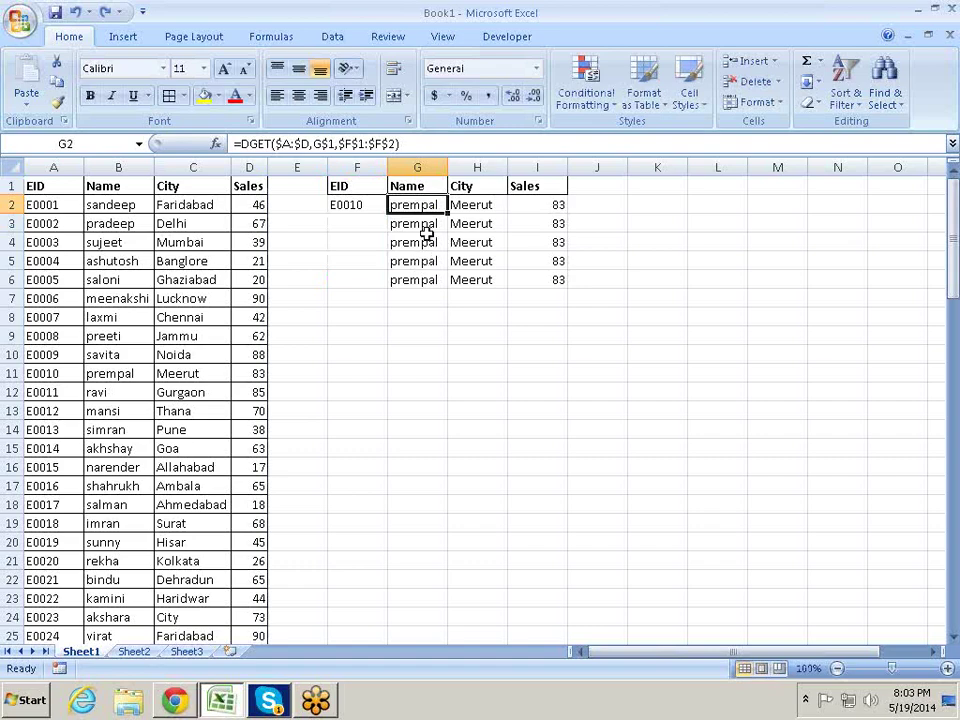
mouse_move(428, 231)
mouse_down()
mouse_move(587, 306)
mouse_move(545, 274)
mouse_up()
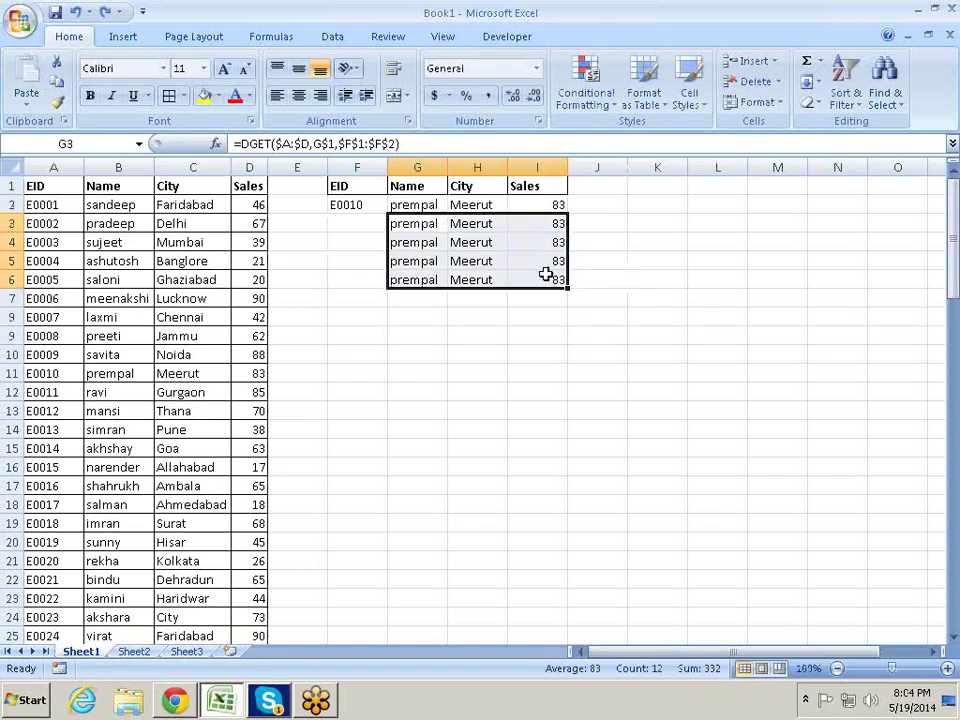
key(Delete)
click(425, 354)
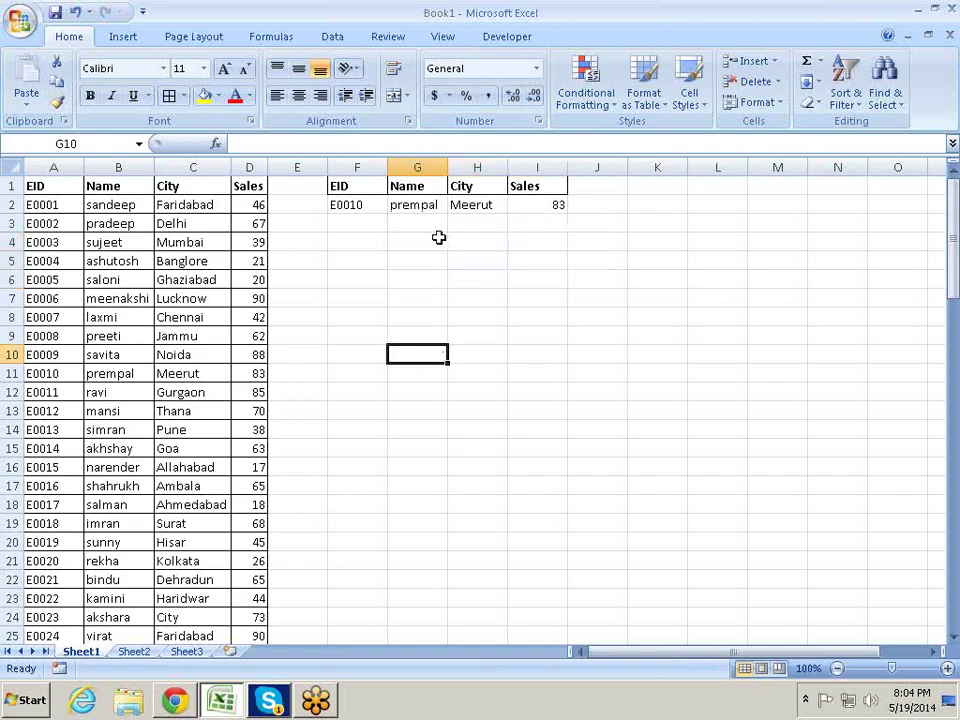
click(419, 205)
click(432, 227)
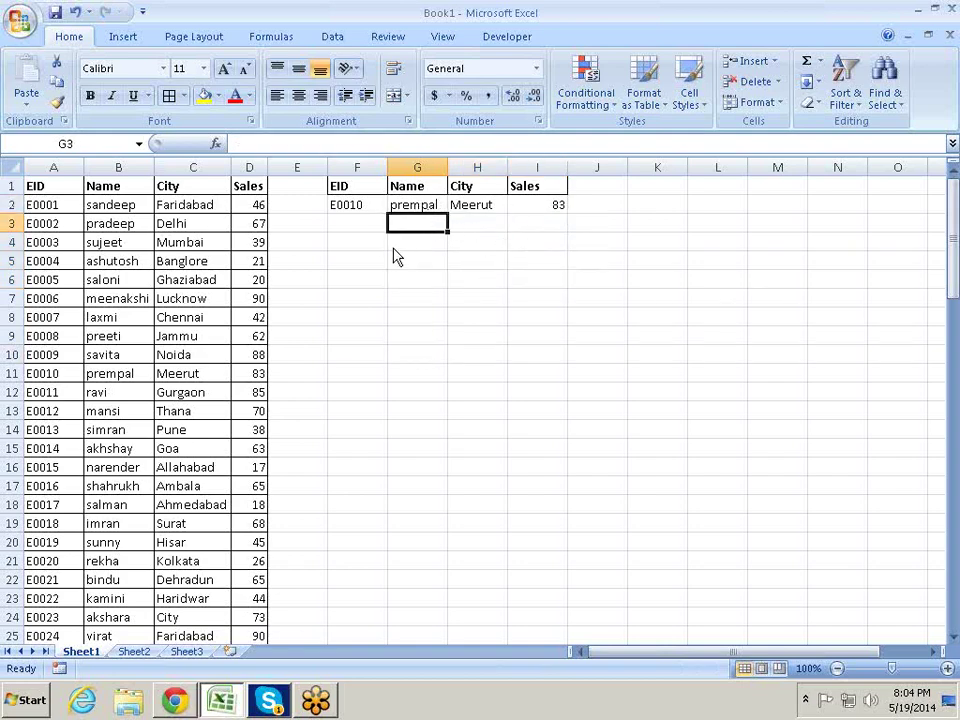
key(ctrl+s)
key(Escape)
key(ctrl+d)
click(374, 218)
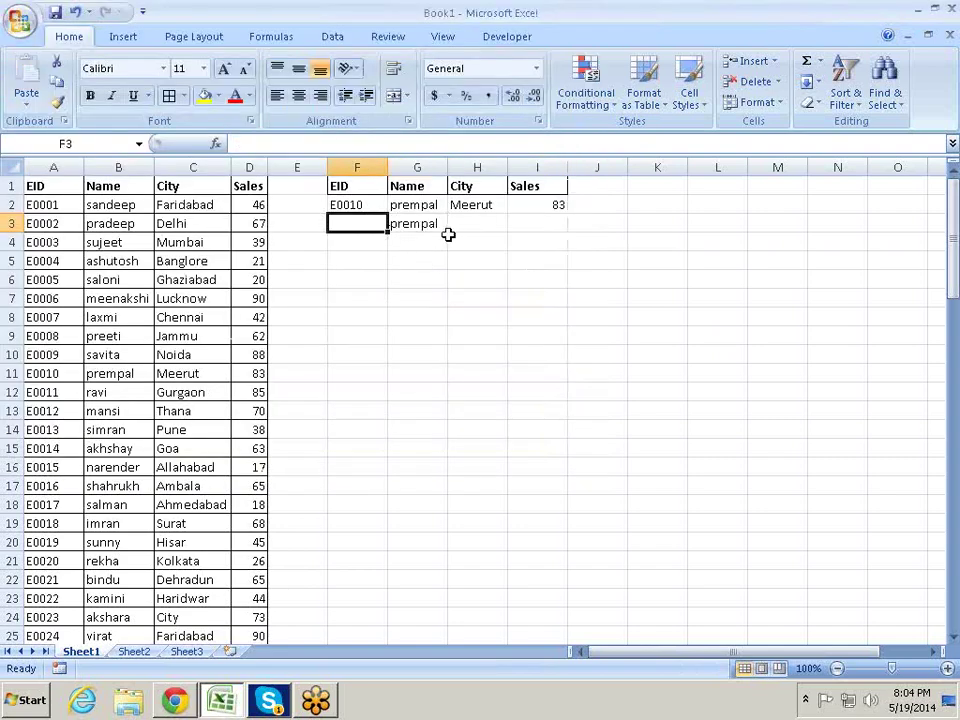
text(E00)
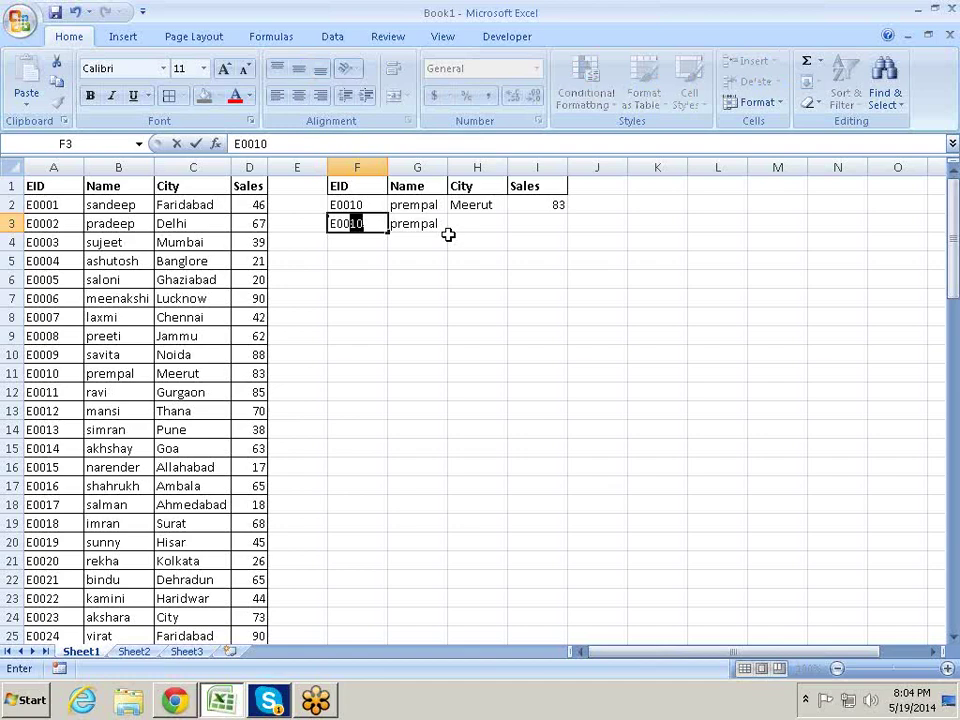
text(08)
key(Return)
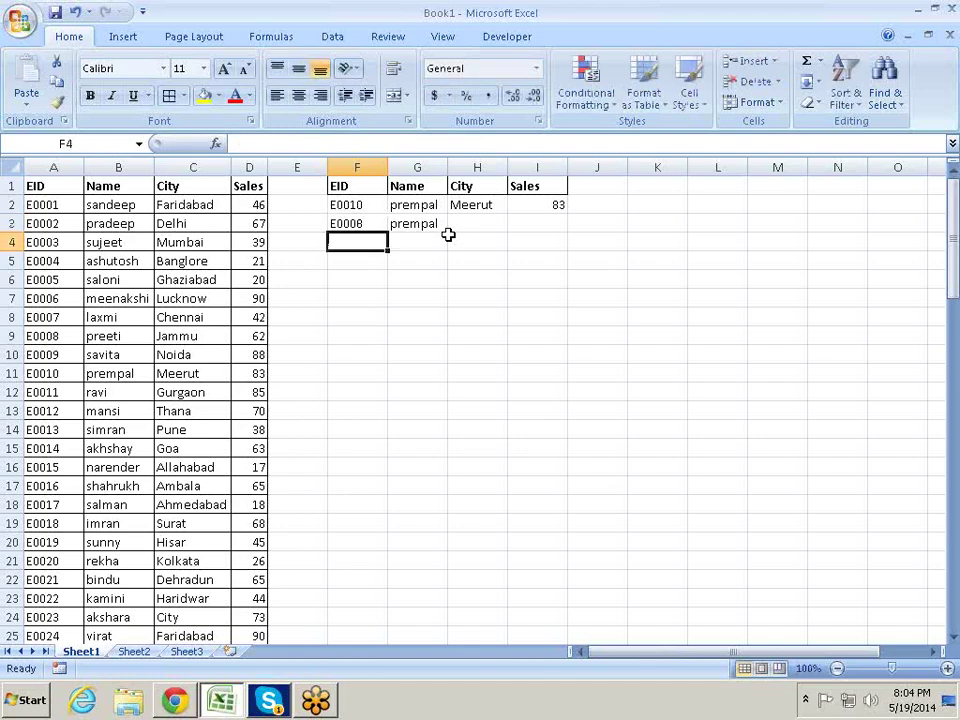
click(446, 231)
key(Left)
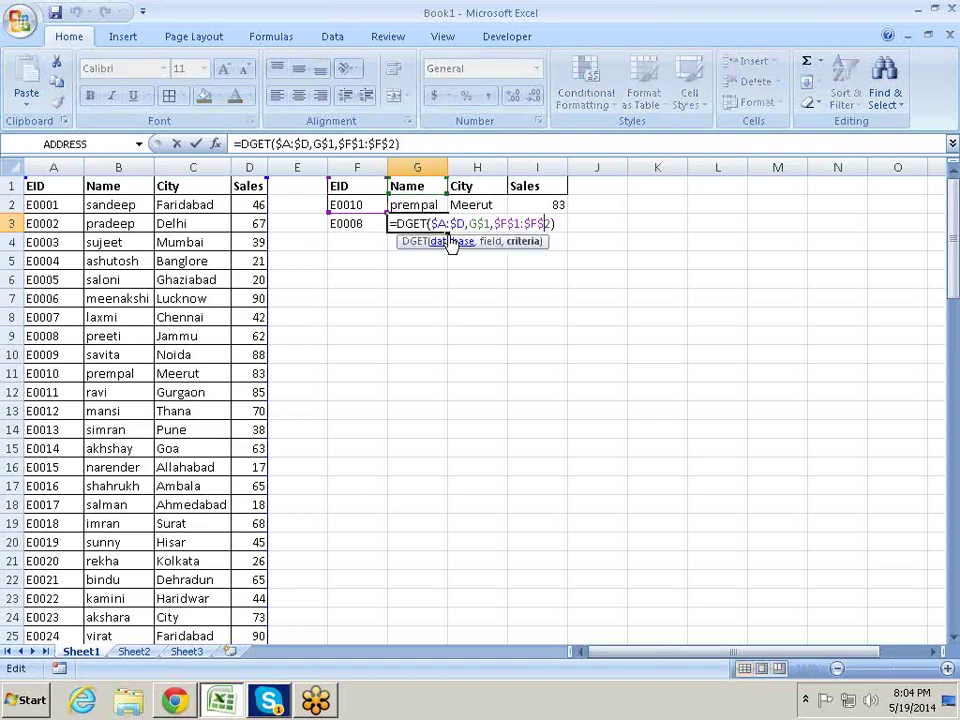
key(shift+Left)
key(shift+Left)
key(shift+Left)
key(shift+Left)
key(shift+Left)
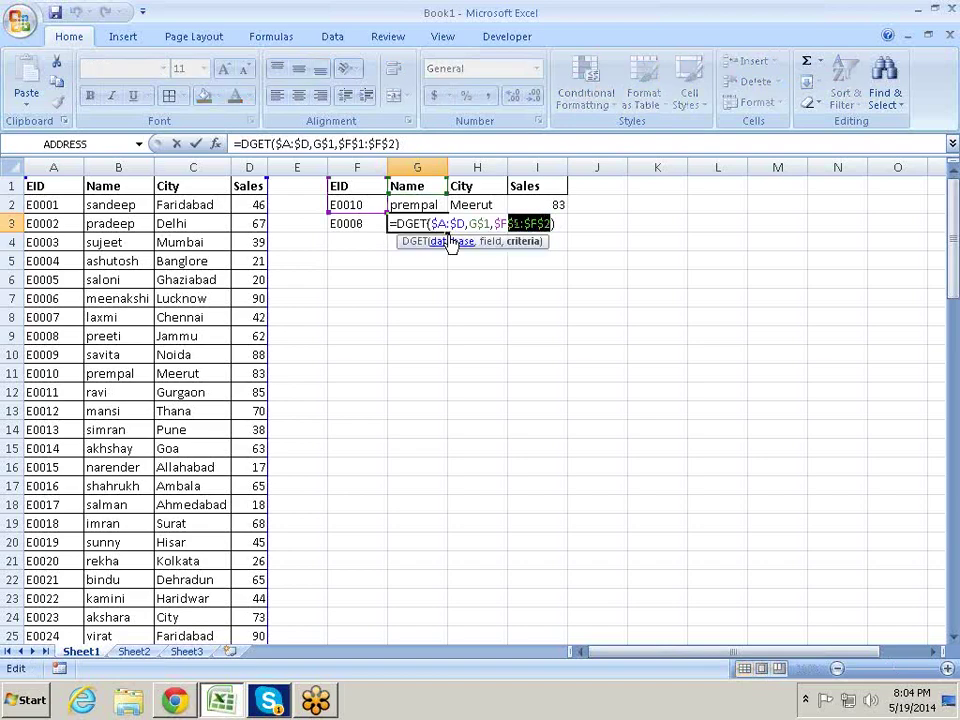
key(shift+Left)
key(shift+Left)
key(shift+Left)
key(F9)
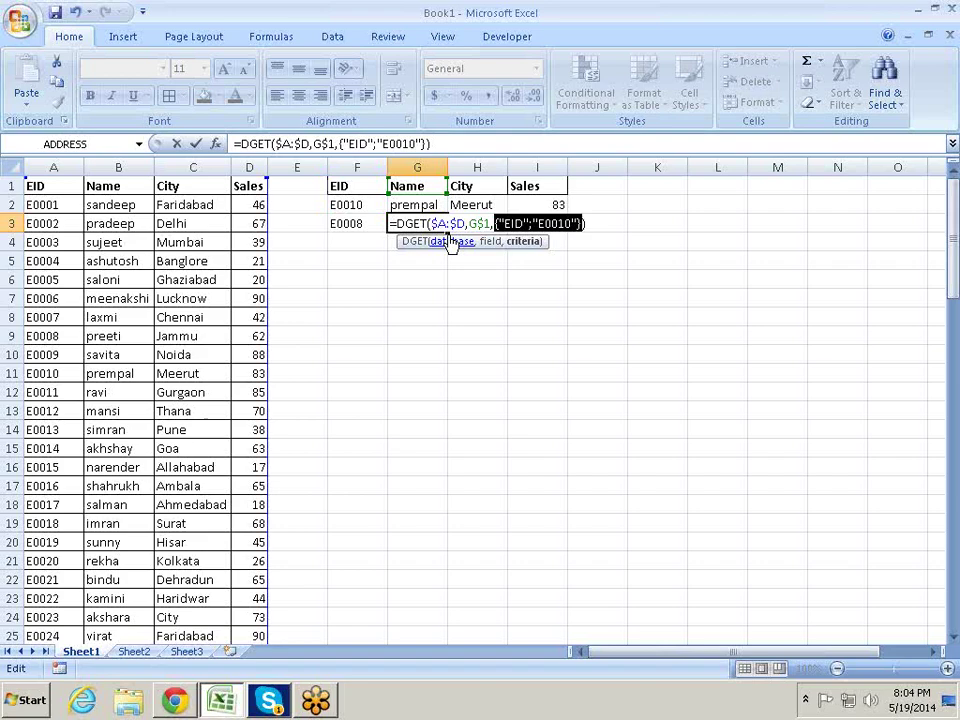
key(End)
key(Left)
key(Left)
key(Left)
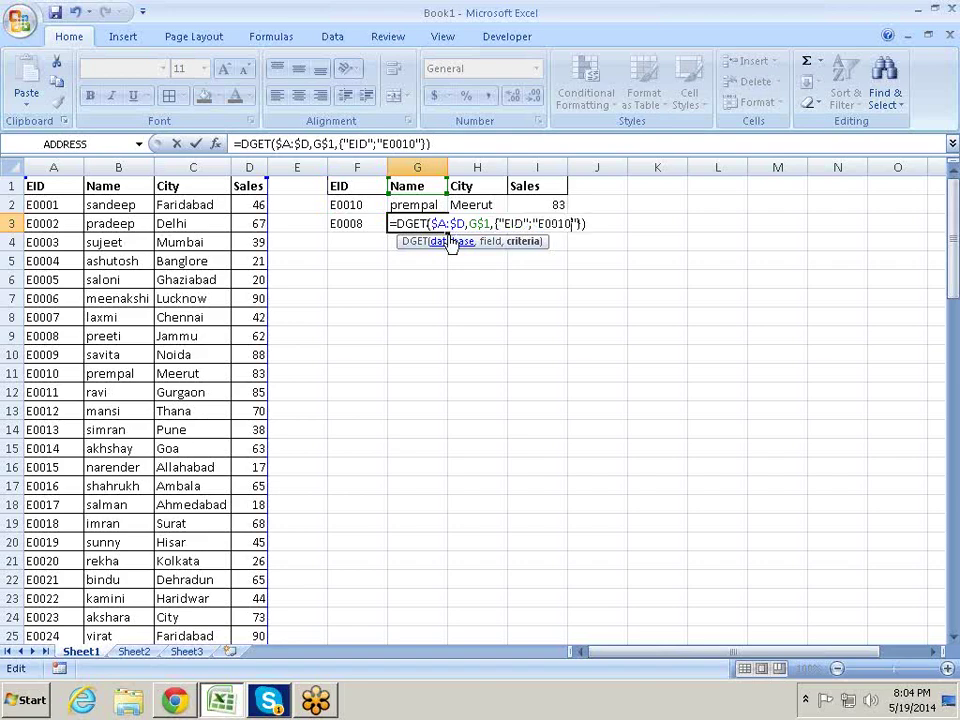
key(BackSpace)
key(BackSpace)
text(08)
key(Return)
click(445, 228)
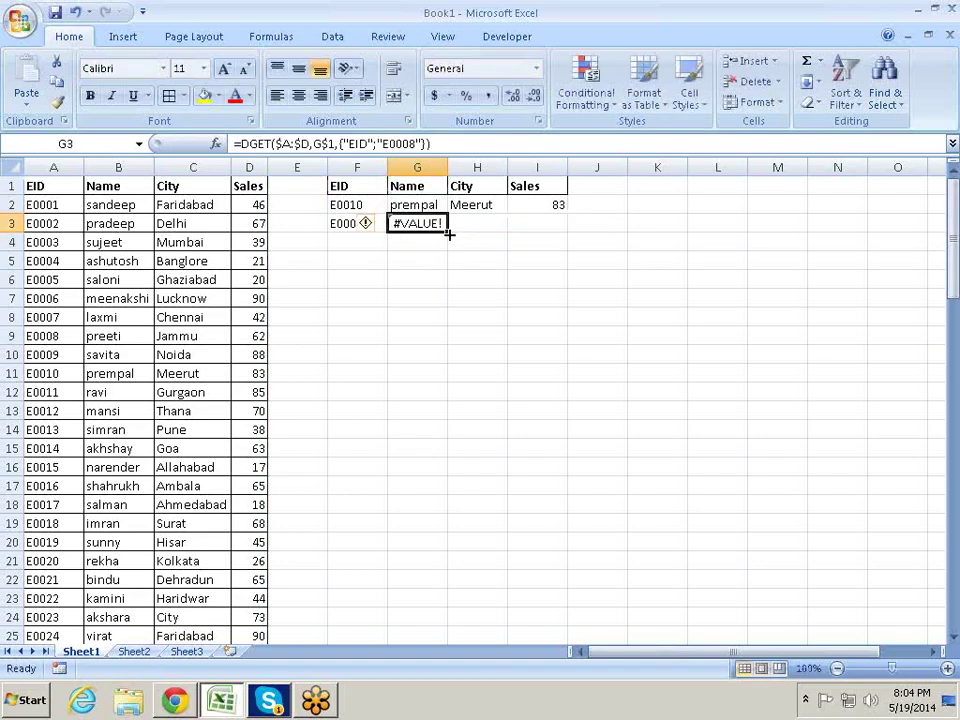
key(F2)
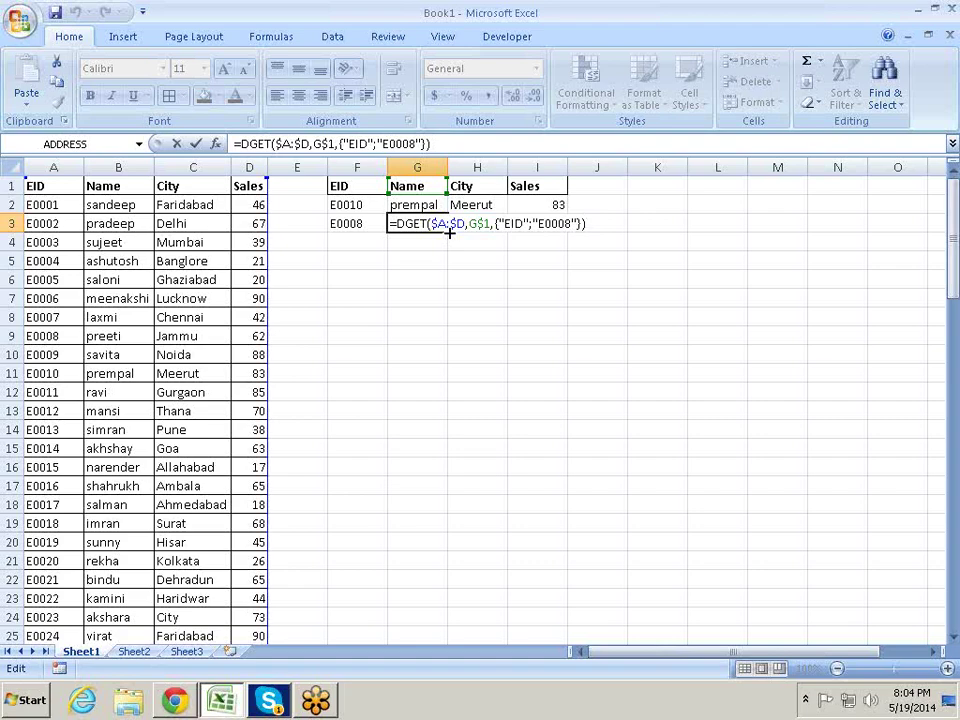
key(Return)
key(Up)
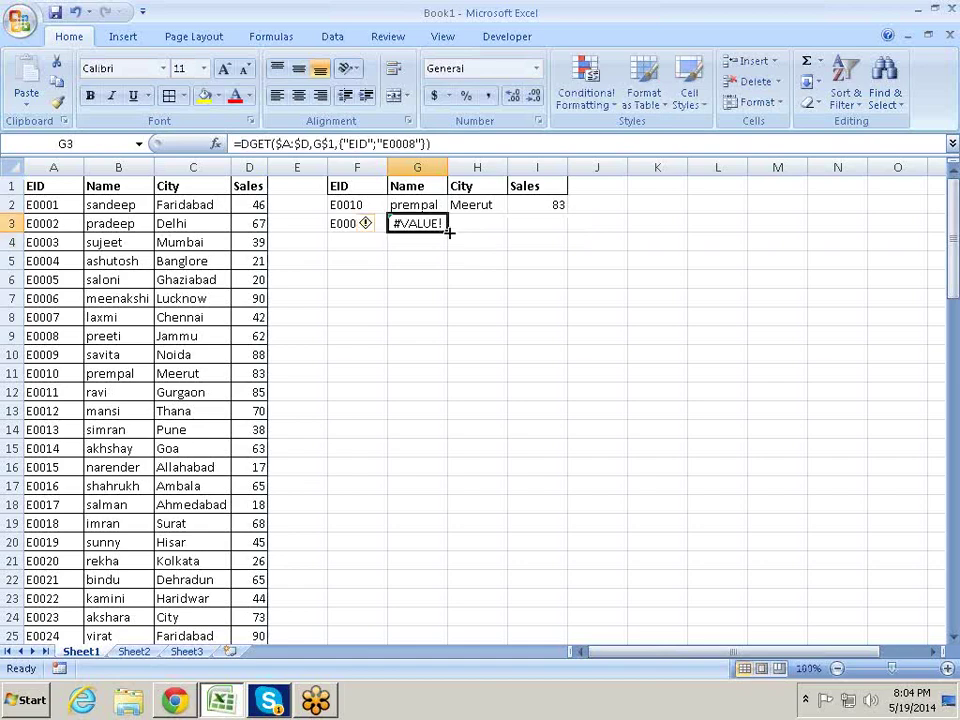
key(F2)
key(ctrl+shift+Return)
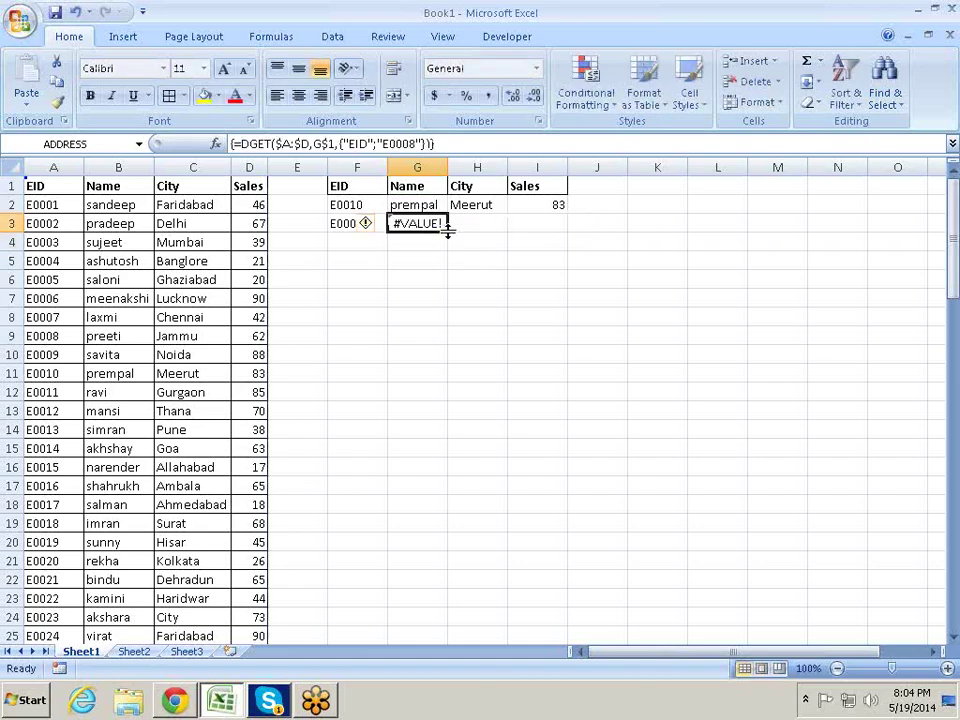
key(Delete)
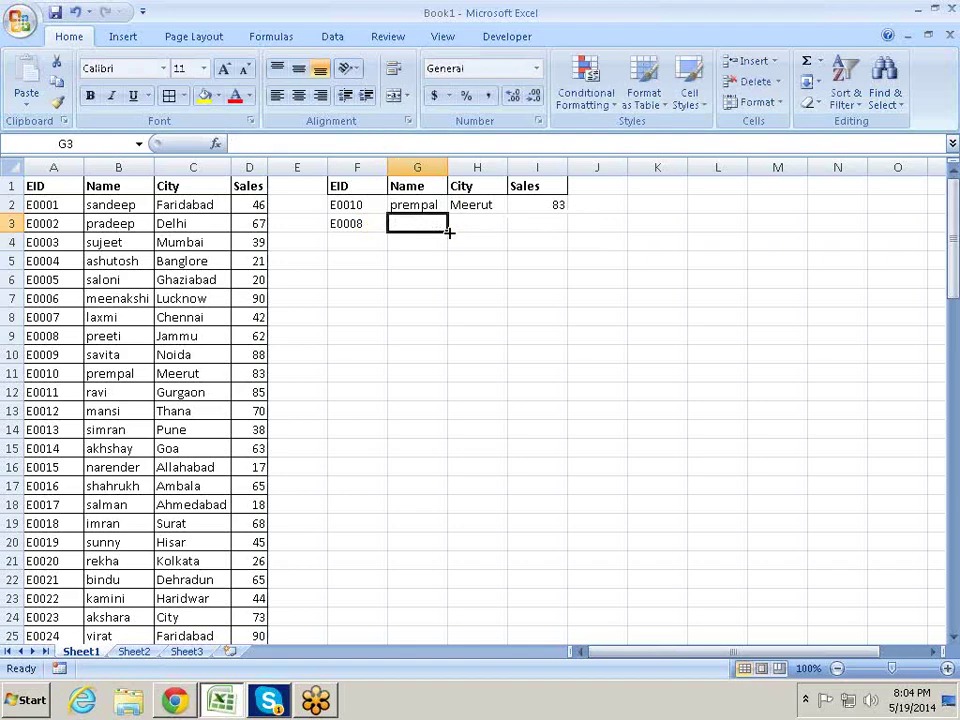
key(Left)
key(Delete)
key(Right)
key(Up)
key(Down)
key(Up)
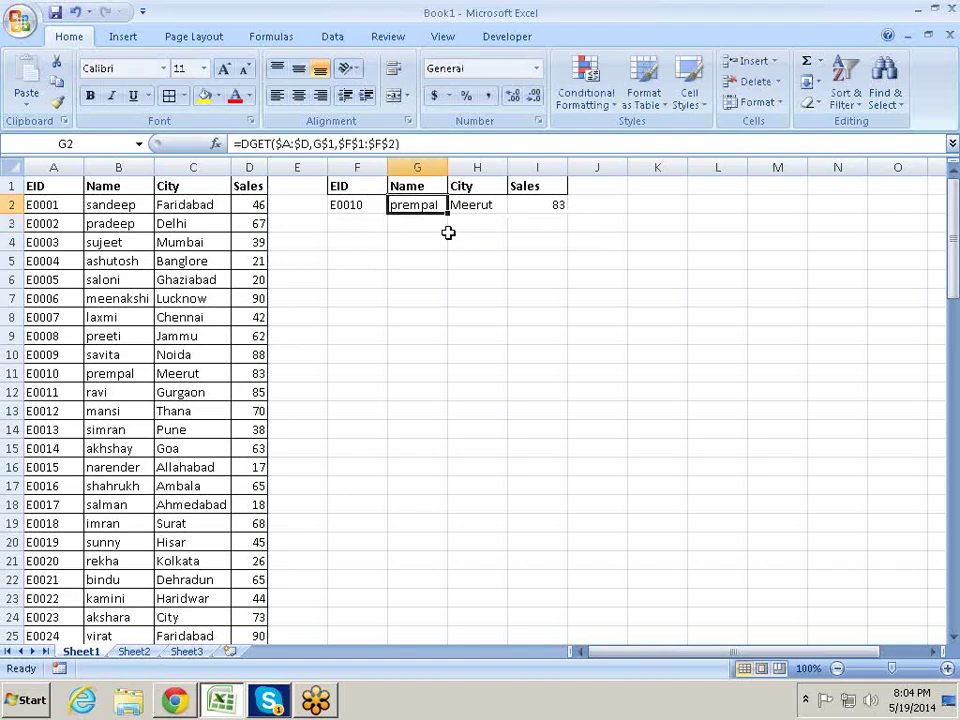
key(Left)
key(Up)
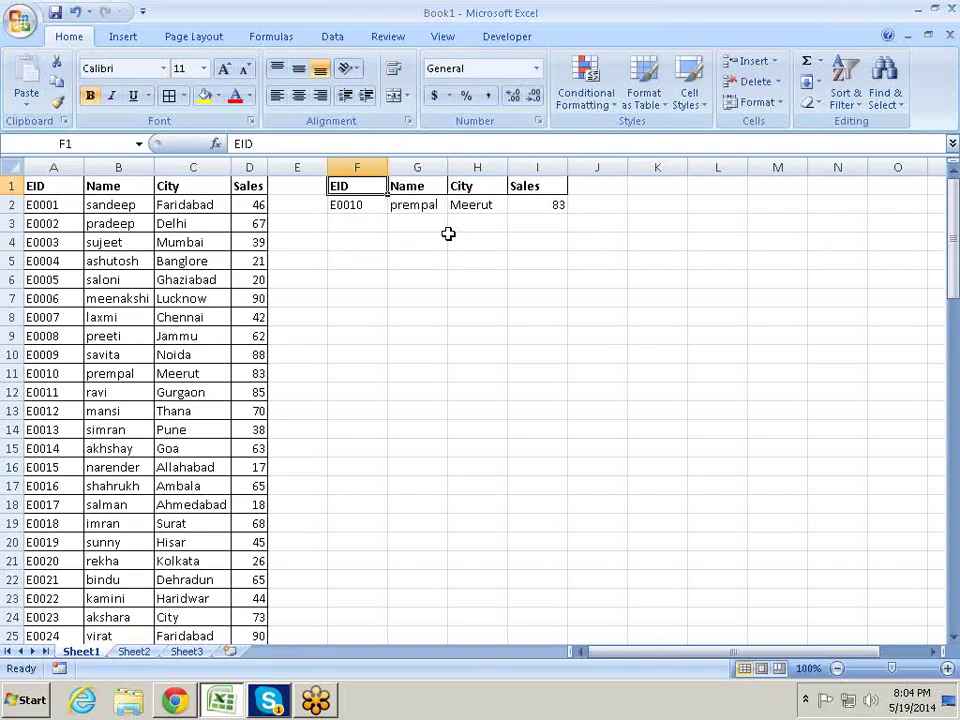
key(Down)
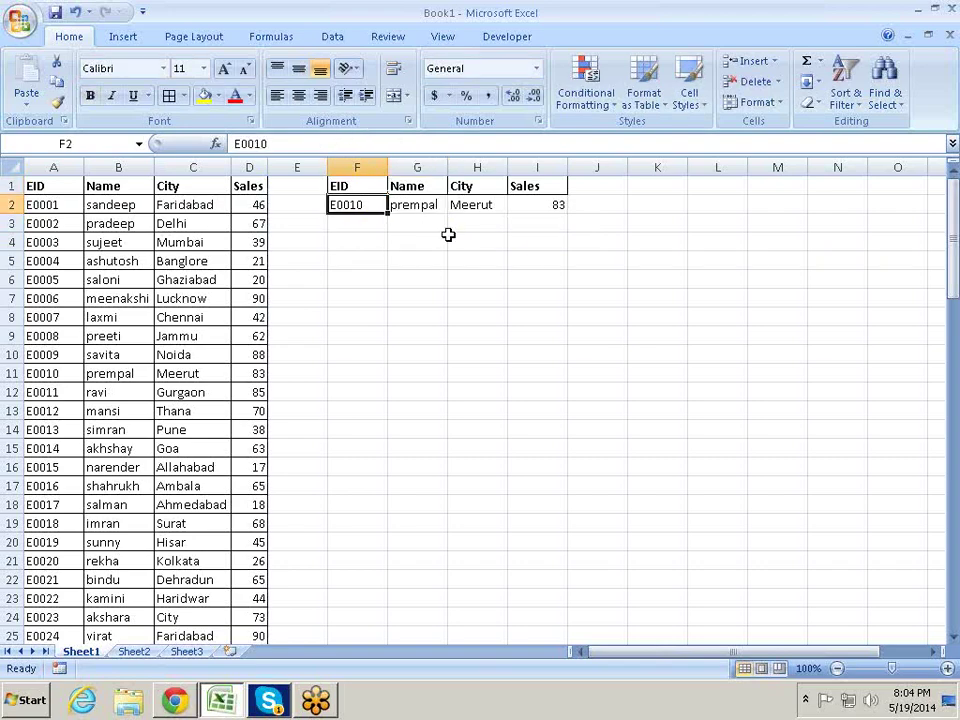
key(alt+Tab)
scroll(449, 243, down, 1)
scroll(449, 243, down, 3)
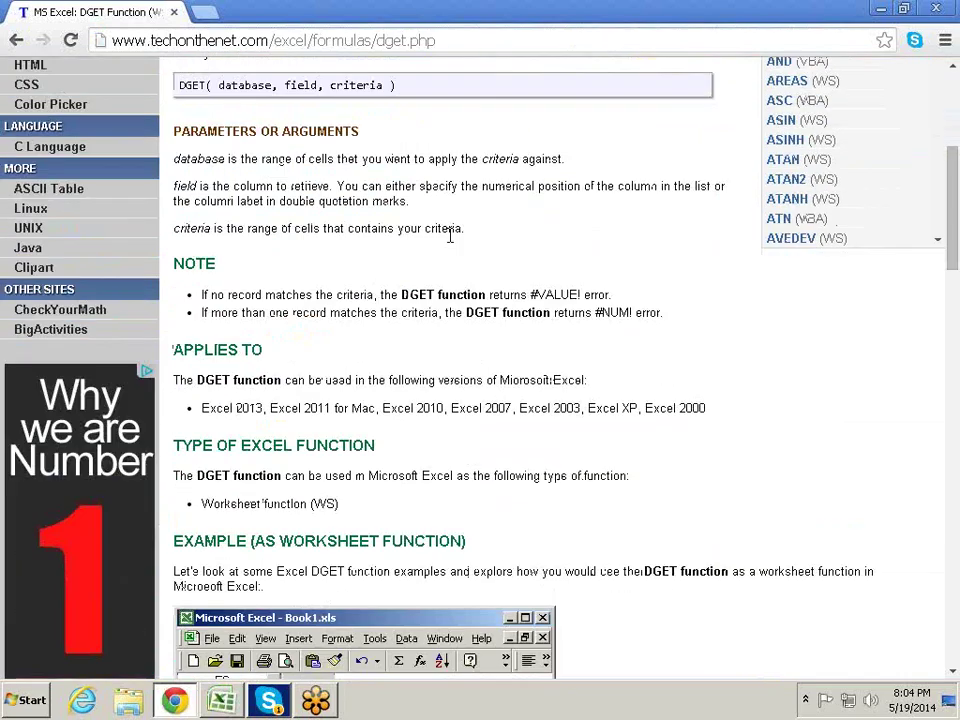
scroll(449, 243, down, 2)
scroll(449, 243, down, 3)
scroll(452, 243, down, 2)
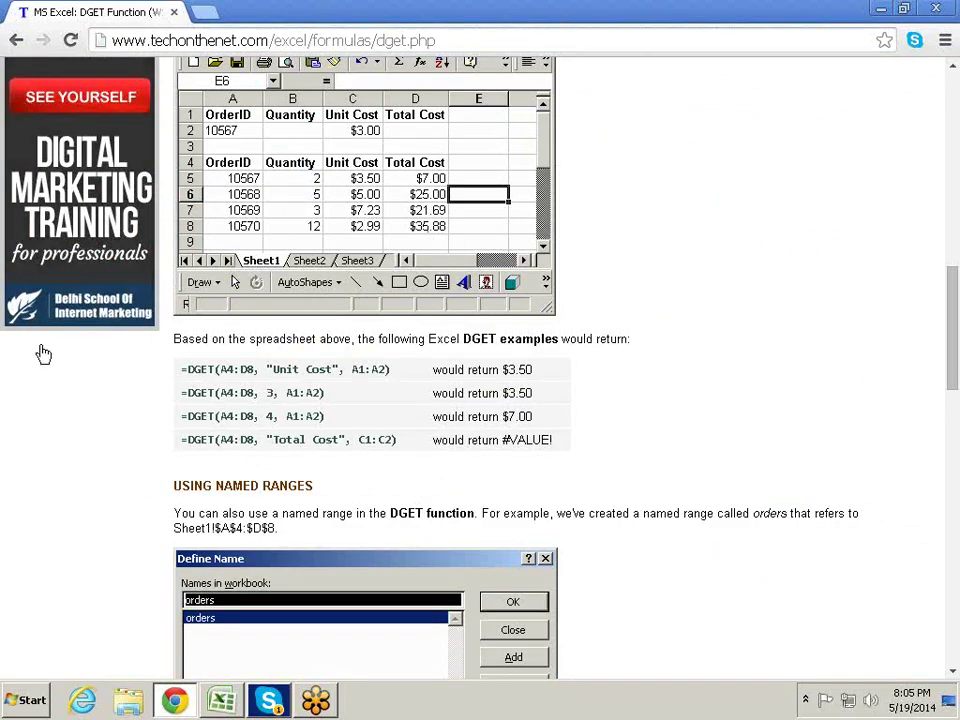
drag(355, 437, 393, 439)
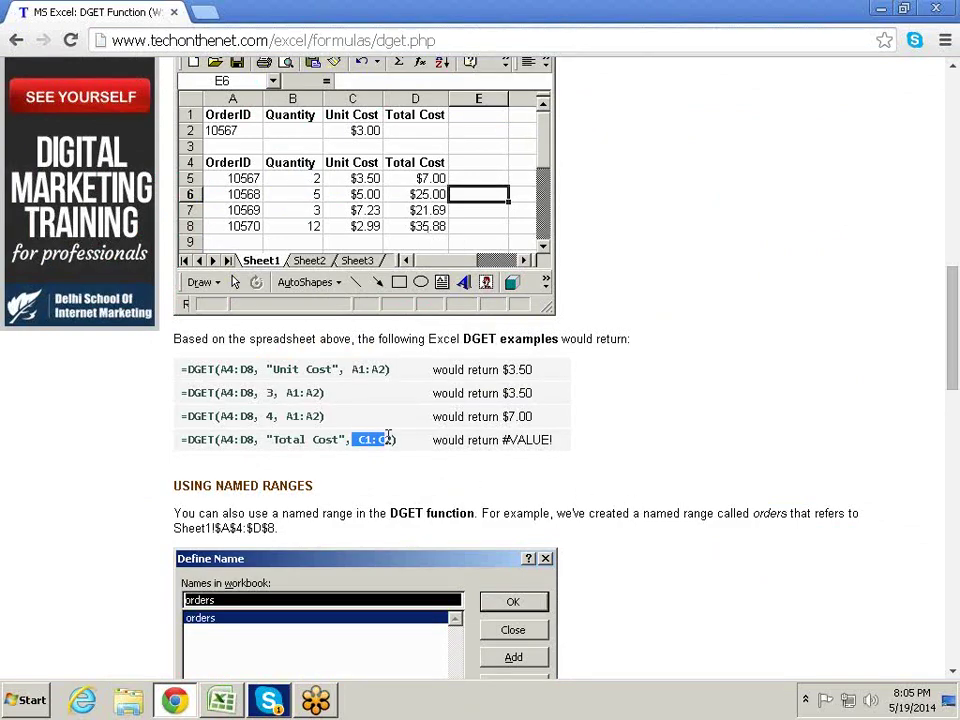
drag(293, 416, 345, 419)
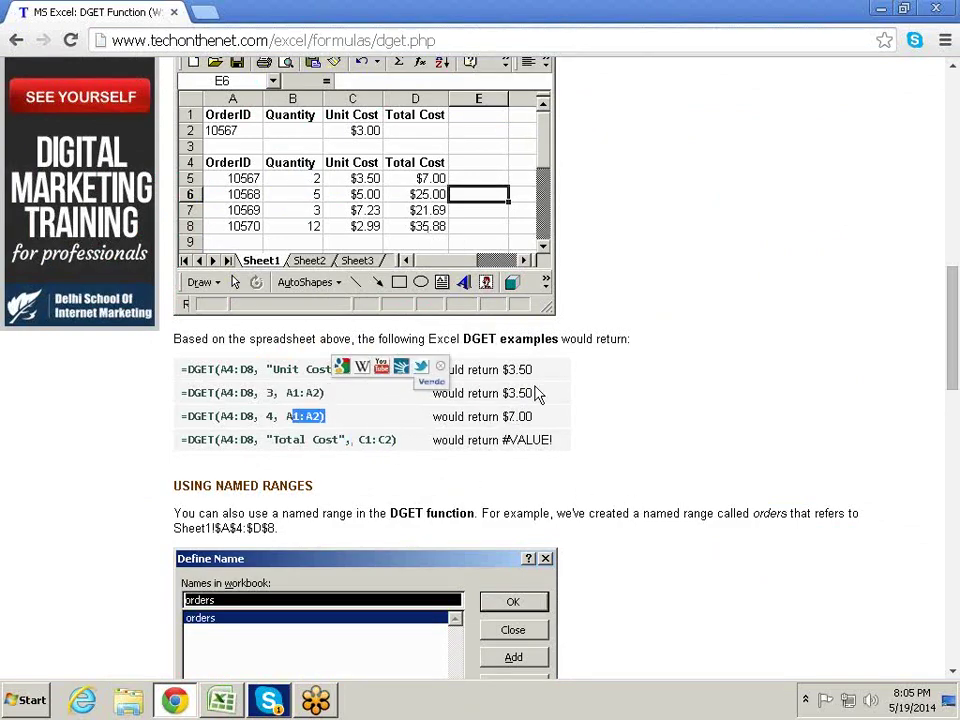
click(370, 368)
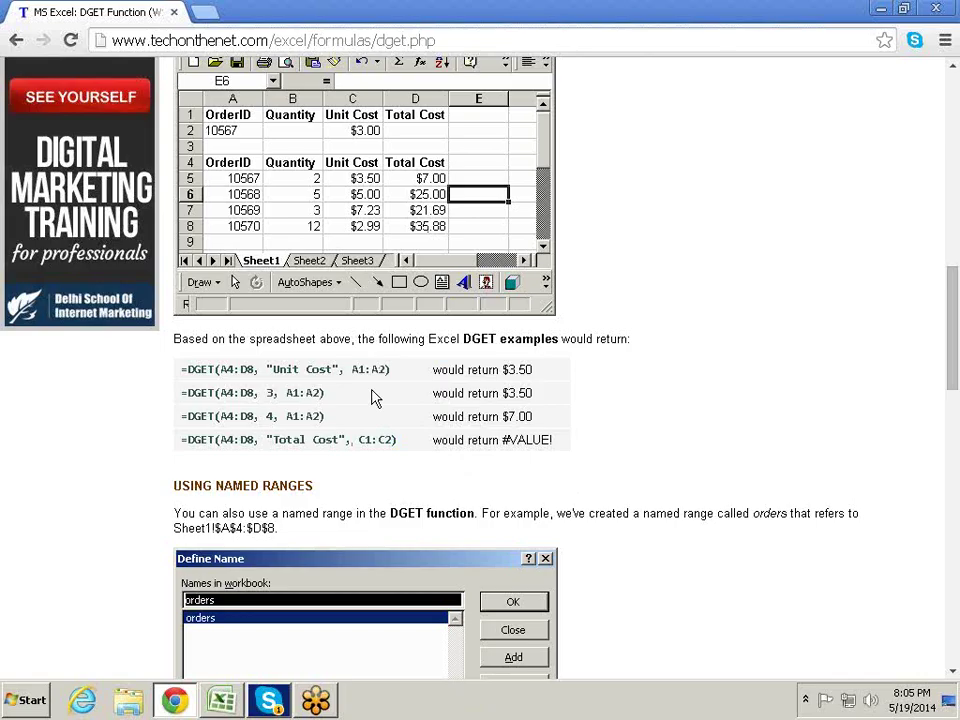
scroll(371, 398, down, 4)
scroll(371, 398, down, 5)
scroll(371, 398, down, 1)
scroll(371, 398, down, 3)
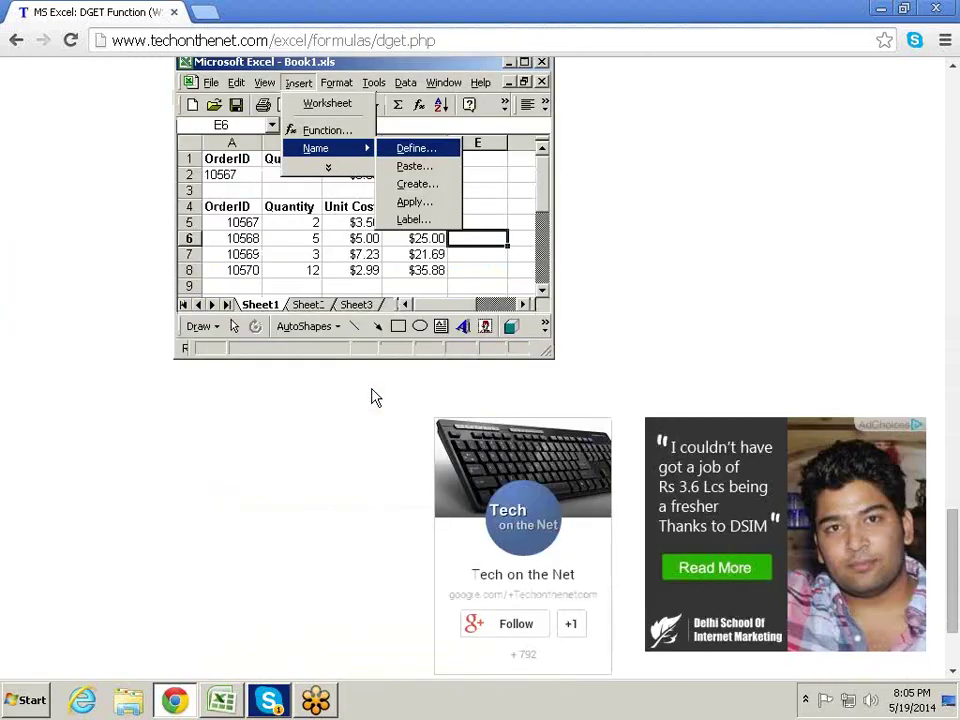
scroll(371, 398, up, 3)
scroll(371, 398, up, 5)
scroll(371, 398, up, 5)
key(alt+Tab)
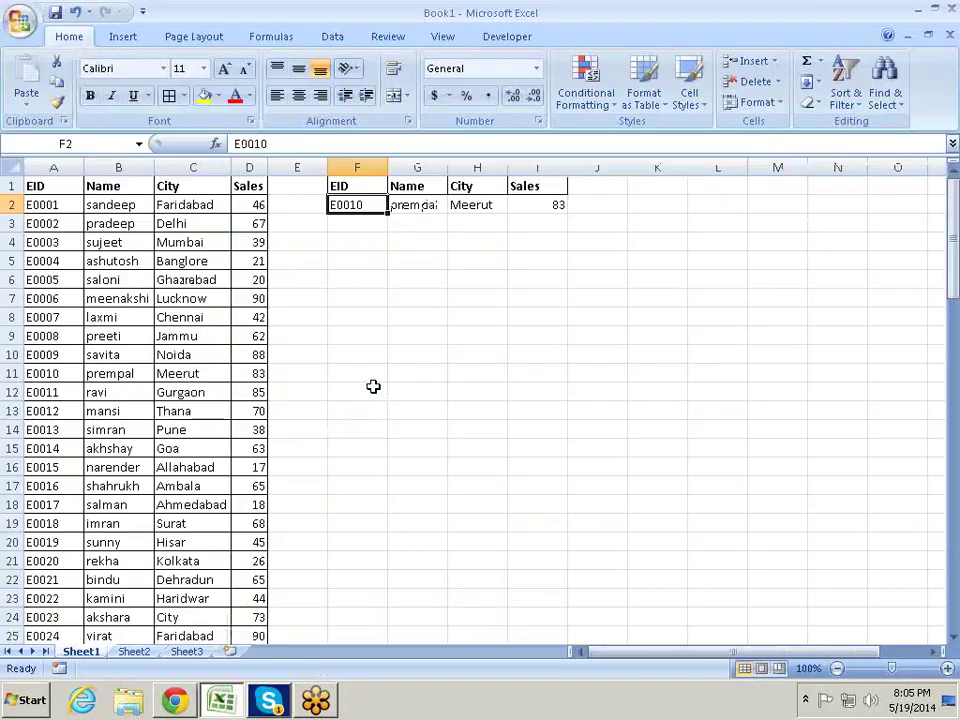
click(465, 221)
click(384, 222)
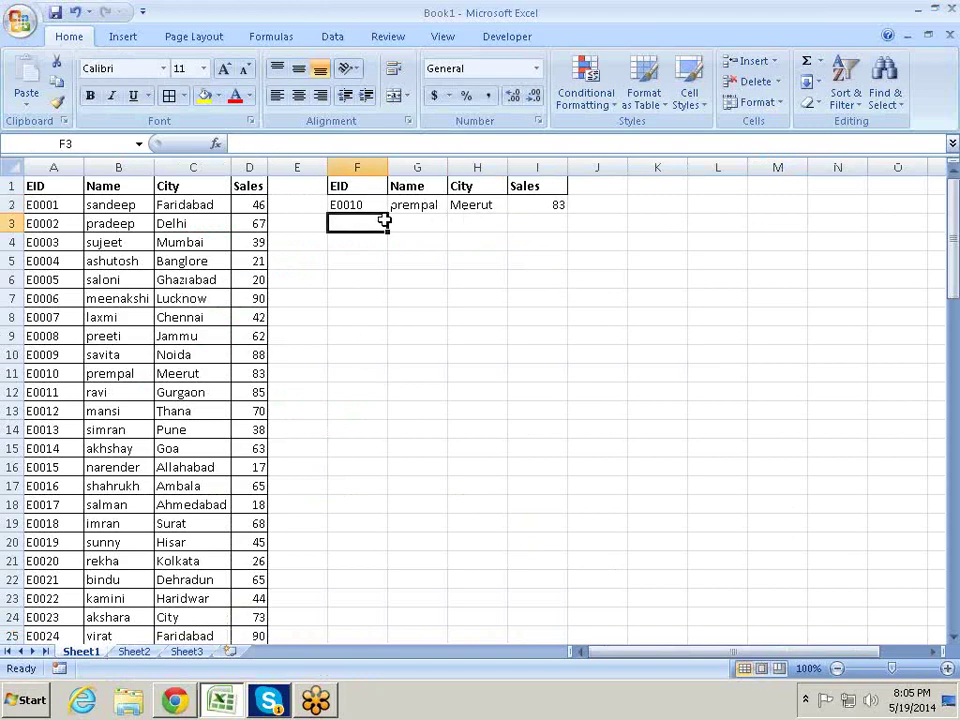
click(370, 204)
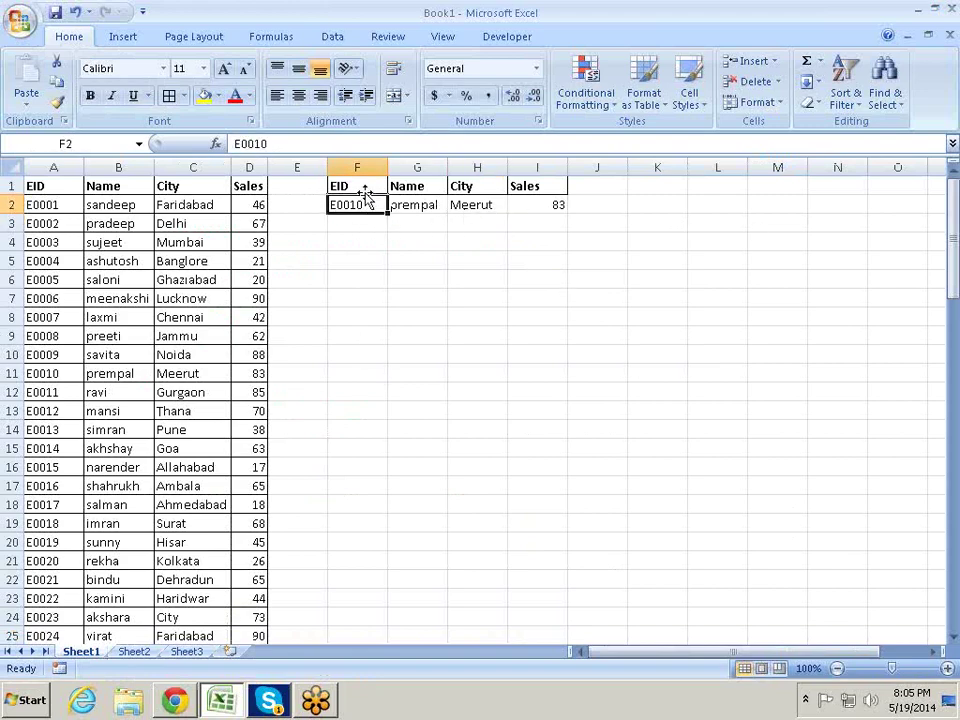
click(364, 187)
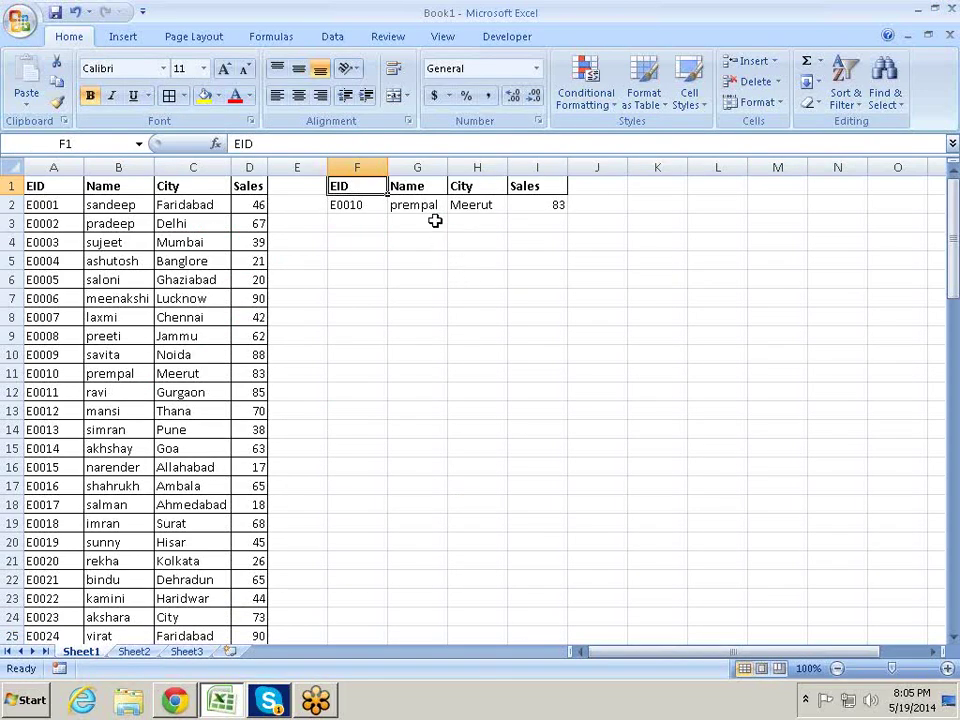
drag(419, 204, 545, 207)
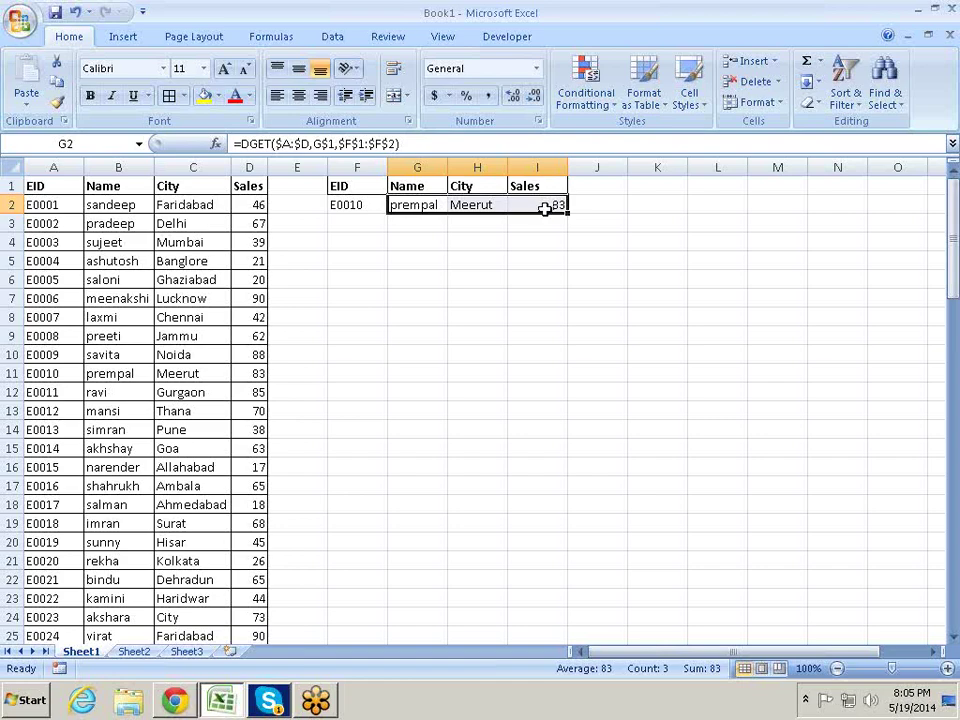
key(Left)
key(Right)
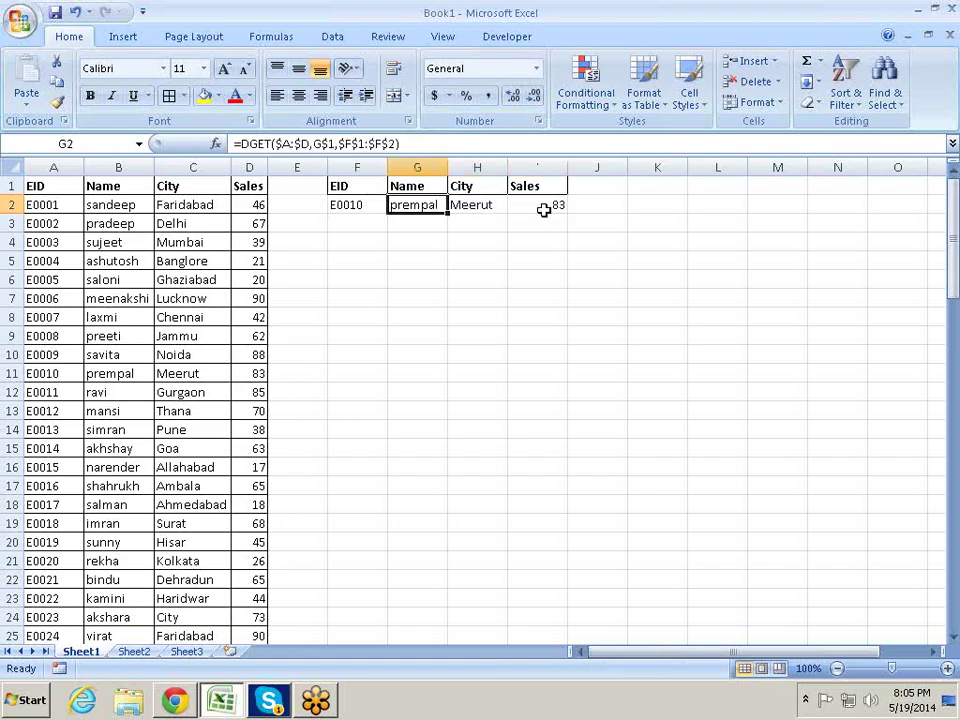
key(Left)
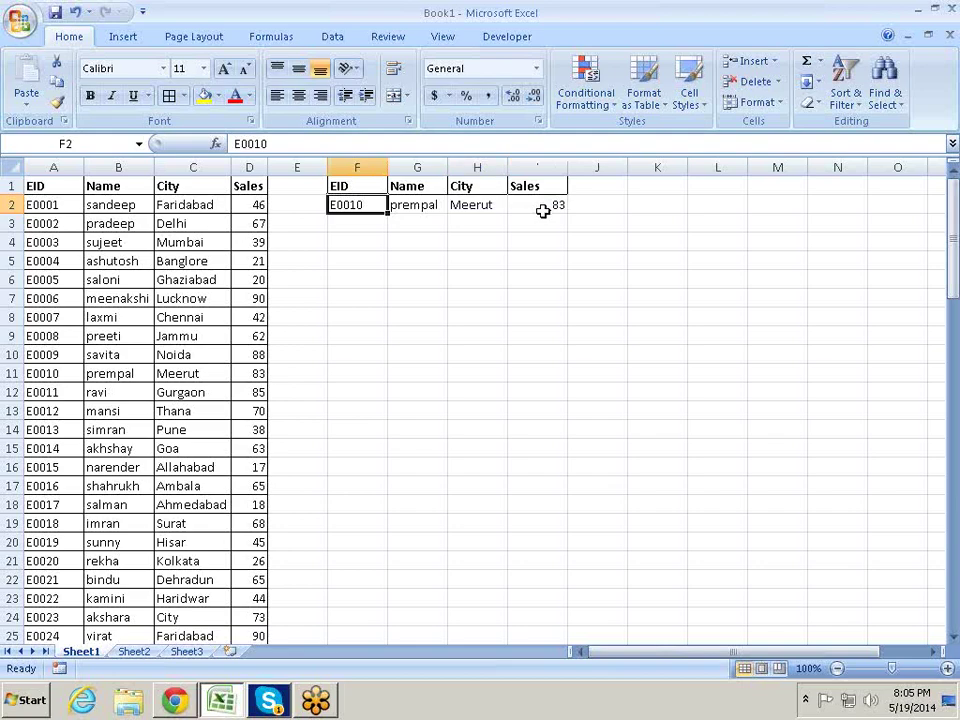
Clear the old criteria in F2:H2 and the #NUM! error in I2.
key(shift+Right)
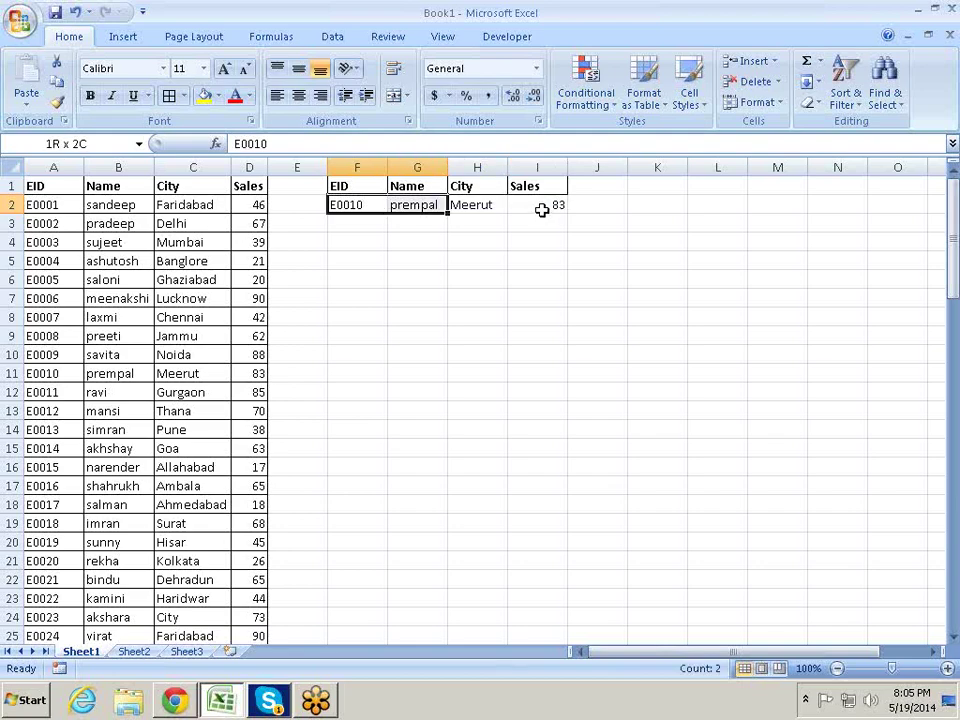
key(shift+Right)
key(Delete)
key(Right)
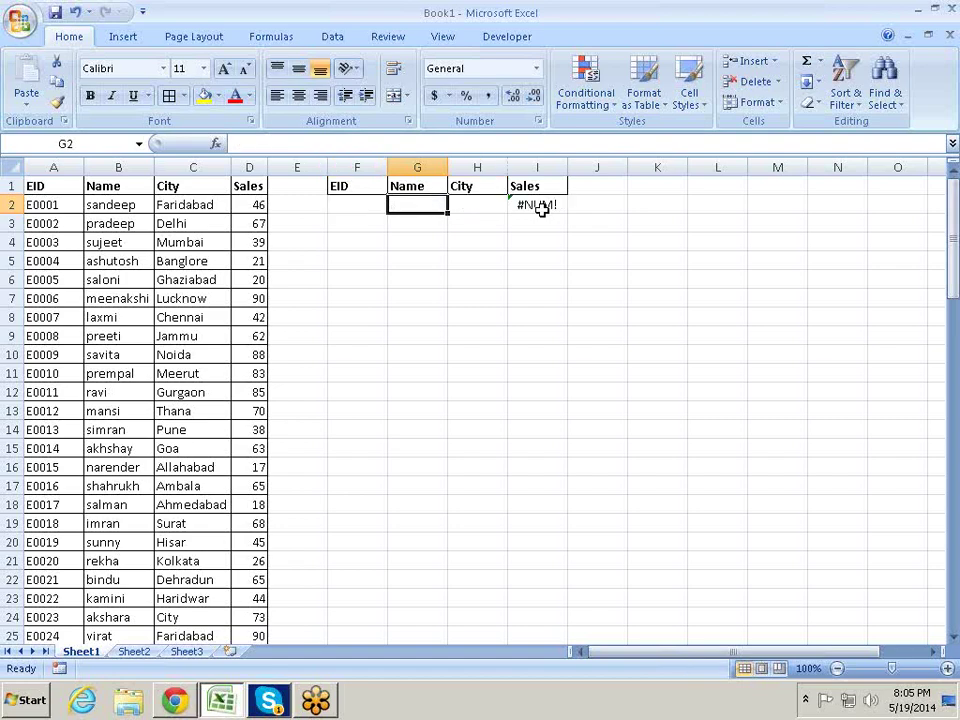
key(Right)
key(Right)
key(Delete)
key(Left)
key(Left)
key(Left)
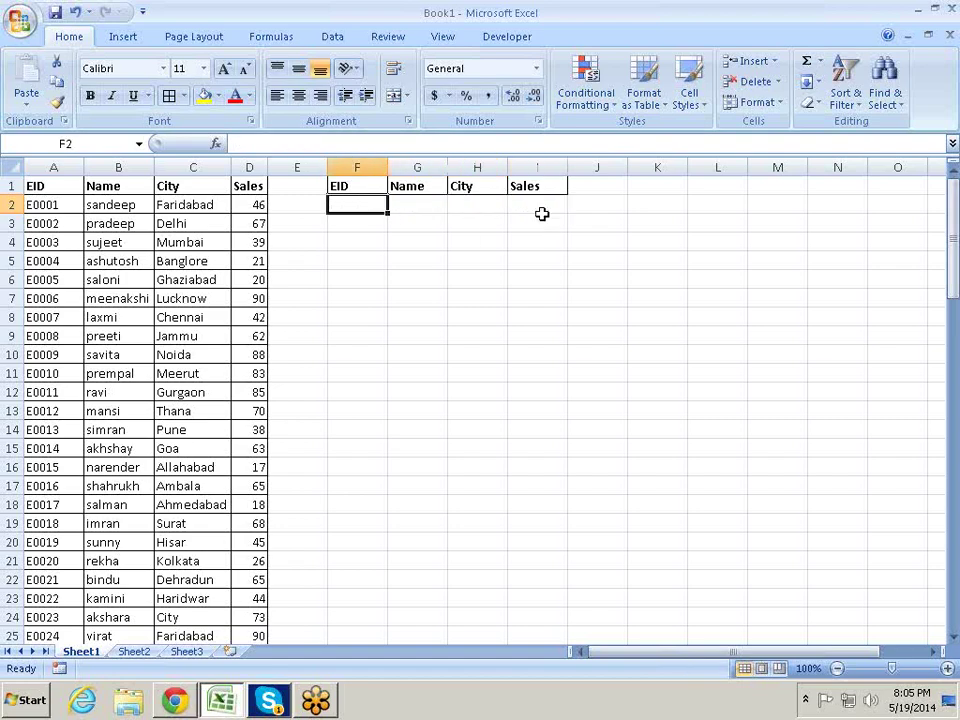
key(Right)
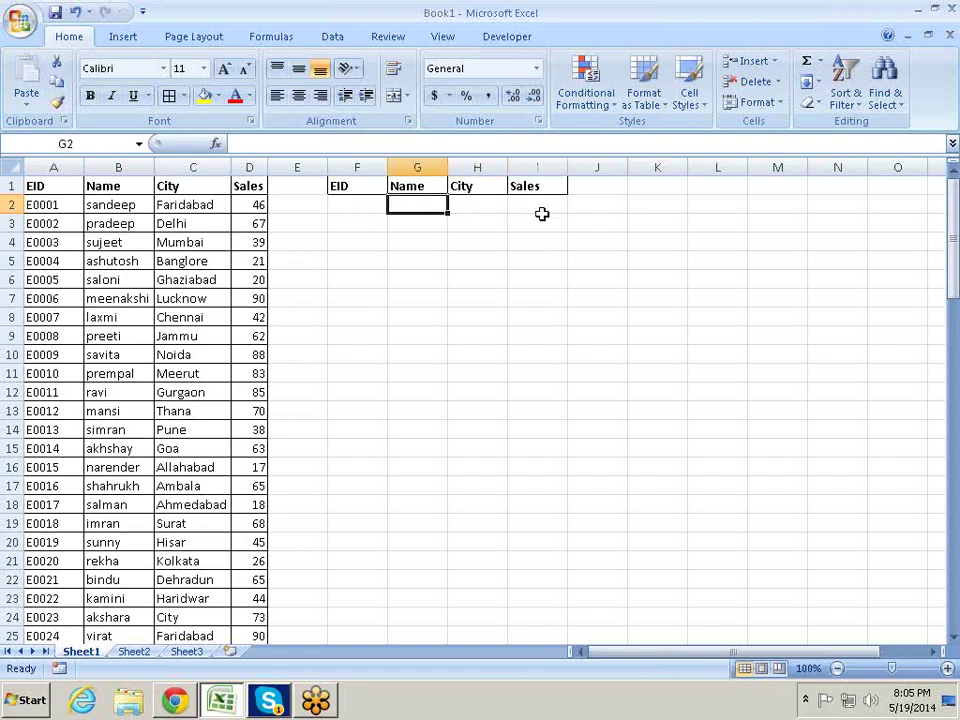
key(Right)
key(Right)
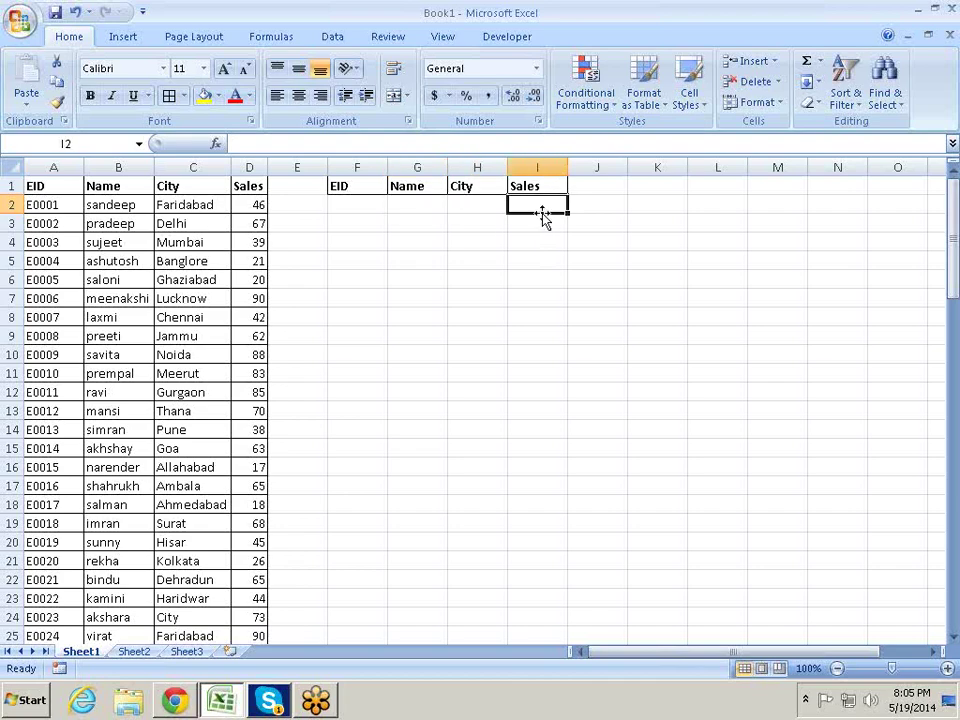
Enter >50 as the Sales criterion in I2.
text(<50)
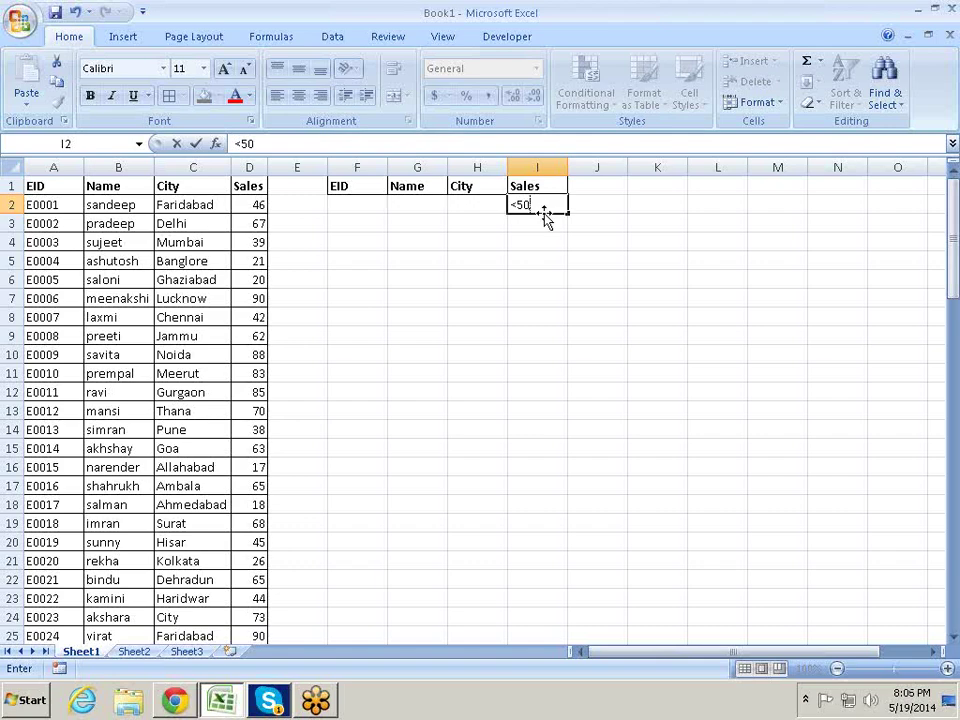
key(BackSpace)
key(BackSpace)
key(BackSpace)
text(>)
text(50)
key(Return)
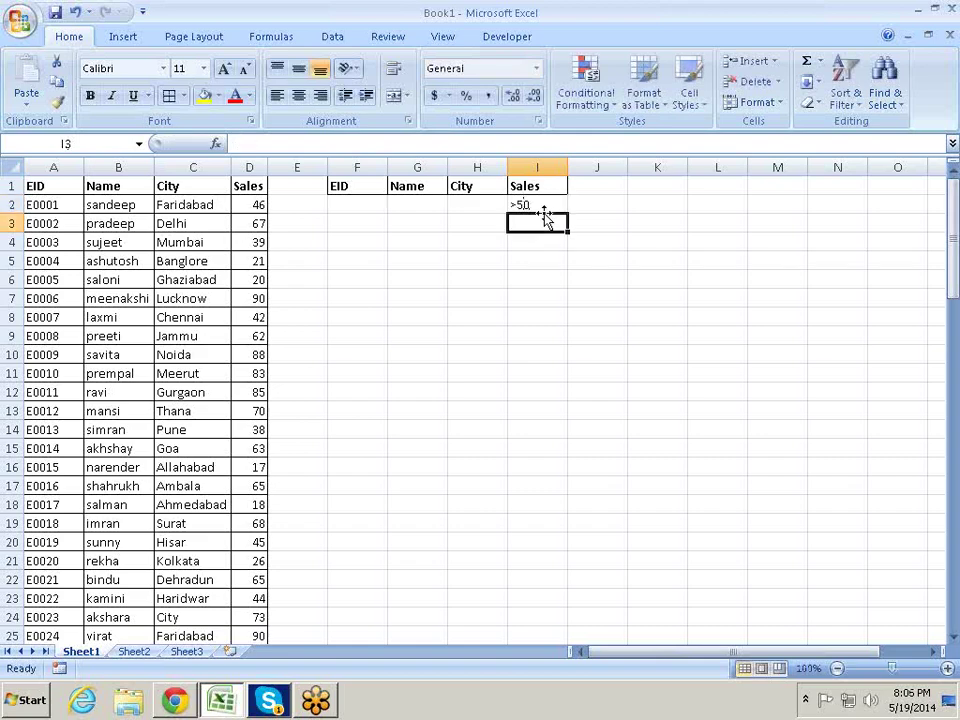
Enter Sandeep as the Name criterion in G2.
key(Left)
key(Left)
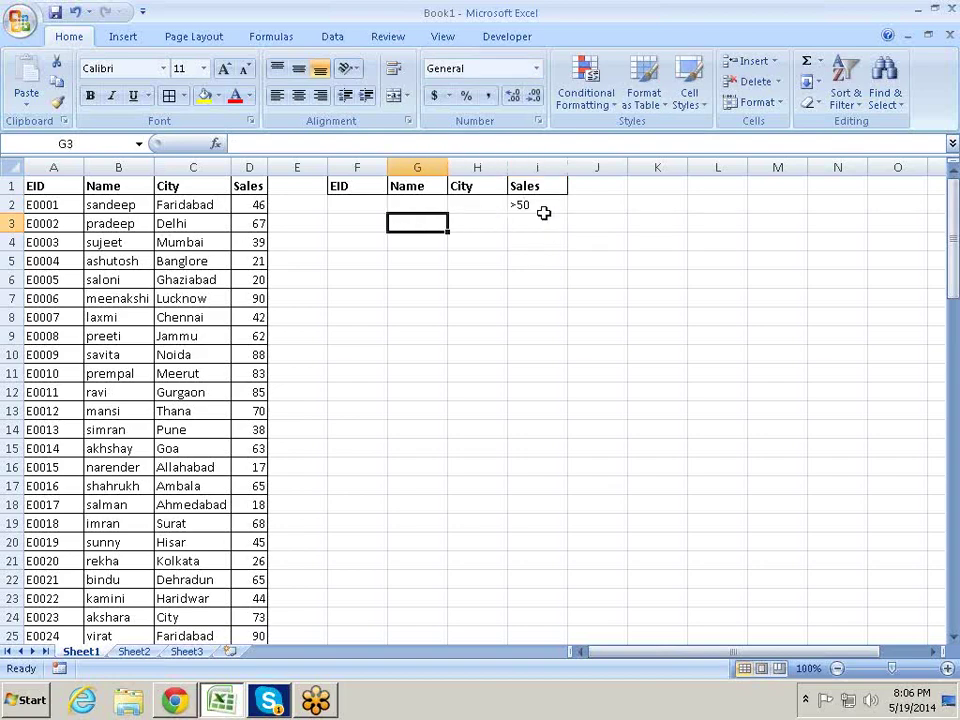
key(Up)
text(Sand)
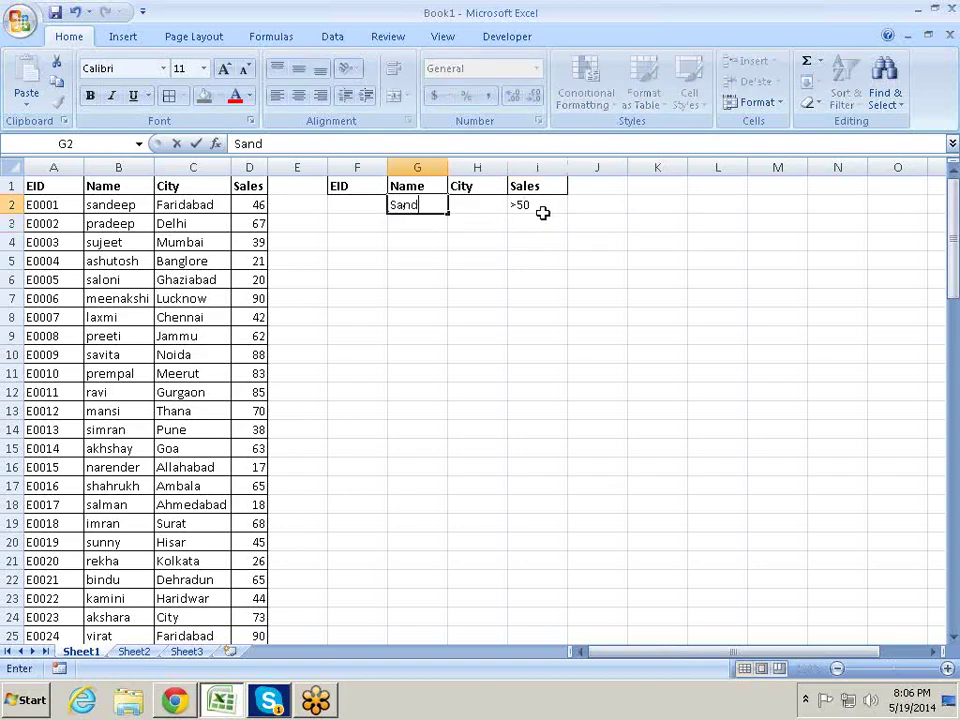
text(eep)
key(Return)
key(Down)
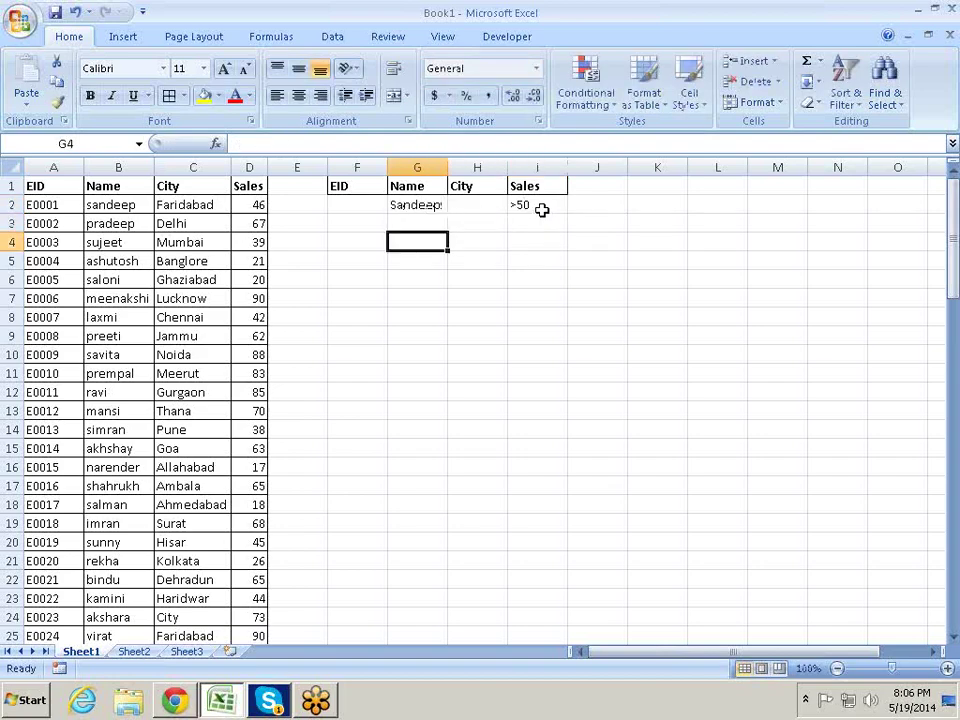
key(Right)
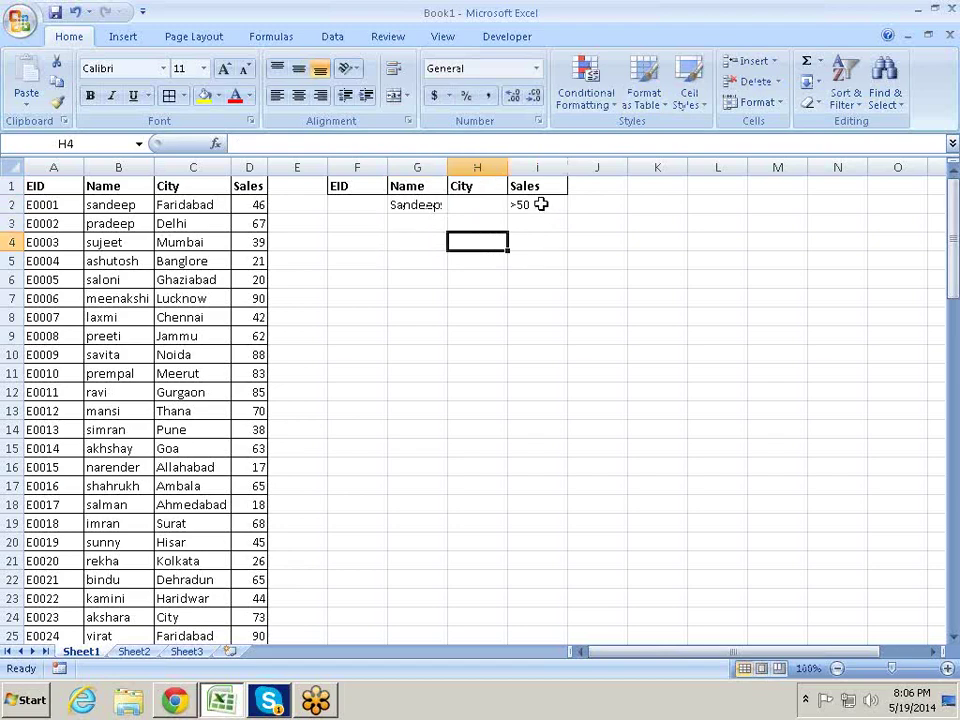
key(Left)
text(=)
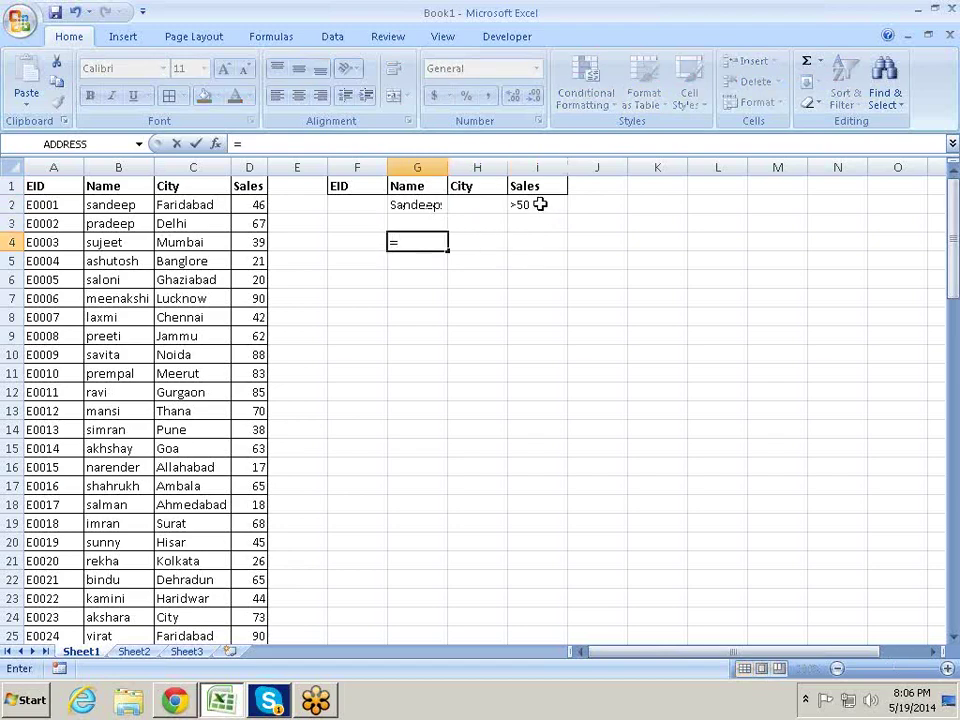
text(dsu)
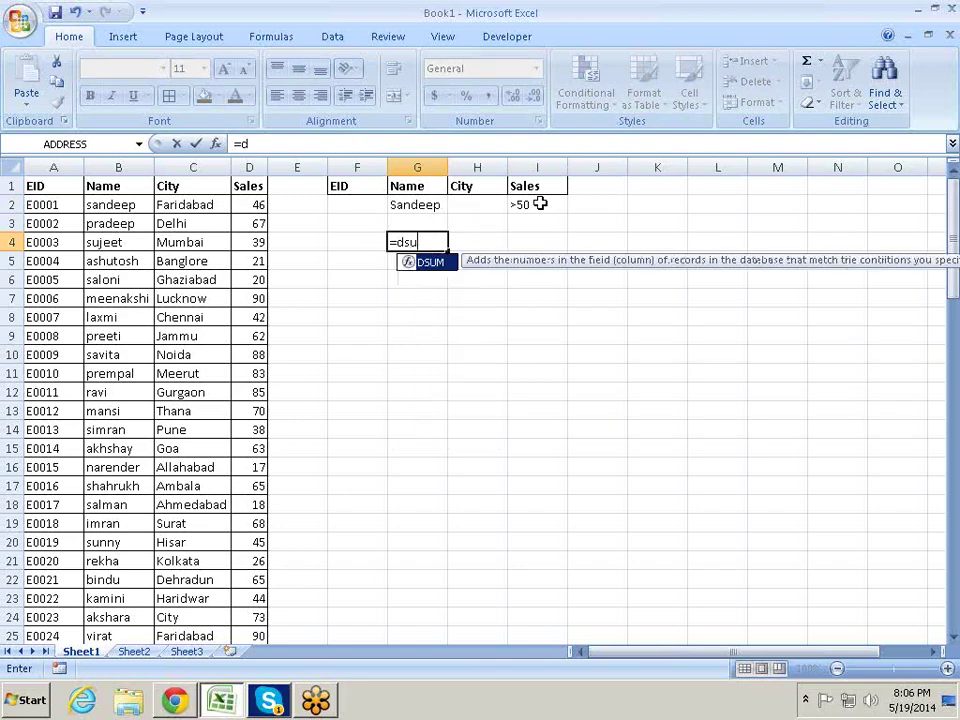
text(m)
key(Tab)
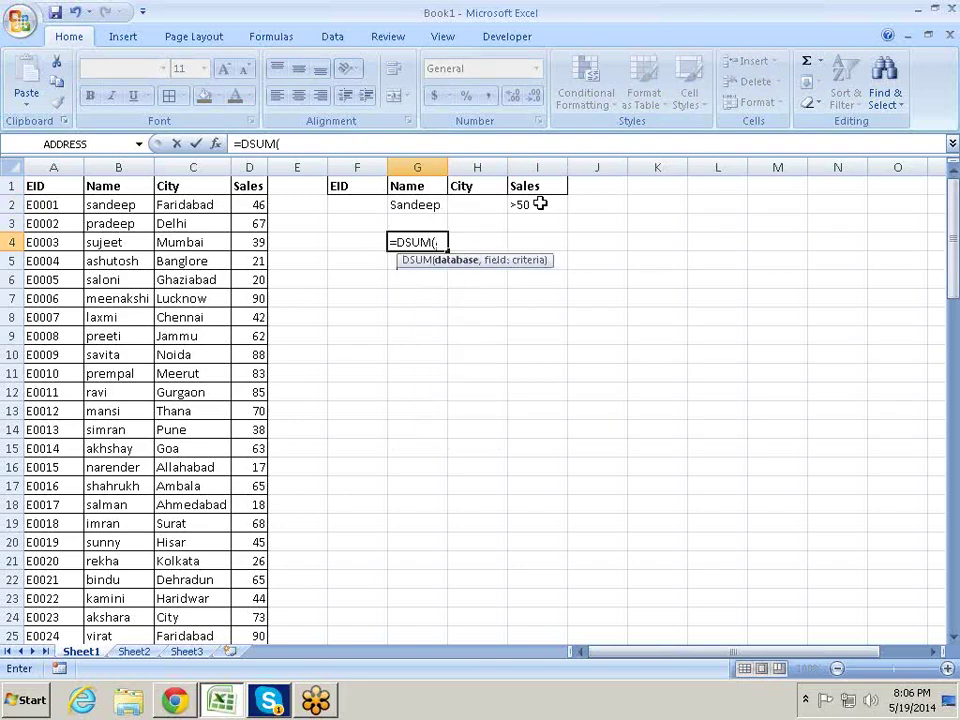
key(Left)
key(Left)
key(Left)
key(Up)
key(Up)
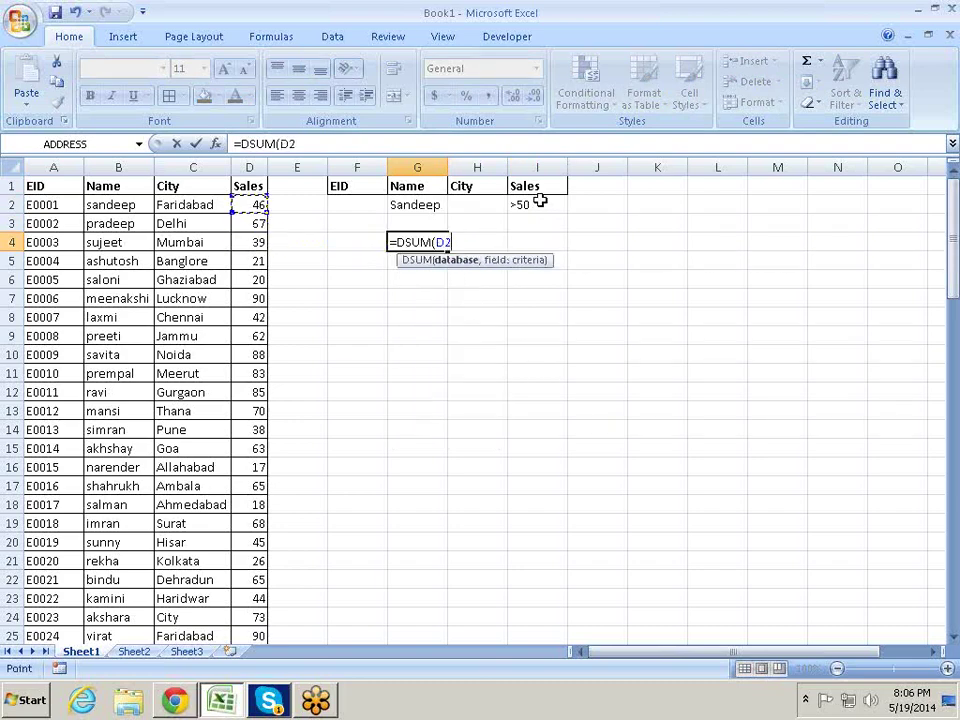
key(Up)
key(ctrl+shift+Left)
key(ctrl+shift+Down)
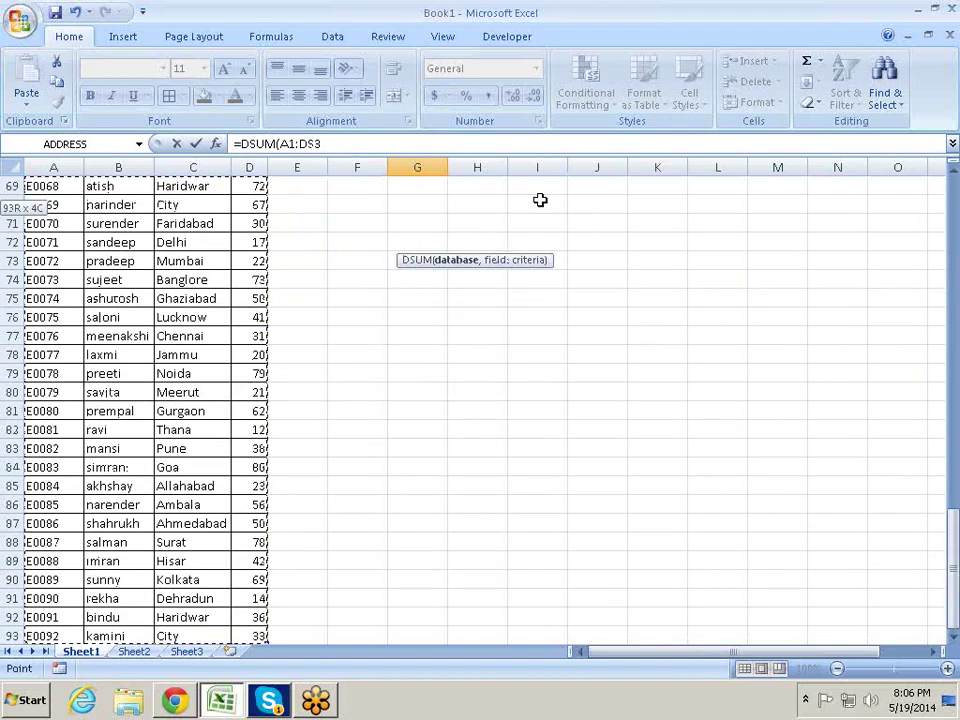
text(,m)
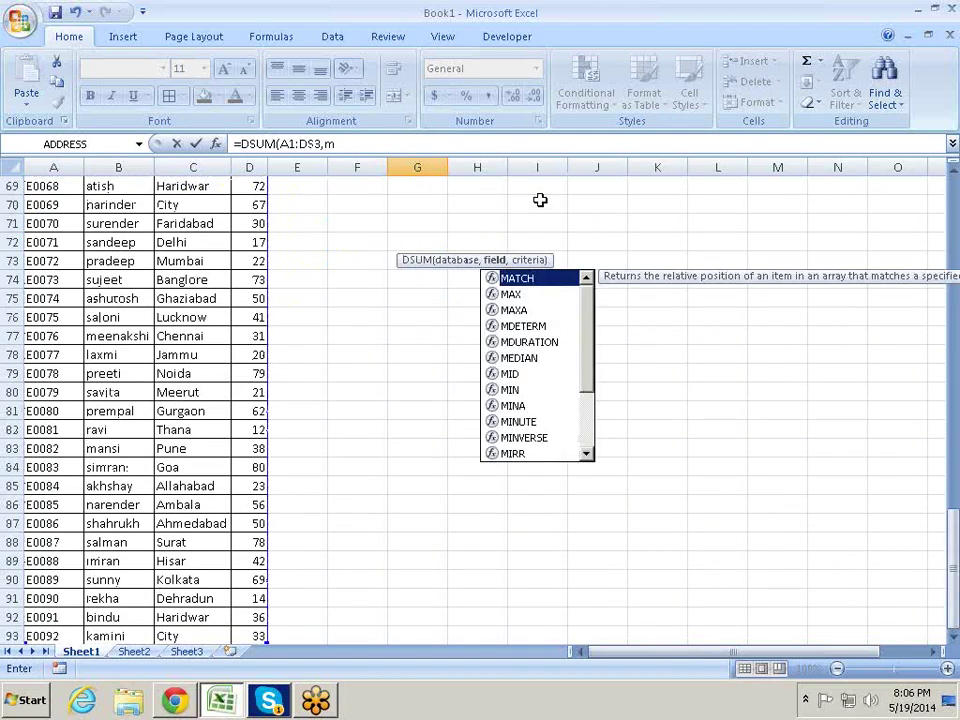
key(Escape)
key(Escape)
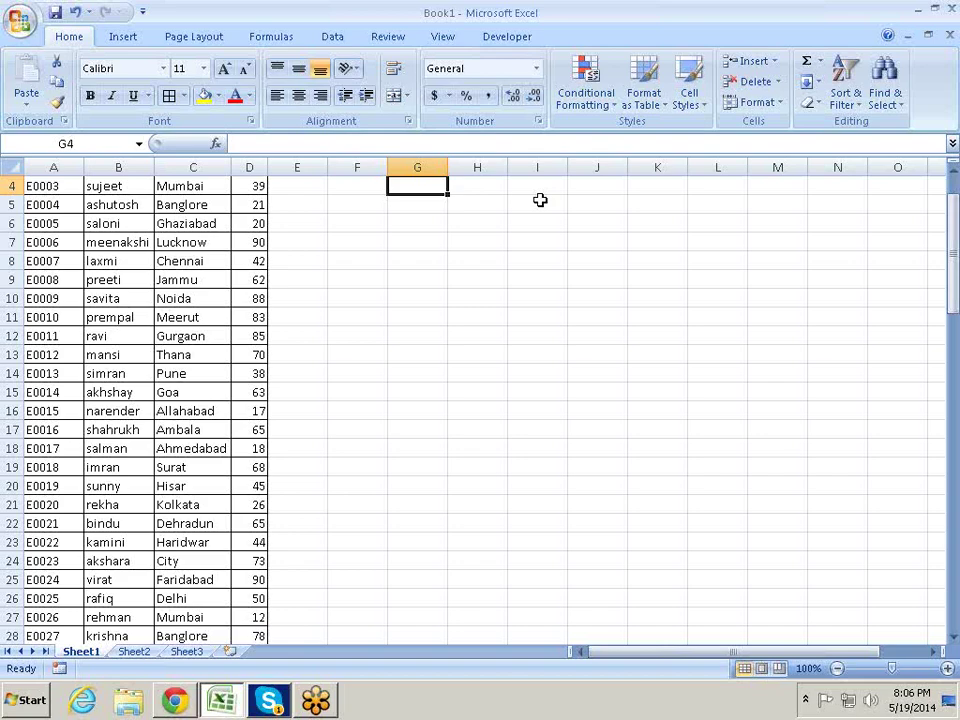
key(Up)
key(Up)
key(Up)
key(Down)
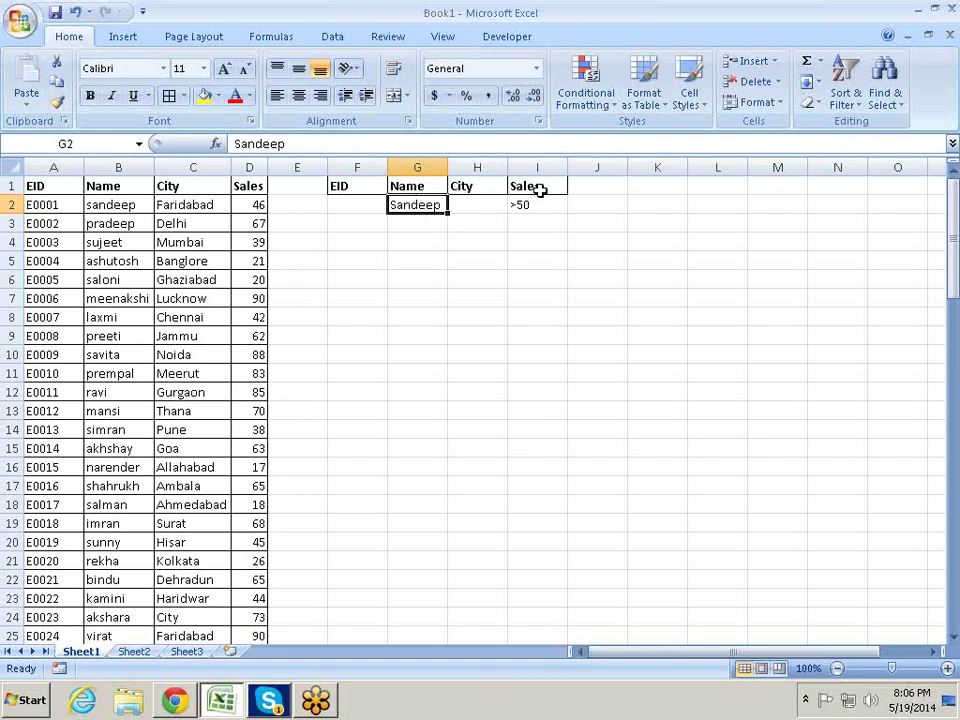
click(373, 183)
drag(373, 183, 384, 204)
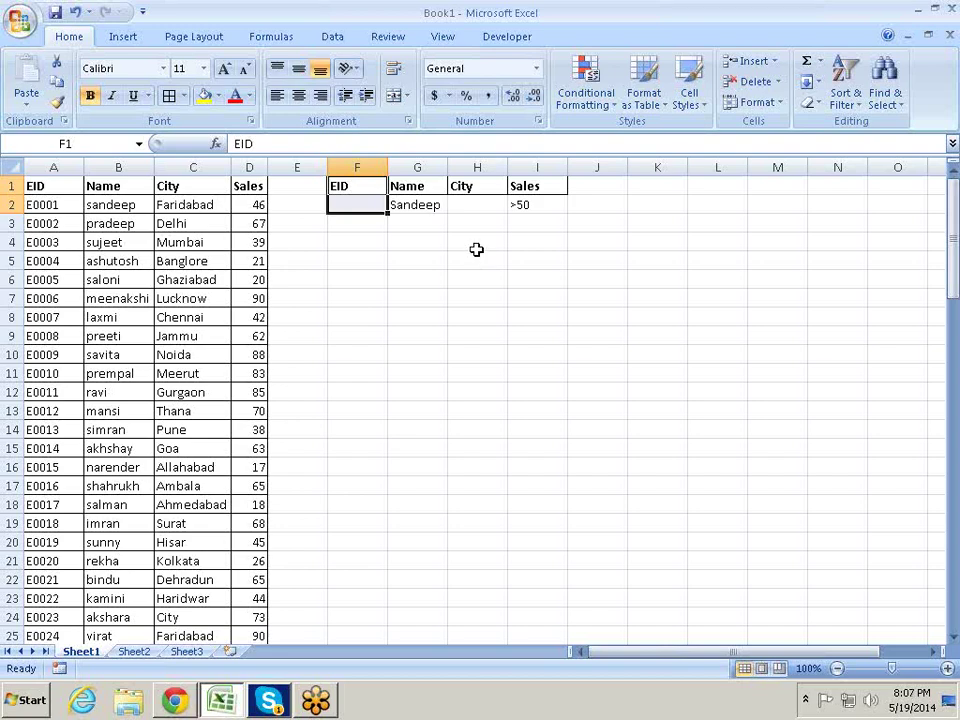
Copy the EID column A into column E.
right_click(35, 167)
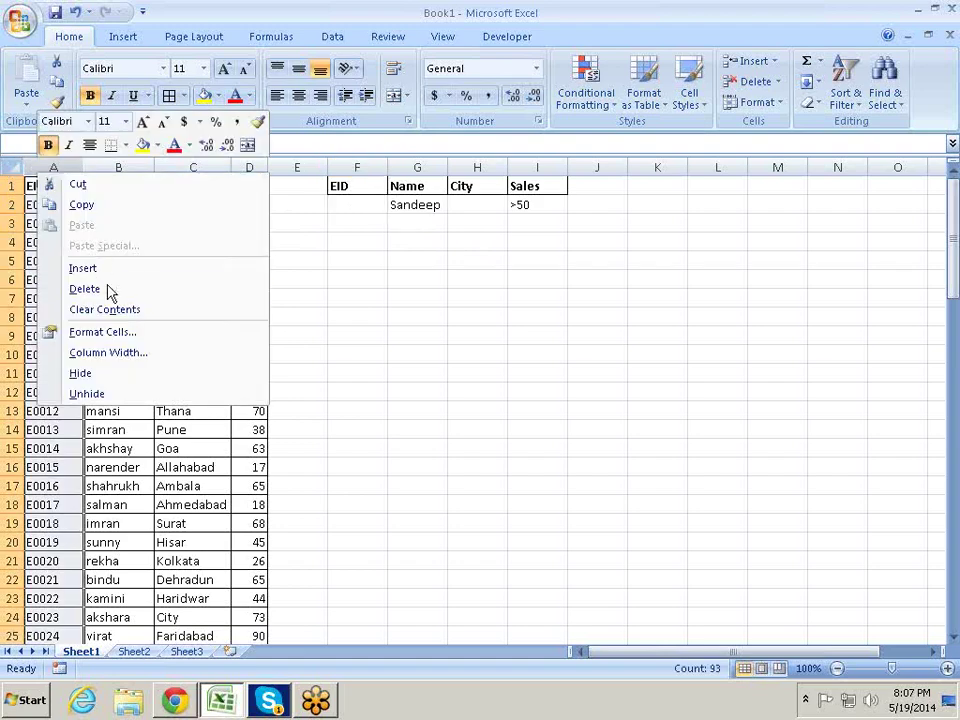
click(82, 205)
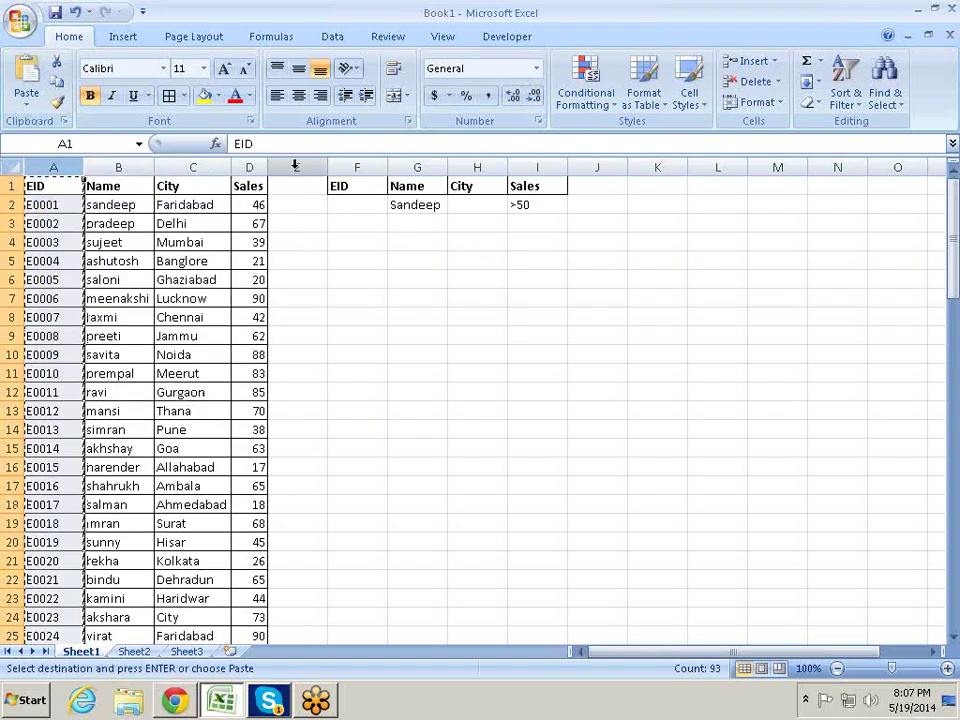
right_click(297, 167)
click(340, 217)
click(368, 167)
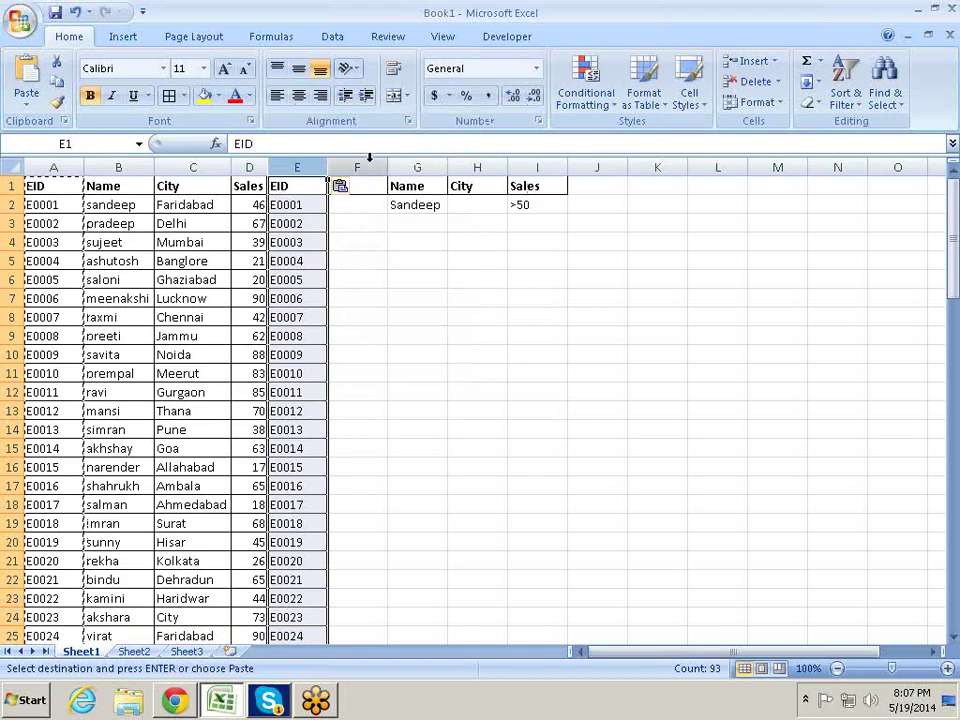
Insert a blank column at F, shifting the criteria area to G:J.
right_click(368, 167)
click(430, 262)
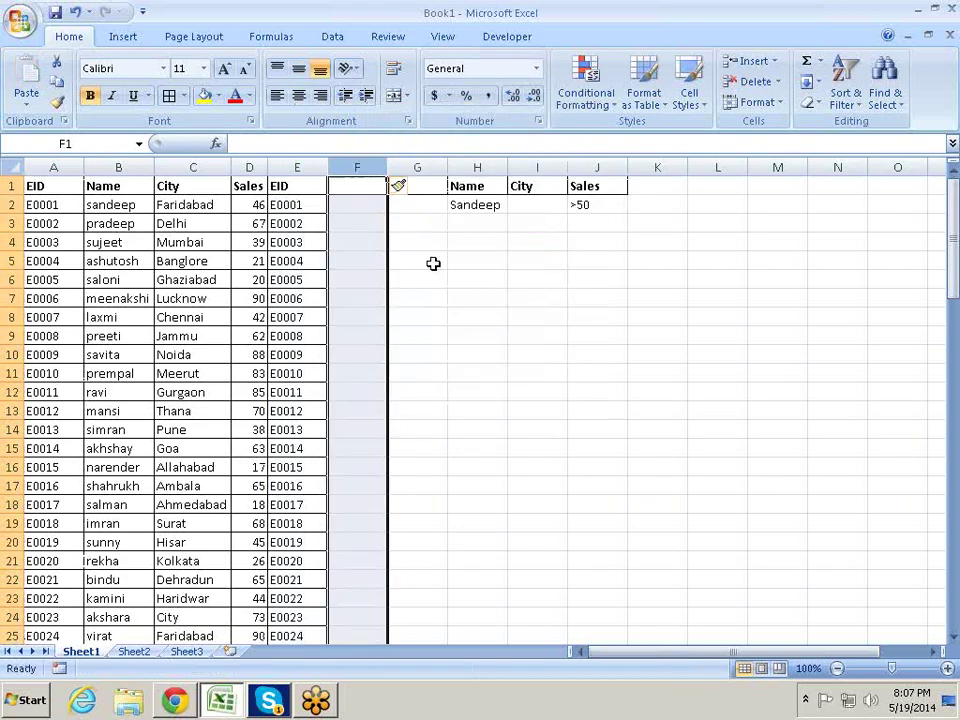
click(456, 260)
click(350, 167)
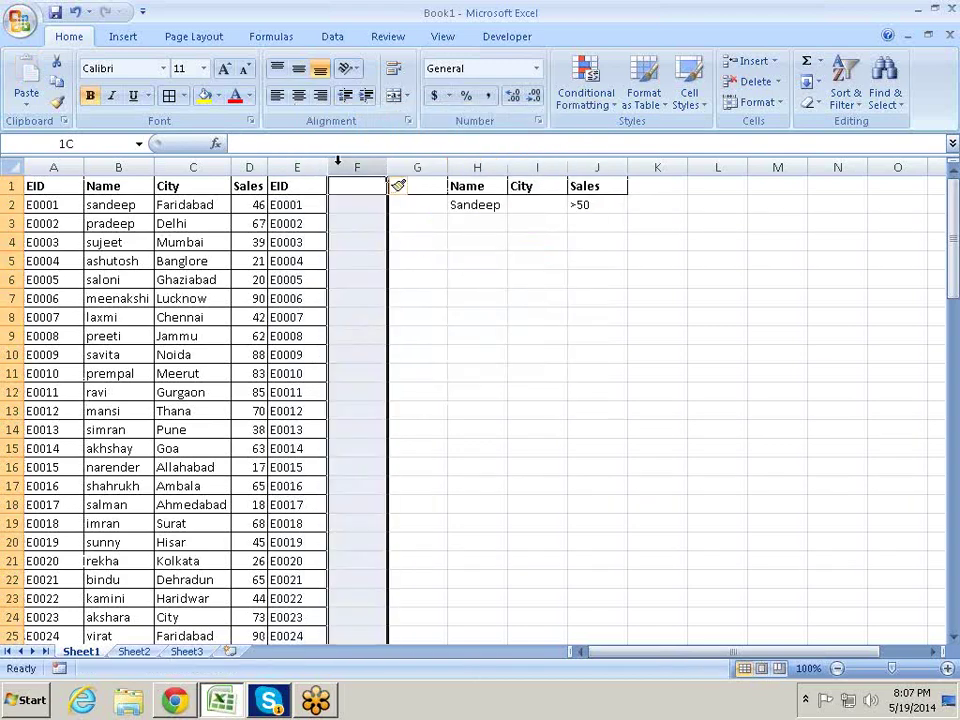
key(alt+e)
key(Escape)
click(463, 259)
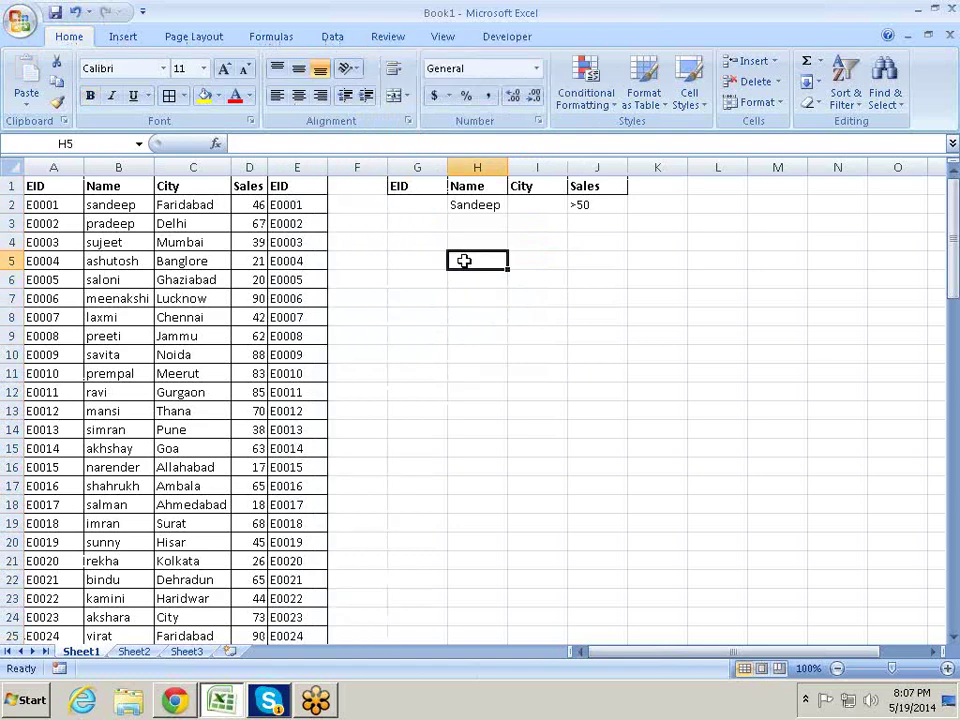
Enter =DGET(B:E,H1,G1:G2) in H2 to look up the Name from the EID criterion.
click(497, 206)
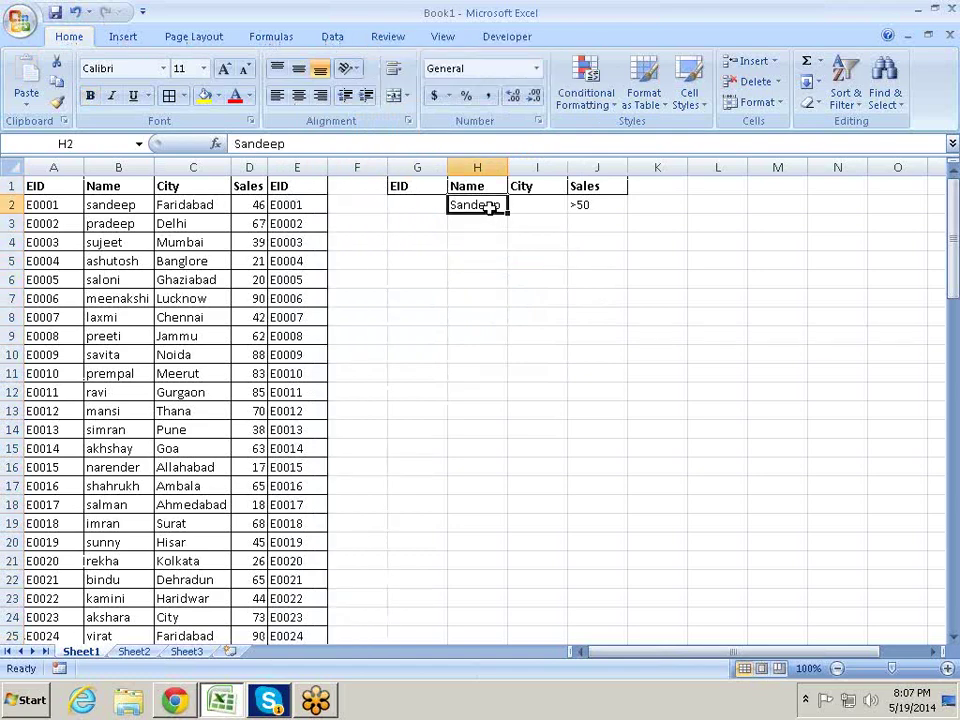
text(=d)
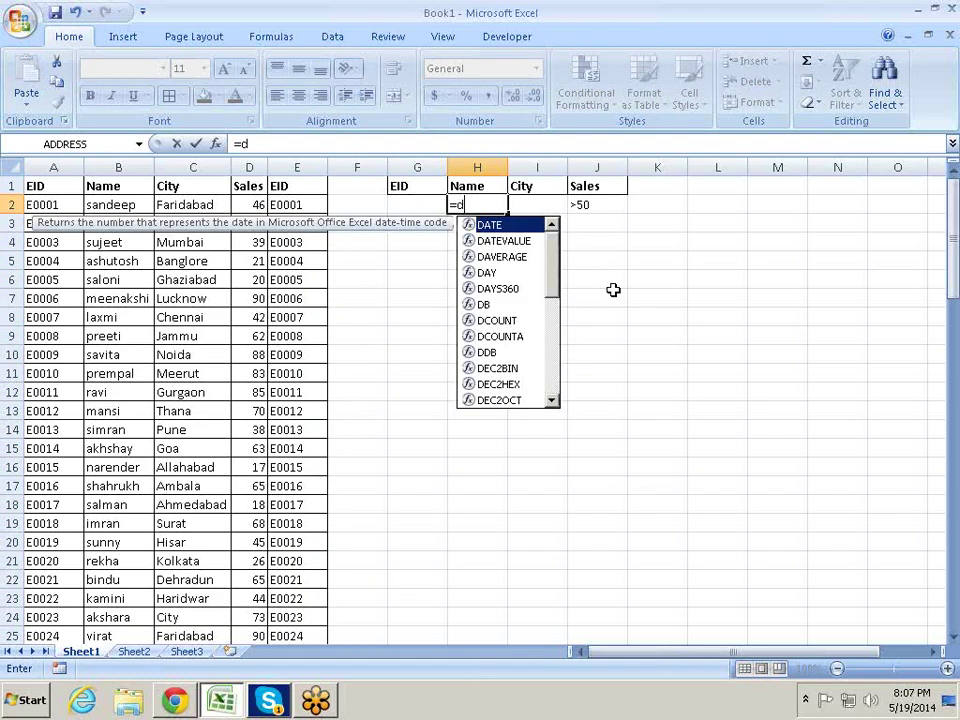
text(g)
key(Tab)
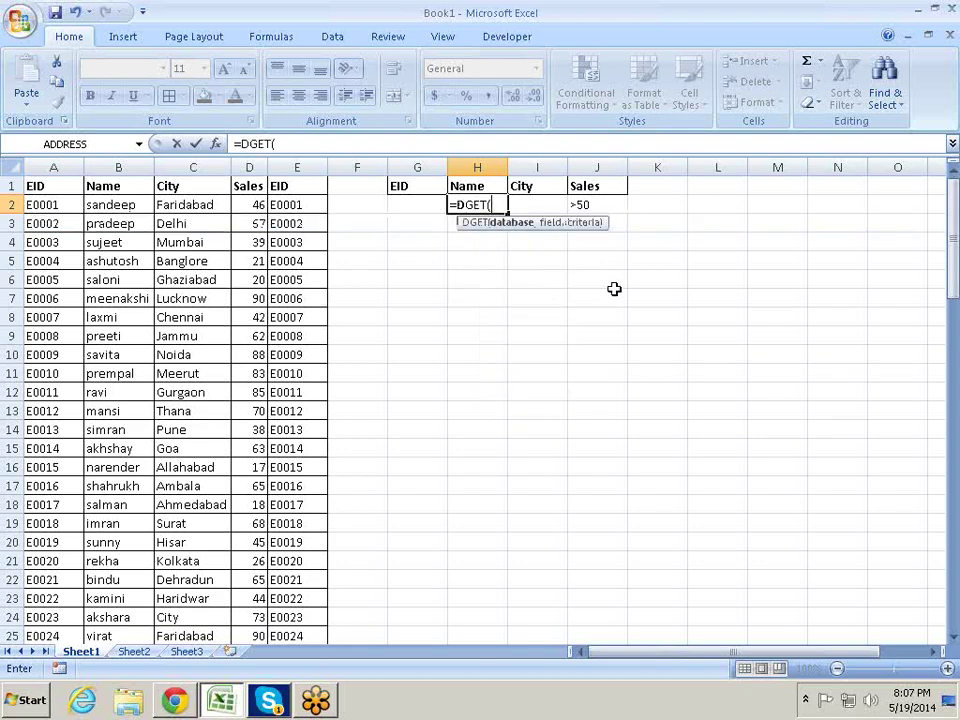
key(Left)
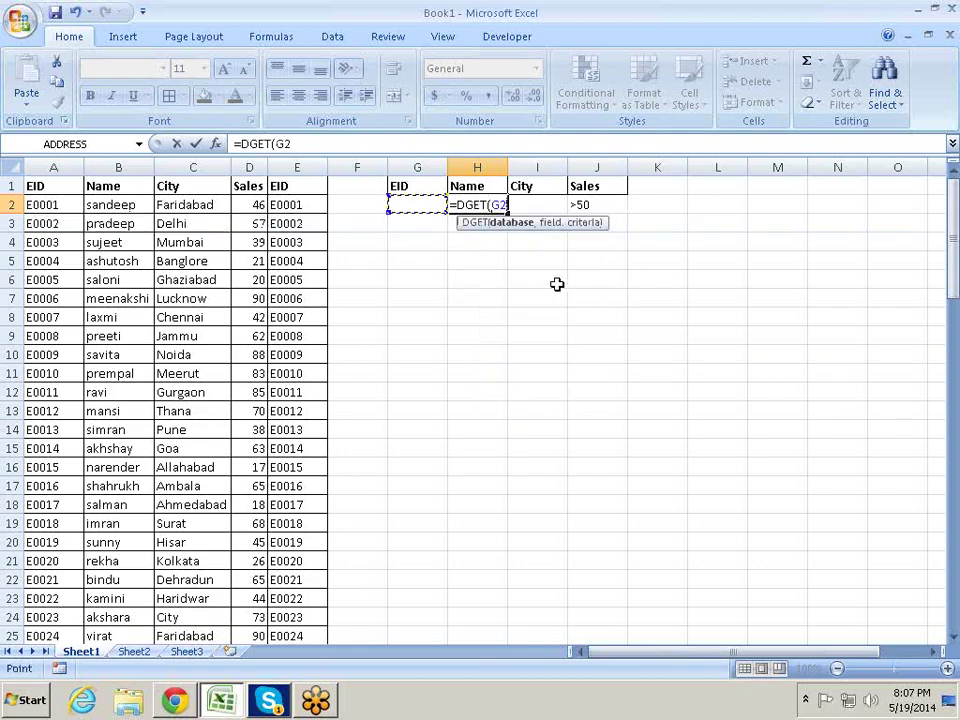
drag(120, 165, 306, 165)
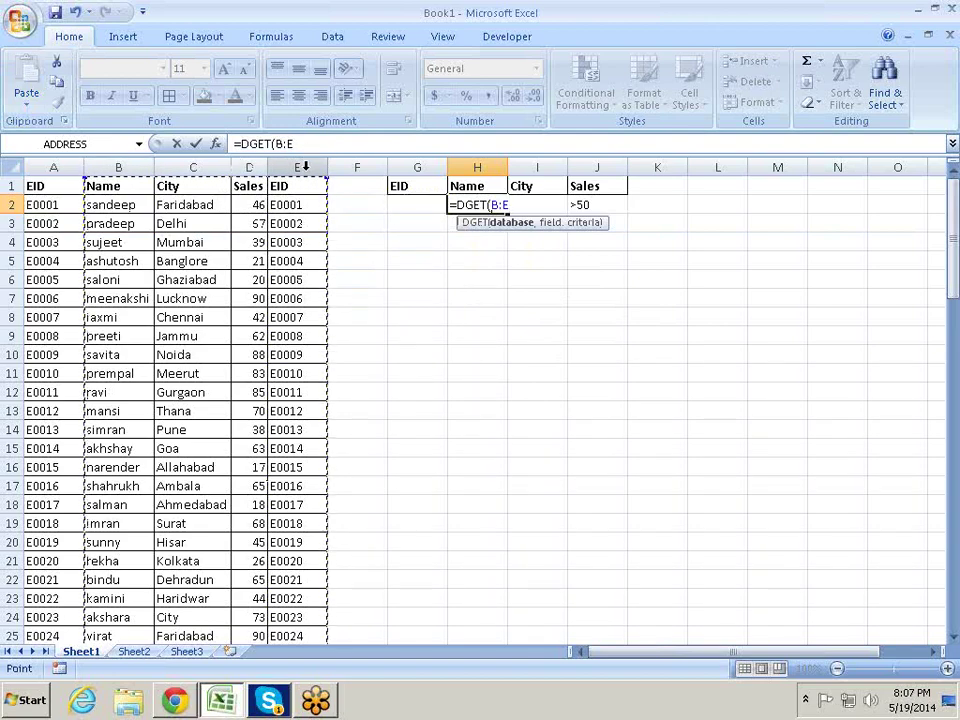
text(,)
click(478, 185)
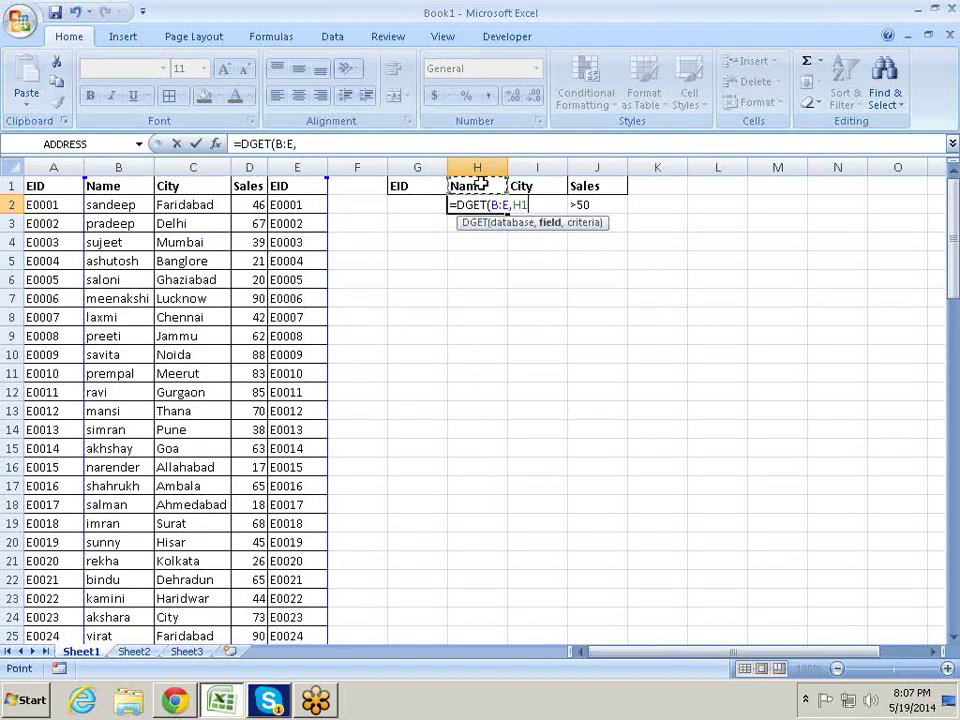
text(,)
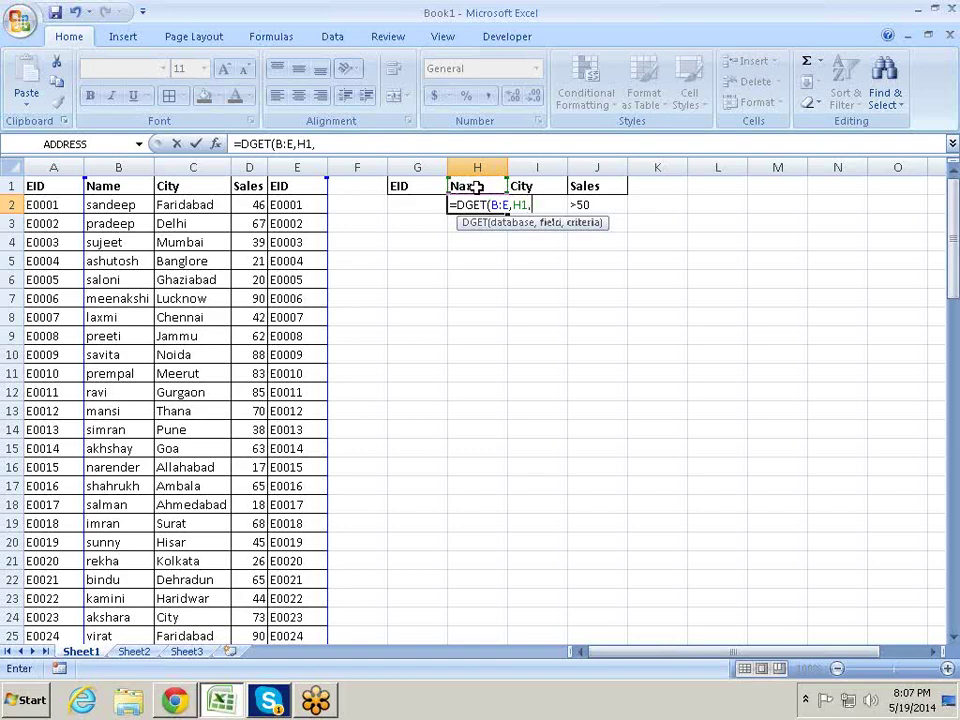
drag(424, 191, 429, 203)
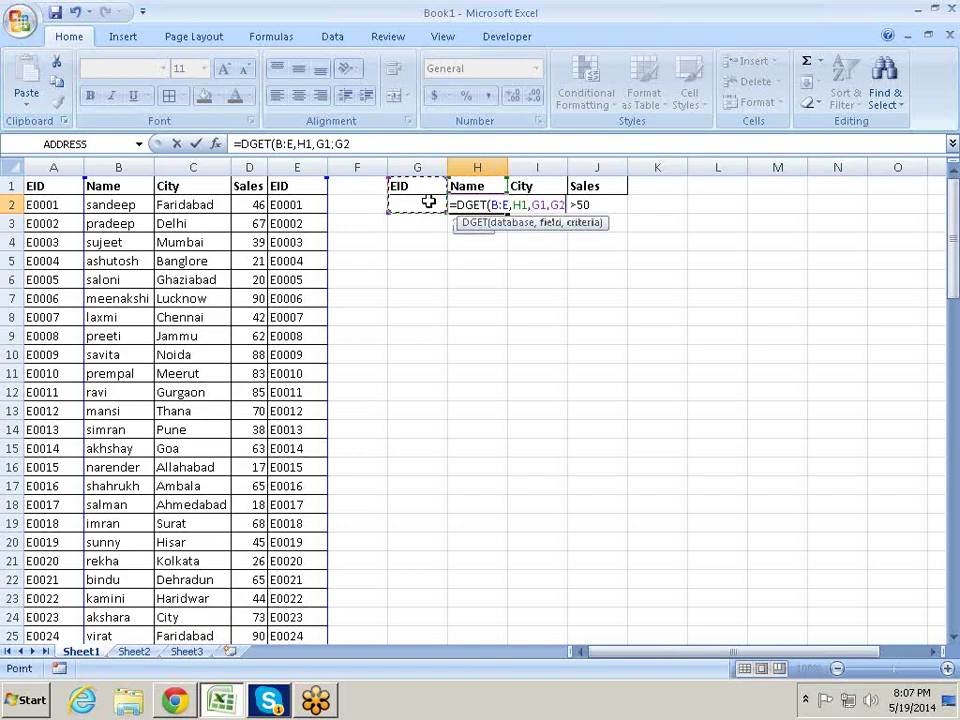
key(Return)
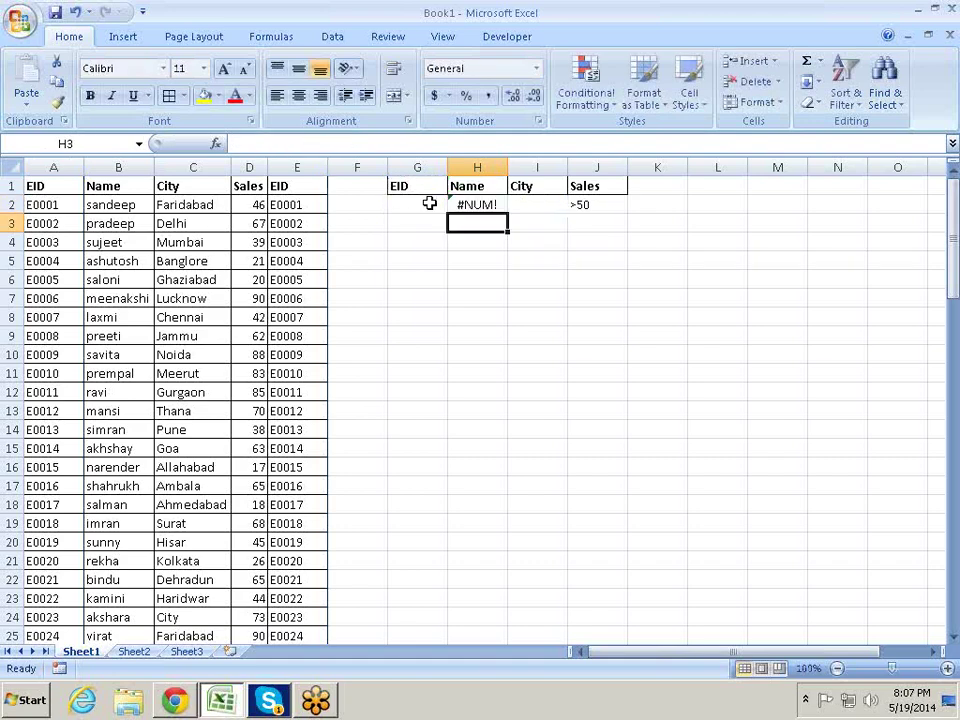
key(Up)
Enter E0001 as the EID criterion in G2.
key(Left)
text(E)
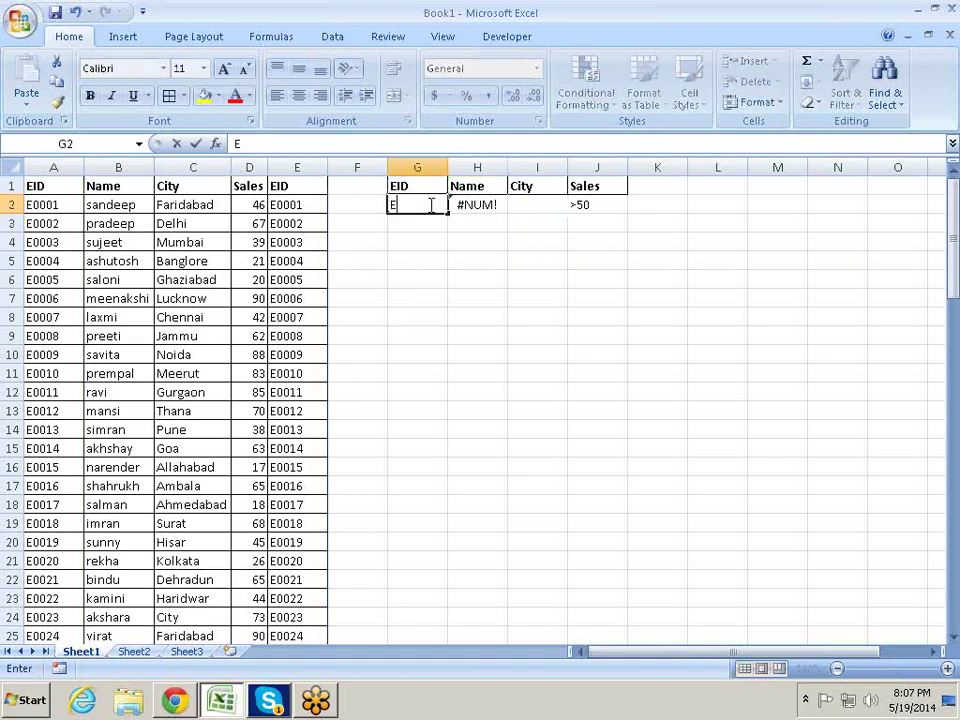
text(000)
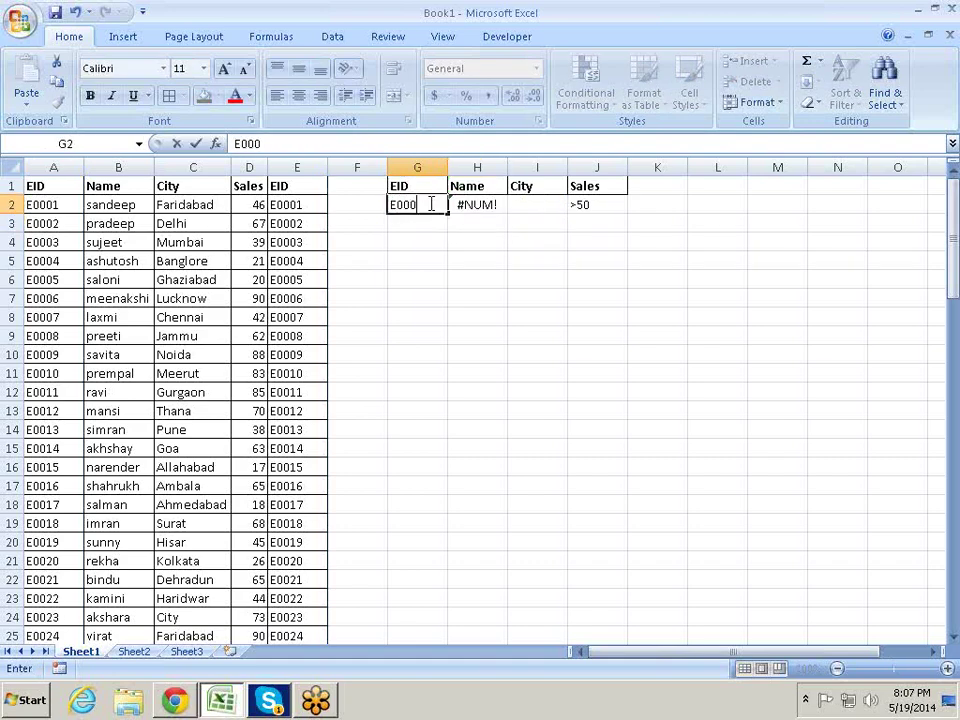
text(1)
key(Return)
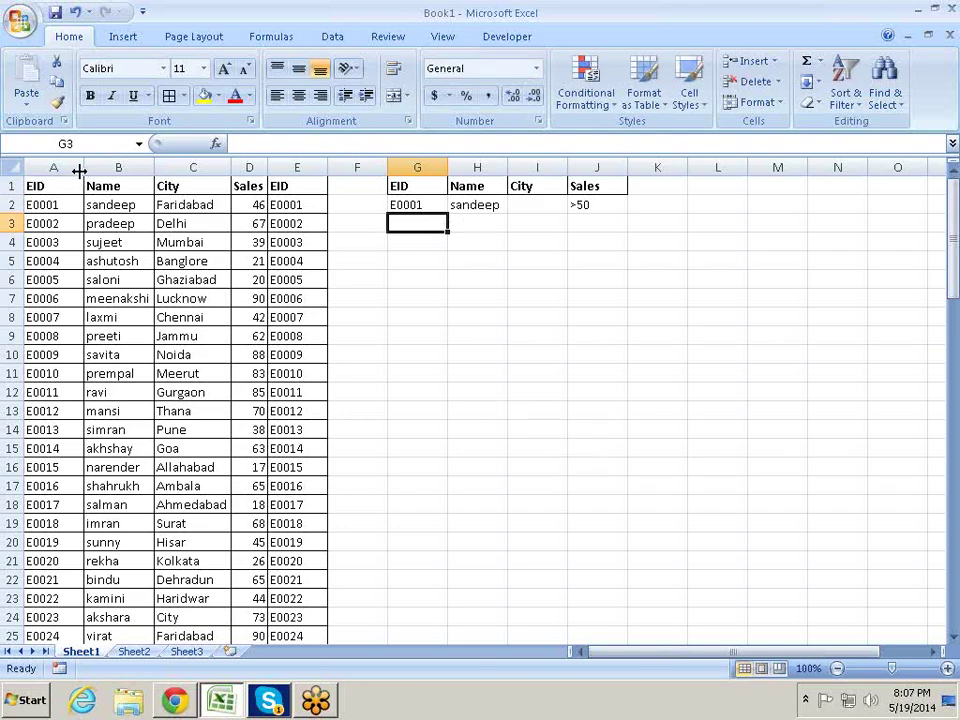
Compare the sandeep entries in B2 and B37, then return to the DGET formula in H2.
click(120, 206)
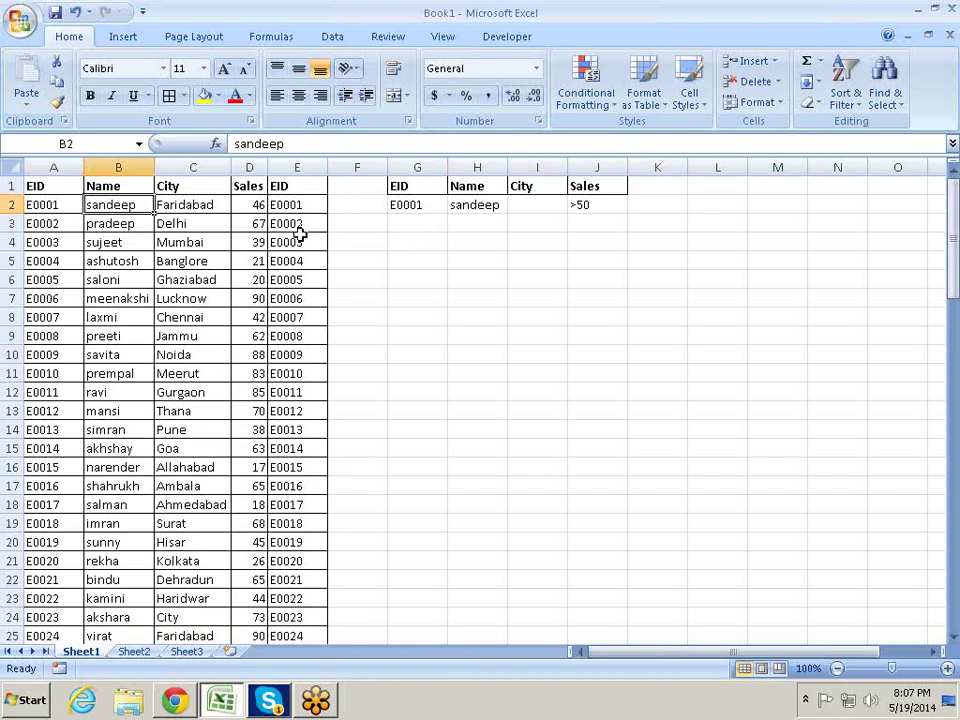
scroll(300, 234, down, 4)
scroll(300, 236, down, 4)
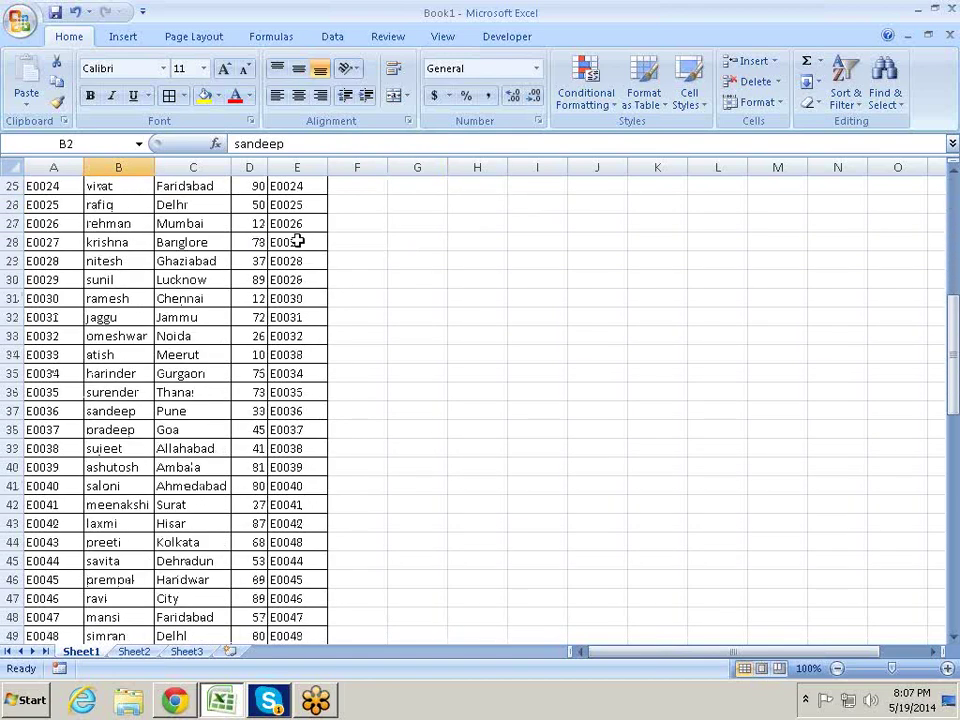
click(124, 410)
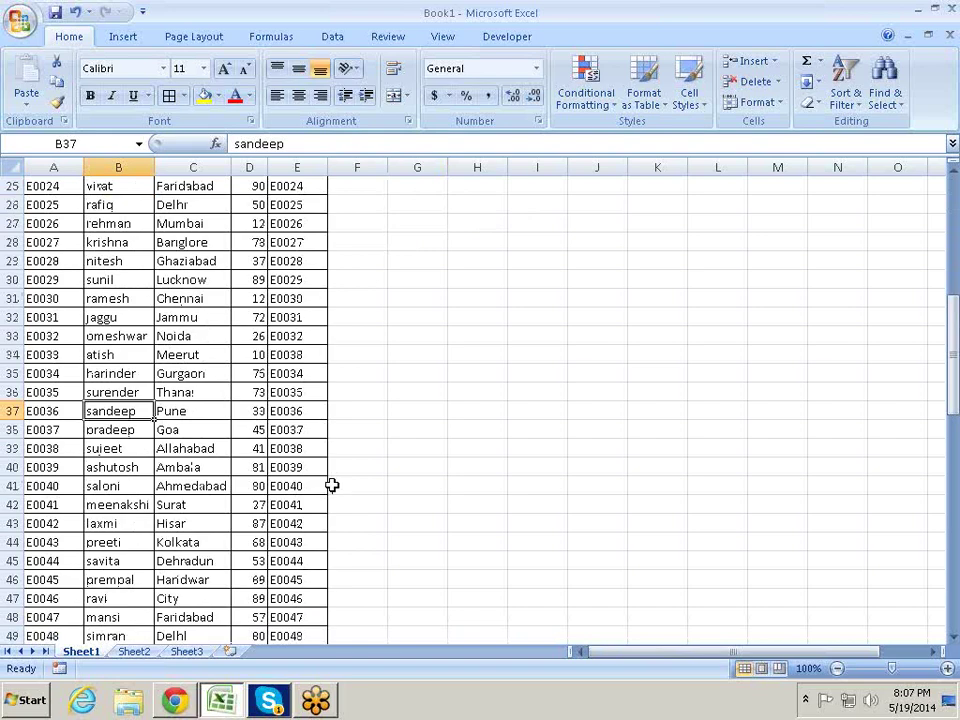
scroll(331, 485, up, 8)
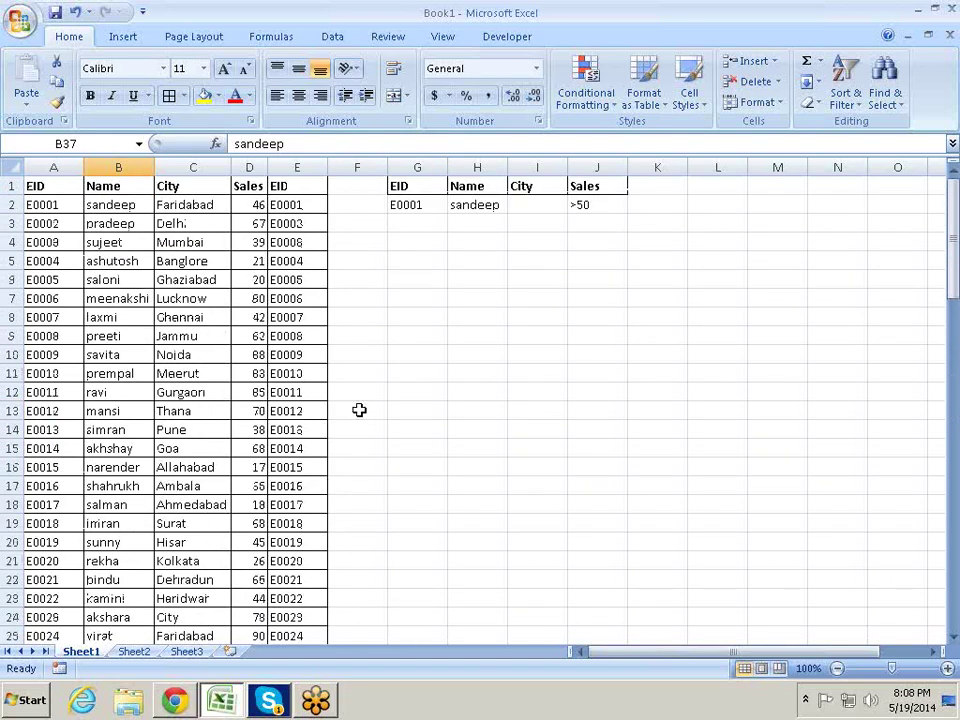
click(52, 186)
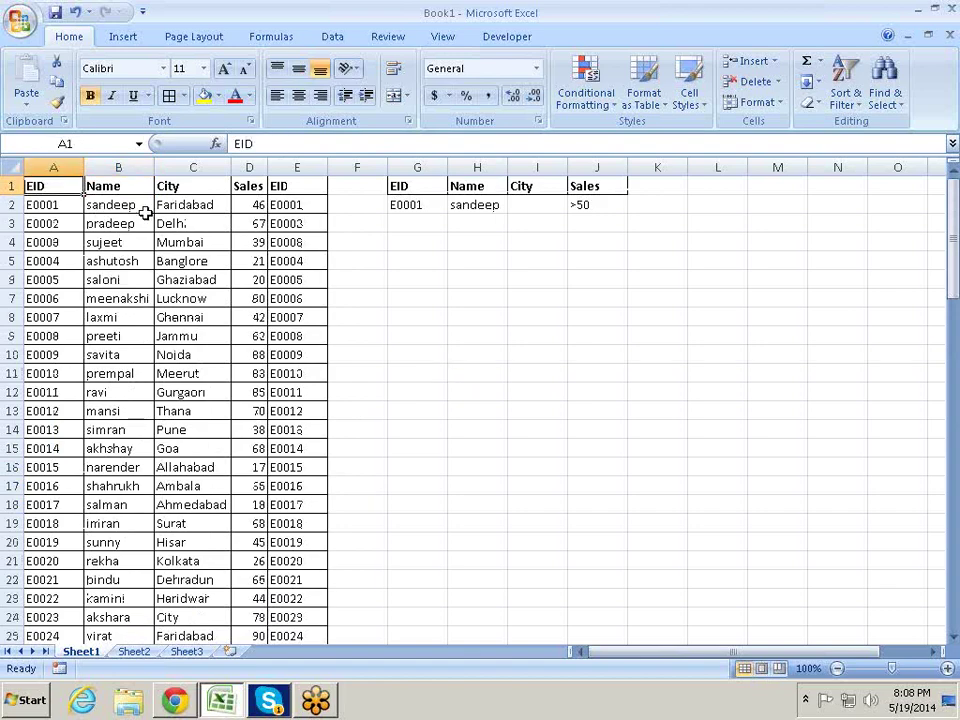
click(497, 206)
double_click(497, 206)
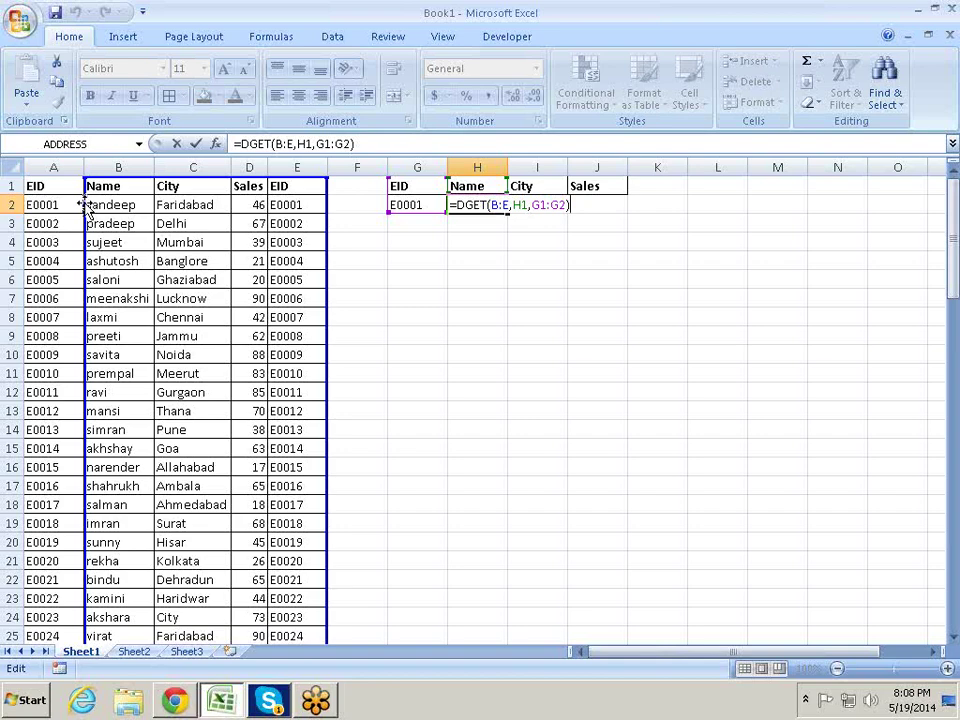
key(Return)
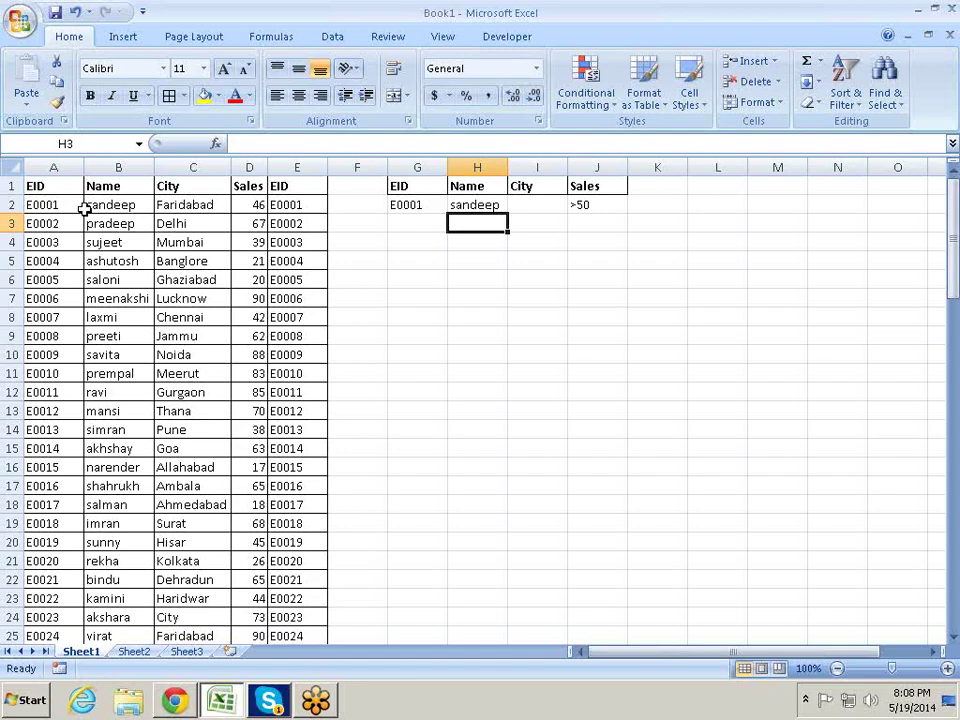
Clear the E0001 criterion in G2 and replace H2's DGET formula with the name Sandeep.
click(420, 202)
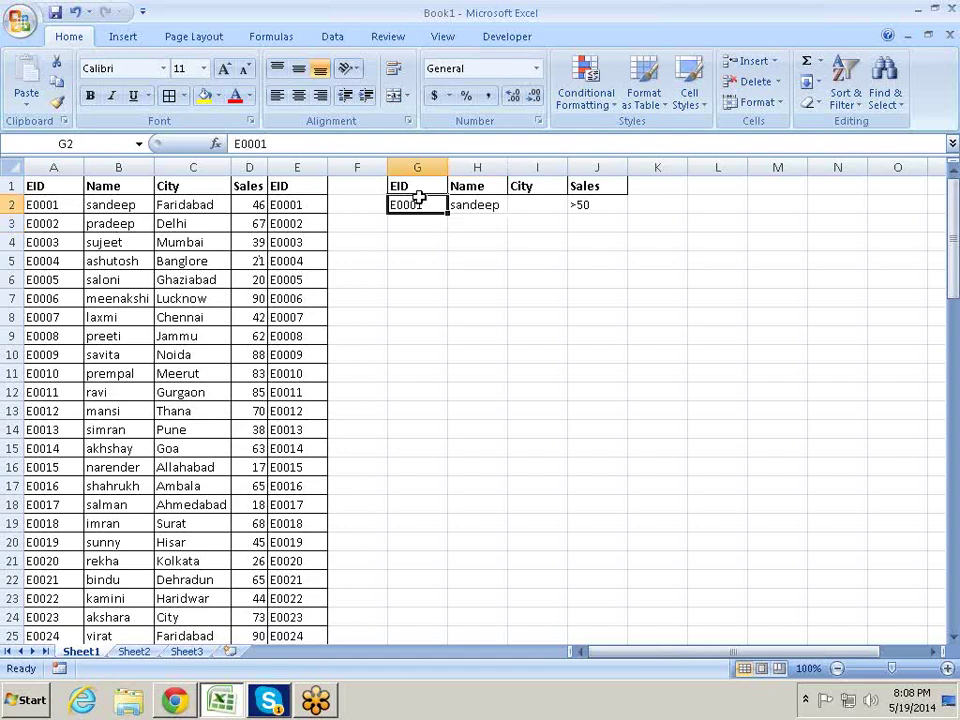
key(Delete)
click(507, 206)
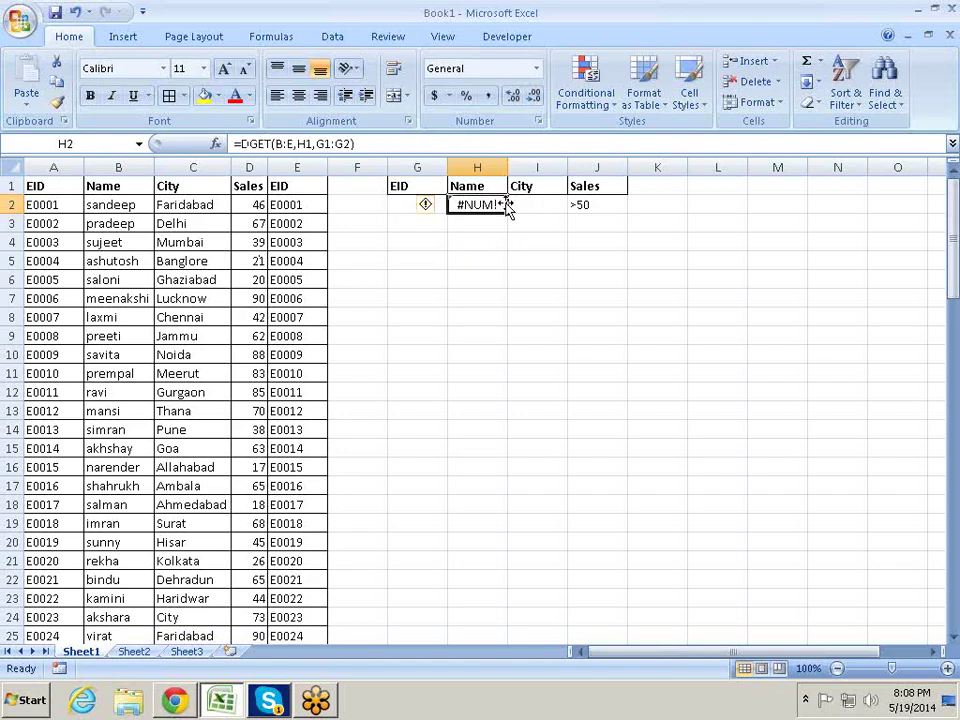
text(Sand)
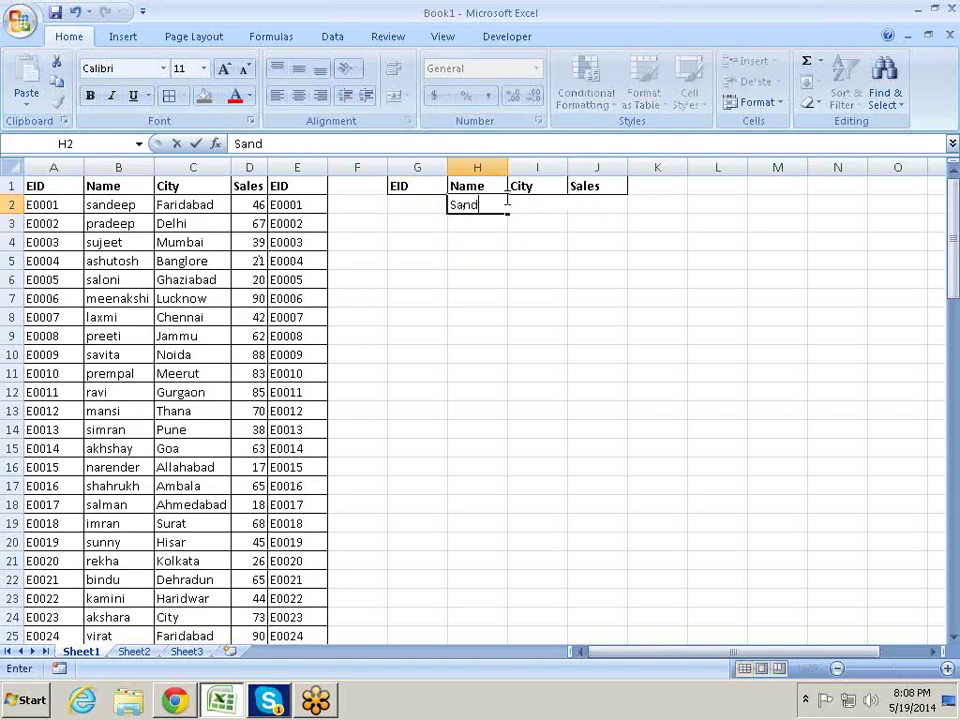
text(eep)
key(Return)
key(Down)
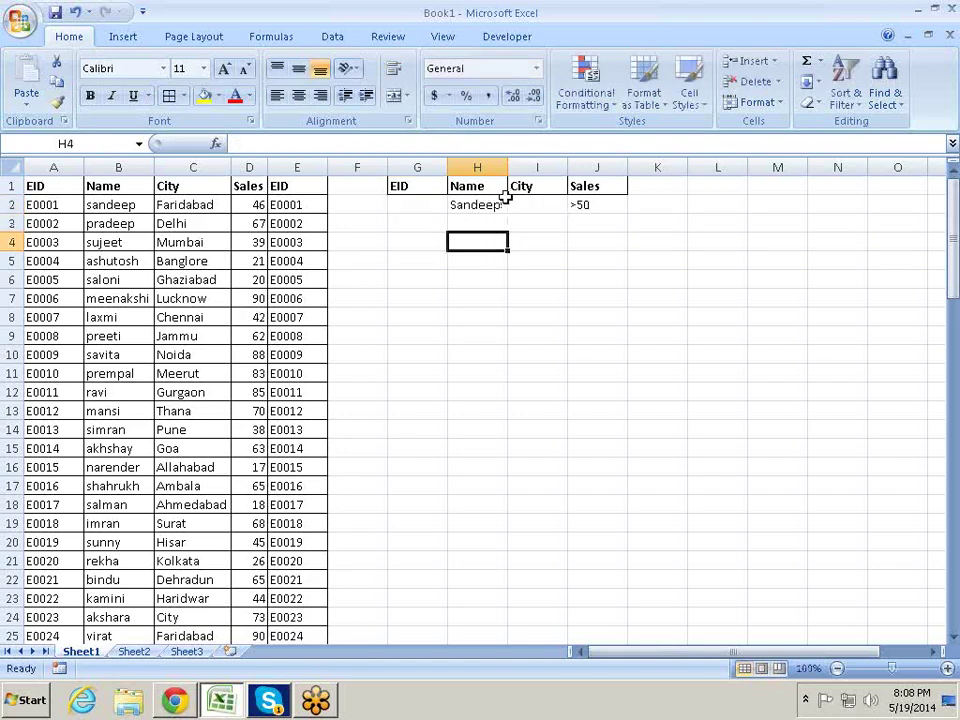
key(Down)
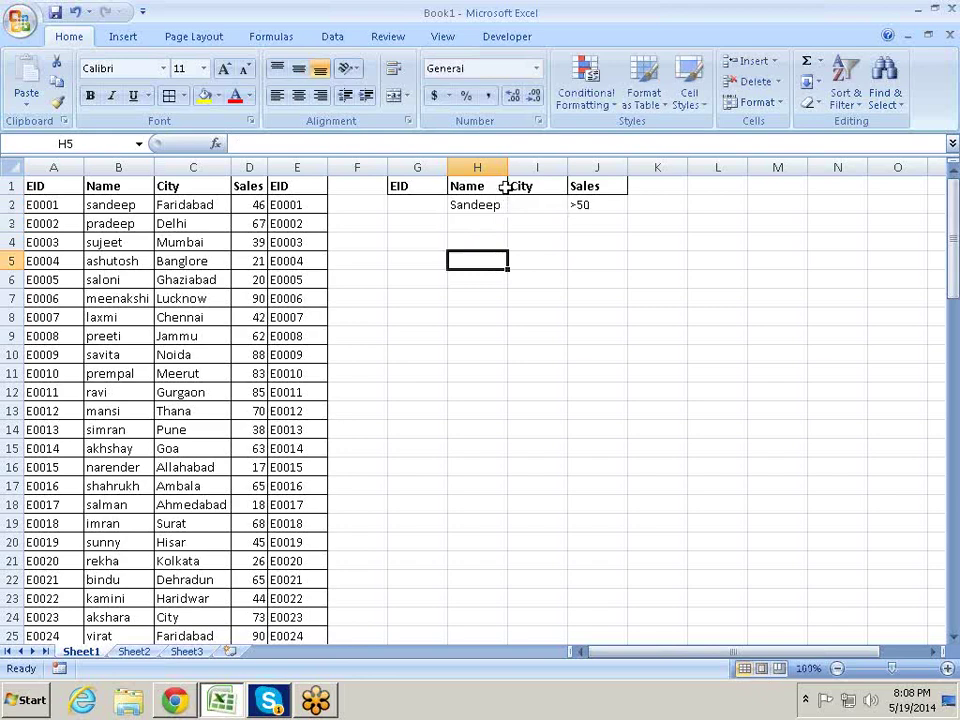
Enter =DSUM(A:D,J1,H1:J2) in H5 to total Sales matching the criteria.
text(=du)
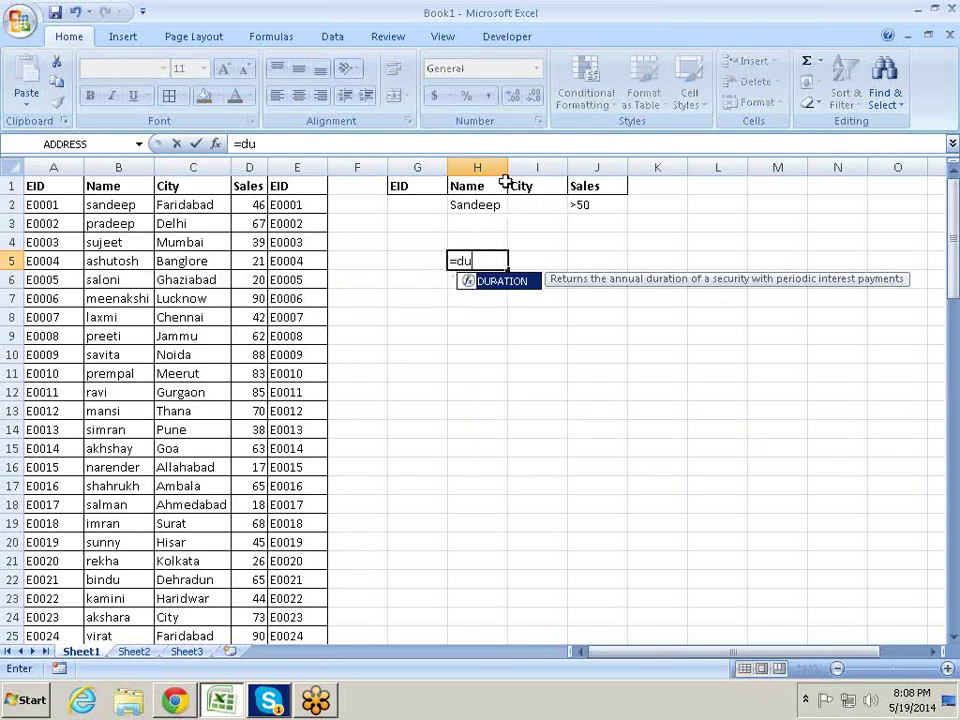
text(m)
key(BackSpace)
key(BackSpace)
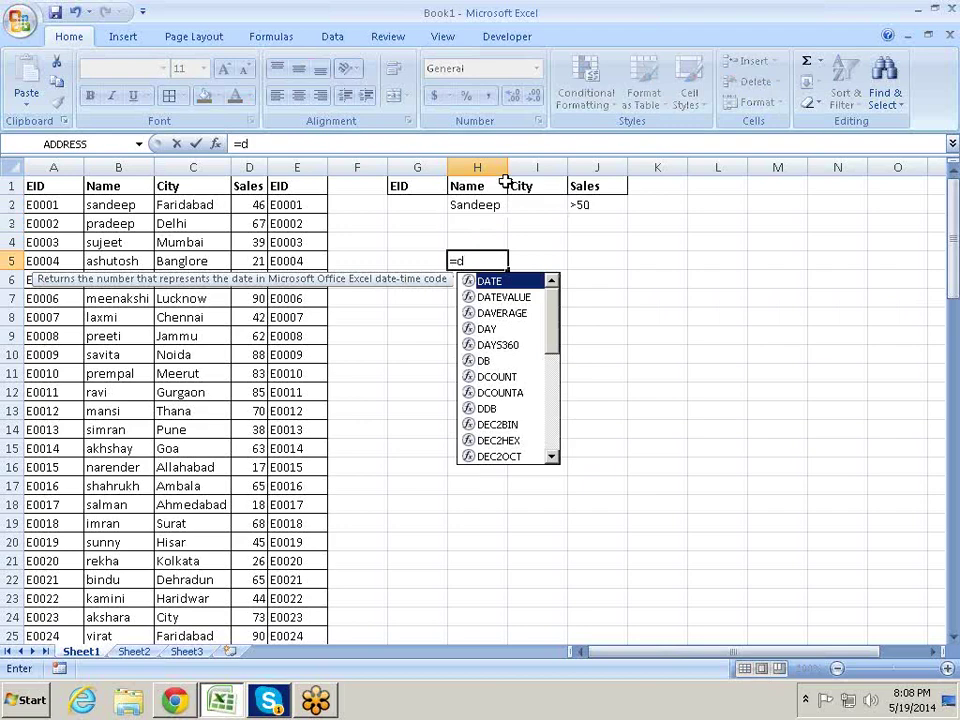
text(su)
key(Tab)
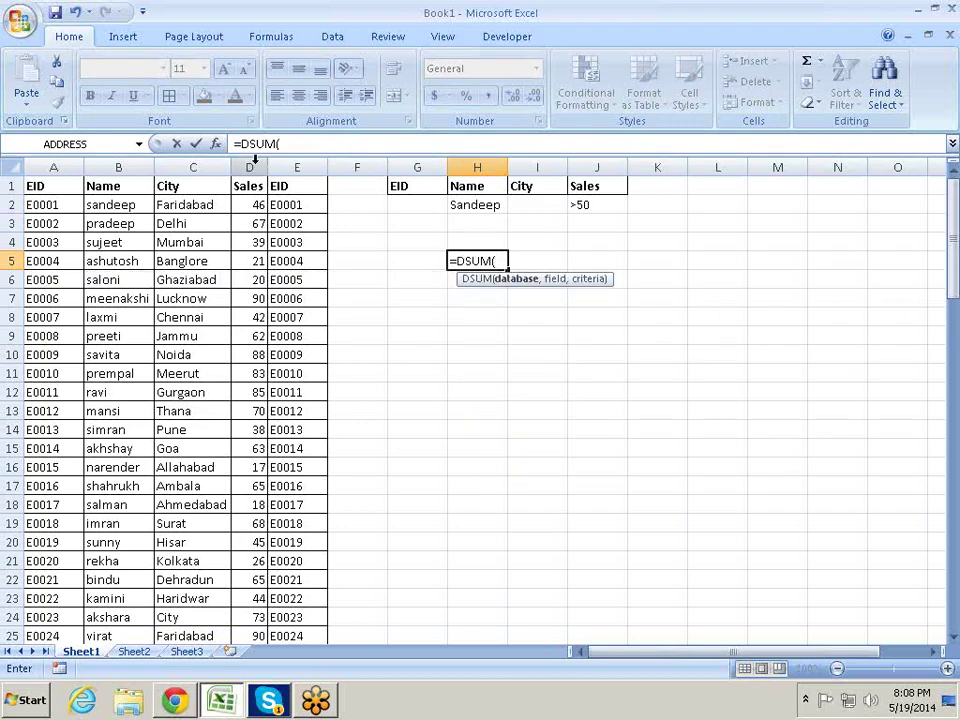
drag(250, 167, 4, 173)
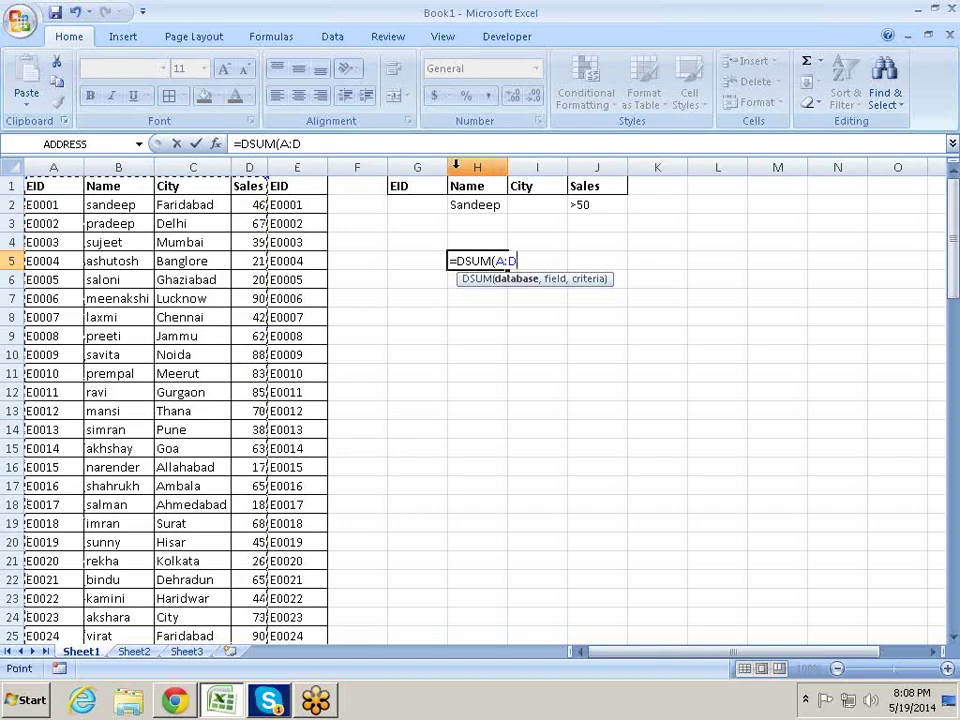
text(,)
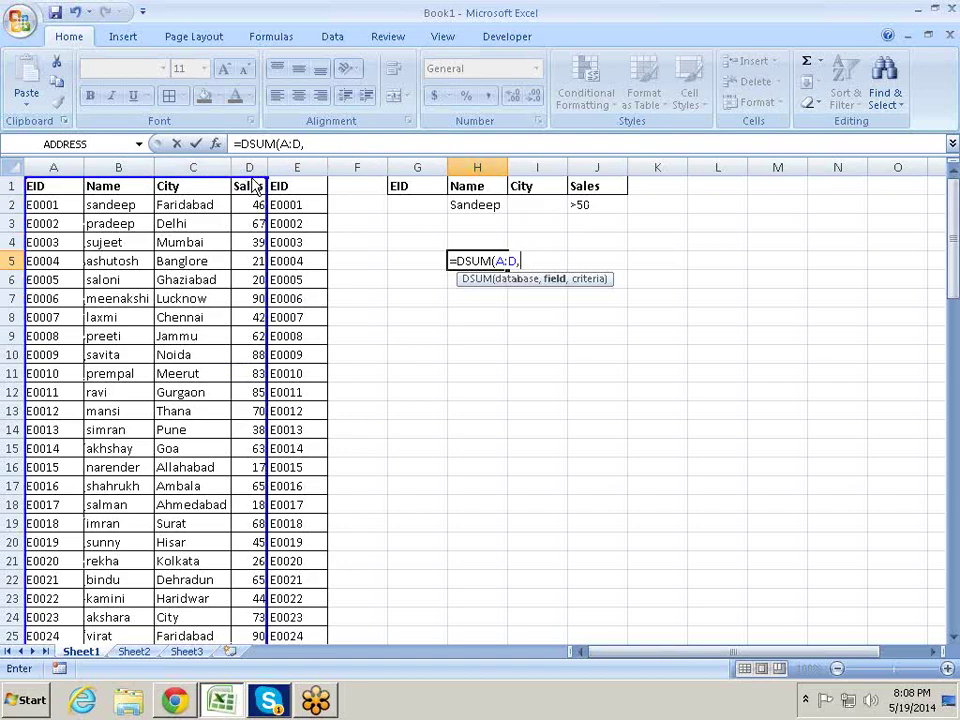
click(607, 186)
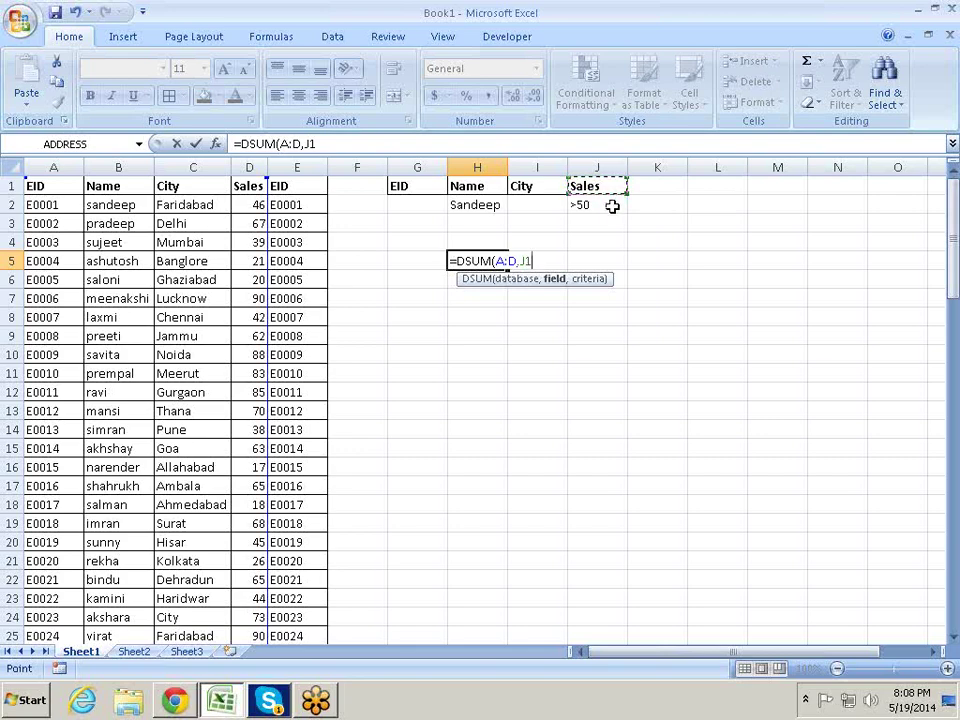
text(,)
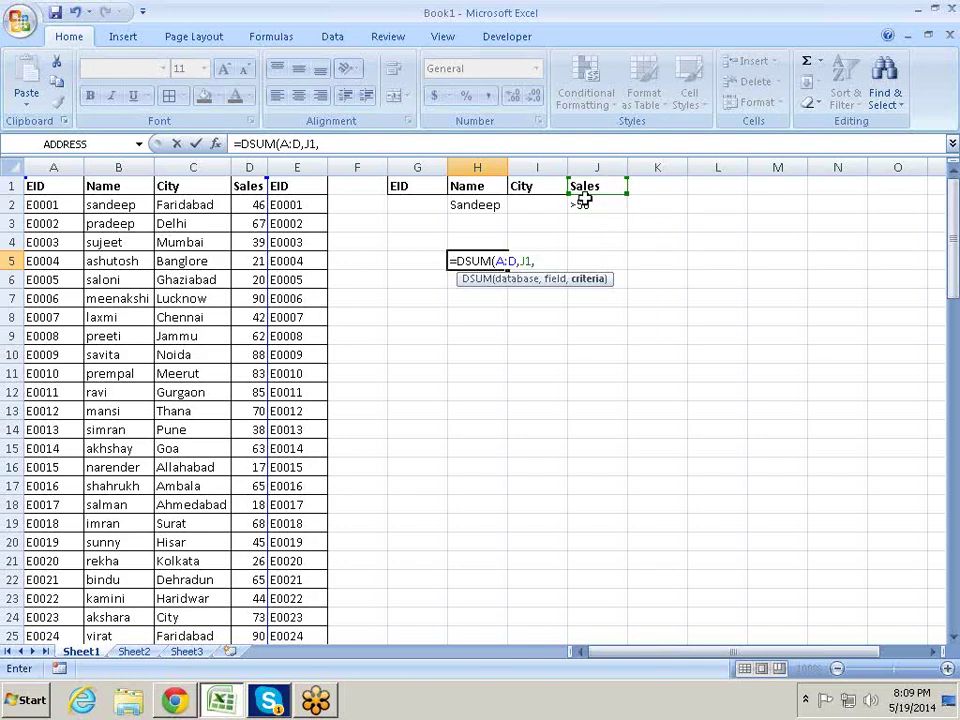
key(BackSpace)
click(476, 186)
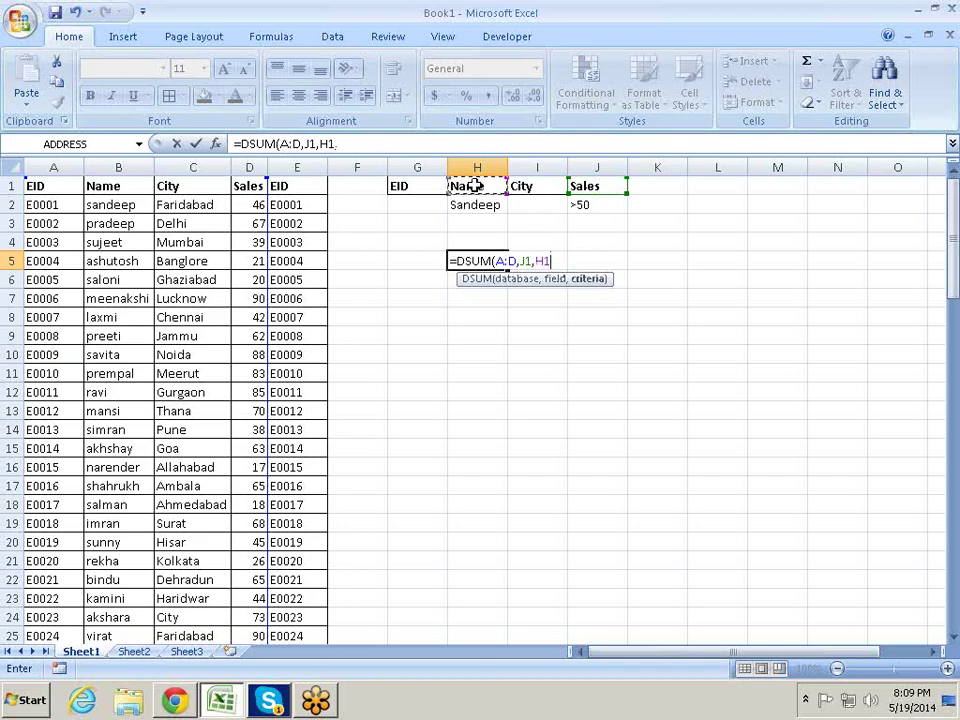
drag(476, 186, 609, 206)
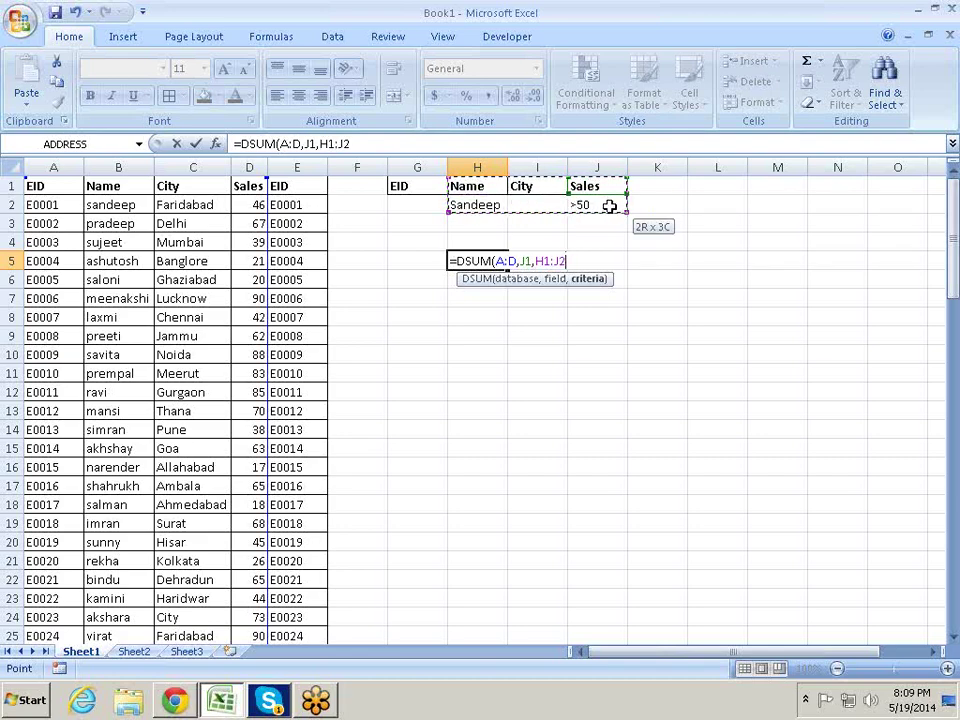
drag(609, 206, 613, 208)
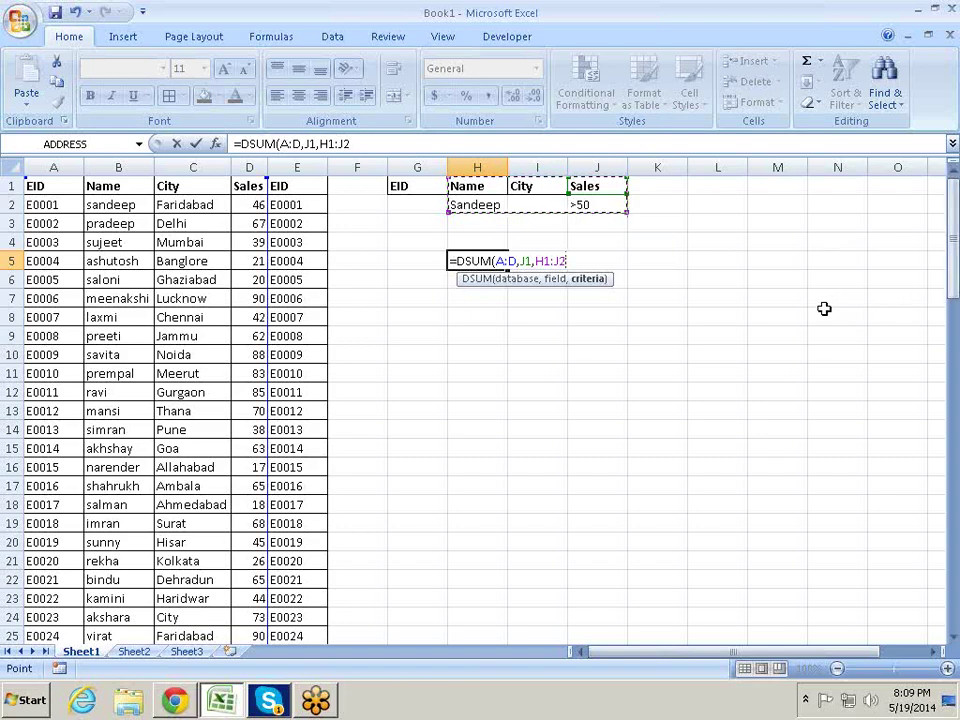
text())
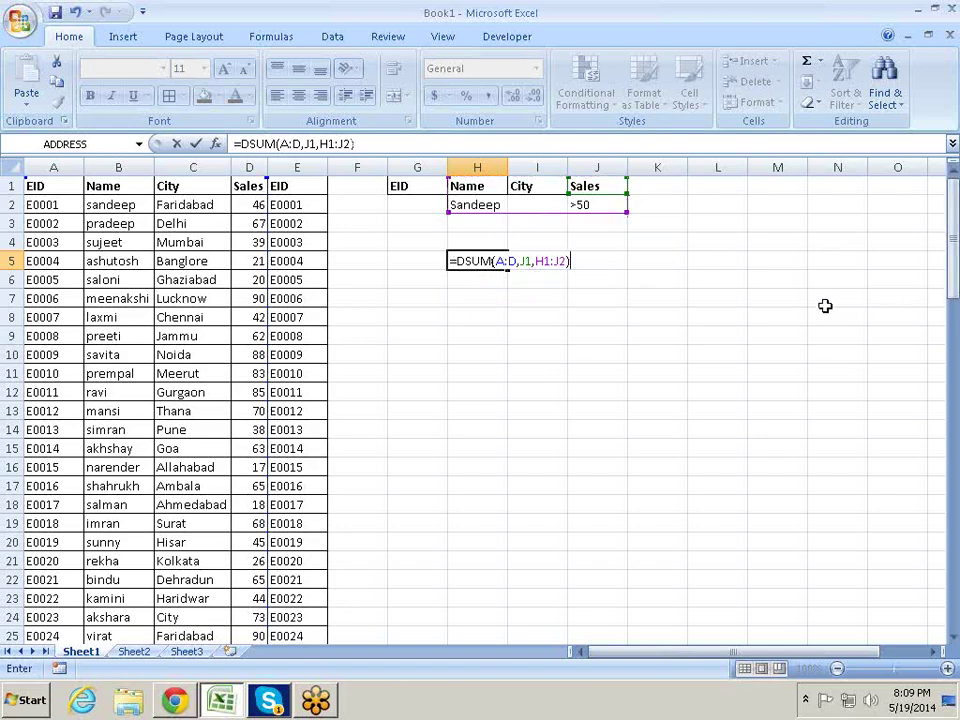
key(Return)
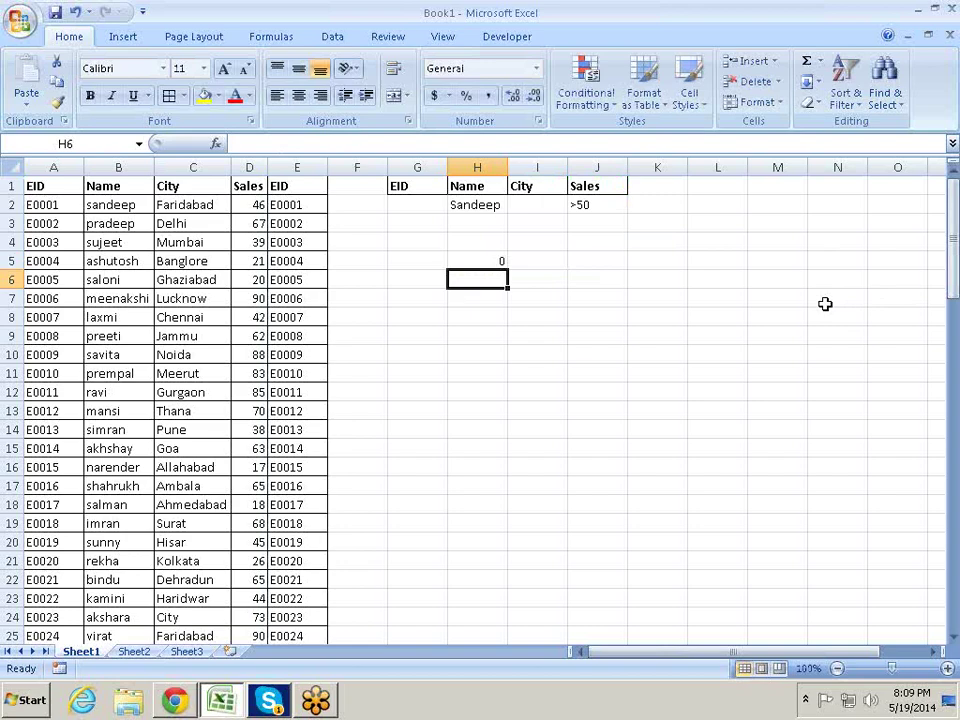
Turn on AutoFilter for the header row A1:E1.
key(Up)
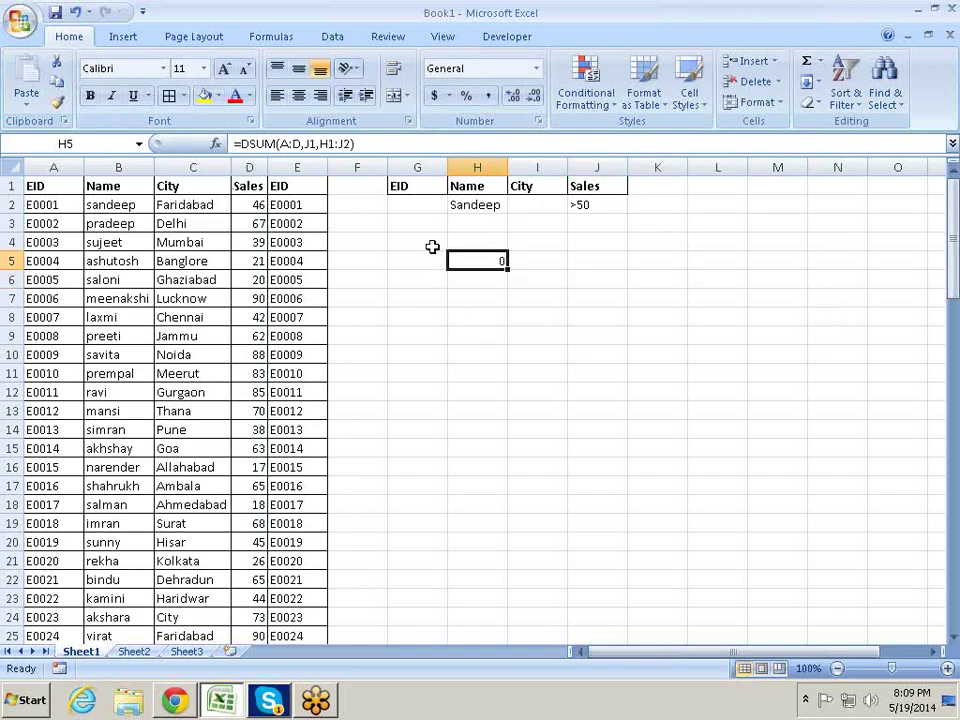
click(62, 187)
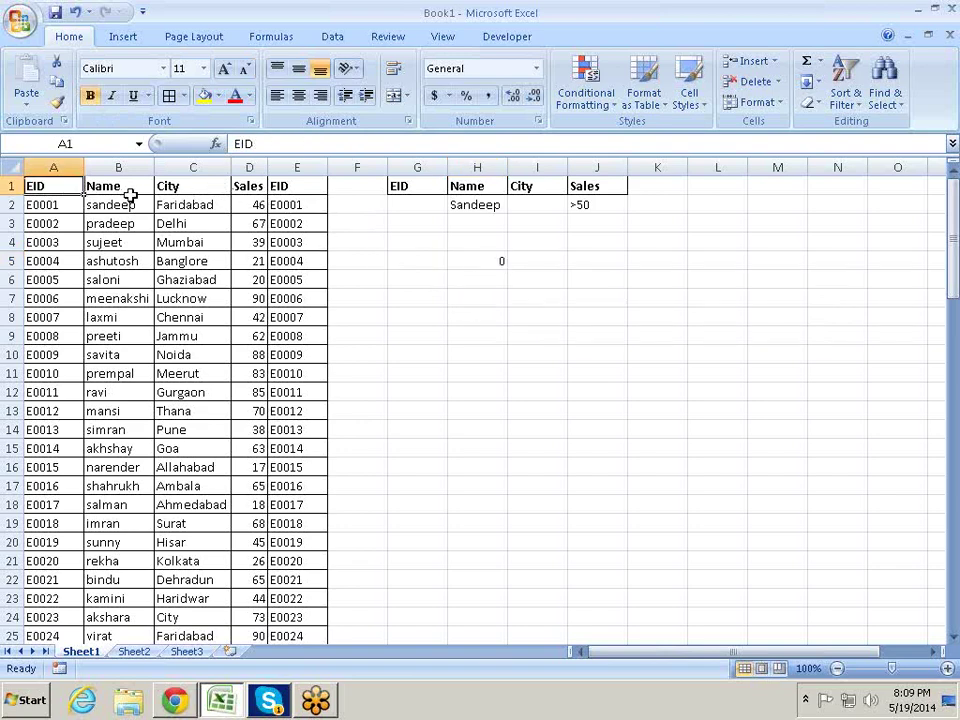
key(ctrl+shift+Right)
key(ctrl+shift+l)
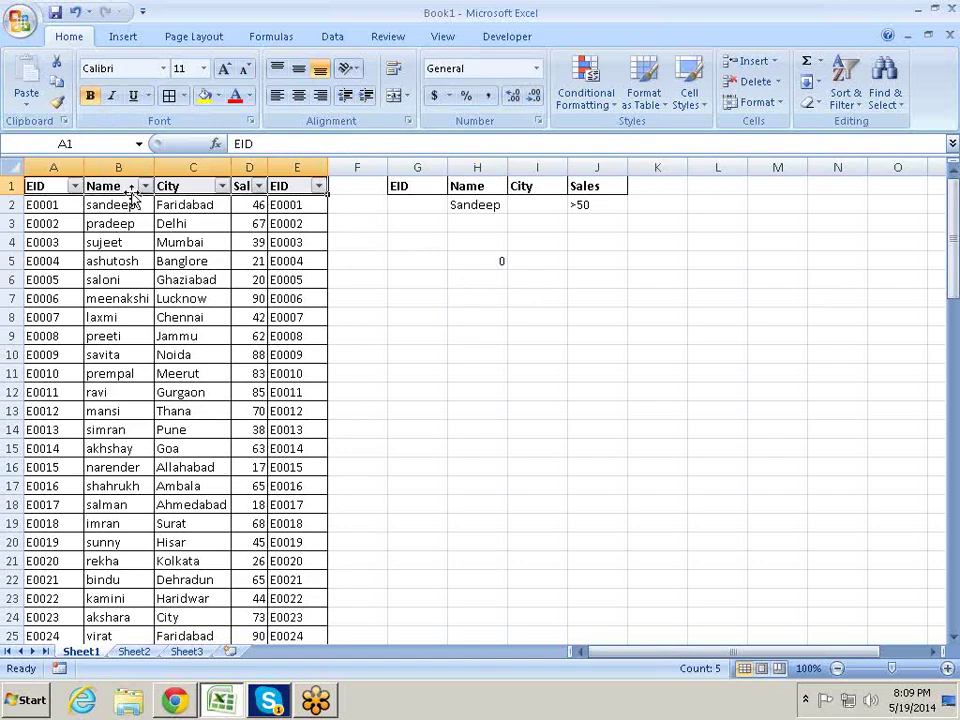
key(Right)
key(Right)
Delete the duplicate EID column E.
click(302, 167)
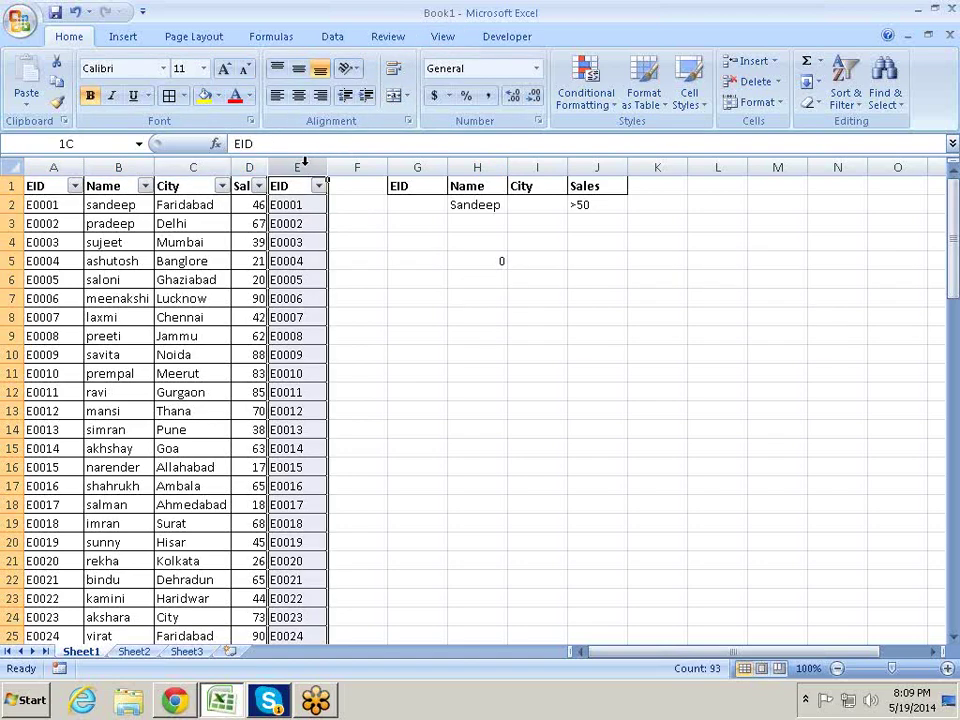
right_click(306, 167)
click(389, 286)
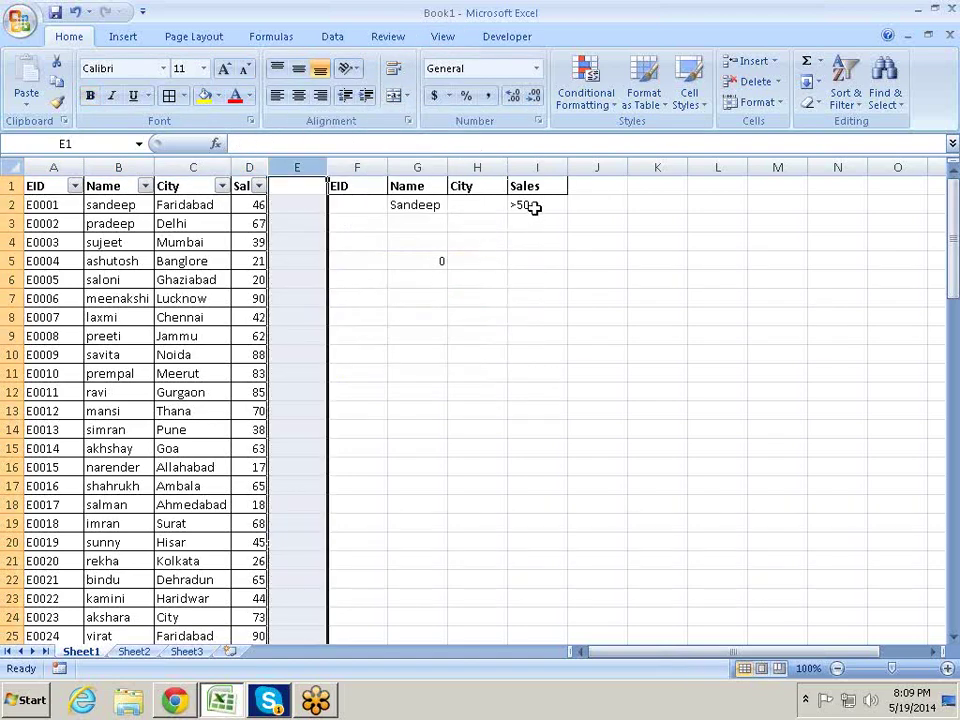
Change the Sales criterion in I2 from >50 to <50.
click(531, 206)
key(F2)
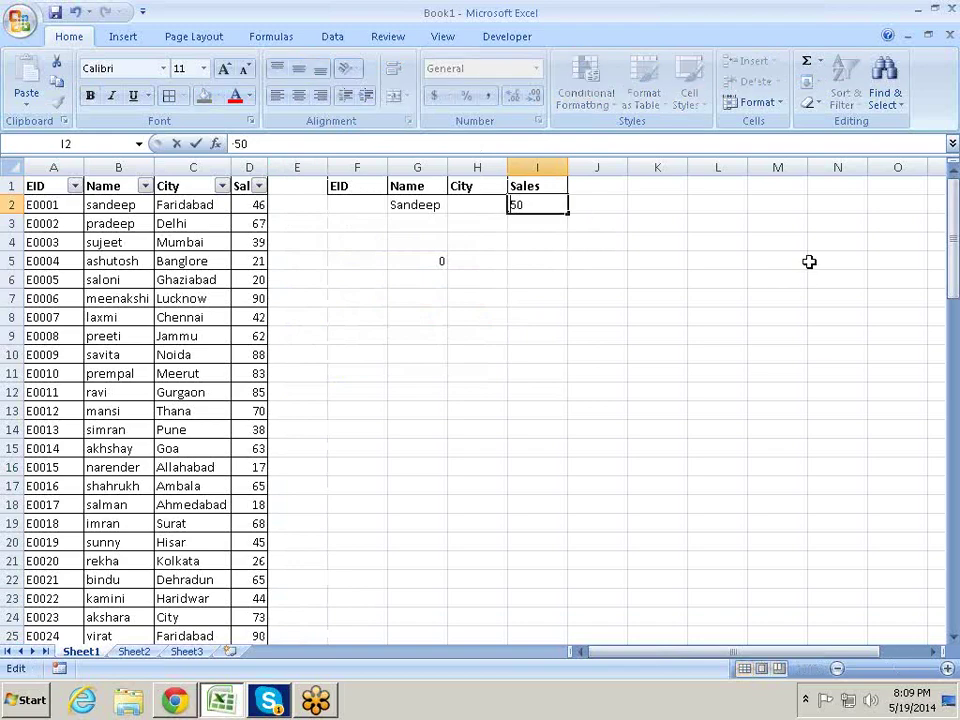
text(<)
key(Return)
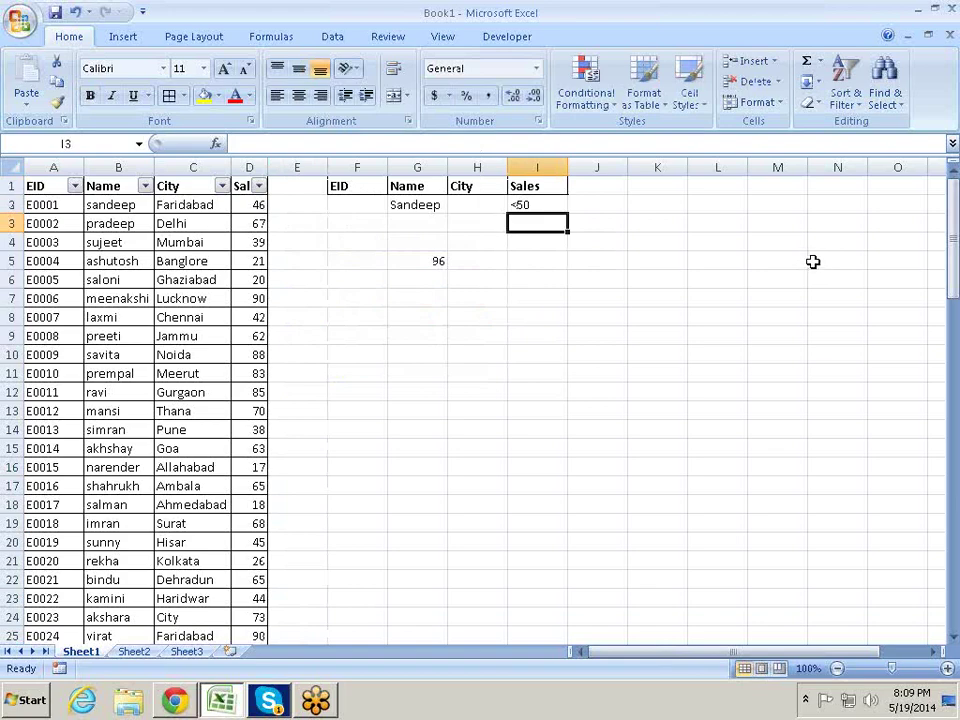
key(Left)
key(Left)
key(Left)
key(Left)
key(Left)
key(Up)
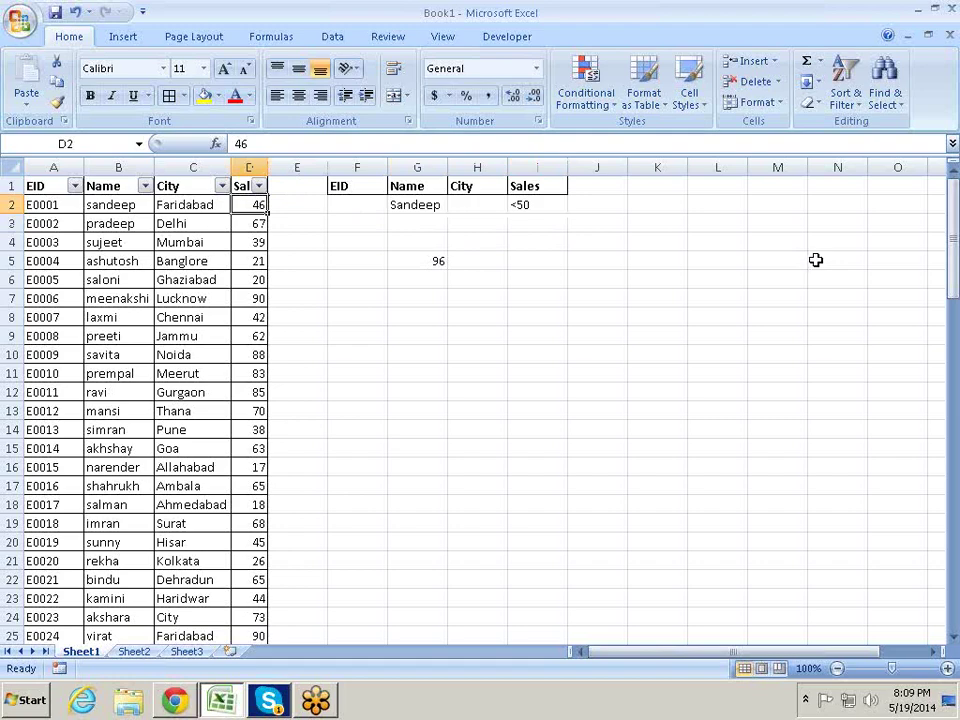
click(145, 186)
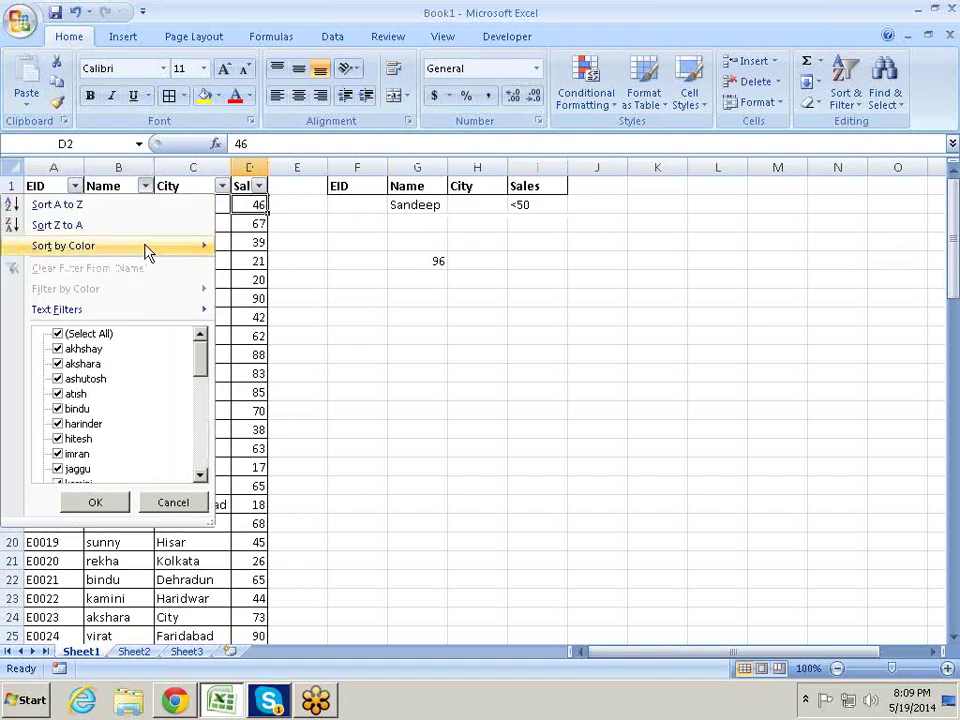
click(106, 349)
click(104, 336)
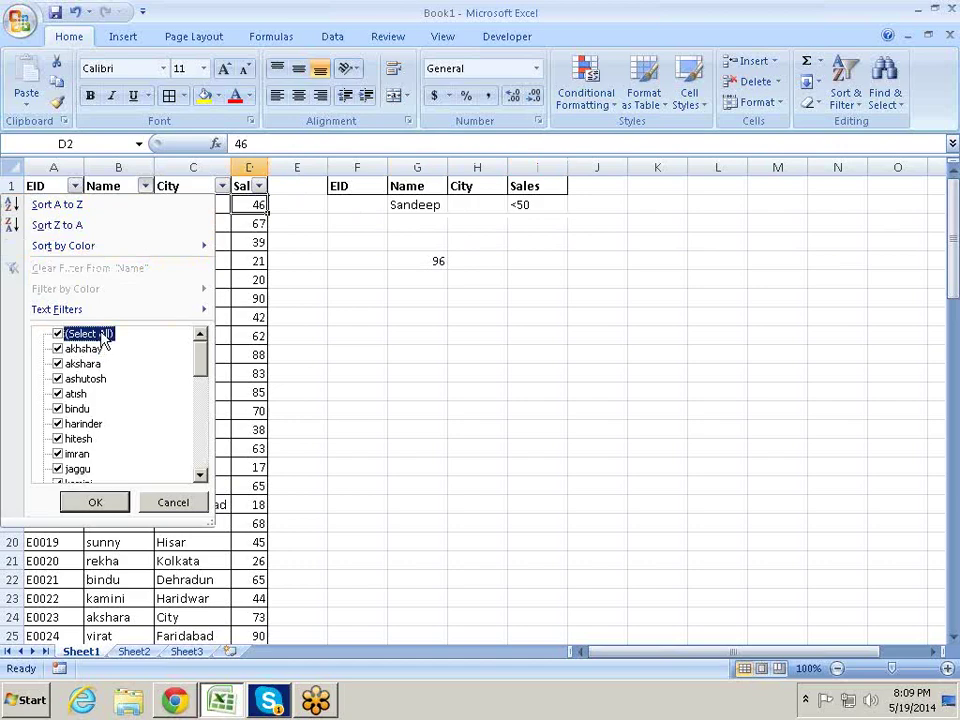
click(60, 338)
key(s)
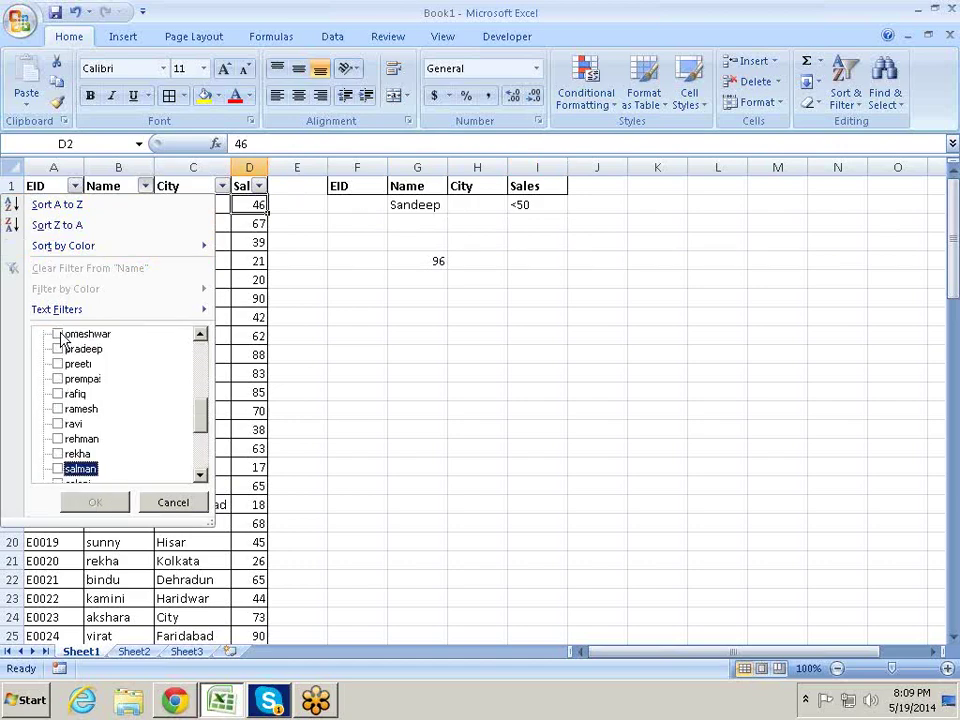
key(Down)
key(Down)
key(Down)
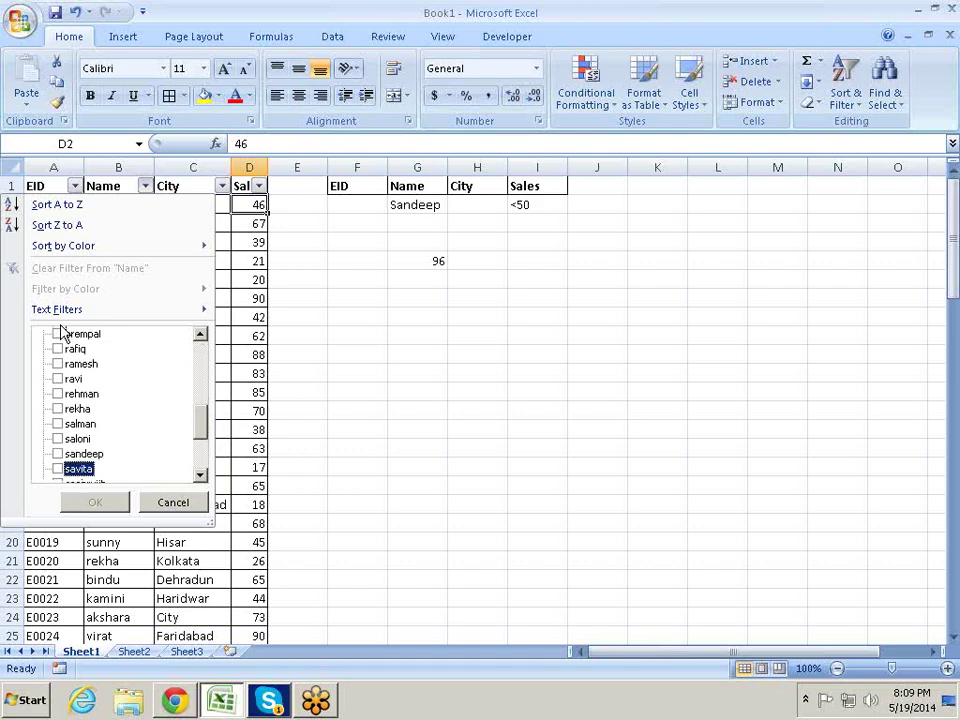
key(Up)
key(space)
key(Return)
key(Down)
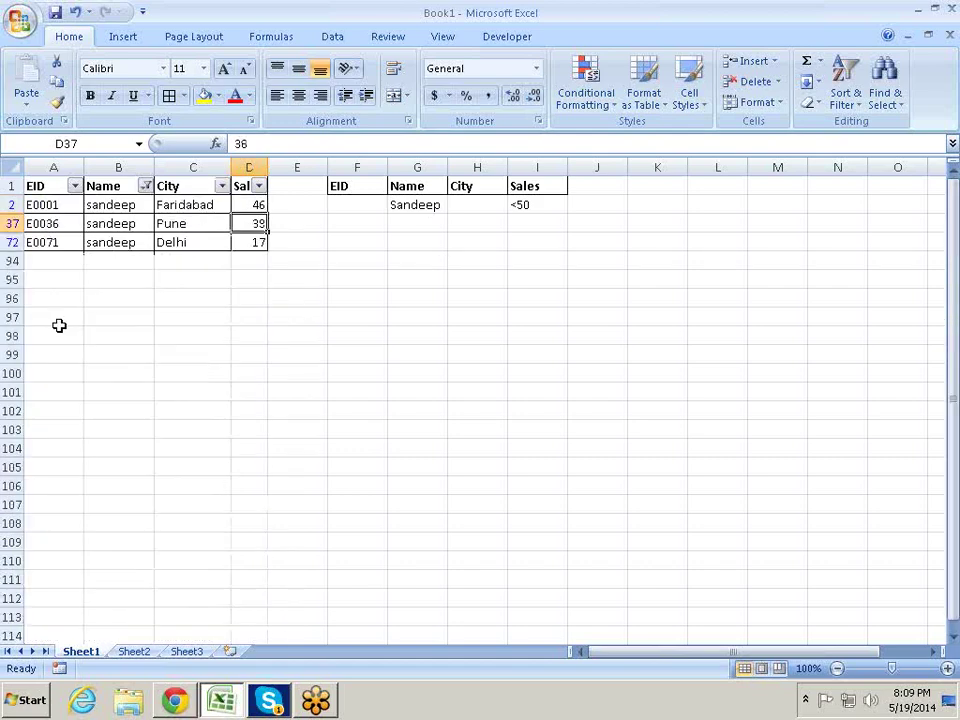
key(Up)
key(Down)
key(Down)
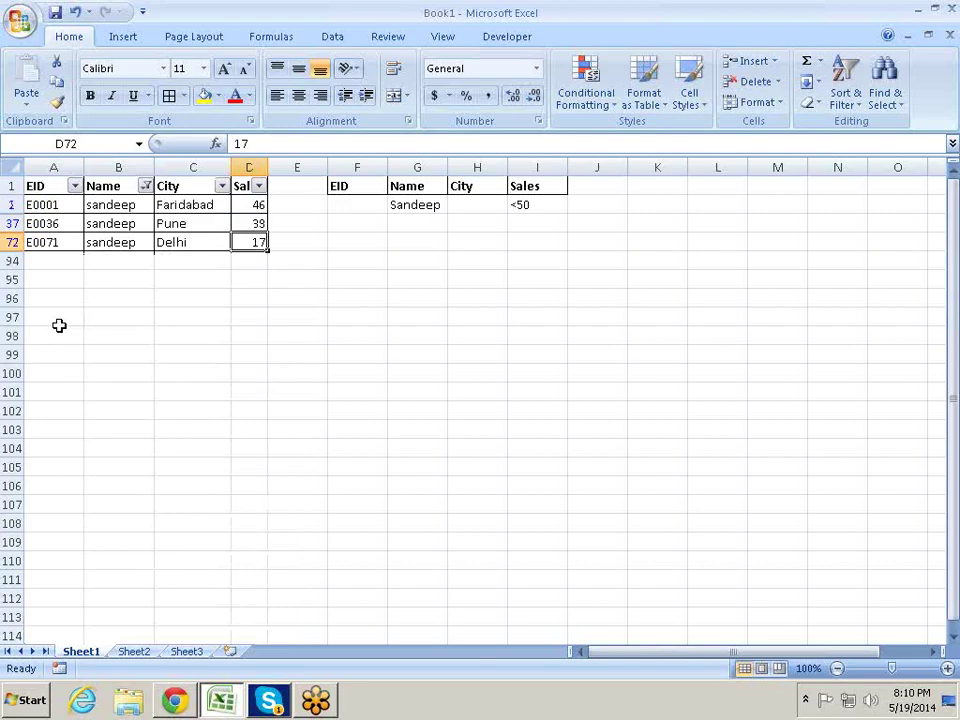
key(Up)
key(Up)
key(shift+Down)
key(shift+Down)
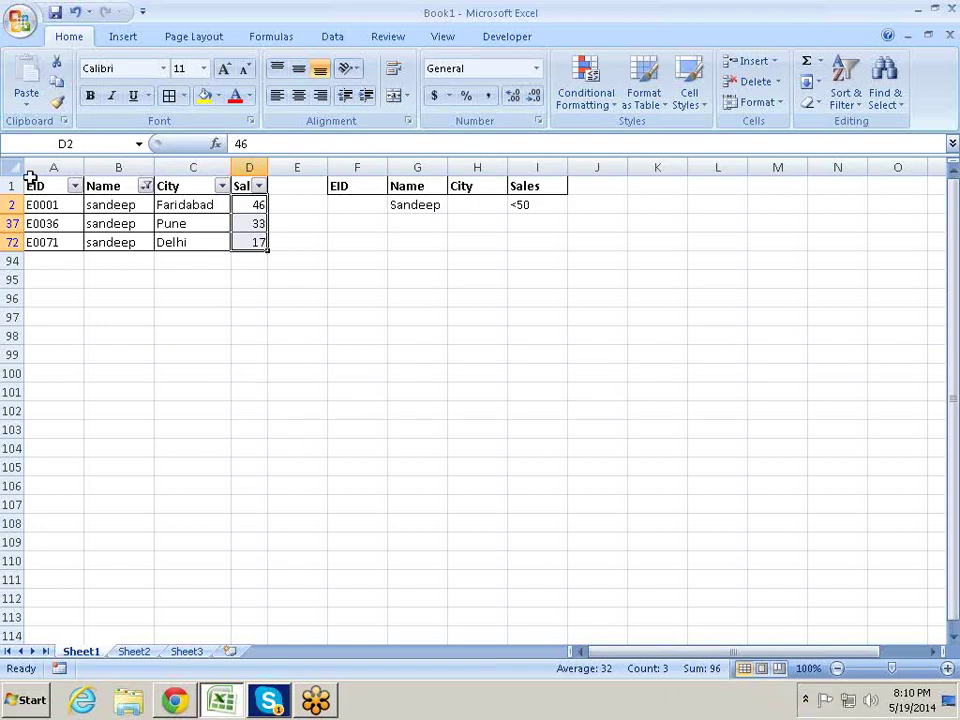
click(146, 186)
click(100, 334)
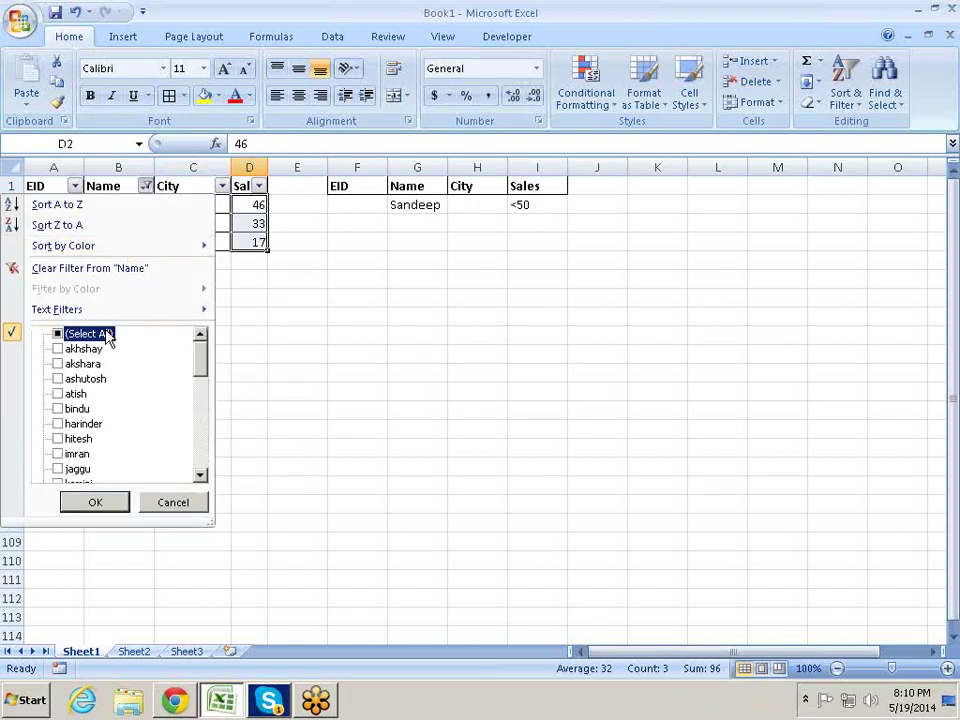
key(Return)
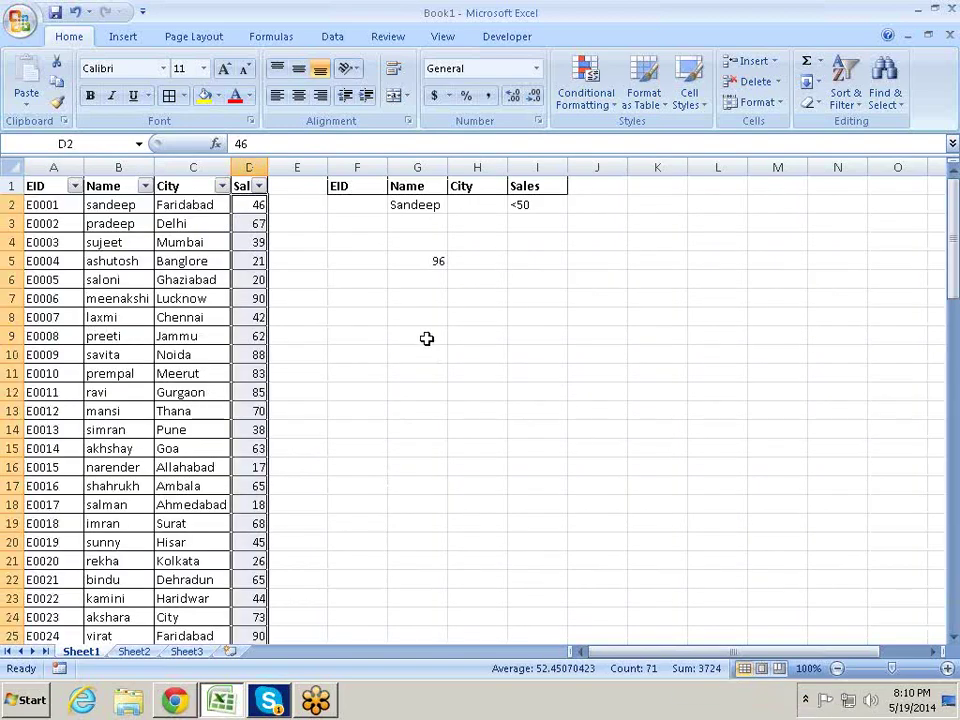
Copy the name pradeep from B3 into G3 below Sandeep.
click(436, 320)
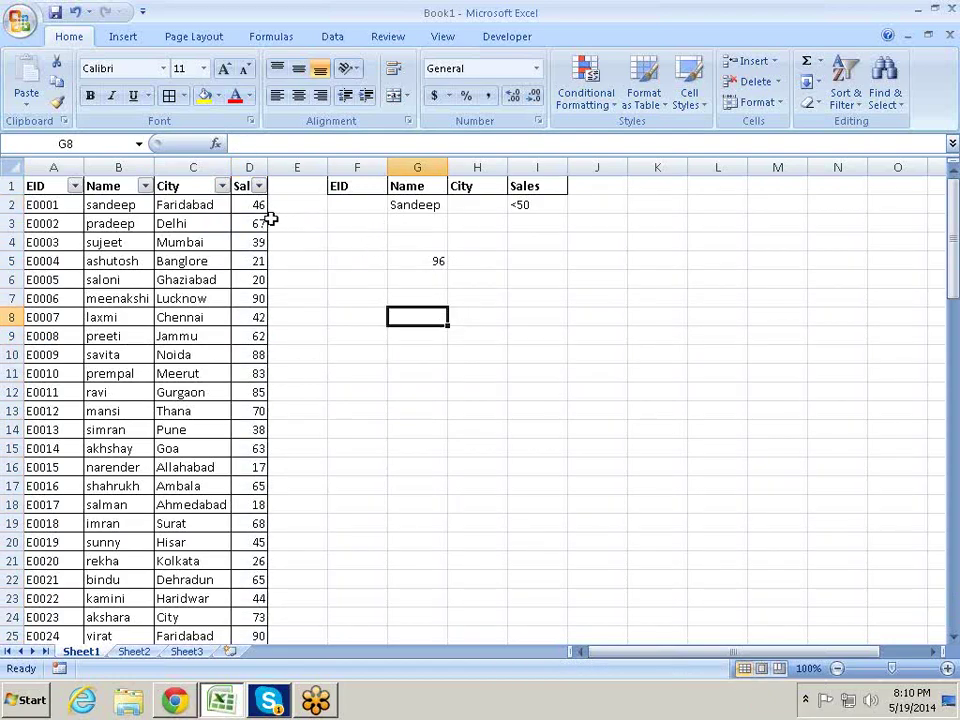
click(139, 222)
key(ctrl+c)
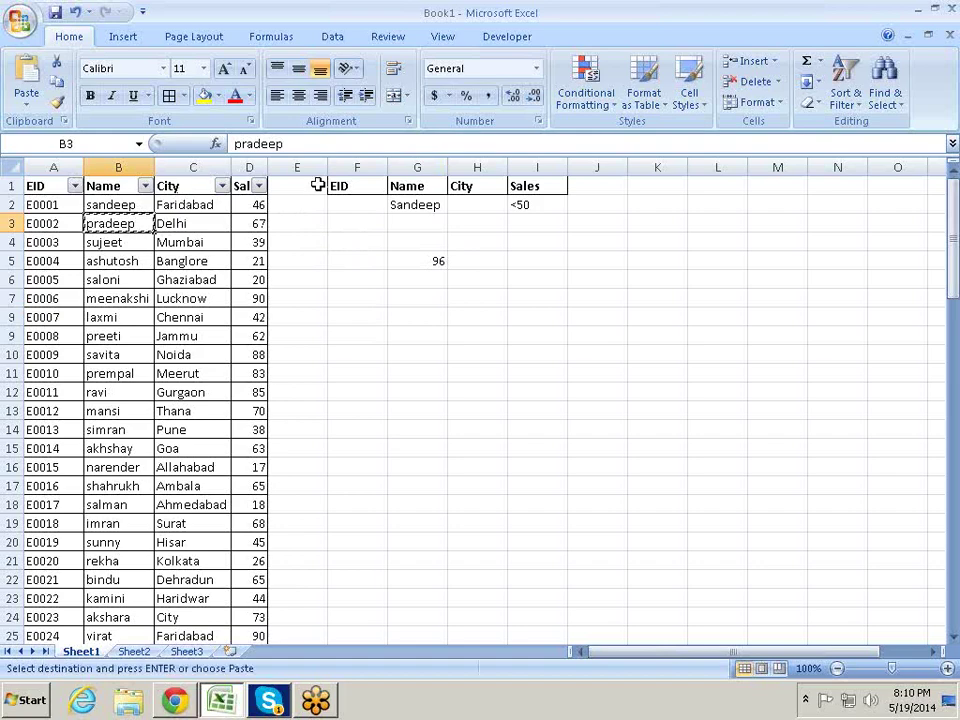
click(440, 223)
key(ctrl+v)
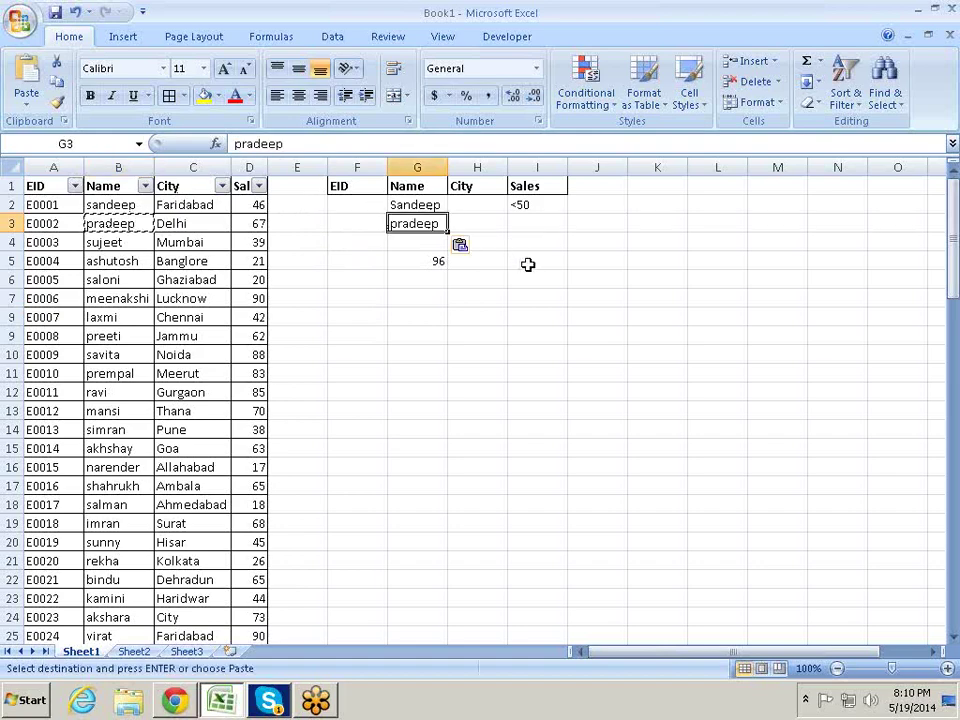
Extend the DSUM criteria range in G5 to G1:I3.
click(439, 258)
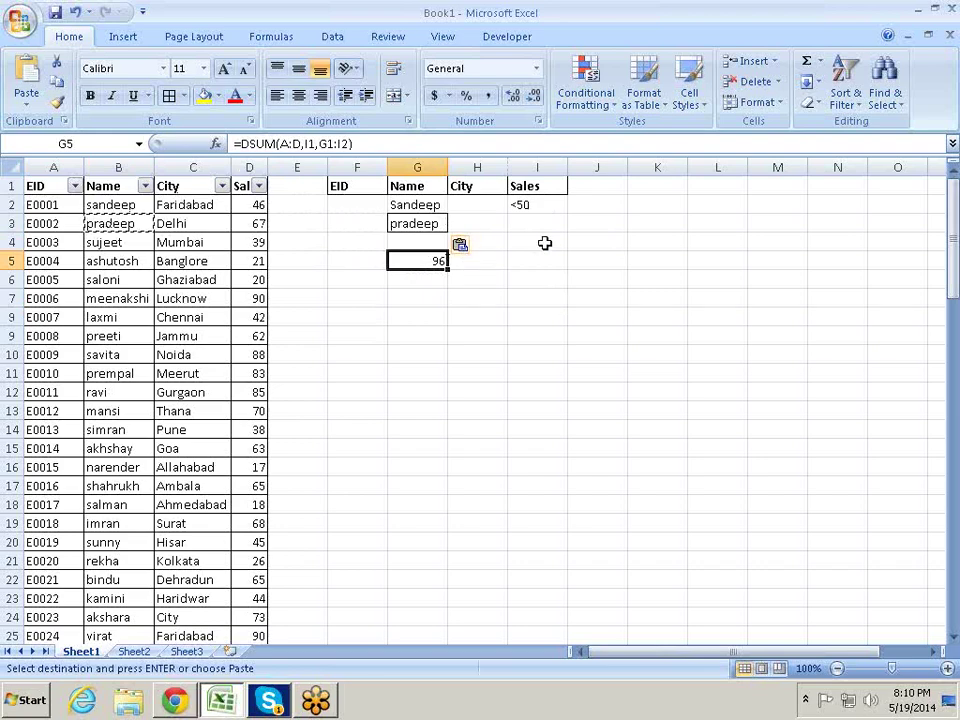
key(F2)
drag(567, 211, 567, 230)
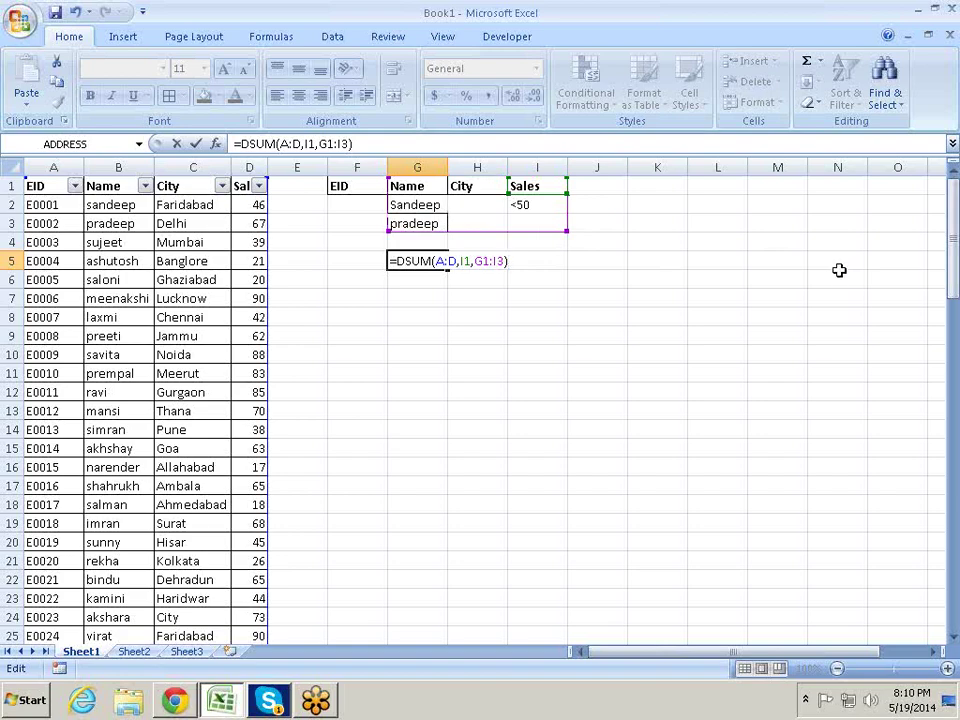
key(Return)
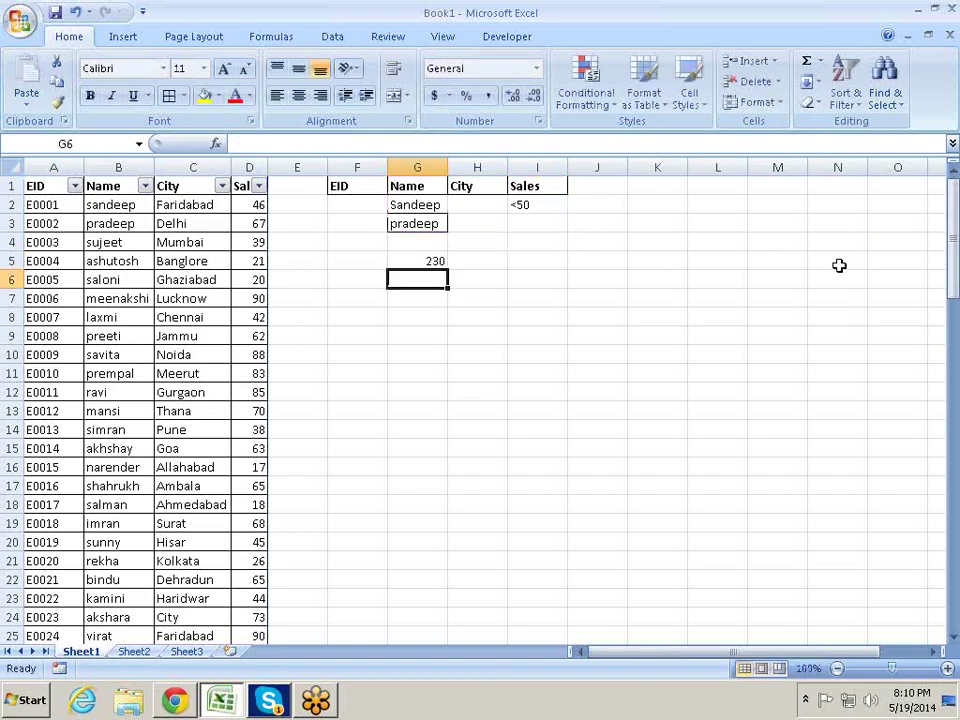
Filter the Name column to show only sandeep and pradeep.
click(146, 187)
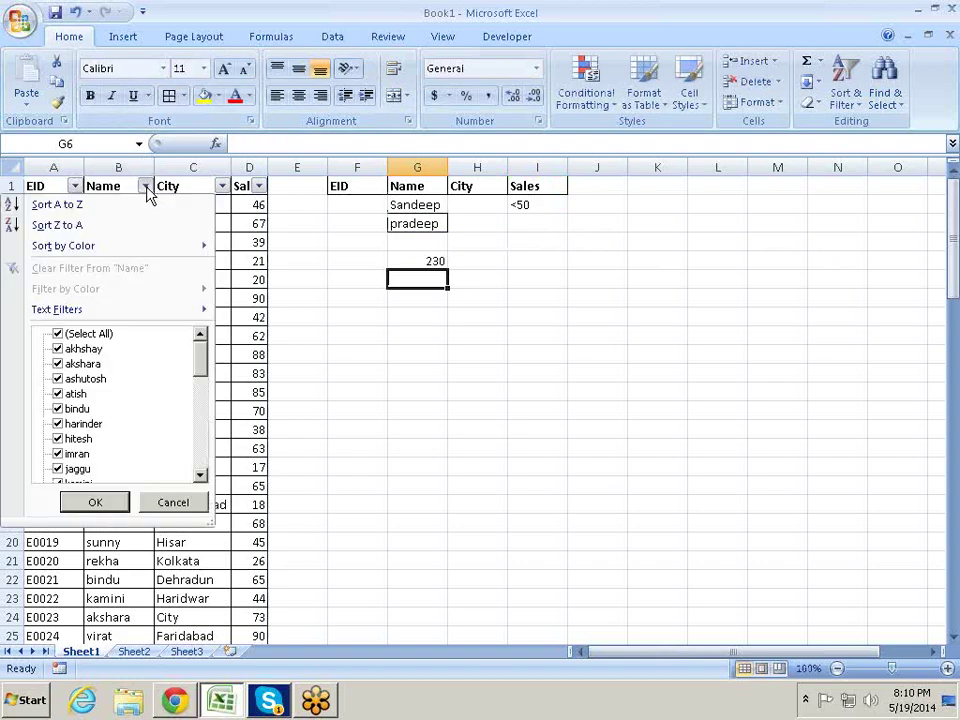
click(108, 335)
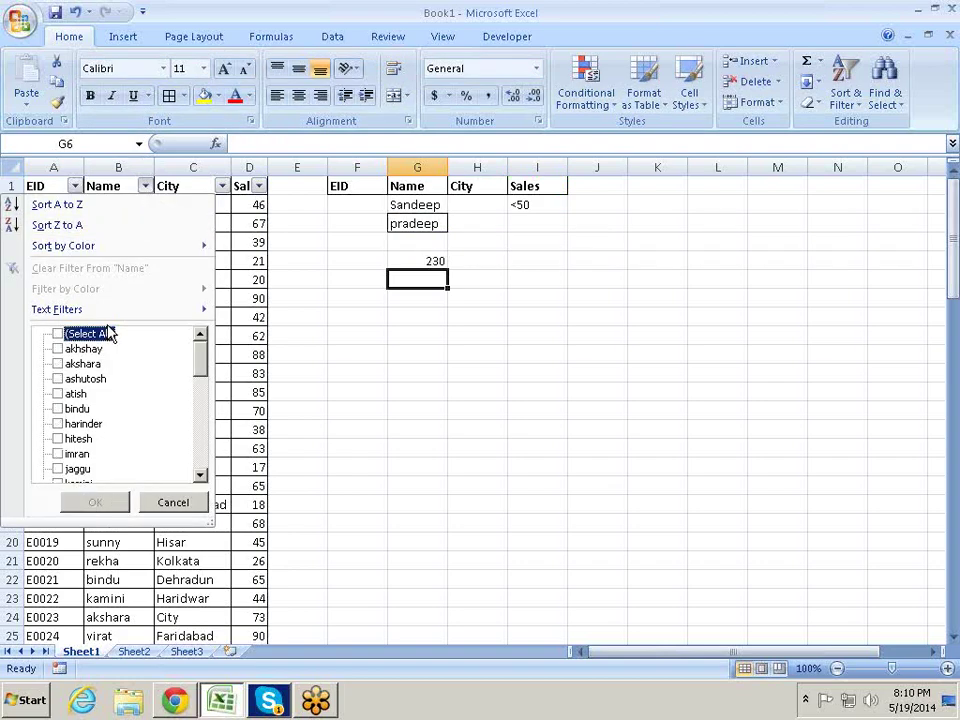
key(s)
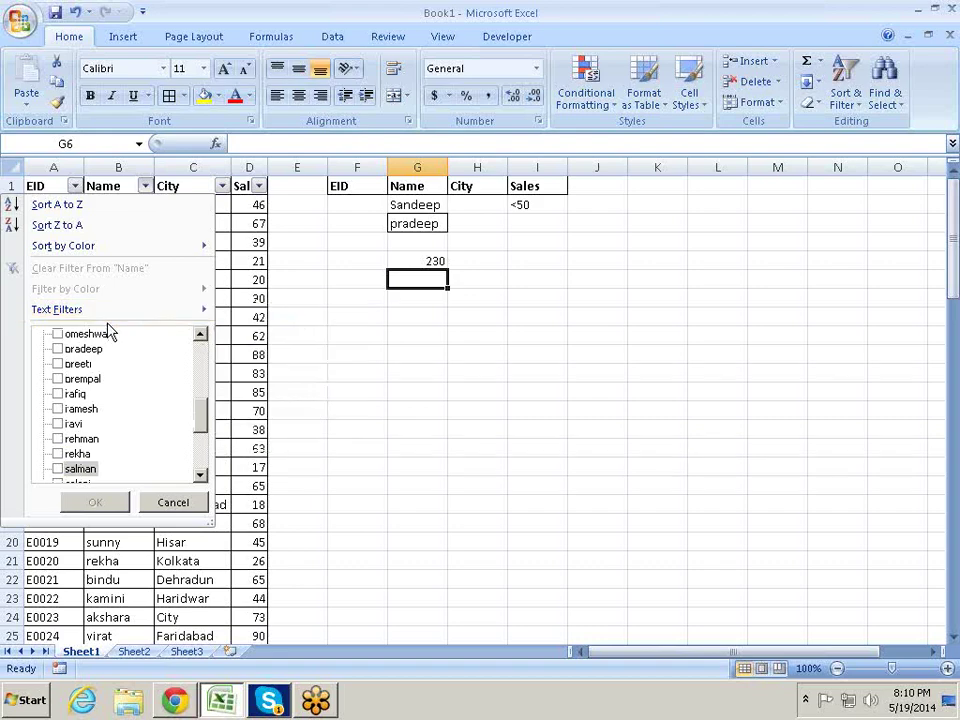
click(84, 455)
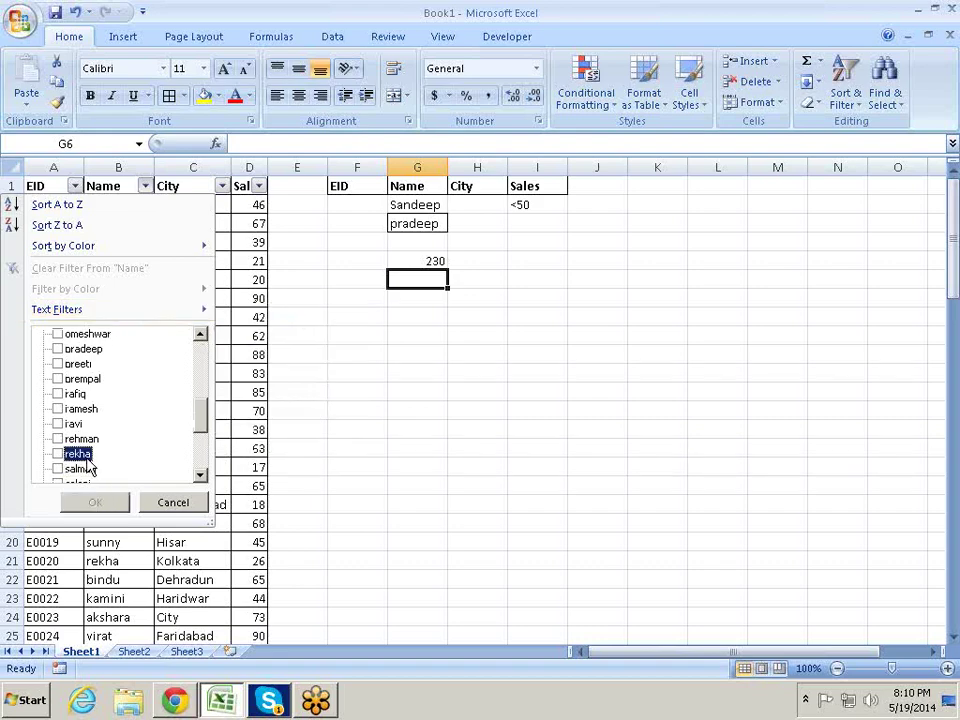
click(88, 467)
scroll(88, 462, down, 1)
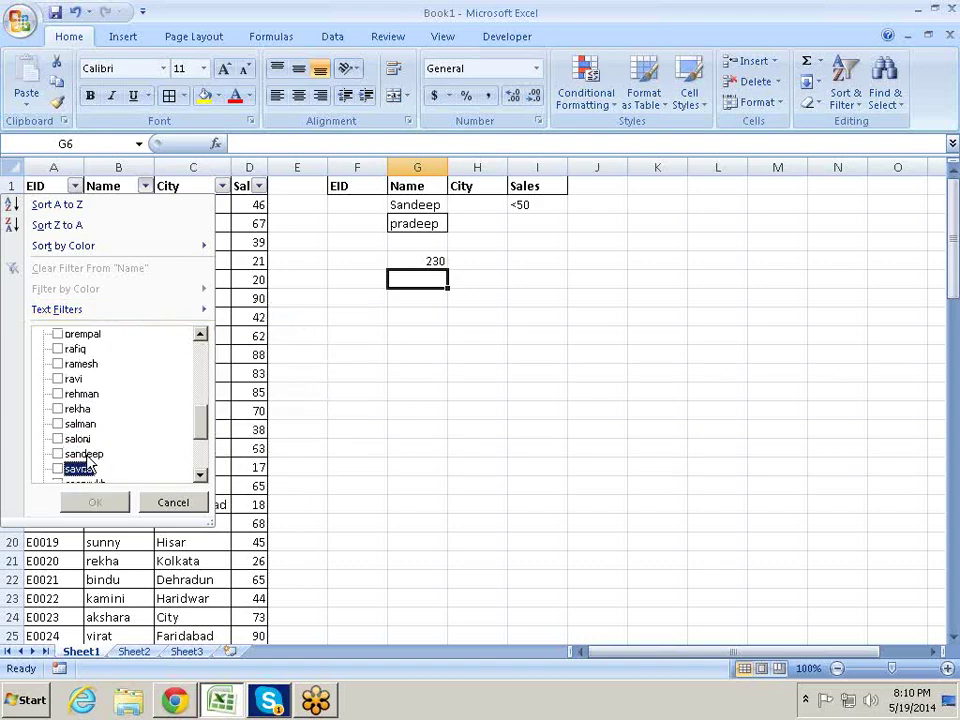
click(88, 462)
scroll(89, 462, up, 1)
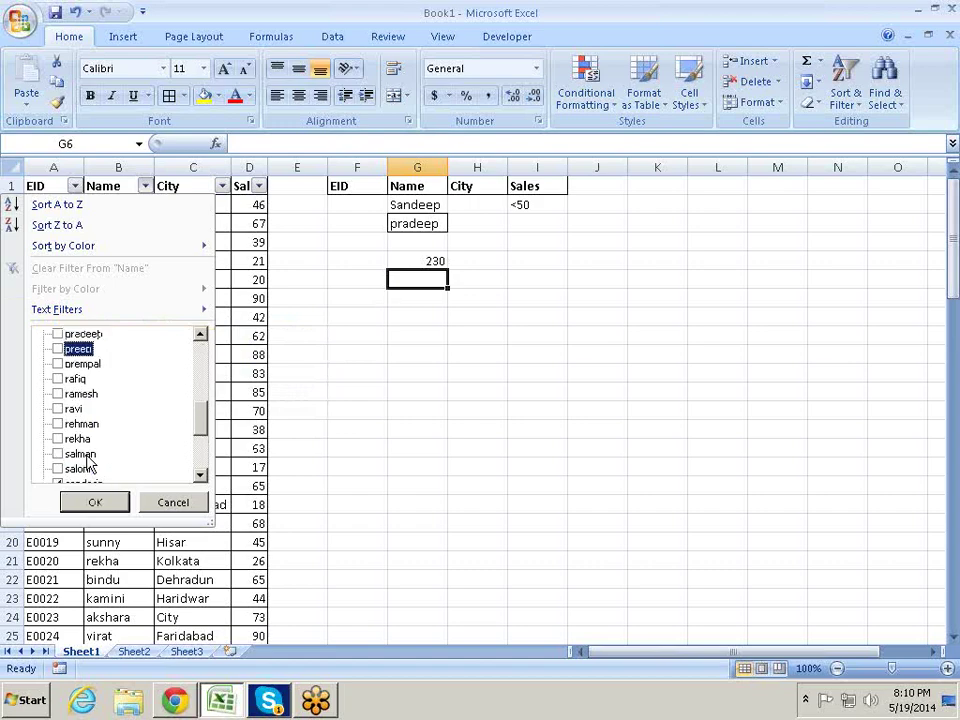
key(Return)
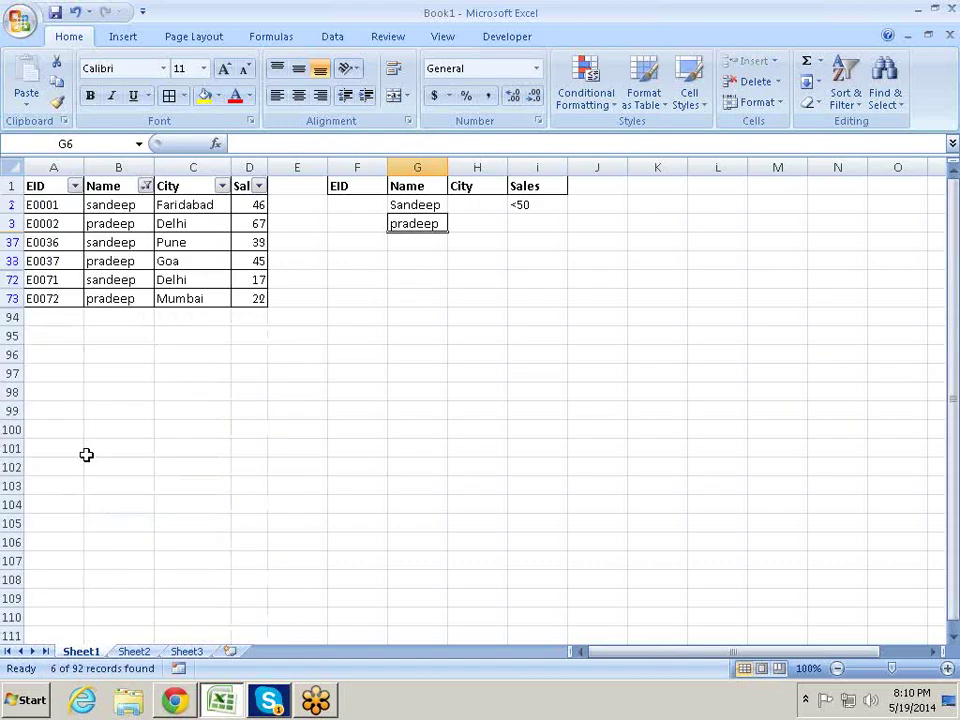
Select the filtered Sales values from D2 to read their sum of 230.
key(Down)
key(Left)
key(Left)
key(Left)
key(Up)
key(Up)
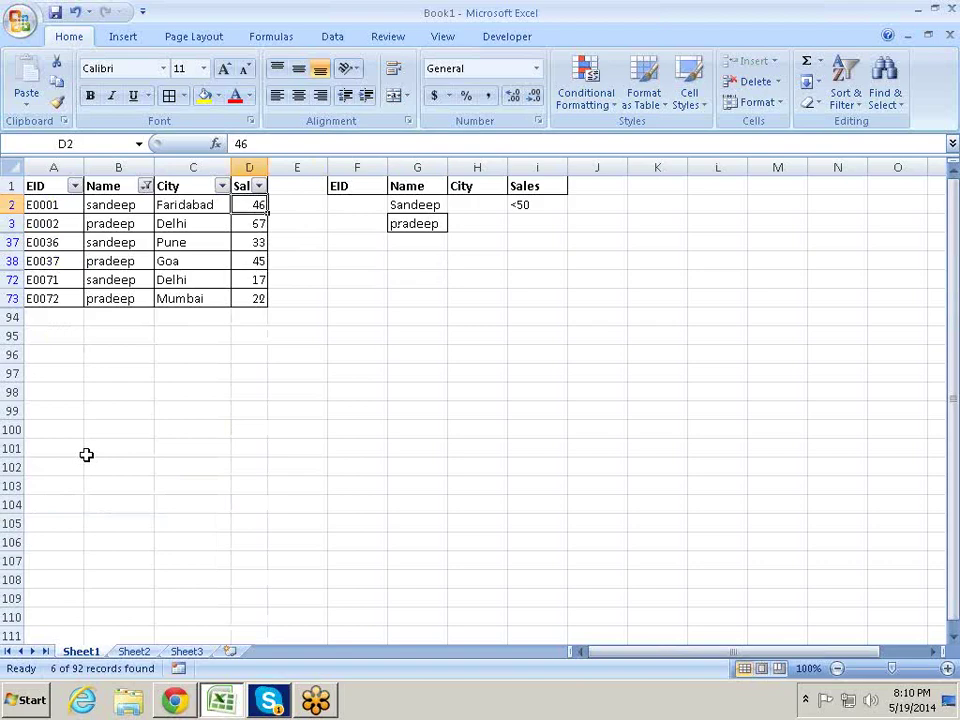
key(shift+Down)
key(shift+Down)
key(shift+Down)
key(shift+Down)
key(shift+Down)
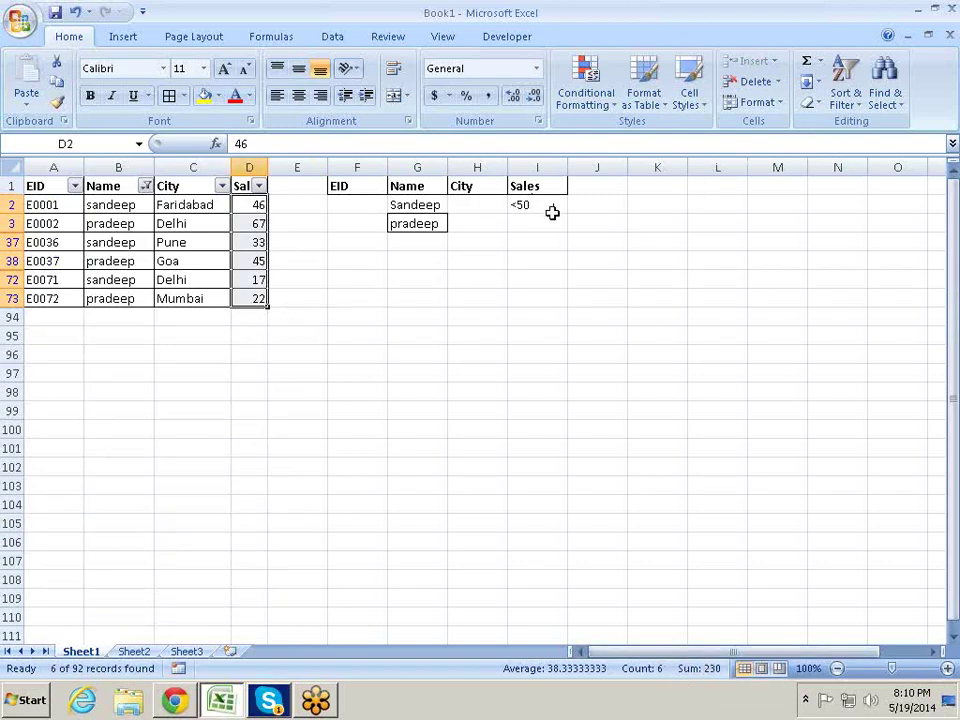
Begin a Sales criterion for pradeep, then abandon the unfinished entry.
key(Down)
click(254, 263)
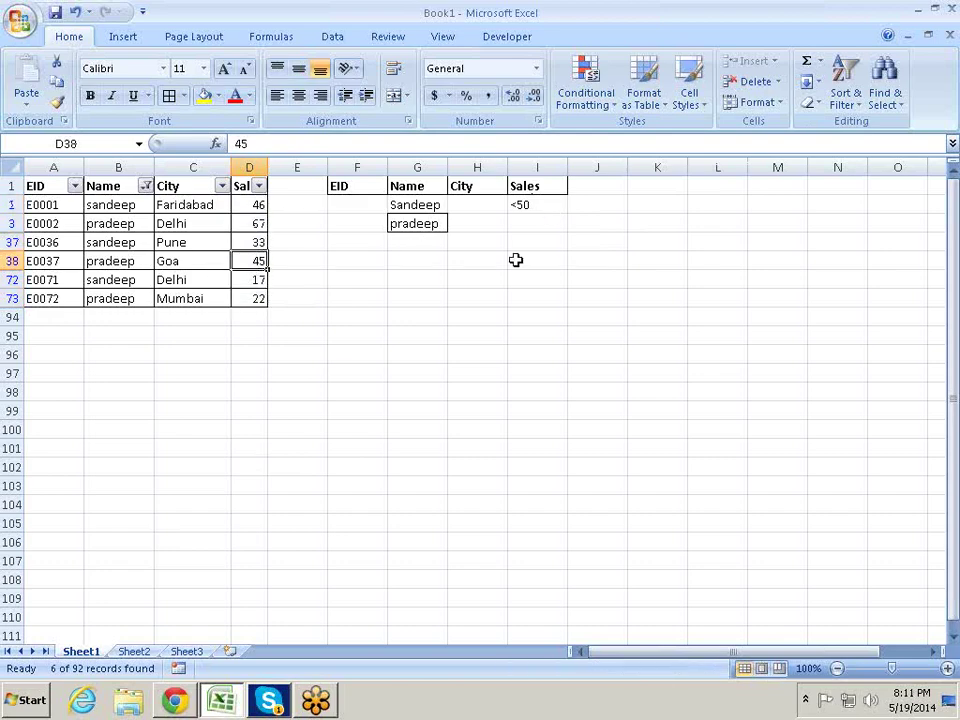
click(534, 227)
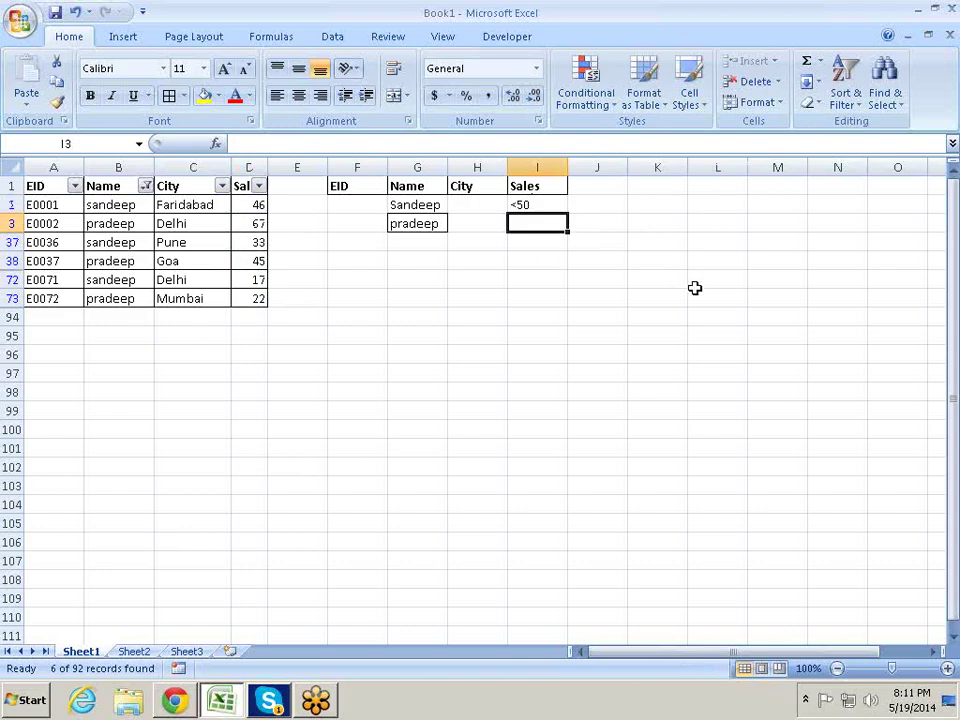
text(>)
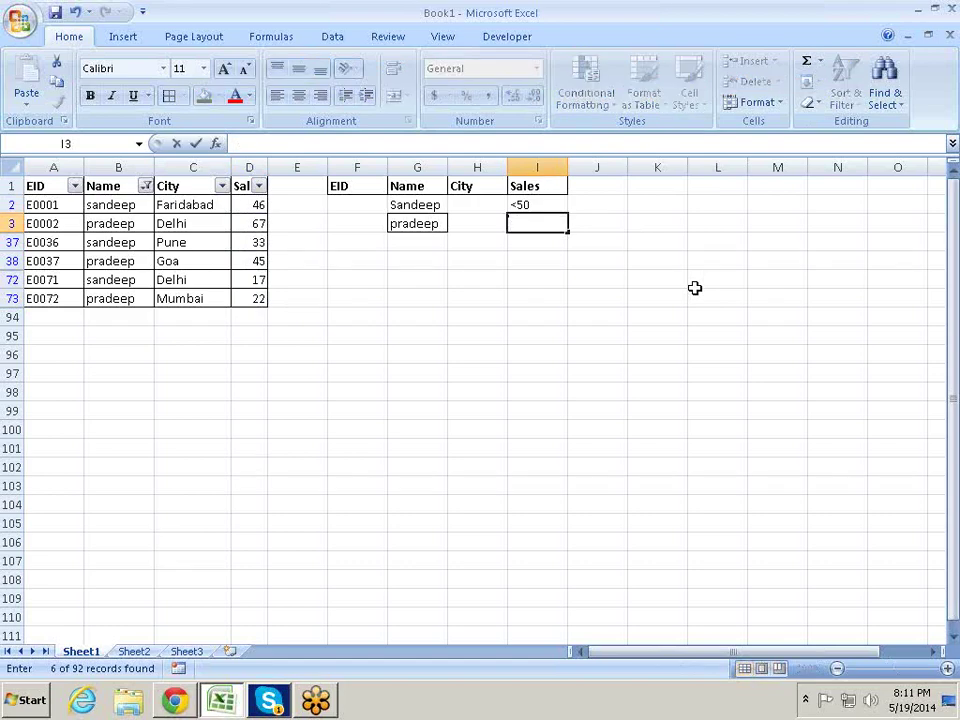
key(Return)
key(Up)
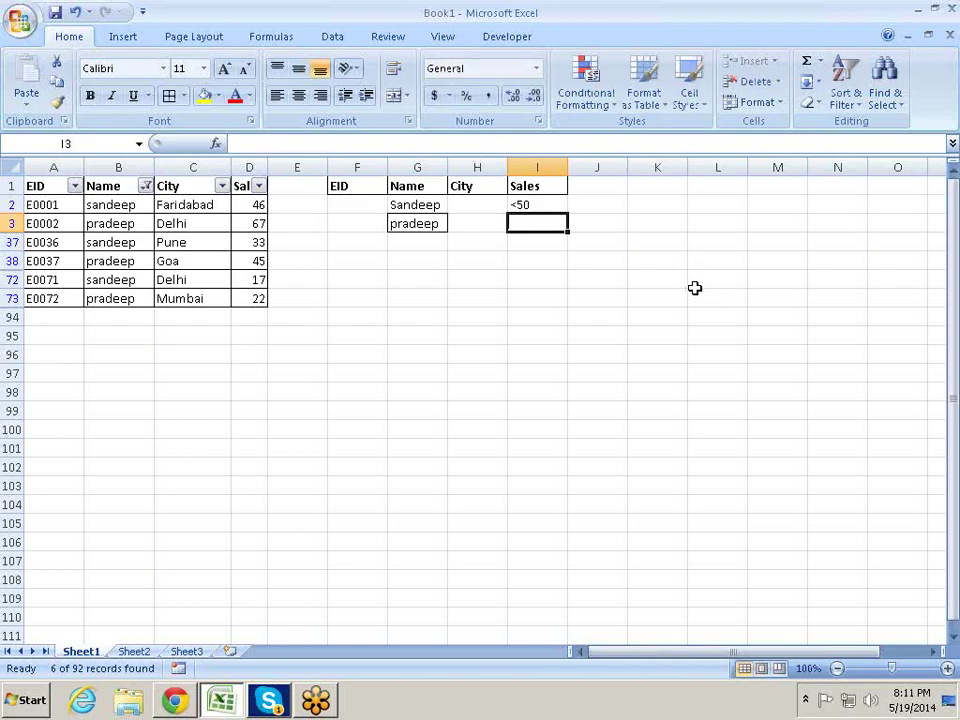
Select the visible Sales figures to see their sum and review the filtered Name entries.
key(Left)
key(Left)
key(Left)
key(Left)
key(Left)
key(Up)
key(ctrl+shift+Down)
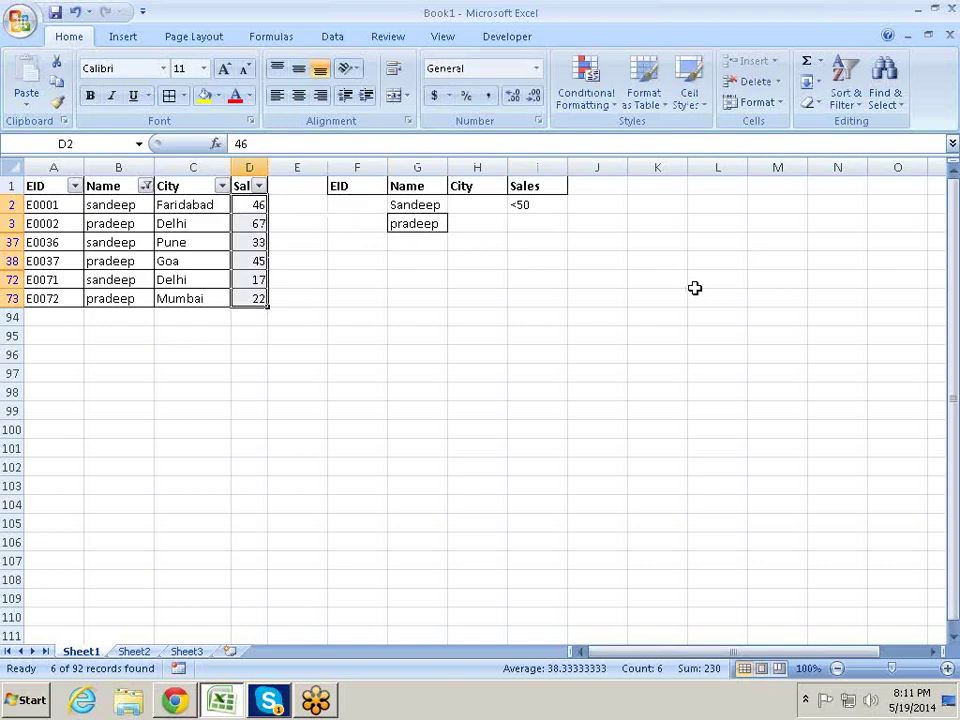
key(Right)
key(Right)
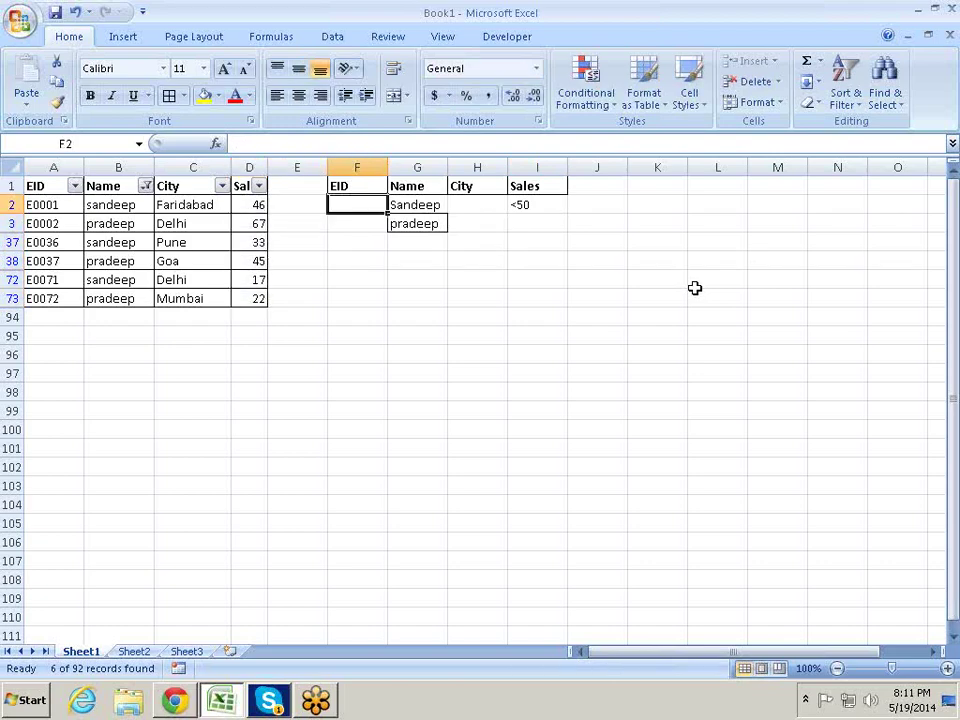
key(Right)
key(Down)
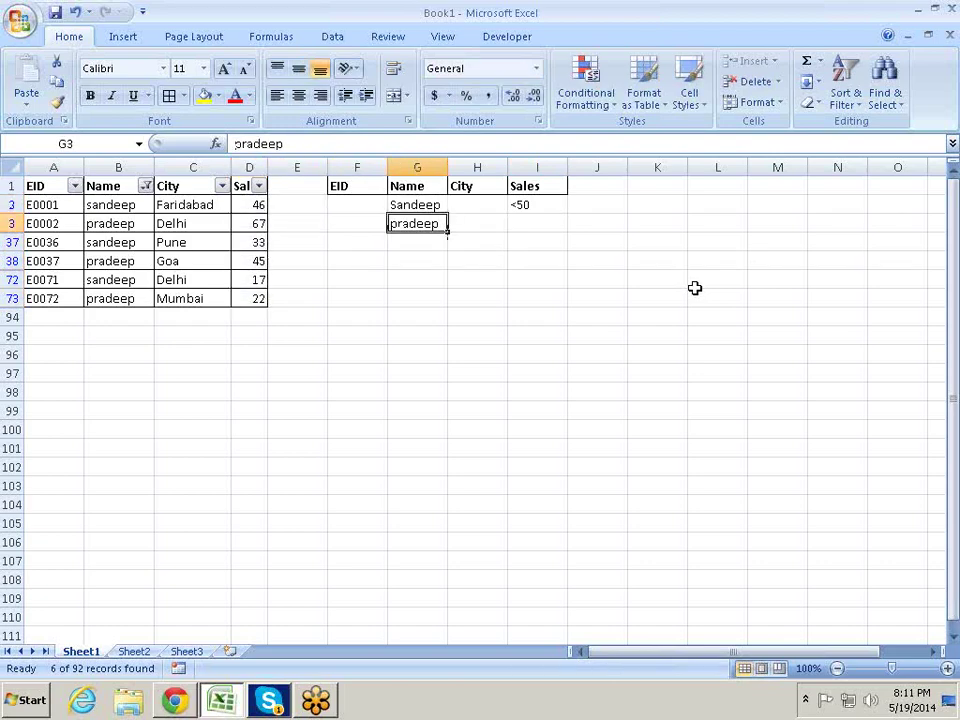
key(Left)
key(Left)
key(Left)
key(Left)
key(Left)
key(Down)
key(Down)
key(Down)
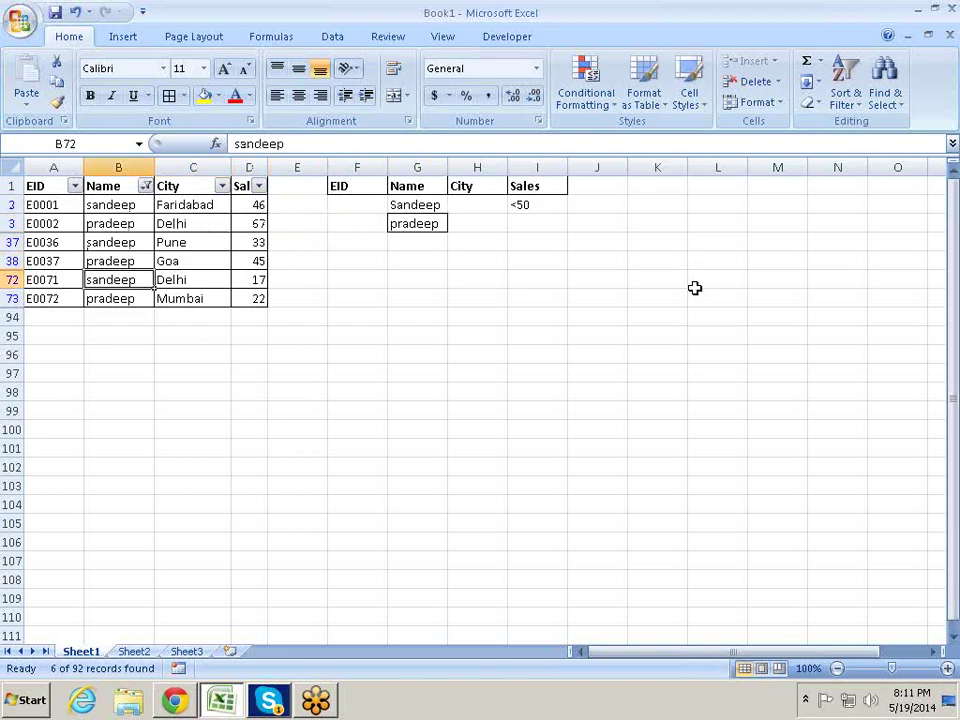
key(Up)
key(Up)
key(Up)
key(Up)
key(Right)
key(Right)
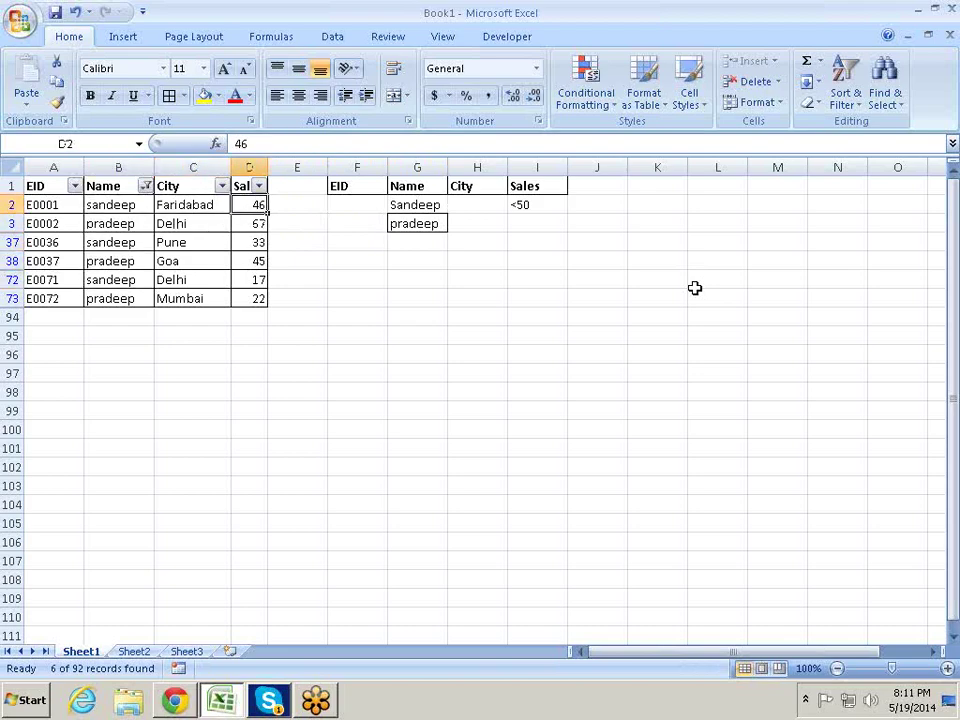
key(Down)
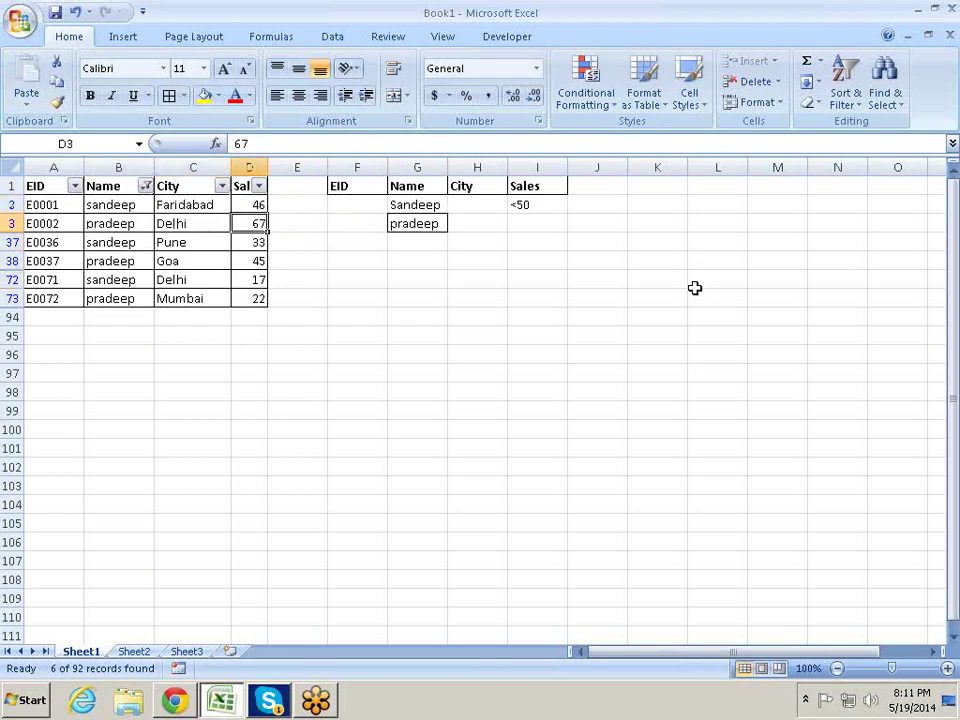
key(Up)
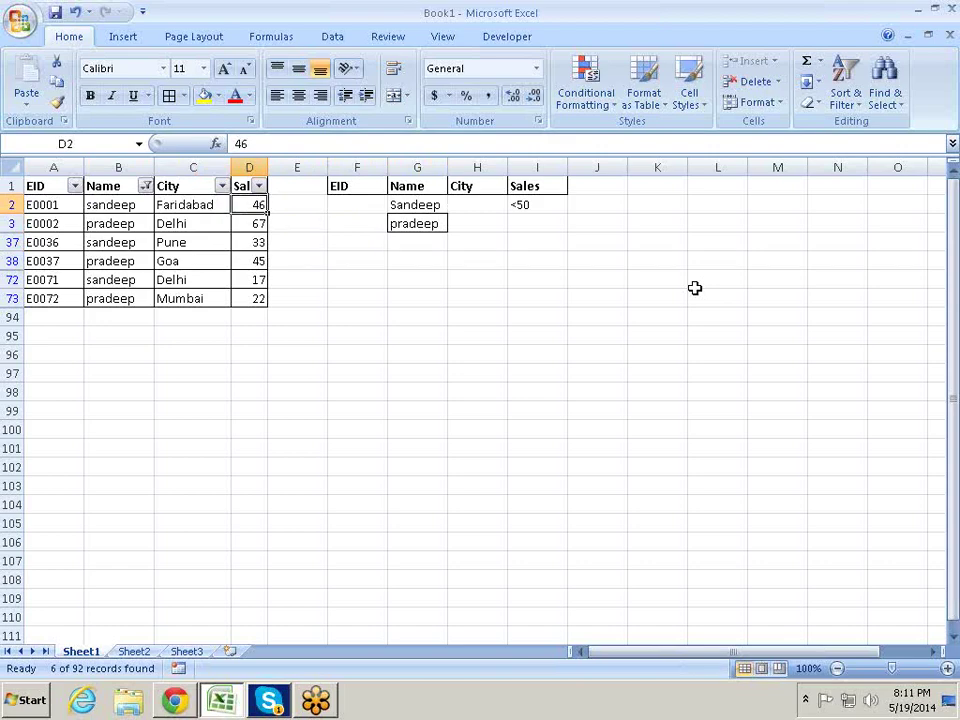
key(ctrl+shift+Down)
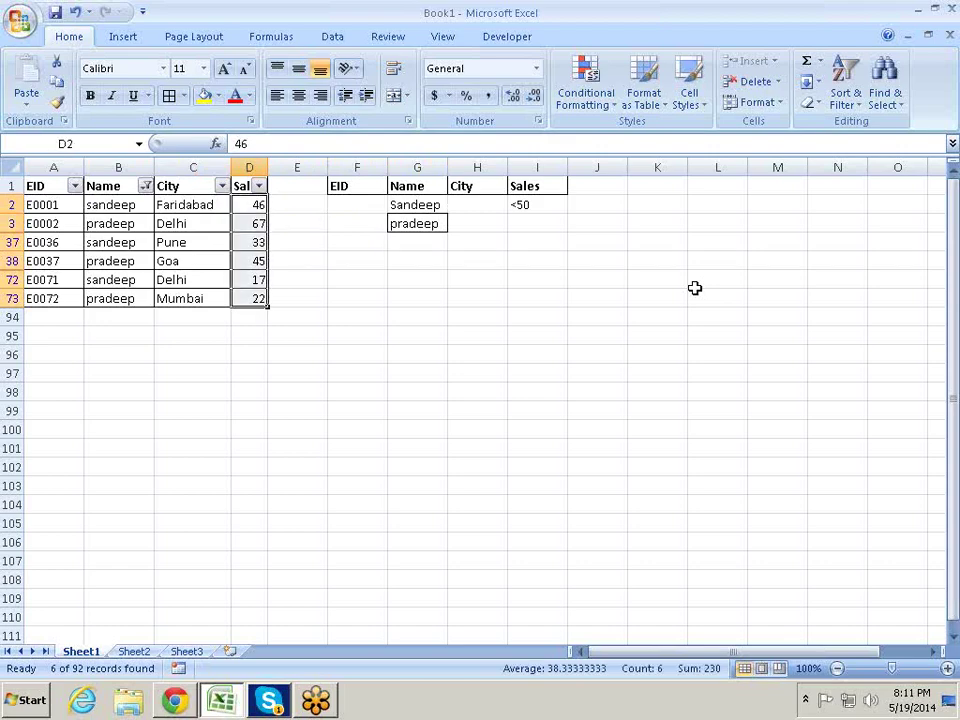
Enter >50 as pradeep's Sales criterion in I3.
key(Right)
key(Right)
key(Right)
key(Down)
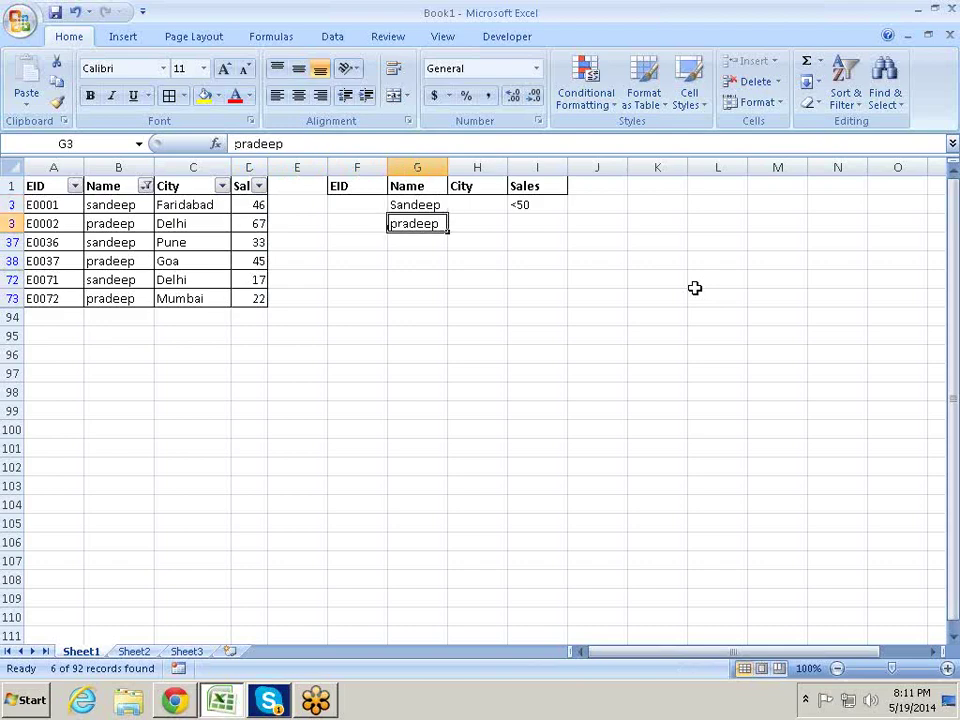
key(Right)
key(Right)
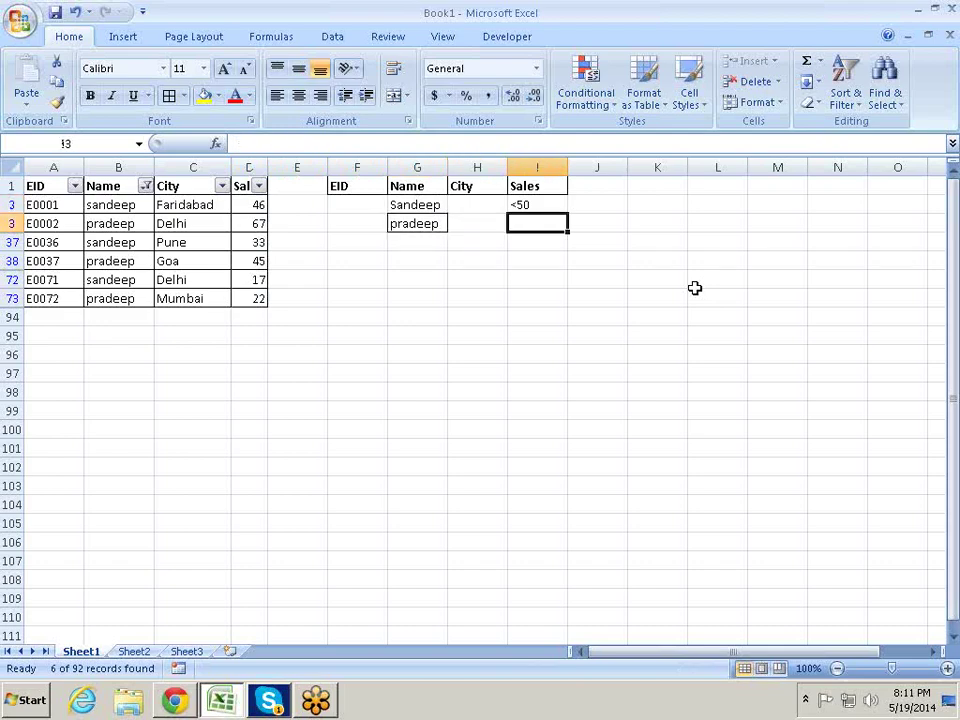
key(Left)
key(Left)
key(Left)
key(Left)
key(Left)
key(Down)
key(Down)
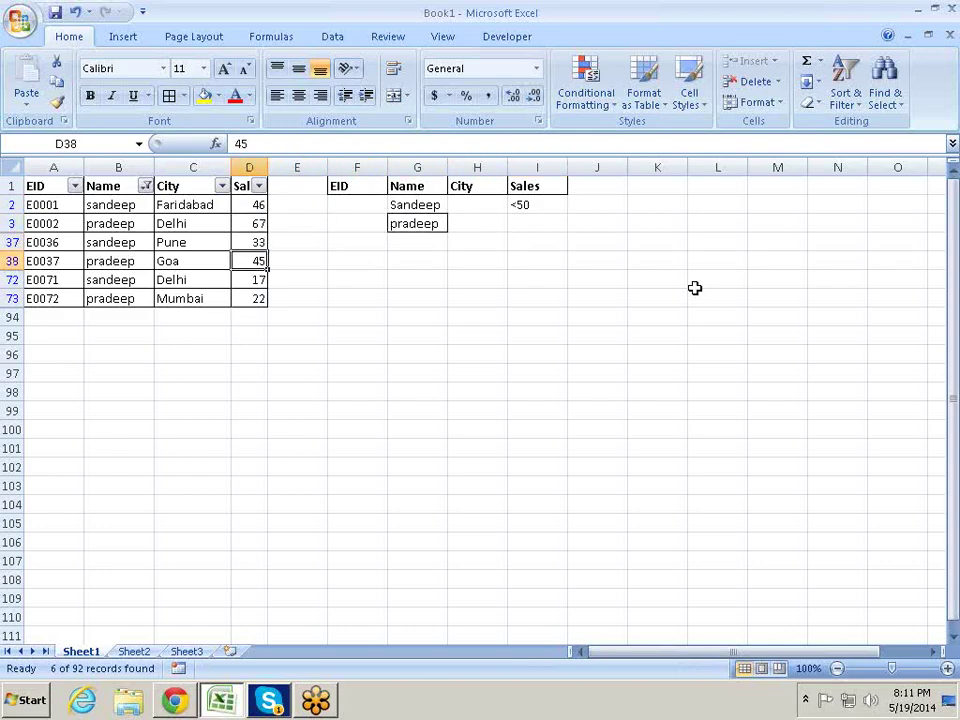
key(Down)
key(Up)
key(Up)
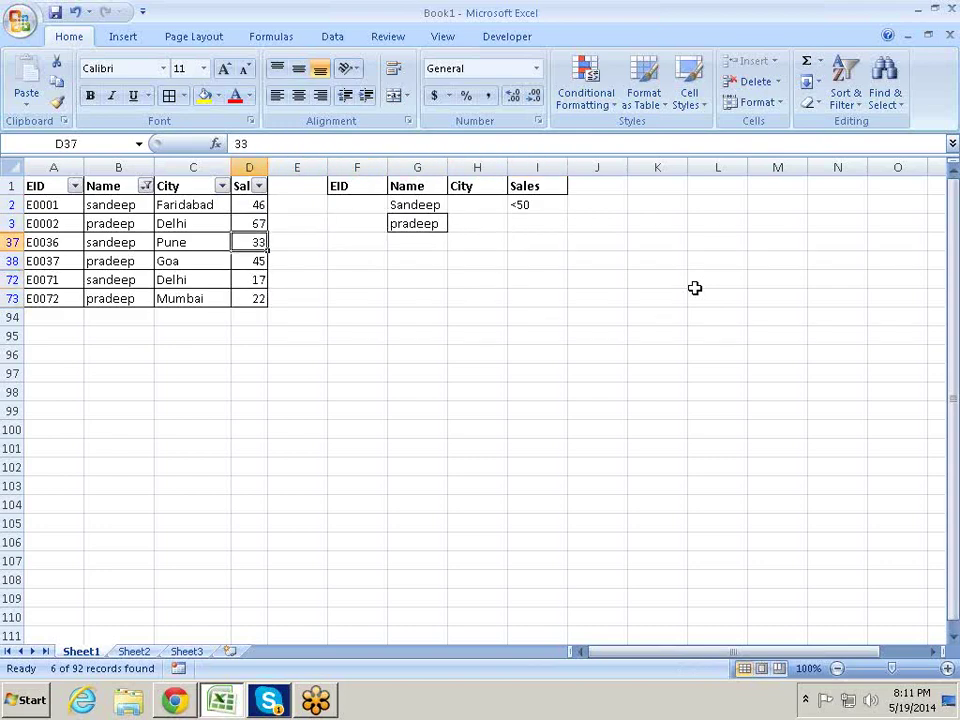
key(Right)
key(Right)
key(Up)
key(Right)
key(Right)
key(Right)
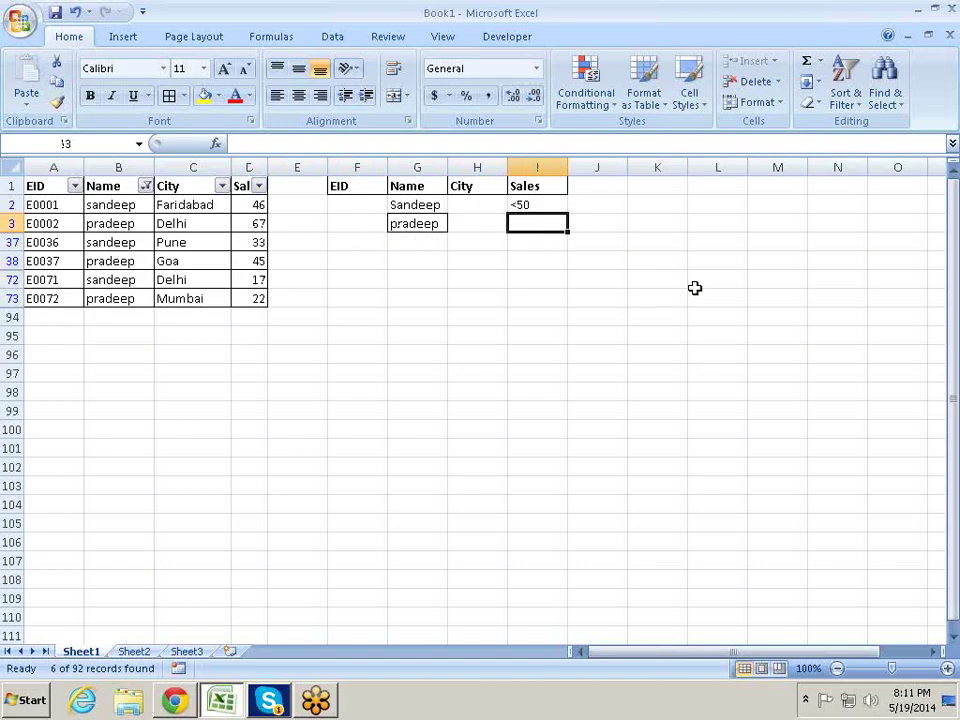
text(>50)
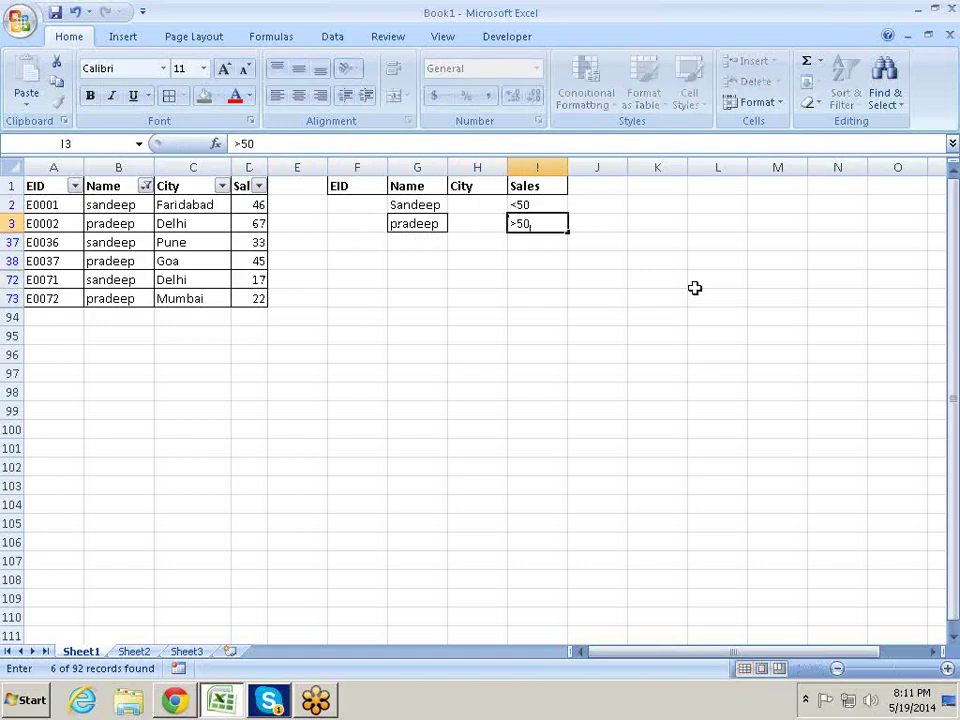
key(Return)
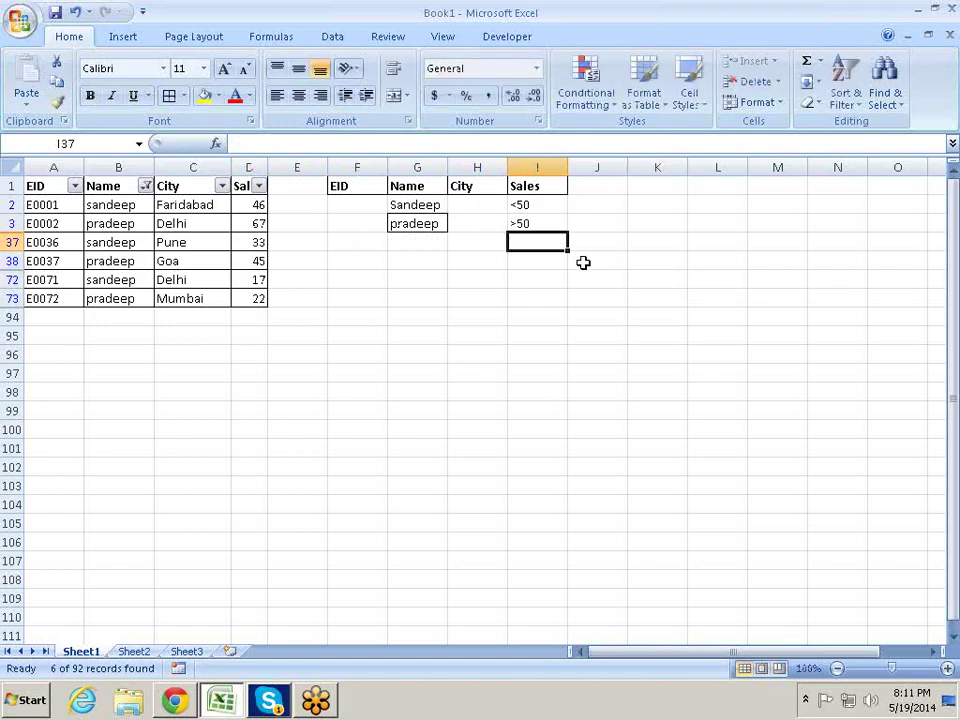
Check pradeep's 67 sales value and the total of the selected Sales figures.
click(258, 224)
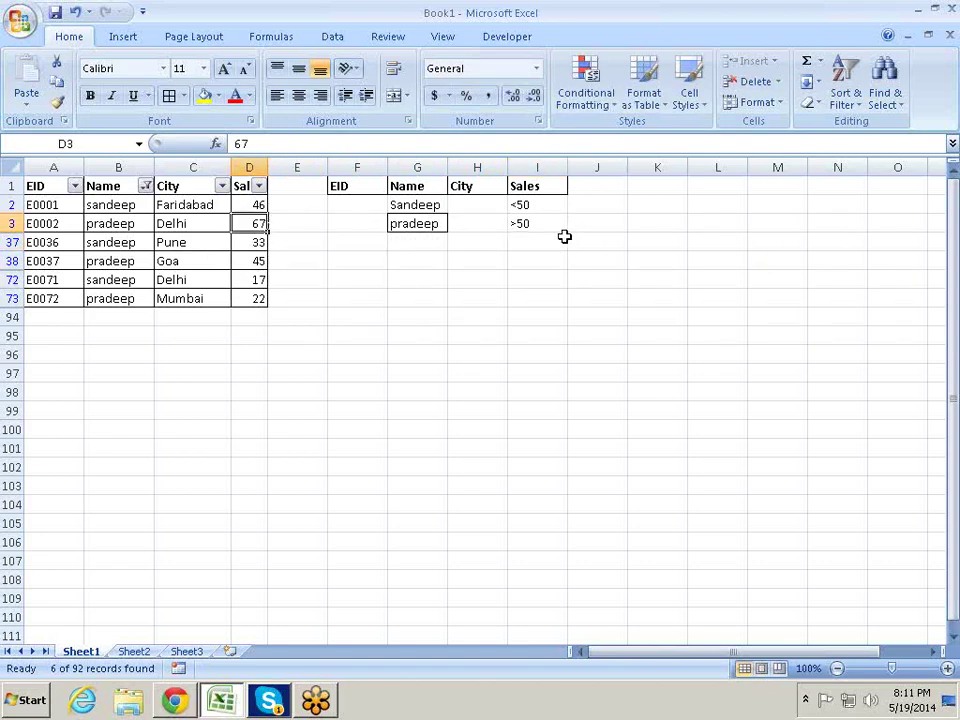
drag(259, 204, 264, 298)
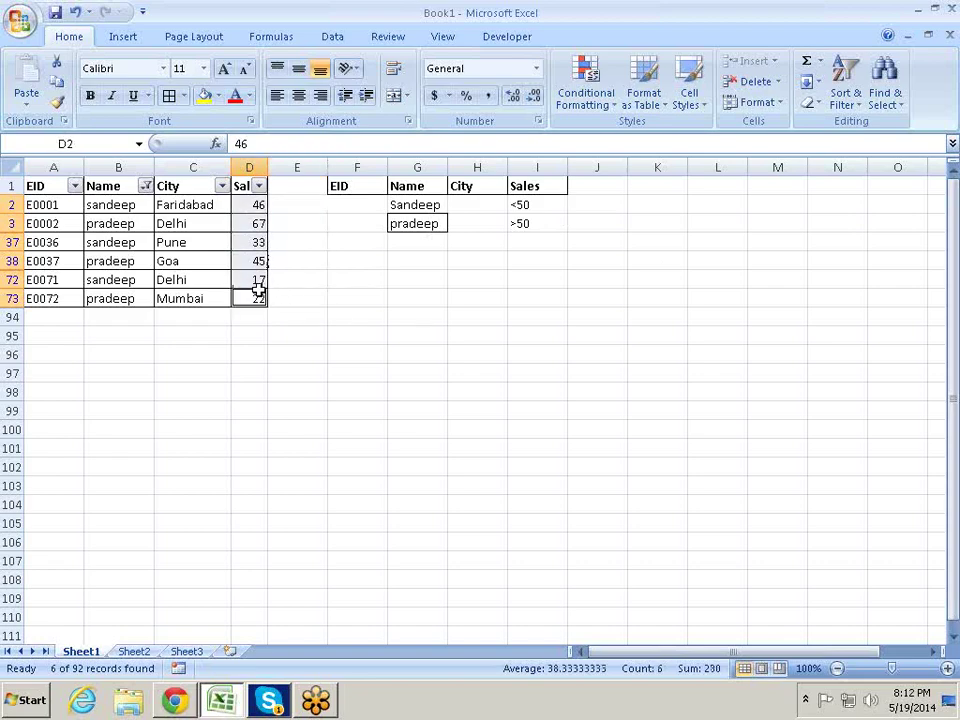
key(shift+Return)
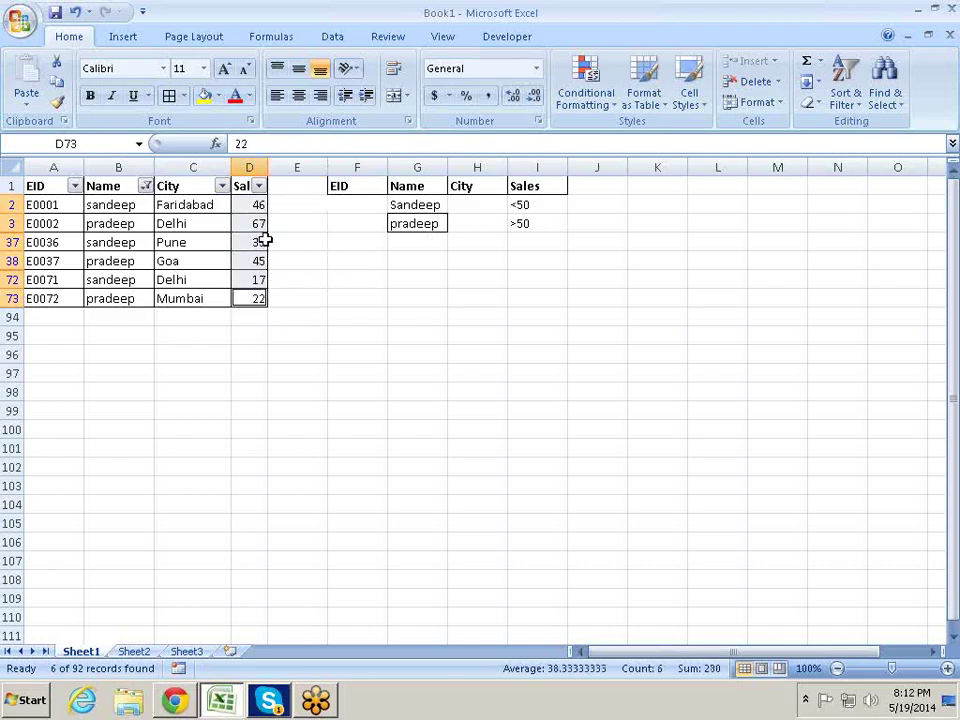
key(shift+Return)
key(shift+Return)
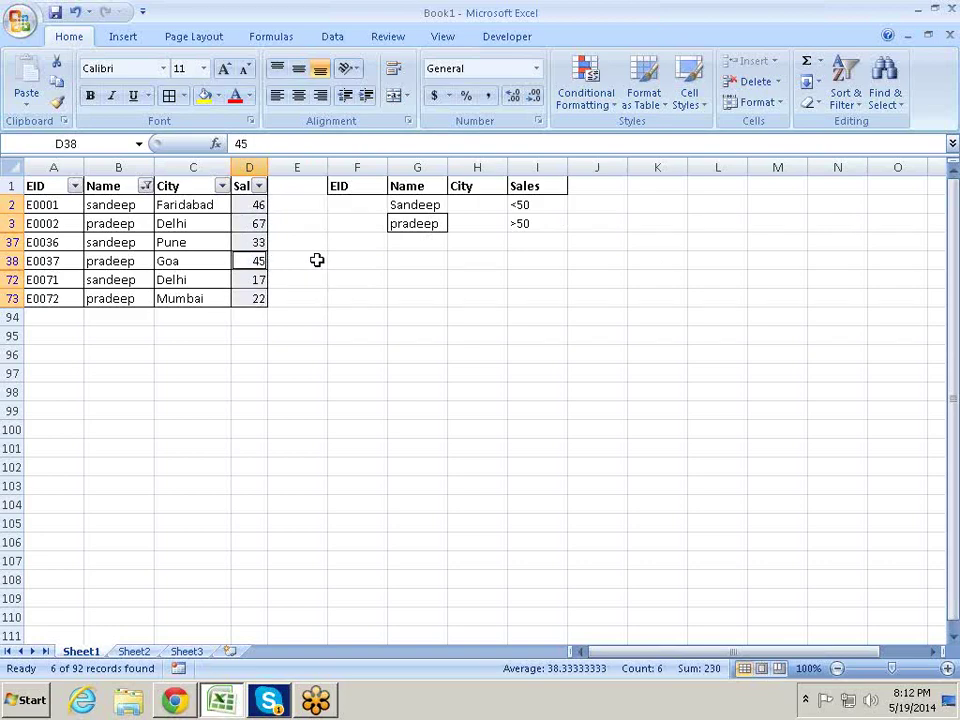
Clear the Name AutoFilter by ticking (Select All) so every record shows.
click(322, 258)
click(146, 186)
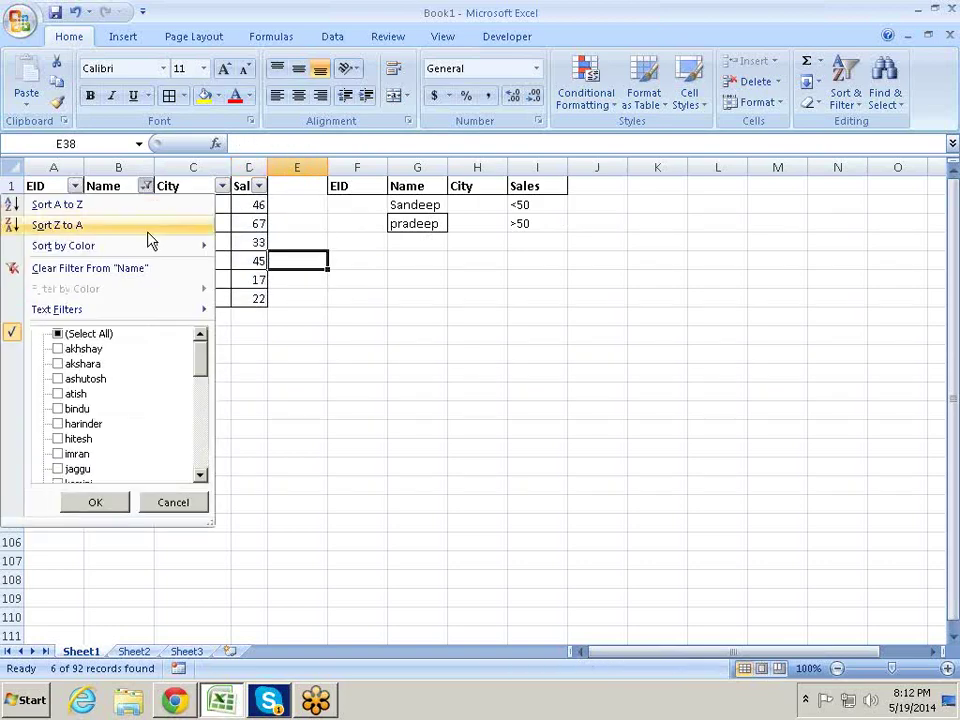
click(100, 334)
key(Return)
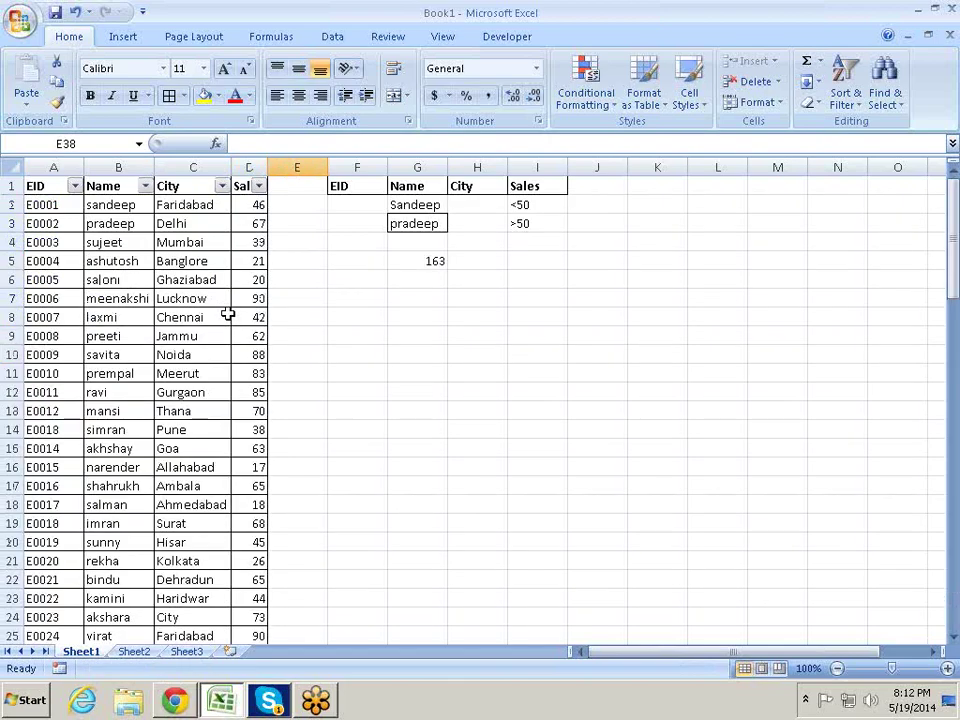
Check the DSUM total of 163 and the >50 criterion, then select the Sandeep and pradeep names.
click(416, 261)
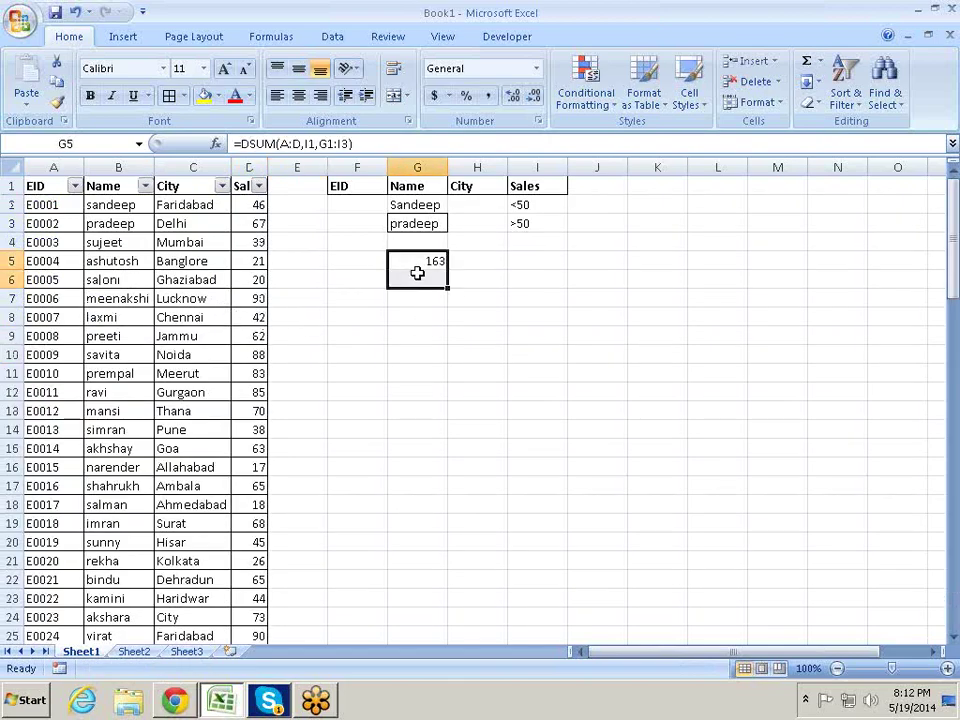
click(587, 280)
click(531, 218)
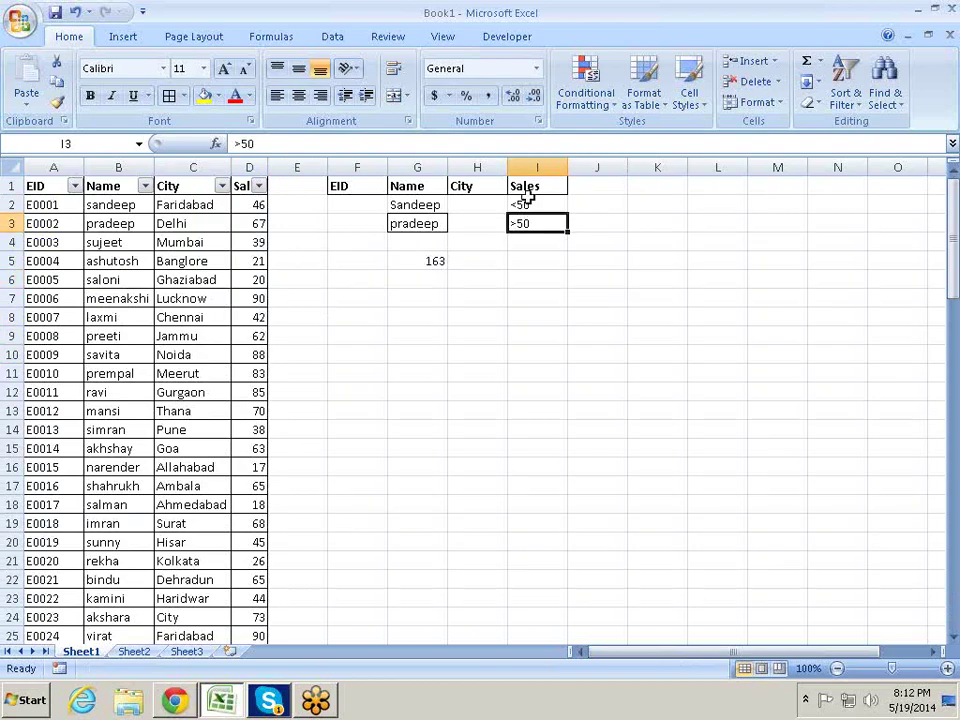
drag(418, 207, 426, 223)
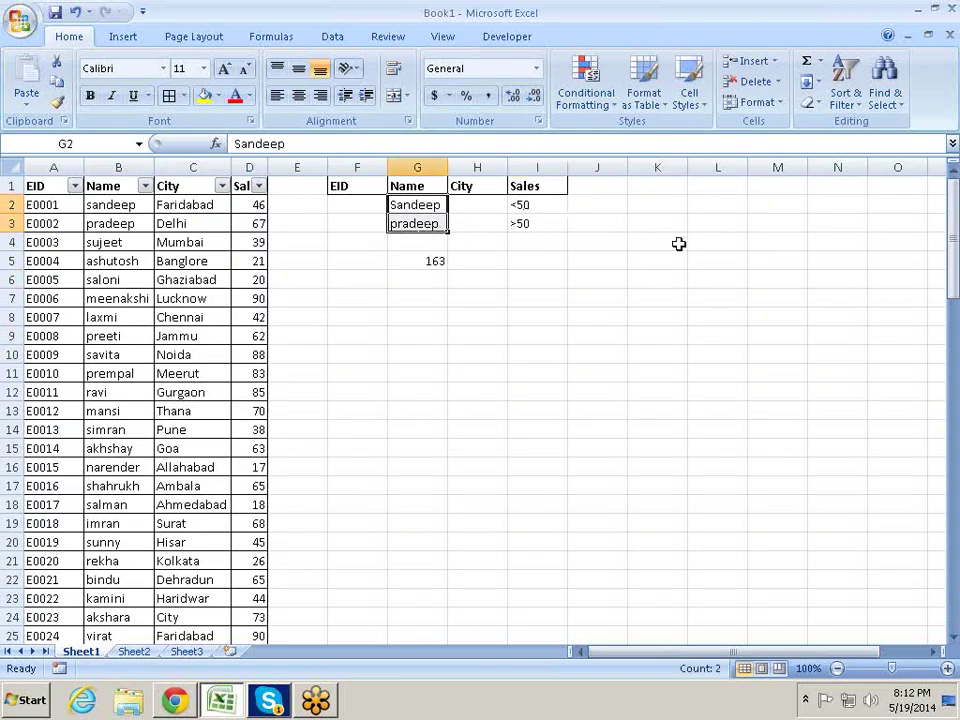
Enter Faridabad as Sandeep's City criterion, correcting the misspelled Faridad.
click(488, 205)
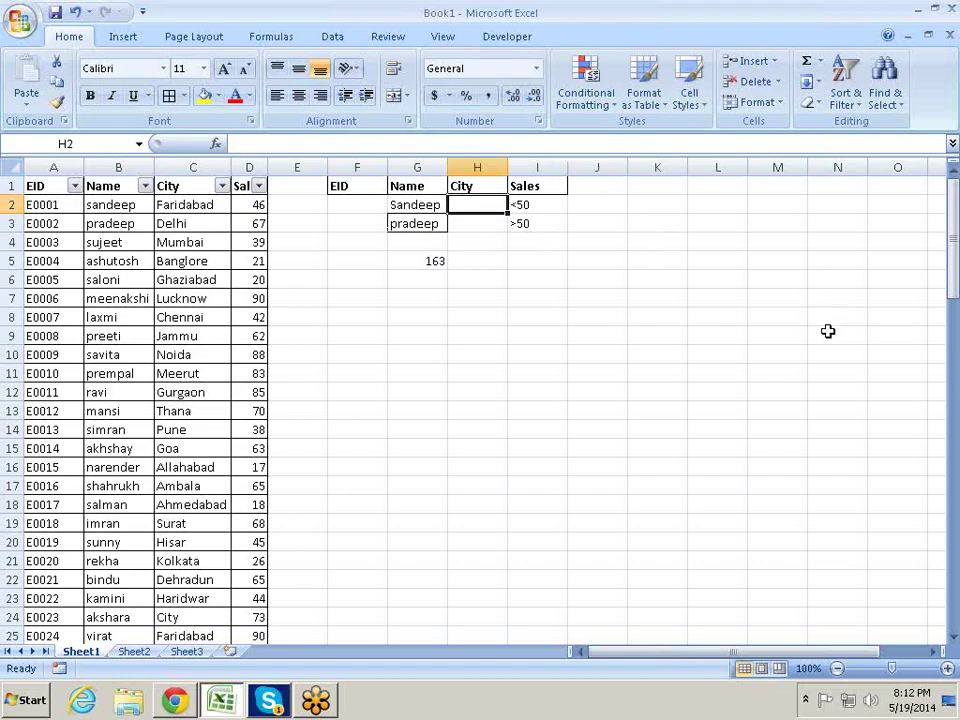
text(Farida)
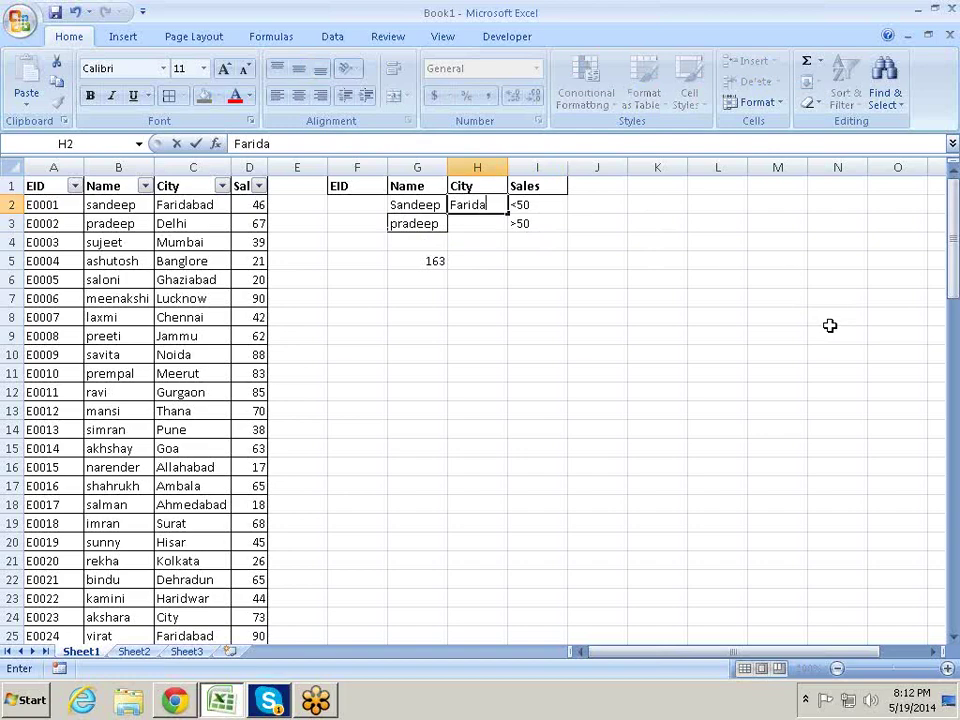
text(d)
key(Return)
key(Up)
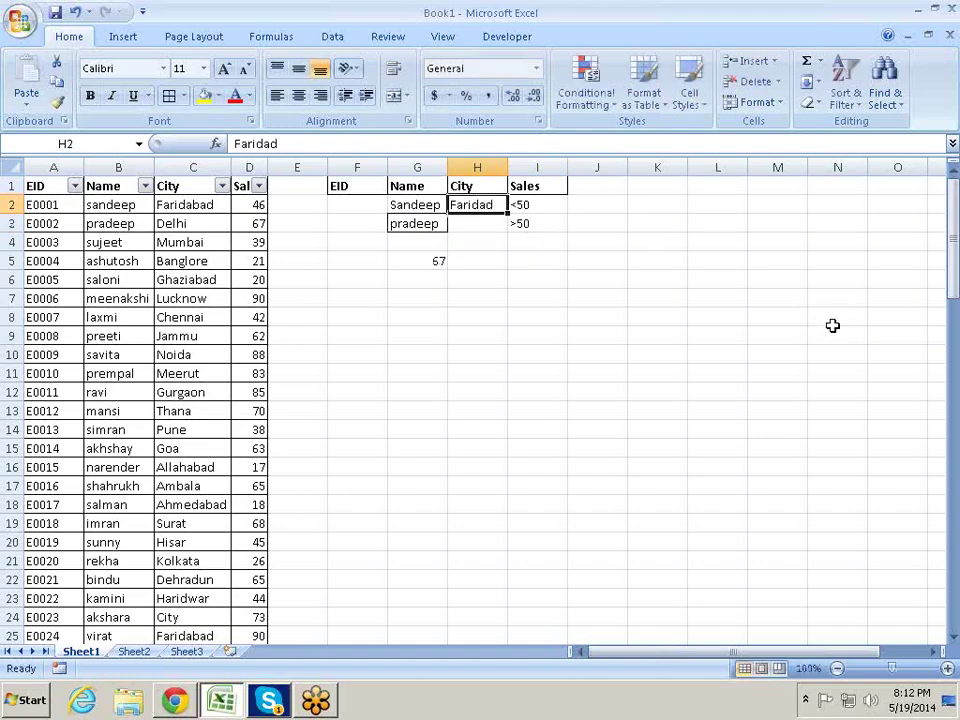
key(F2)
key(Left)
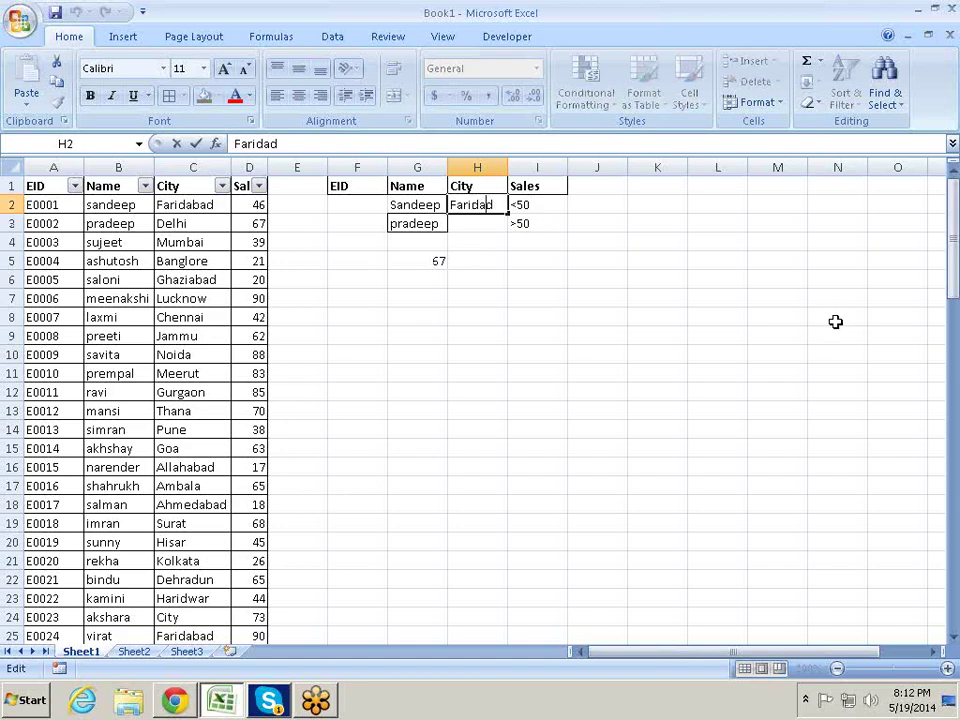
text(ab)
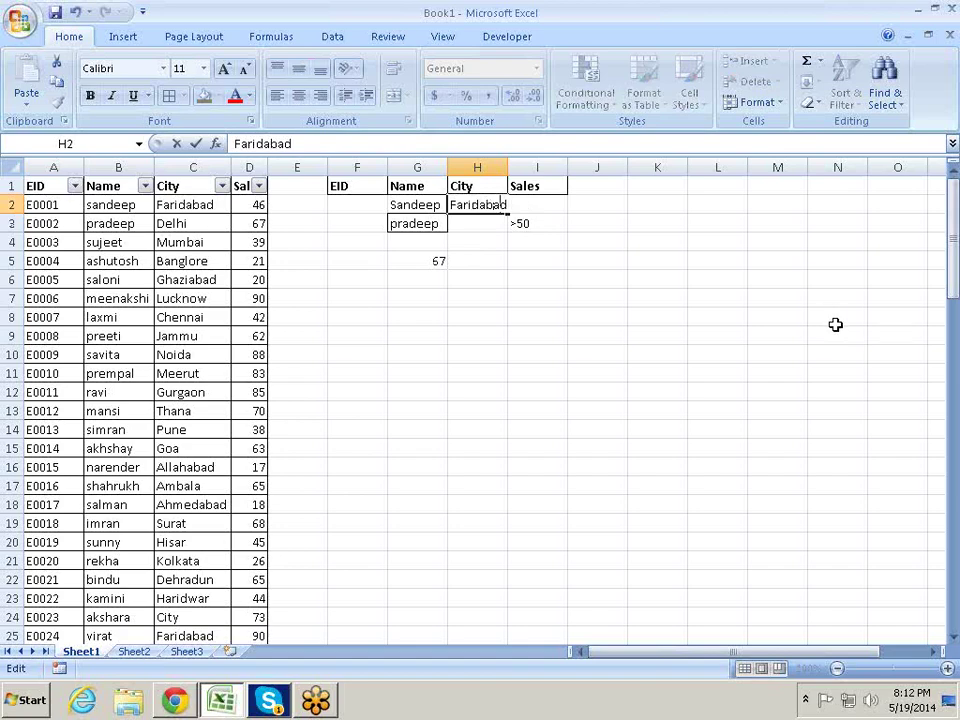
key(Return)
Review the G5 DSUM total and the criteria cells, ending at the empty EID criterion F2.
key(Down)
key(Down)
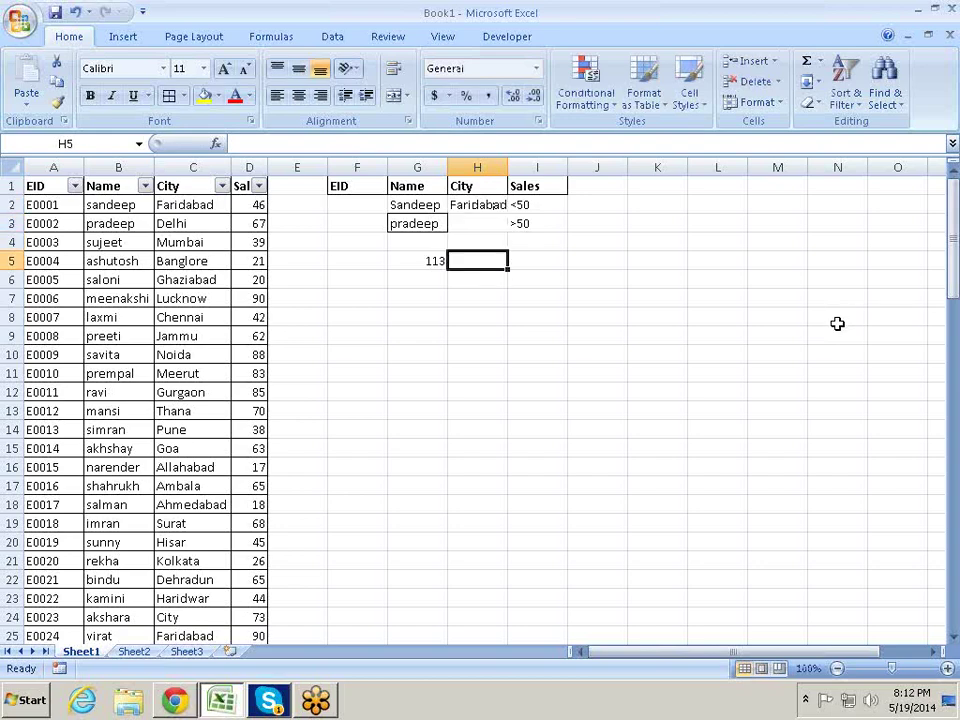
key(Left)
key(Up)
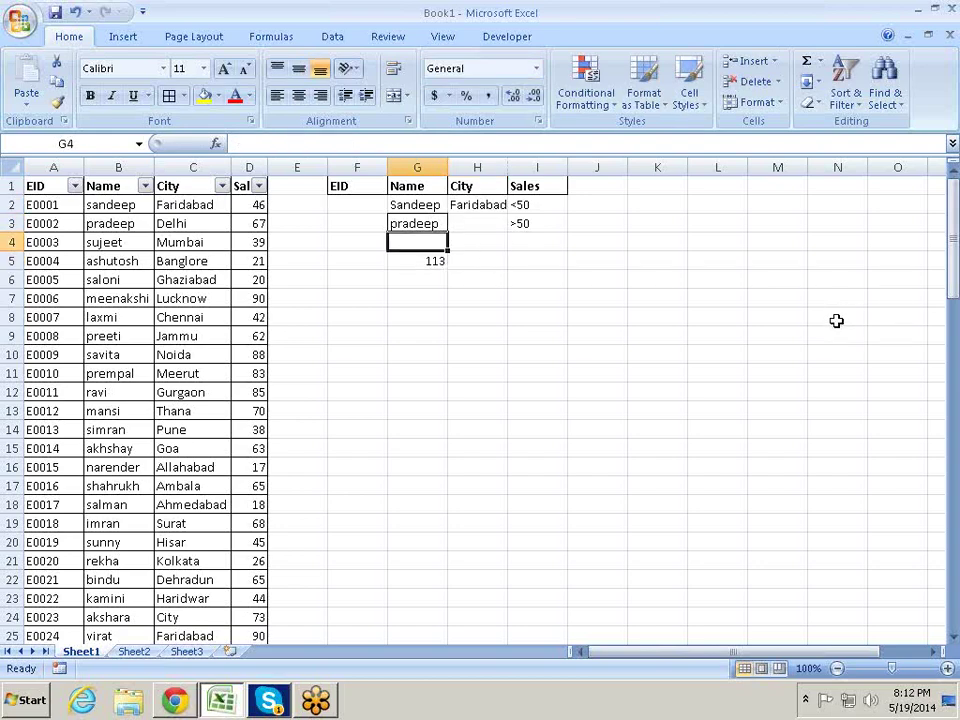
key(Up)
key(Up)
key(Right)
key(Down)
key(Right)
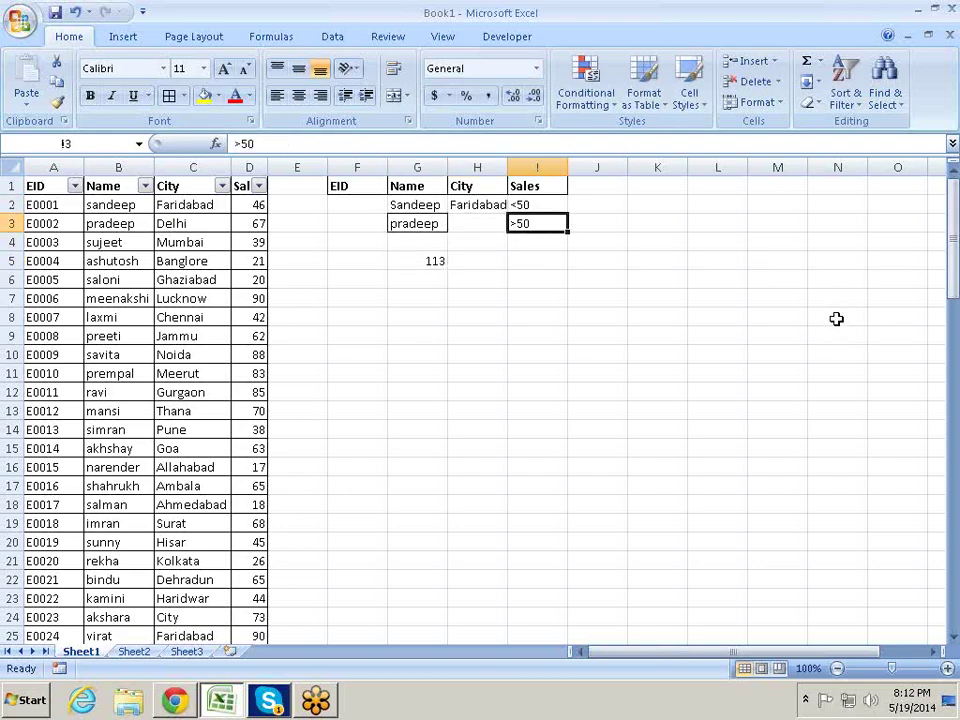
key(Left)
key(Left)
key(Left)
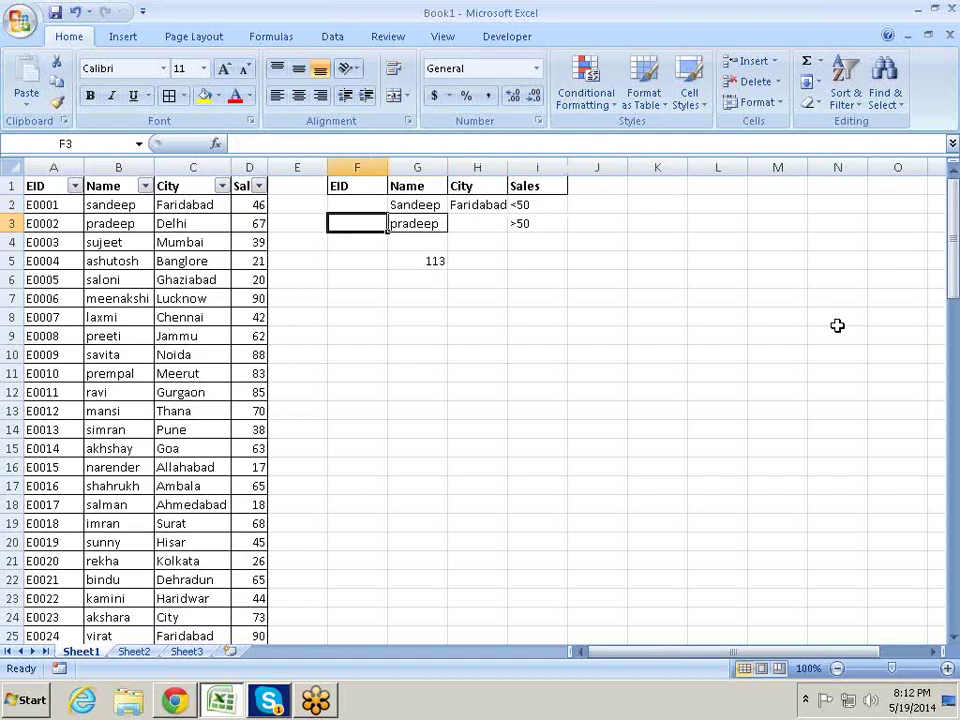
key(Up)
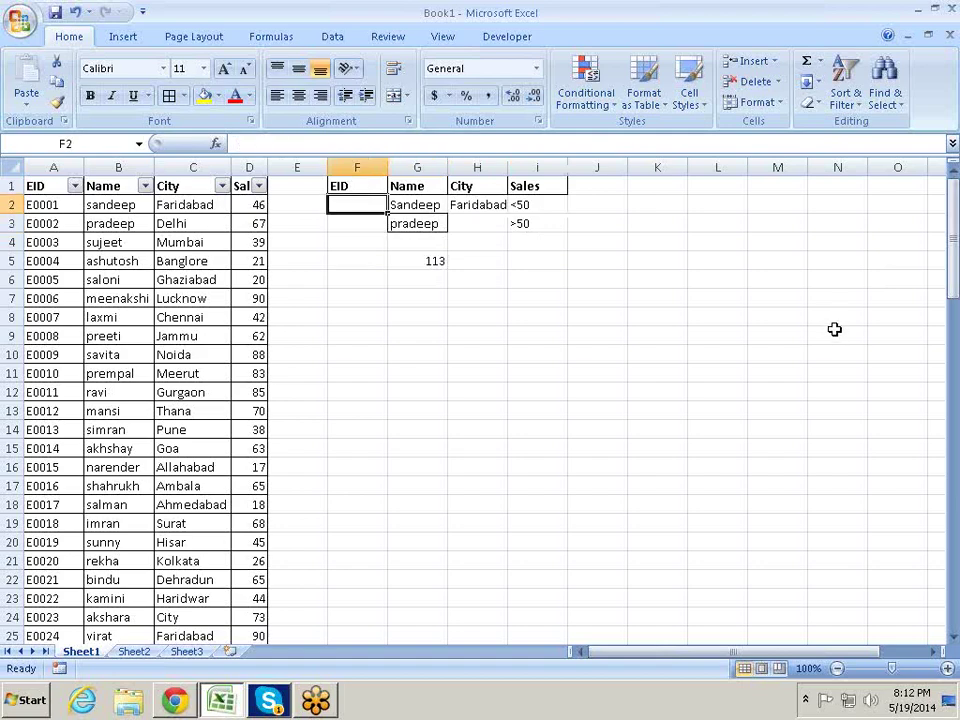
key(Down)
key(Down)
key(Down)
Widen the G5 DSUM criteria range to F1:I3.
key(Right)
key(F2)
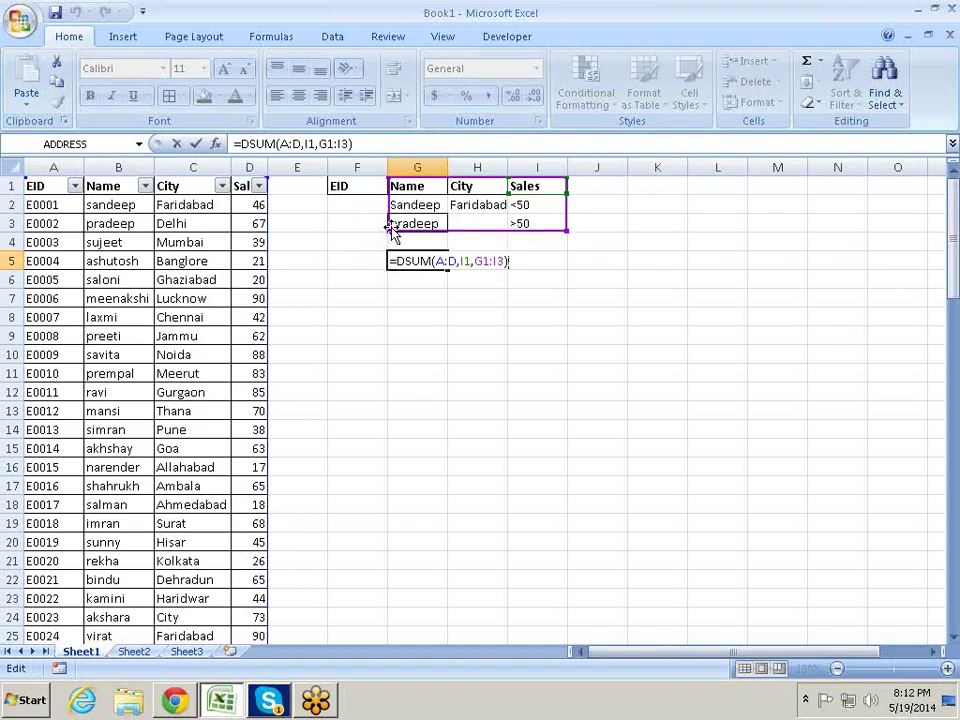
drag(388, 228, 349, 223)
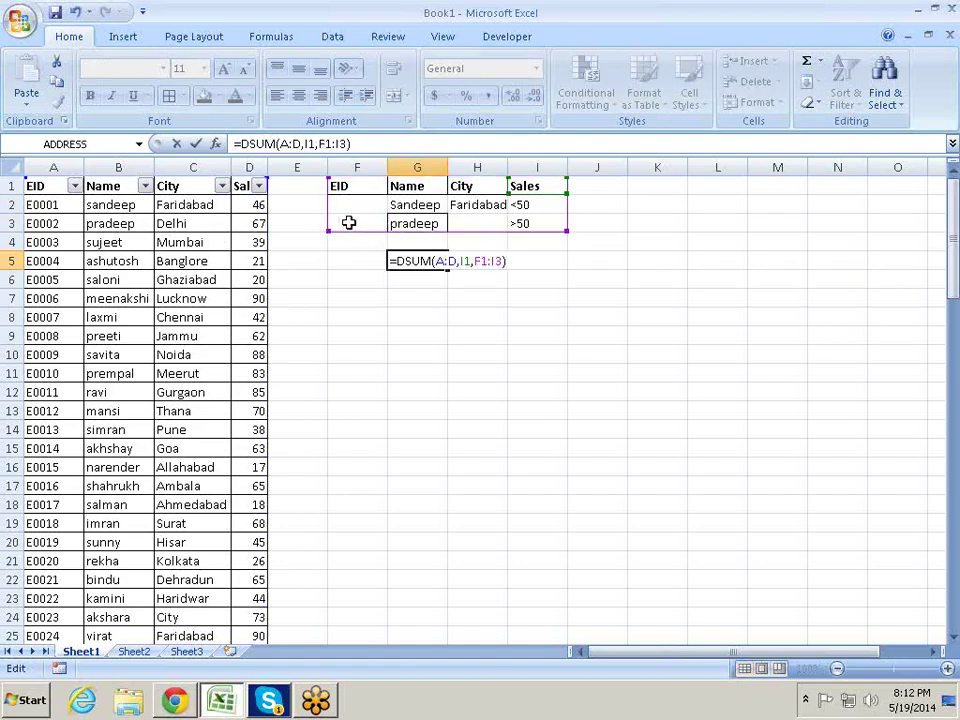
key(Return)
Enter E0001 as the EID criterion in F2.
key(Up)
key(Up)
key(Up)
key(Up)
key(Left)
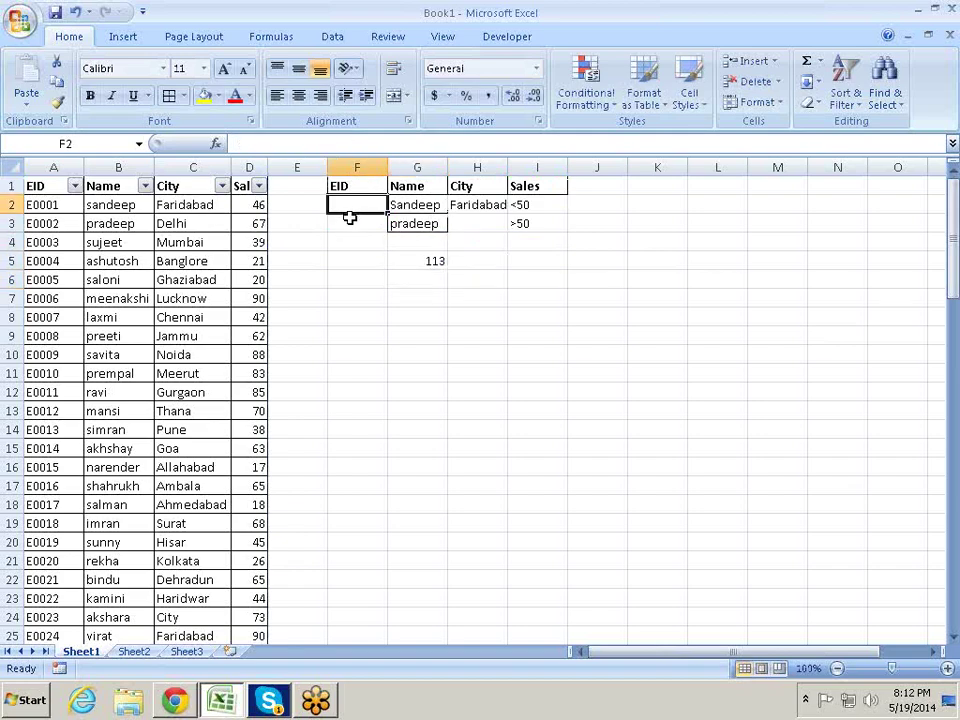
text(E0)
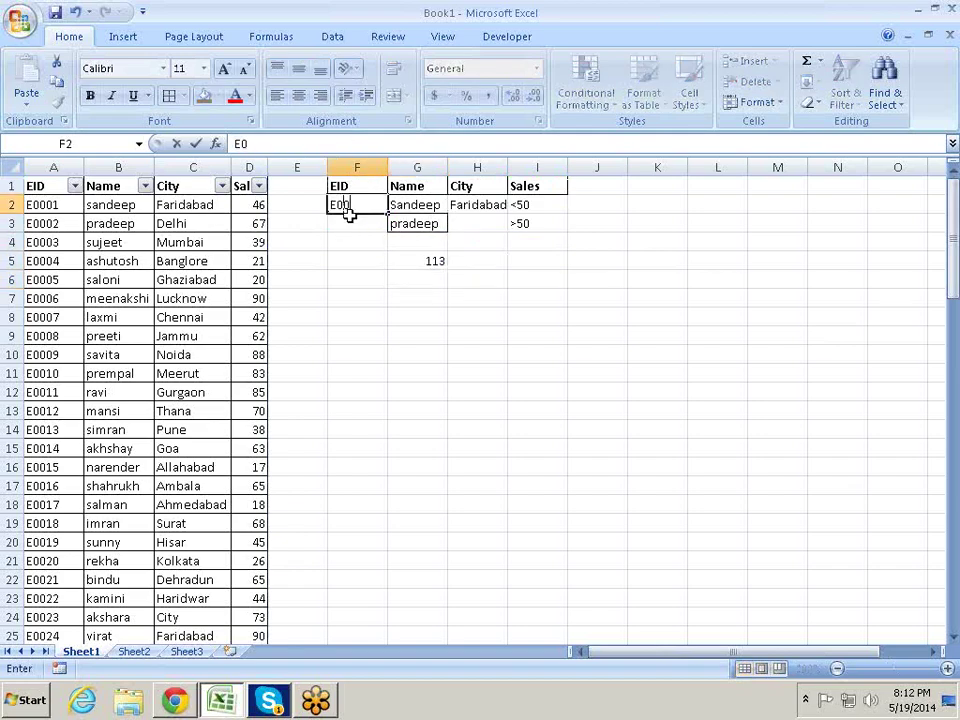
text(00)
text(1)
click(349, 219)
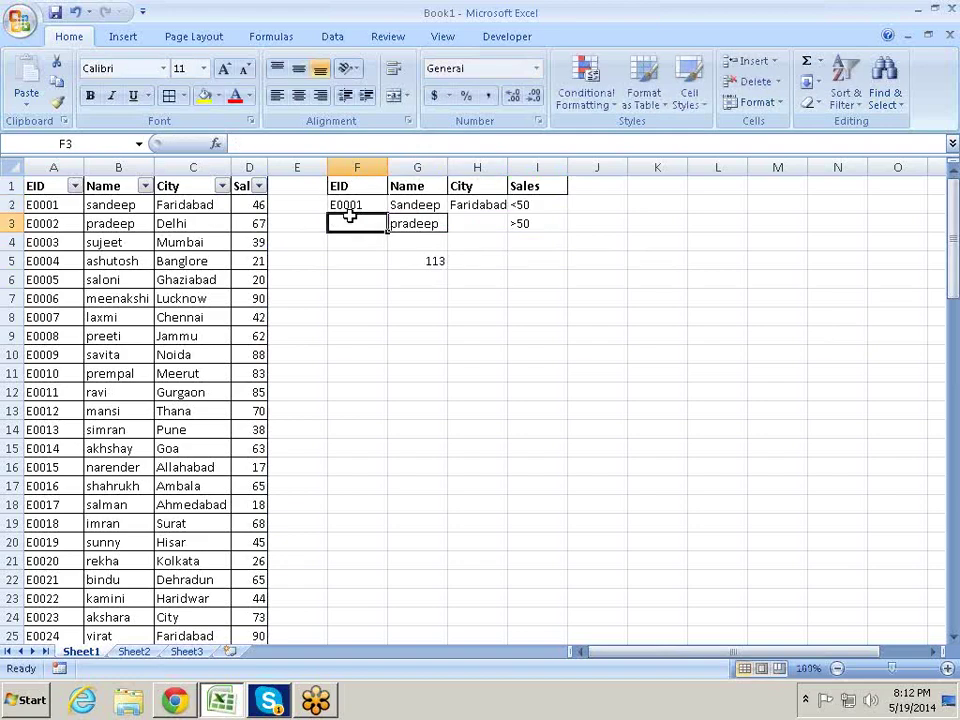
key(Down)
key(Up)
key(Up)
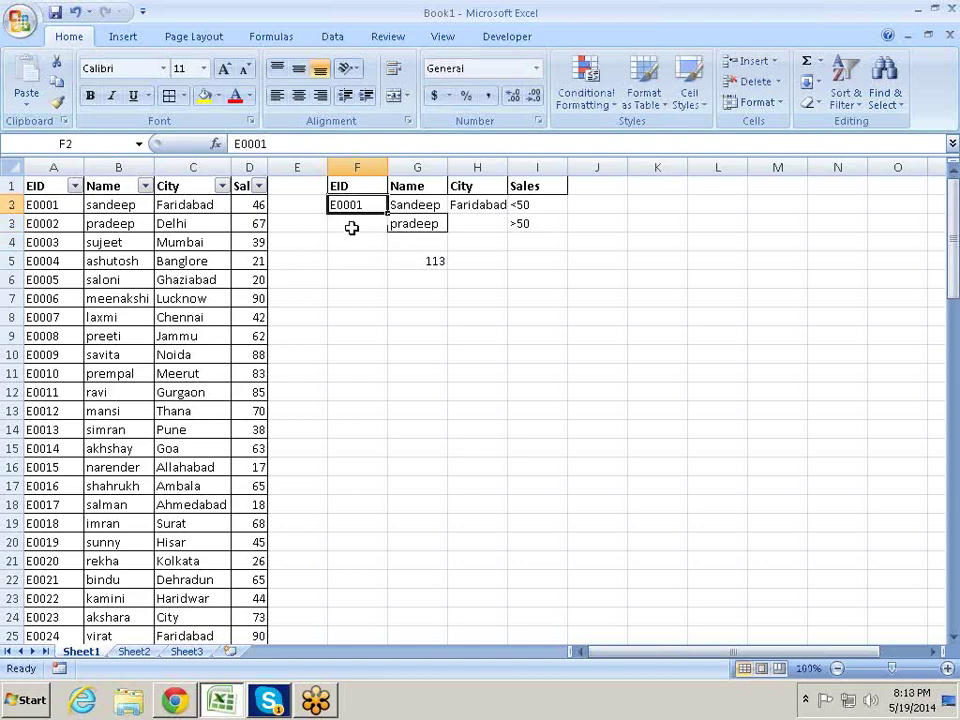
Look up sandeep's EID E0001 and sales of 46 in the data table.
key(Left)
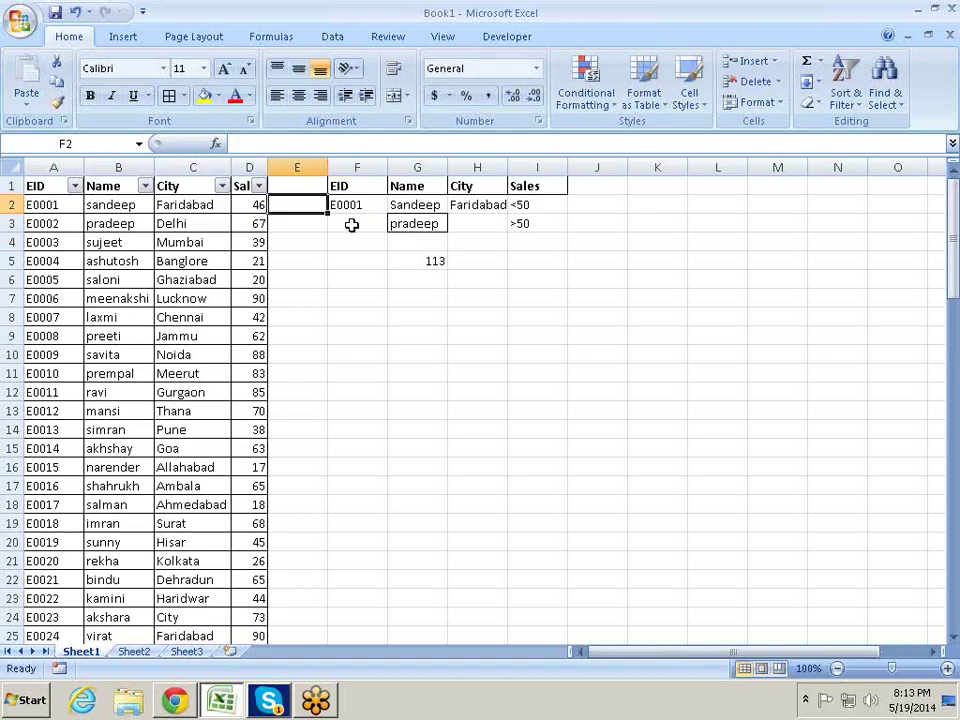
key(Left)
key(Left)
key(Left)
key(Down)
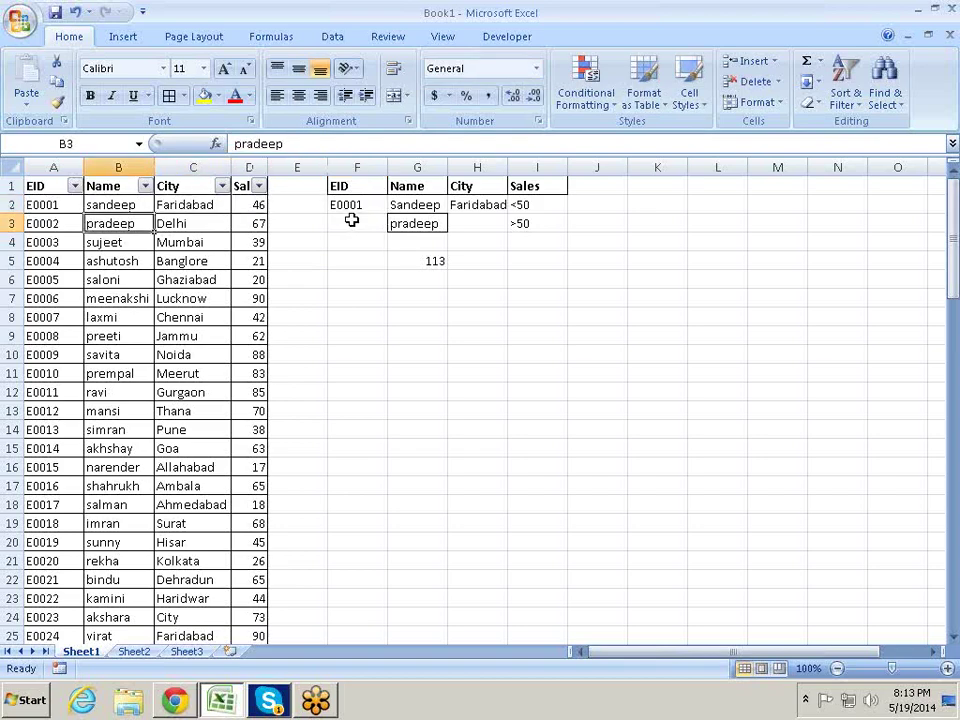
key(Up)
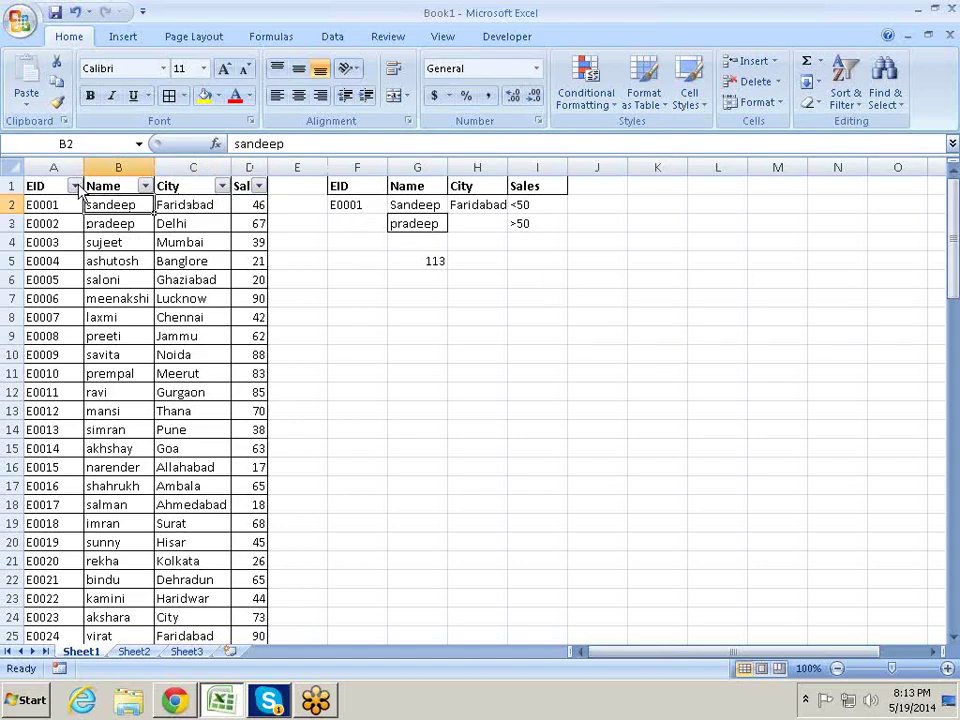
click(259, 204)
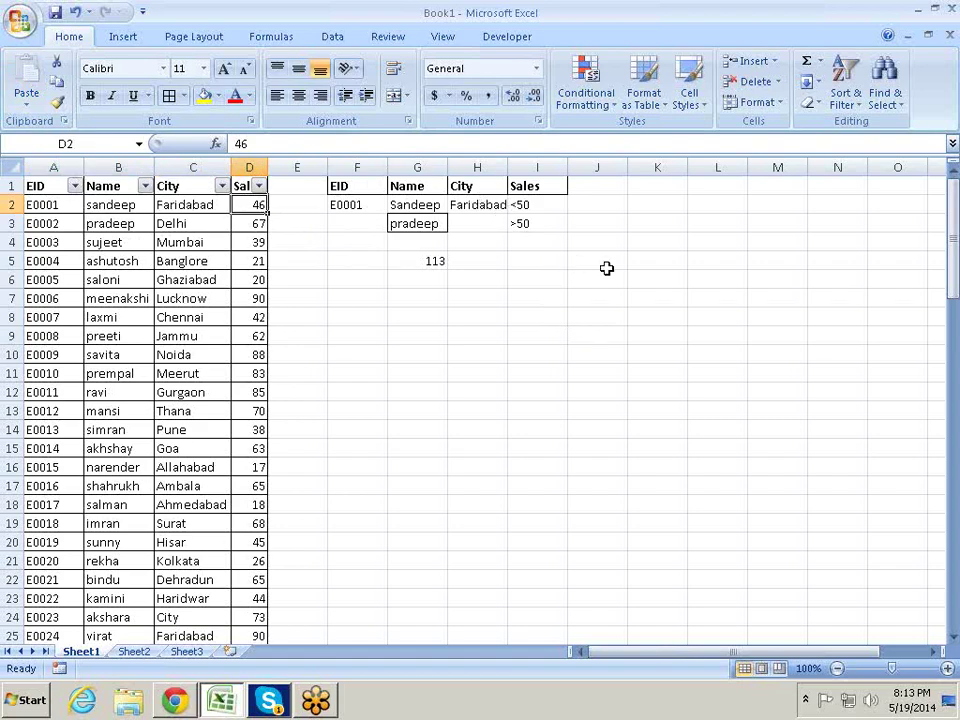
click(75, 204)
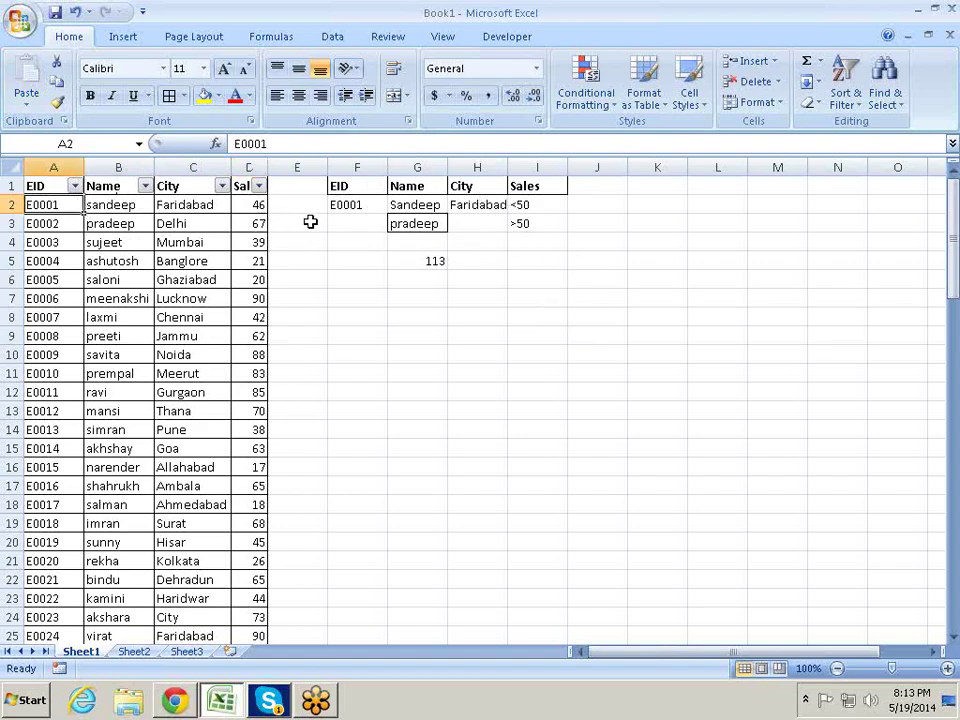
key(ctrl+c)
key(Right)
key(Right)
key(Right)
key(Right)
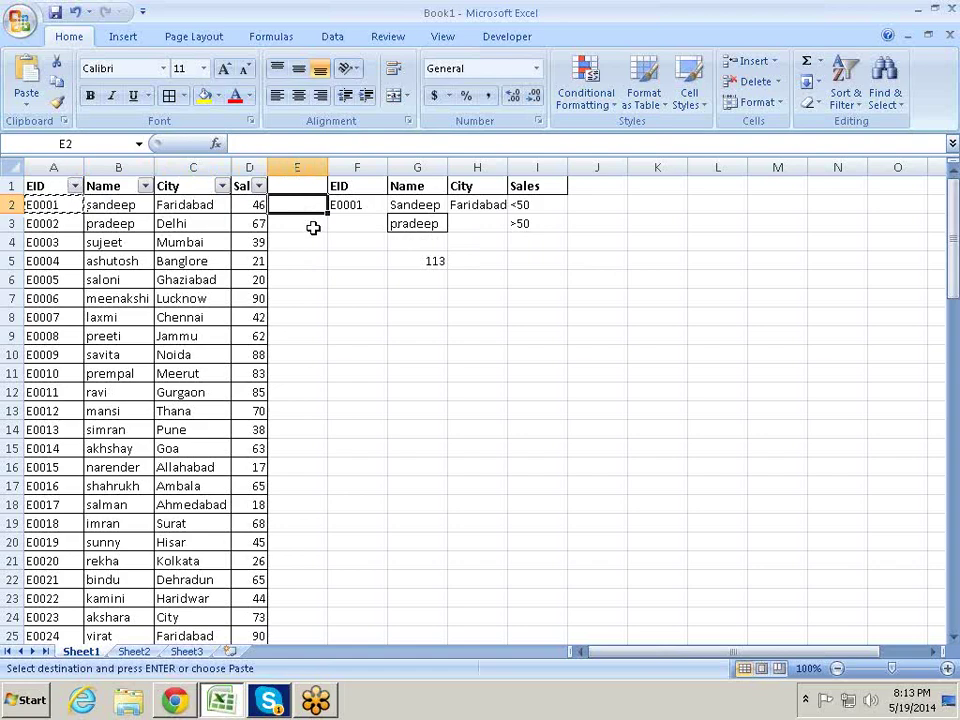
key(Escape)
key(Right)
key(Right)
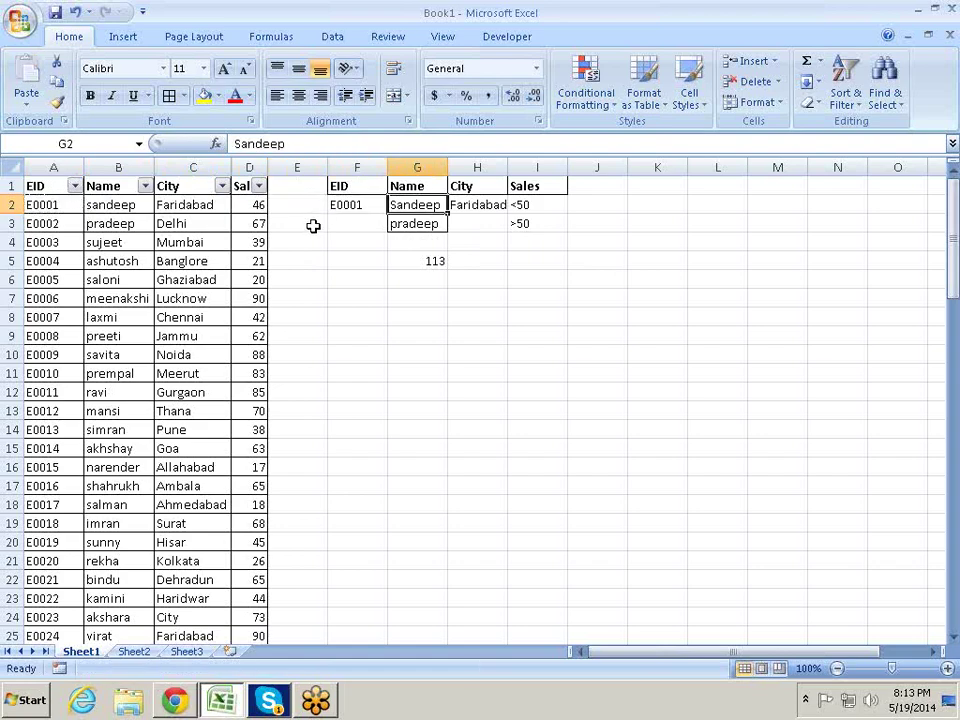
Review the G5 DSUM formula and delete Sandeep's <50 Sales criterion in I2.
key(Down)
key(Down)
key(Down)
key(F2)
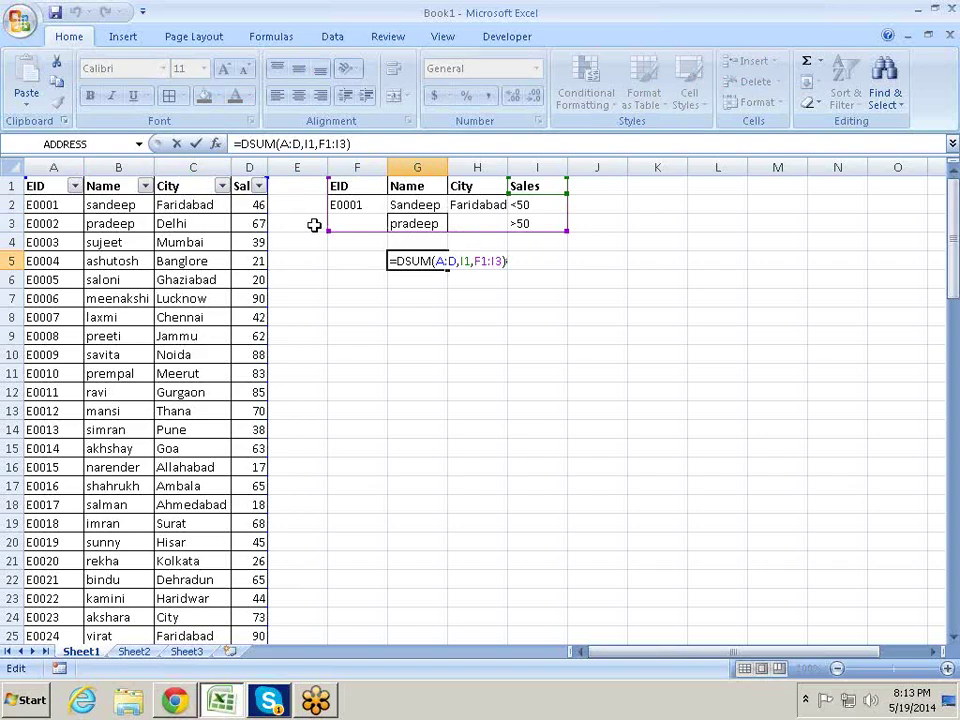
key(Return)
key(Up)
key(Up)
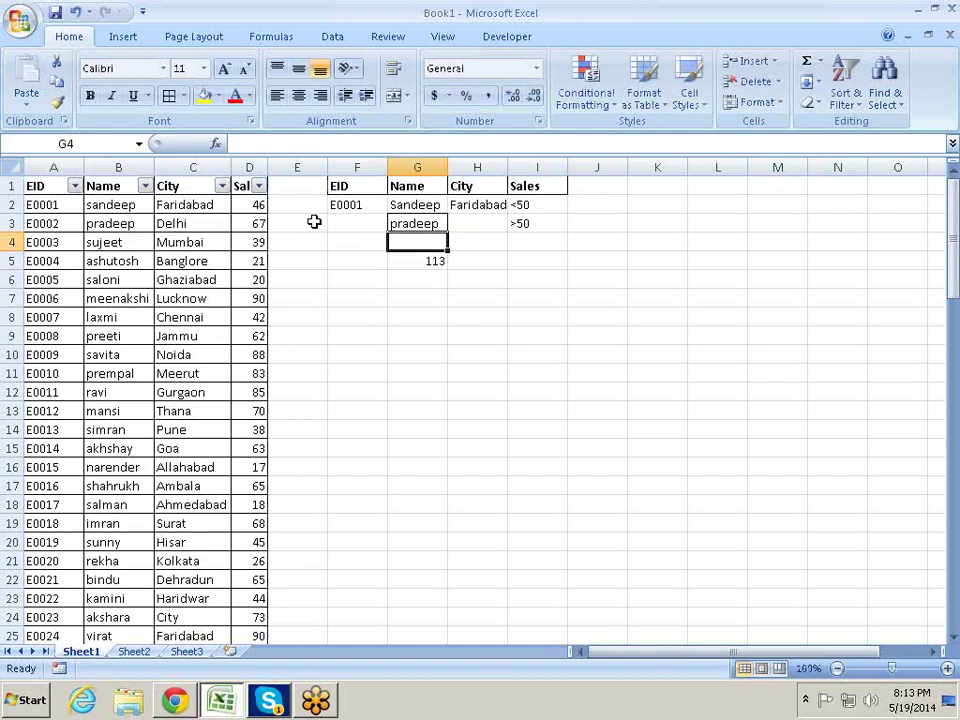
key(Up)
key(Up)
key(Right)
key(Right)
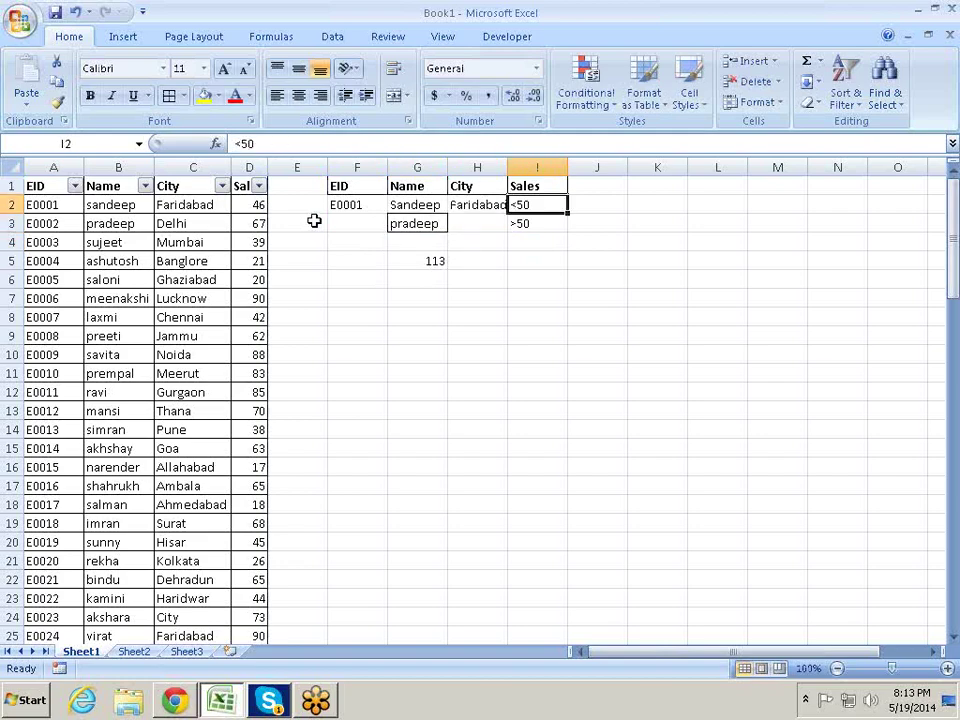
key(Delete)
key(Down)
key(Up)
Start typing 46 in I2, then discard it so the Sales criterion stays blank.
key(Left)
key(Left)
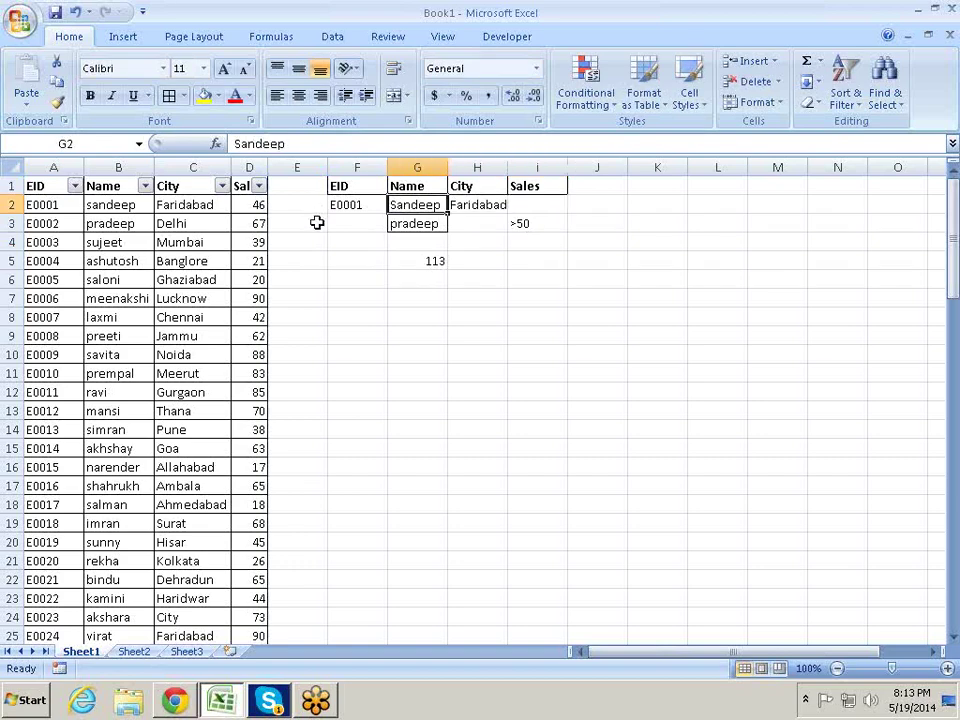
key(Left)
key(Left)
key(Right)
key(Right)
key(Right)
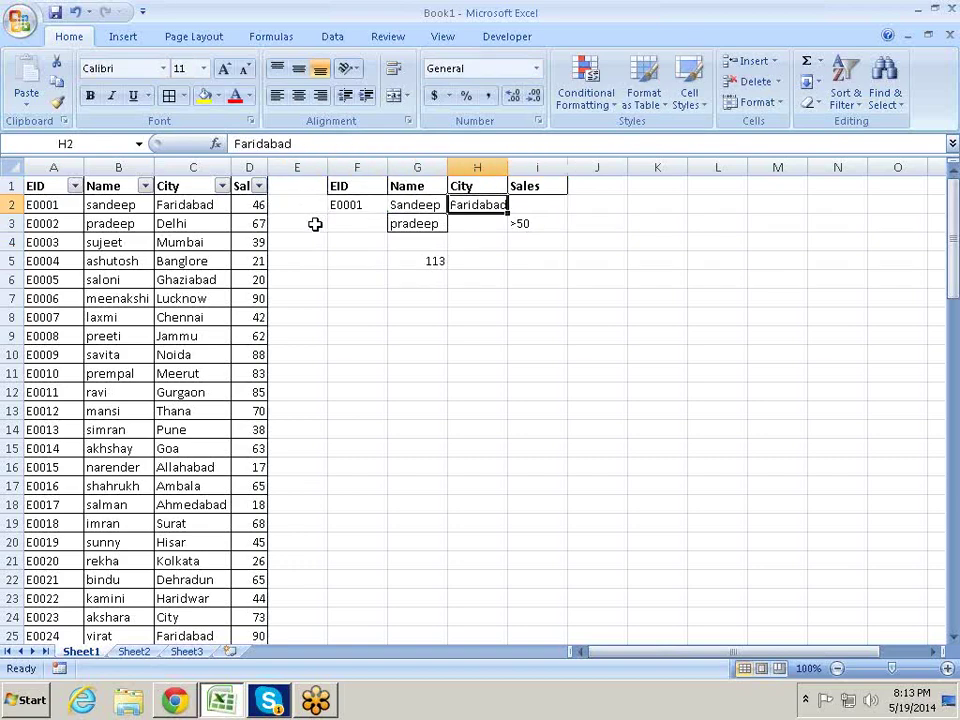
key(Right)
text(46)
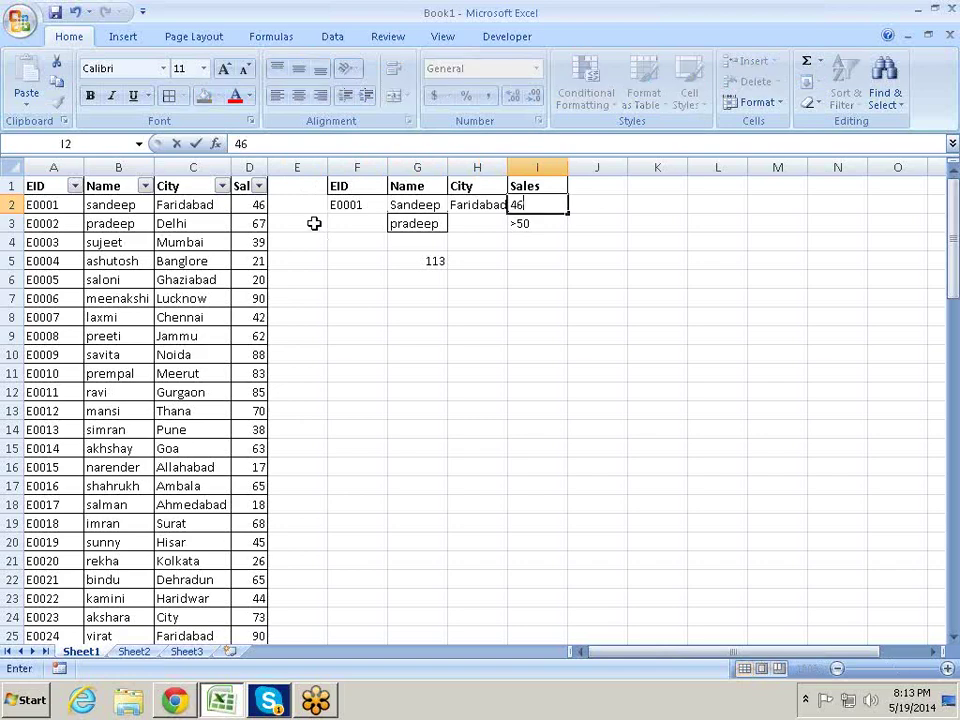
key(Escape)
key(Left)
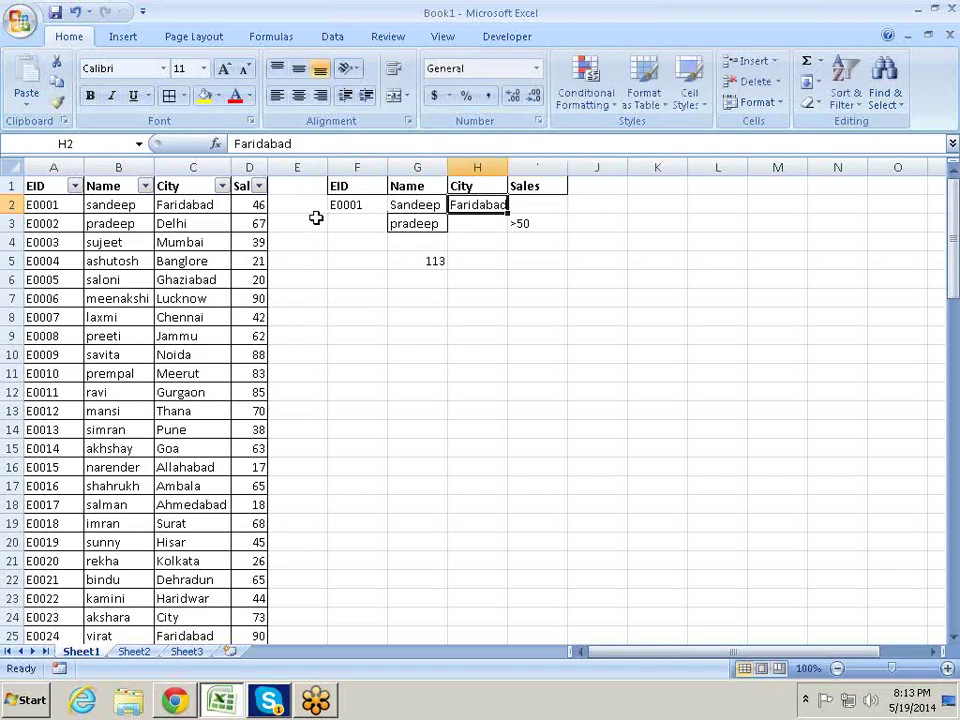
key(Right)
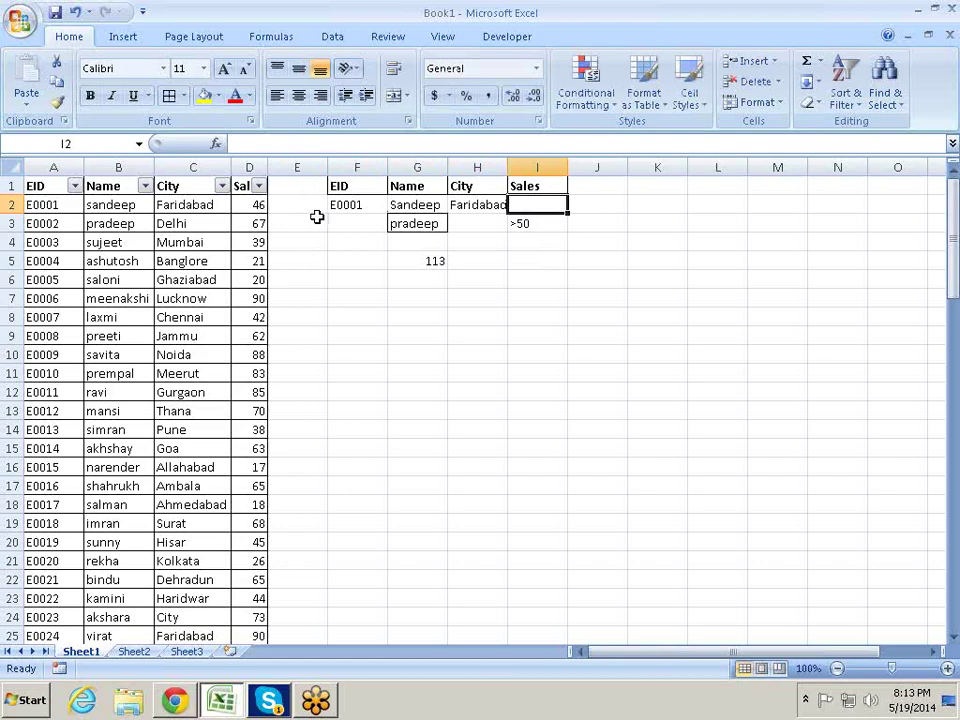
key(Down)
key(Left)
key(Left)
key(Left)
key(Up)
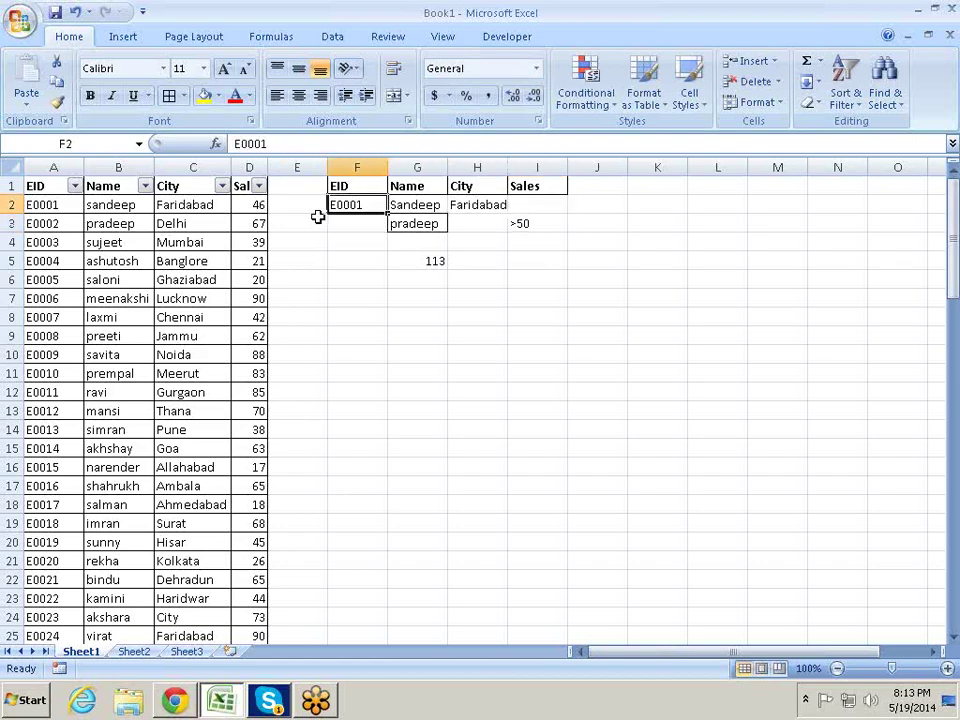
key(Left)
key(Home)
key(Right)
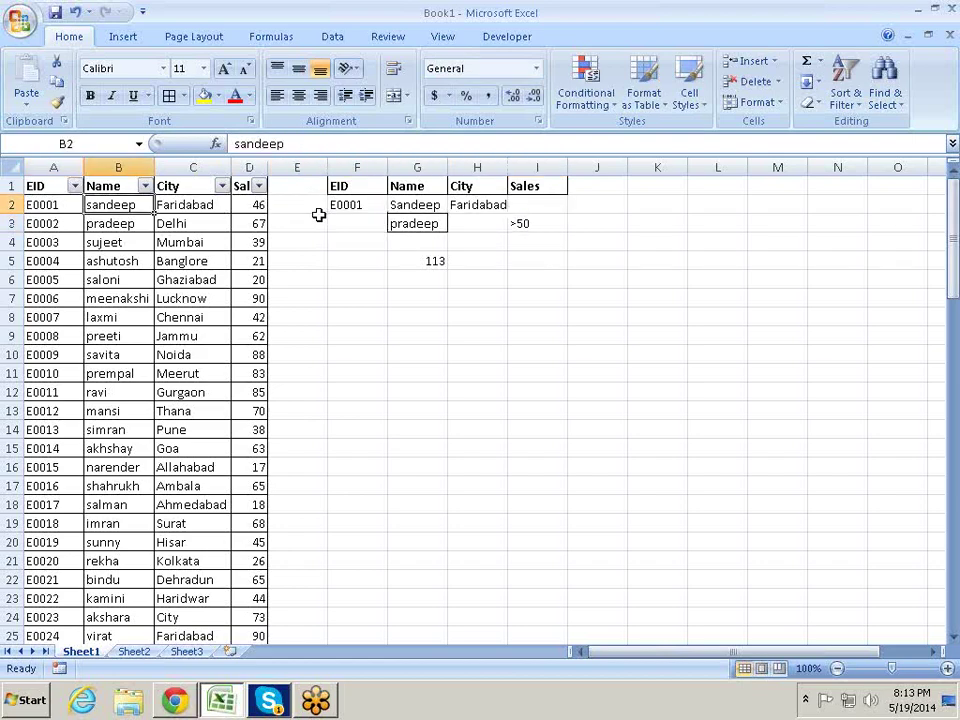
key(Left)
key(Up)
key(alt+Down)
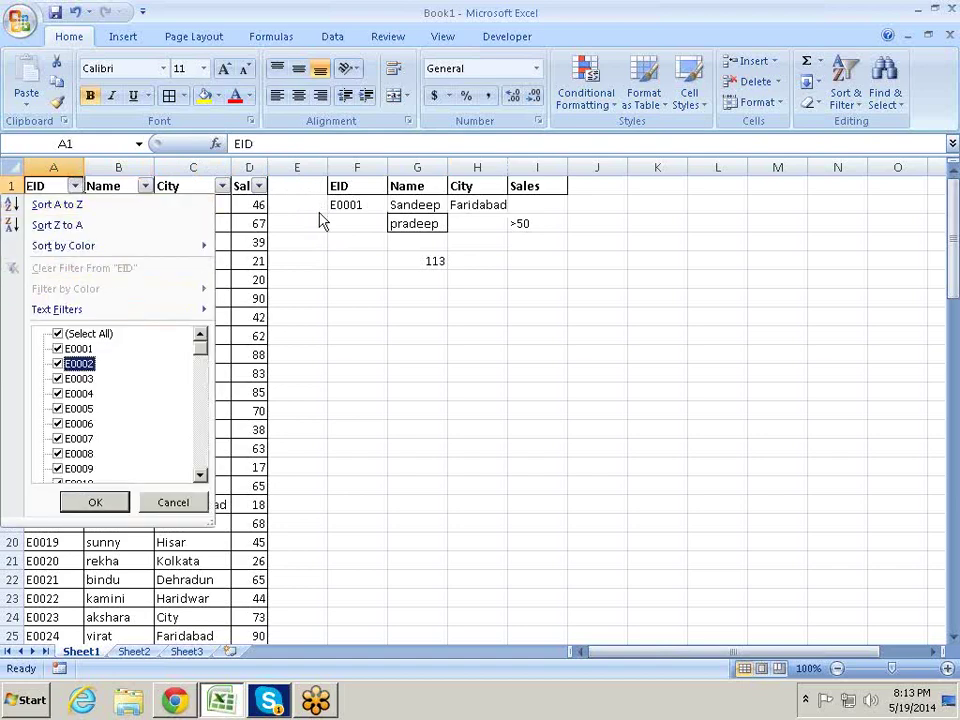
key(Up)
key(Up)
key(Escape)
key(Right)
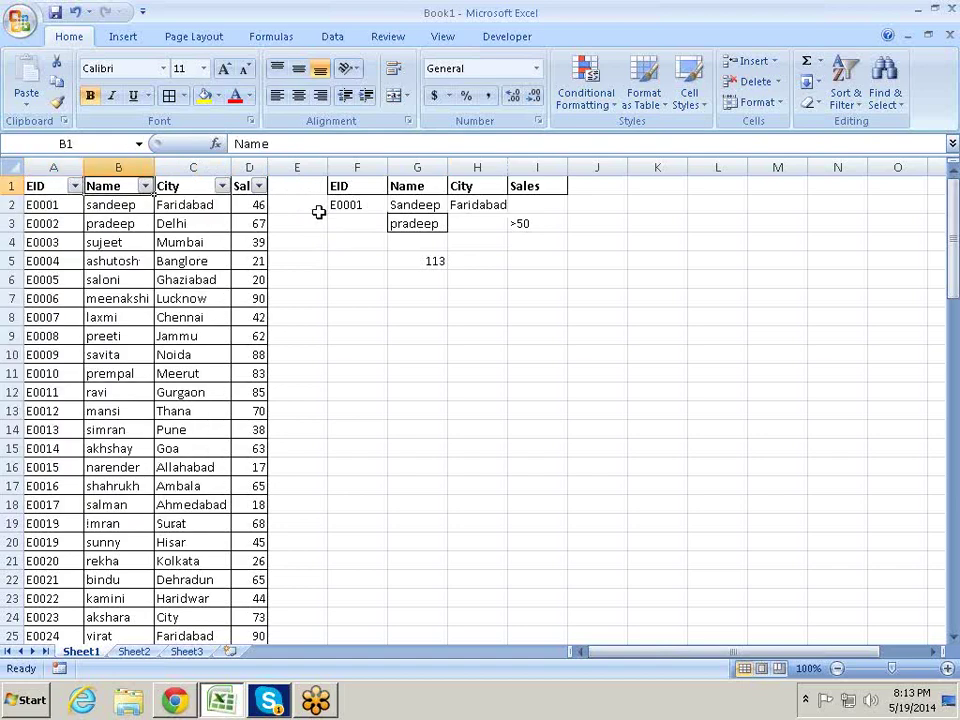
key(alt+Down)
key(Tab)
key(Up)
key(space)
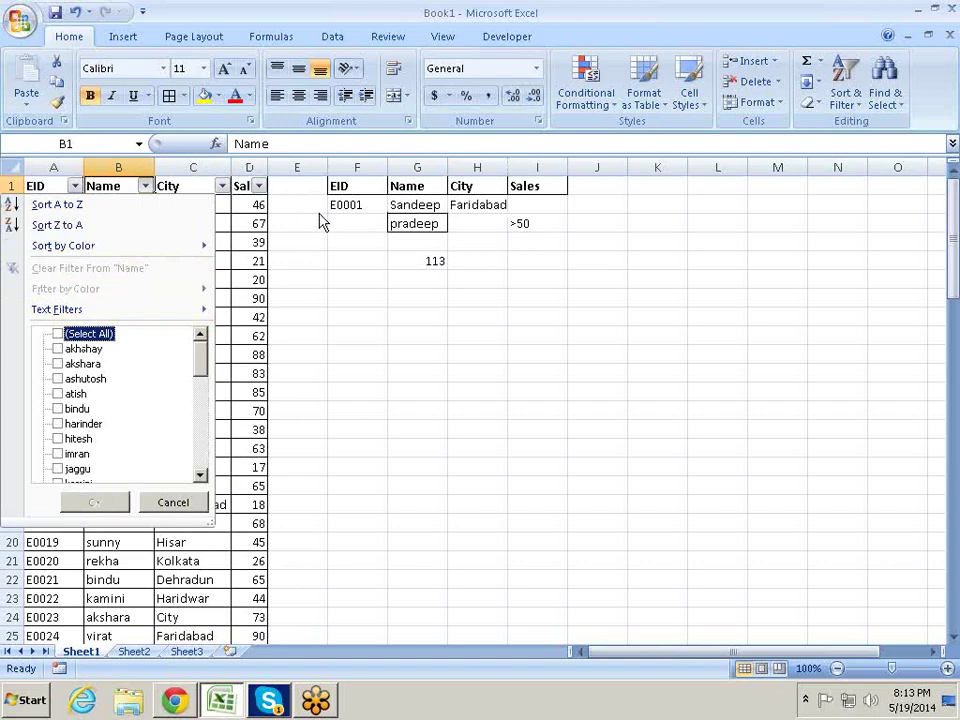
key(s)
key(Down)
key(Down)
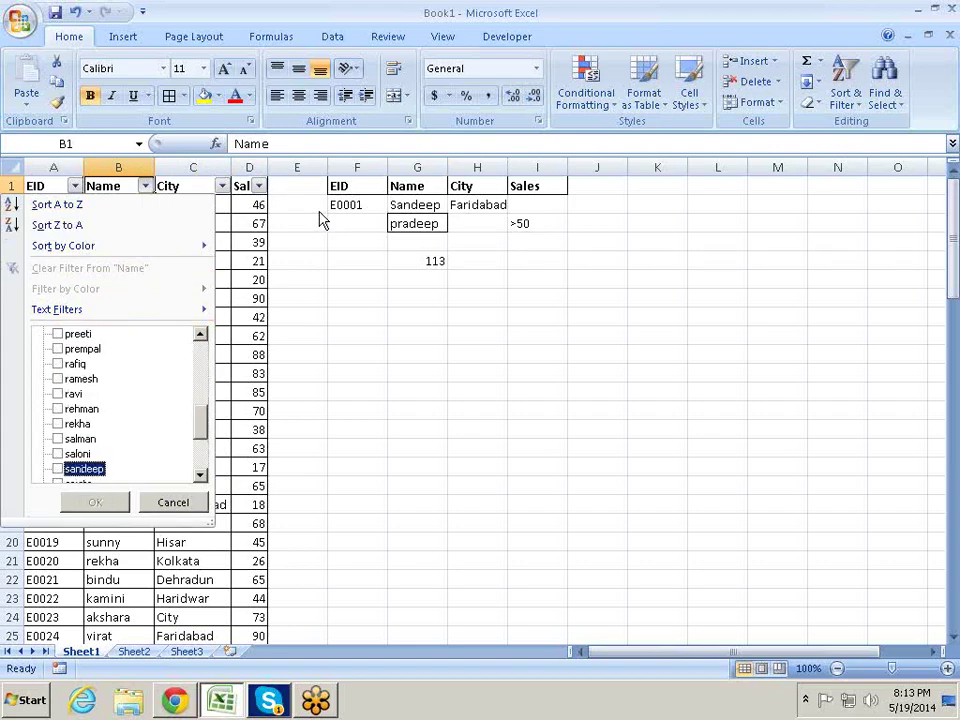
key(Down)
key(Down)
key(Up)
key(Up)
key(space)
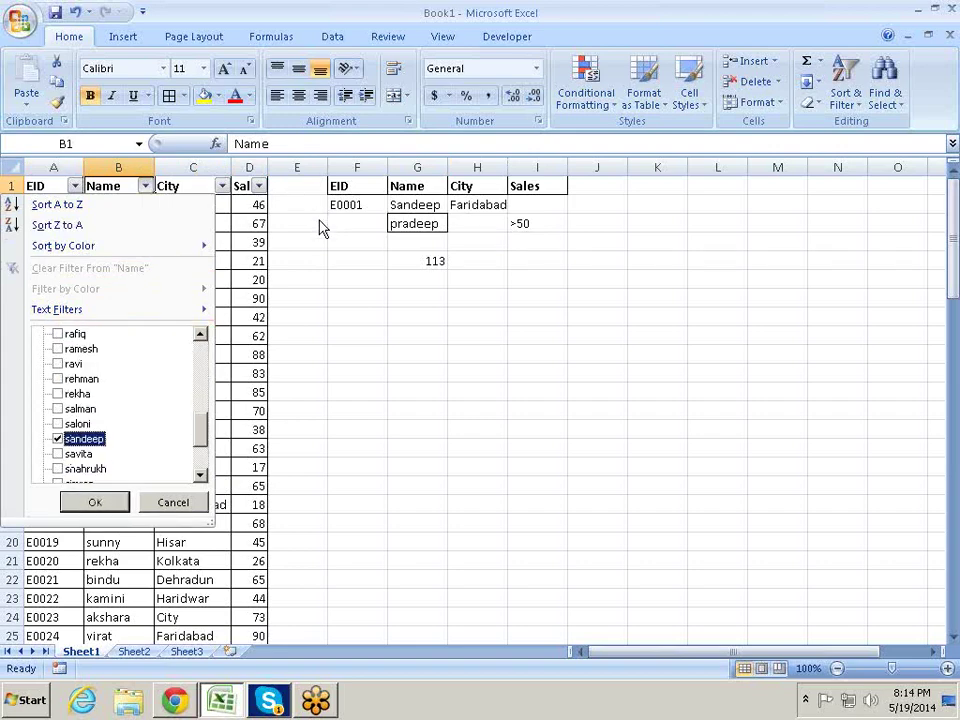
key(p)
key(space)
key(Return)
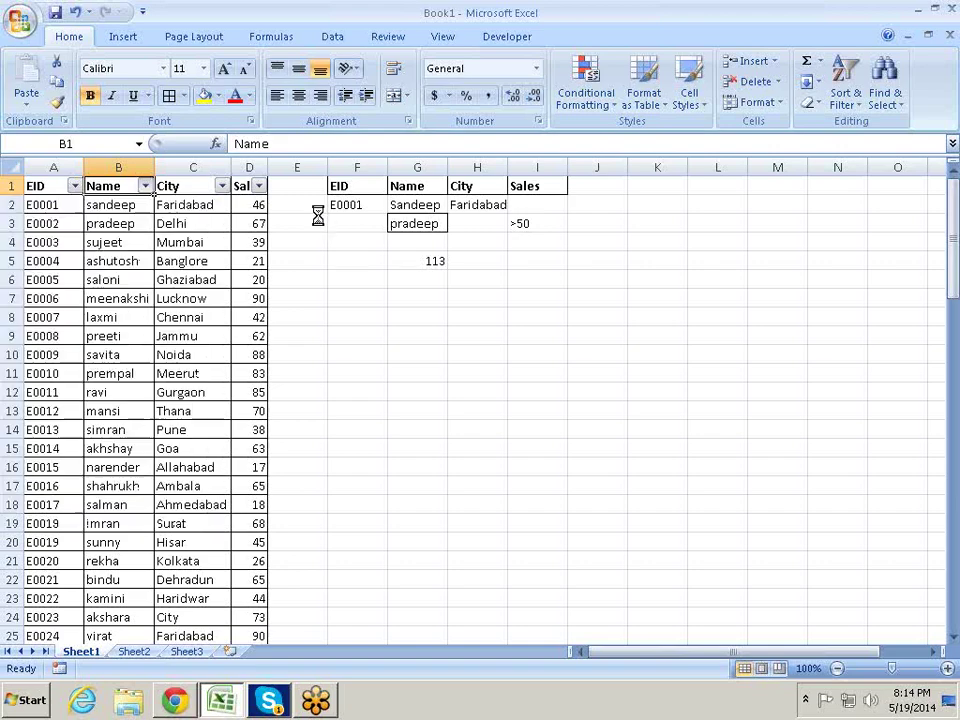
key(Down)
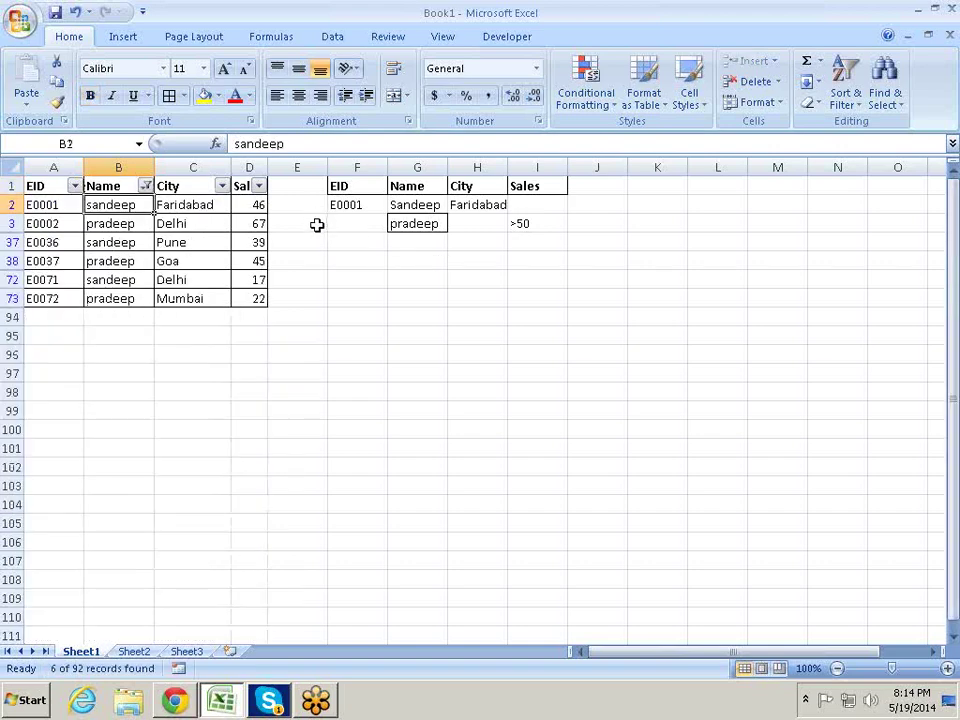
key(Left)
key(Right)
key(Right)
key(Right)
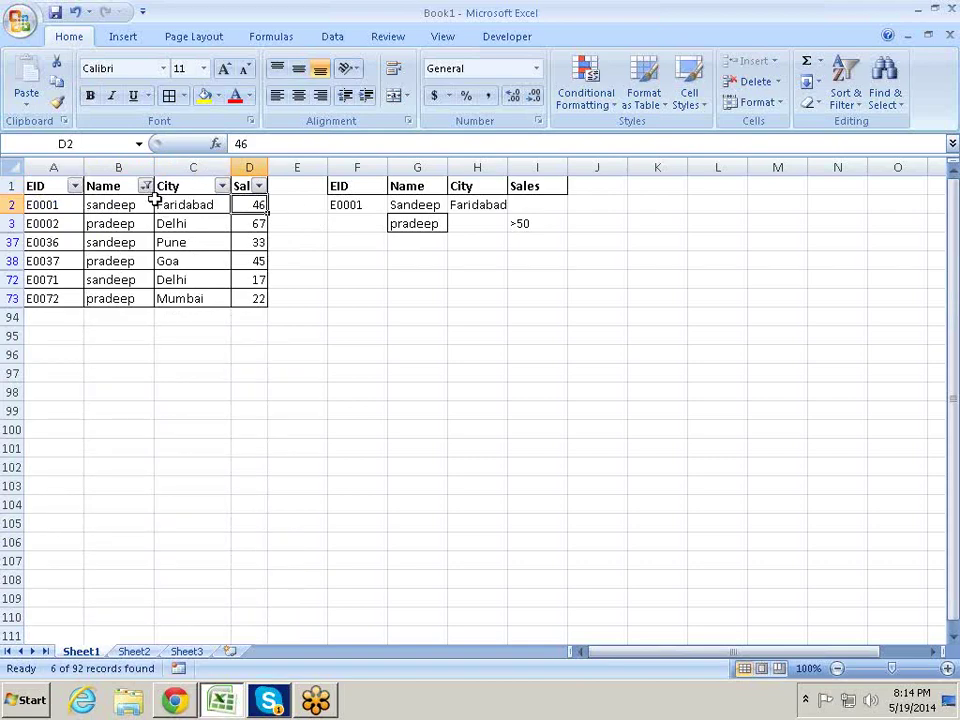
ctrl+click(254, 223)
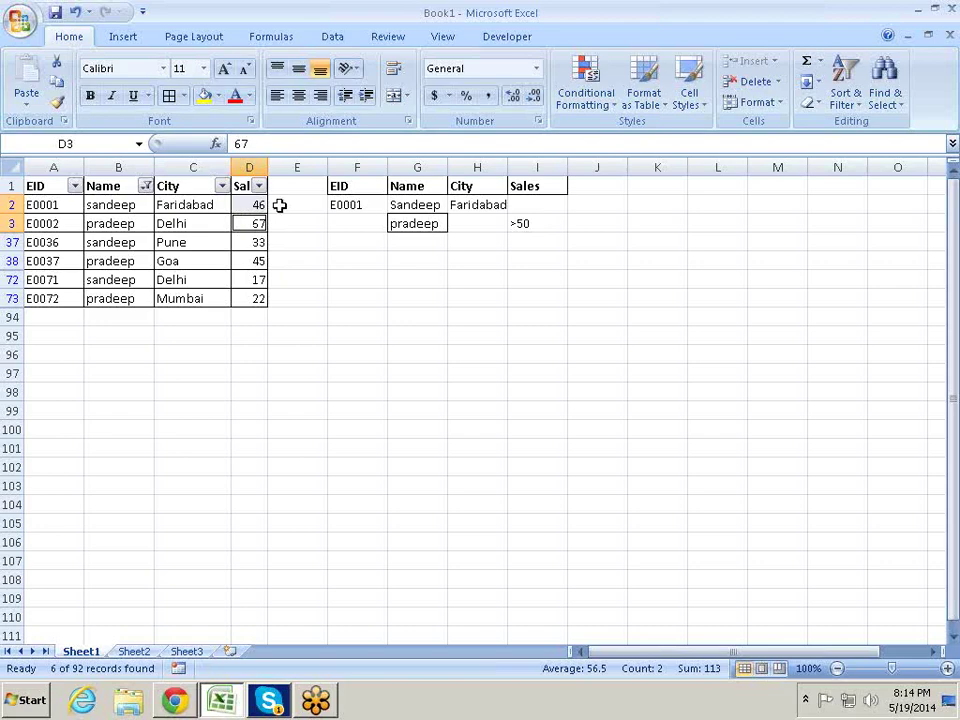
click(478, 204)
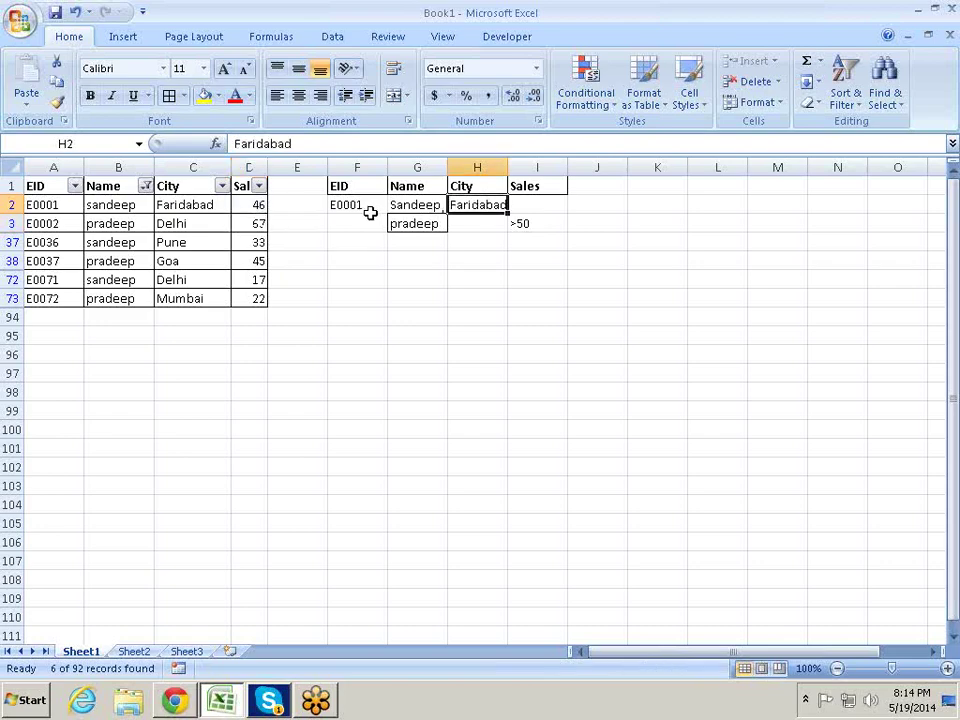
click(146, 187)
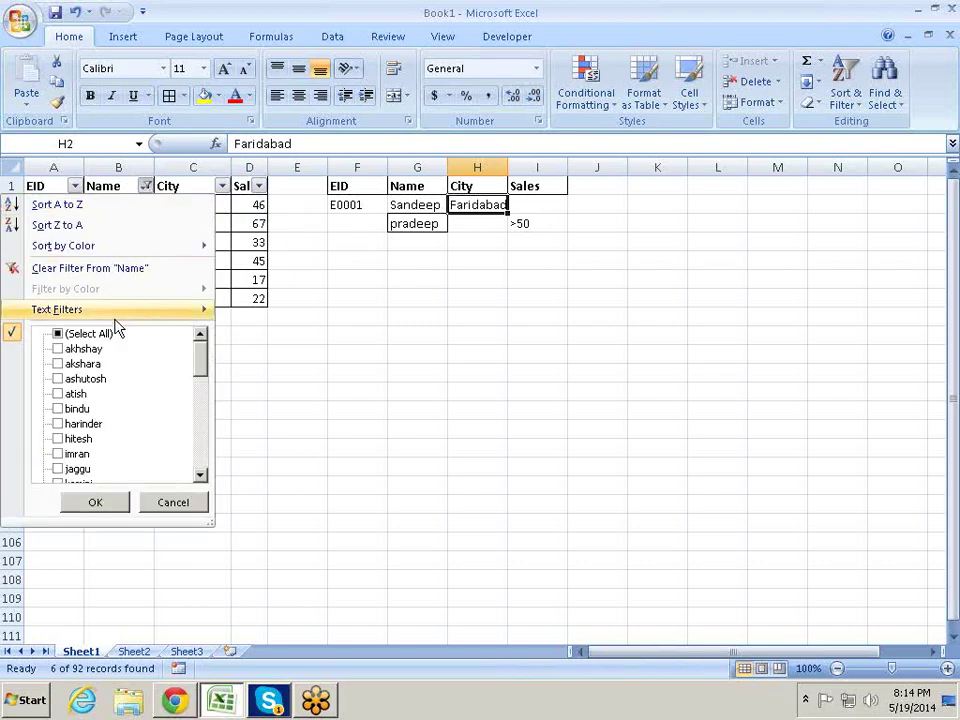
click(90, 333)
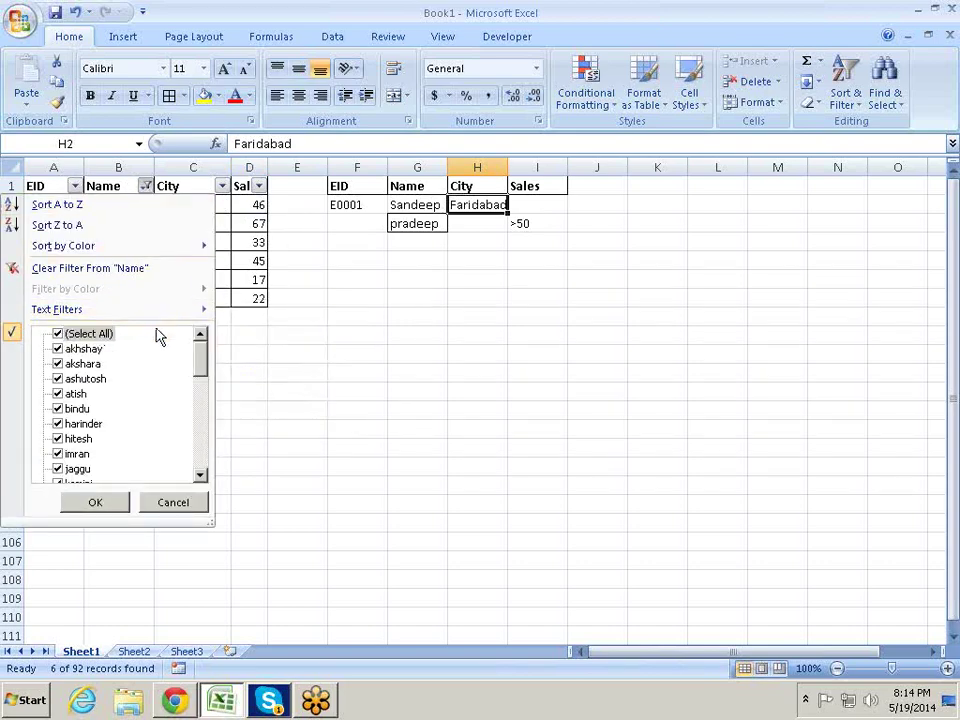
click(110, 500)
click(498, 294)
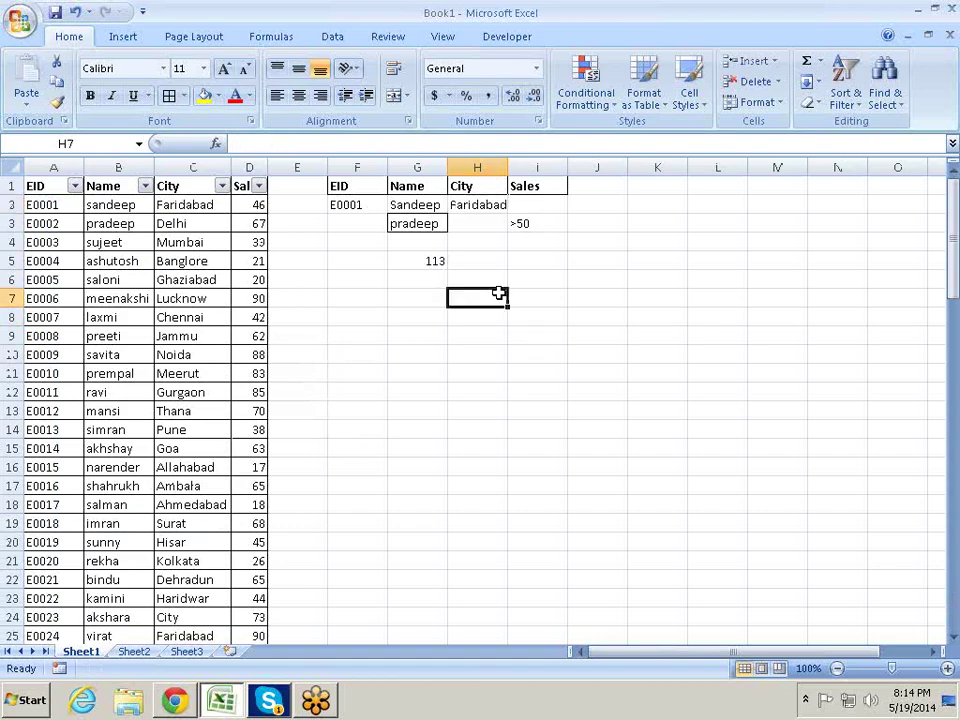
click(480, 205)
click(395, 205)
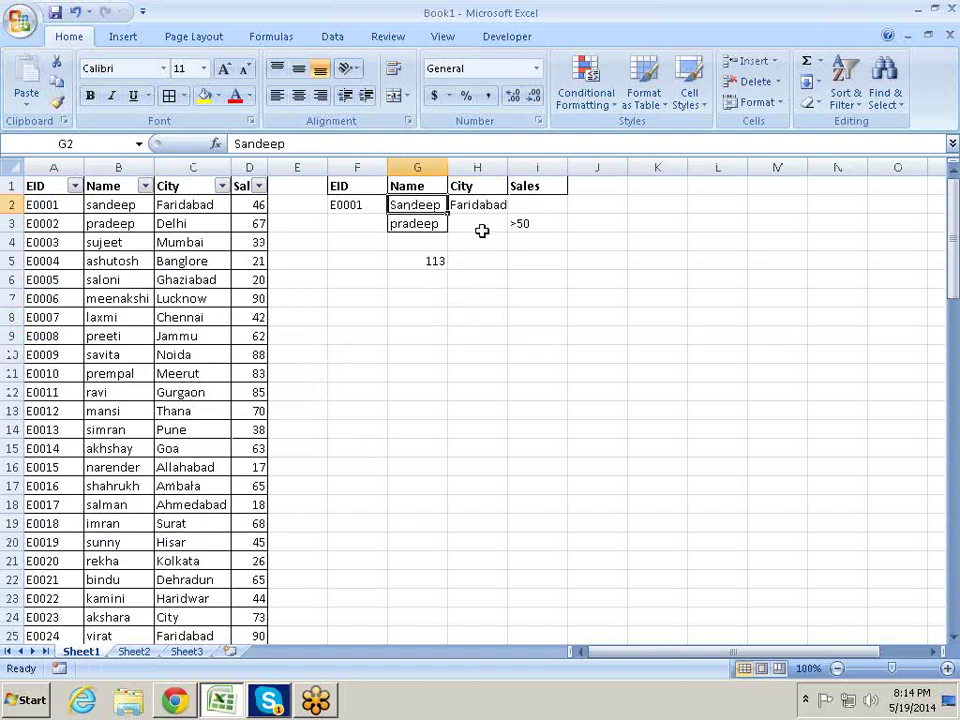
Confirm G5's DSUM formula, which shows 113.
click(416, 257)
double_click(423, 258)
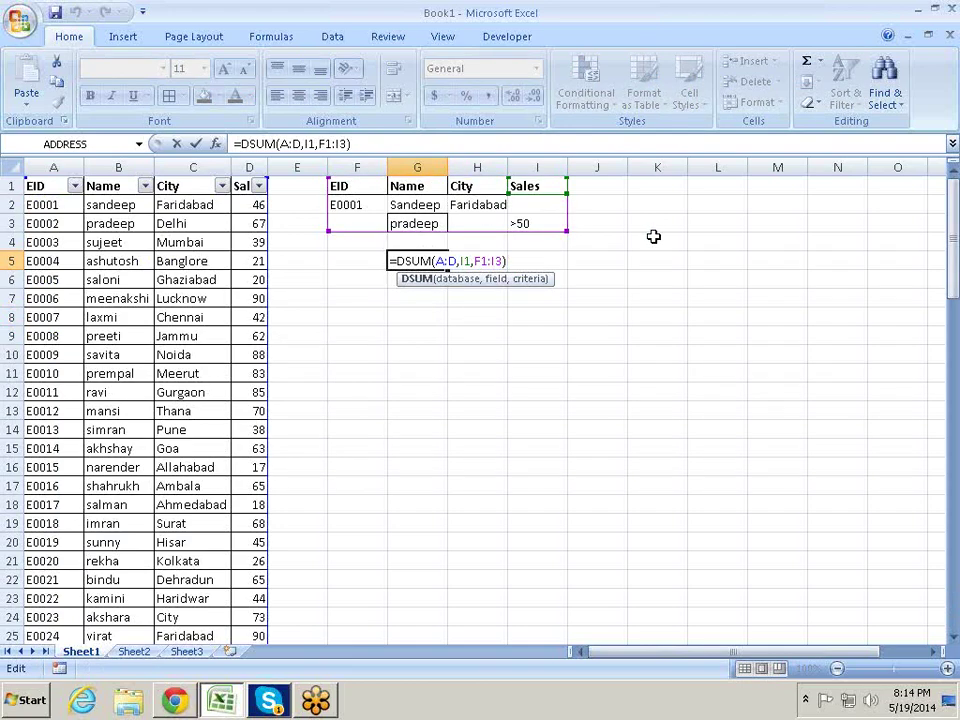
key(Return)
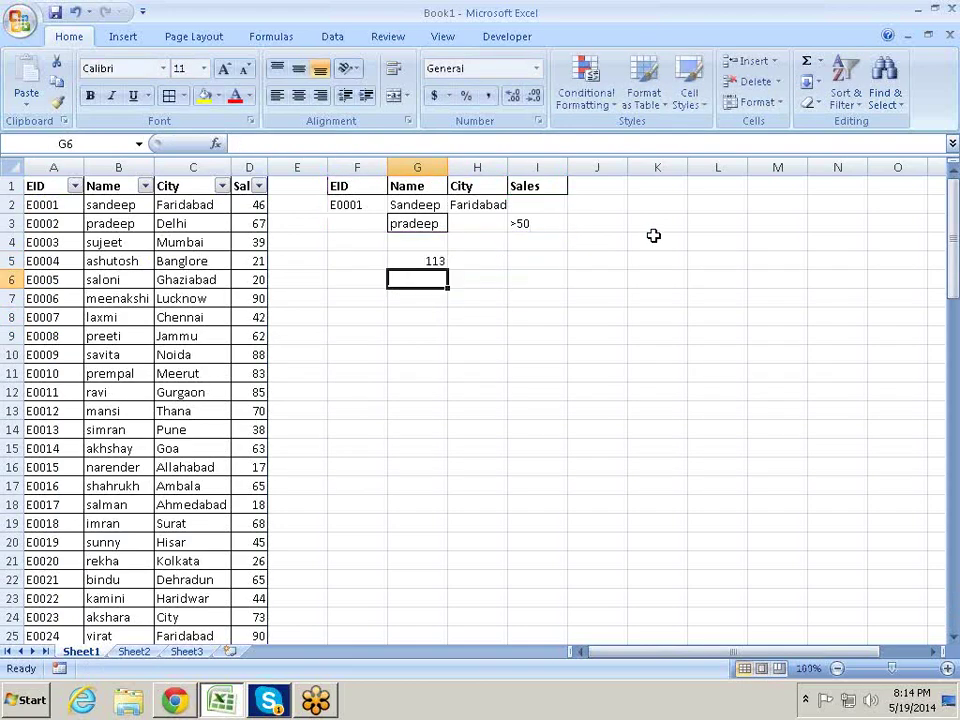
Start a DCOUNT formula in G6 over the data table A1:D93.
text(=)
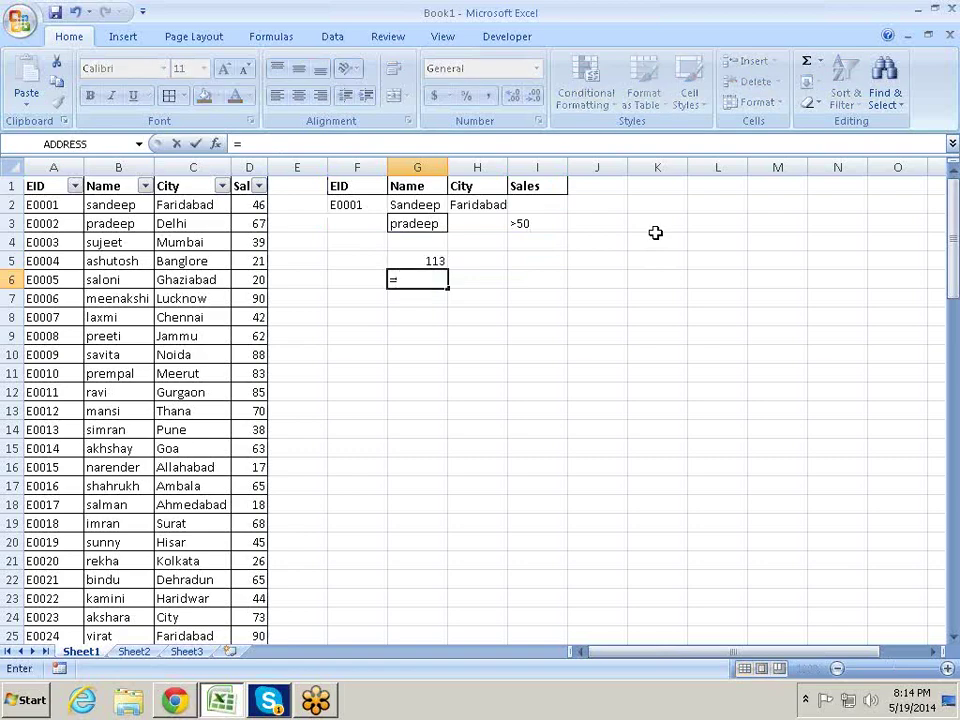
text(dc)
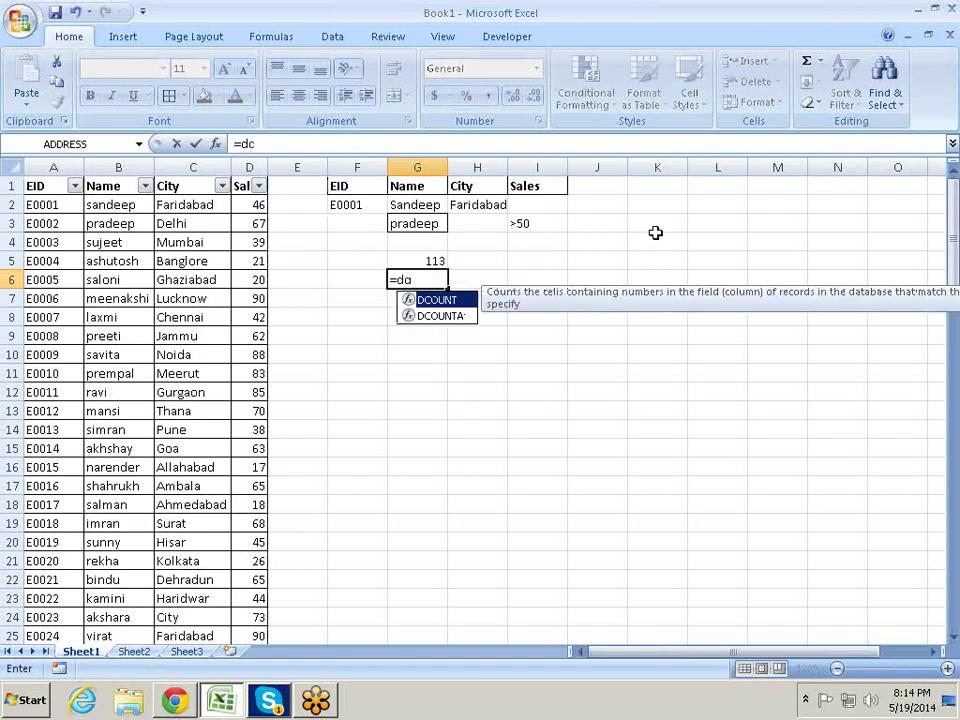
key(Tab)
key(Up)
key(Left)
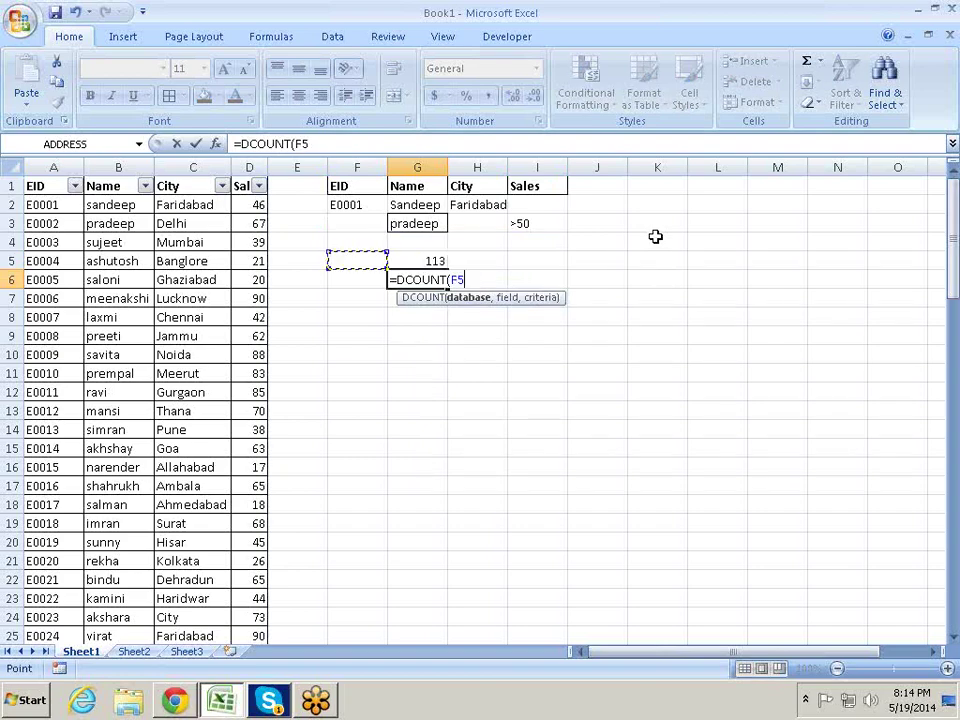
key(Left)
key(Left)
key(Up)
key(Up)
key(Up)
key(Up)
key(ctrl+shift+Left)
key(ctrl+shift+Down)
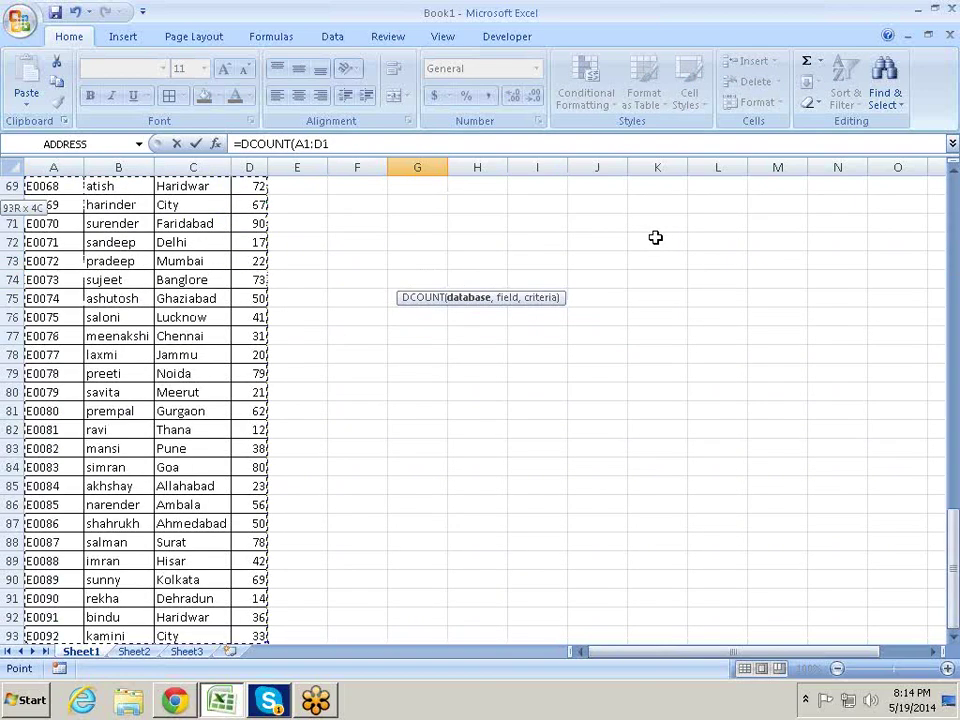
Complete =DCOUNT(A1:D93,G1,F1:I3) with field G1 and criteria F1:I3, returning 0.
text(,)
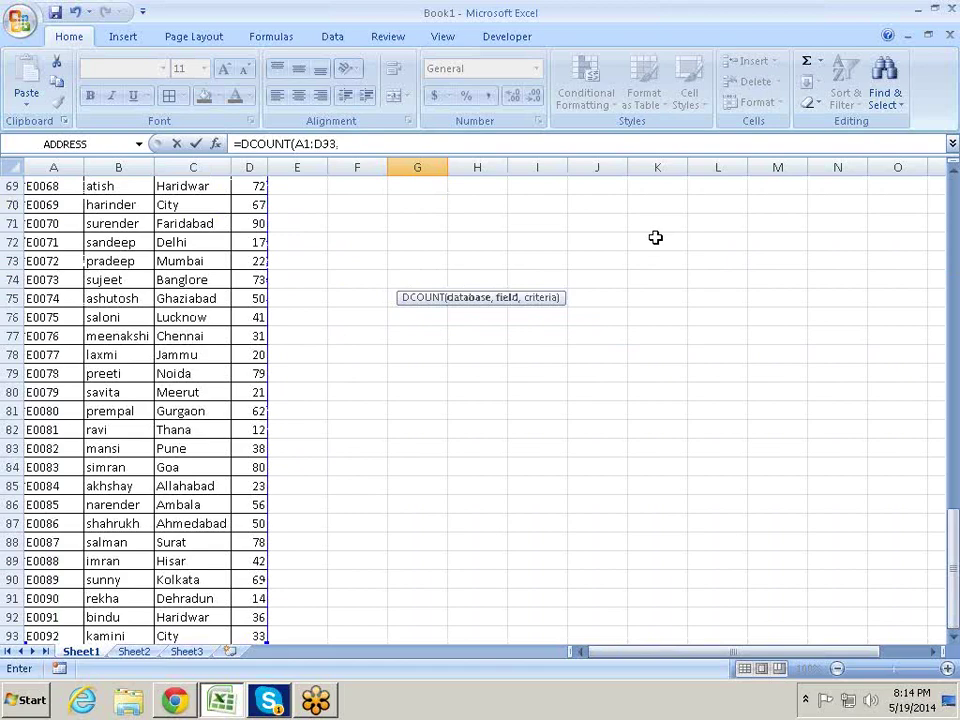
key(Up)
key(Up)
key(Up)
key(Up)
key(Up)
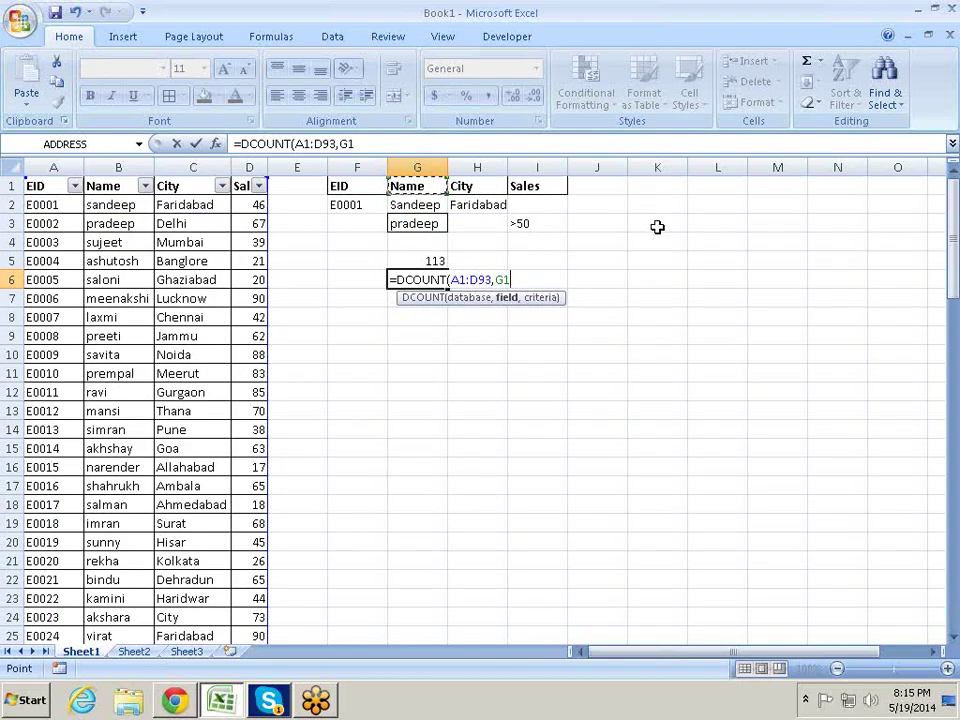
text(,)
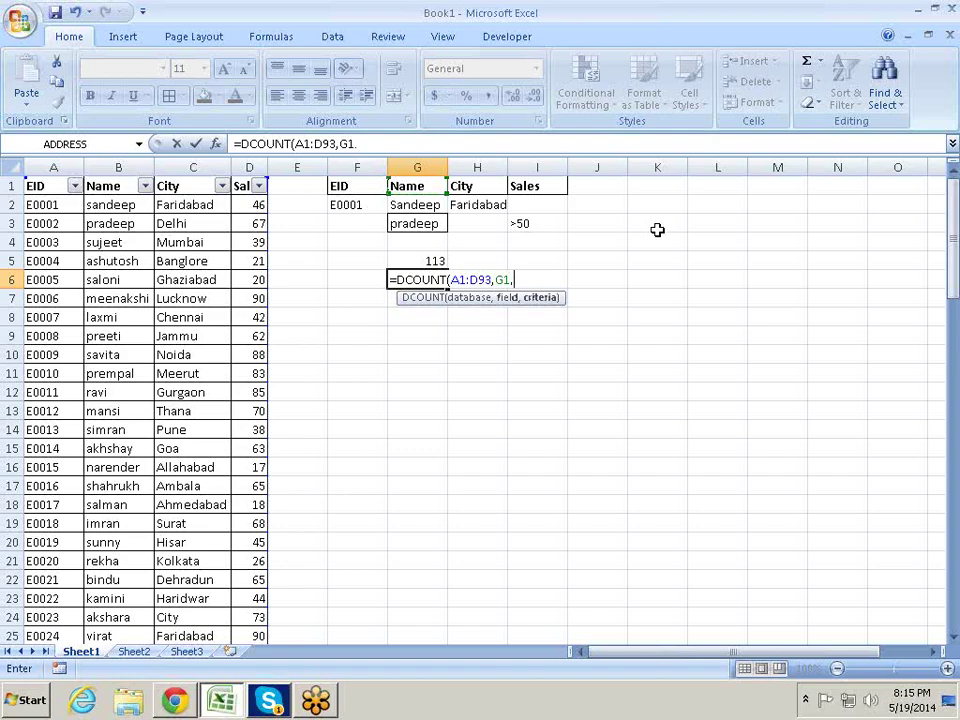
mouse_move(366, 186)
mouse_down()
mouse_move(552, 237)
mouse_move(548, 224)
mouse_up()
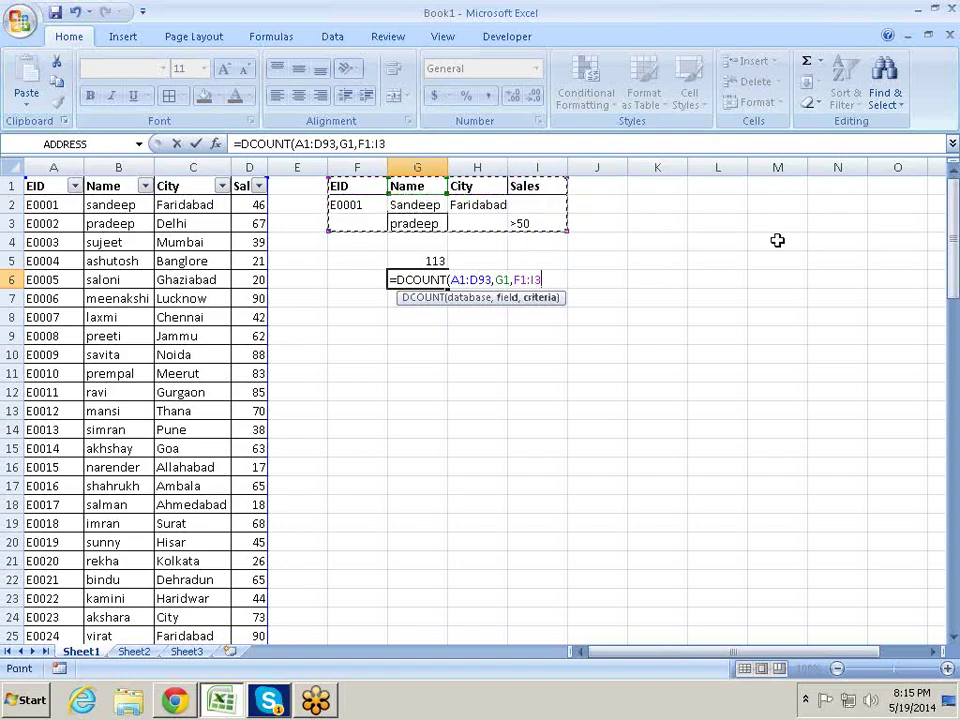
key(Return)
key(Up)
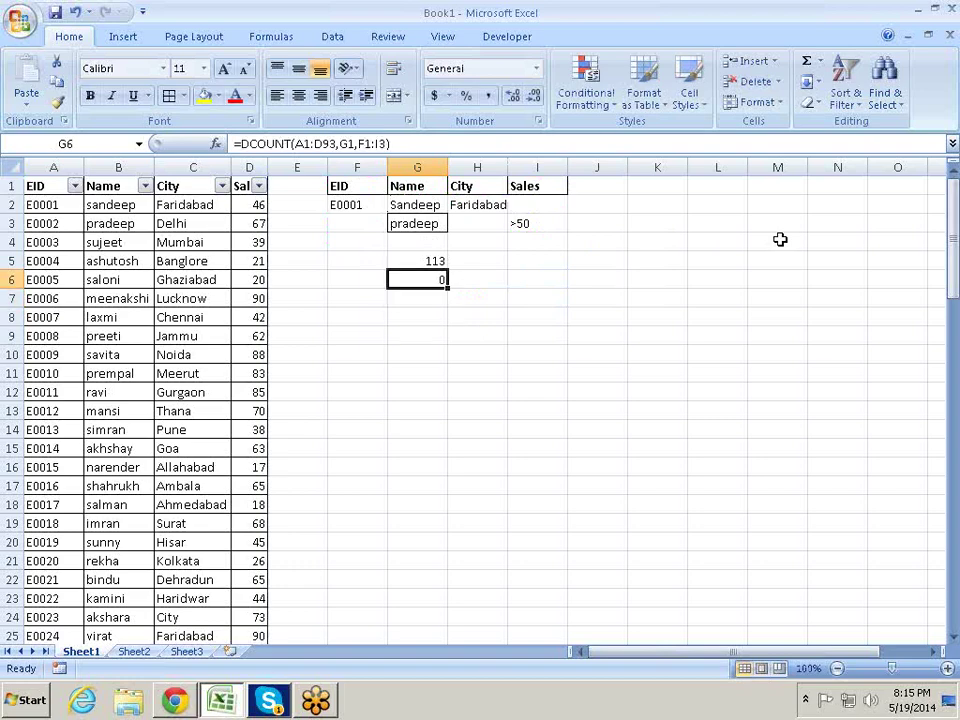
key(F2)
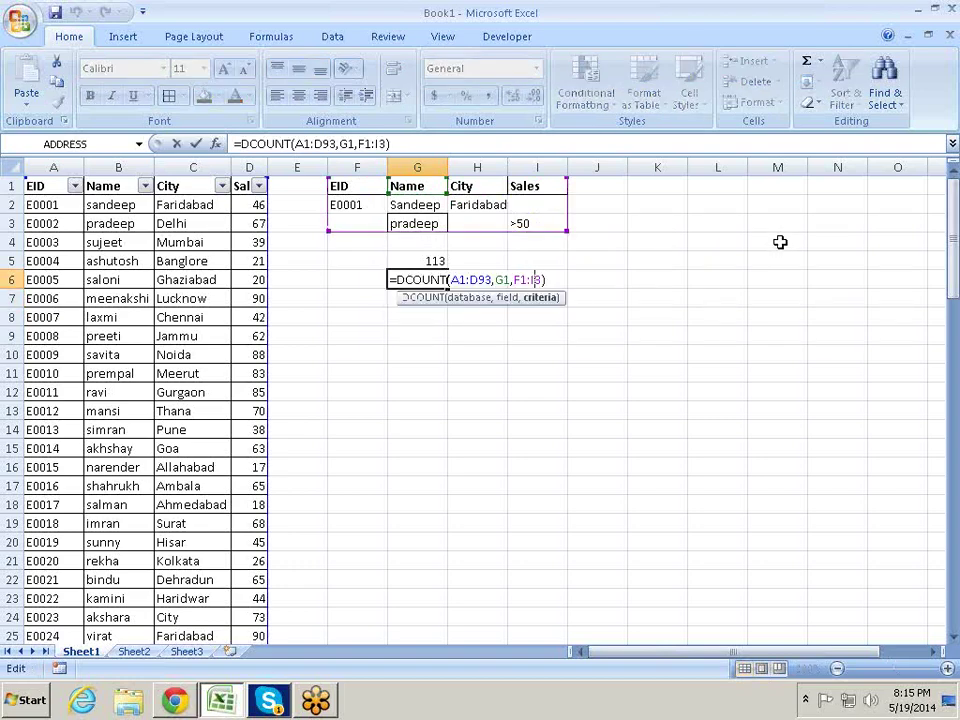
Try DCOUNTA in G6, then revert the function to DCOUNT.
text(a)
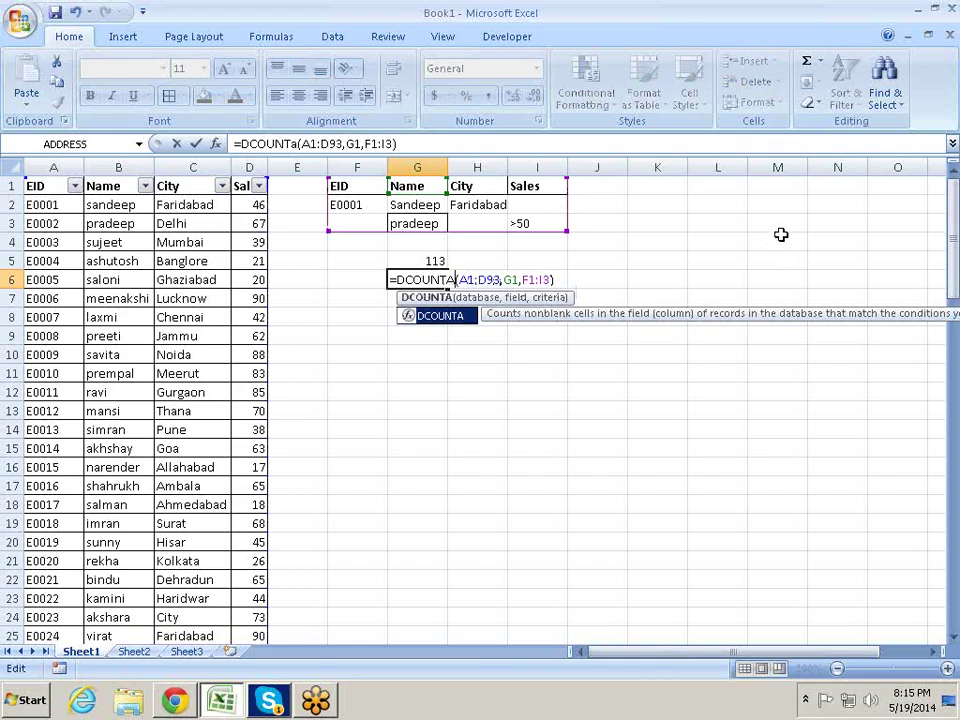
key(Return)
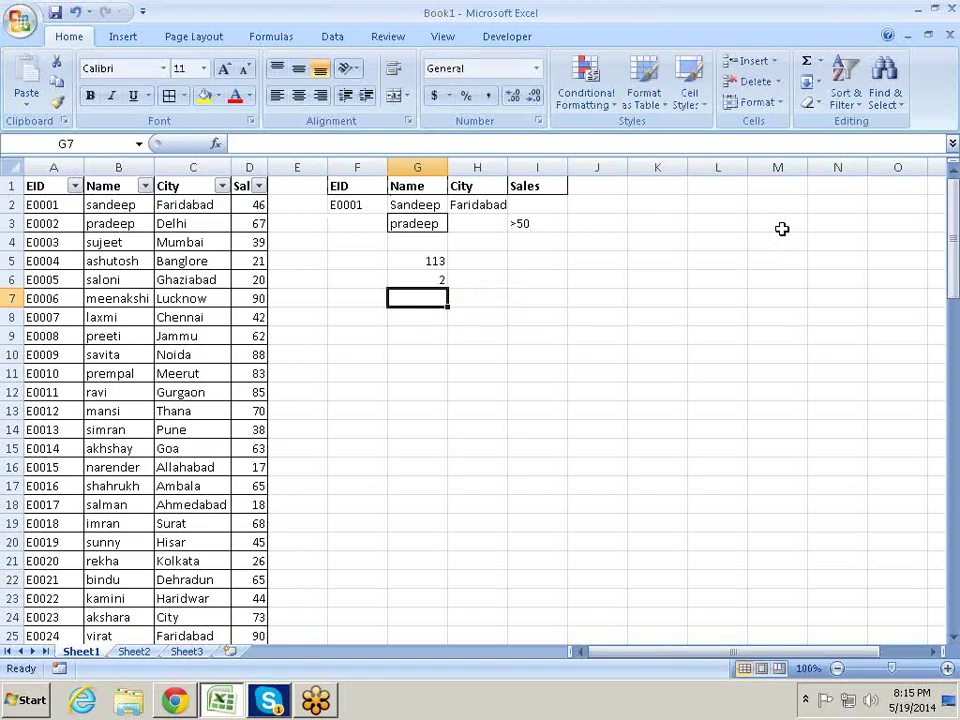
key(Up)
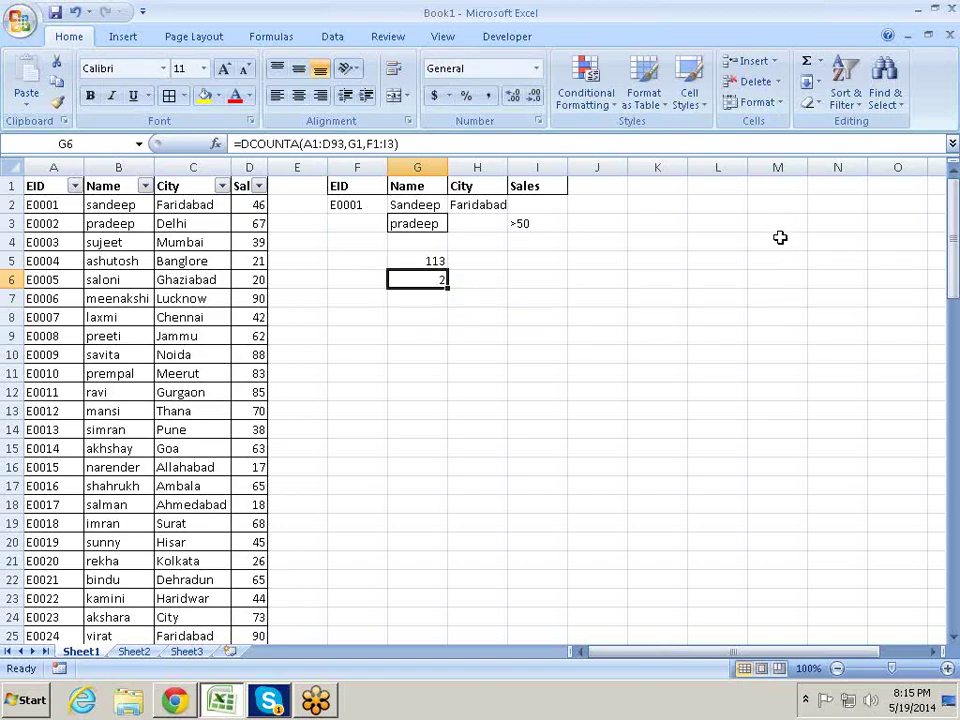
key(F2)
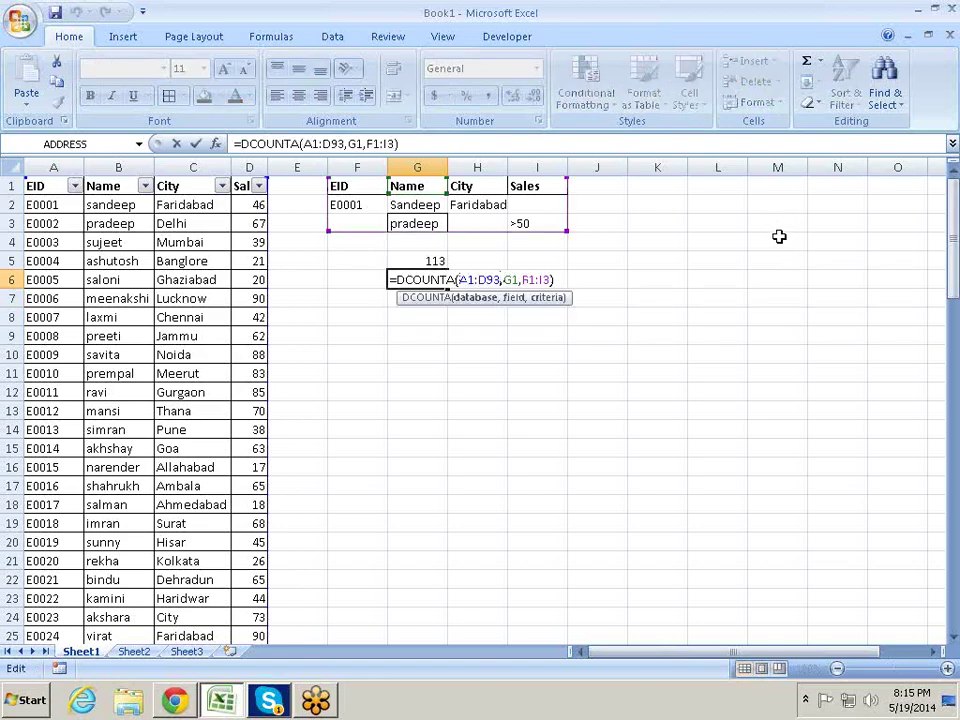
key(Left)
key(BackSpace)
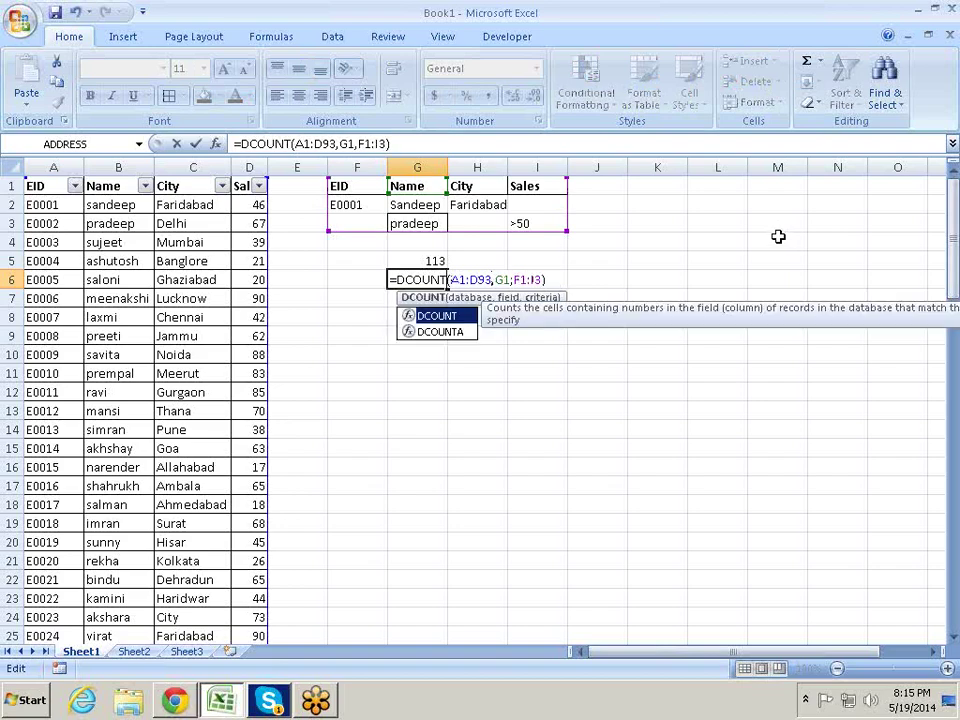
key(Escape)
Change G6's DCOUNT field from G1 to I1 so it returns 2, then switch to Chrome.
click(506, 280)
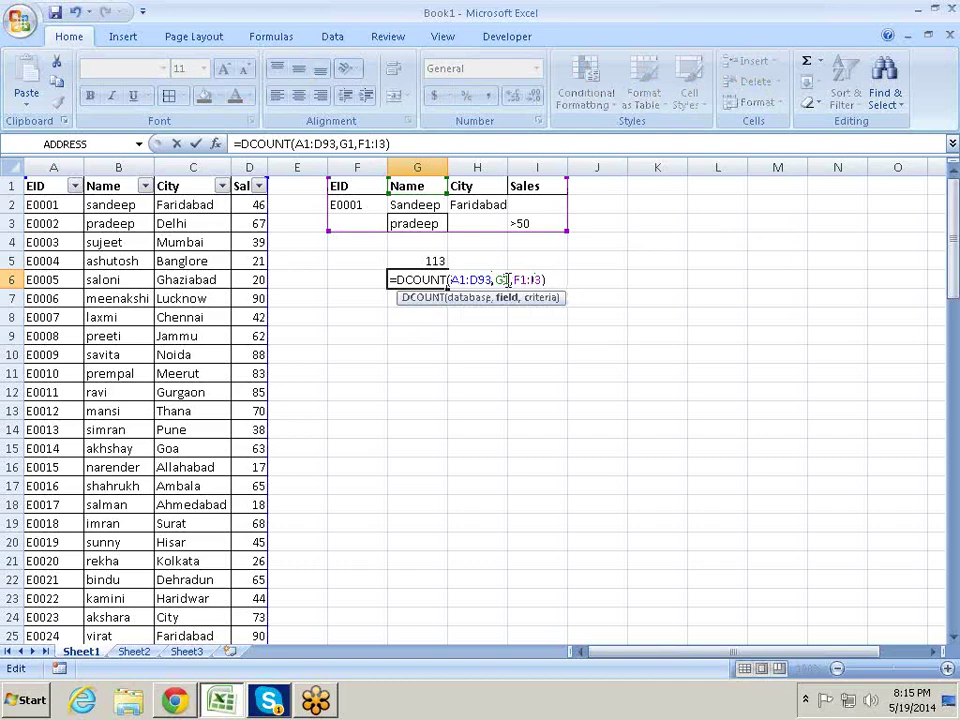
key(BackSpace)
text(i)
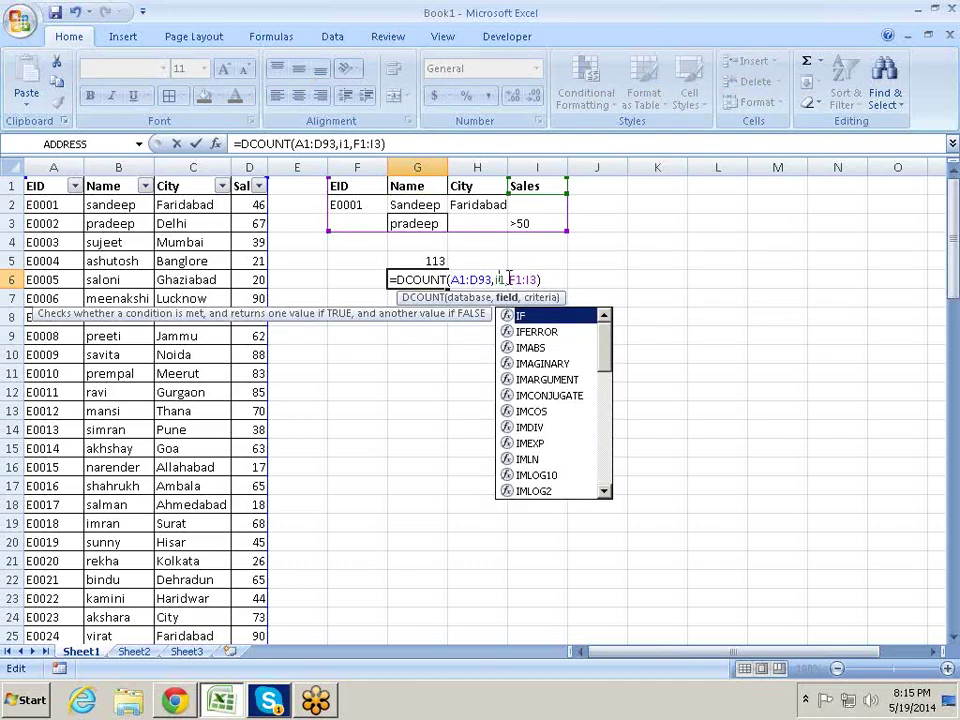
key(Return)
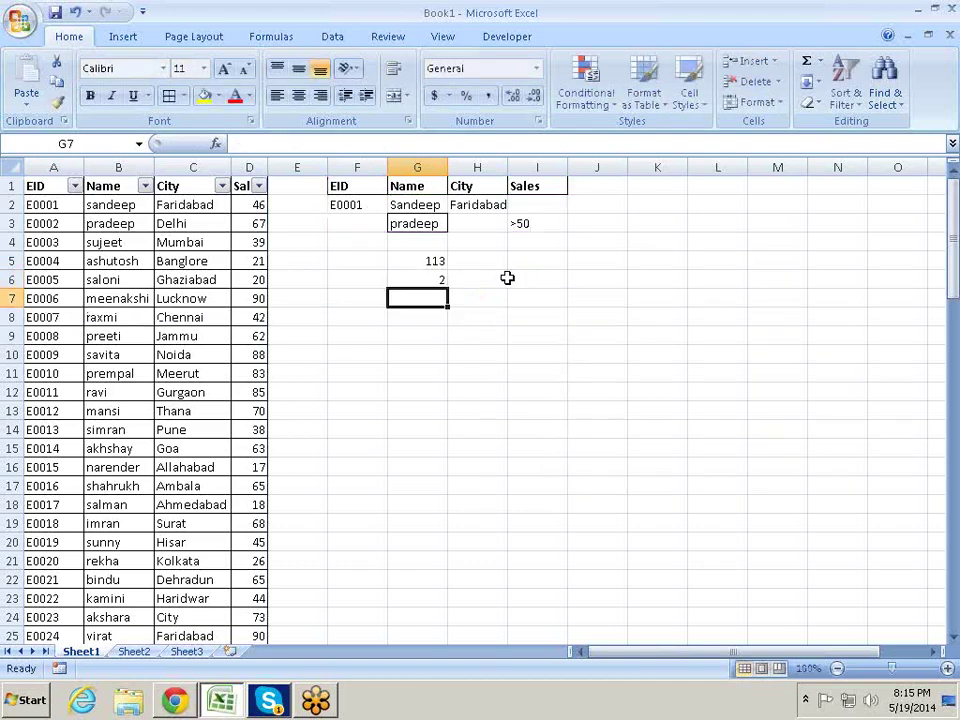
key(Up)
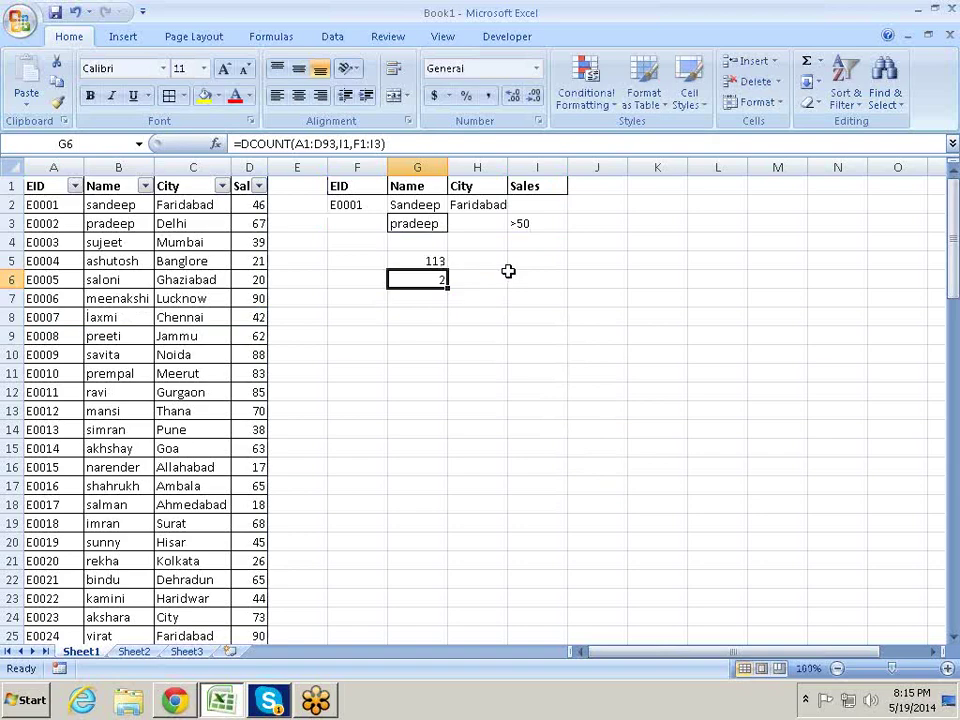
key(alt+Tab)
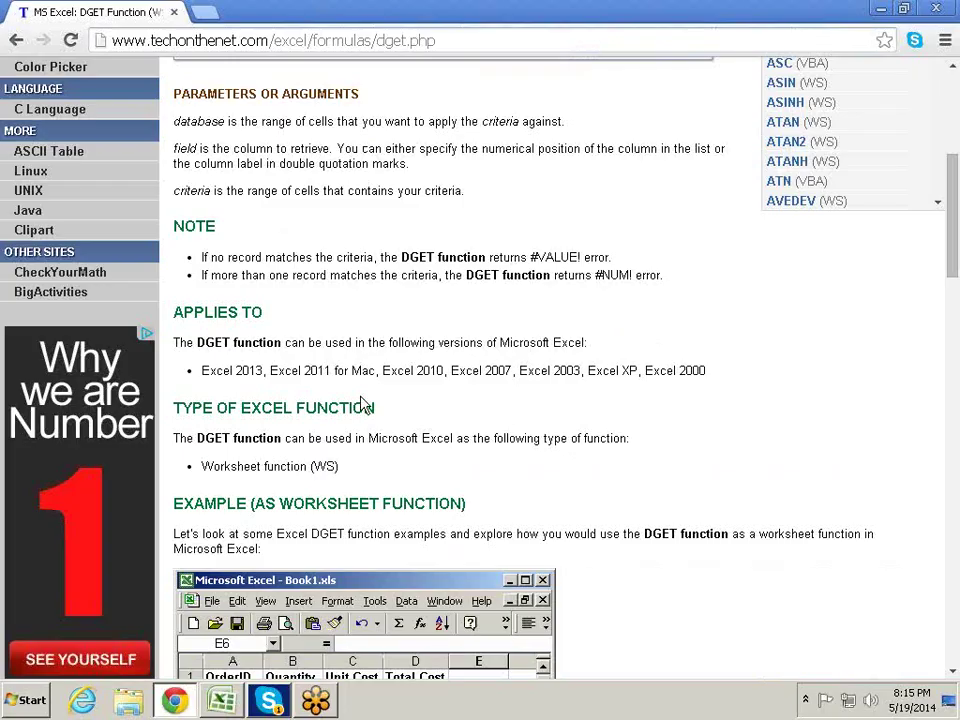
Open the worksheet functions category list and scroll to Database Functions.
click(365, 403)
scroll(493, 360, down, 2)
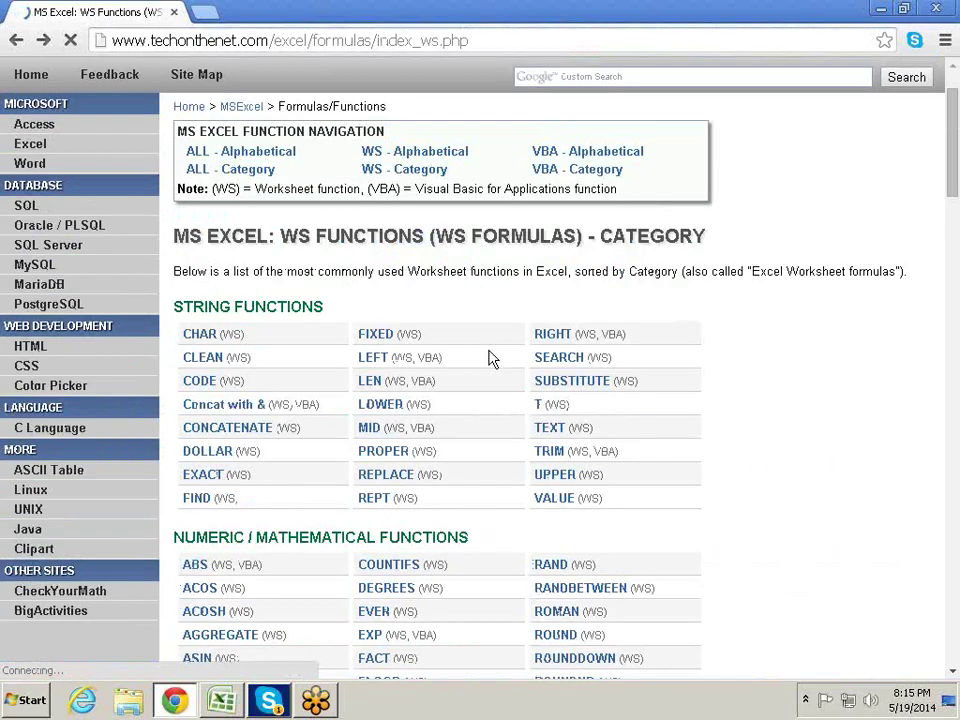
scroll(497, 364, down, 10)
scroll(540, 364, down, 5)
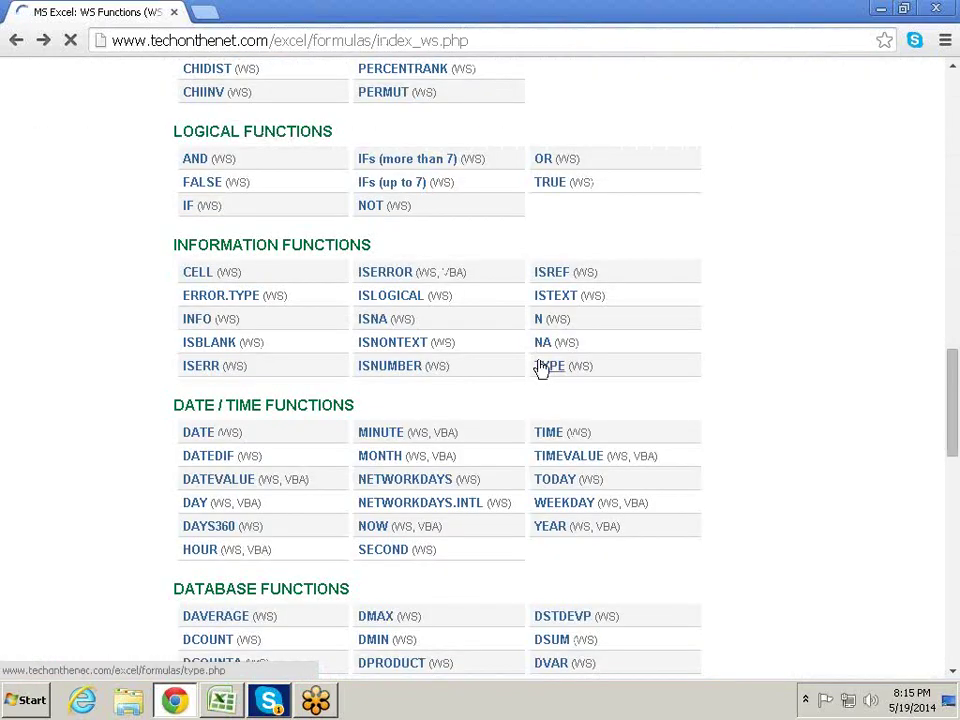
scroll(521, 463, down, 5)
scroll(514, 446, down, 3)
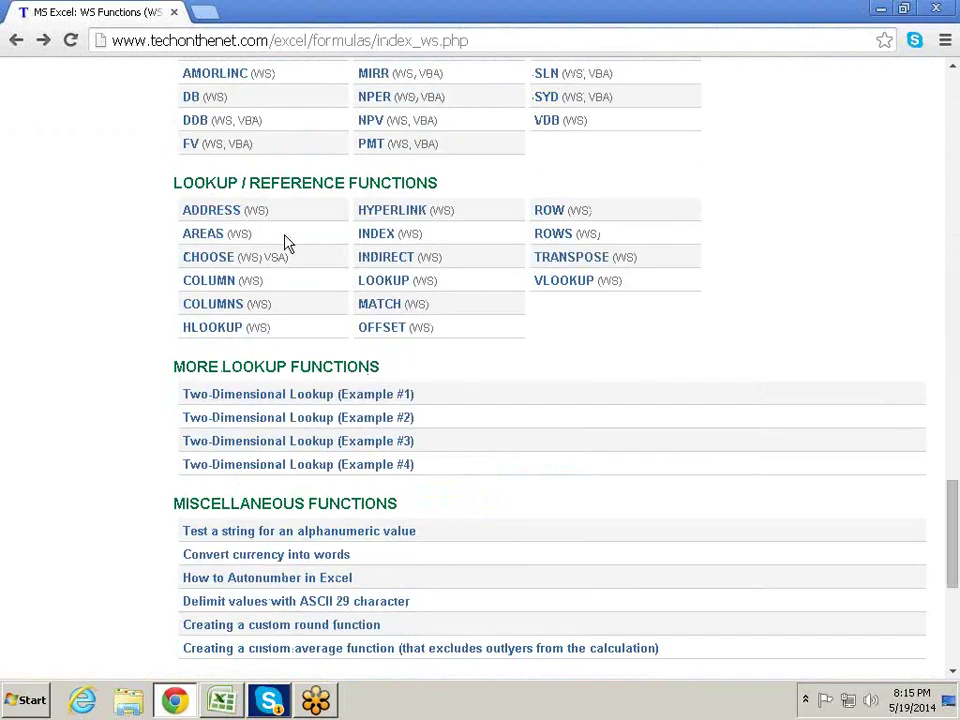
scroll(400, 245, up, 3)
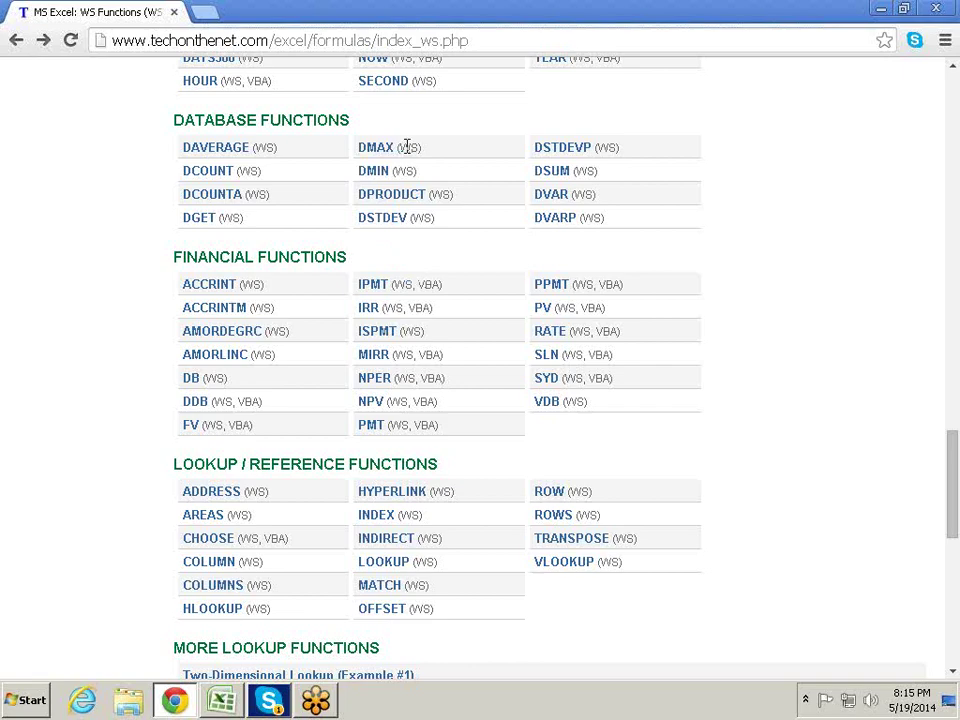
Open and read through the DPRODUCT function page.
click(414, 203)
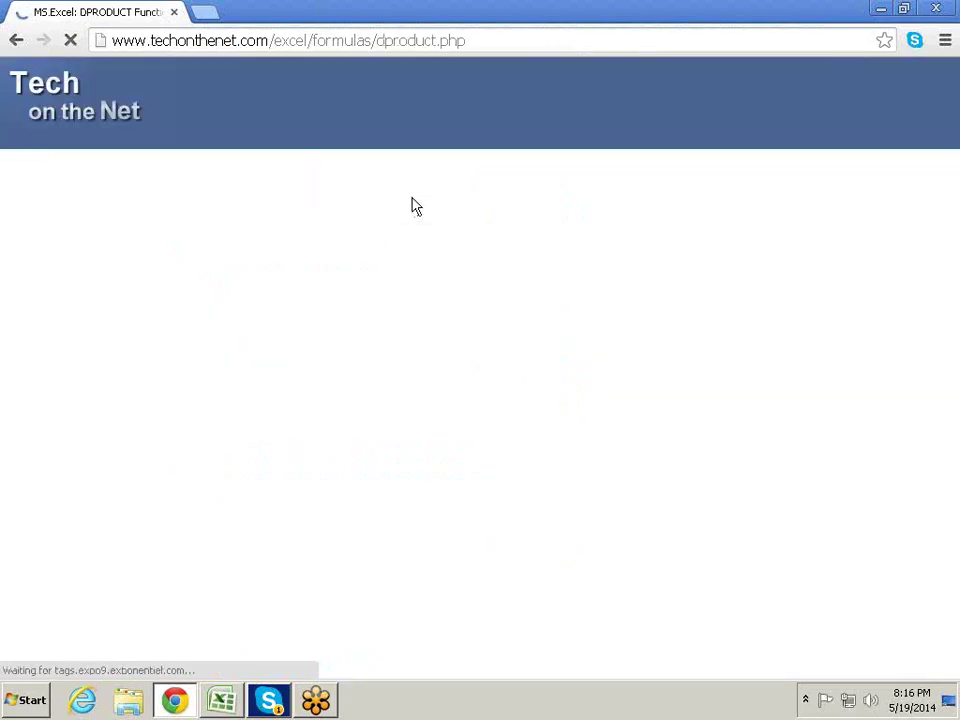
scroll(535, 334, down, 3)
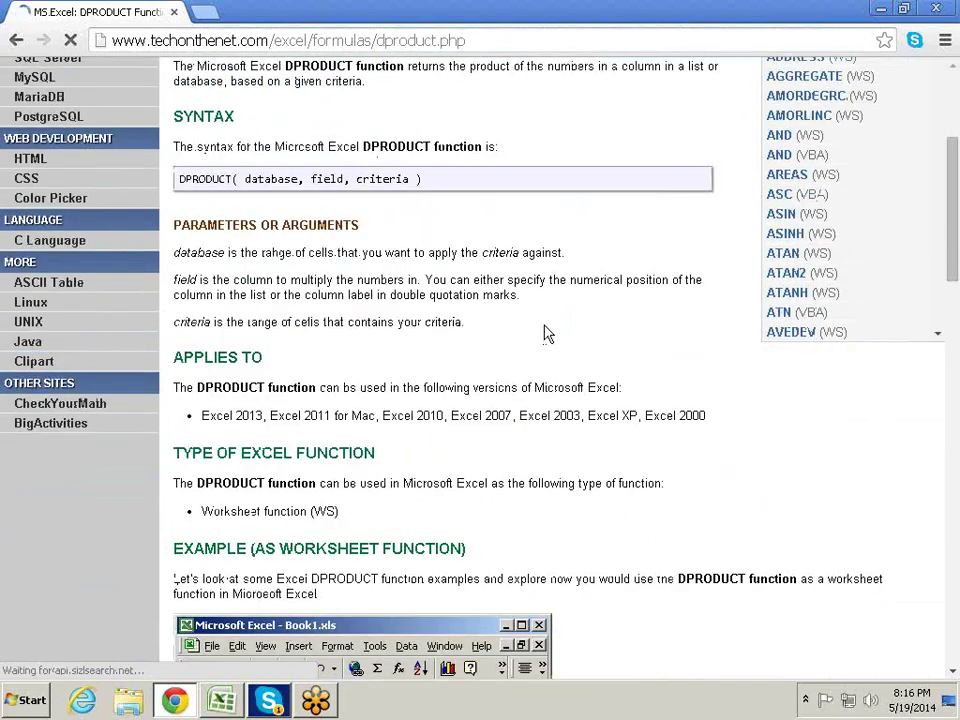
scroll(545, 332, down, 3)
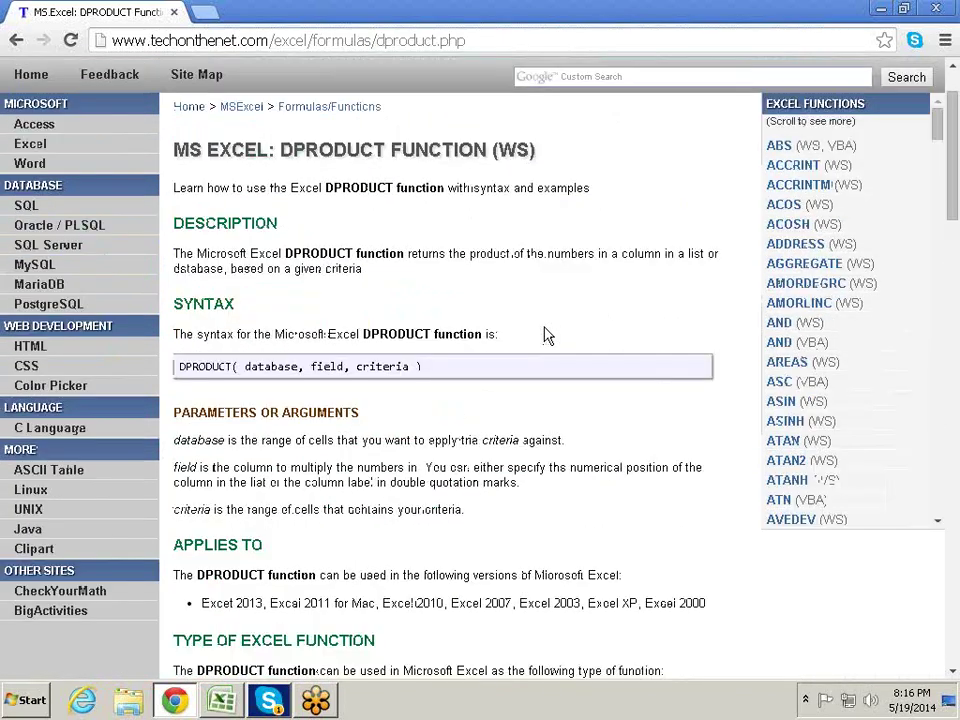
scroll(544, 336, down, 2)
scroll(507, 330, down, 2)
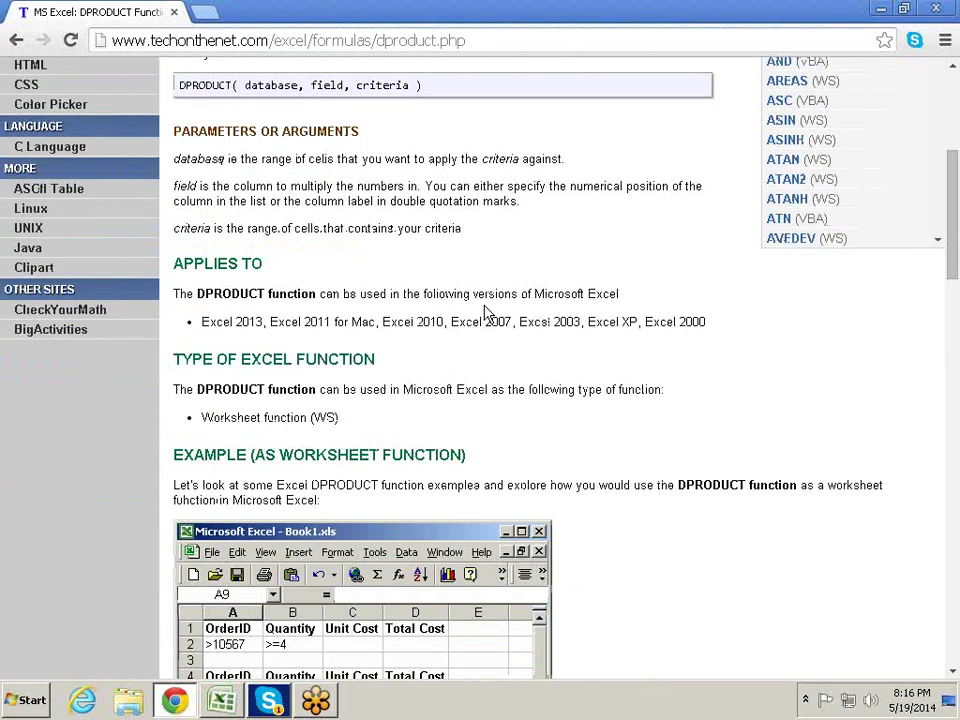
Return to the category list and open the DVAR function page.
click(16, 40)
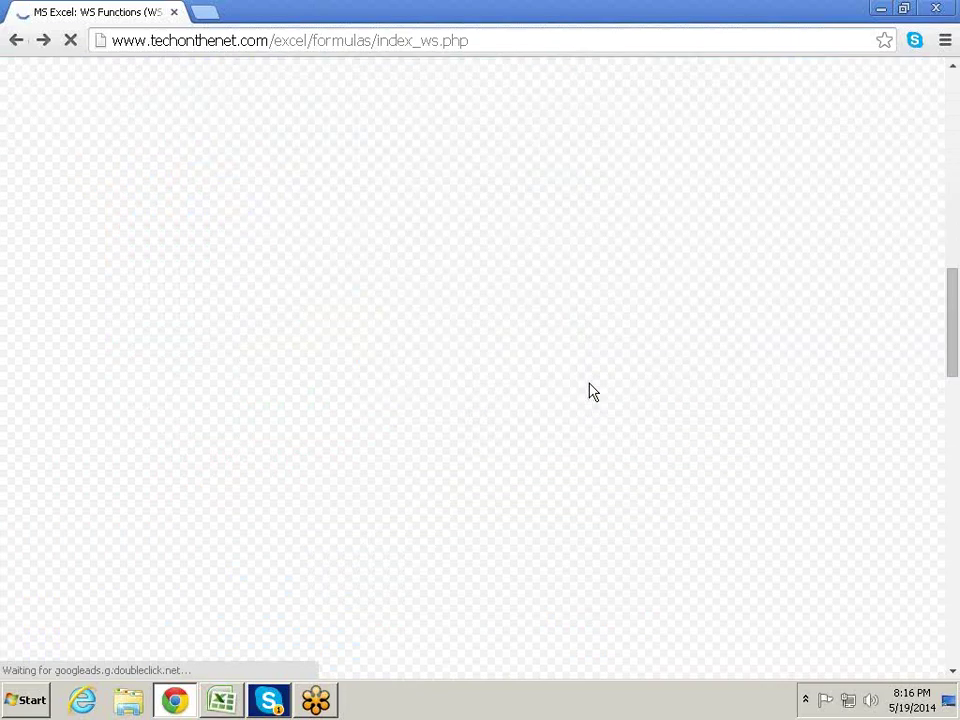
scroll(617, 437, down, 10)
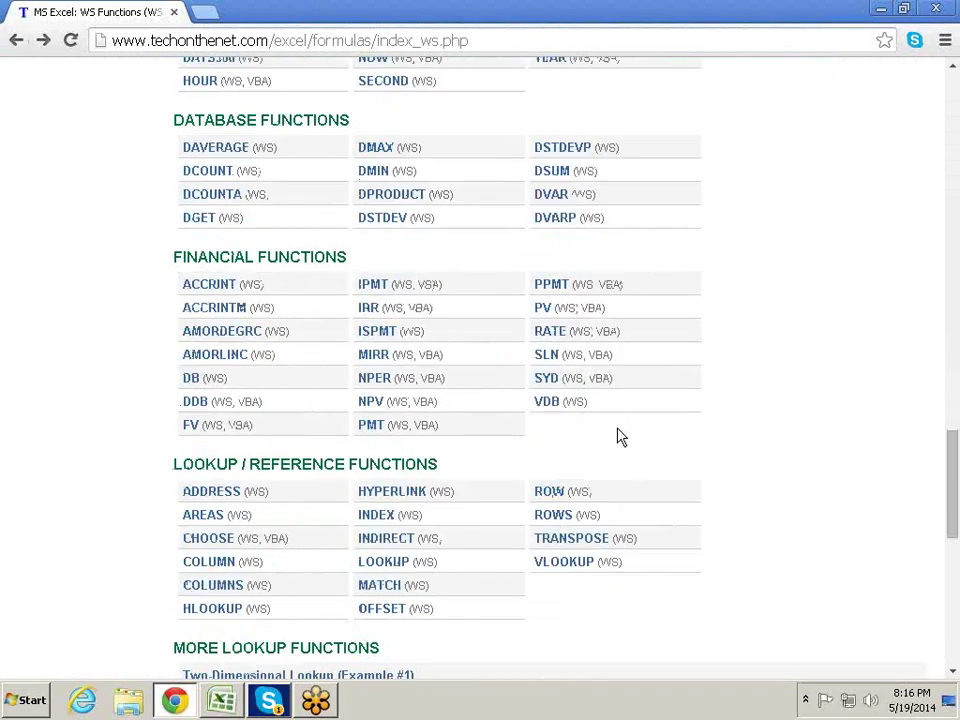
scroll(617, 437, down, 1)
scroll(617, 437, down, 1)
scroll(620, 435, down, 3)
scroll(620, 435, up, 1)
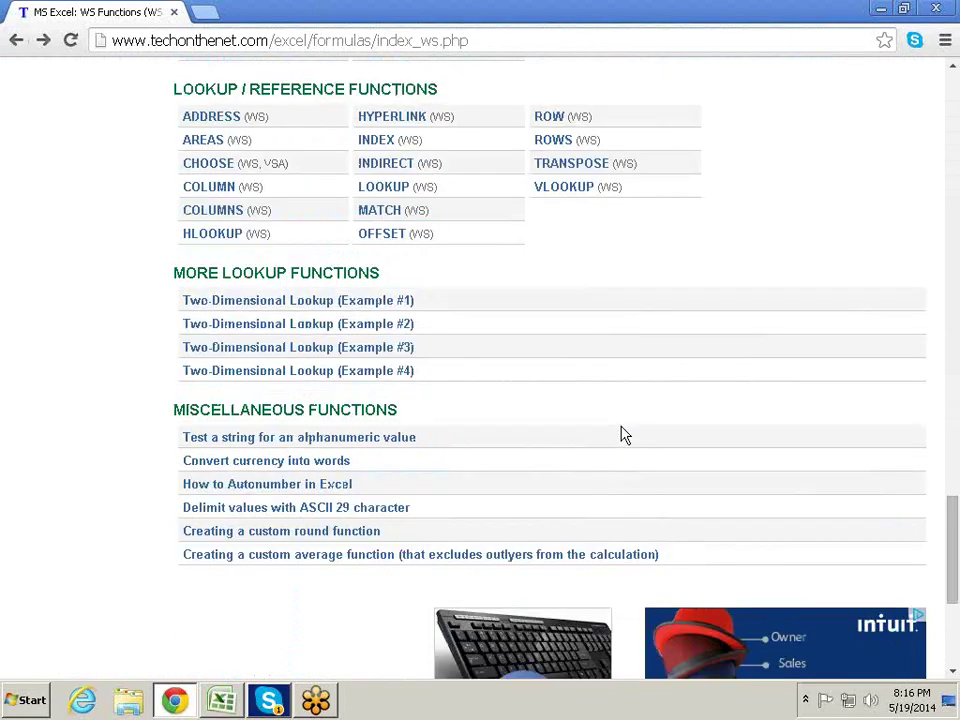
scroll(621, 435, up, 4)
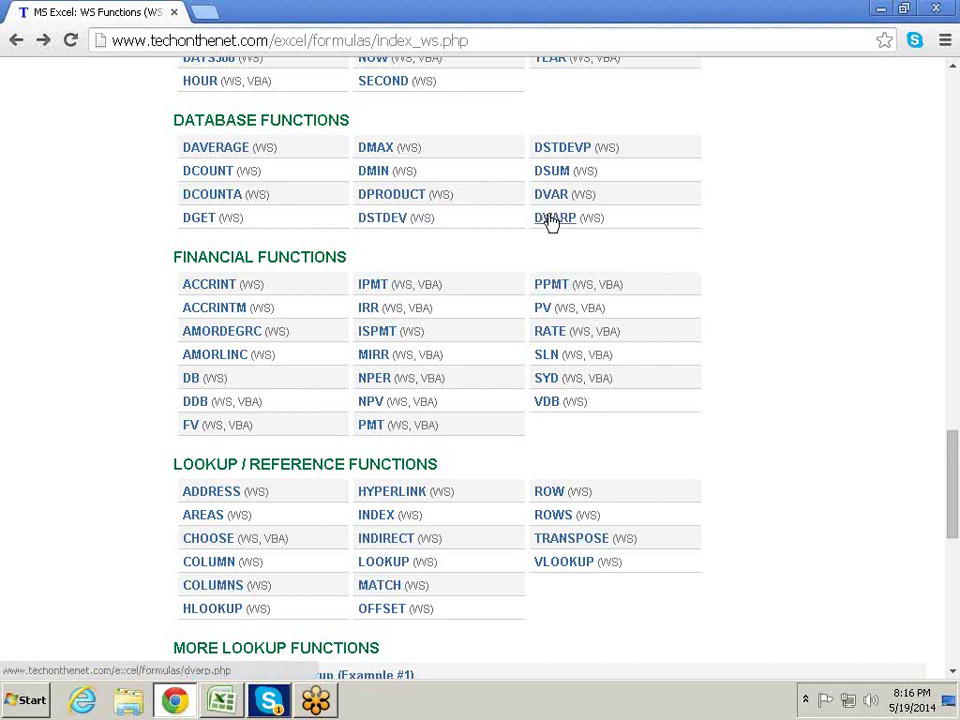
click(558, 199)
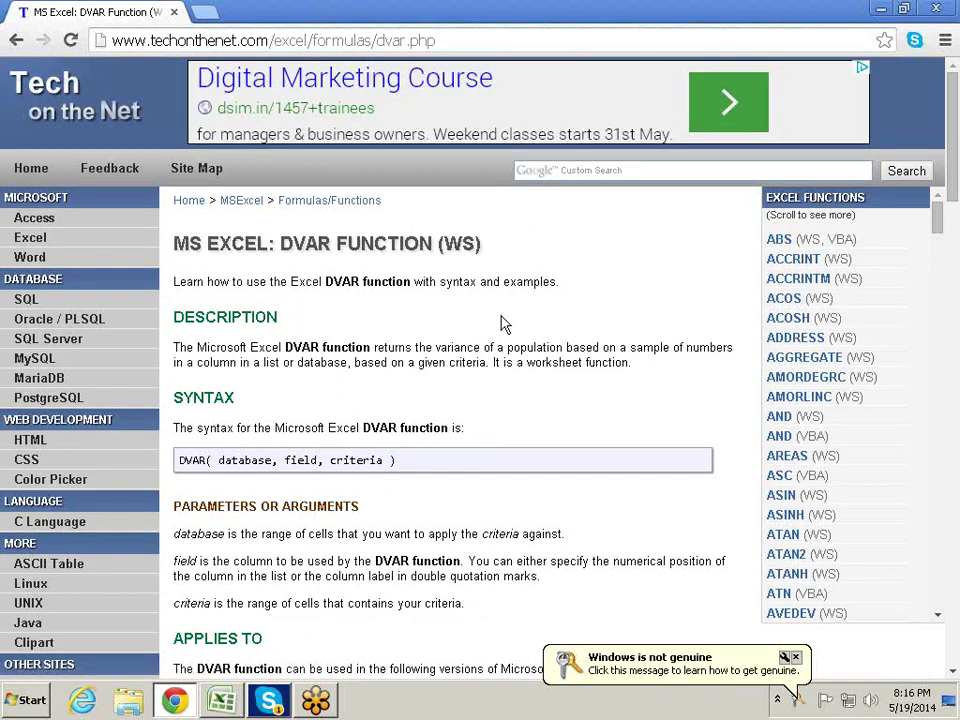
Highlight the database, field and variance descriptions on the DVAR page.
scroll(505, 323, down, 1)
scroll(505, 323, down, 1)
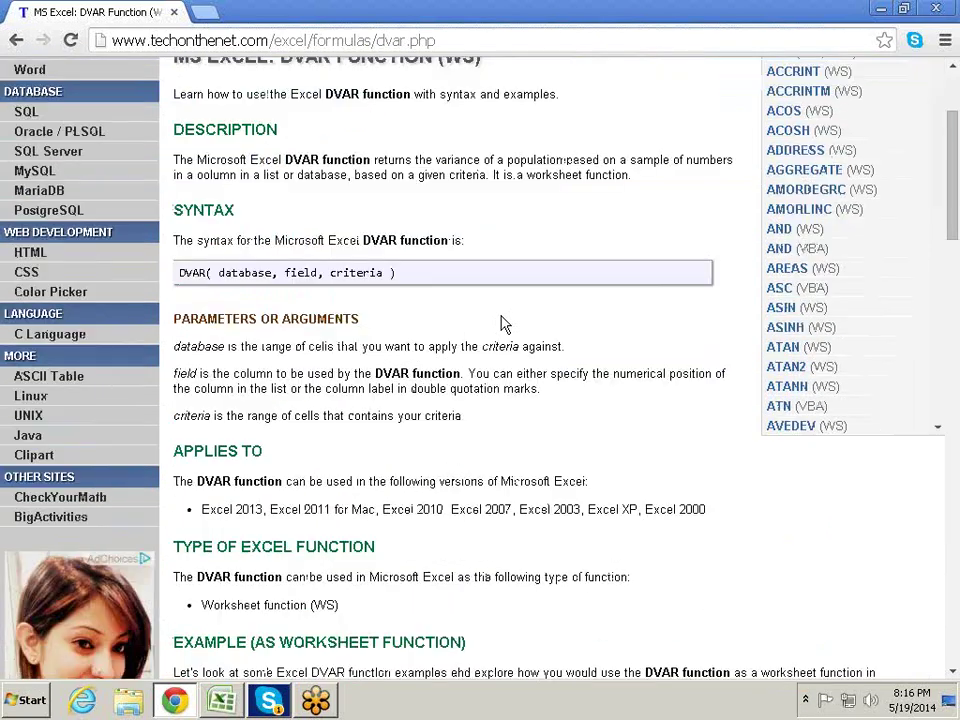
drag(325, 346, 541, 346)
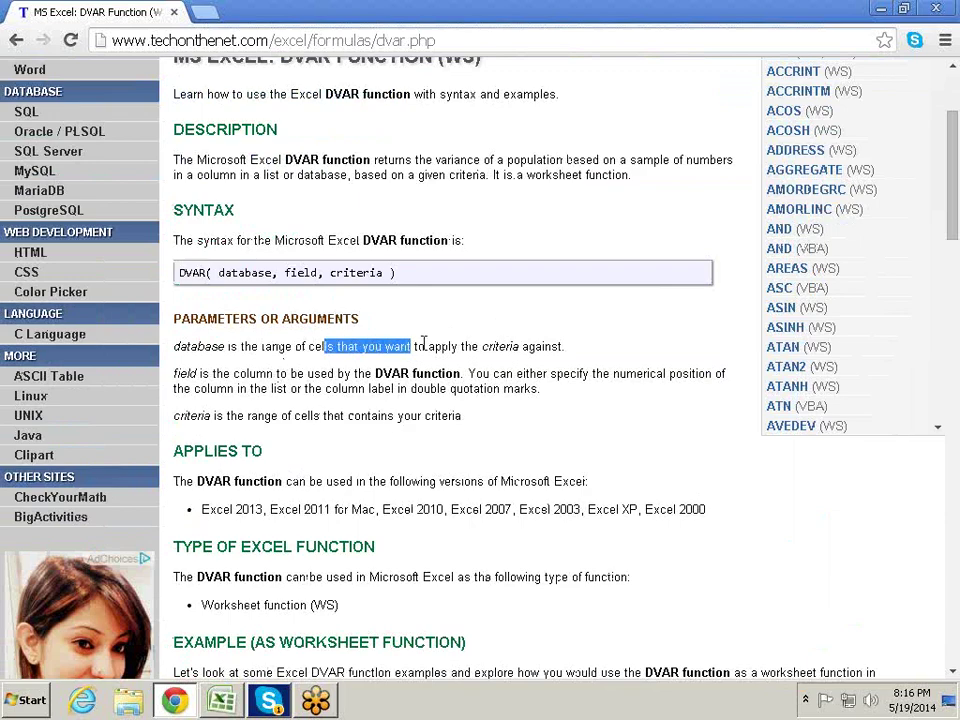
drag(246, 374, 434, 371)
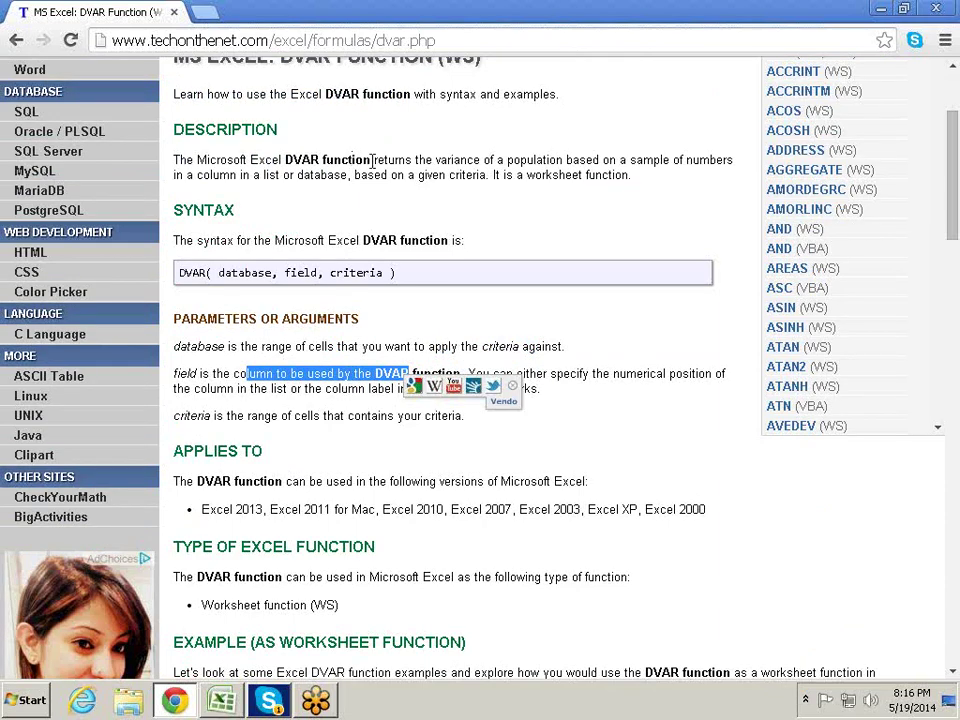
drag(373, 160, 440, 160)
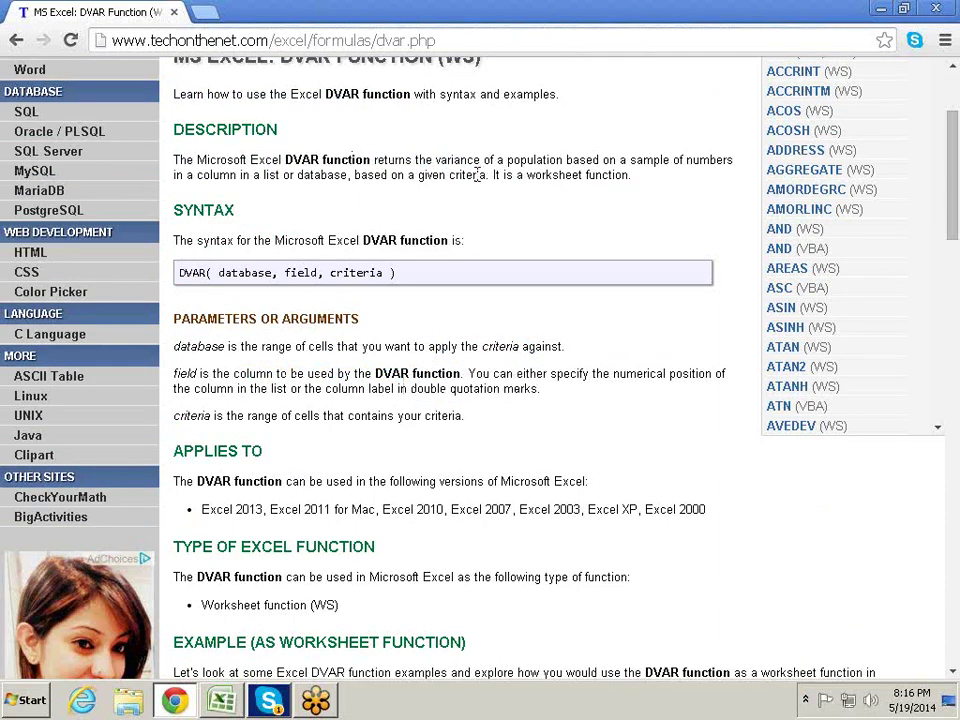
drag(478, 163, 436, 160)
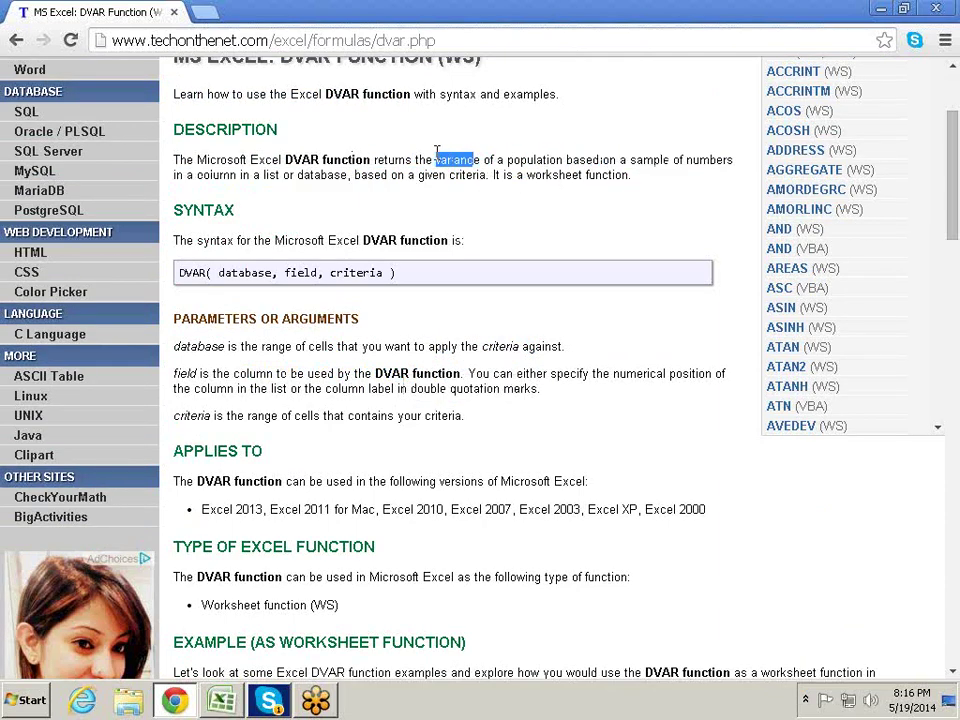
click(463, 235)
Read through the DVAR named-range examples, then go back to the category list.
scroll(460, 235, down, 2)
scroll(460, 235, down, 2)
scroll(462, 240, down, 3)
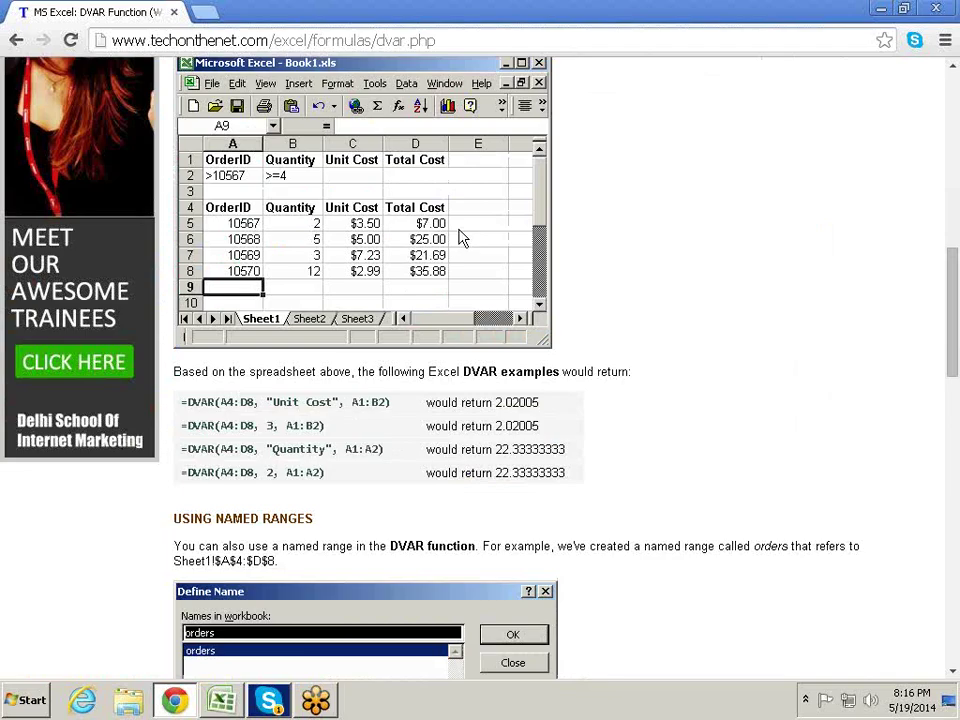
scroll(460, 237, down, 1)
scroll(461, 236, down, 2)
scroll(461, 236, down, 4)
scroll(461, 233, down, 4)
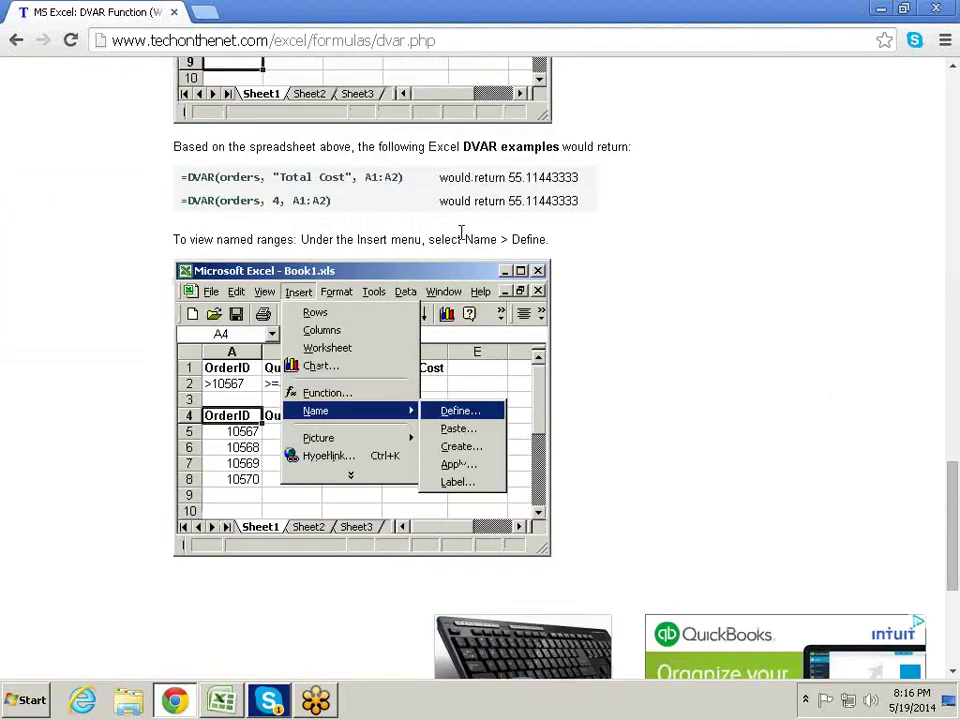
scroll(461, 240, down, 3)
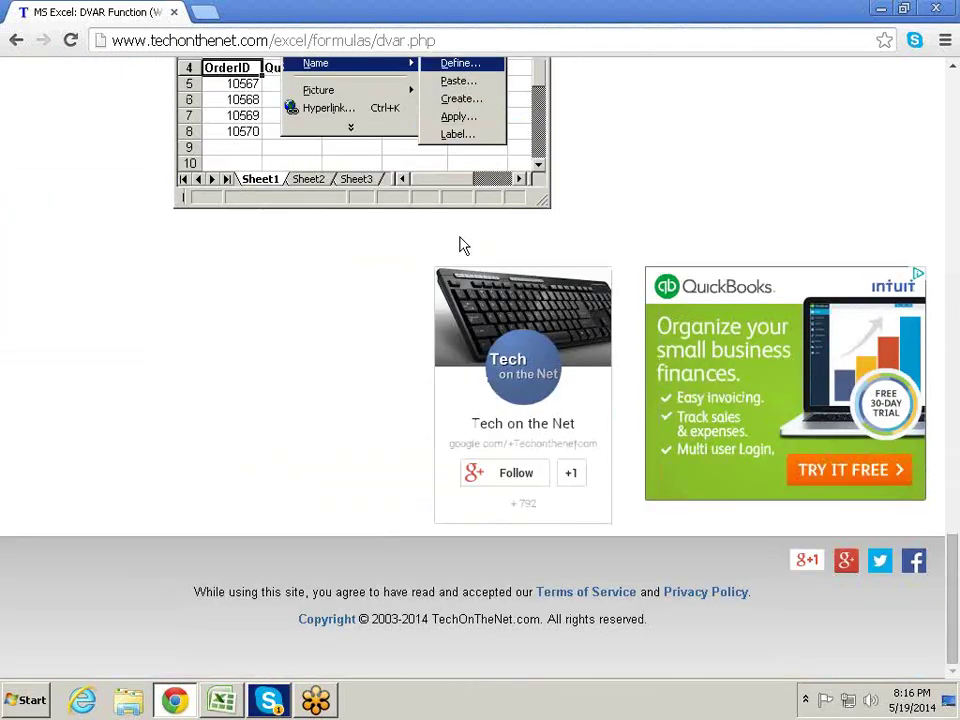
scroll(461, 245, up, 6)
scroll(462, 245, up, 7)
scroll(463, 245, up, 1)
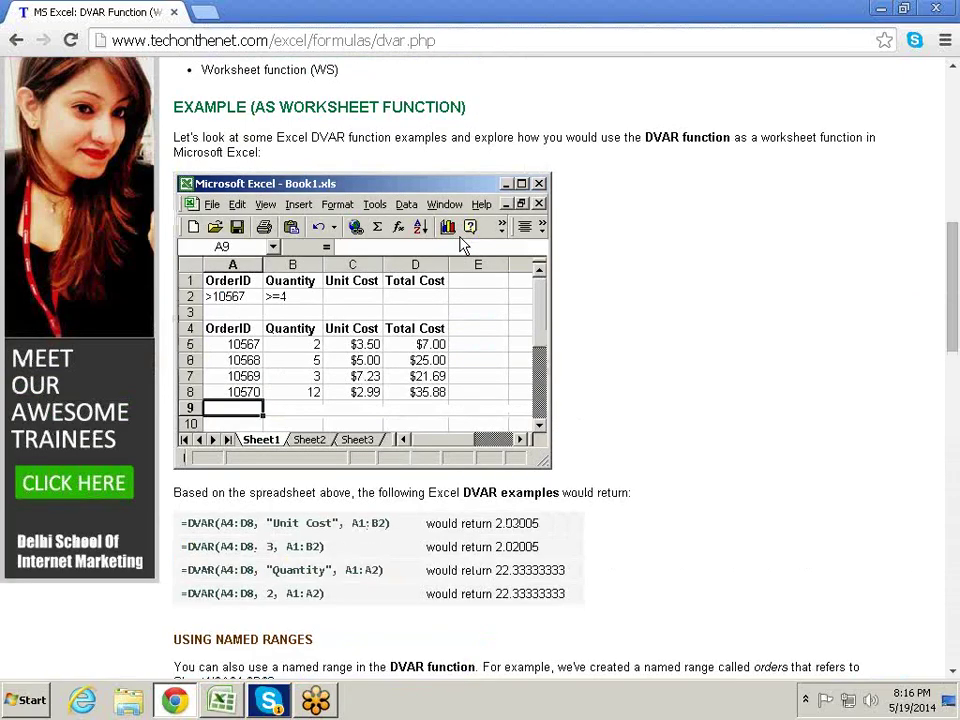
key(alt+Left)
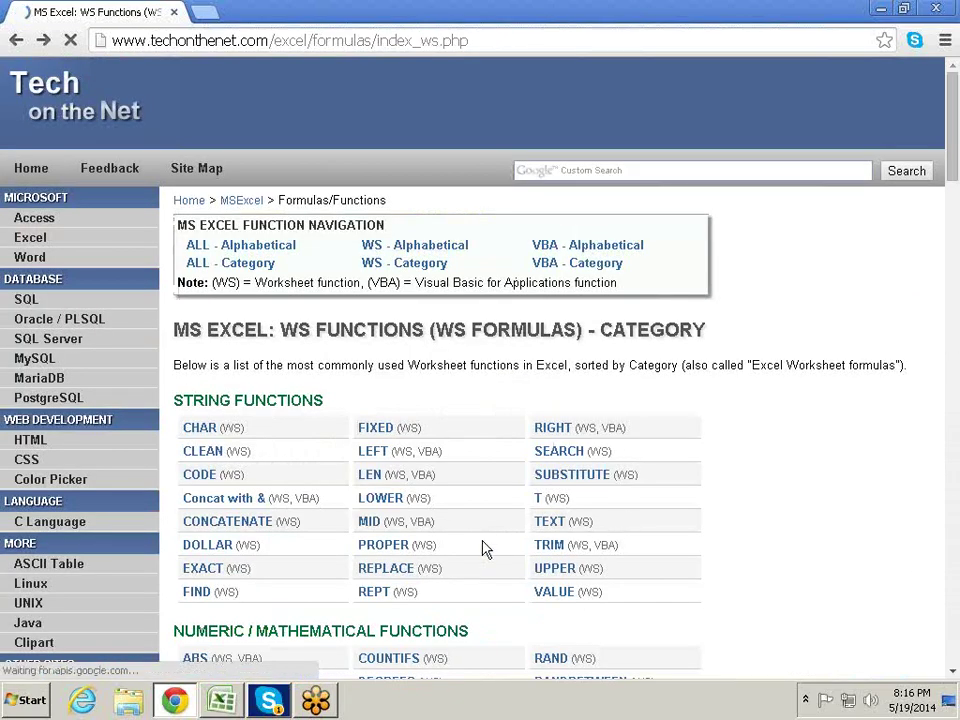
Scroll to Database Functions and open the DVARP function page.
scroll(470, 570, down, 5)
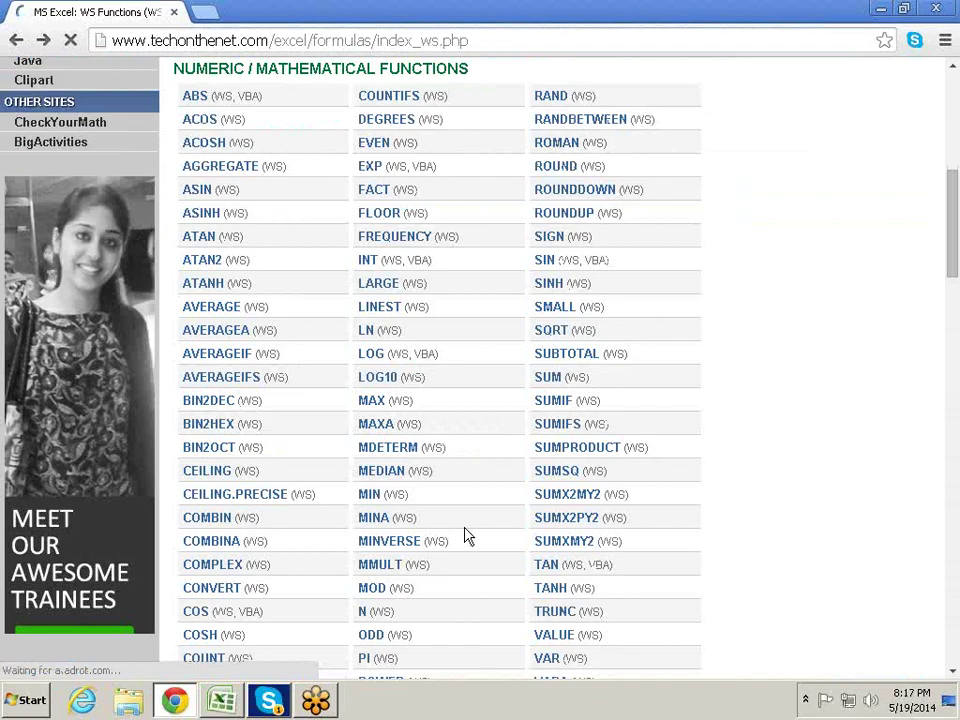
scroll(467, 537, down, 3)
scroll(465, 537, down, 2)
scroll(464, 537, down, 2)
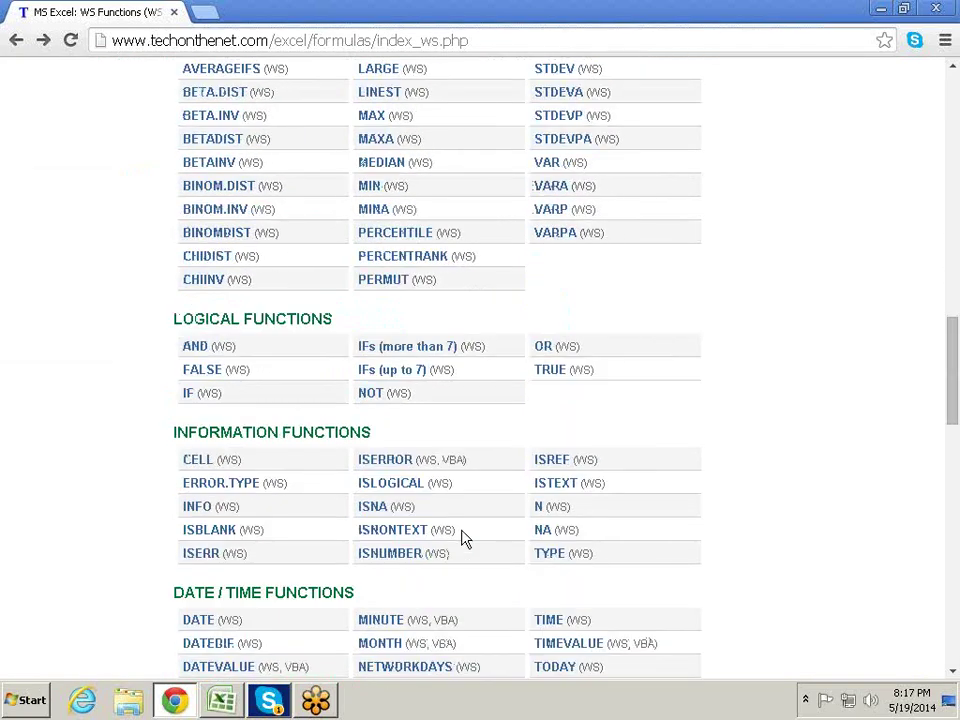
scroll(463, 537, down, 2)
scroll(508, 544, down, 2)
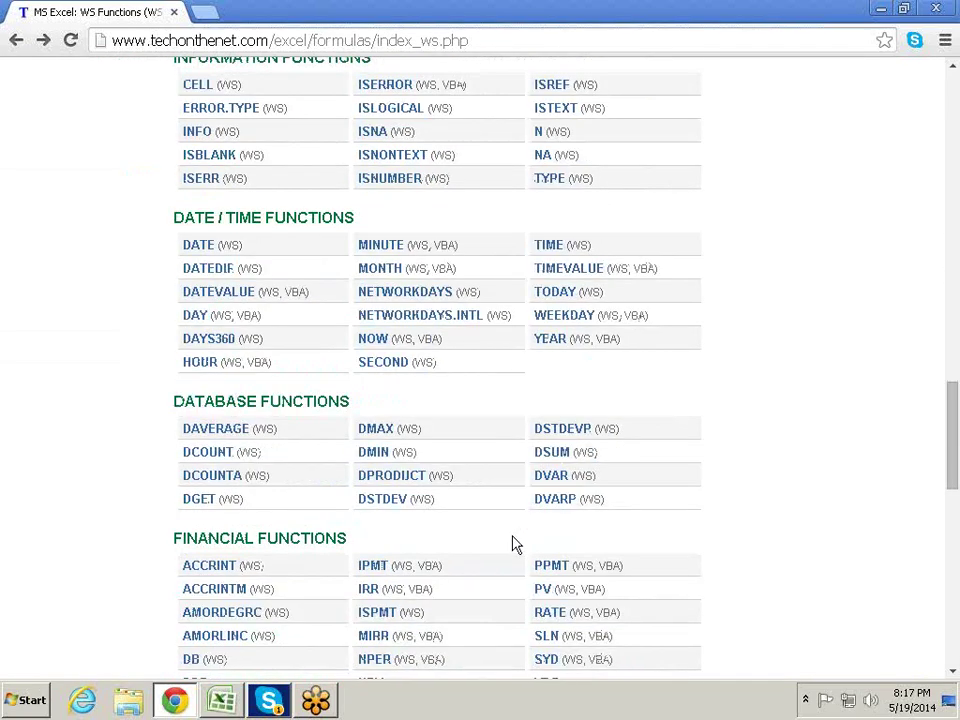
scroll(501, 544, down, 3)
scroll(501, 544, down, 3)
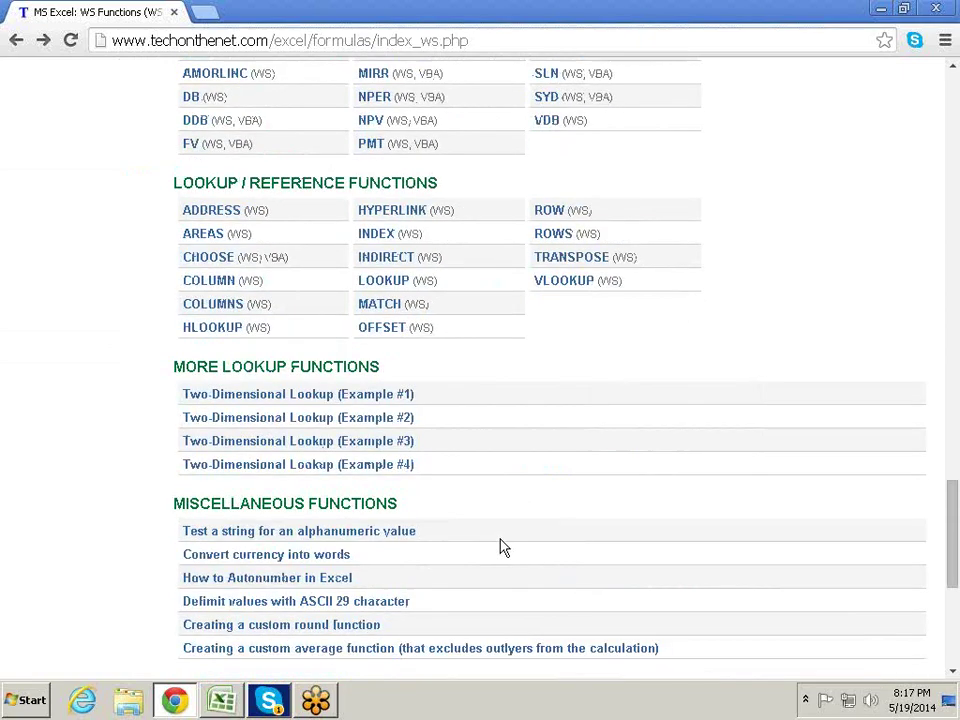
scroll(502, 546, up, 1)
scroll(502, 546, up, 2)
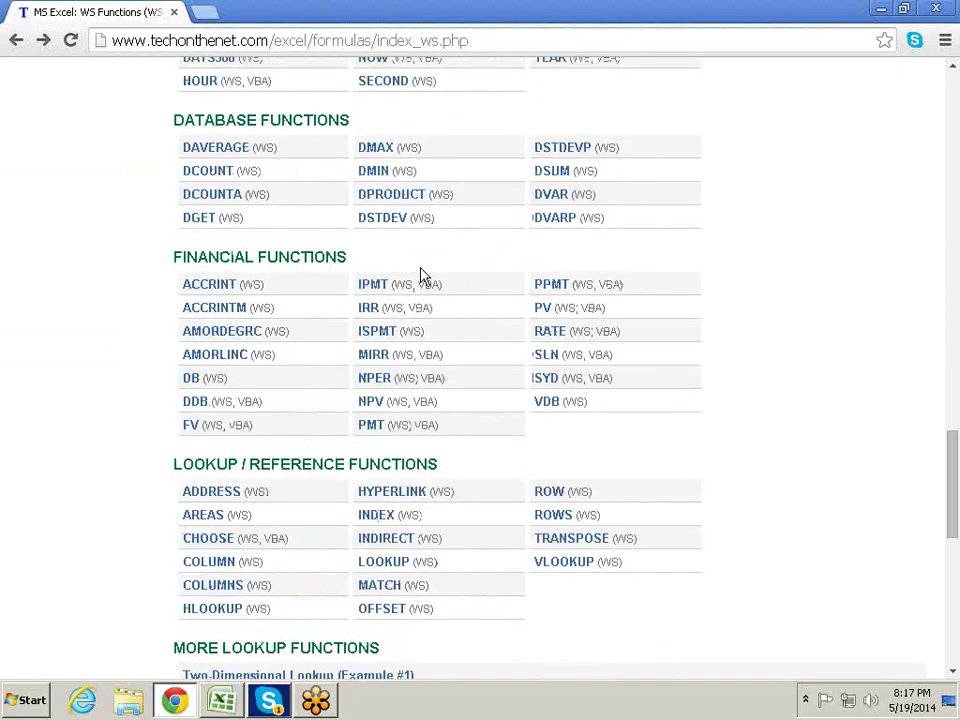
click(549, 225)
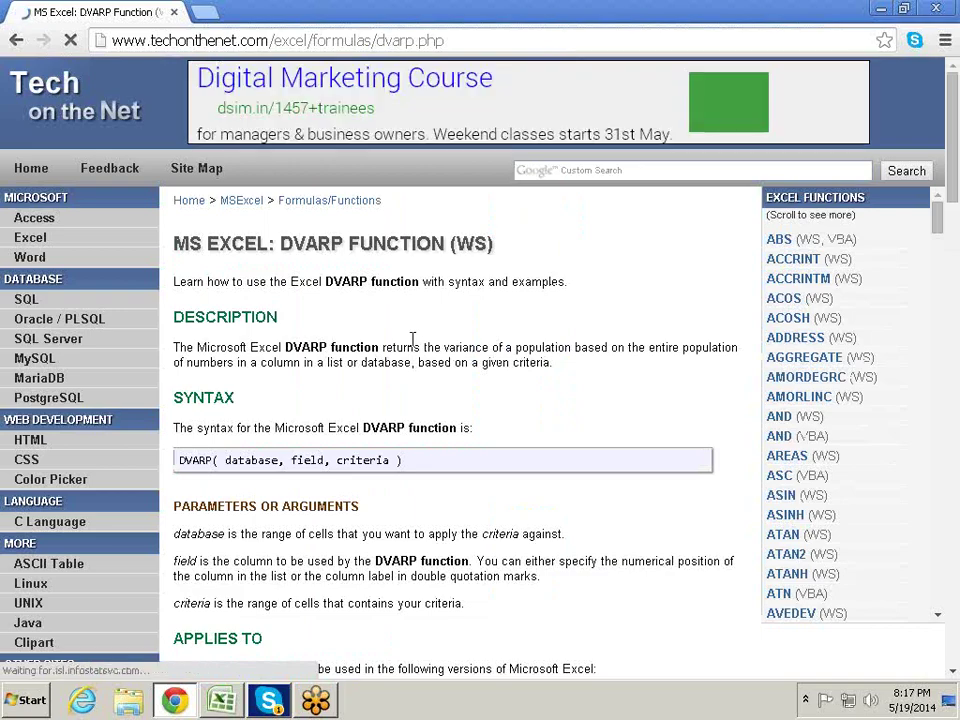
Read the DVARP description and syntax, then scroll to the example returning 1.010025 and 14.88888889.
drag(397, 347, 543, 350)
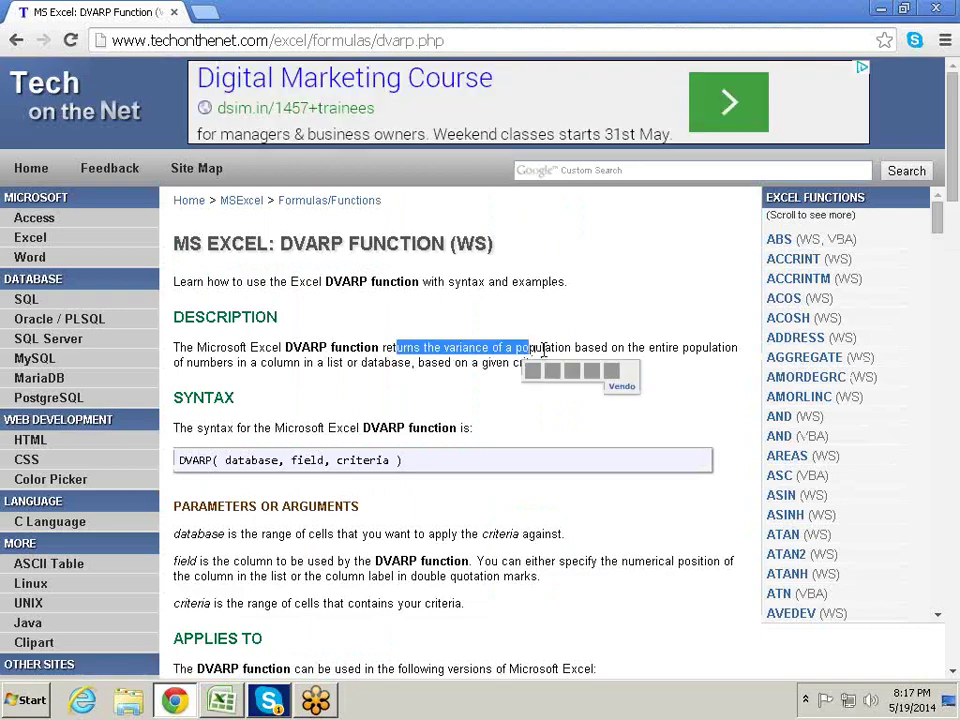
click(540, 420)
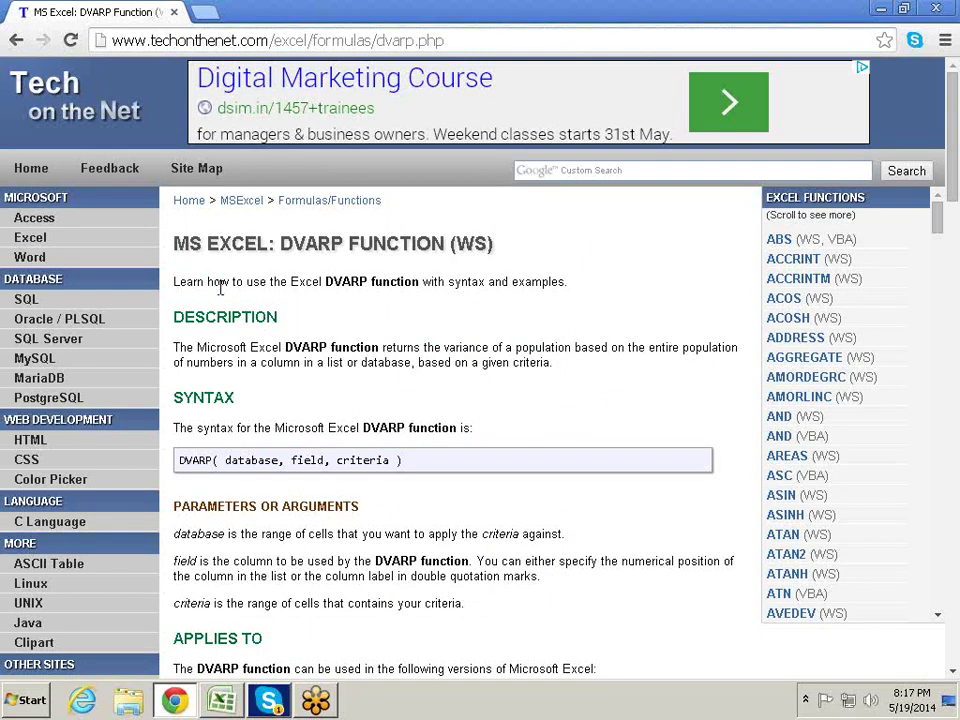
drag(281, 245, 343, 245)
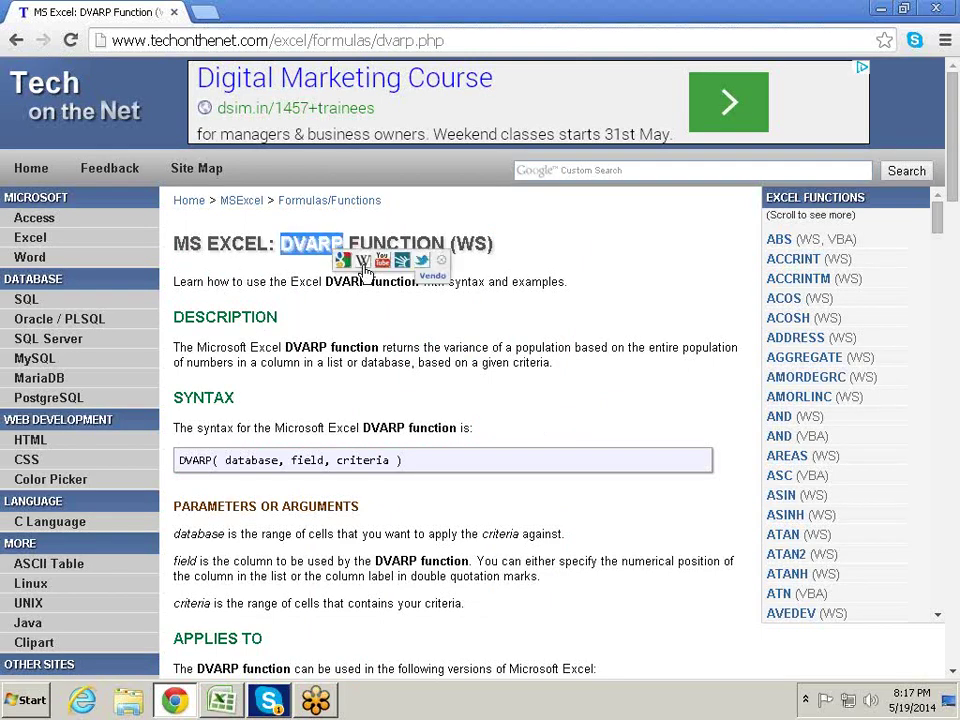
click(433, 347)
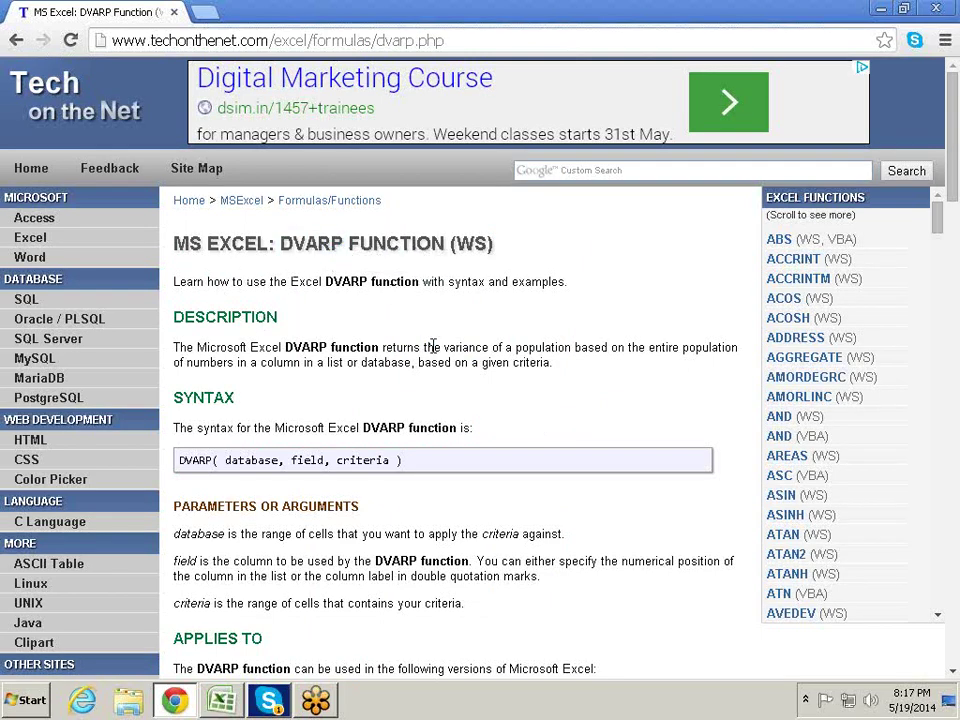
scroll(397, 370, down, 1)
drag(292, 355, 475, 336)
click(441, 411)
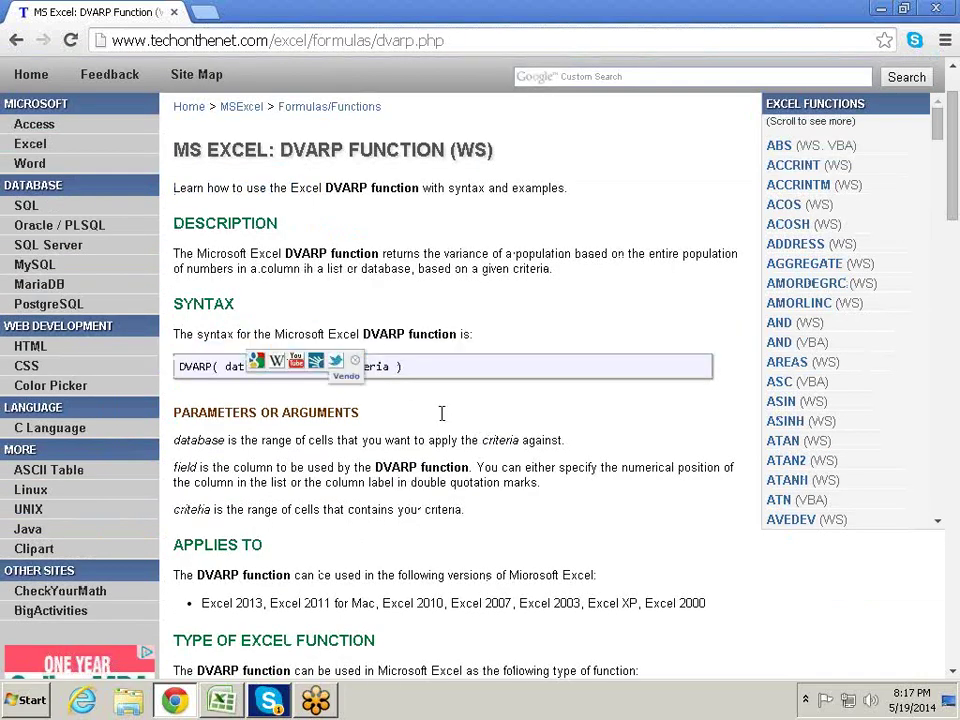
scroll(446, 424, down, 4)
scroll(446, 424, down, 2)
scroll(448, 425, down, 2)
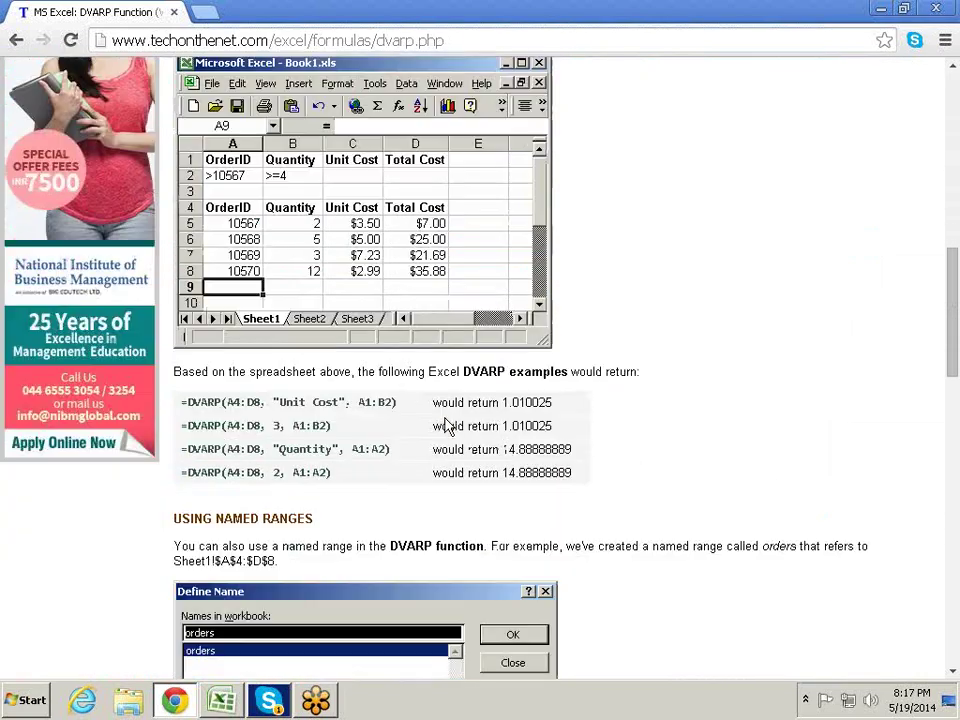
scroll(450, 422, down, 1)
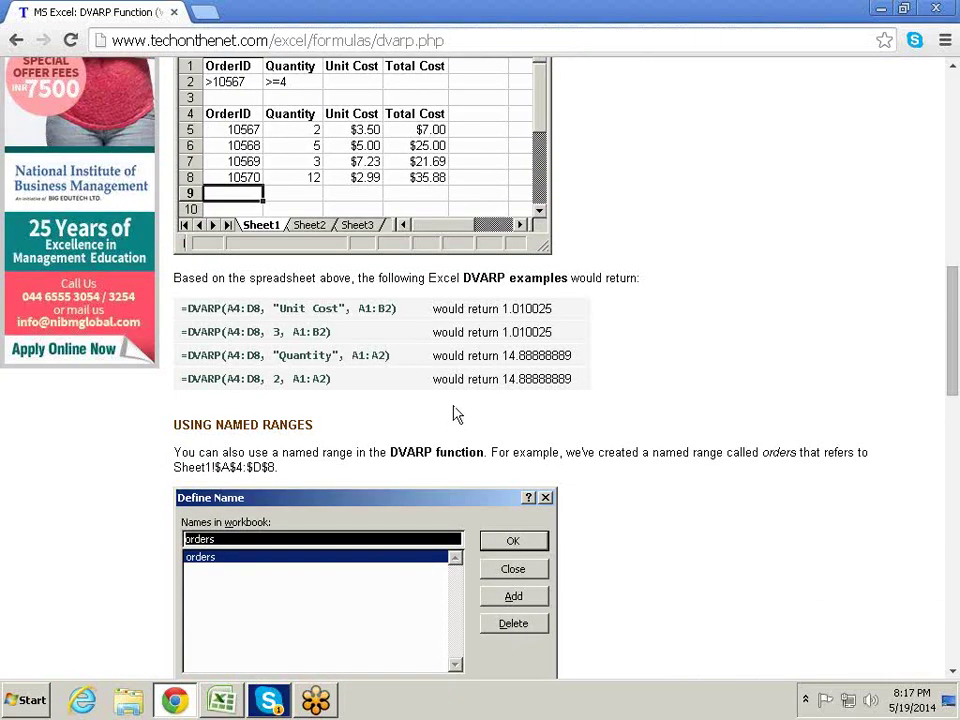
key(alt+Tab)
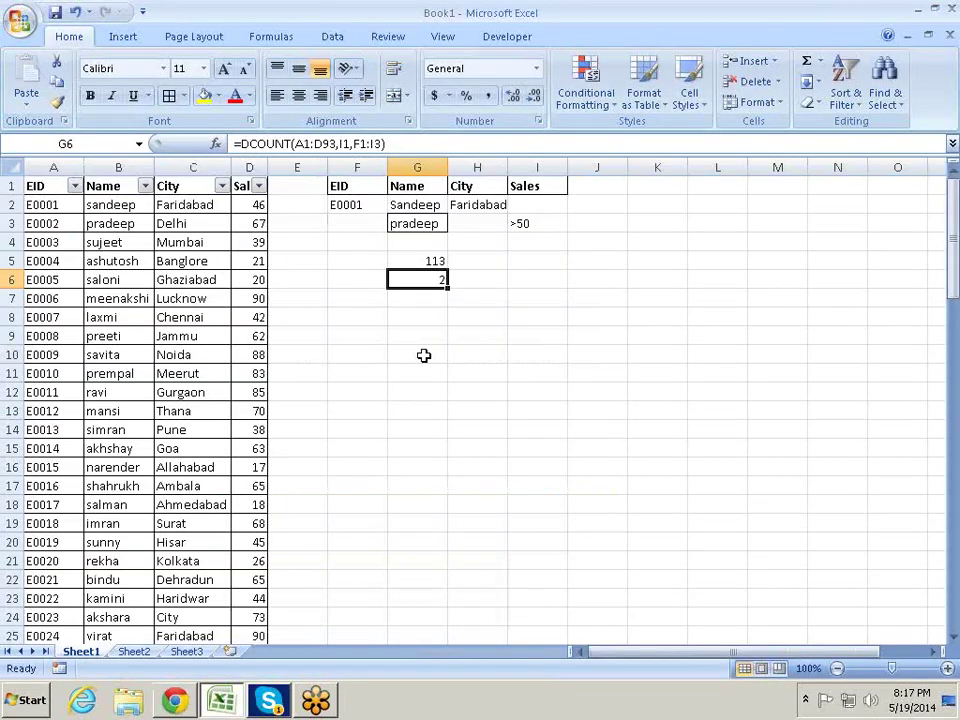
drag(351, 180, 357, 205)
click(422, 206)
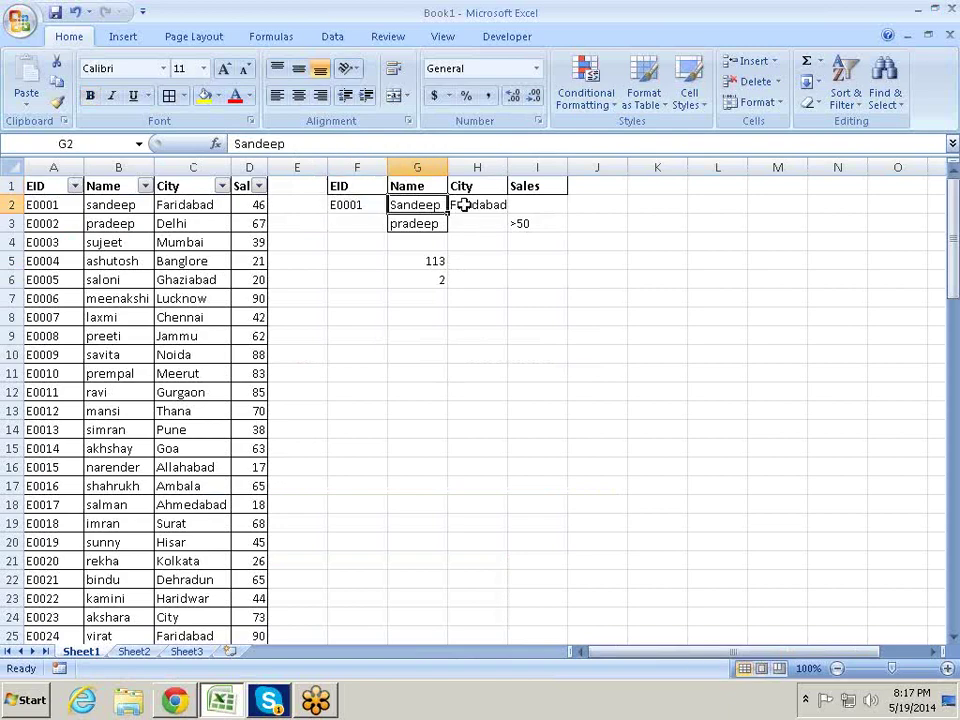
click(463, 202)
click(428, 281)
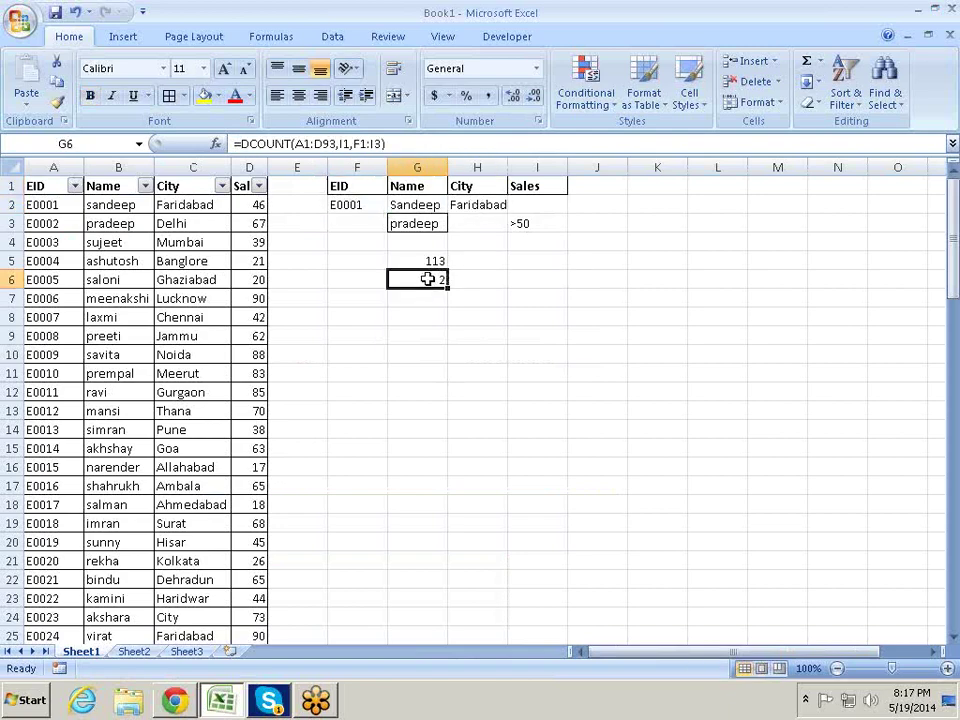
double_click(427, 279)
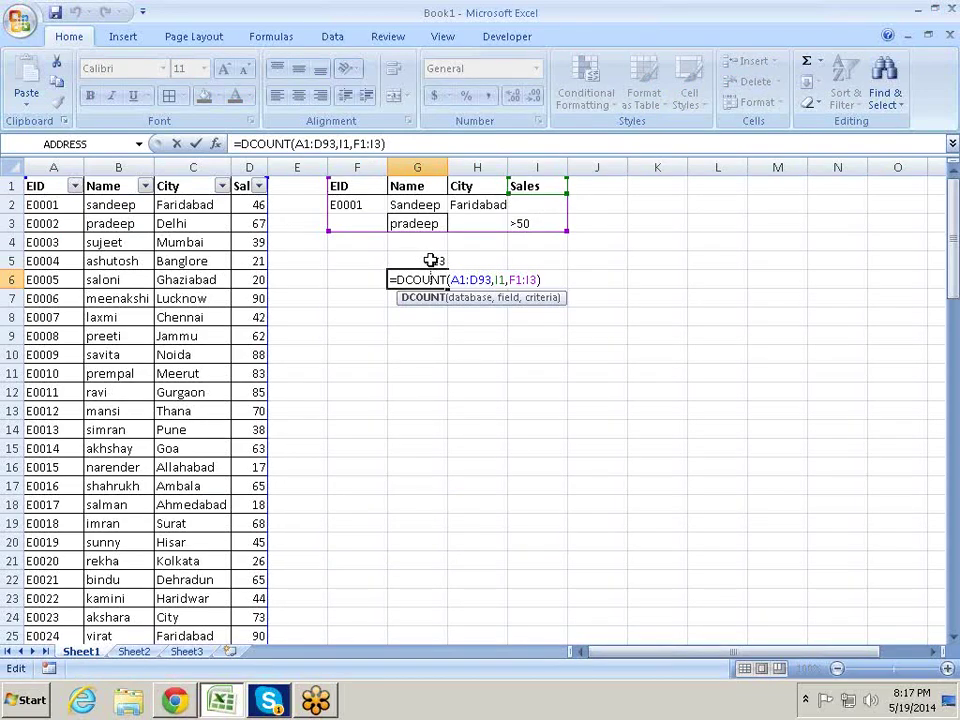
click(430, 260)
click(438, 275)
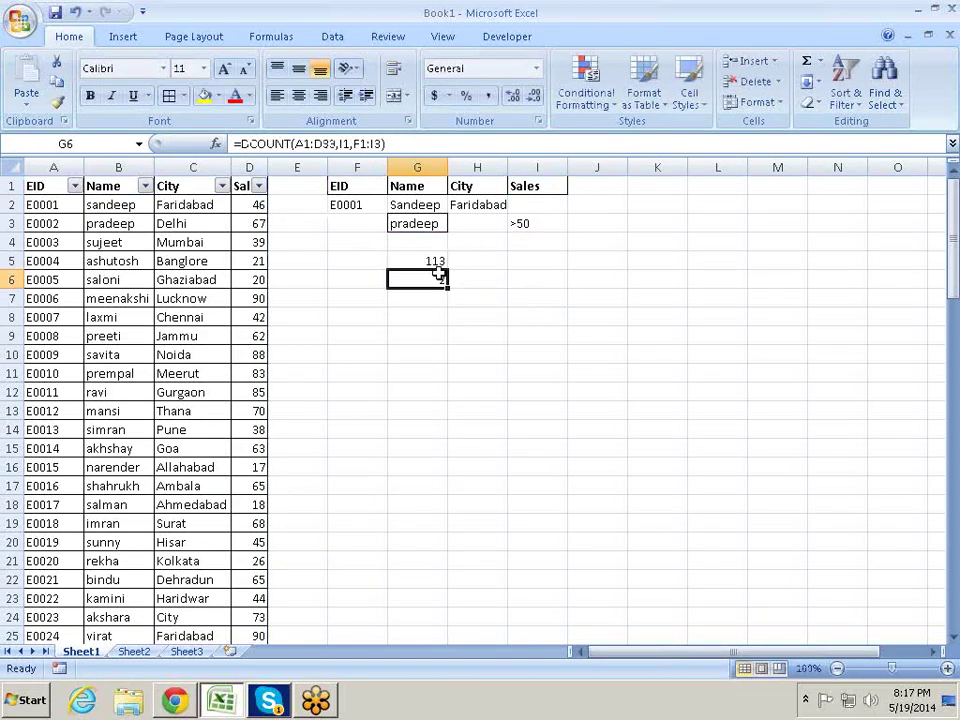
click(435, 261)
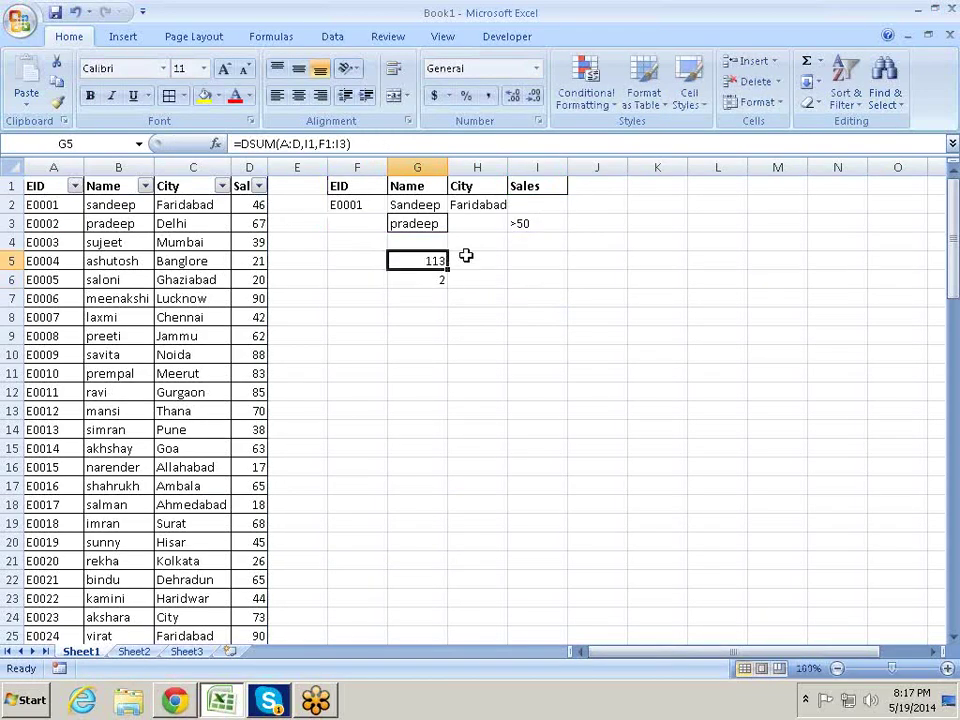
click(396, 207)
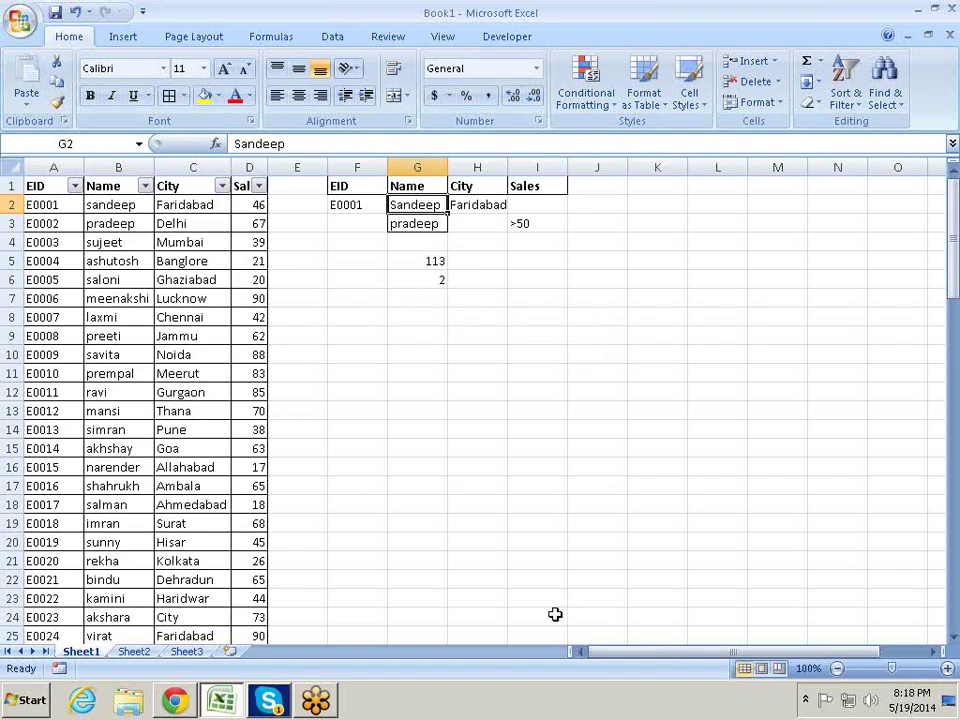
click(268, 700)
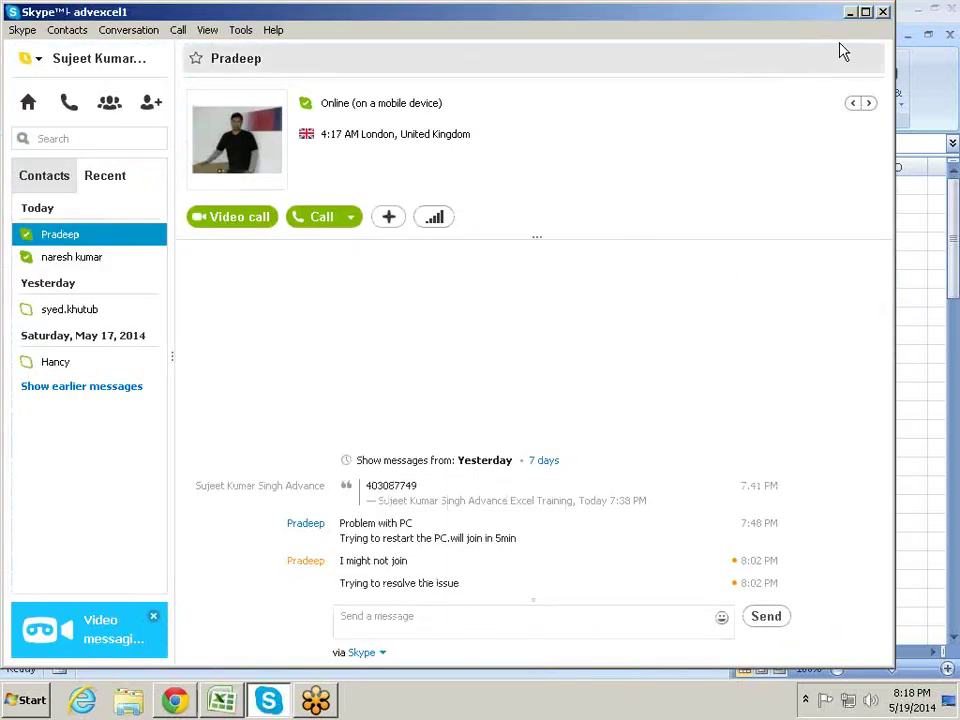
click(849, 12)
click(417, 429)
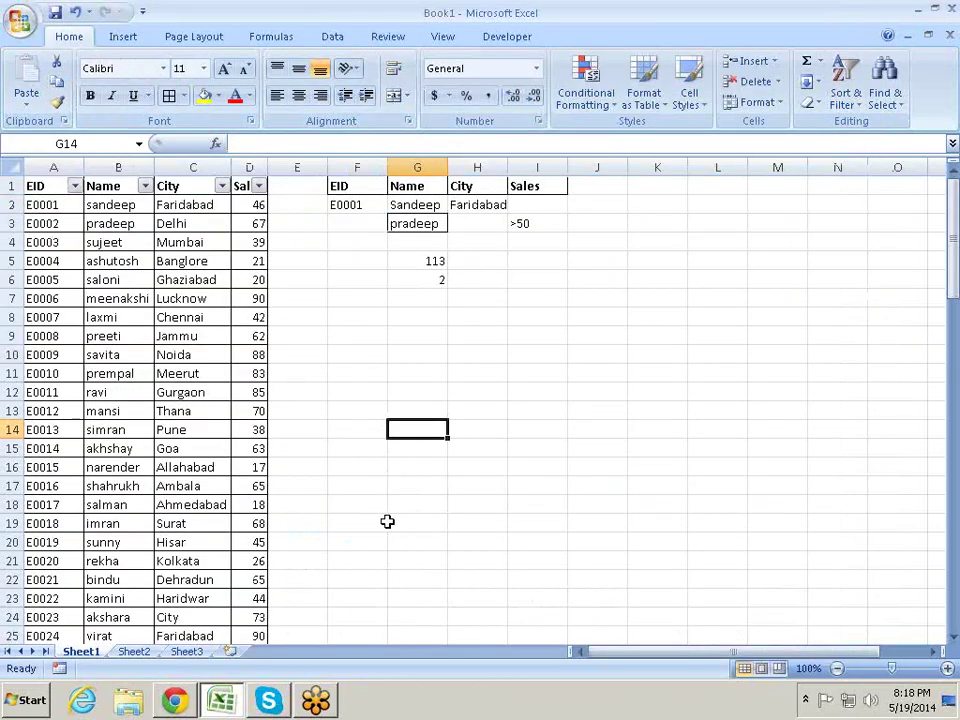
Change G5's =DSUM to =DAVERAGE(A:D,I1,F1:I3), returning 56.5 while G6's DCOUNT stays 2.
click(435, 276)
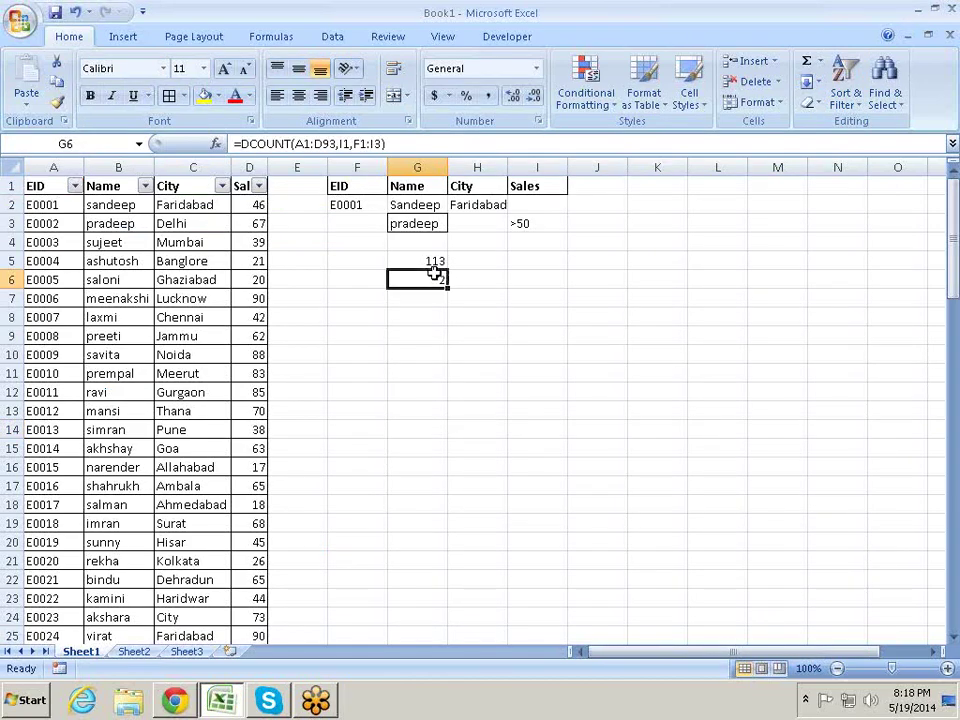
click(425, 260)
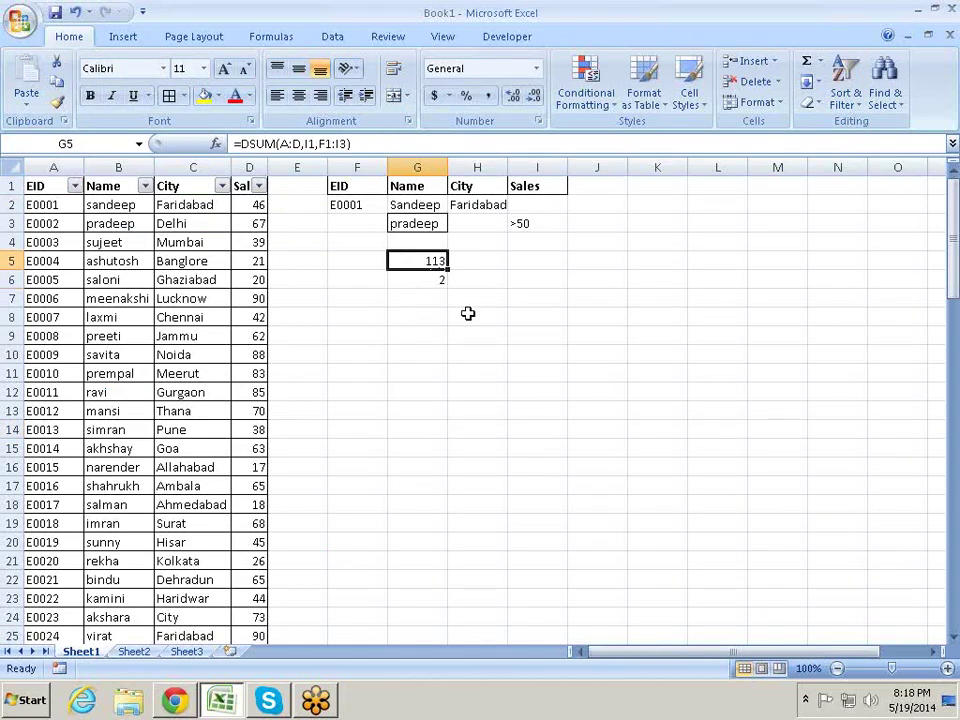
key(F2)
key(Left)
key(Left)
key(Left)
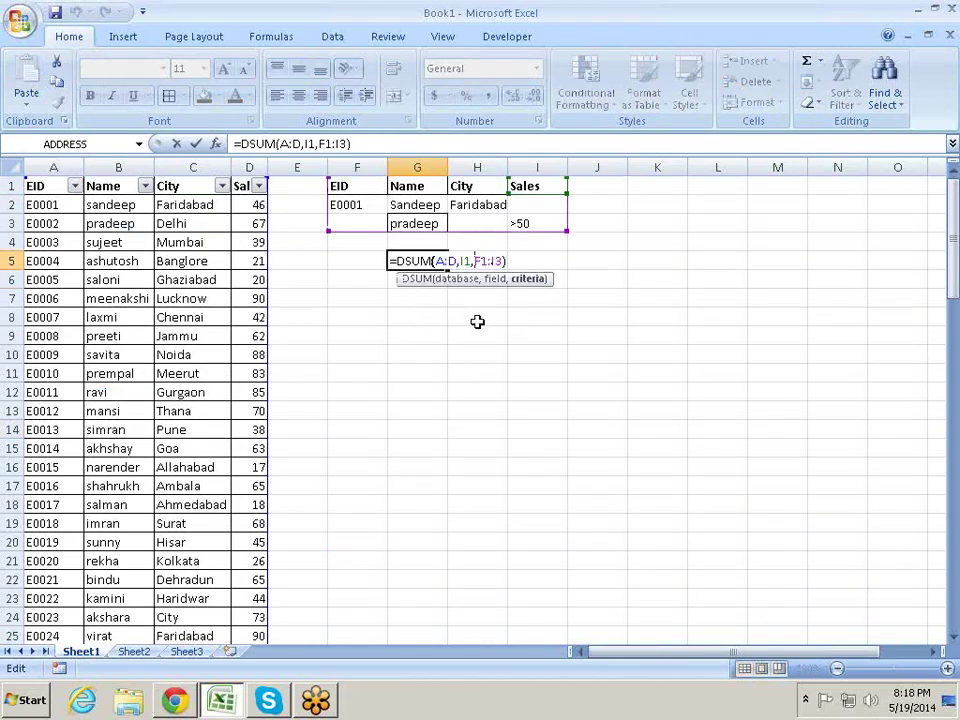
key(BackSpace)
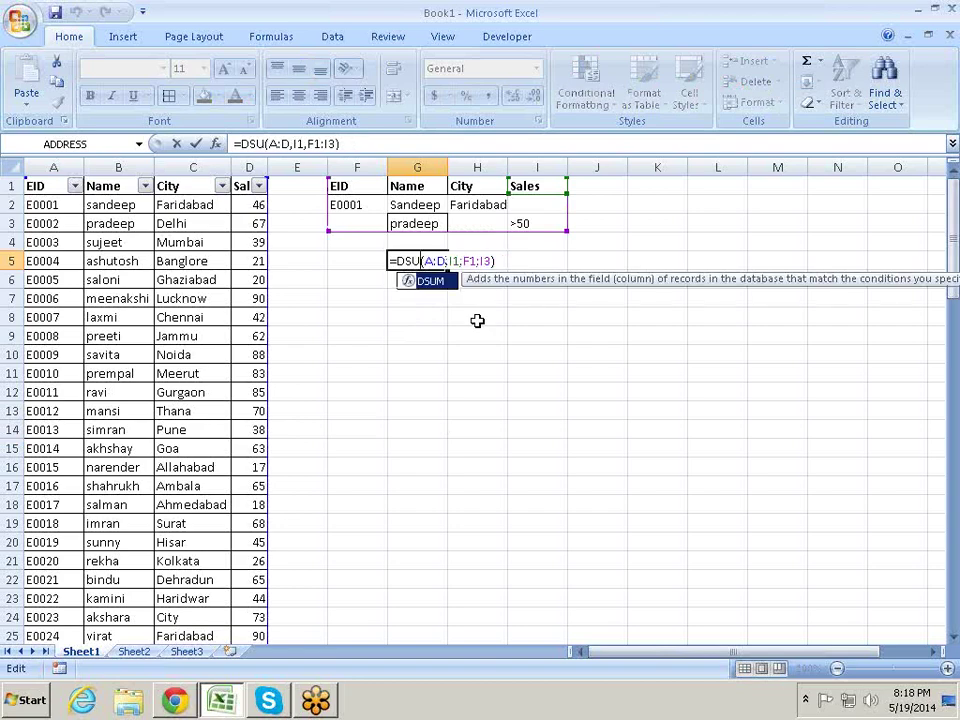
key(BackSpace)
key(BackSpace)
text(av)
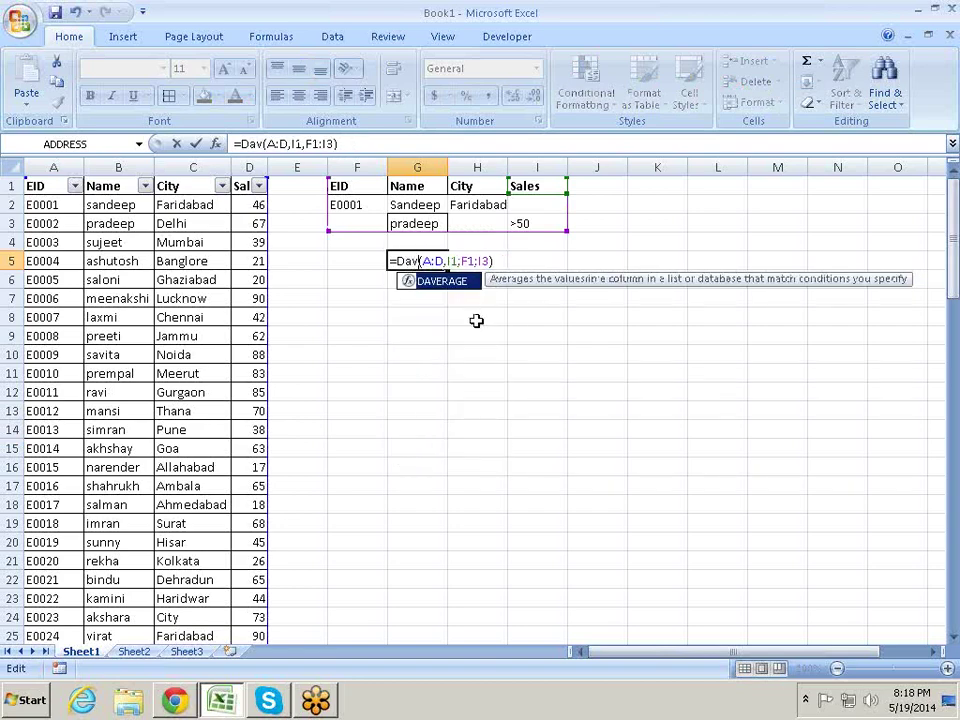
key(Tab)
key(Return)
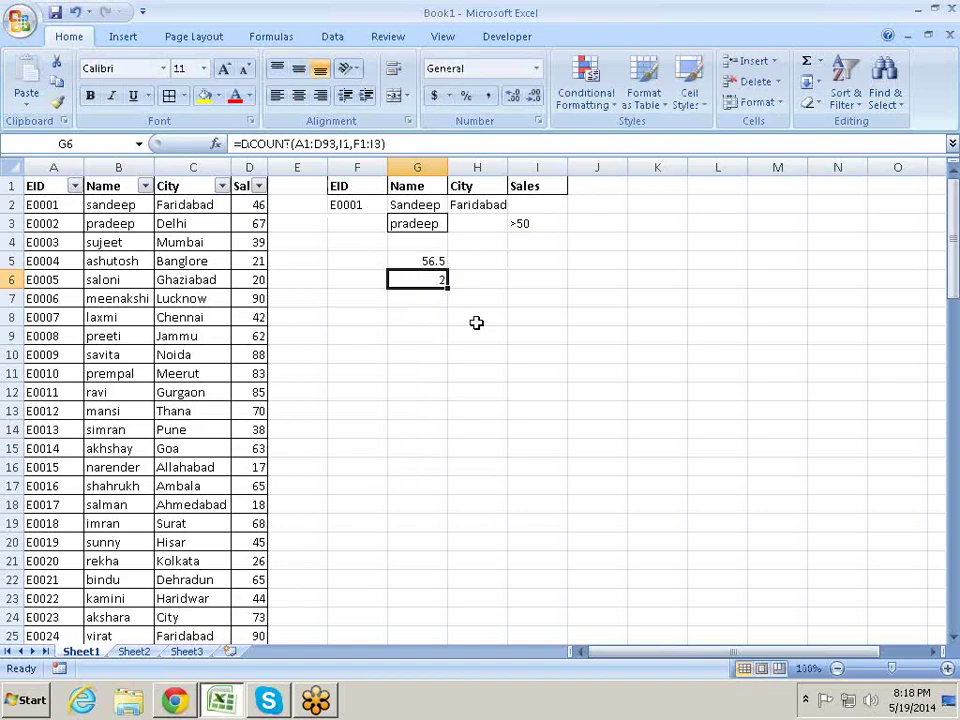
key(Up)
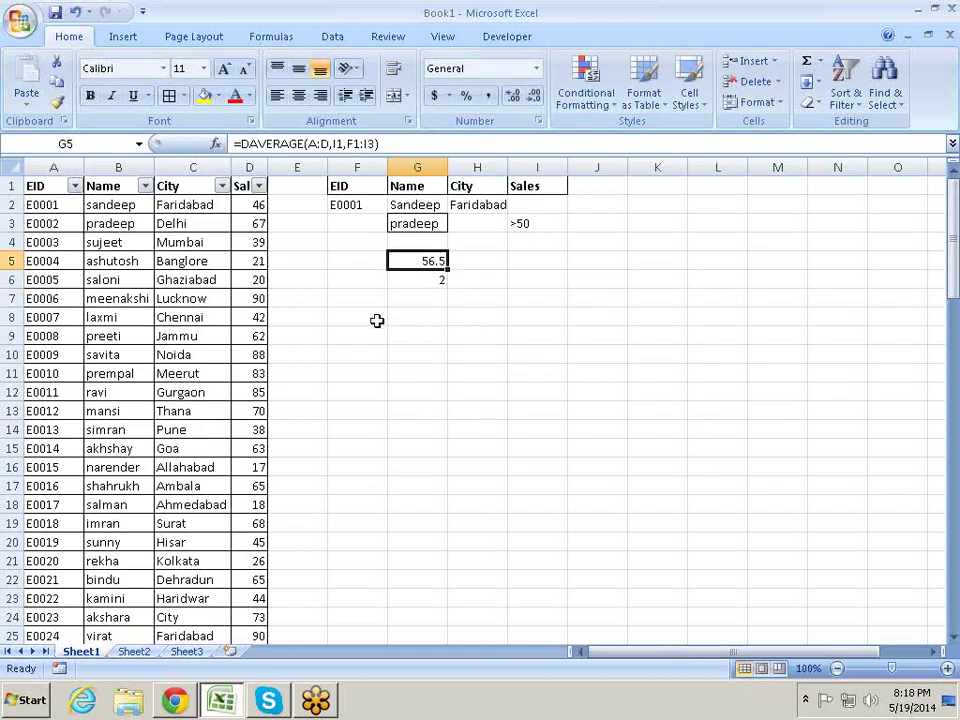
mouse_move(357, 183)
mouse_down()
mouse_move(524, 188)
mouse_move(523, 213)
mouse_up()
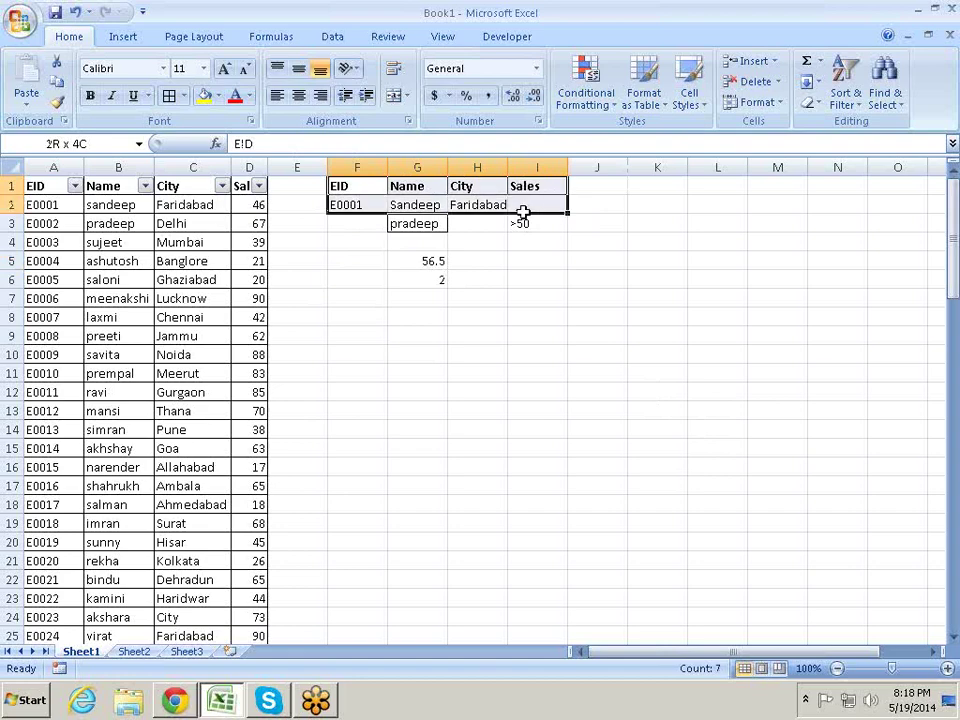
Delete the criteria table and its 56.5 and 2 results in F1:I6, then start Clear via Alt+E.
click(557, 240)
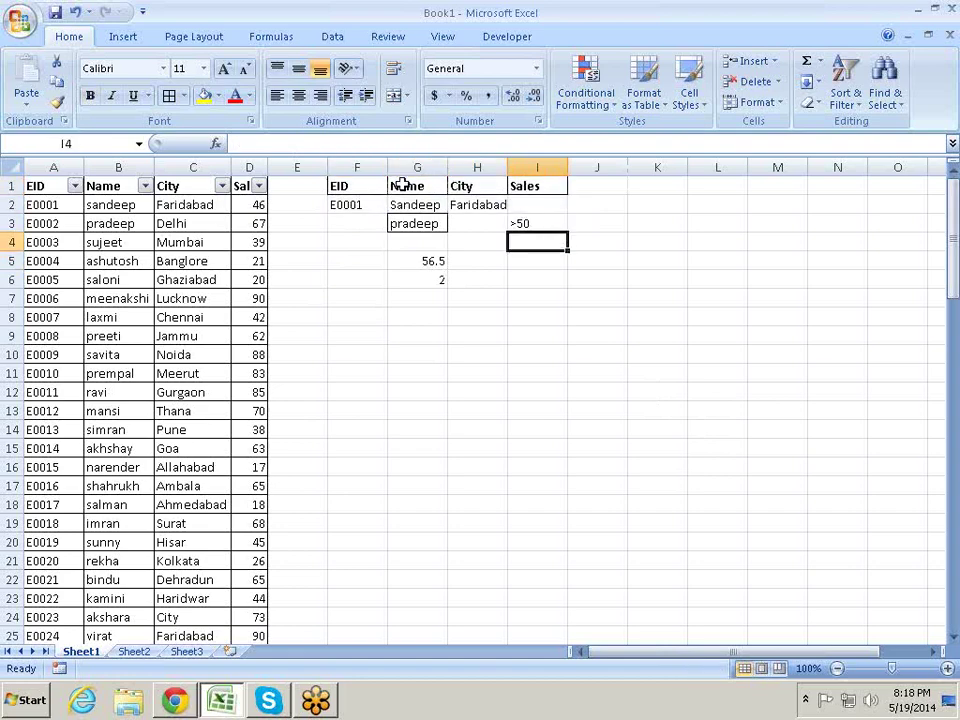
drag(361, 190, 516, 226)
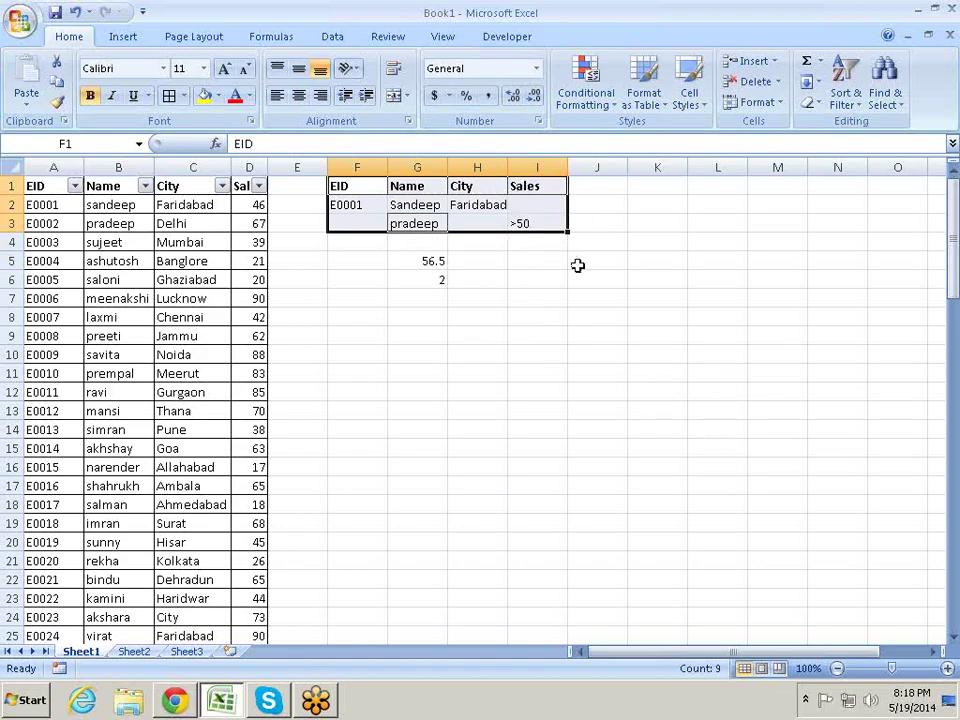
click(600, 316)
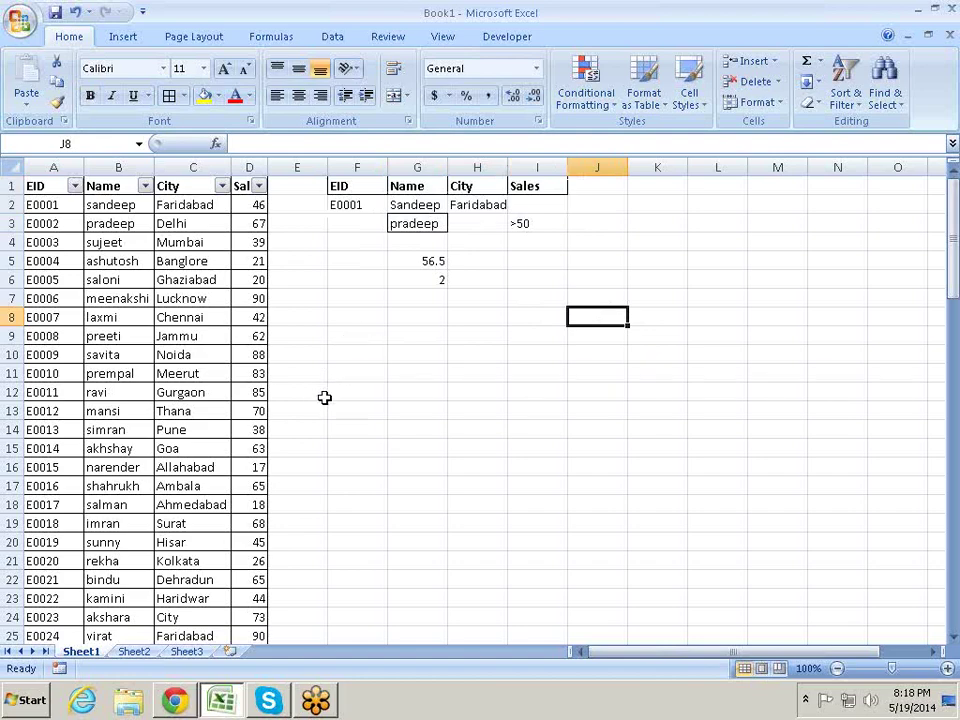
mouse_move(358, 186)
mouse_down()
mouse_move(481, 195)
mouse_move(525, 280)
mouse_up()
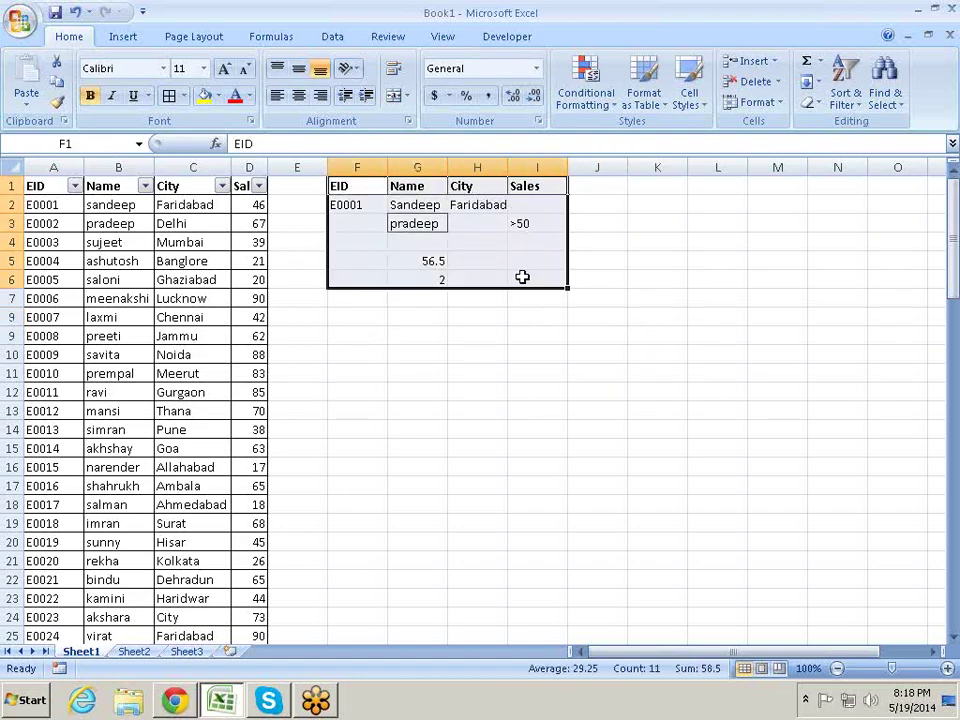
key(Delete)
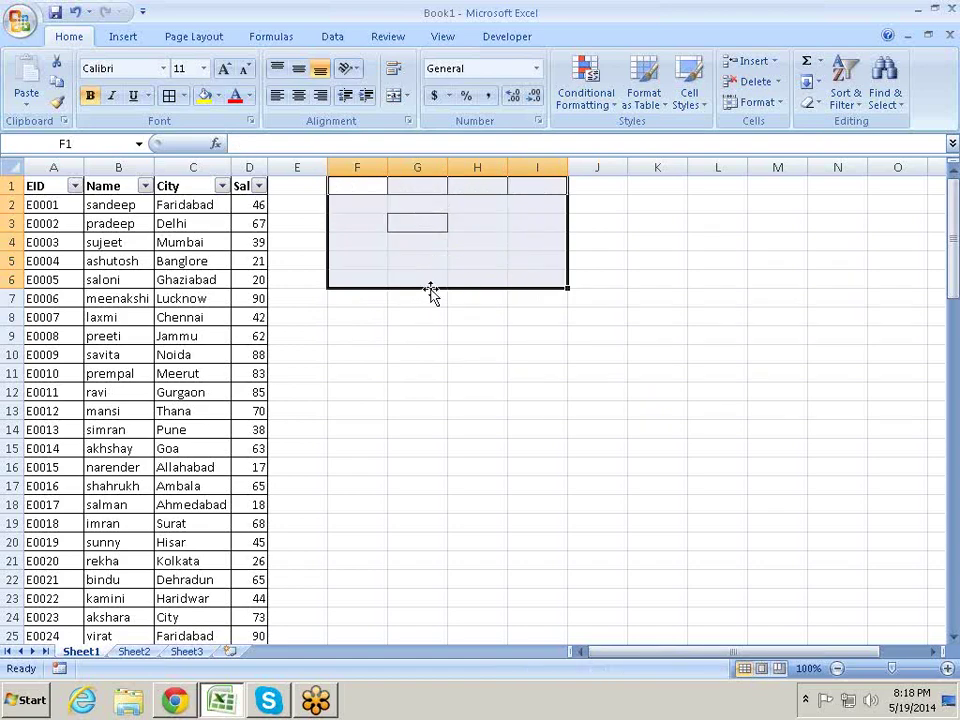
key(alt+e)
Clear the remaining borders from F1:I6.
key(a)
key(f)
click(465, 368)
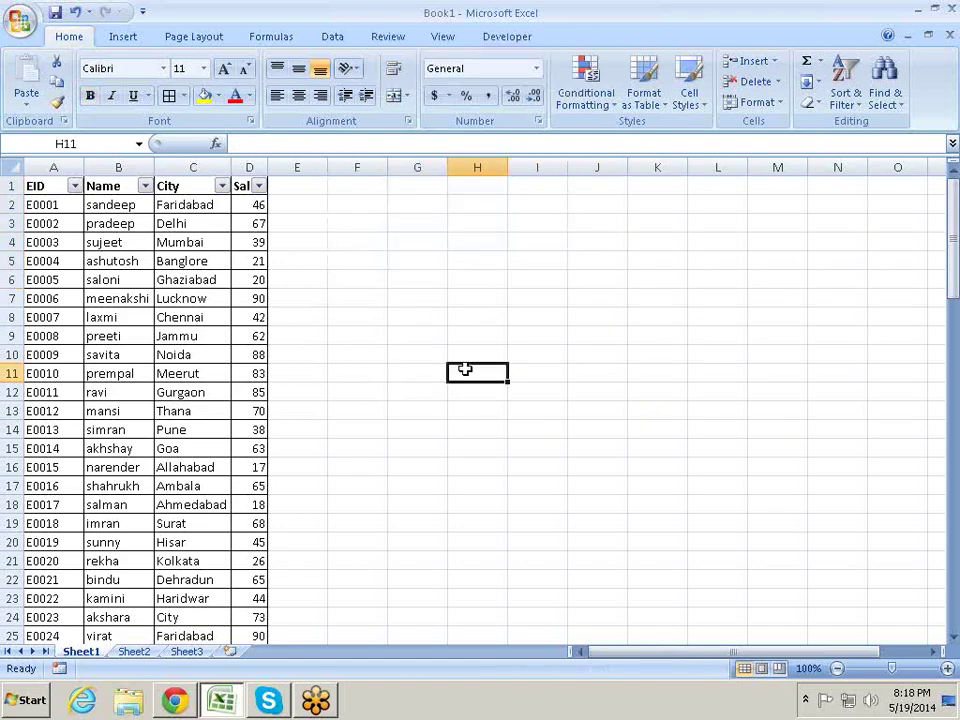
Delete the EID column A.
click(47, 186)
drag(47, 186, 172, 215)
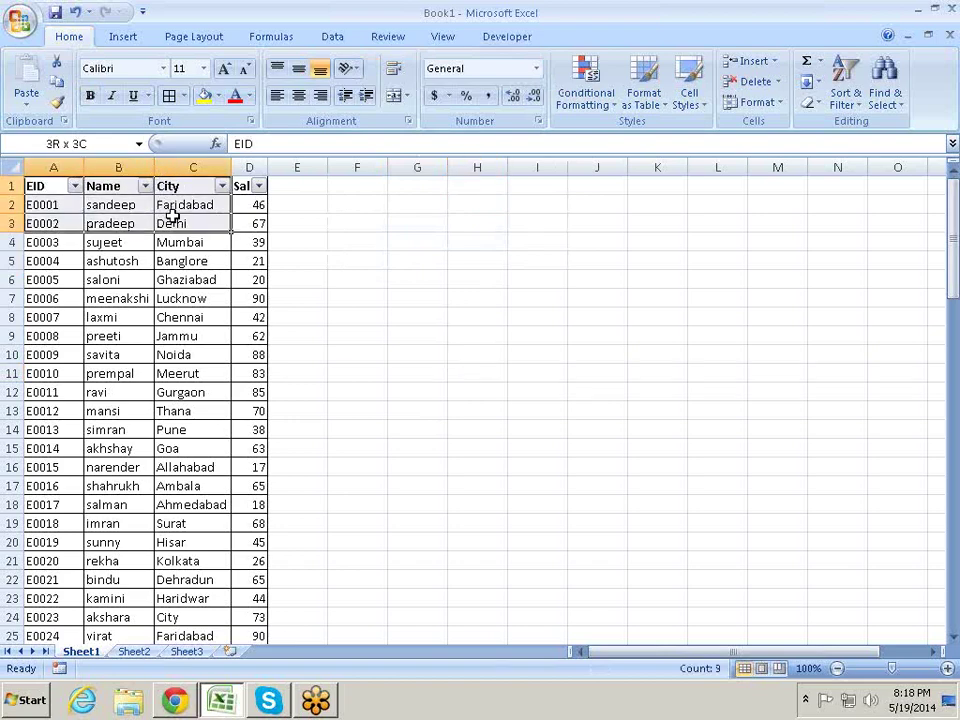
drag(172, 215, 172, 204)
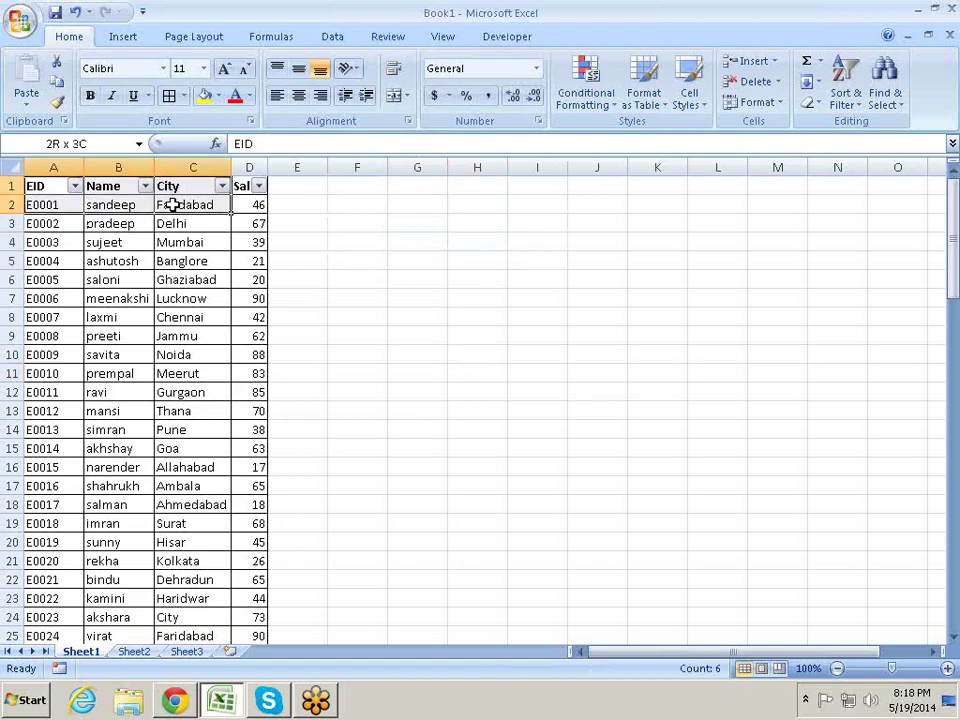
drag(410, 280, 412, 297)
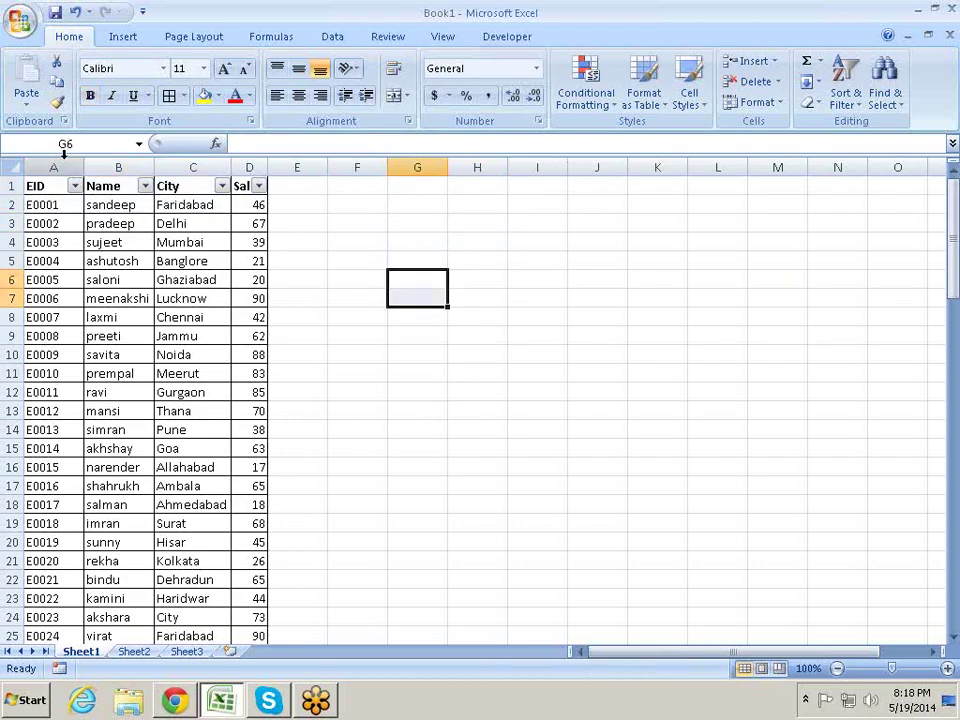
right_click(64, 156)
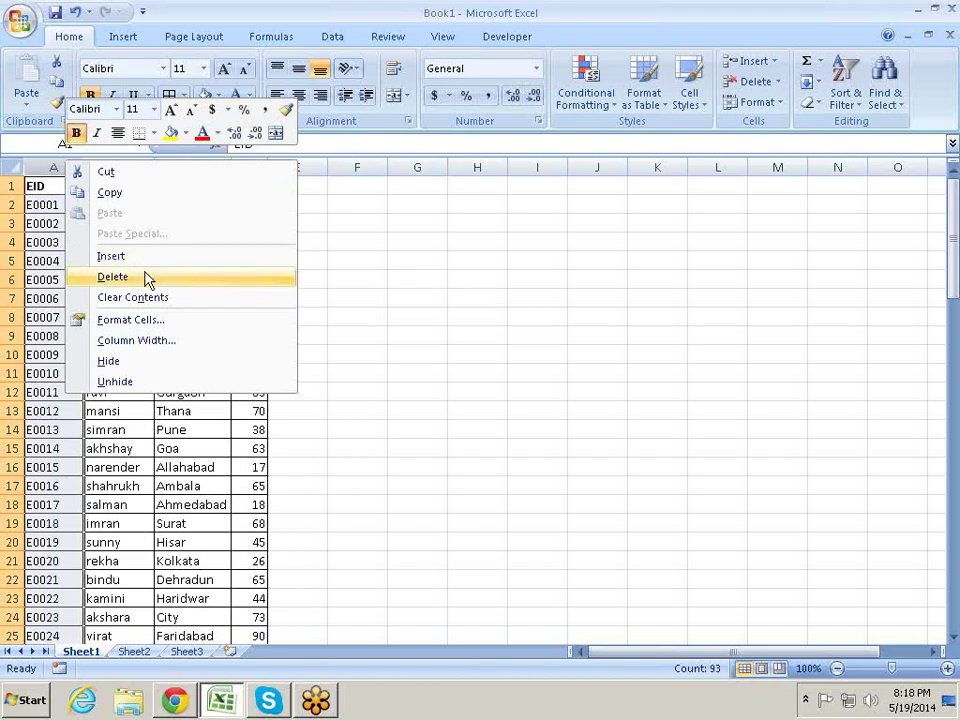
click(148, 277)
click(345, 282)
Insert a blank column A ahead of Name.
click(60, 167)
right_click(76, 167)
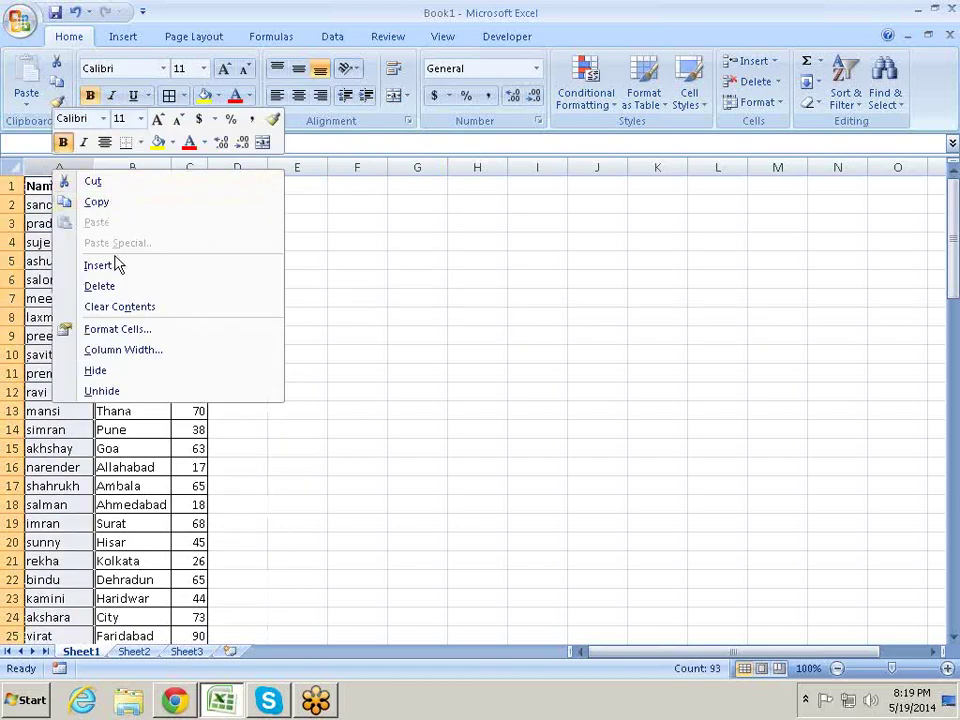
click(94, 261)
click(77, 186)
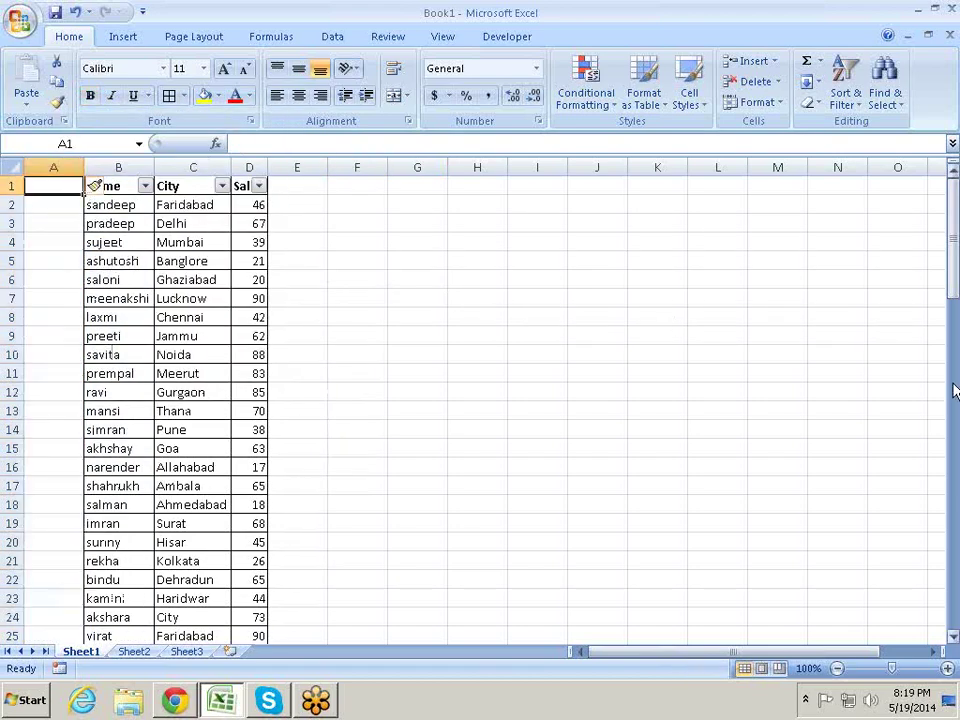
Head column A with 'Helper' in A1.
text(Hel)
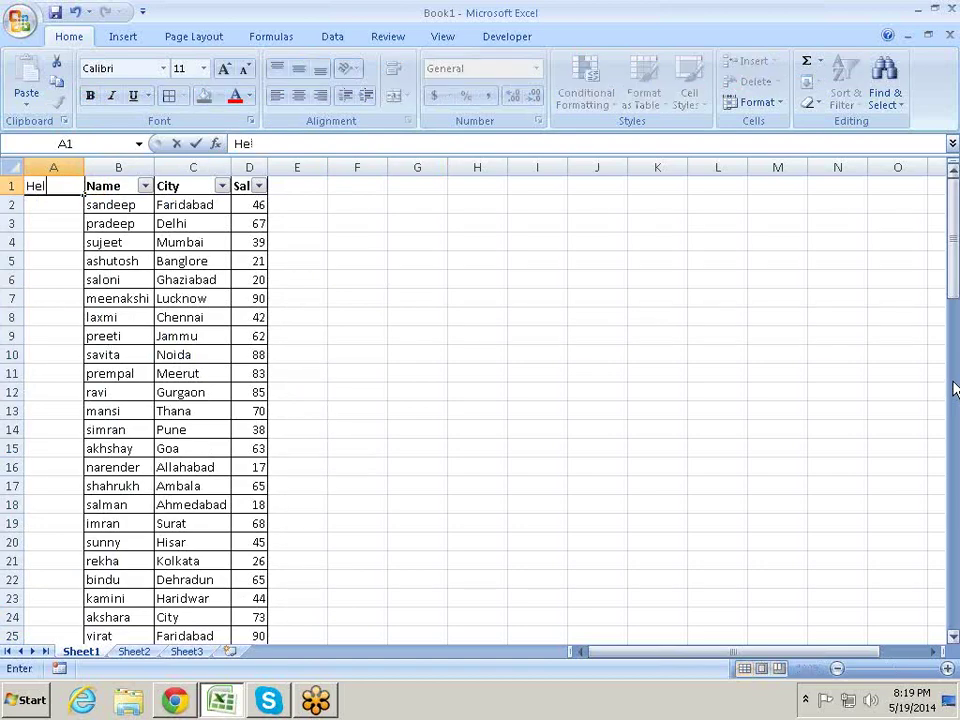
text(per)
key(Return)
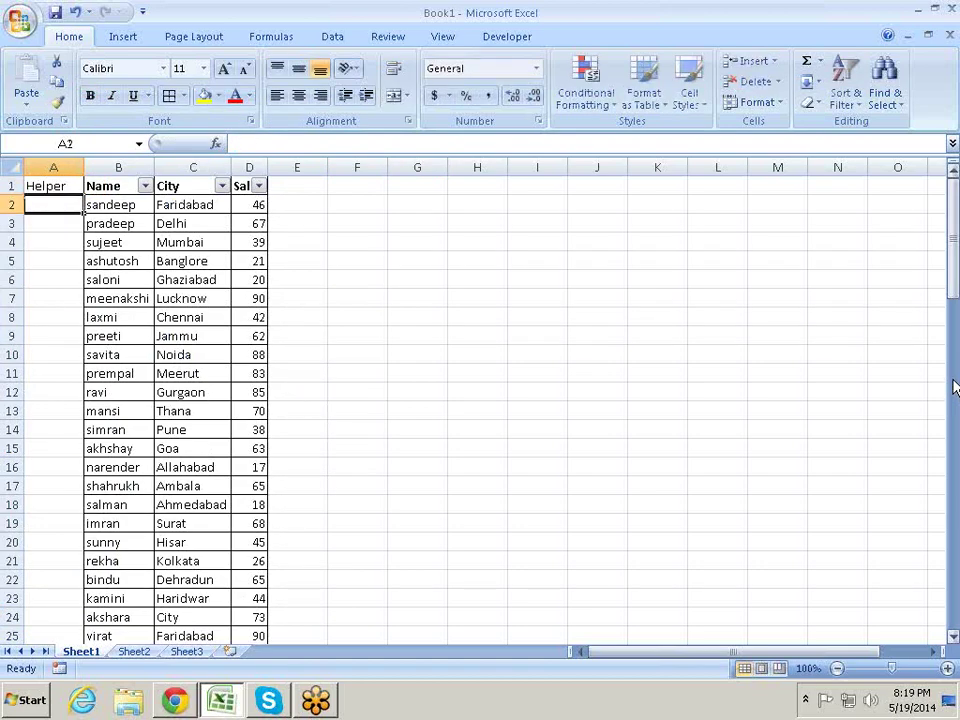
key(Up)
key(Right)
key(Right)
key(Right)
key(Right)
key(Right)
key(Left)
key(Left)
key(Left)
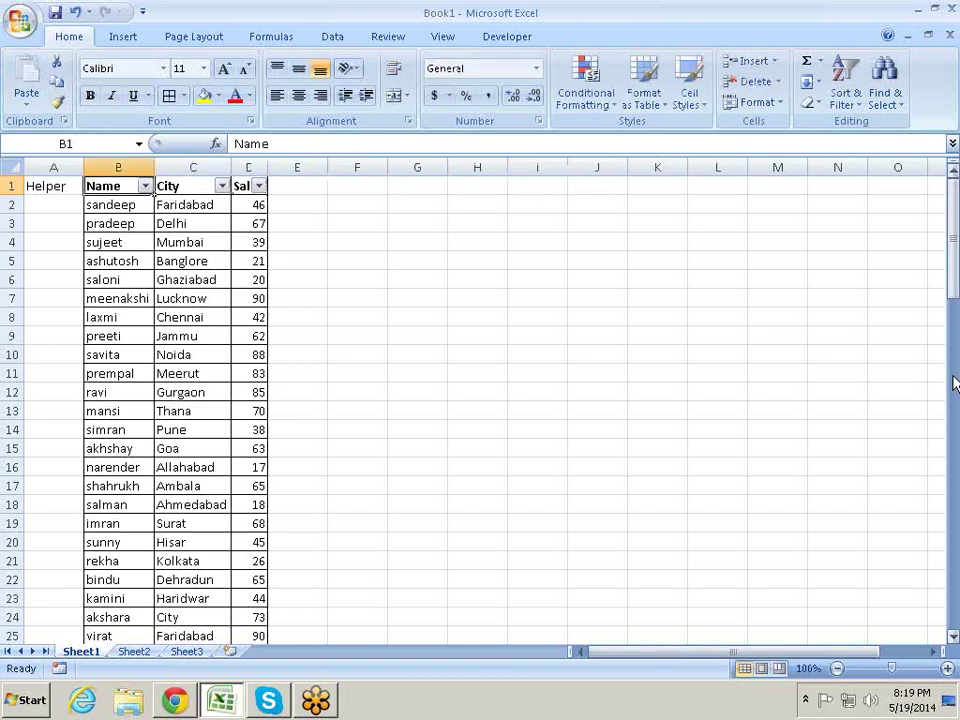
key(Right)
key(Left)
key(Down)
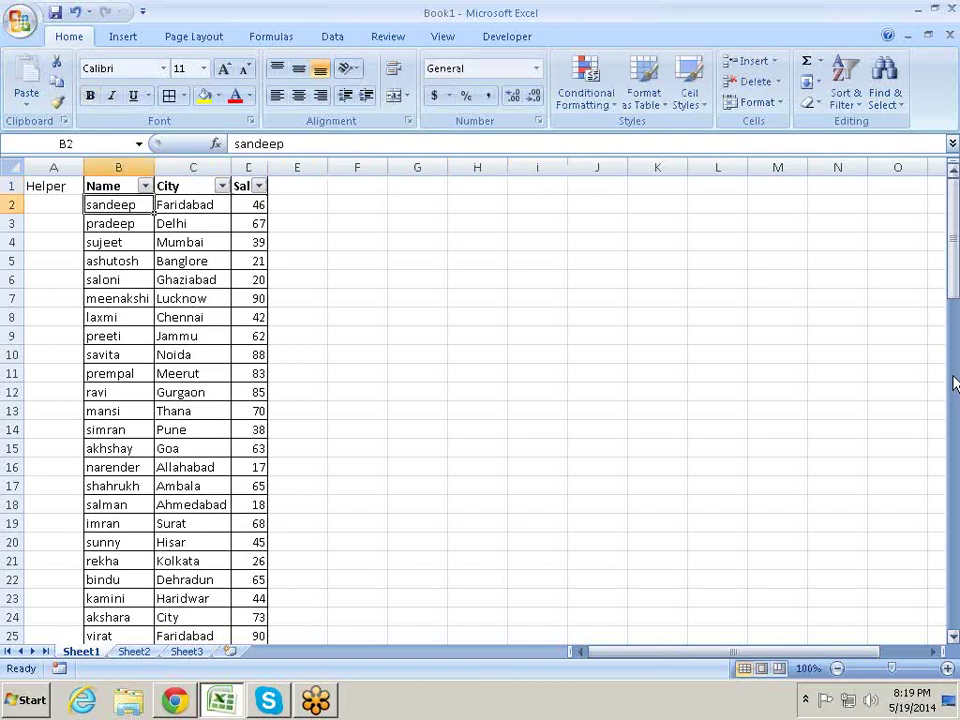
key(Right)
key(Right)
key(Right)
key(Right)
Enter the label 'Name' in I4 and 'Sandeep' in J4.
key(Left)
key(Left)
key(Left)
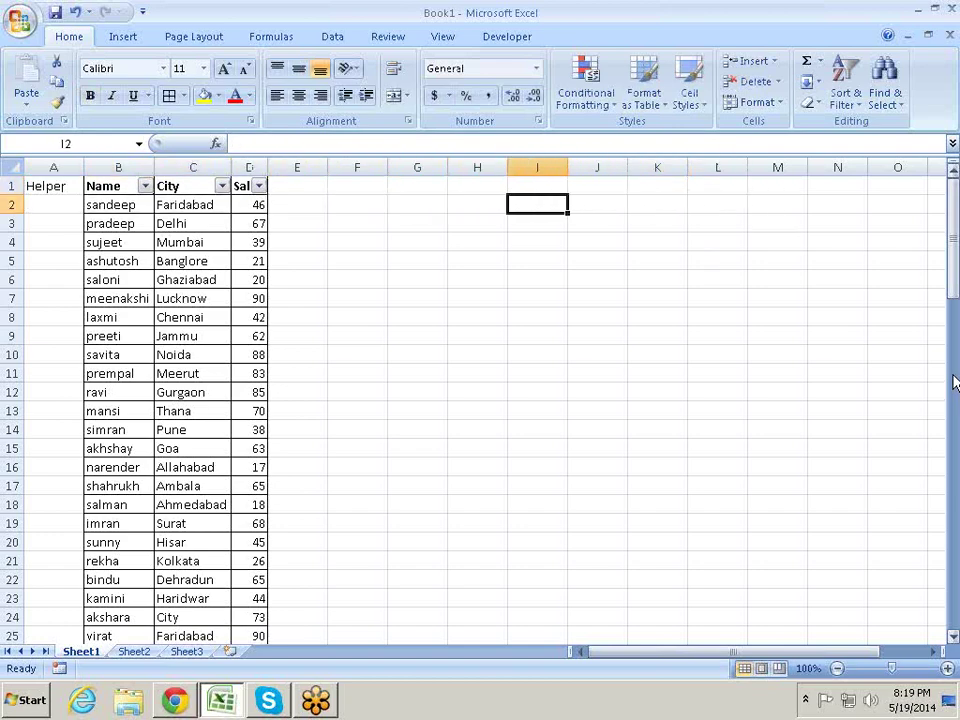
key(Down)
key(Down)
text(N)
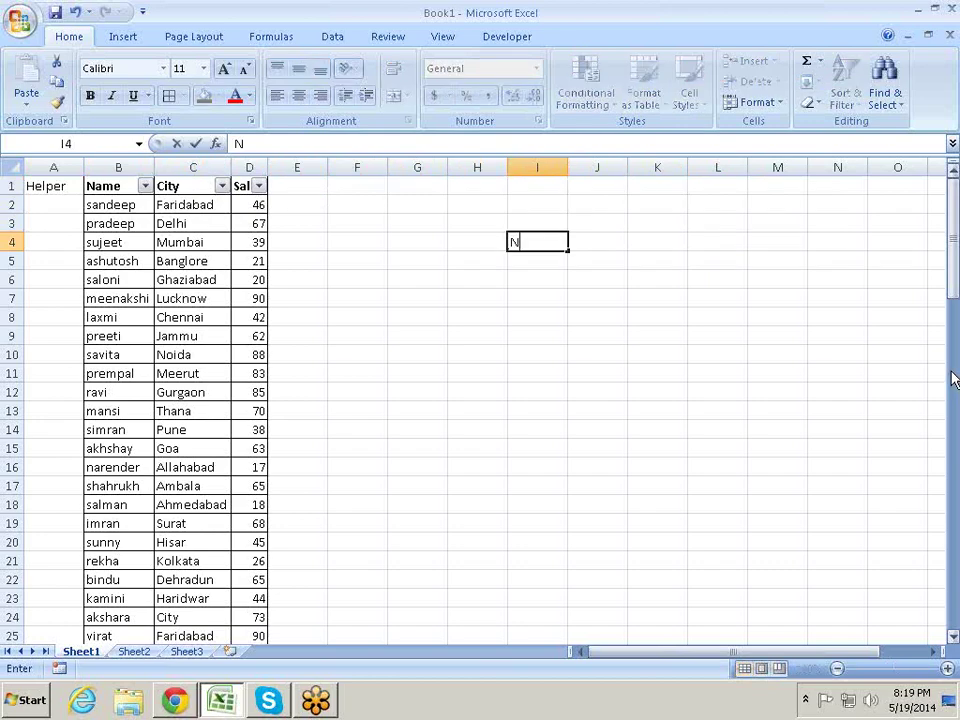
text(ame)
key(Tab)
text(S)
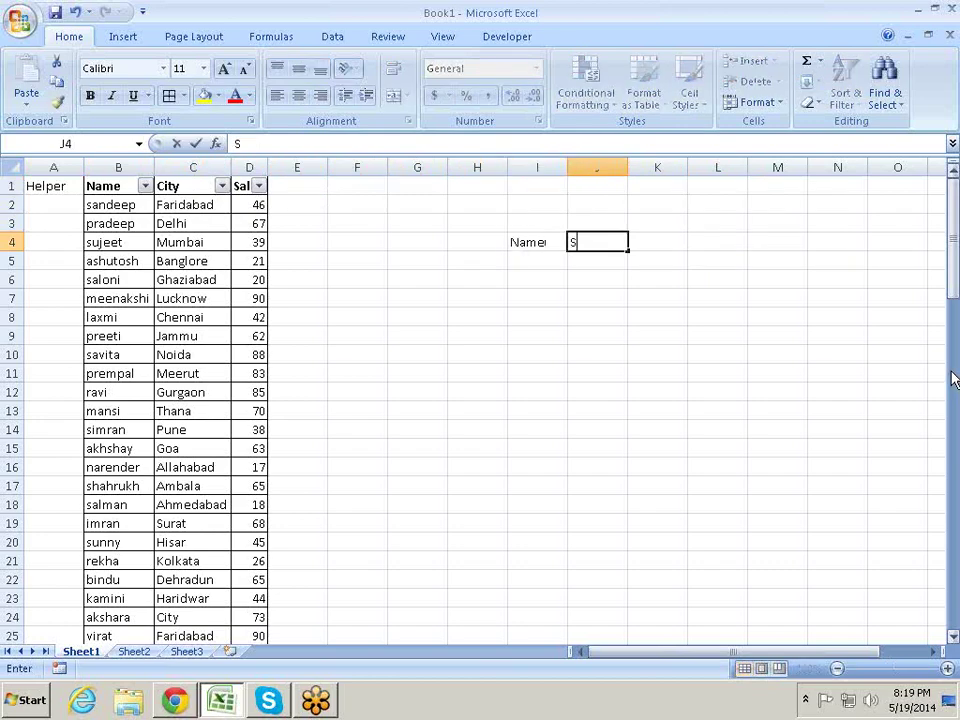
text(andeep)
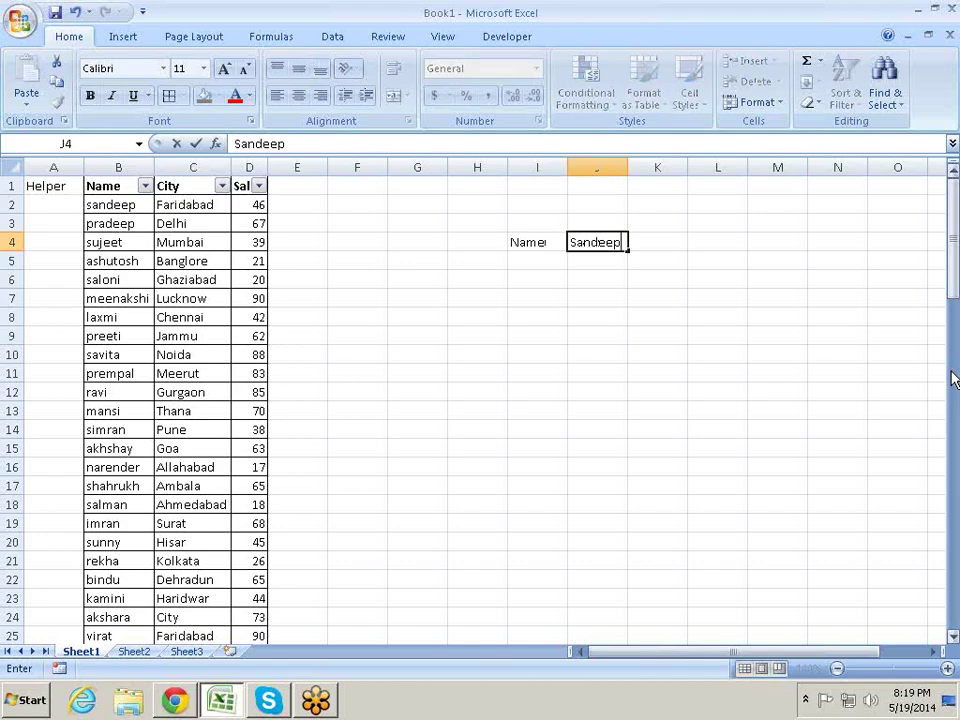
key(Return)
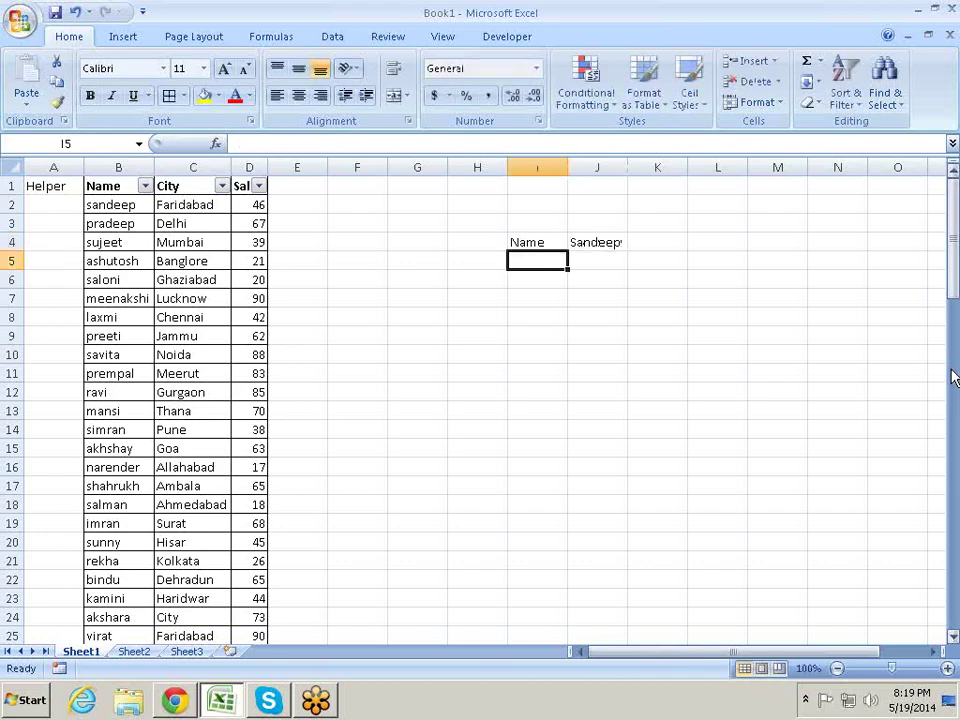
key(Down)
key(Down)
key(Down)
key(Down)
key(Down)
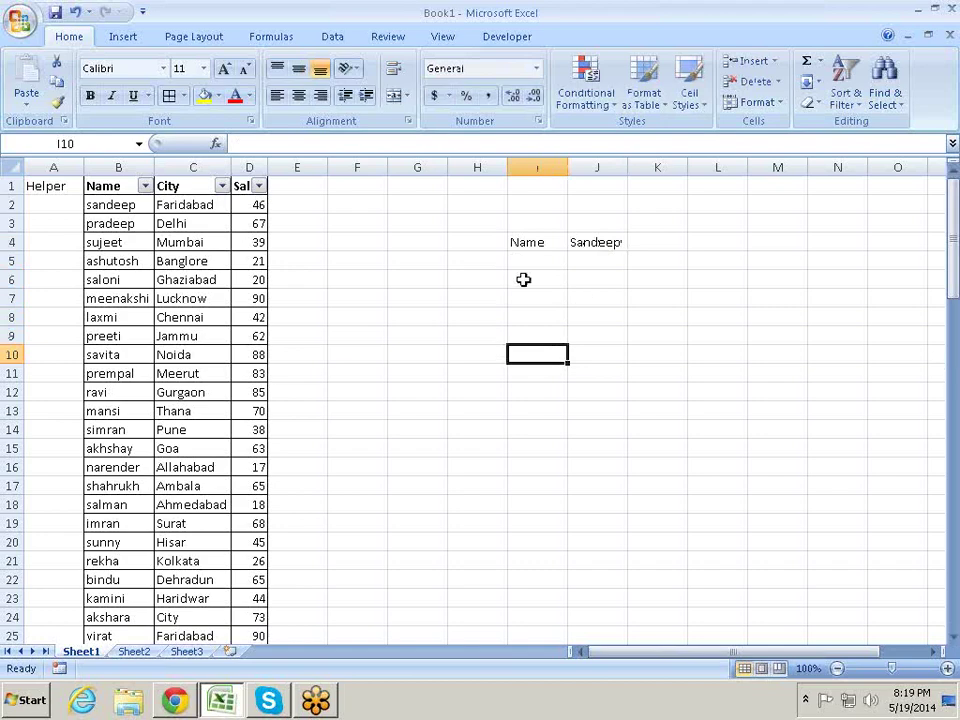
Autofill the Name/City/Sales list down to row 214.
mouse_move(90, 207)
mouse_down()
mouse_move(190, 253)
mouse_move(259, 450)
mouse_up()
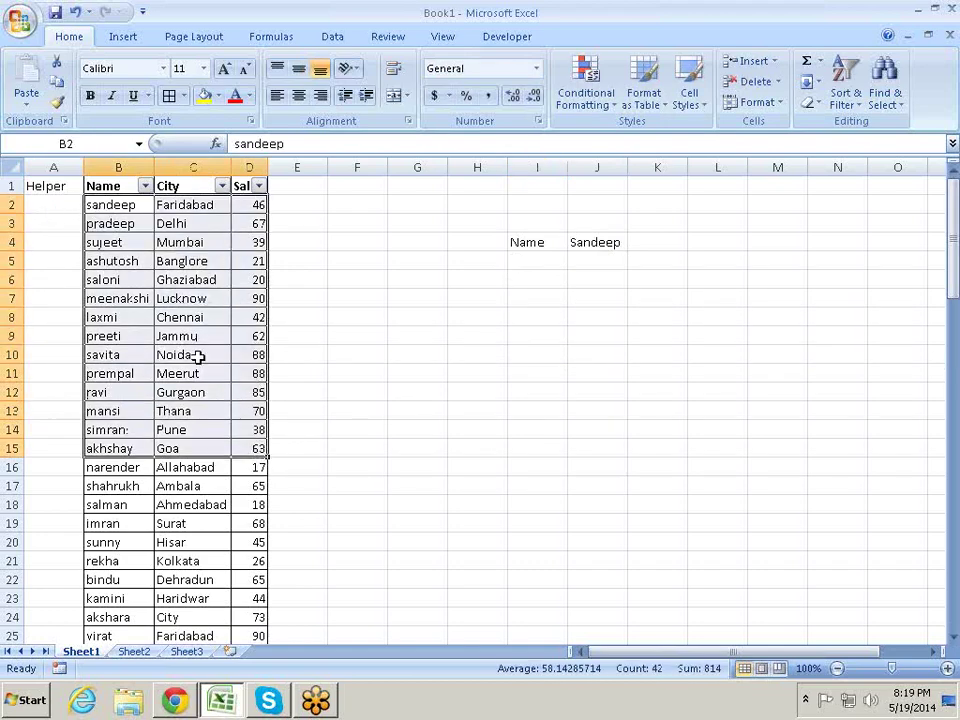
key(ctrl+shift+Down)
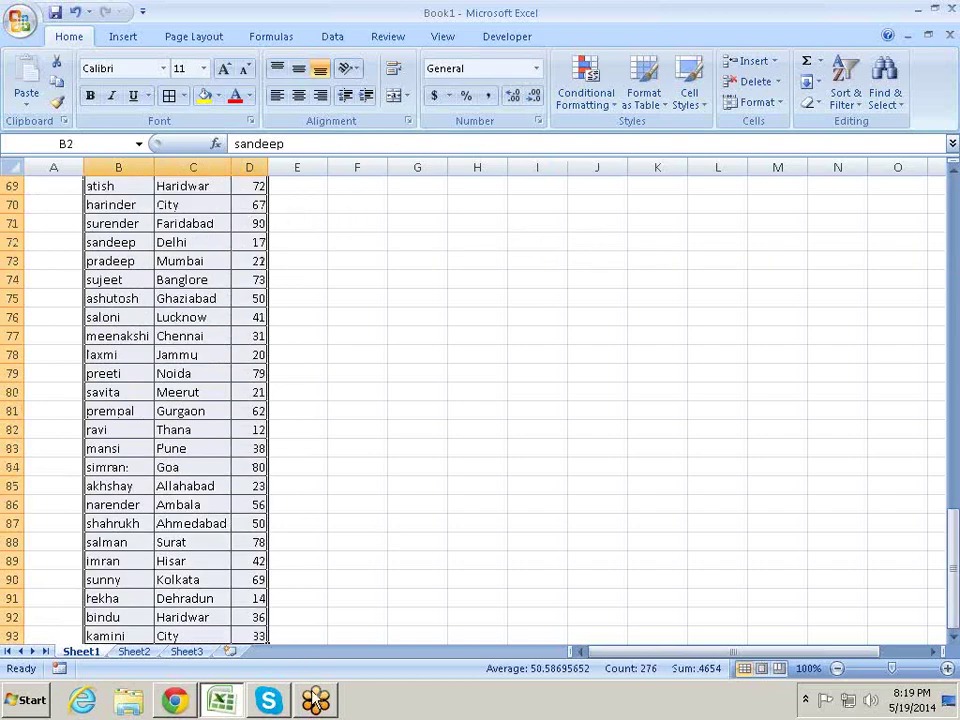
scroll(287, 540, down, 2)
scroll(282, 461, down, 1)
drag(268, 475, 268, 640)
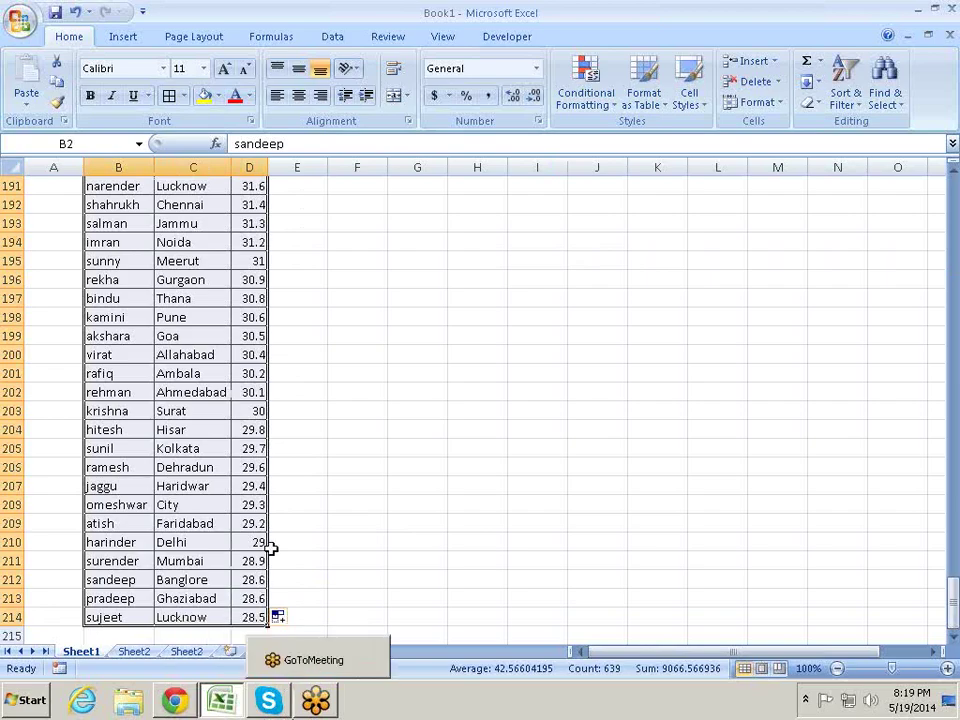
click(339, 433)
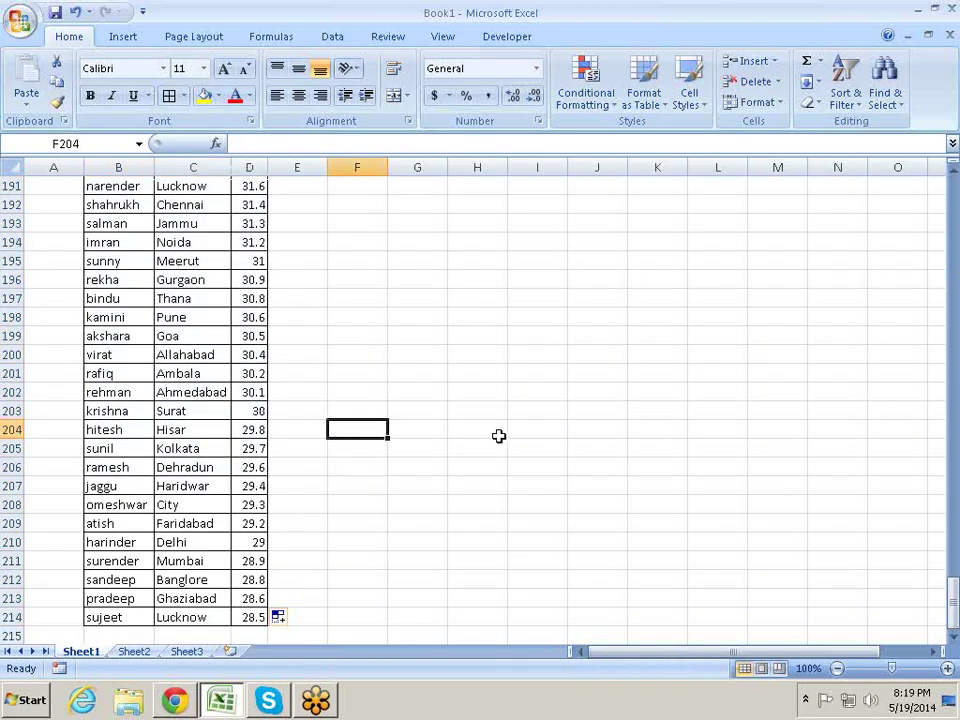
Select the Name, City and Sales header row B1:D1.
scroll(497, 437, up, 11)
scroll(500, 435, up, 16)
scroll(500, 435, up, 10)
scroll(500, 435, up, 8)
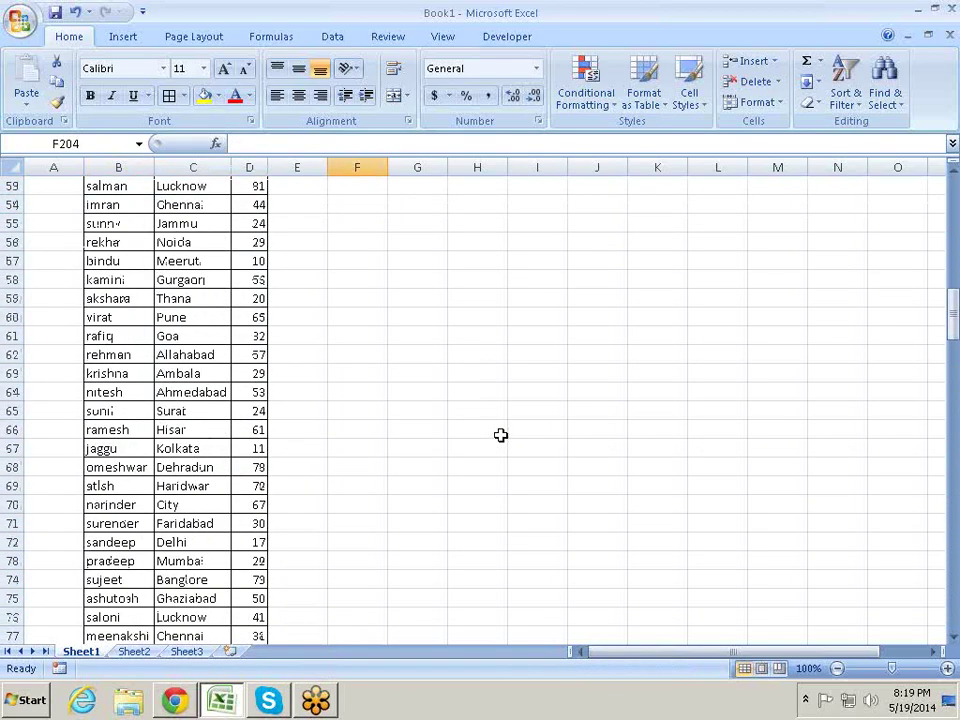
scroll(500, 435, up, 9)
scroll(500, 434, up, 8)
scroll(500, 434, up, 2)
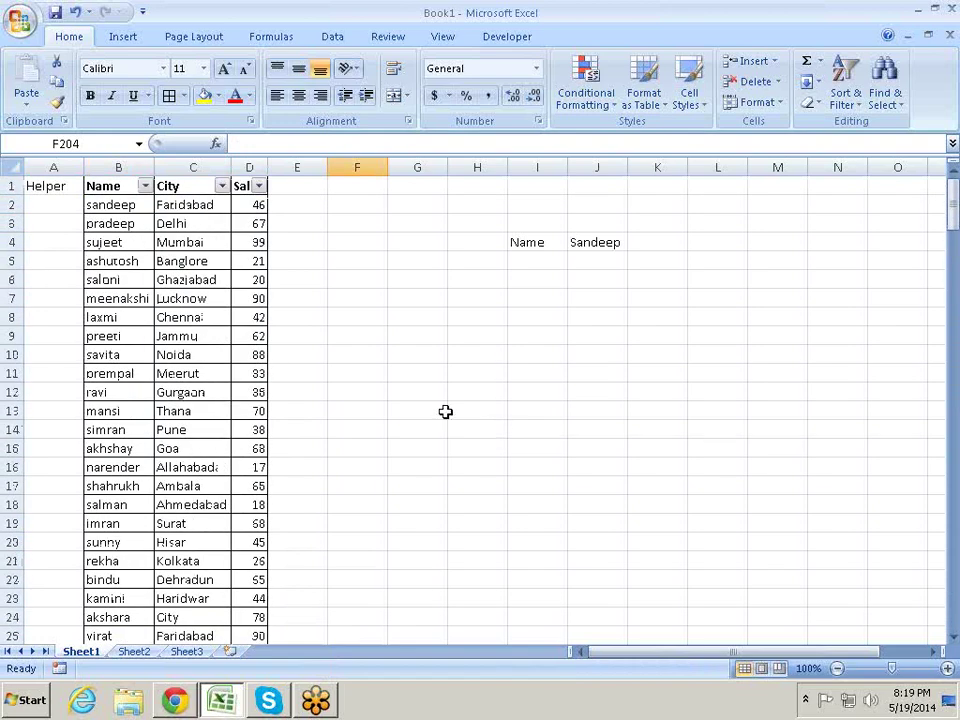
click(130, 201)
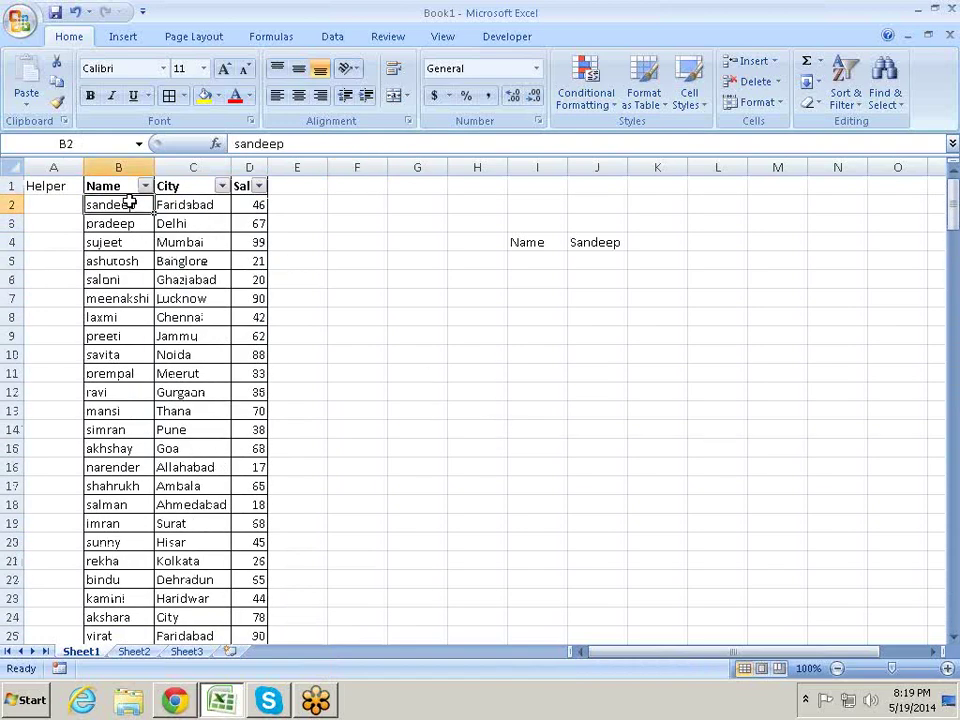
click(535, 261)
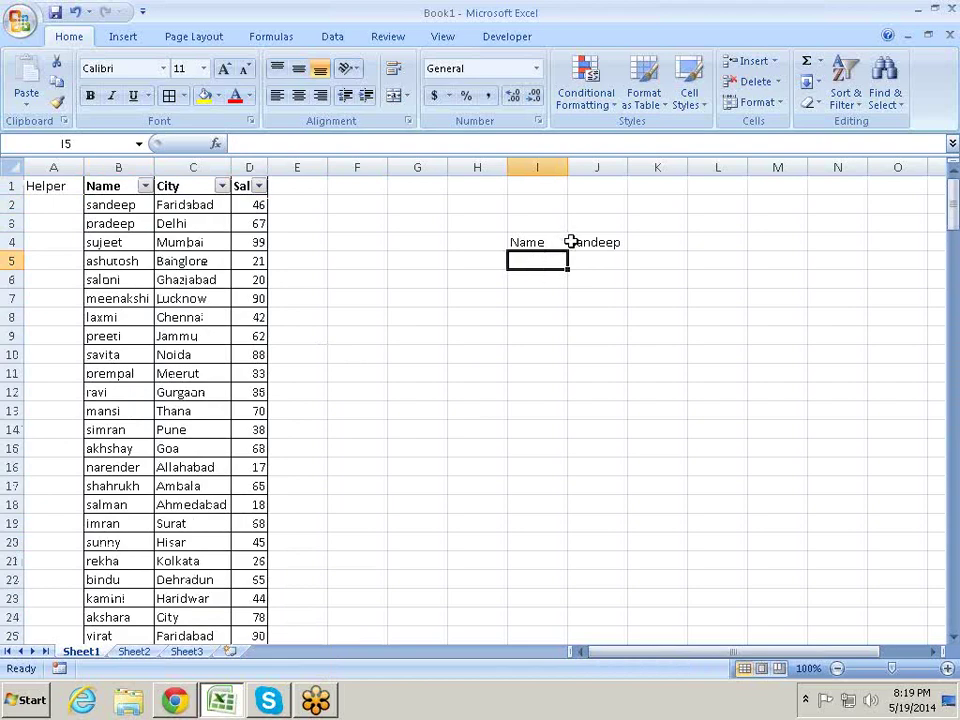
click(578, 245)
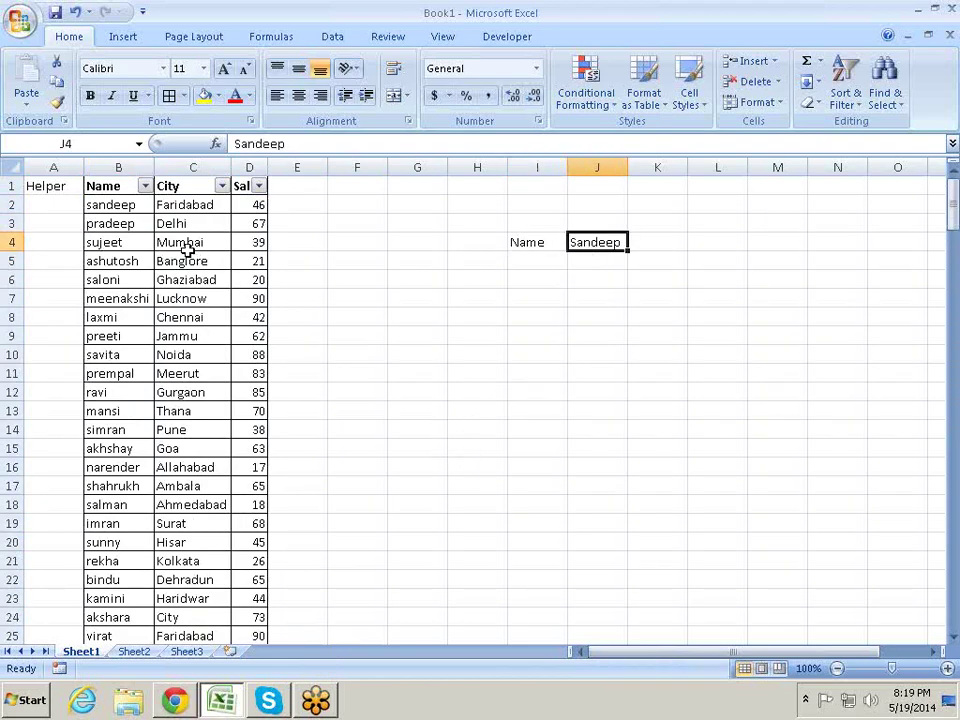
drag(180, 186, 246, 186)
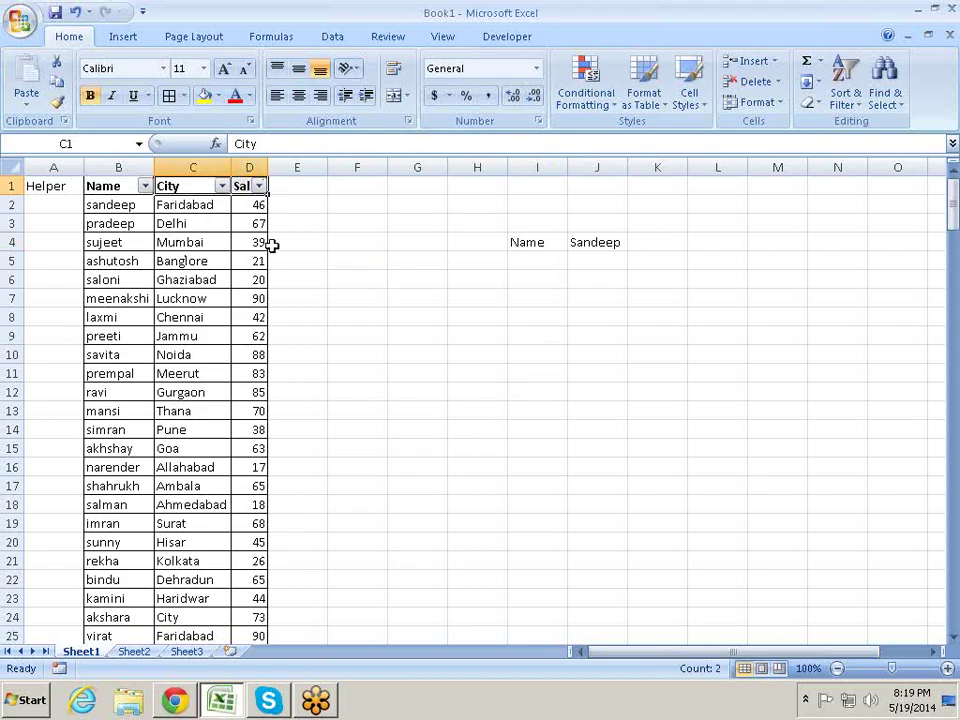
mouse_move(127, 185)
mouse_down()
mouse_move(243, 189)
mouse_move(246, 198)
mouse_up()
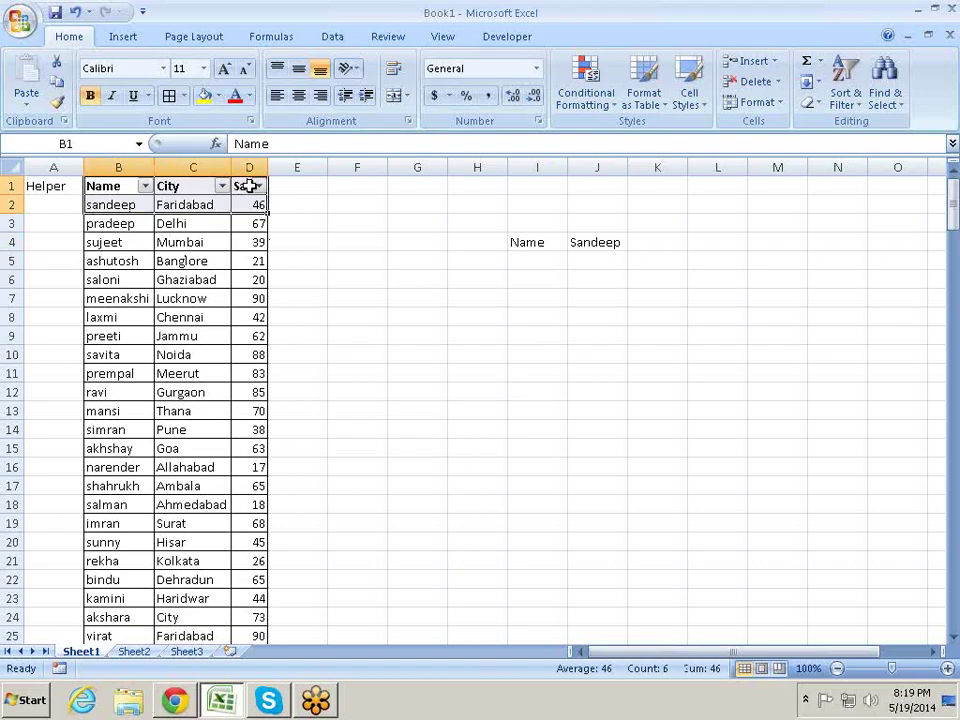
key(shift+Up)
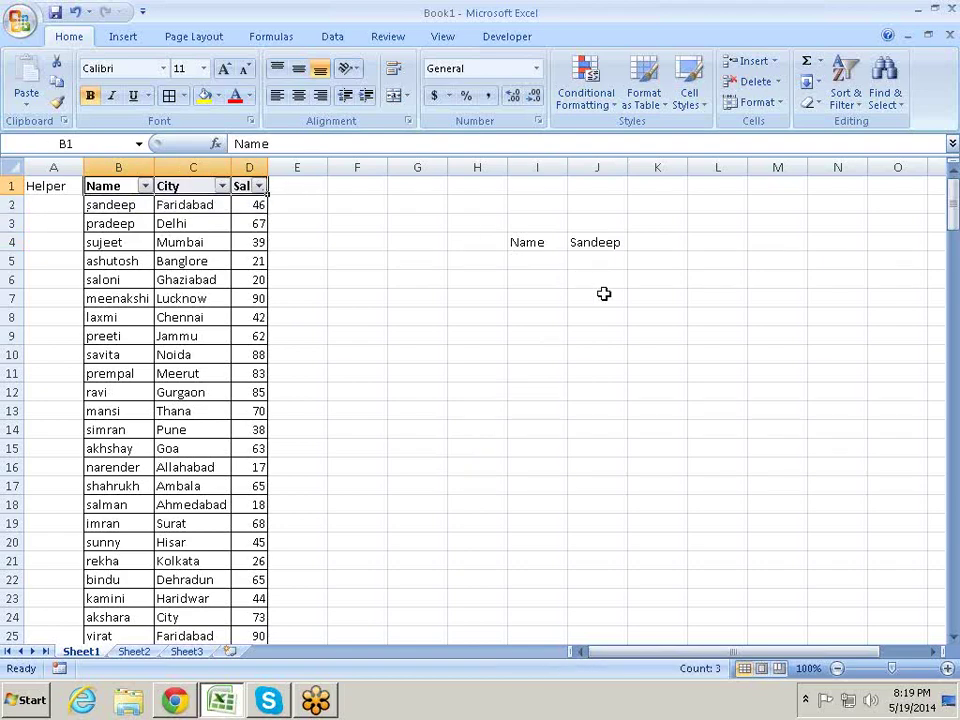
Copy the Name, City and Sales headers and paste them into I7:K7.
key(ctrl+c)
key(Right)
key(Right)
key(Right)
key(Right)
key(Right)
key(Right)
key(Right)
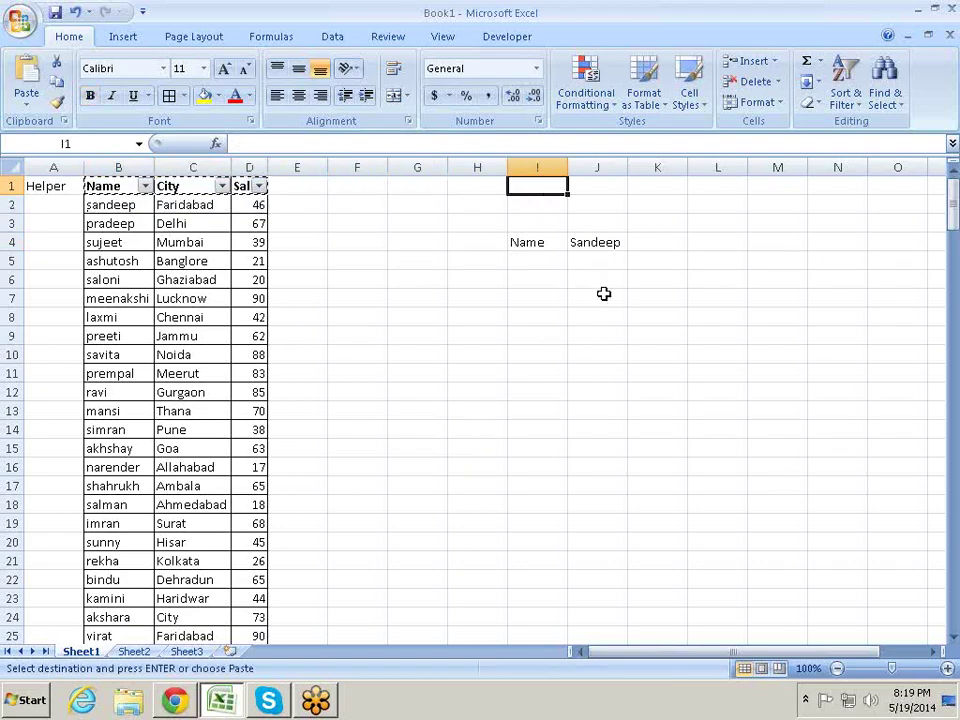
key(Down)
key(Down)
key(Down)
key(Down)
key(Down)
key(Down)
key(Return)
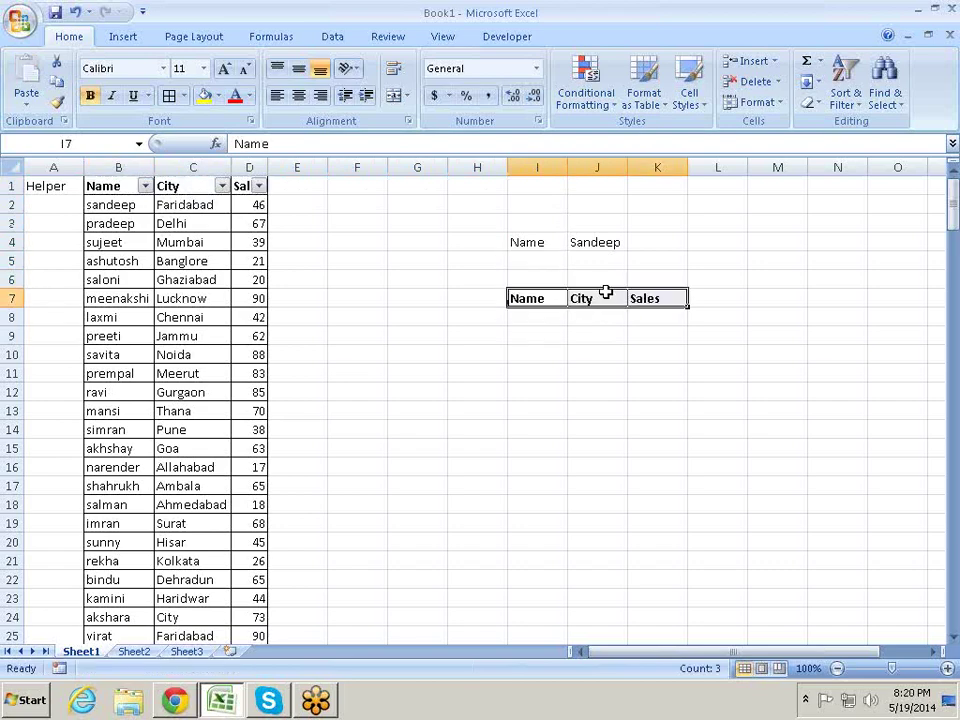
key(Left)
key(Left)
key(Right)
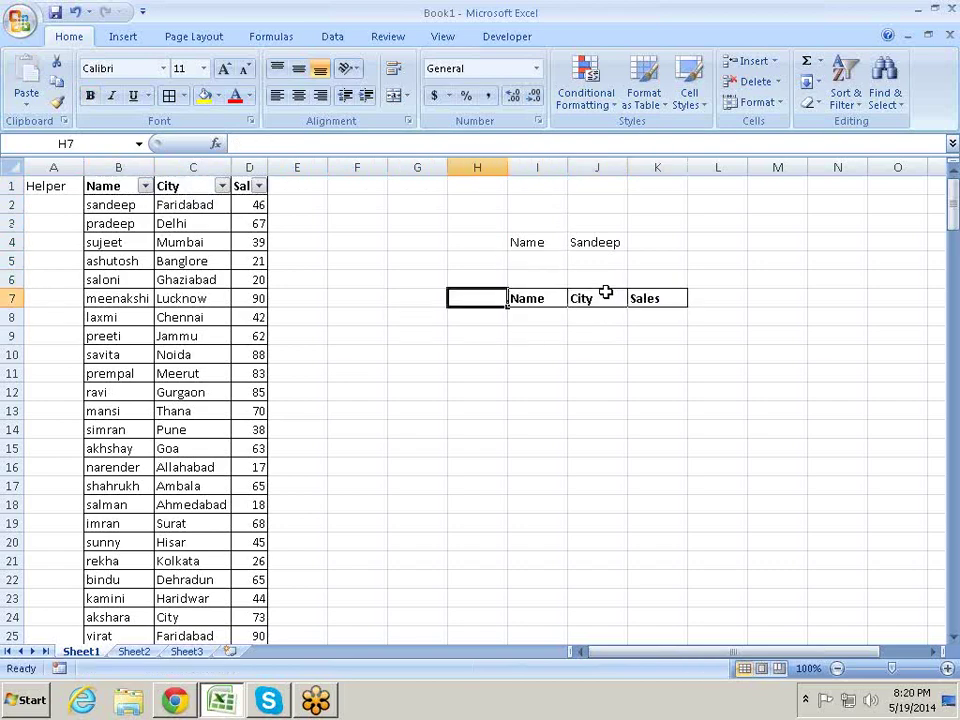
Start a COUNTIF formula in H4, switching from the COUNTA suggestion to COUNTIF.
key(Up)
key(Up)
key(Up)
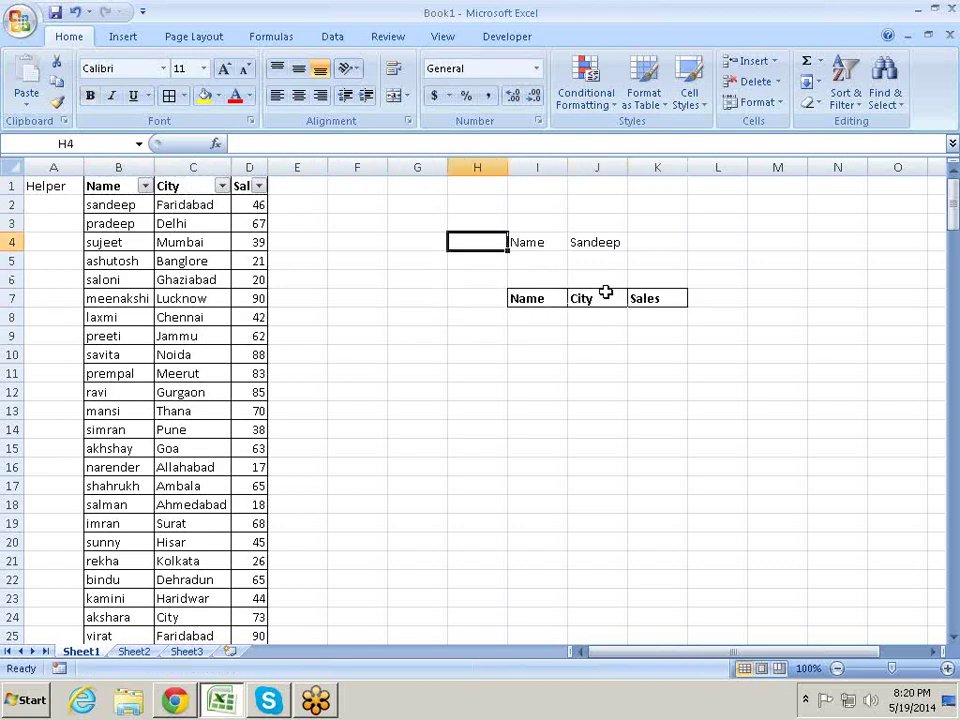
text(=)
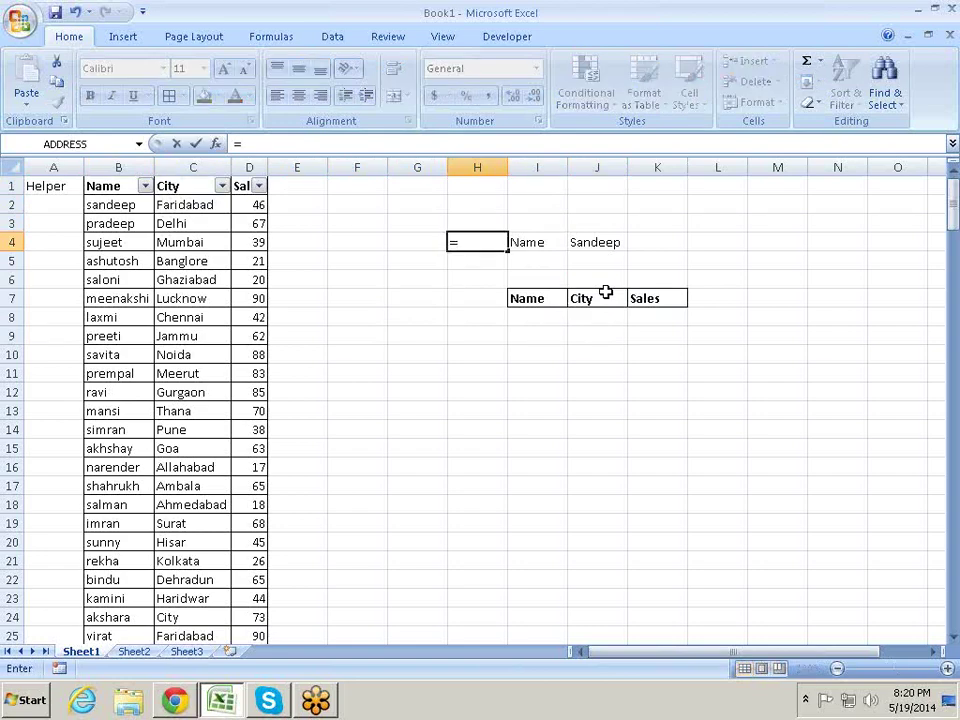
text(cou)
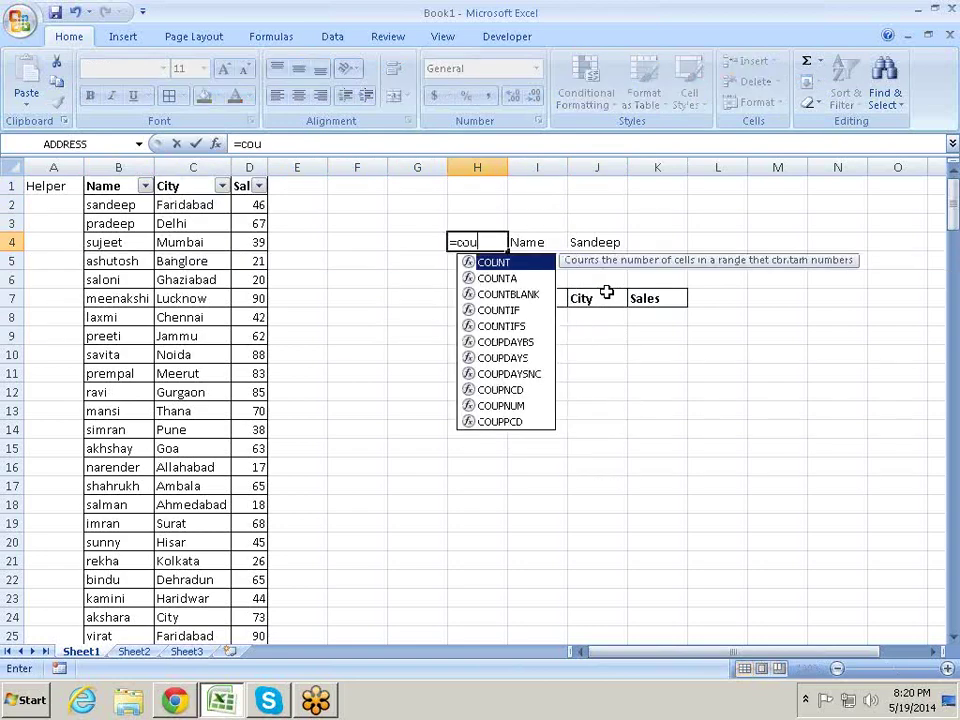
key(Down)
key(Tab)
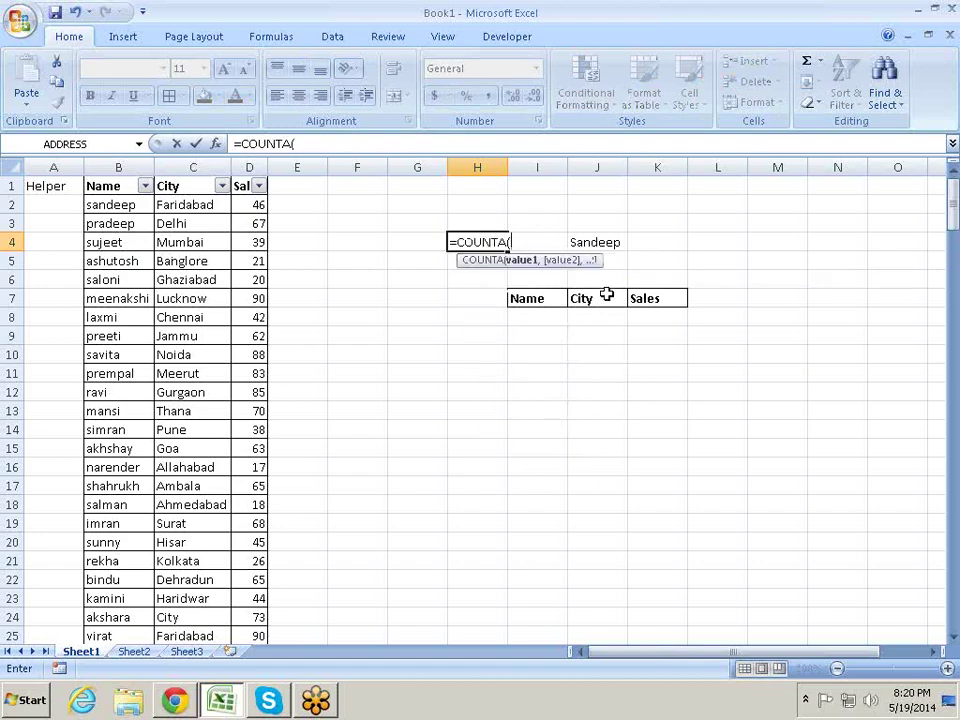
key(BackSpace)
key(BackSpace)
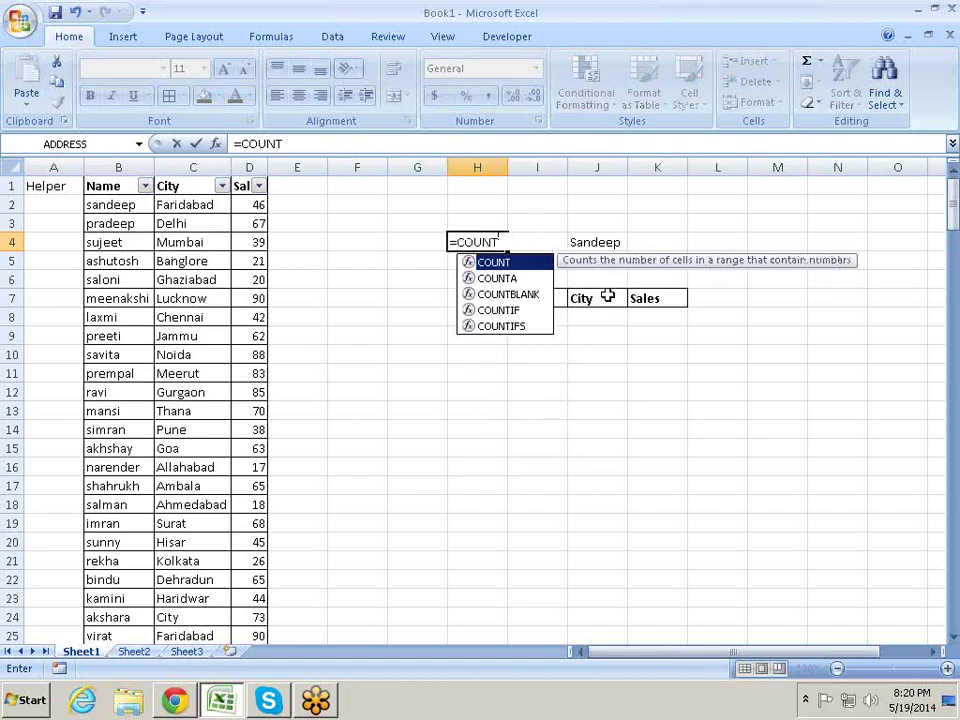
text(fi)
key(Tab)
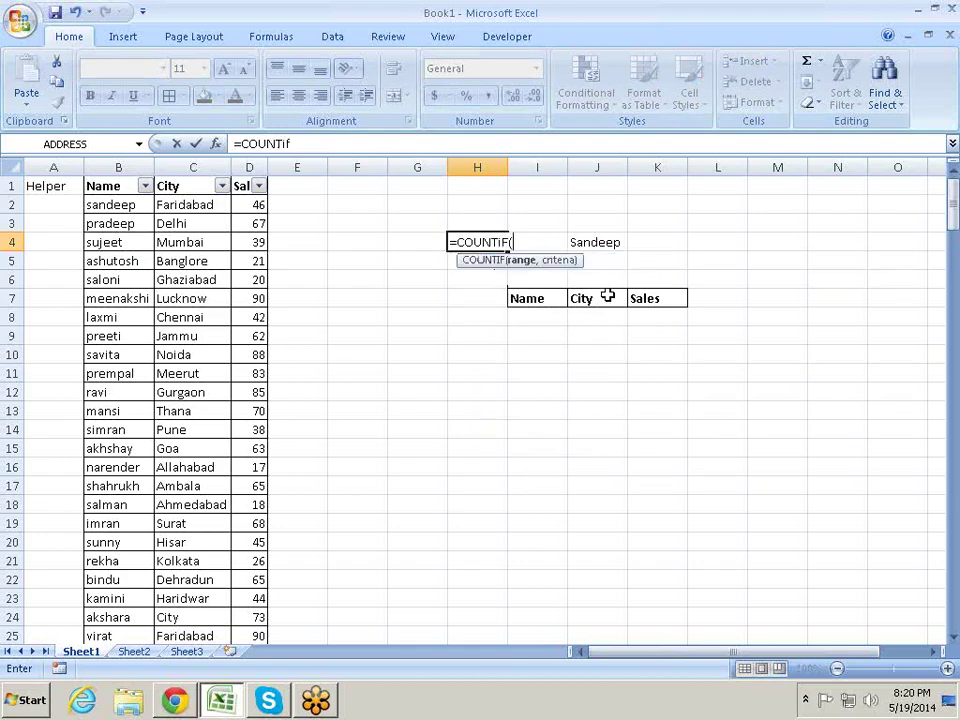
Complete H4 as =COUNTIF(B:B,J4) to count Sandeep, returning 7.
key(Left)
key(Left)
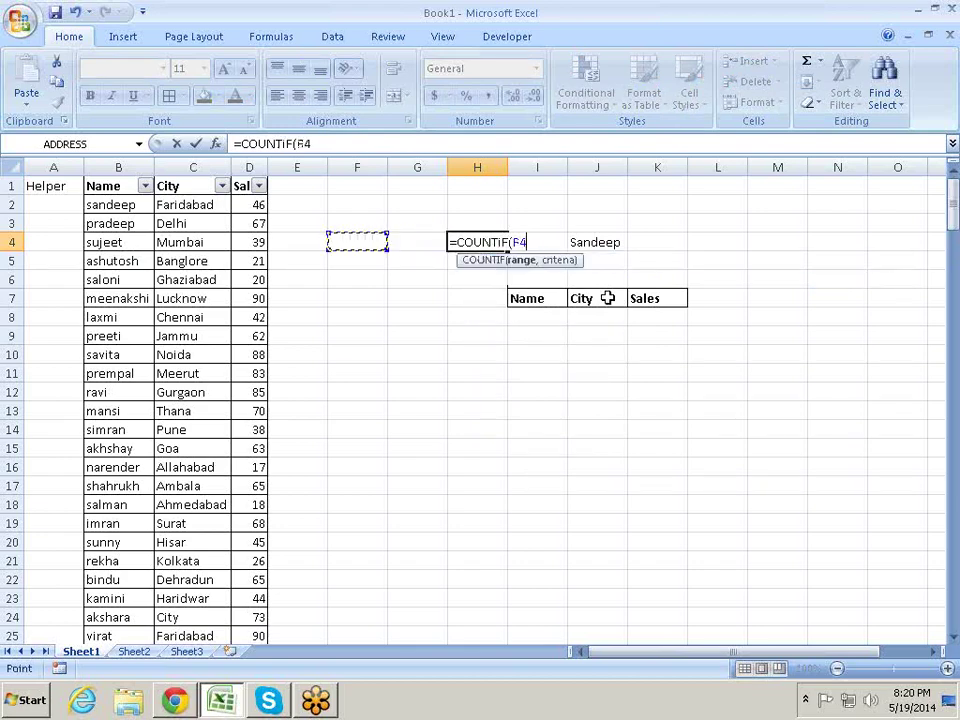
key(Left)
key(Left)
key(Left)
key(Left)
key(Left)
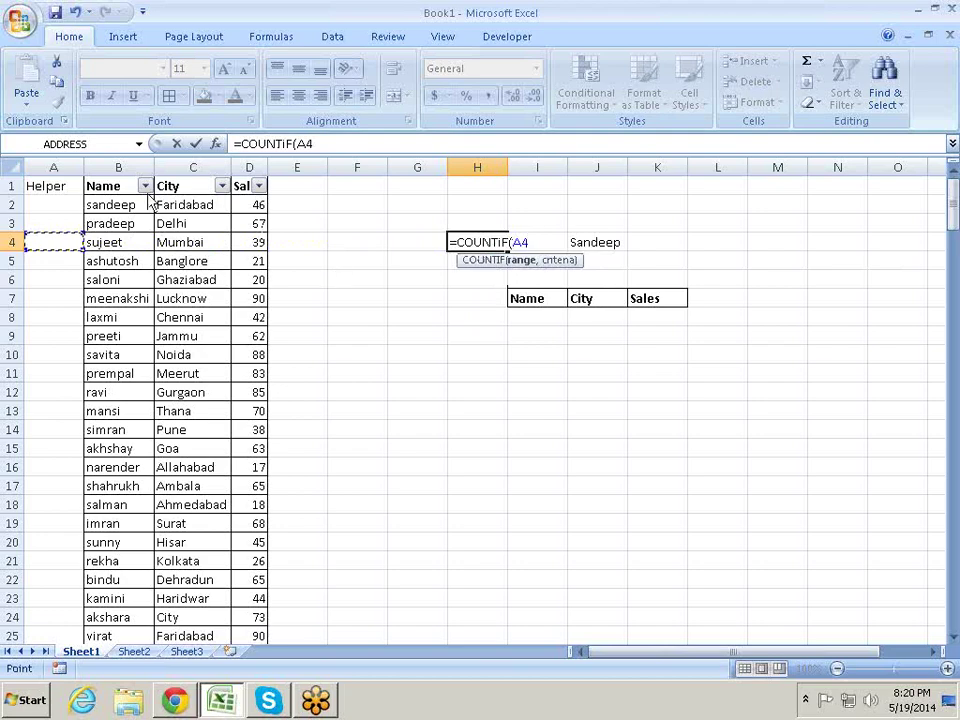
click(101, 163)
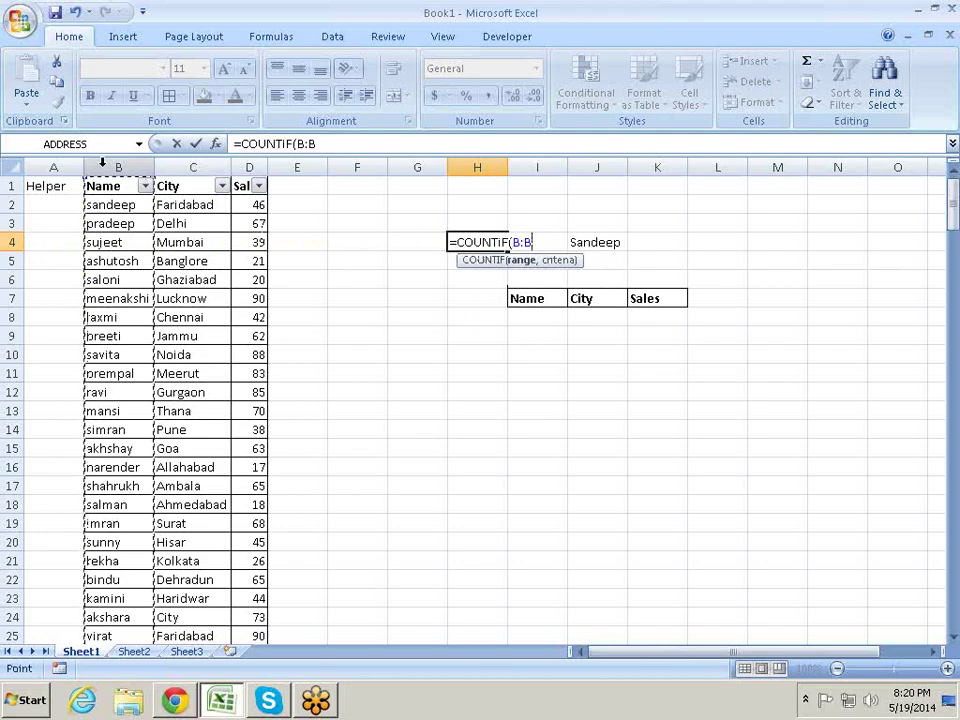
text(,)
click(615, 240)
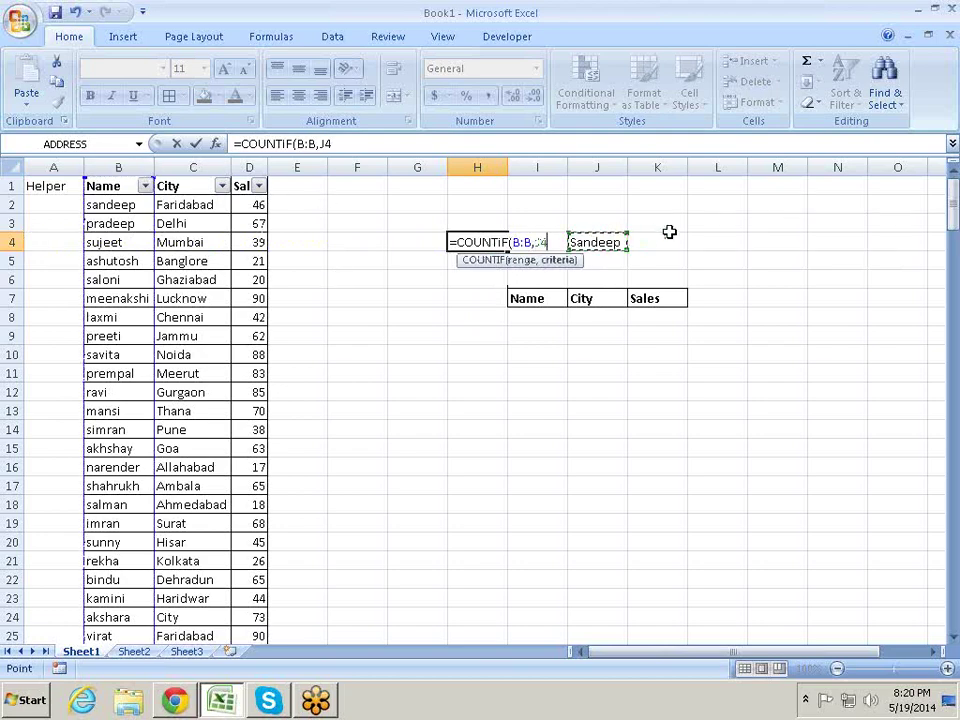
text())
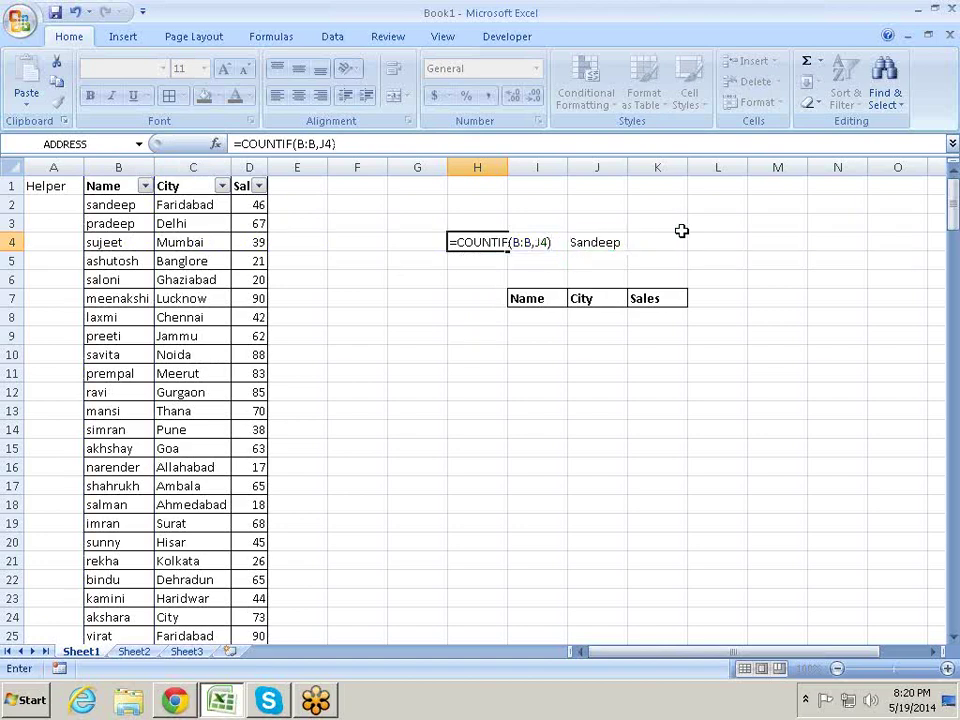
key(Return)
key(Up)
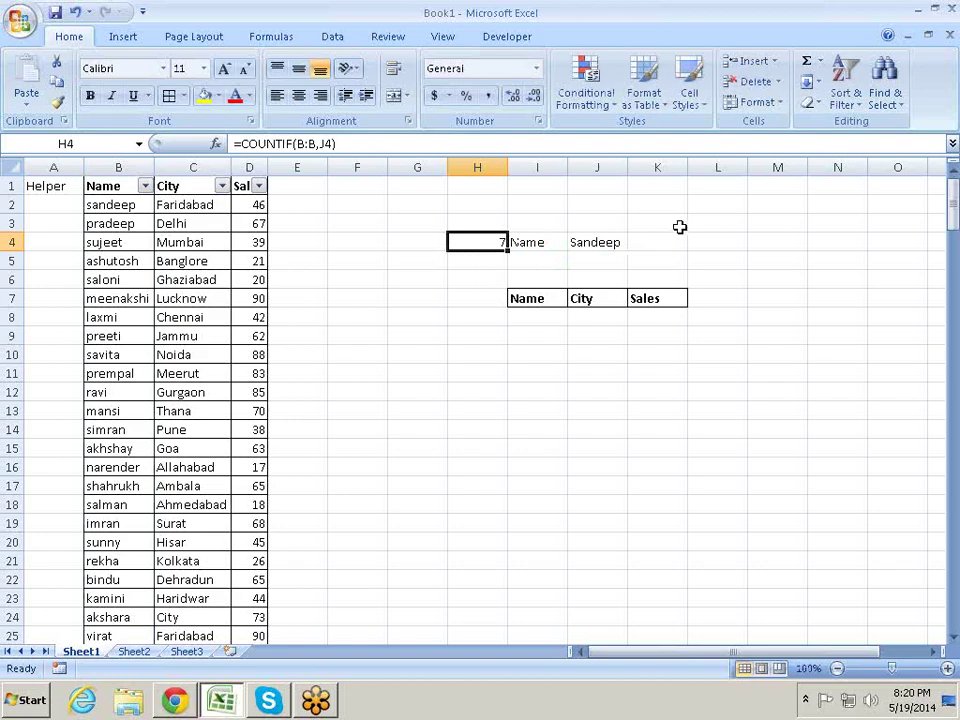
key(Down)
key(Down)
key(Down)
Enter the SL No. heading in H7 beside the Name/City/Sales header.
text(S)
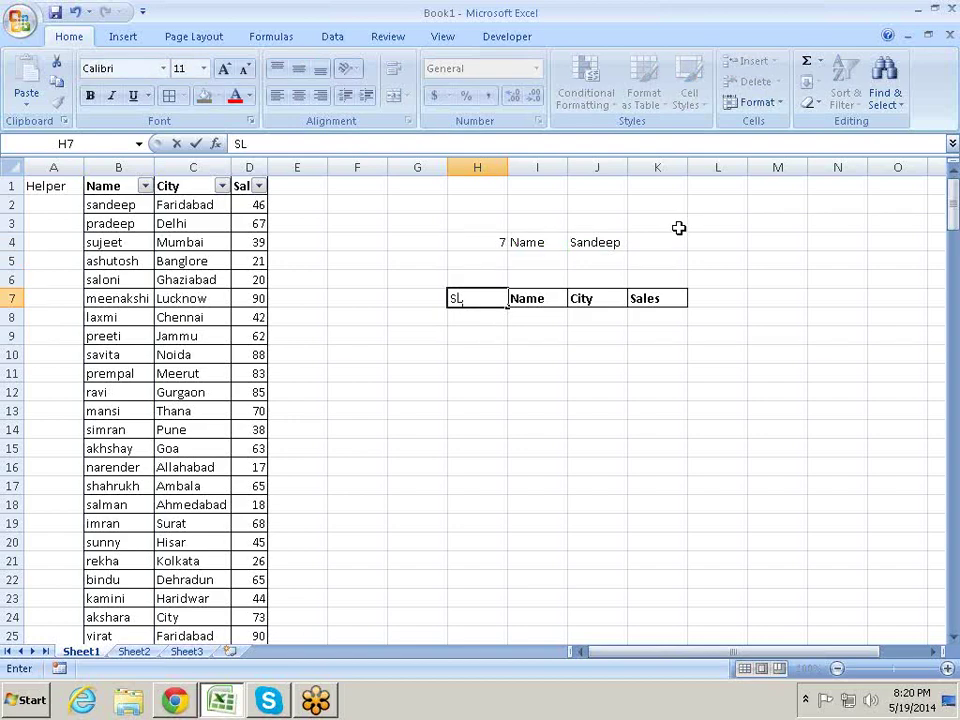
text(No.)
key(ctrl+Return)
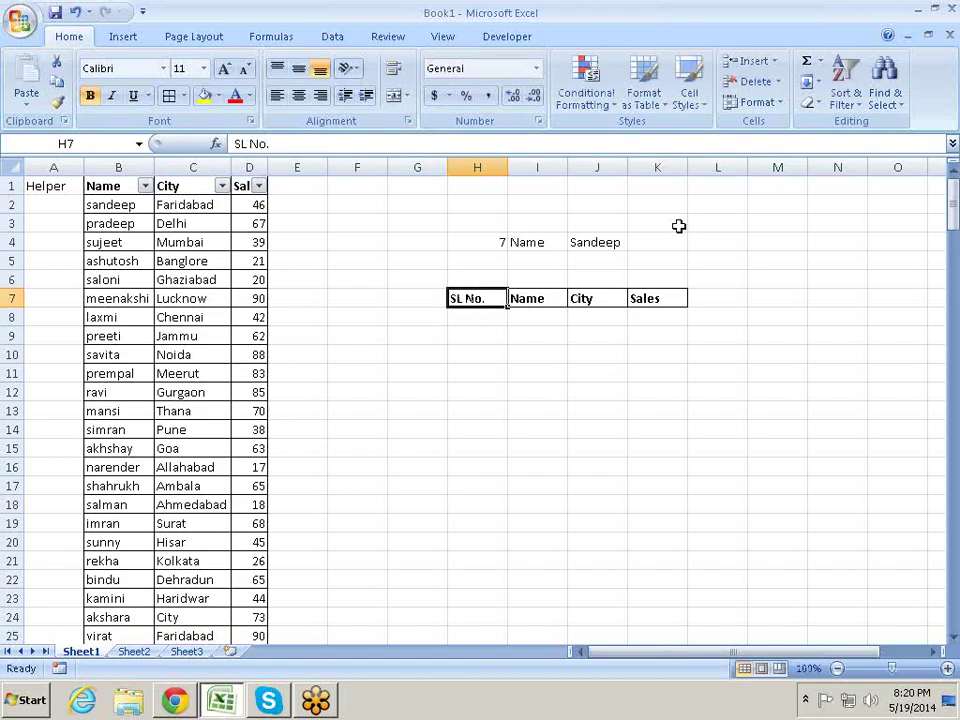
key(Down)
key(Down)
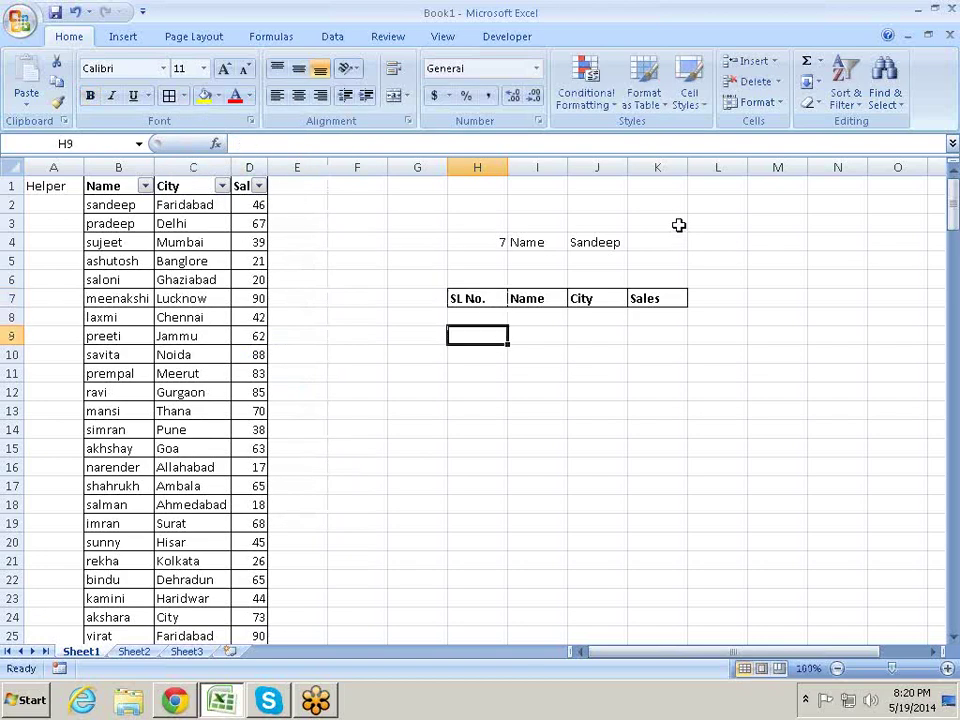
key(Up)
key(Up)
Begin a COUNTIF formula in A2 with the count range B2:B2.
key(Left)
key(Home)
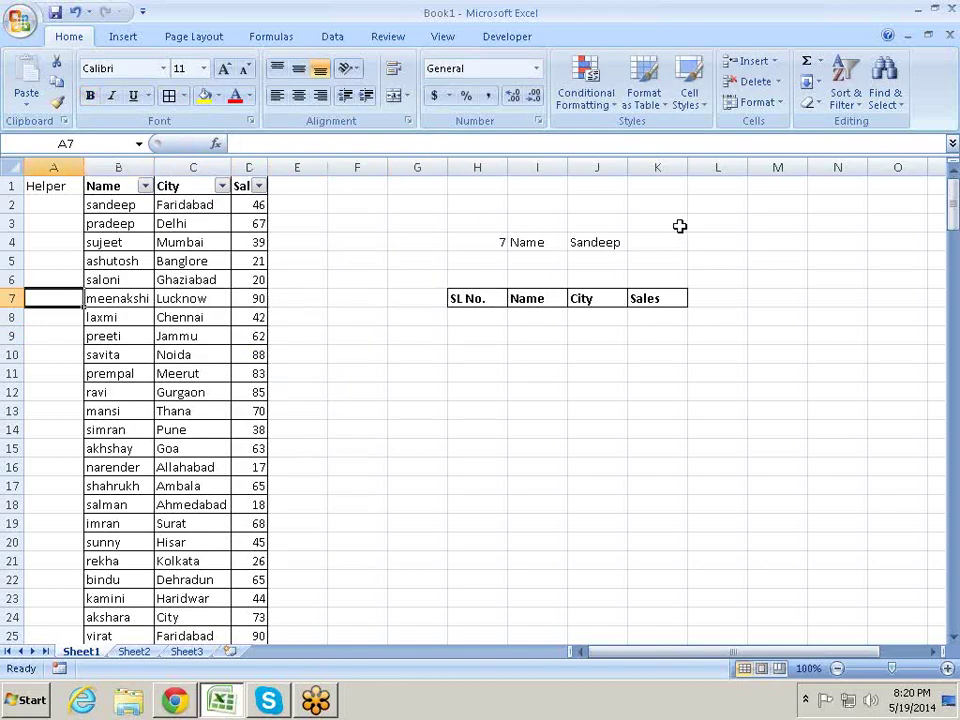
key(Up)
key(Up)
key(Up)
key(Up)
key(Up)
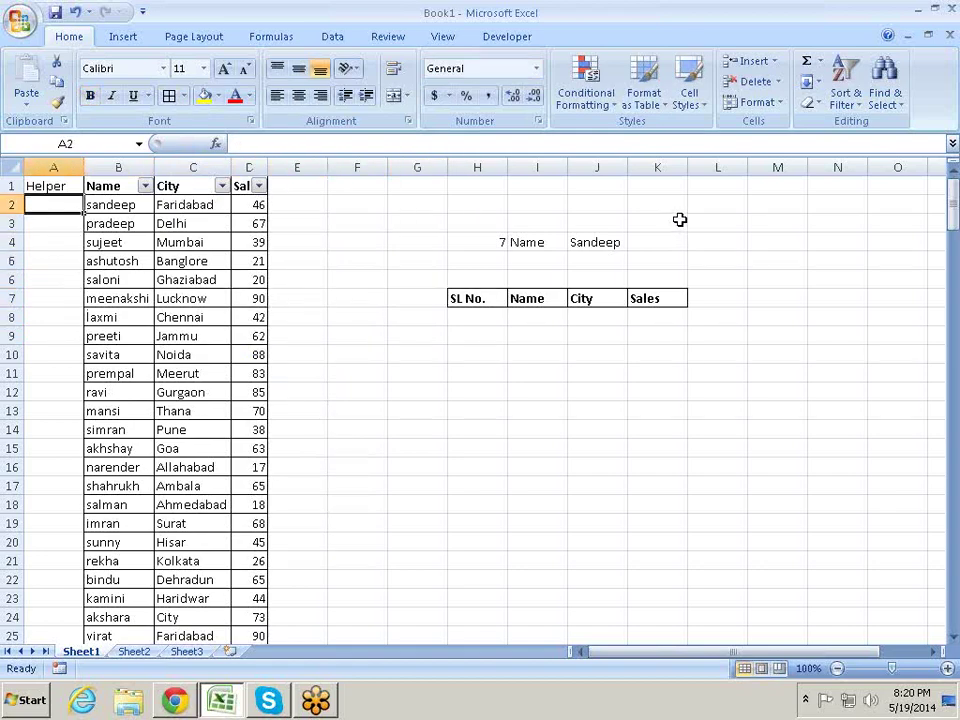
text(=cou)
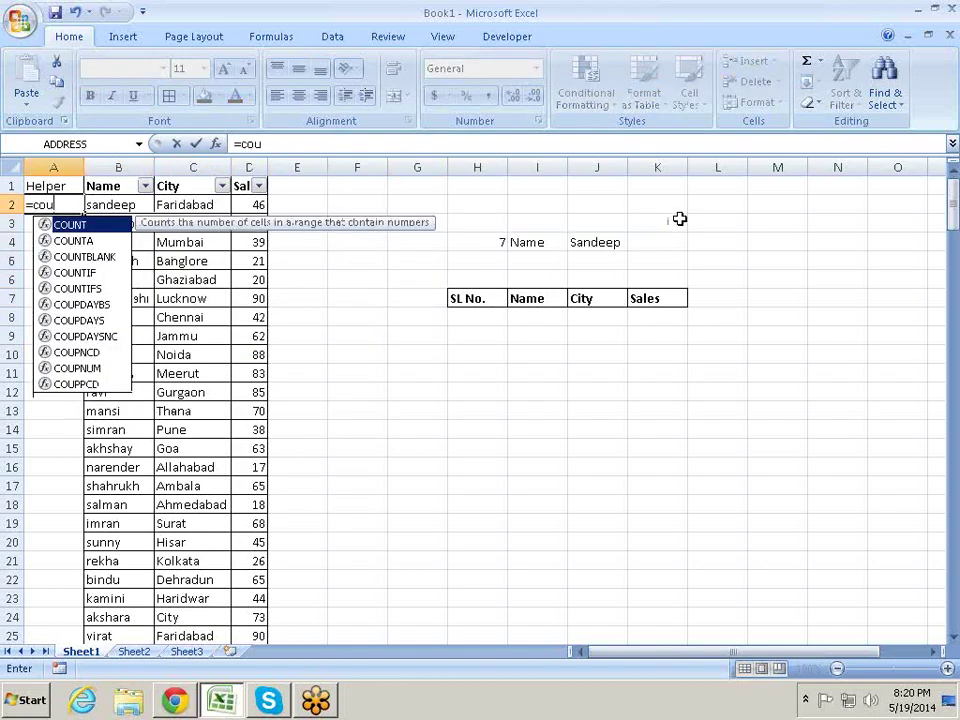
text(n)
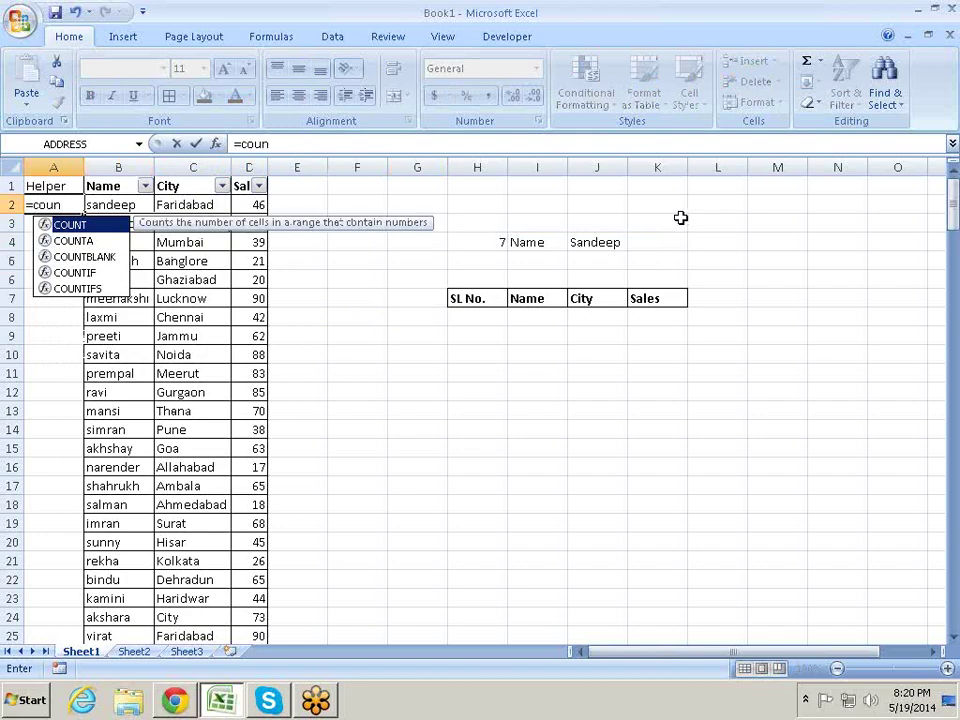
key(Down)
key(Down)
key(Down)
key(Tab)
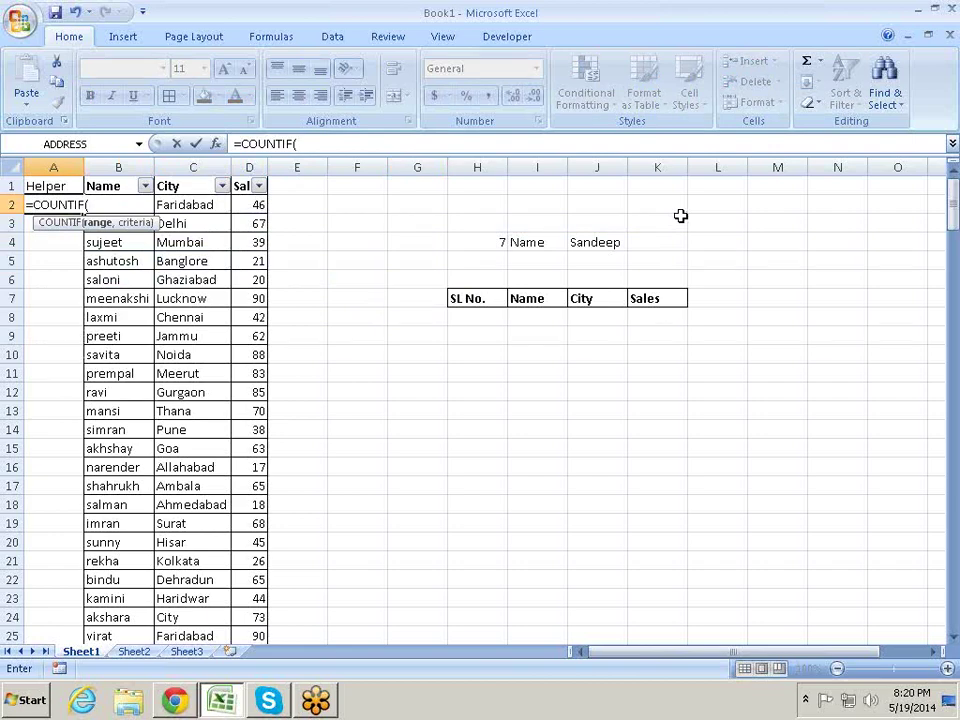
key(Right)
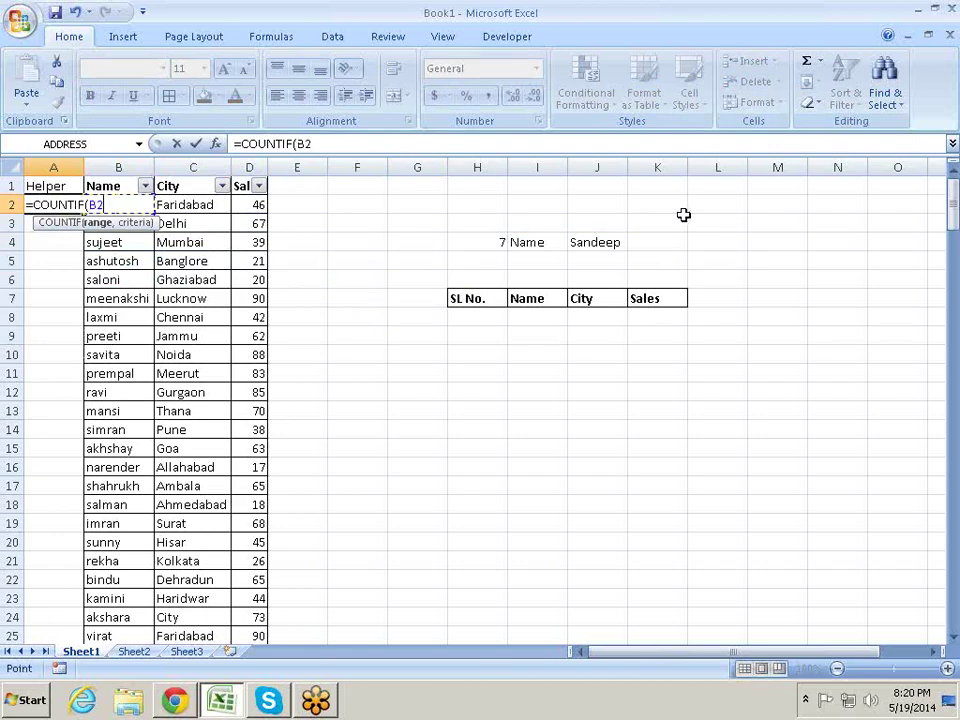
key(F8)
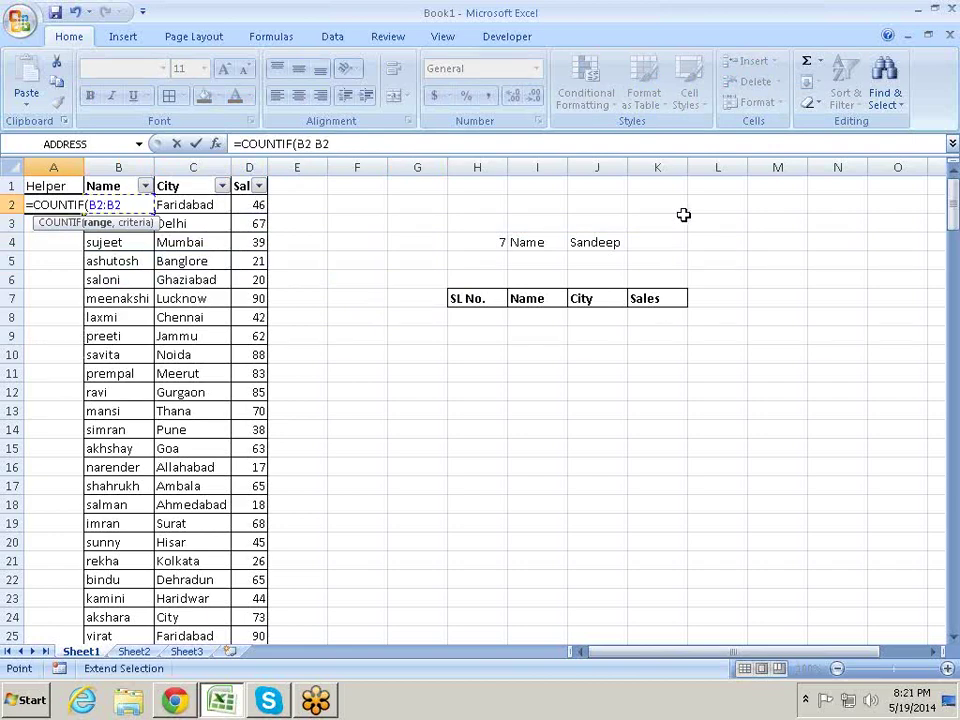
Add B2 as the criteria and lock the range start, giving =COUNTIF($B$2:B2,B2) = 1.
text(,)
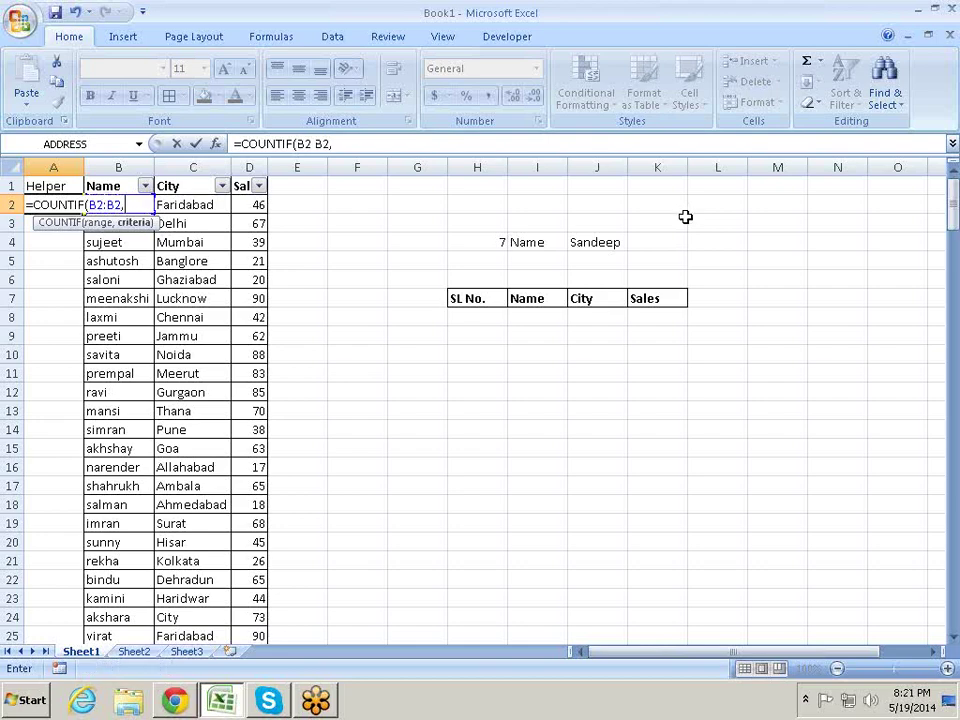
key(Right)
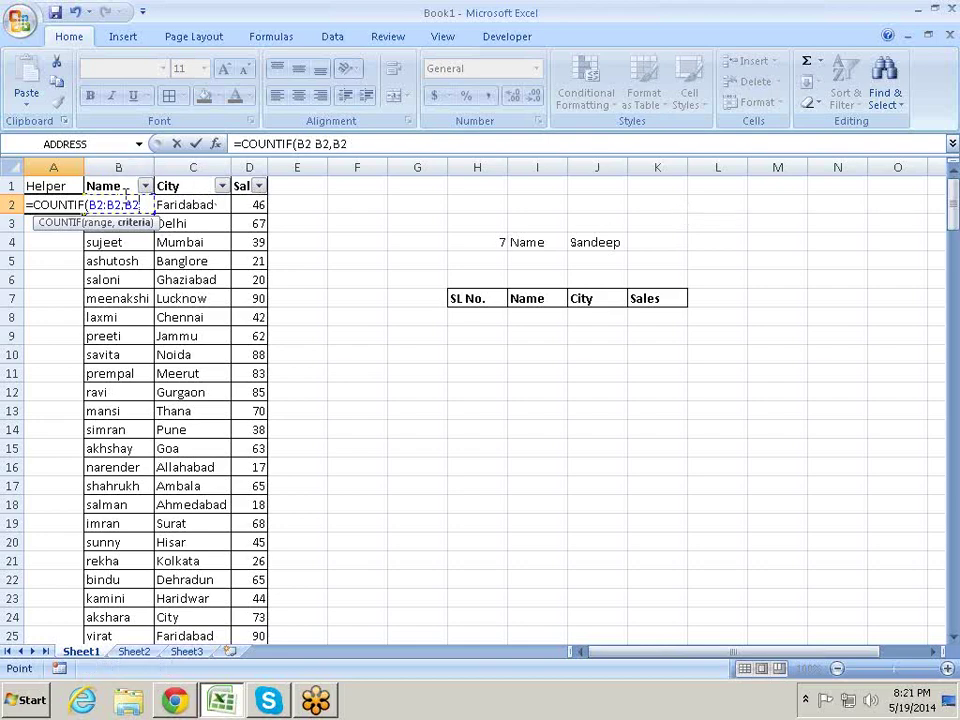
click(97, 204)
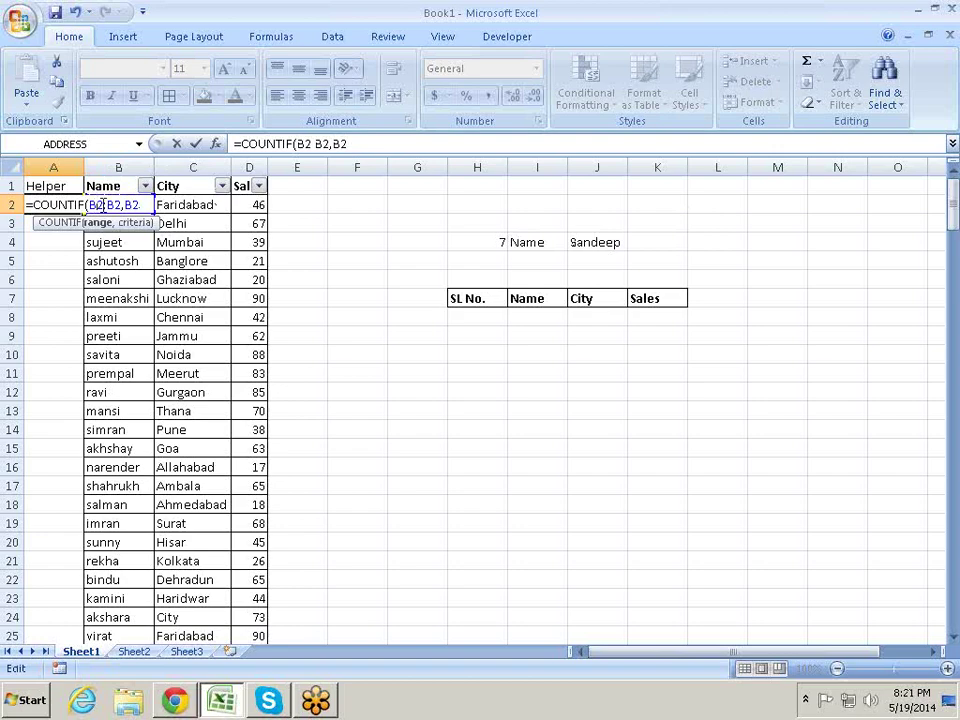
key(F4)
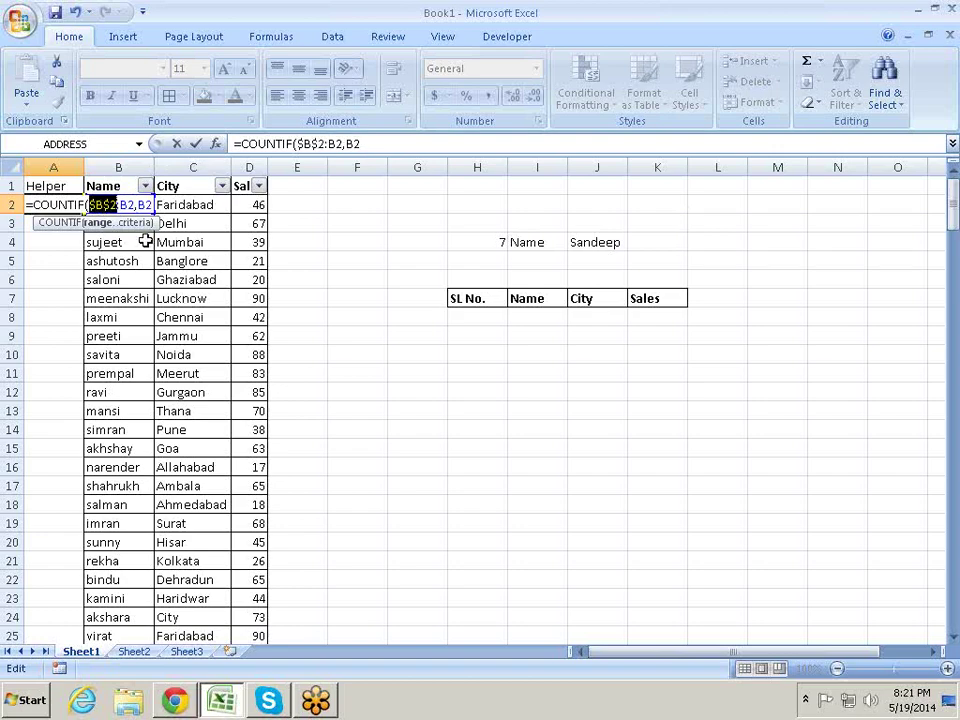
key(Return)
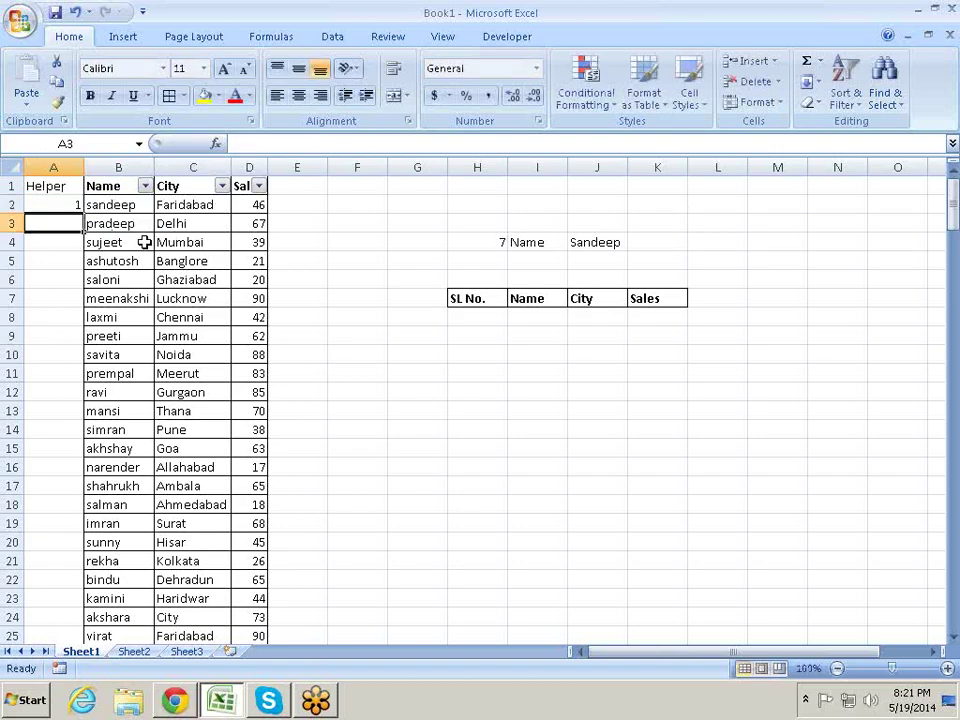
click(63, 204)
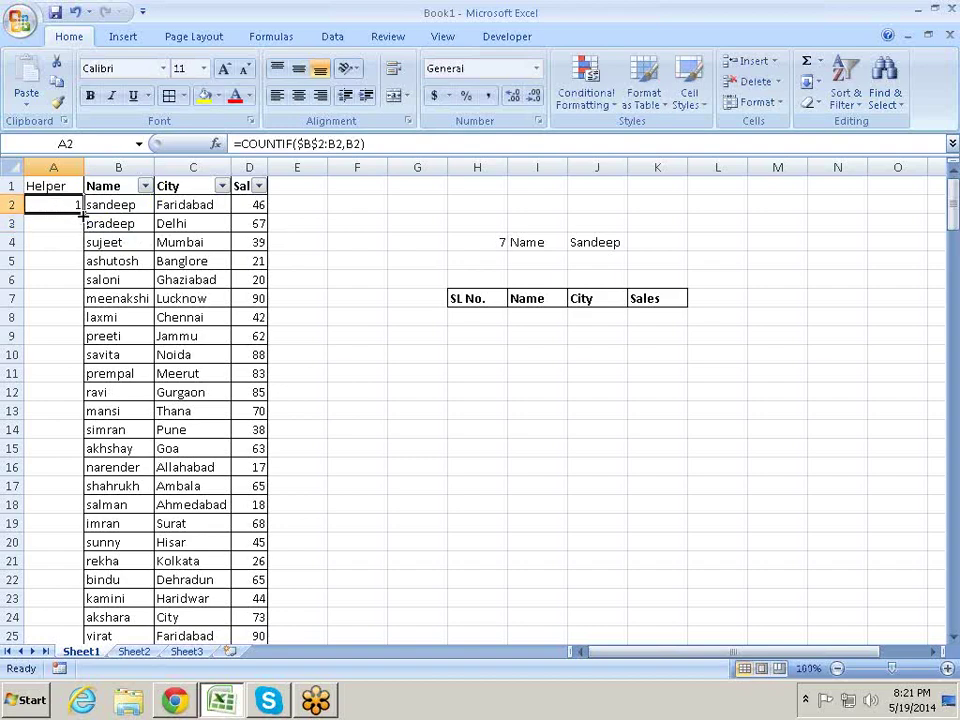
Fill the A2 running-count formula down the Helper column and check the first results.
double_click(80, 205)
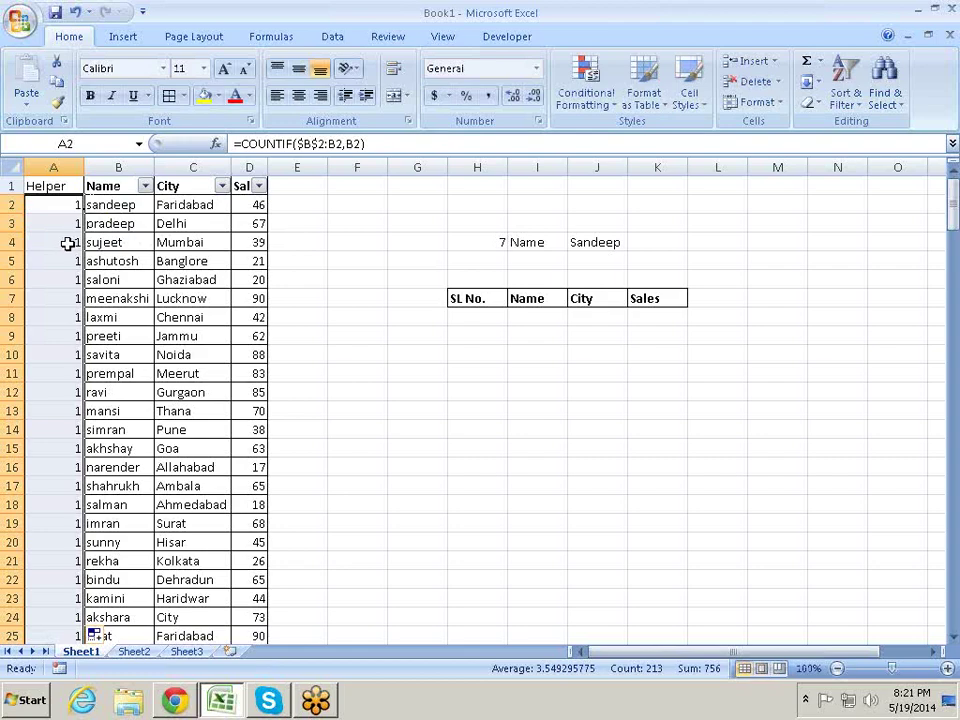
click(69, 242)
click(67, 204)
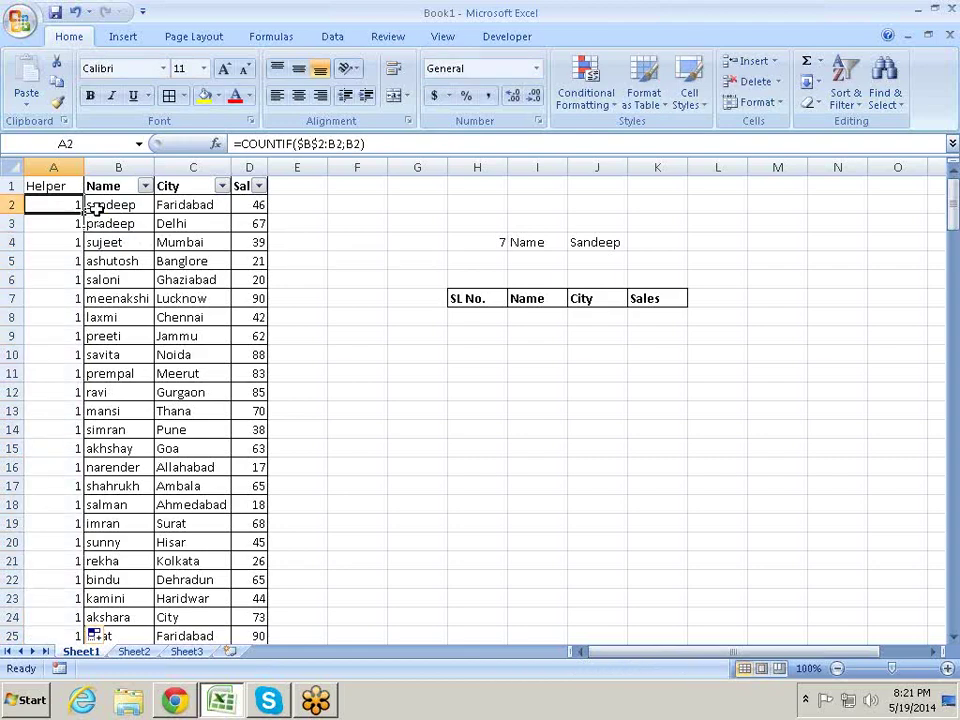
click(92, 206)
click(71, 207)
key(shift+Down)
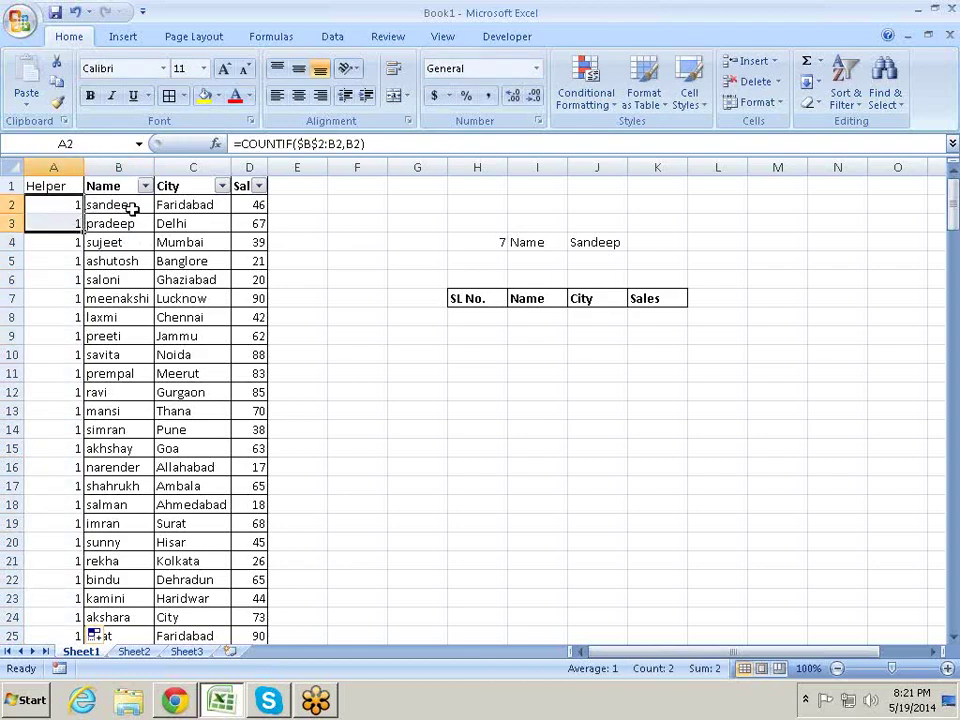
Verify the repeated sandeep entries count 2 at row 37 and 3 at row 72.
scroll(122, 242, down, 2)
scroll(140, 270, down, 2)
scroll(148, 295, down, 4)
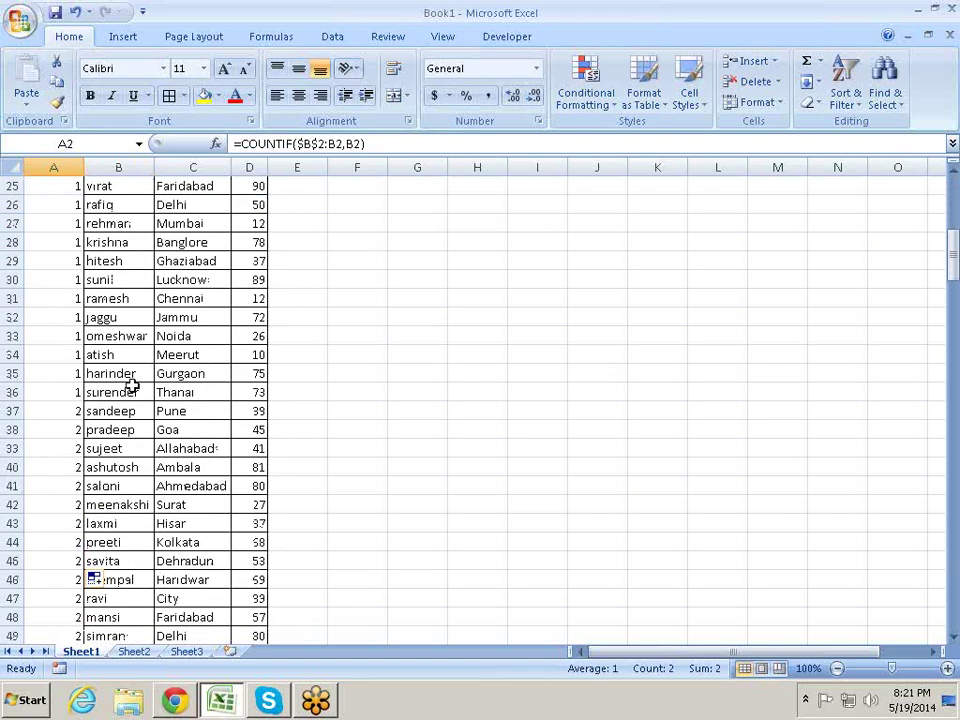
click(117, 414)
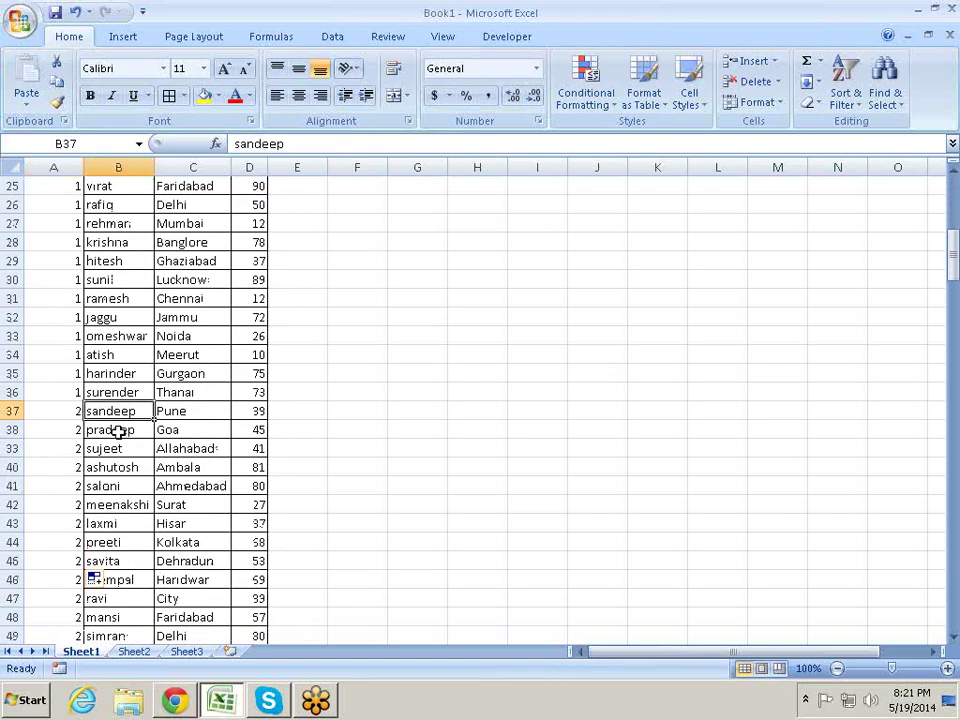
scroll(120, 425, down, 5)
scroll(150, 423, down, 5)
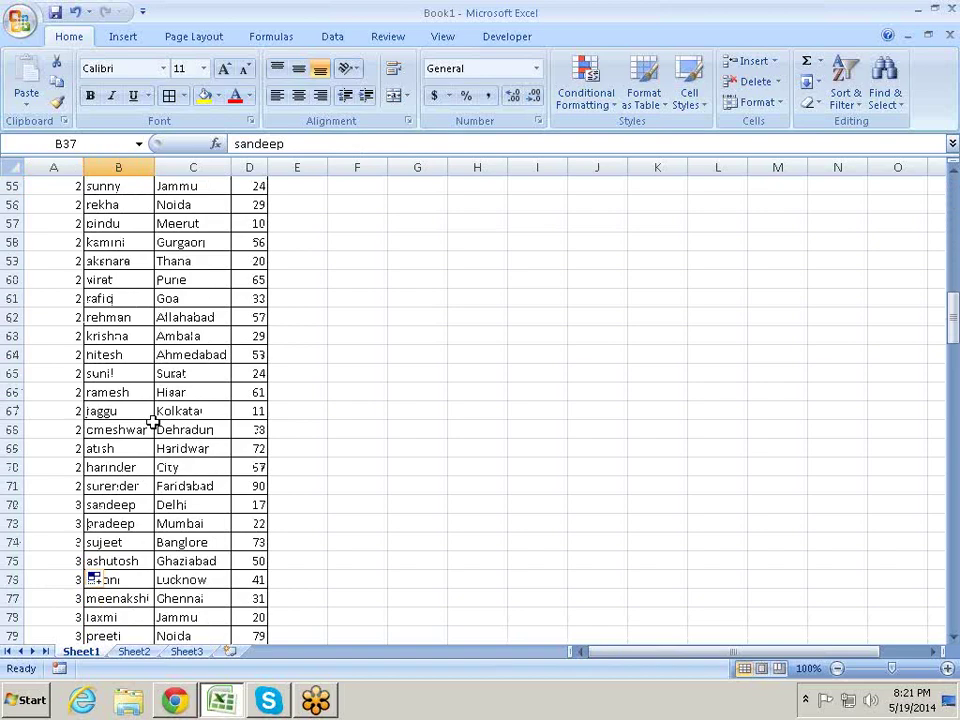
scroll(152, 423, down, 3)
click(111, 336)
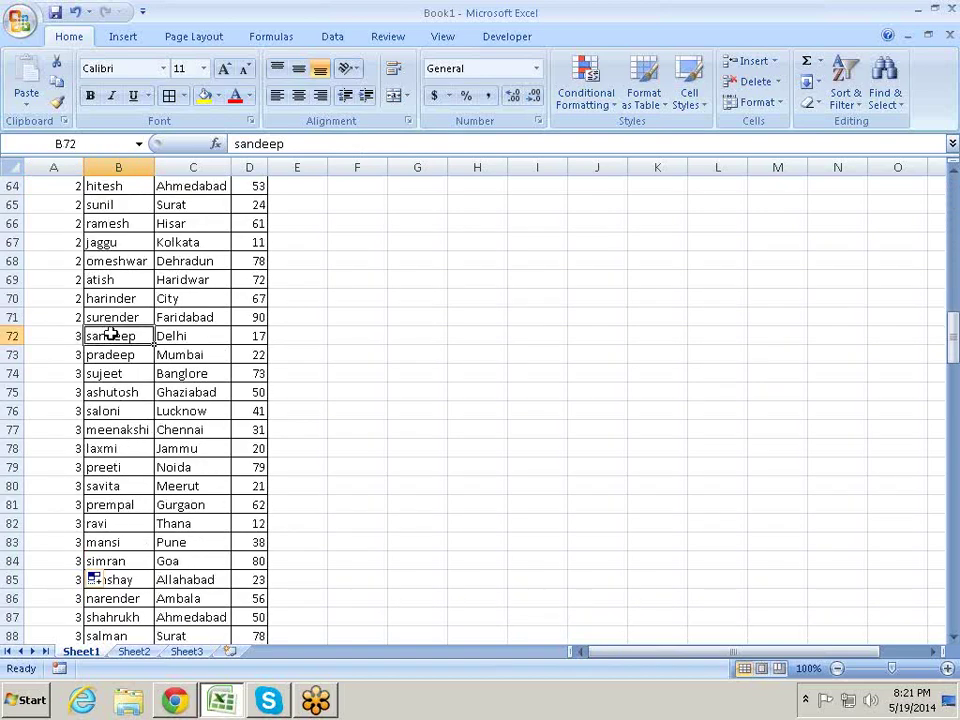
scroll(108, 334, up, 8)
scroll(106, 336, up, 9)
scroll(104, 336, up, 5)
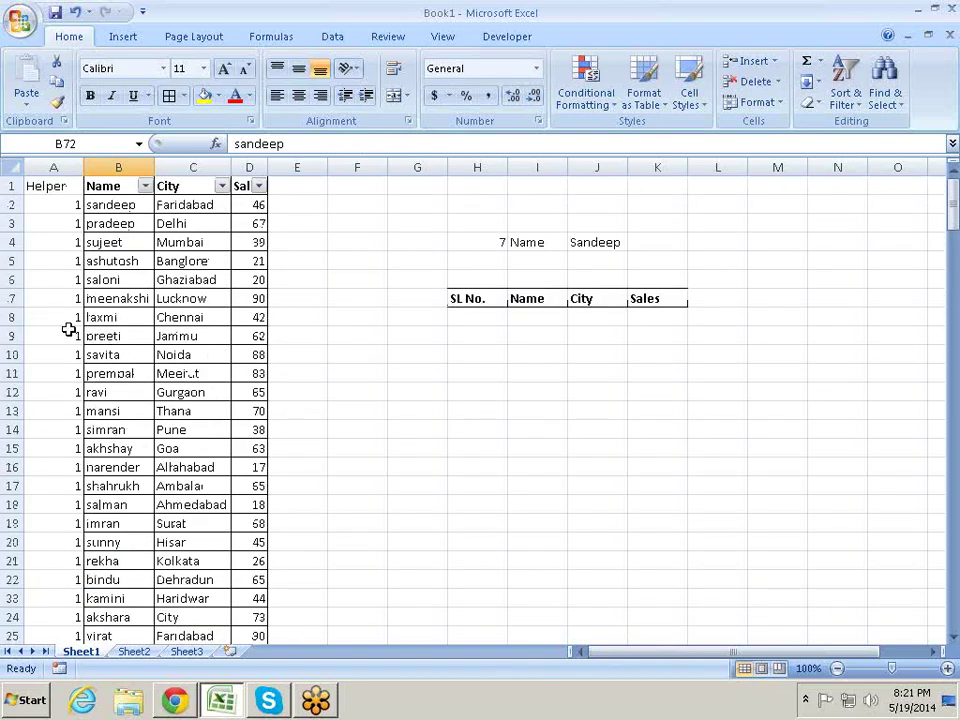
click(64, 206)
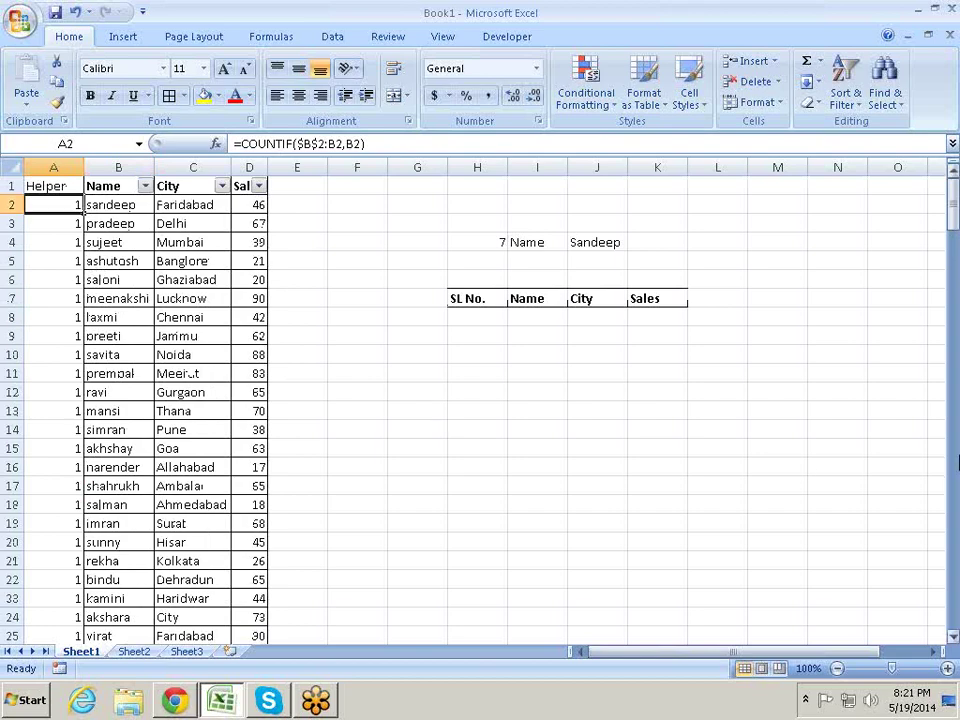
Inspect the Helper formulas down to A8 to confirm their expanding $B$2 ranges.
key(F2)
key(Return)
key(F2)
key(Return)
key(F2)
key(Return)
key(F2)
key(Return)
key(F2)
key(Return)
key(F2)
key(Return)
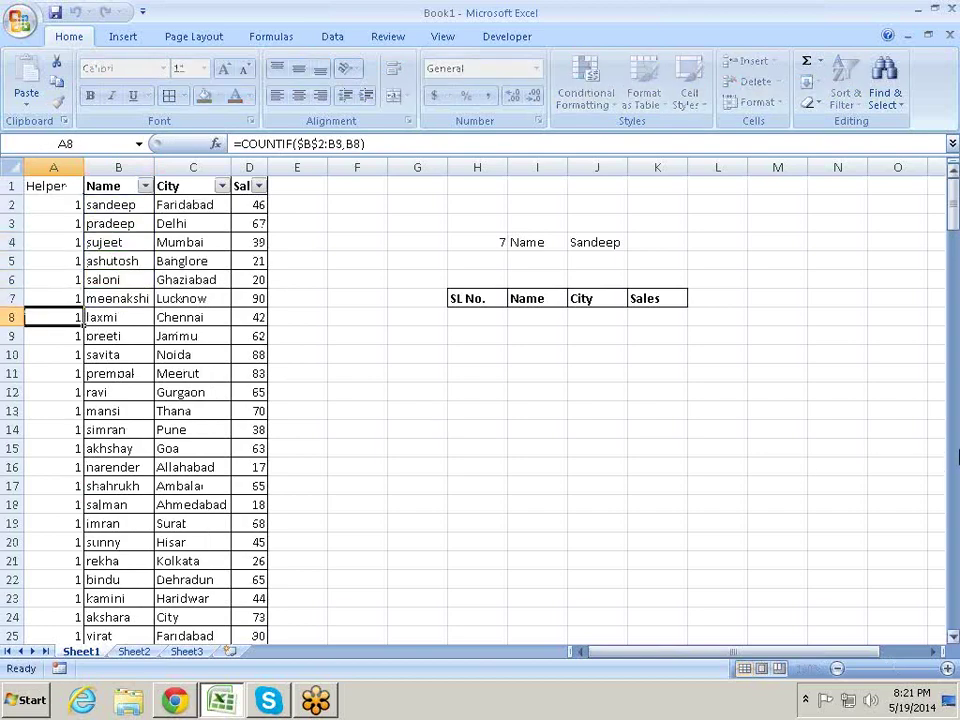
key(F2)
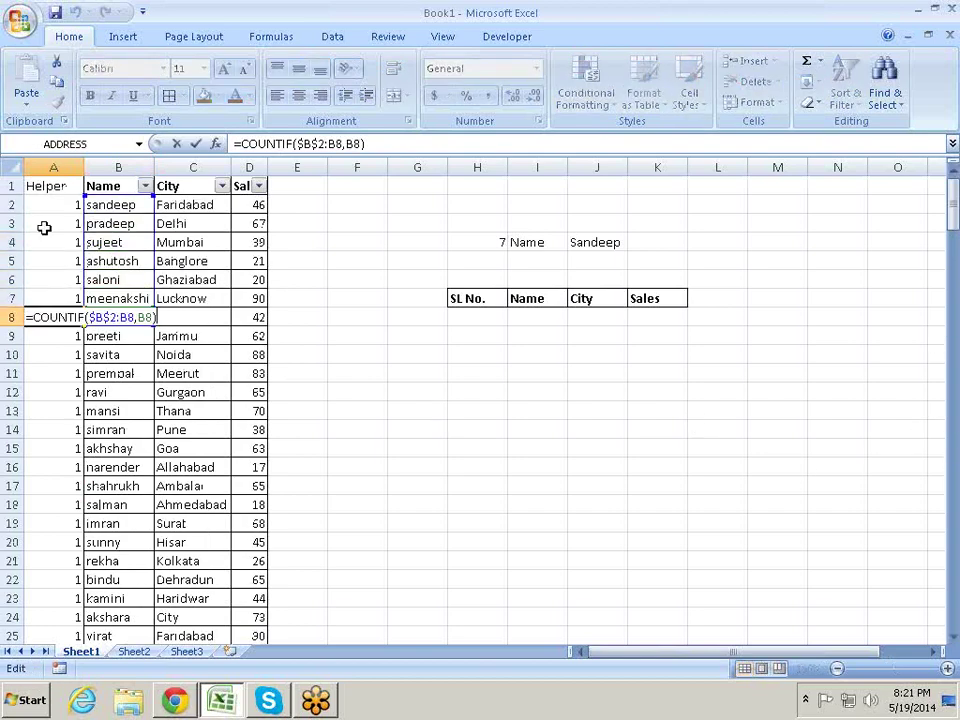
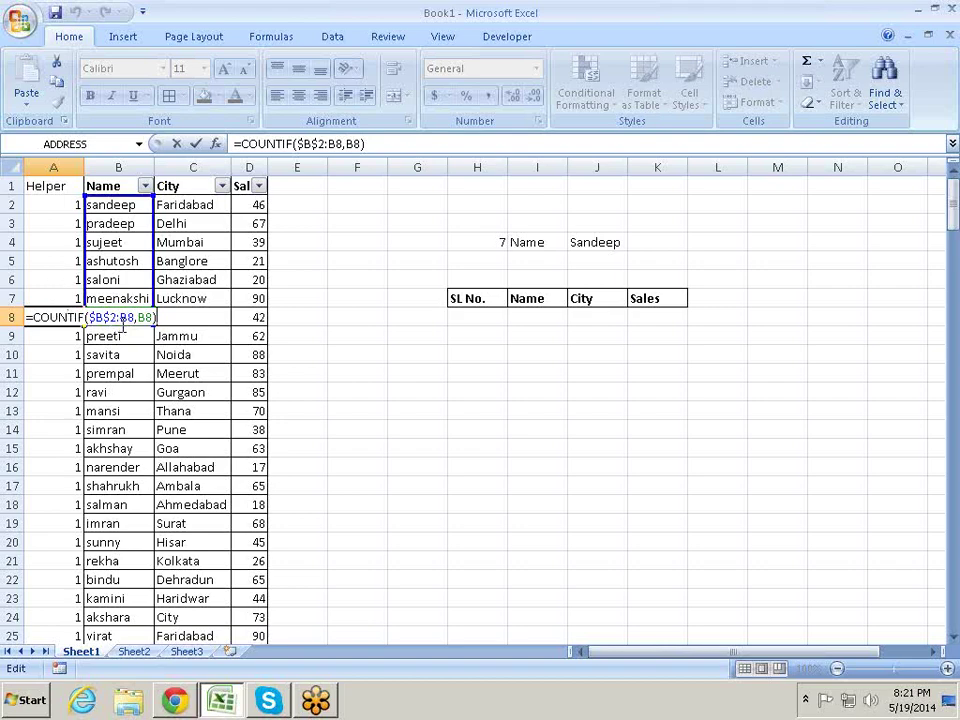
Commit the A8 running-count formula and check the count for the second sandeep in A37.
key(Return)
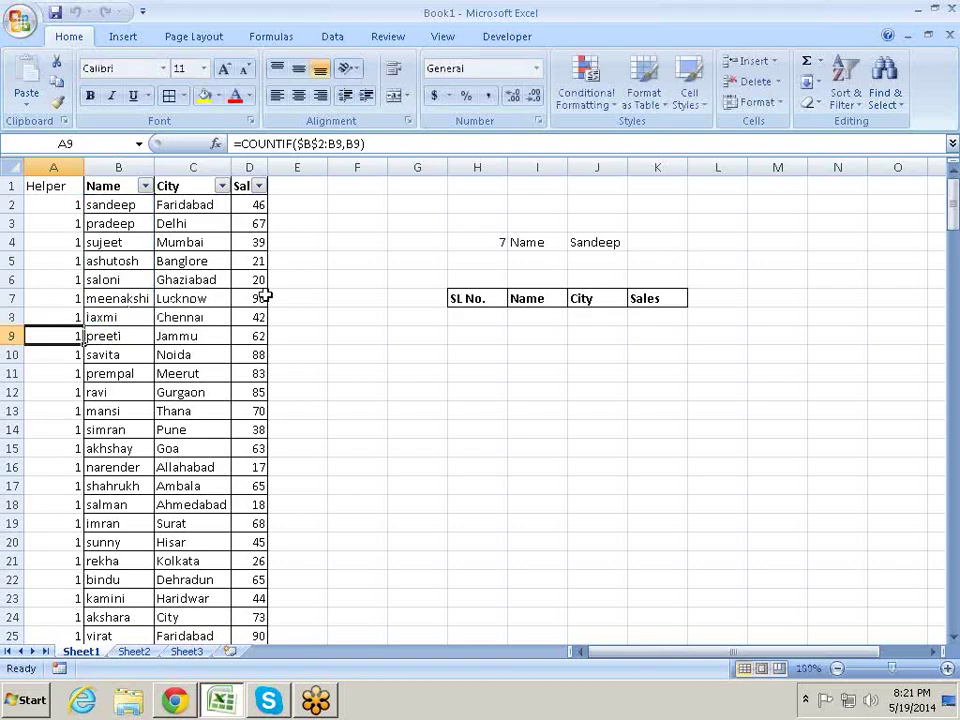
key(Right)
key(Up)
key(Up)
key(Up)
key(Up)
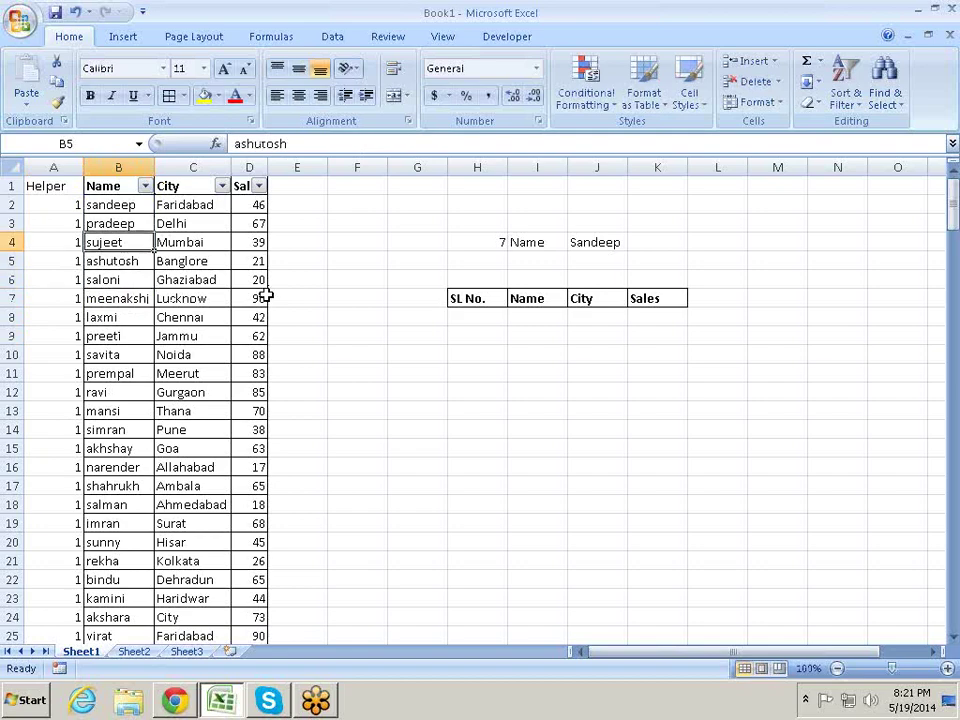
key(Down)
key(Down)
key(Down)
key(Down)
key(Down)
key(Down)
key(Down)
key(Down)
key(Down)
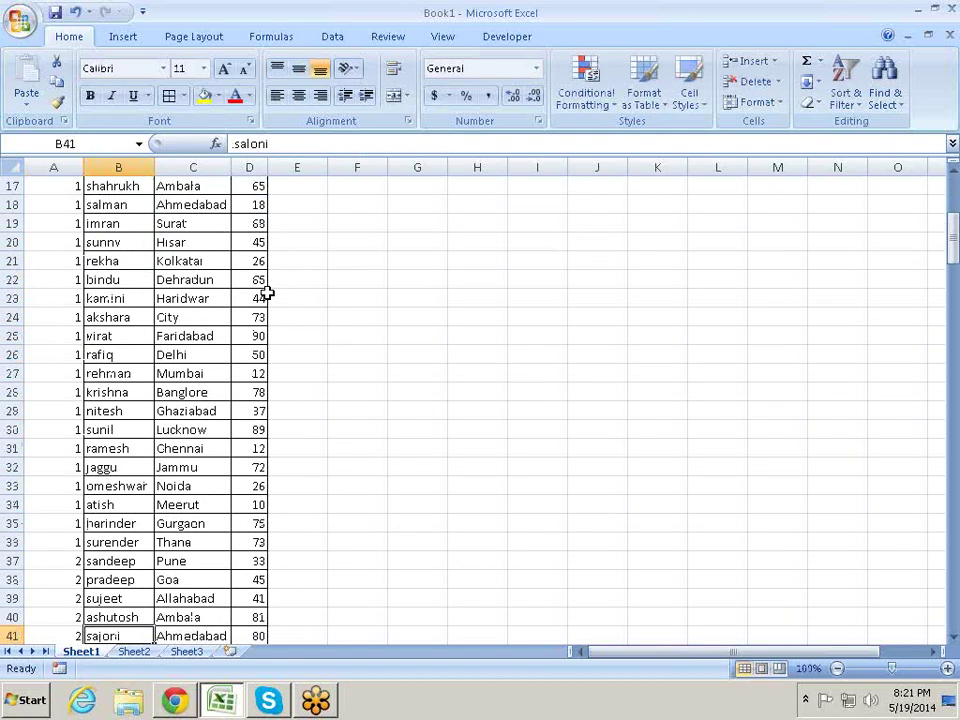
key(Up)
key(Up)
key(Up)
key(Up)
key(F2)
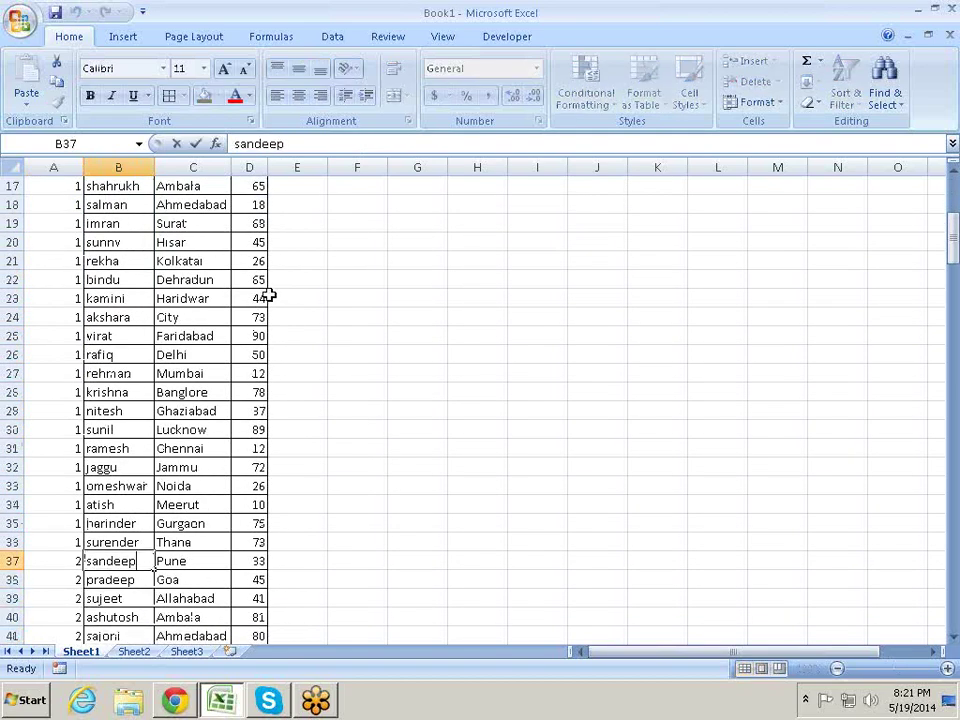
key(Escape)
key(Left)
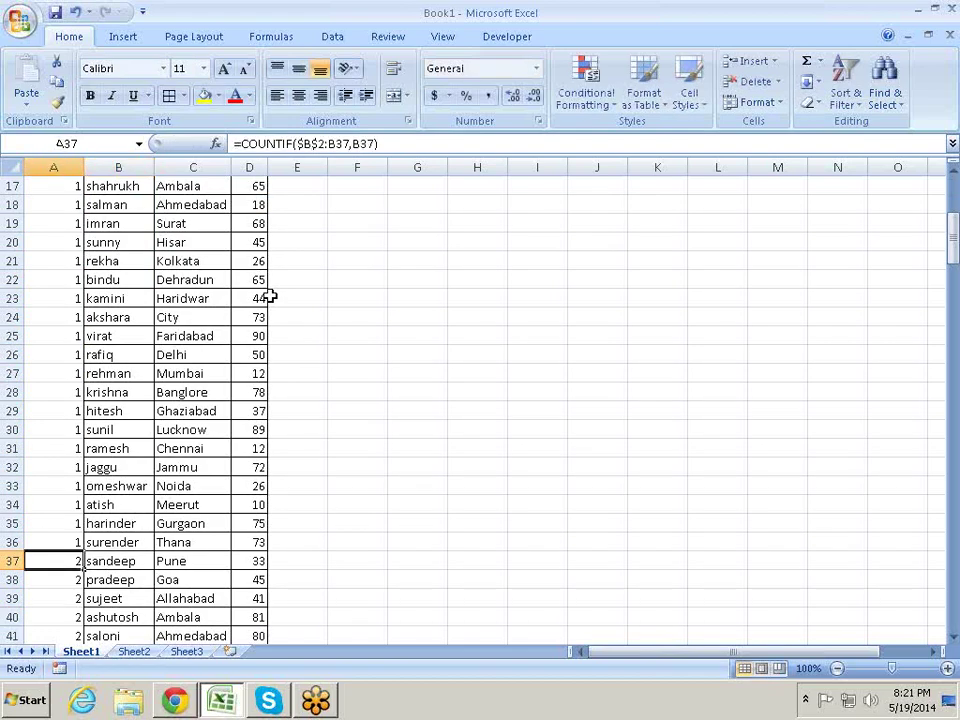
key(F2)
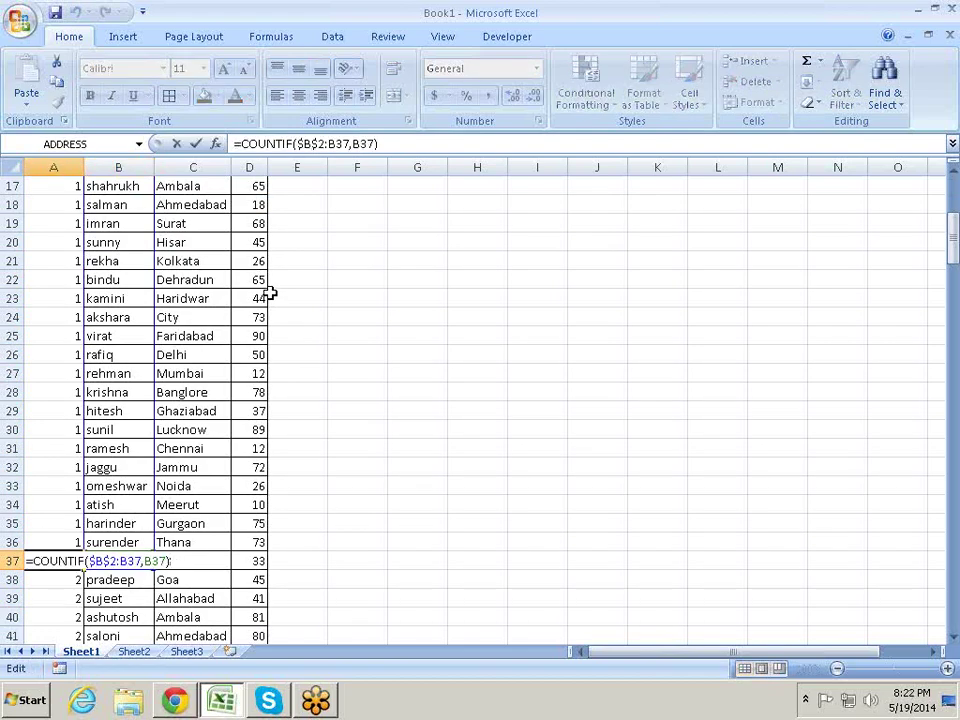
key(Return)
key(Up)
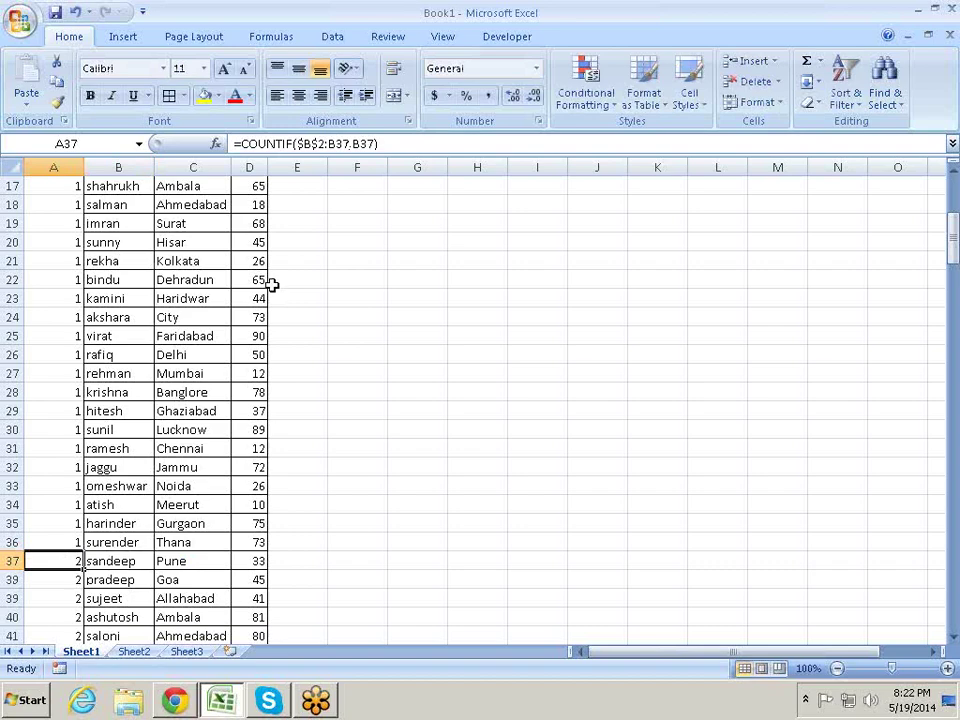
key(ctrl+Home)
key(Down)
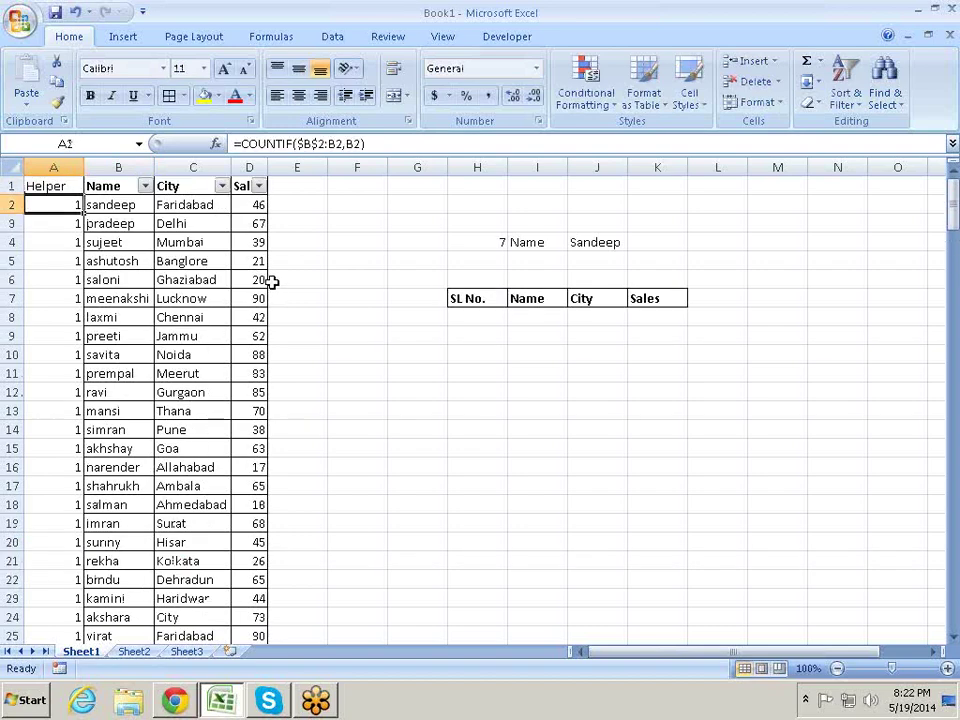
Change A2's Helper formula to =COUNTIF($B$2:B2,B2)&B2 so it shows 1sandeep.
key(F2)
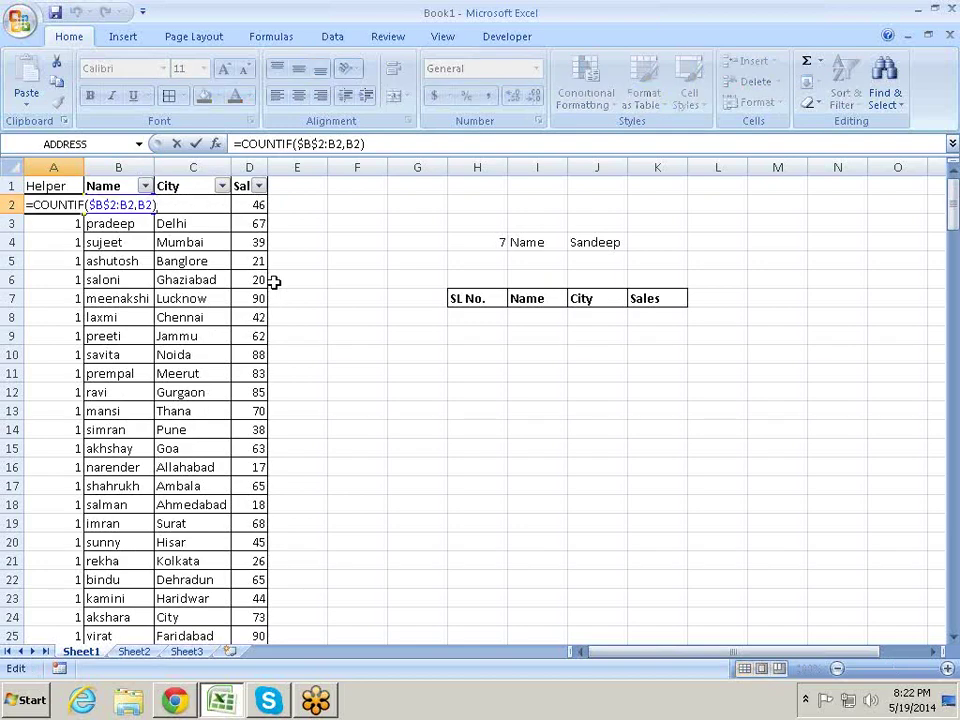
text(&)
text(b)
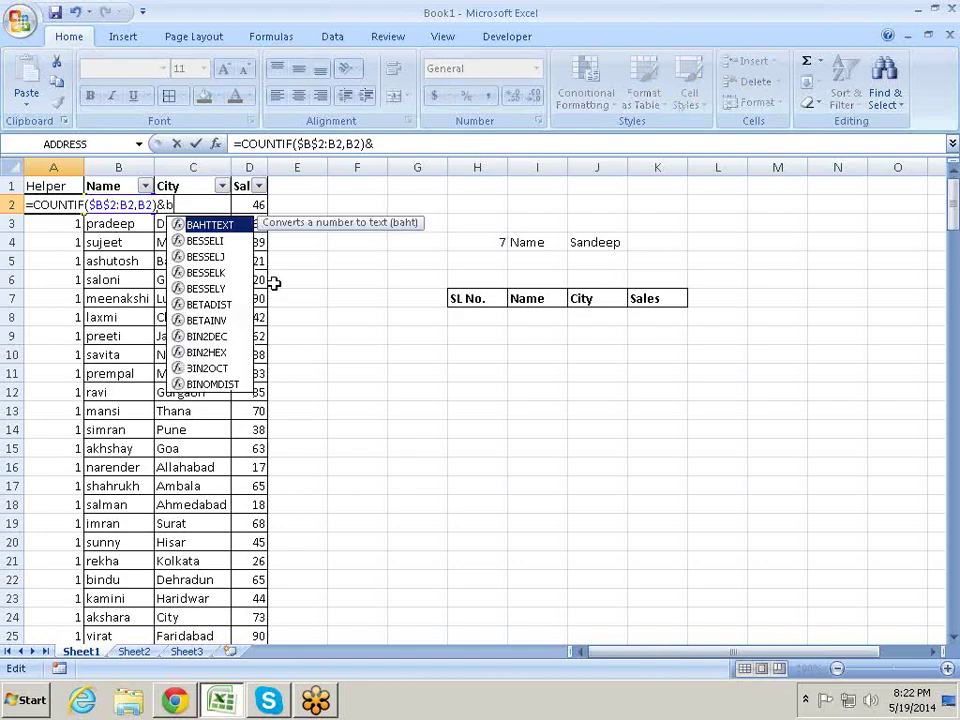
text(2)
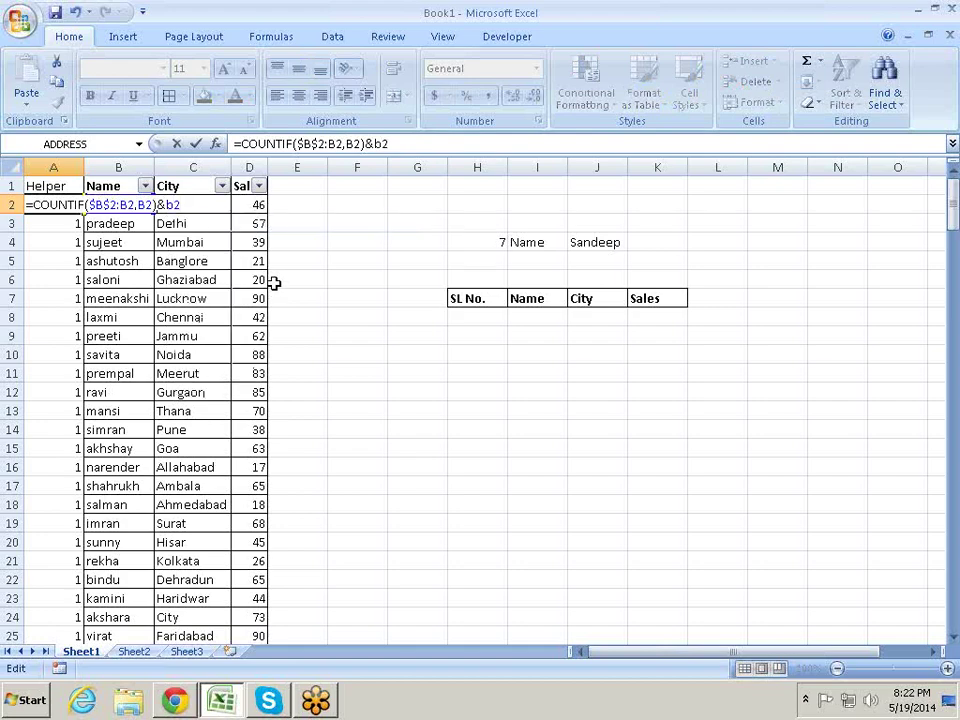
key(Return)
key(Up)
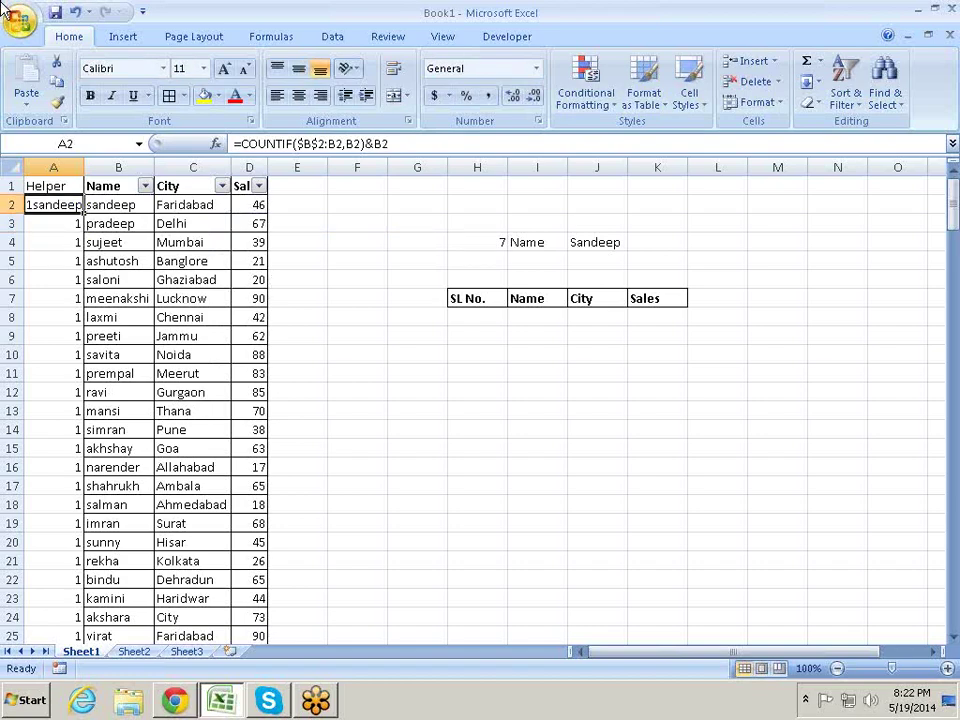
click(82, 222)
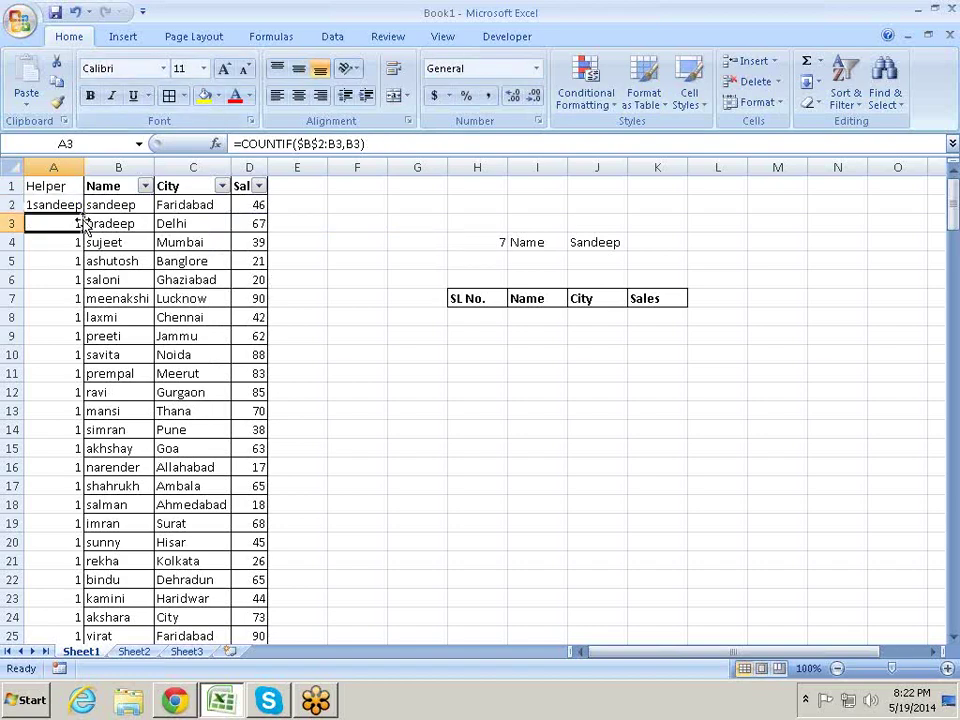
click(82, 207)
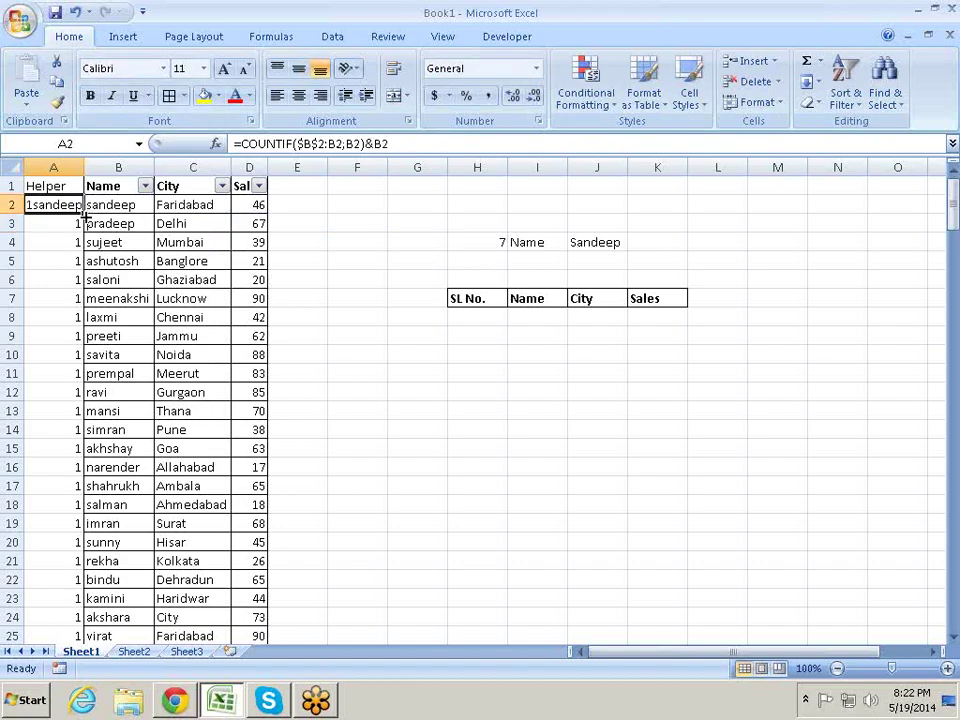
Fill the Helper formula down column A, giving keys like 2sandeep and 3sandeep.
double_click(84, 213)
scroll(75, 223, down, 5)
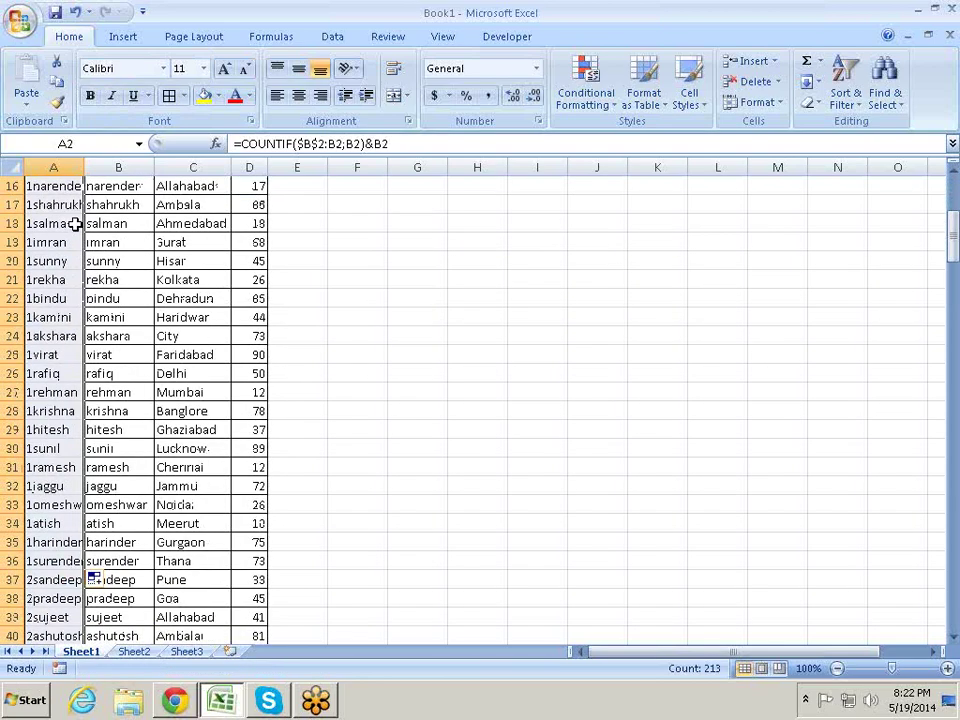
scroll(75, 235, down, 6)
scroll(74, 254, down, 7)
scroll(74, 255, down, 4)
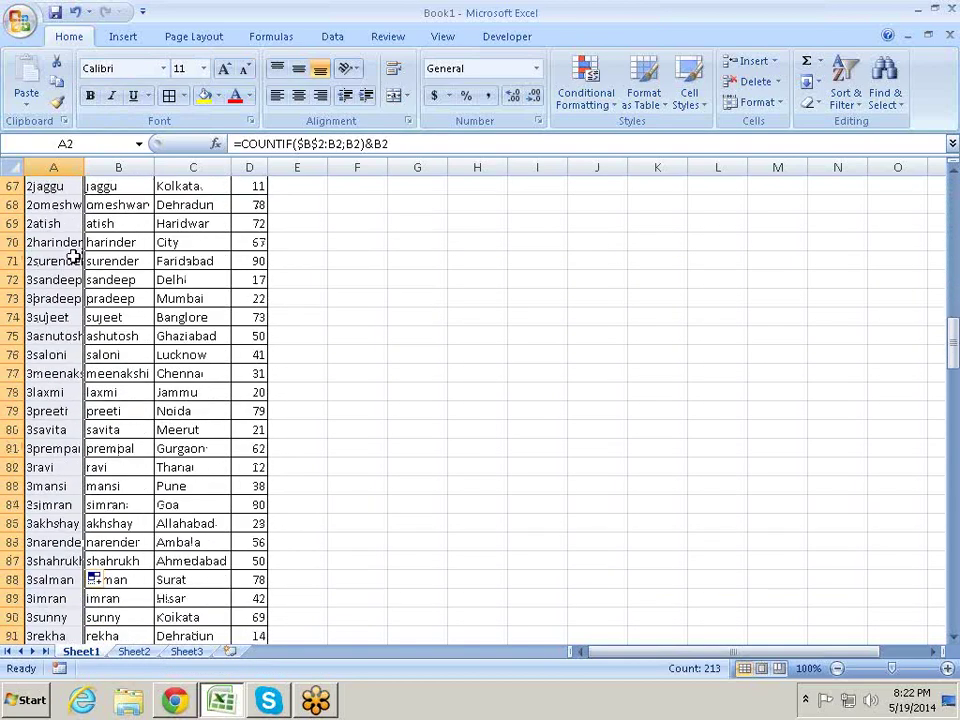
scroll(73, 252, up, 11)
scroll(72, 249, up, 8)
scroll(72, 248, up, 3)
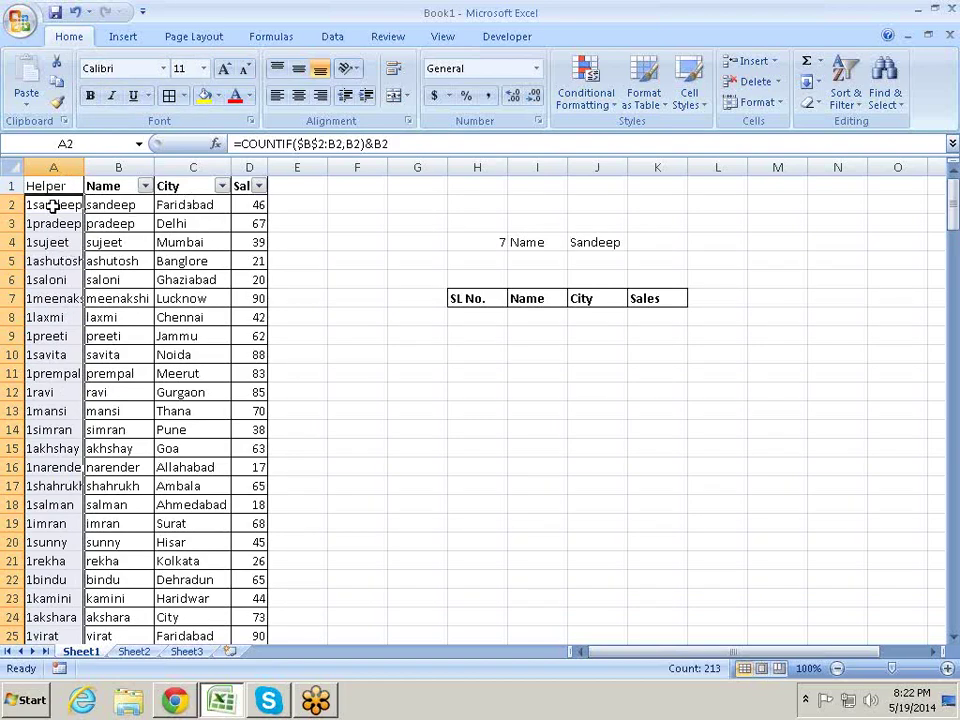
click(252, 203)
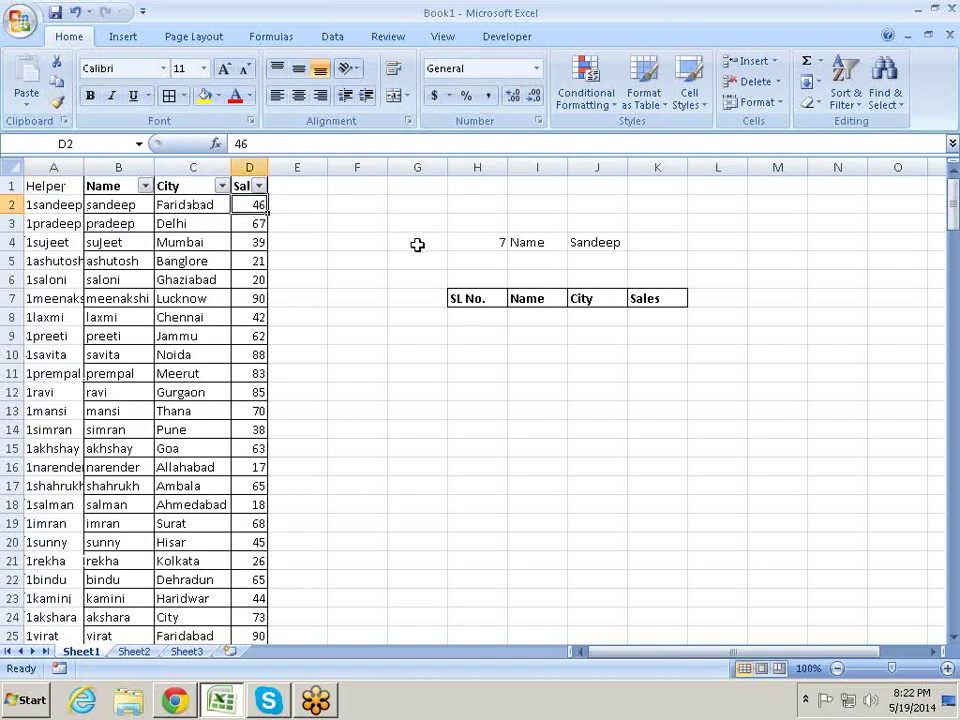
click(55, 207)
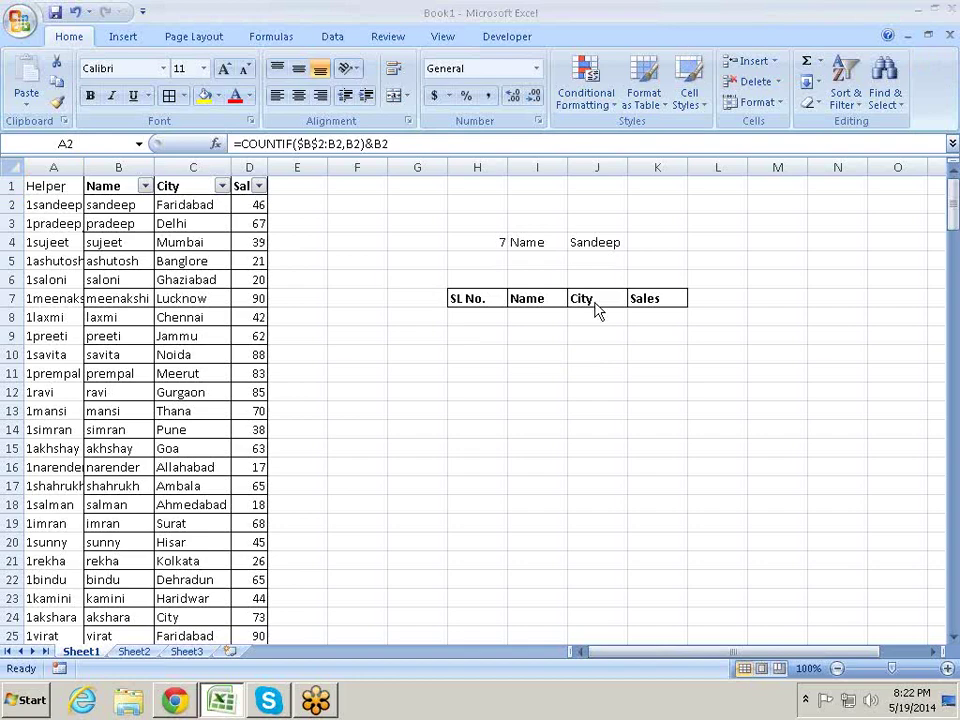
click(532, 316)
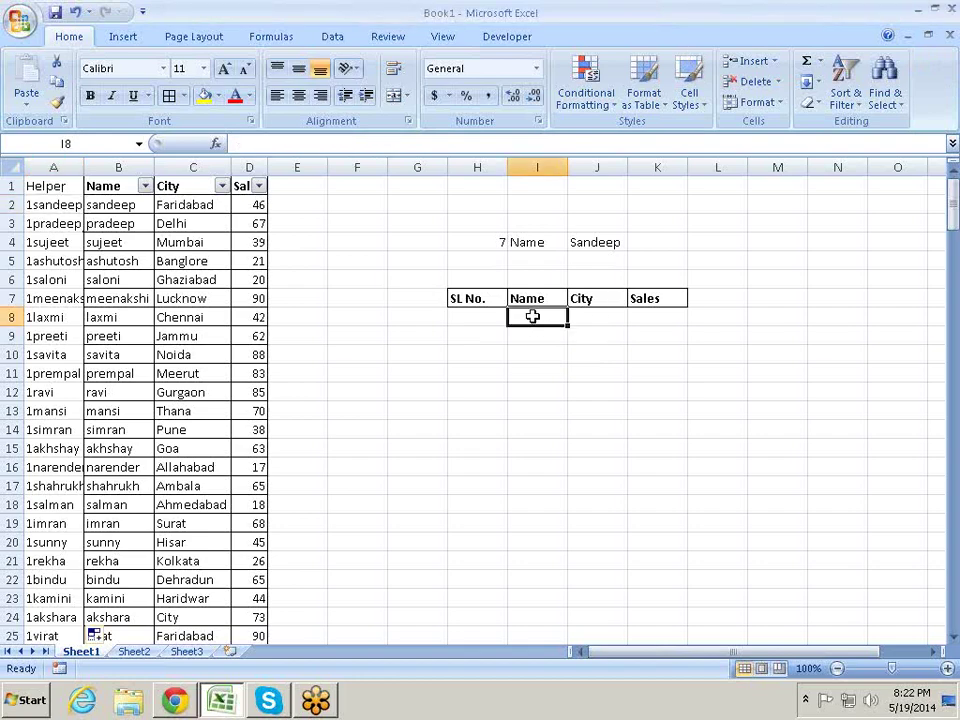
click(471, 320)
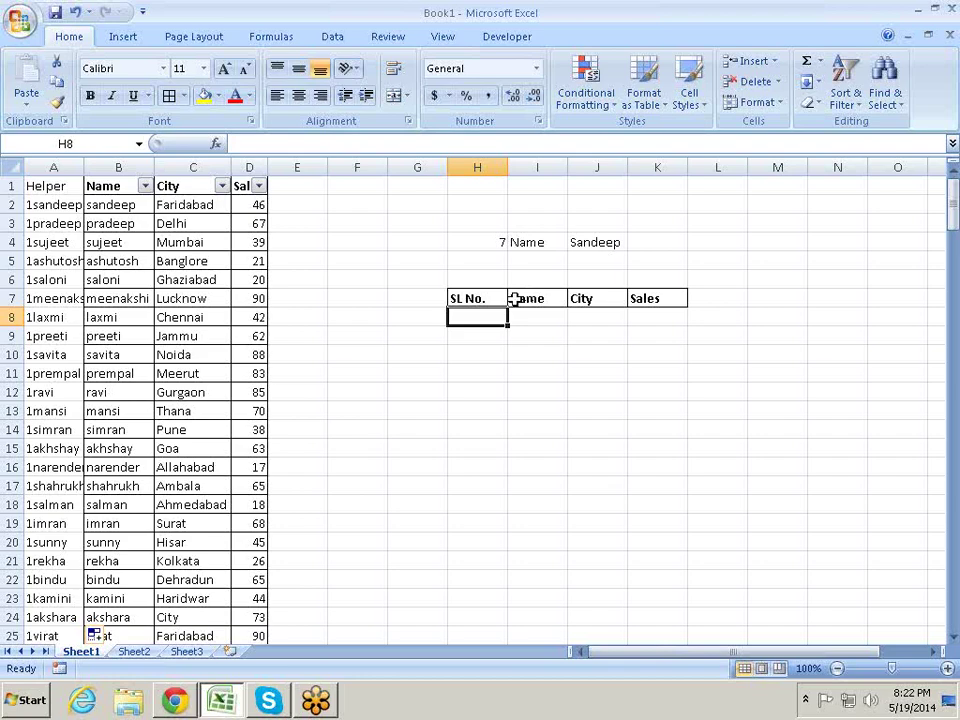
click(62, 199)
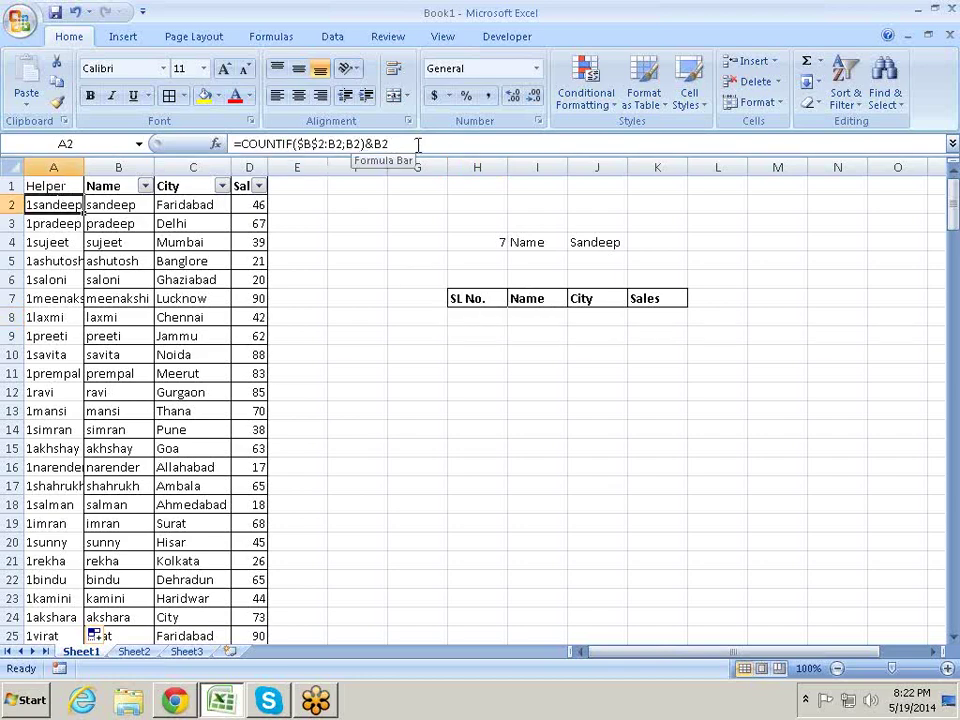
click(478, 316)
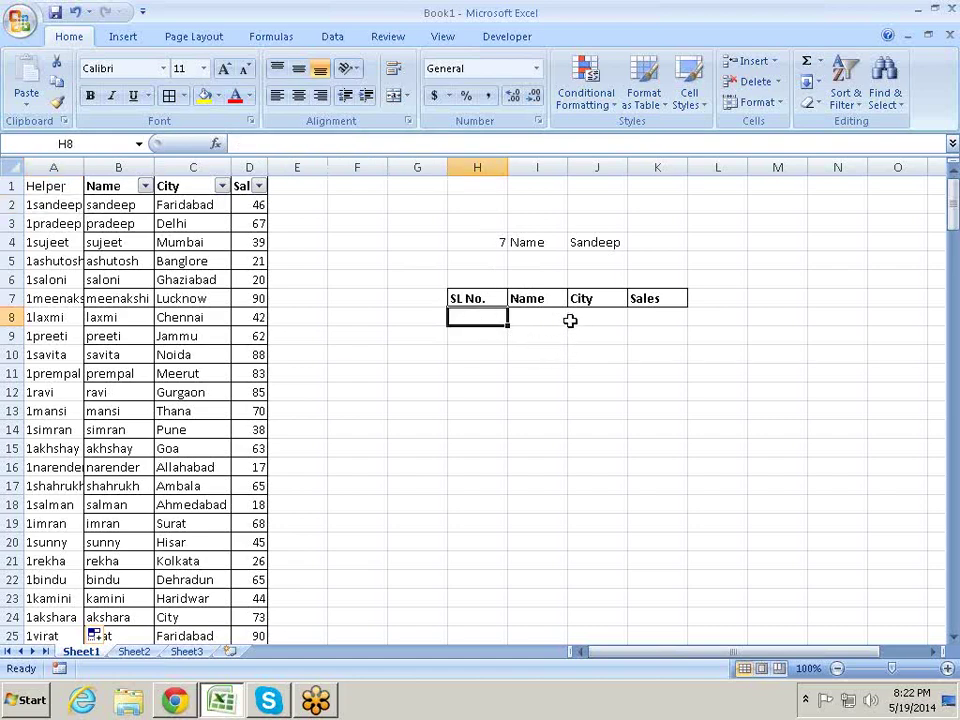
click(497, 240)
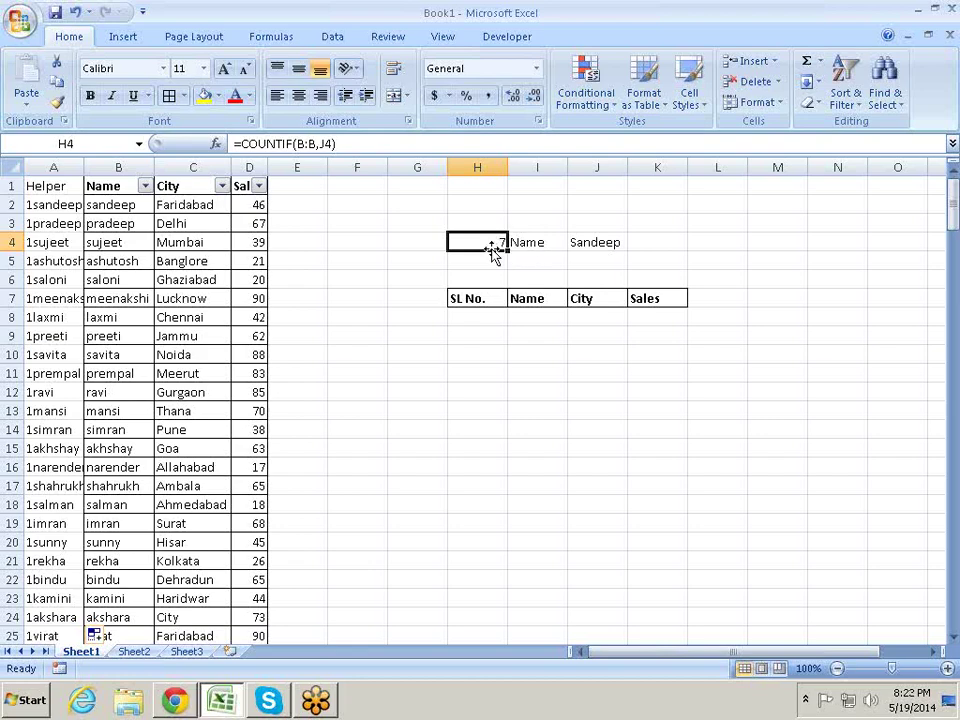
click(498, 314)
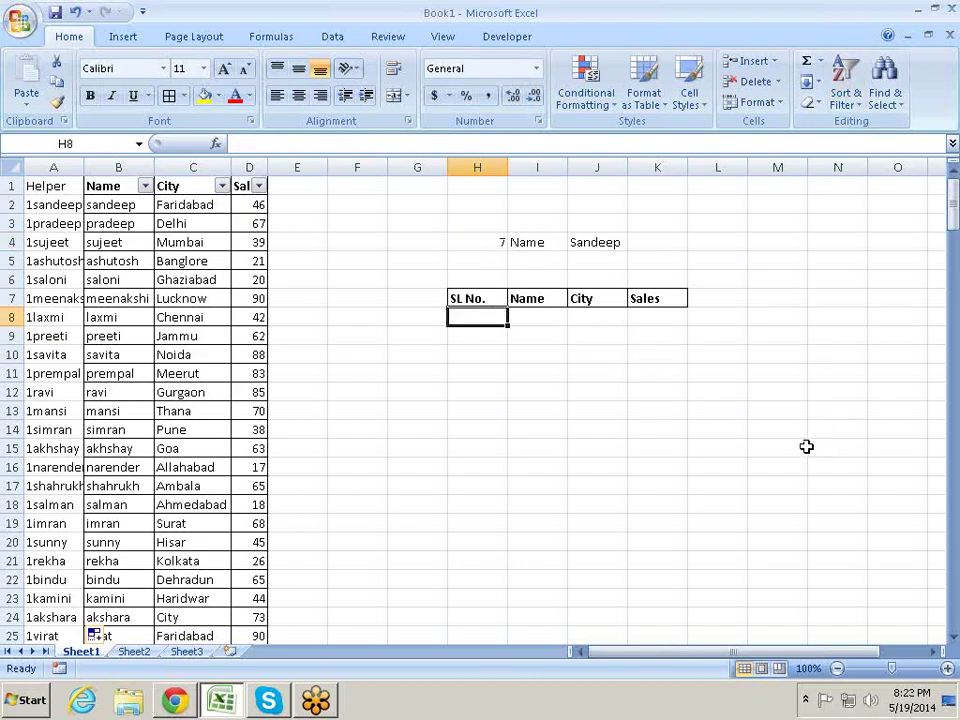
Enter =IF(H4<>0,1,"") in H8 so the SL No. column starts at 1.
text(=)
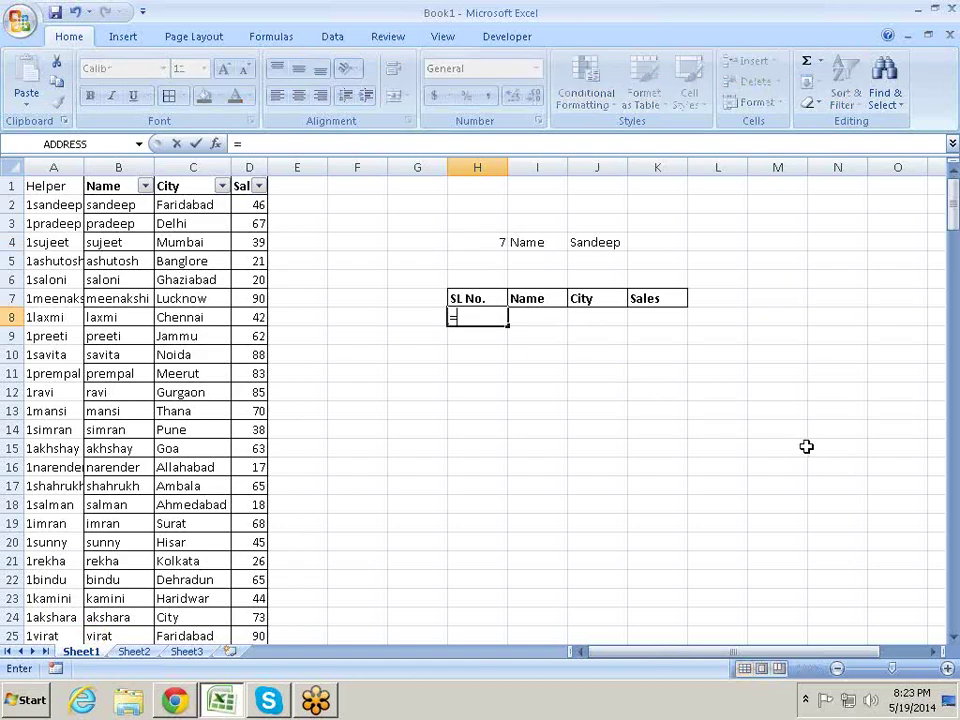
text(f)
key(BackSpace)
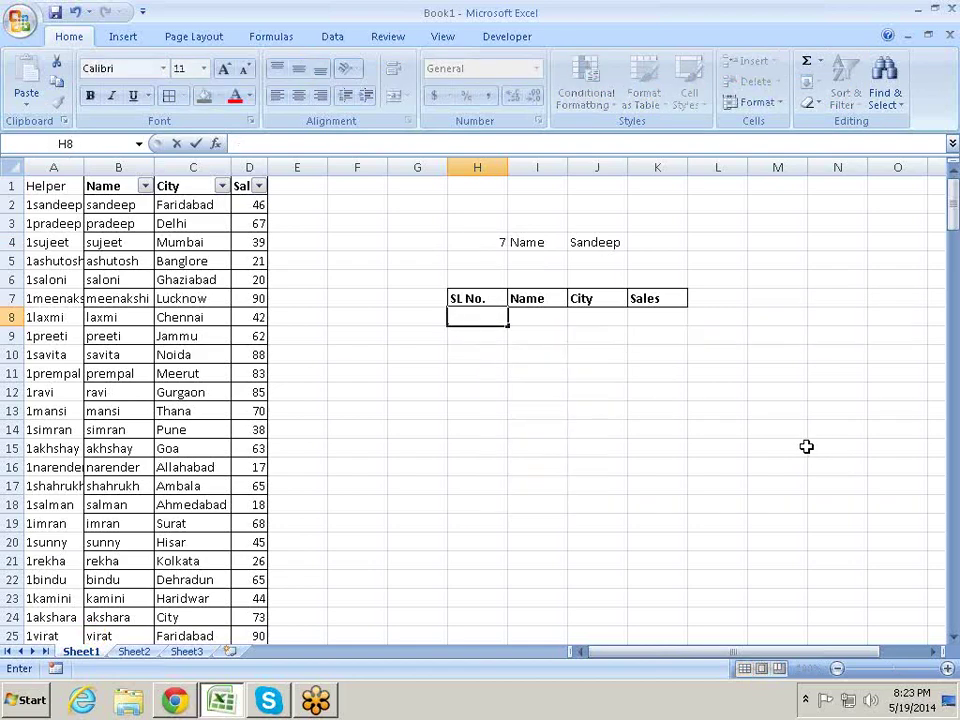
key(BackSpace)
key(BackSpace)
text(=if)
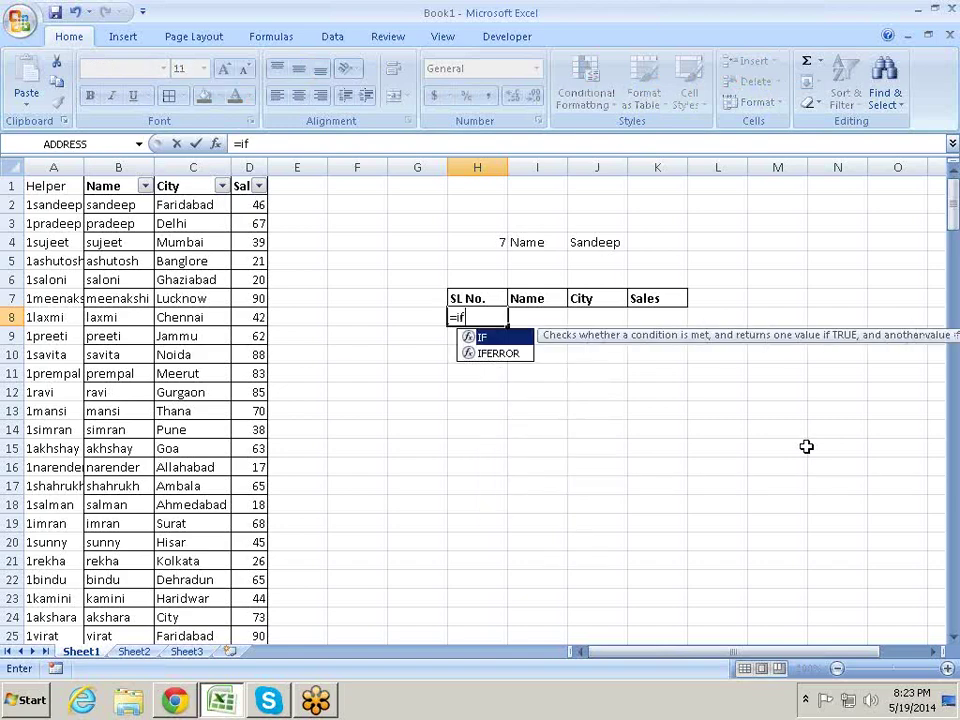
key(Tab)
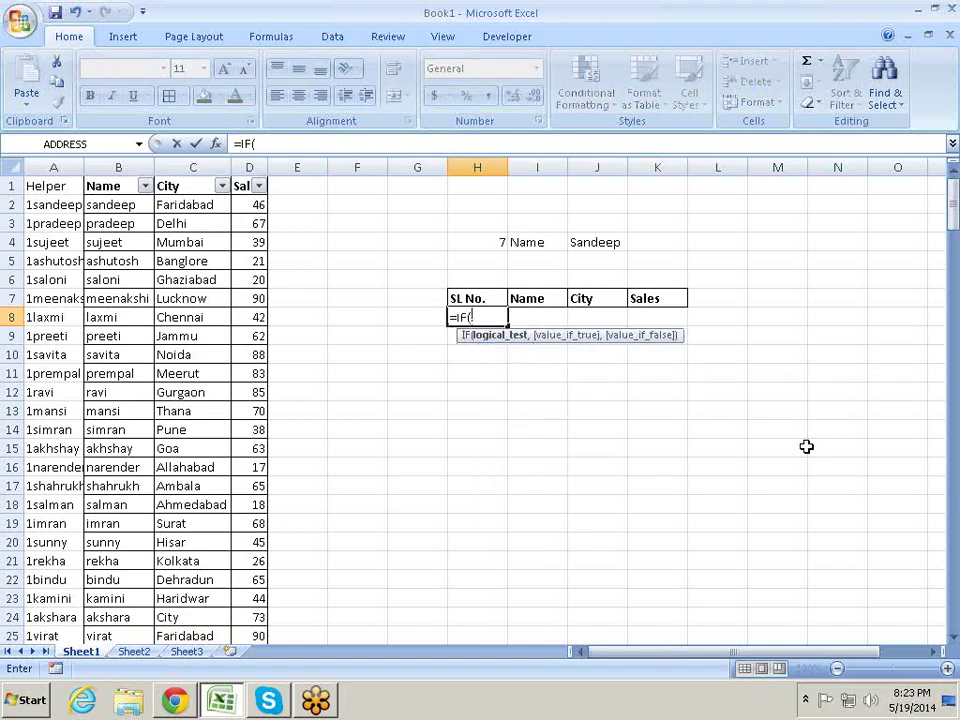
key(Up)
key(Up)
key(Up)
key(Up)
text(=)
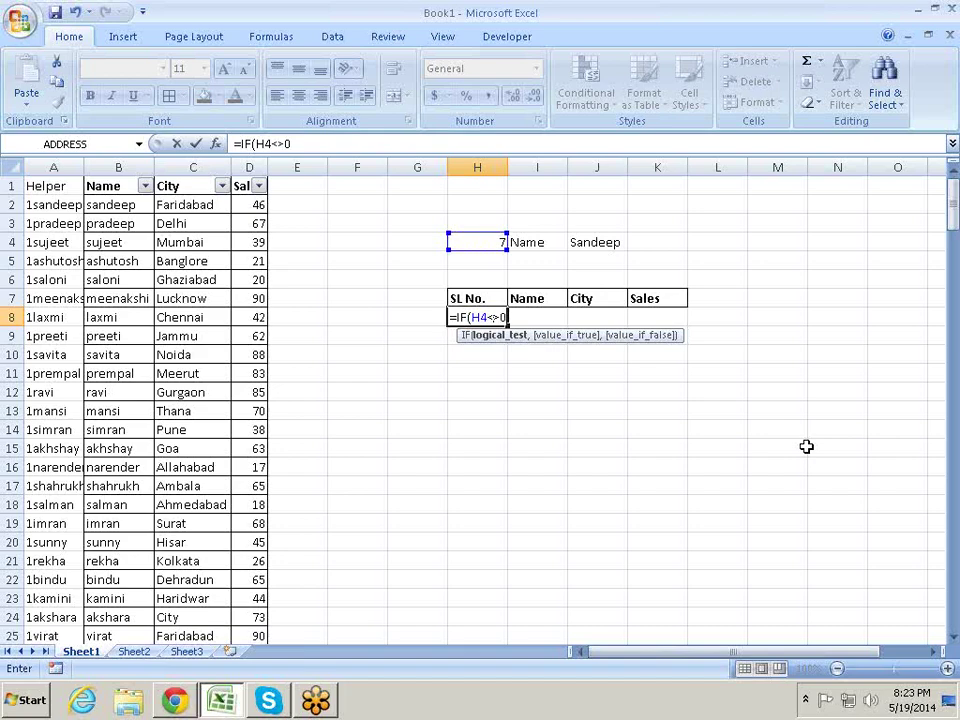
text(,1)
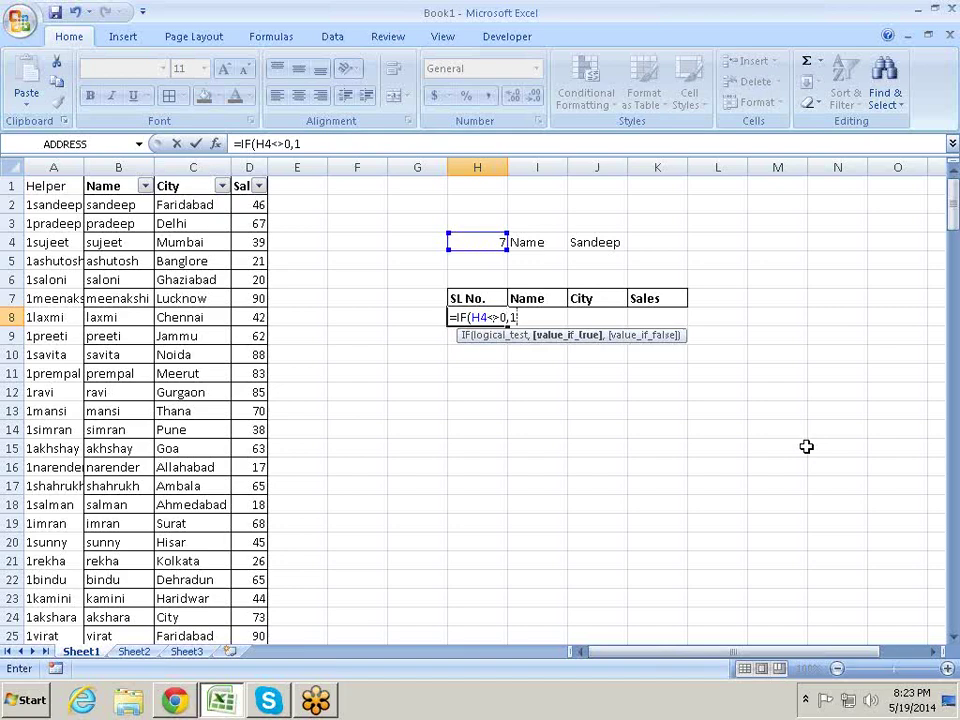
text(,"")
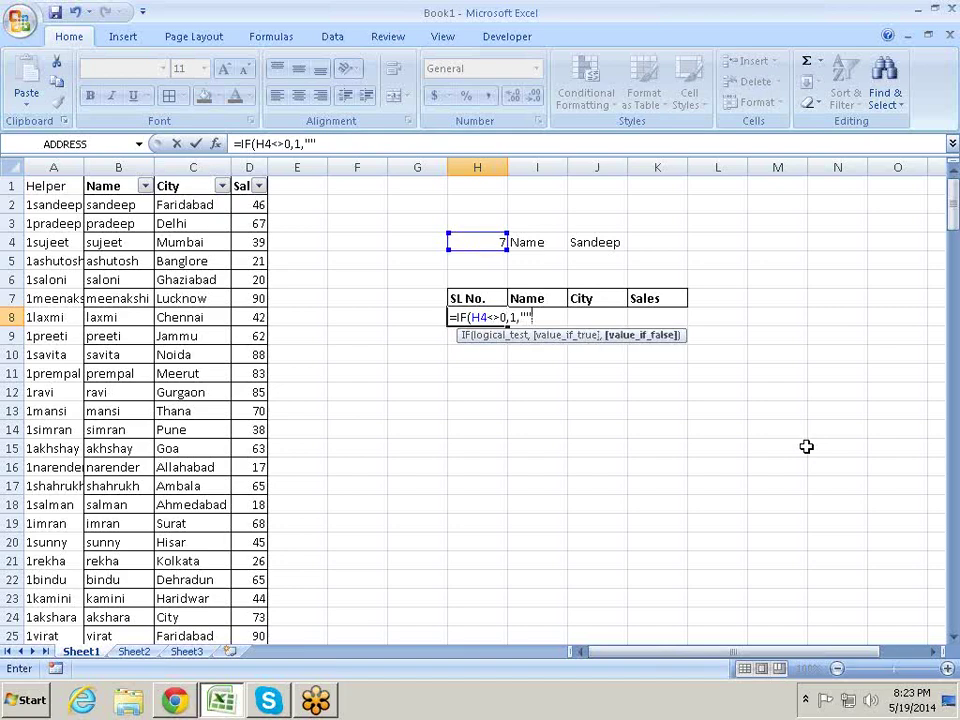
text())
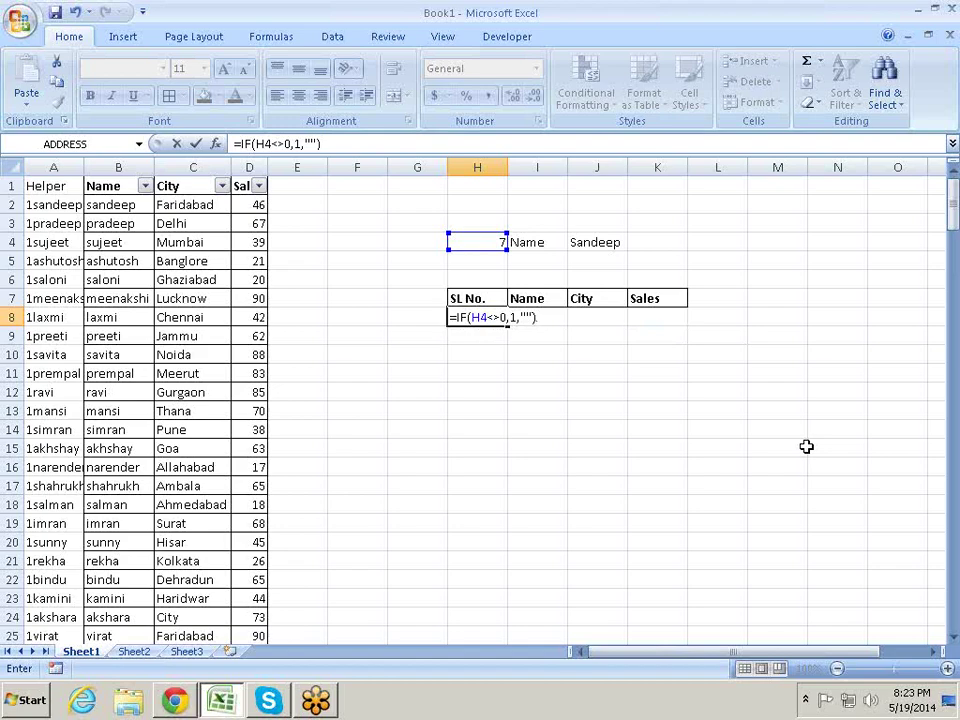
key(Return)
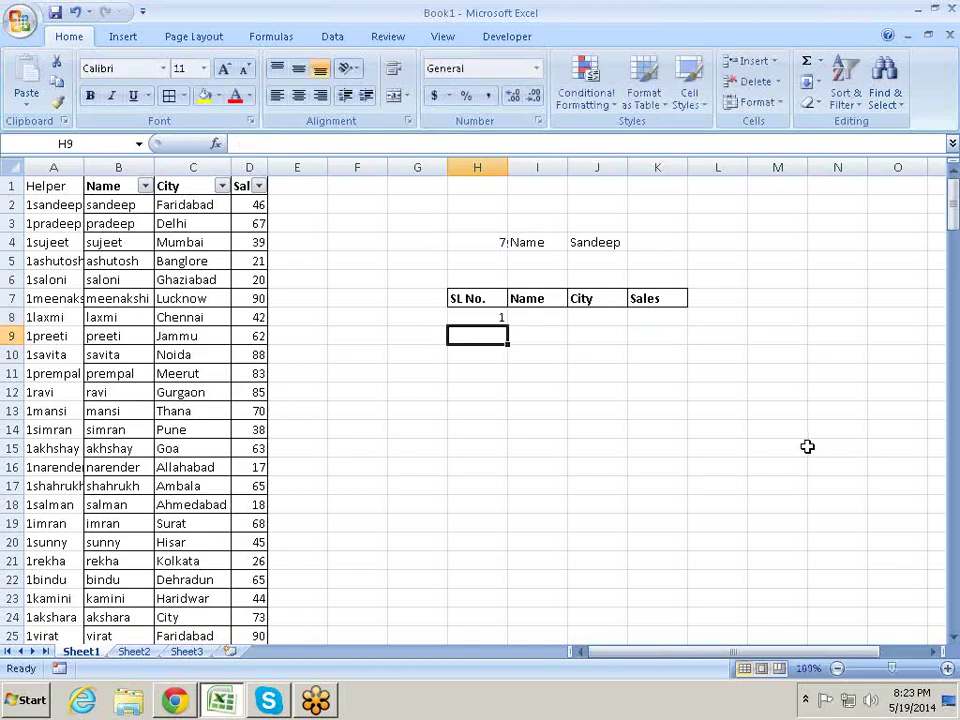
Enter =H8+1 in H9 so the numbering continues with 2.
text(=)
key(Up)
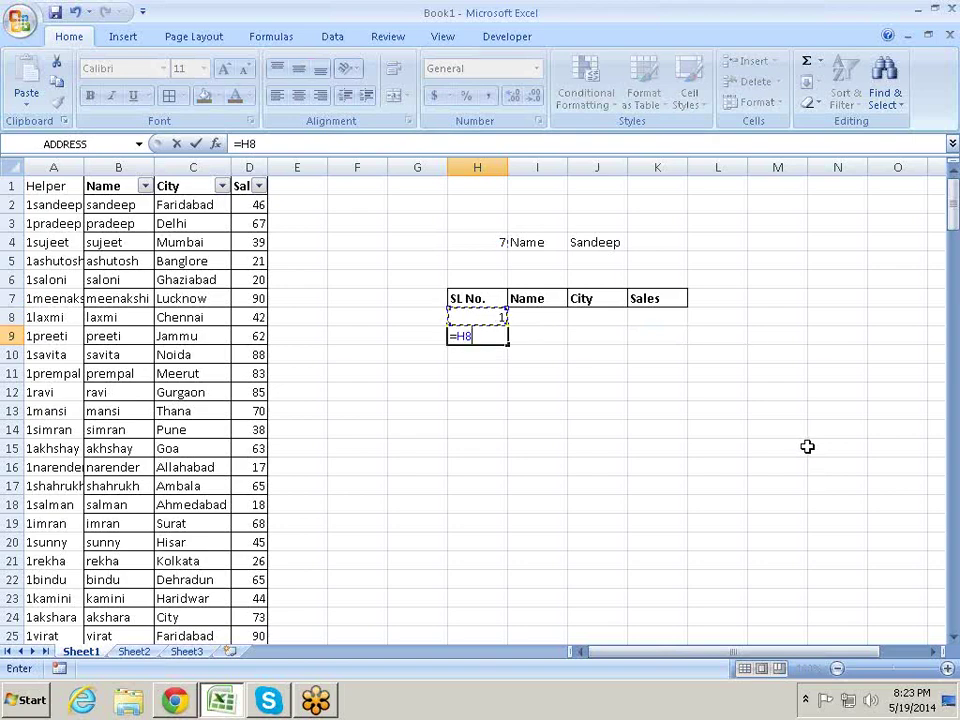
text(+1)
key(Return)
key(Up)
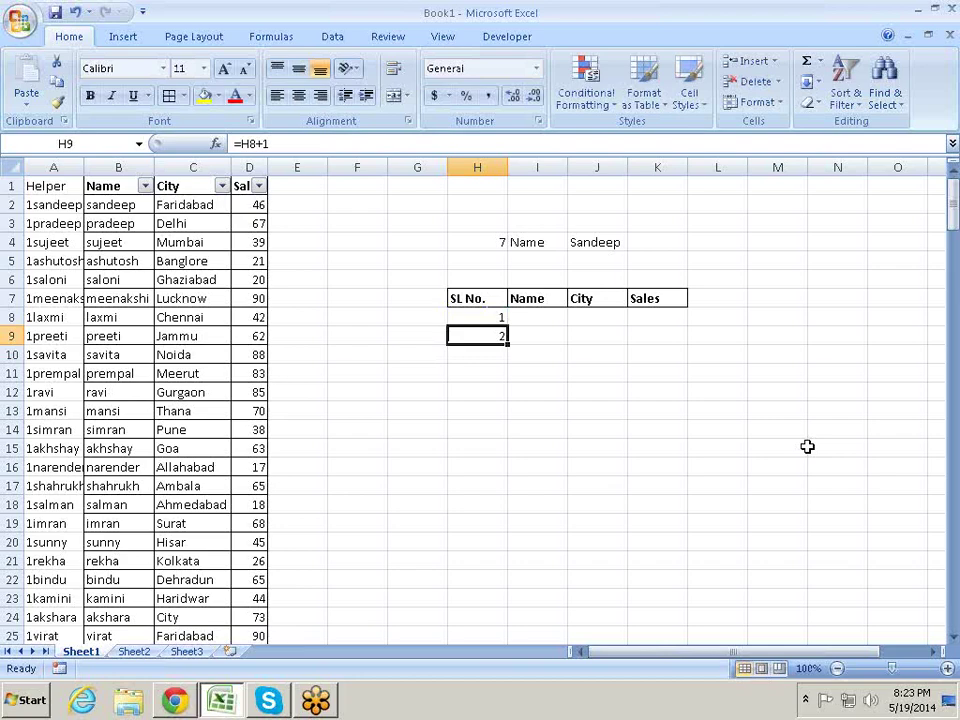
key(F2)
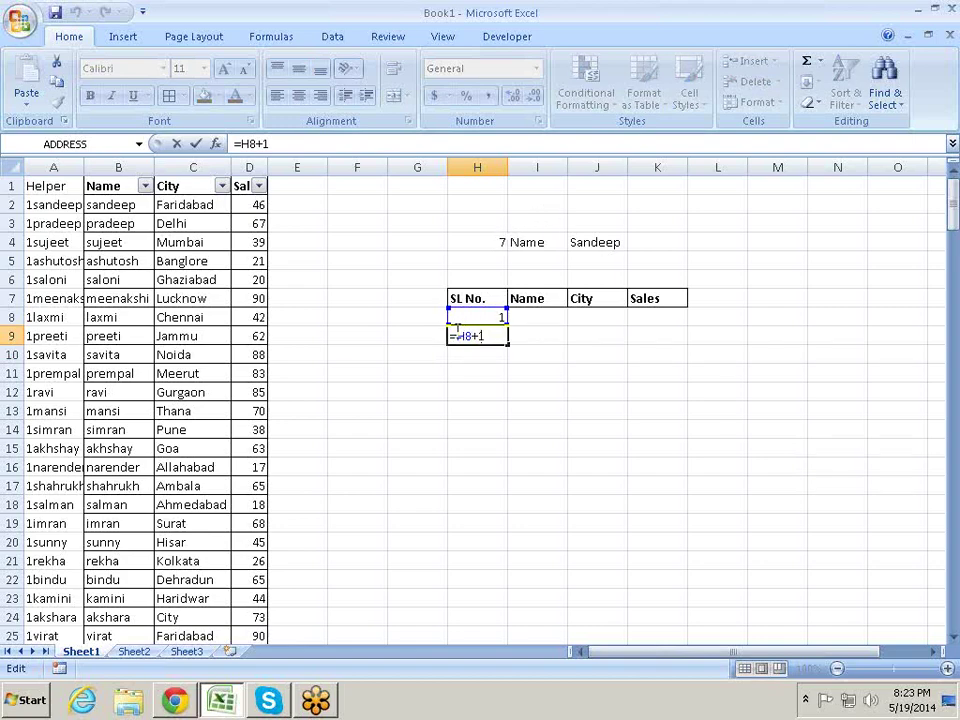
Rewrite H9 as =IF((H8+1)>$H$4,"",H8+1) with an absolute H4 reference.
drag(457, 331, 465, 337)
click(458, 337)
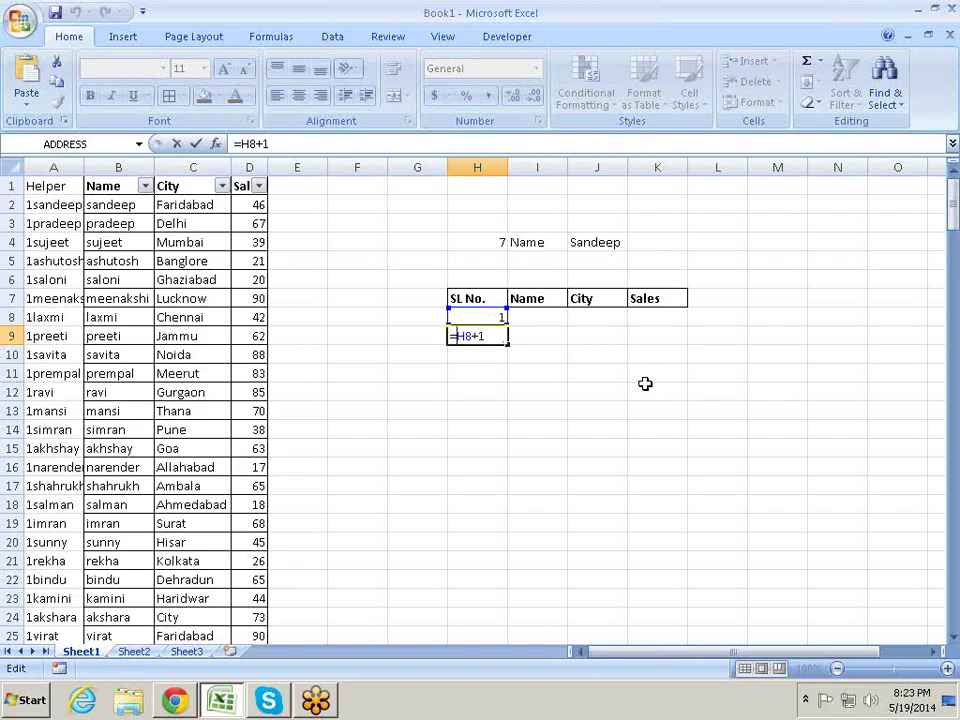
text(IF()
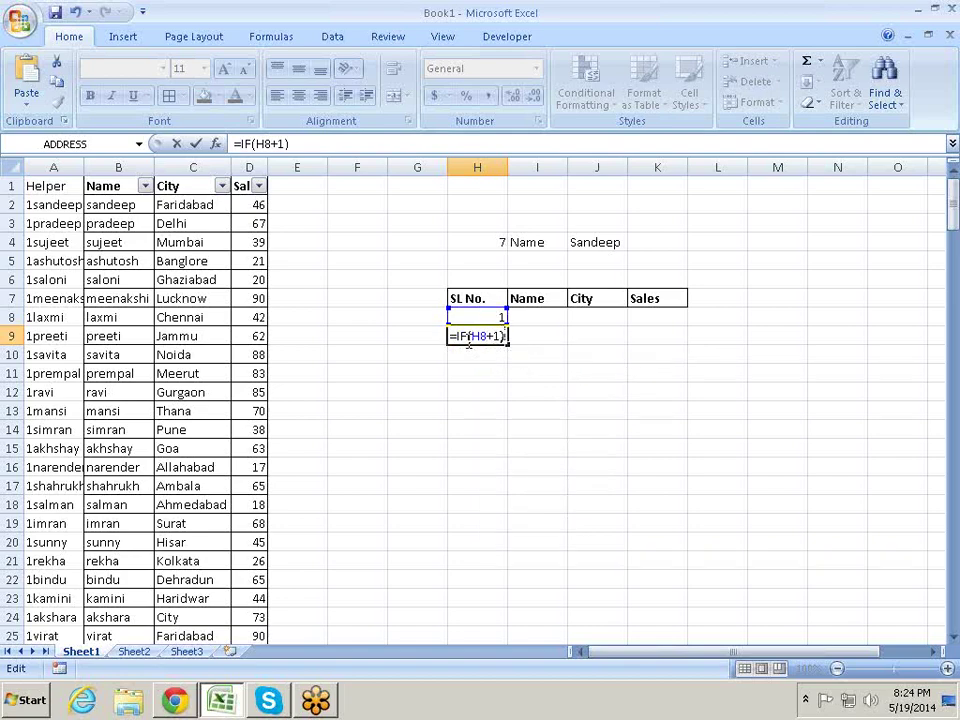
click(469, 336)
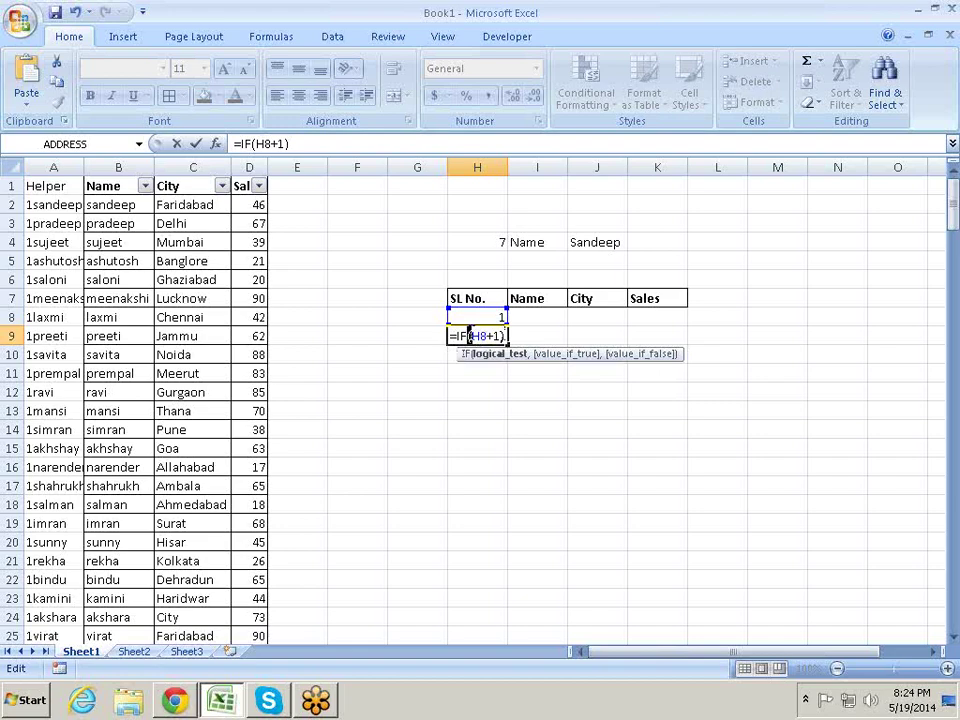
text(()
click(493, 243)
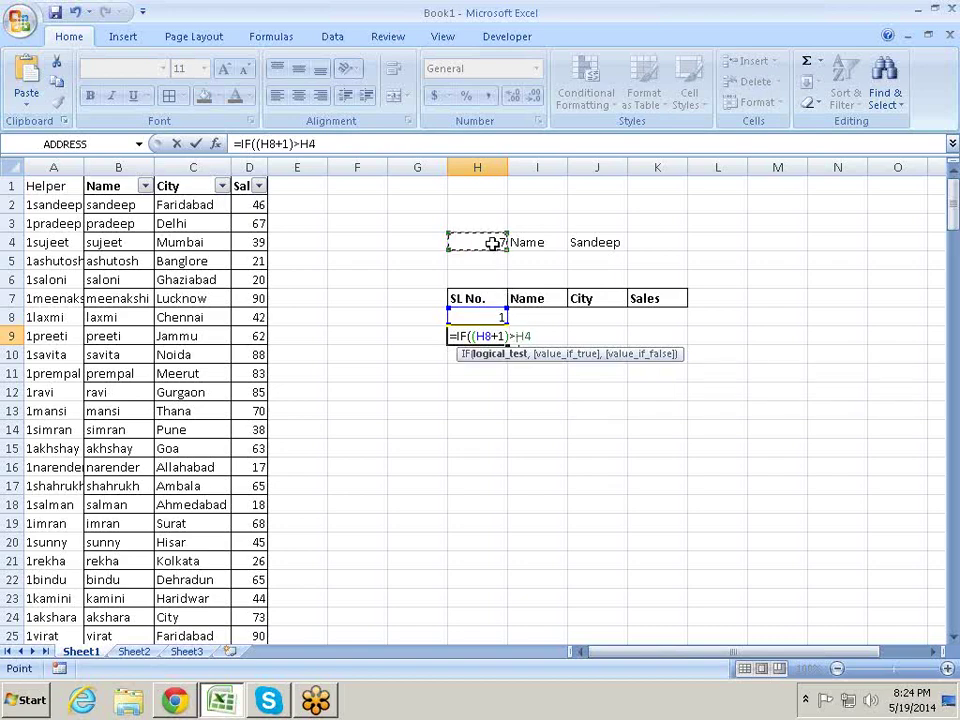
text(,"")
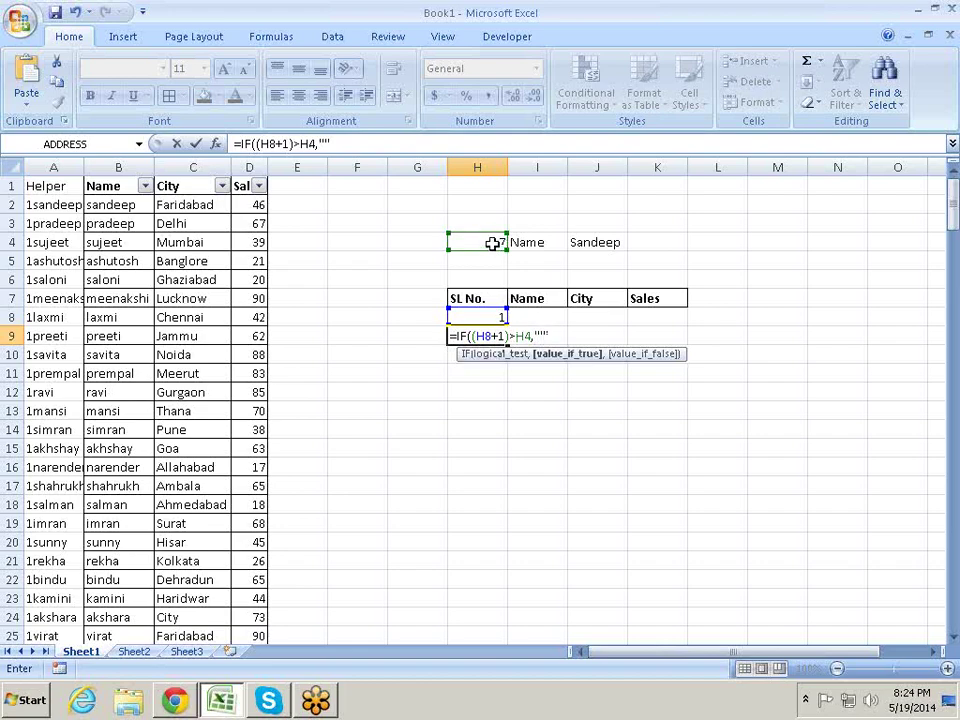
text(,)
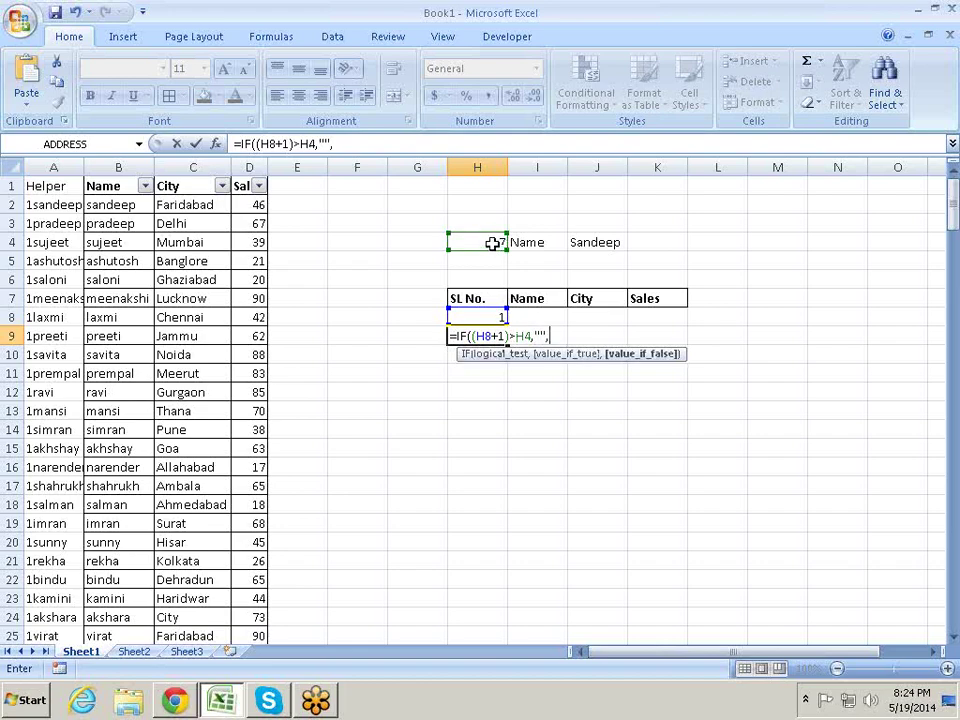
text(H8+1)
text())
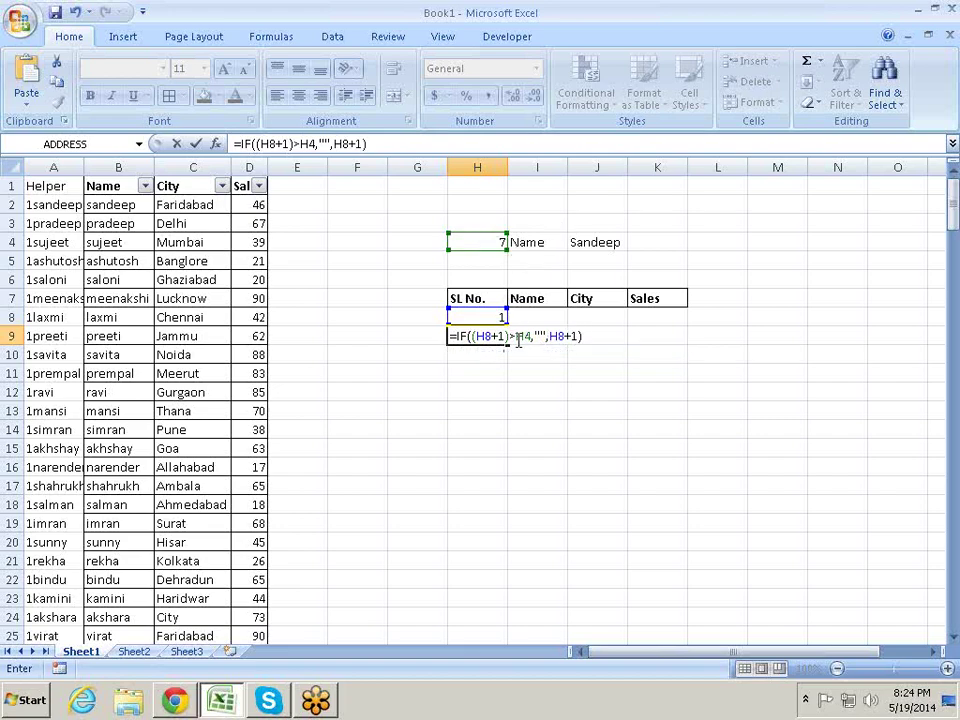
double_click(522, 338)
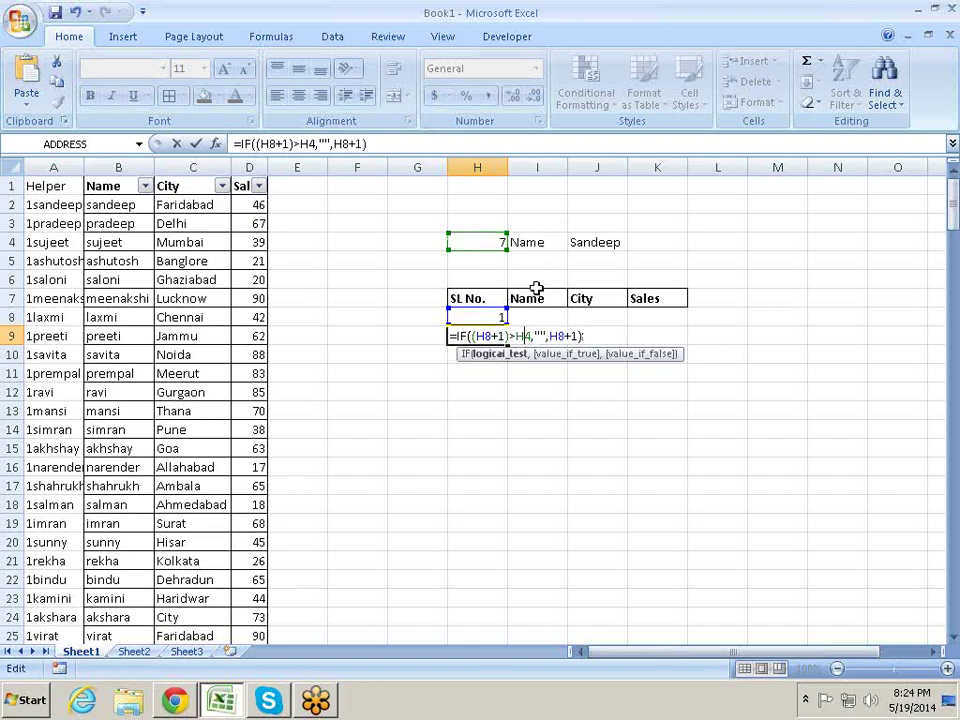
key(F4)
key(Return)
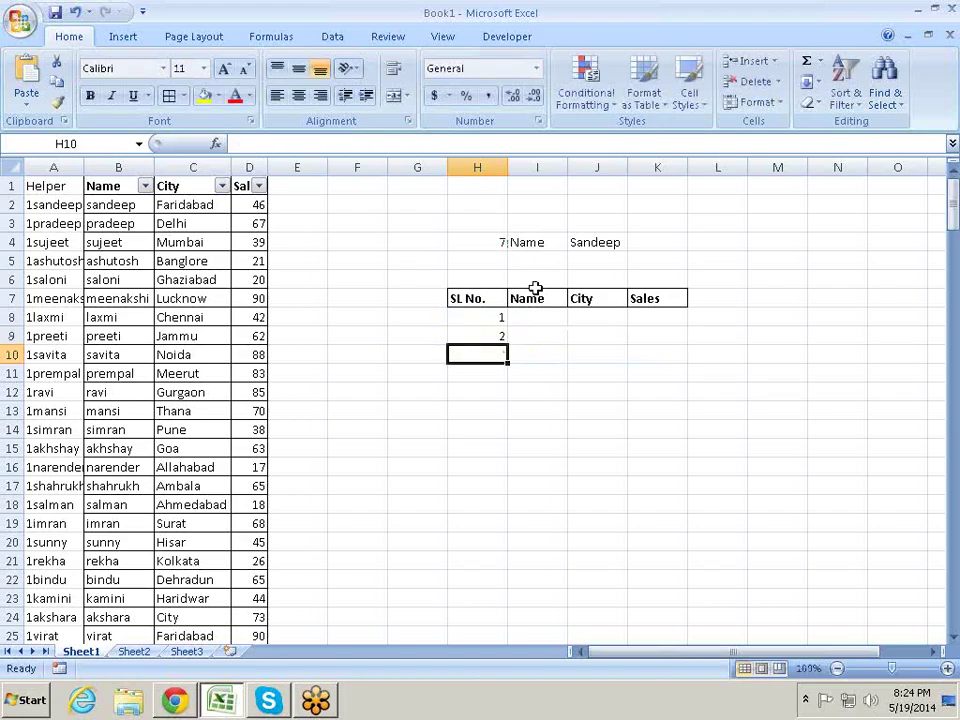
Fill H9's formula down column H, giving 1–7, a blank at H15, then #VALUE! errors.
click(496, 336)
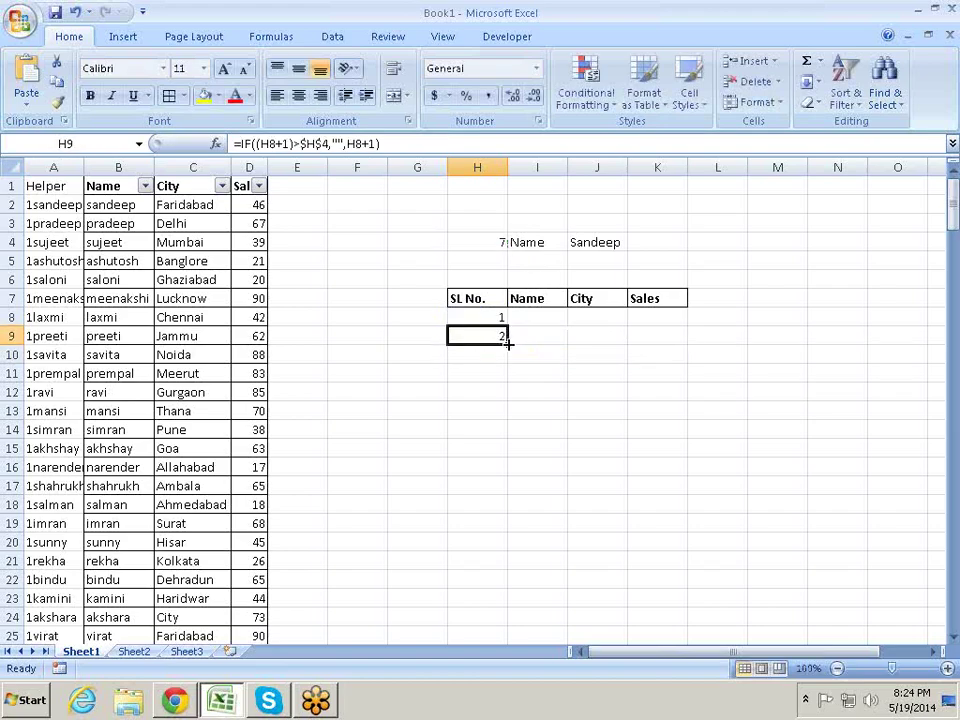
drag(508, 343, 525, 626)
scroll(537, 385, up, 8)
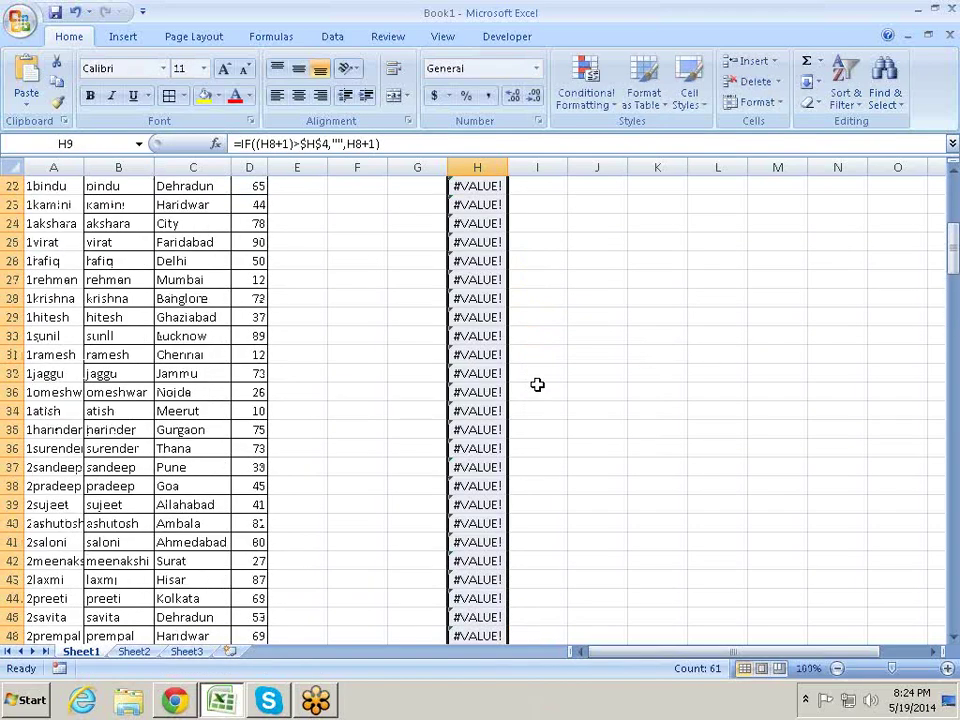
scroll(537, 385, up, 7)
click(500, 449)
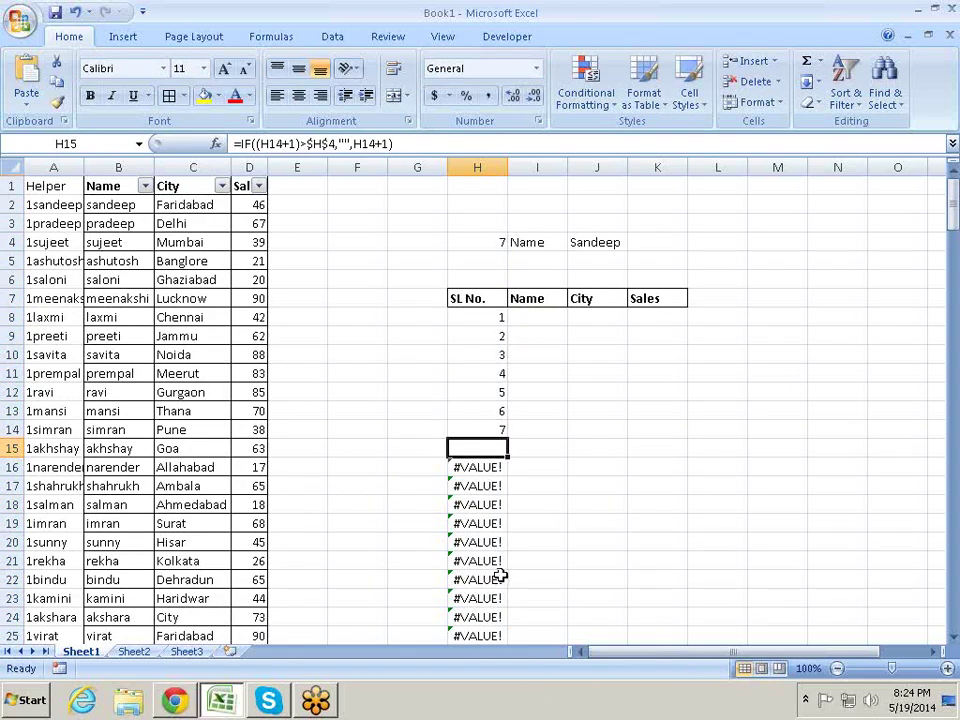
click(488, 467)
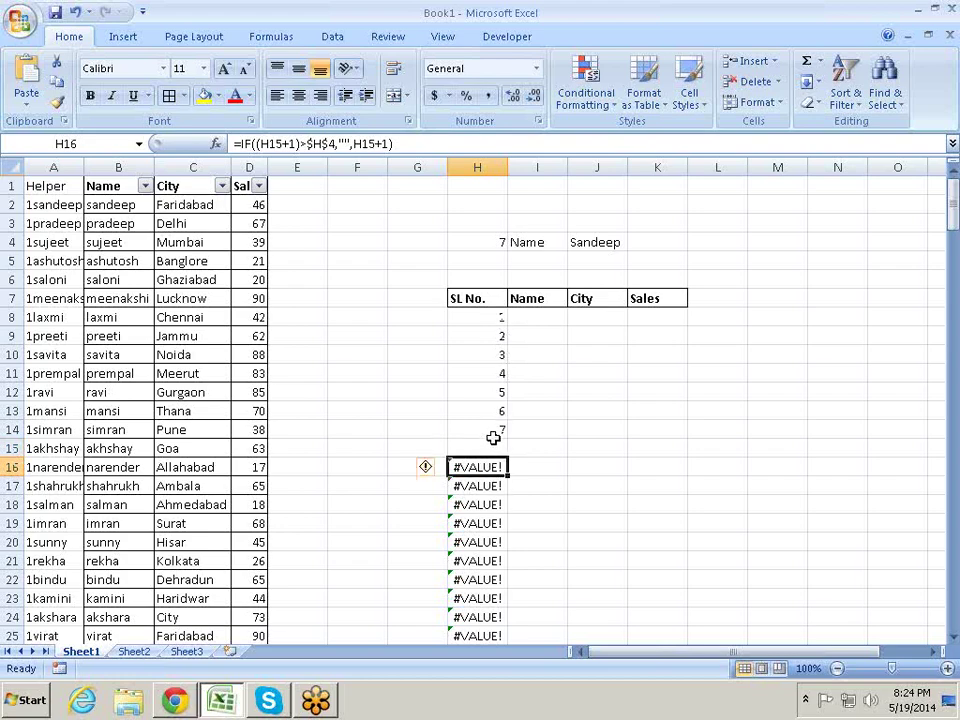
click(489, 333)
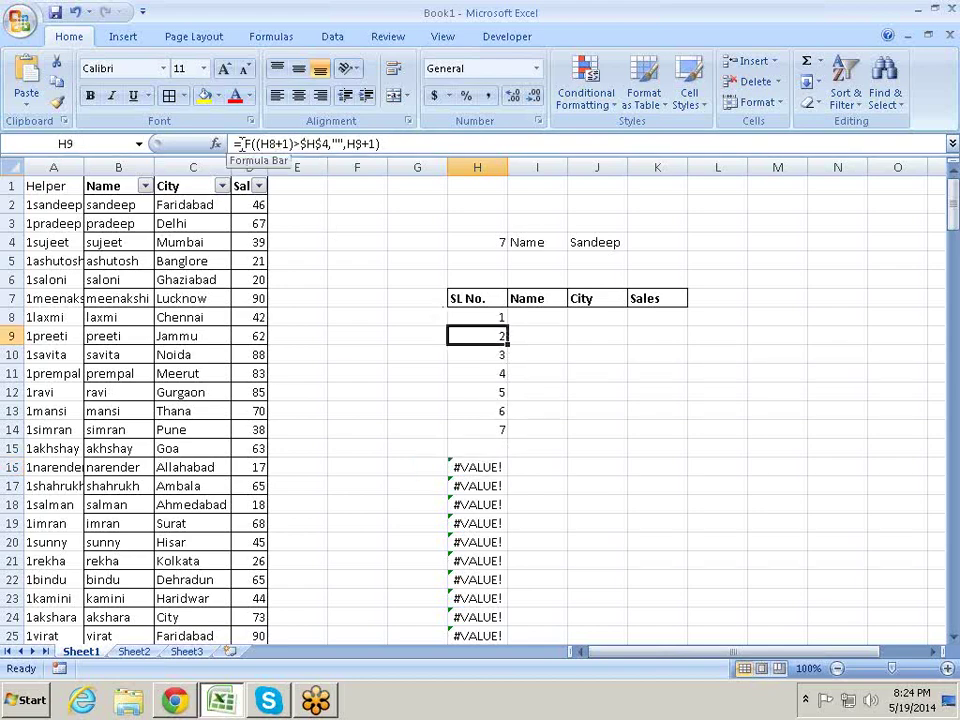
Wrap H9's formula as =IFERROR(IF((H8+1)>$H$4,"",H8+1),"").
key(F2)
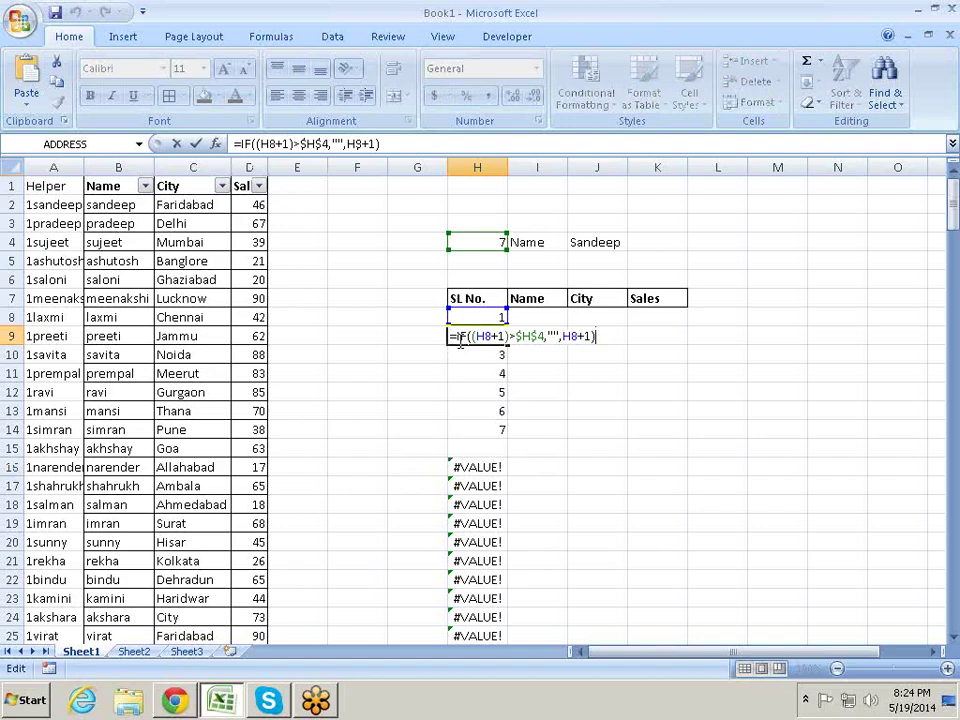
click(455, 336)
text(IF)
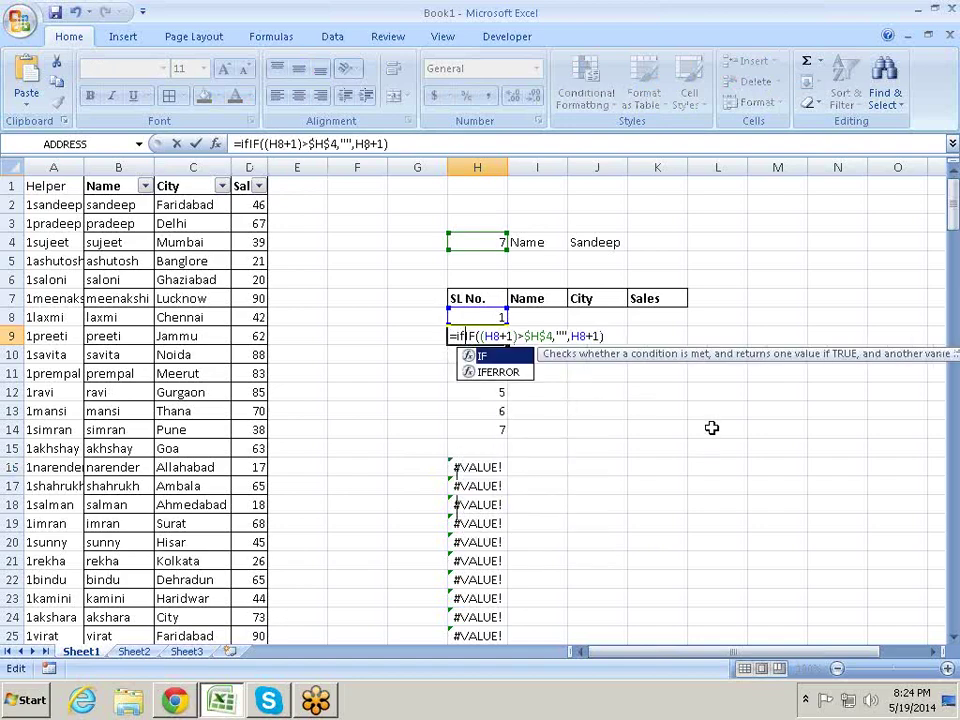
key(Down)
key(Tab)
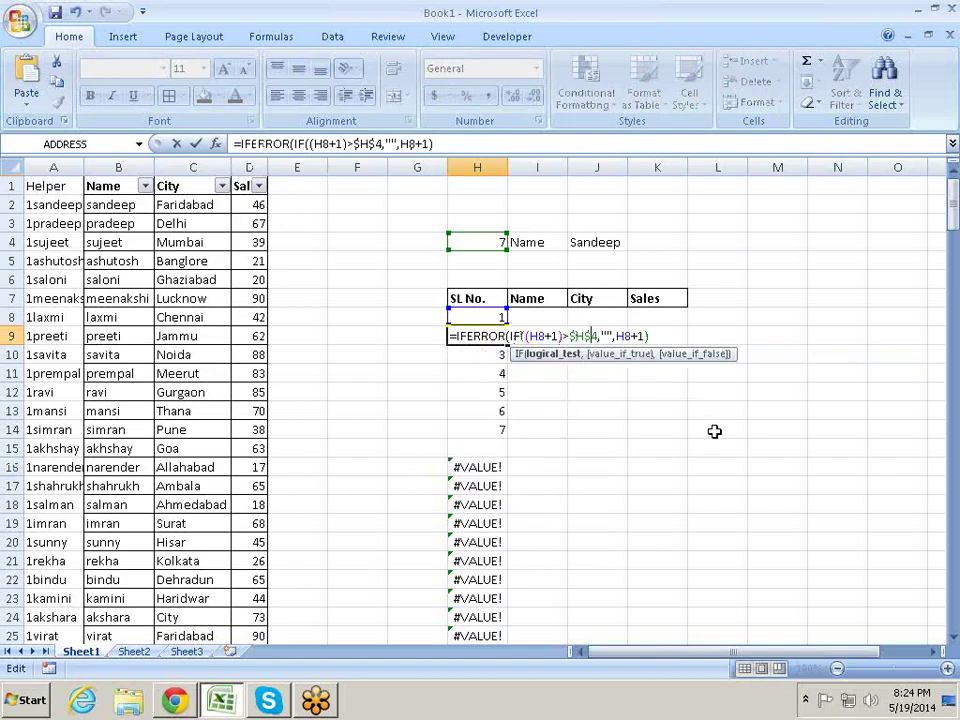
key(End)
text(,)
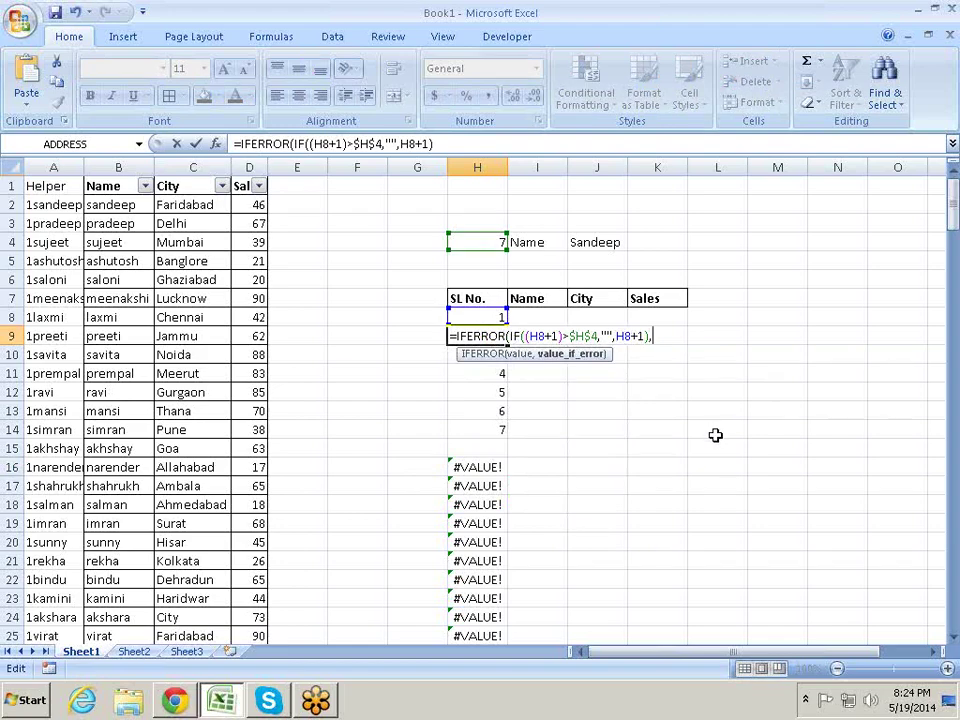
text("")
key(Return)
Fill the IFERROR formula down the SL No. column, leaving only 1 to 7.
click(498, 340)
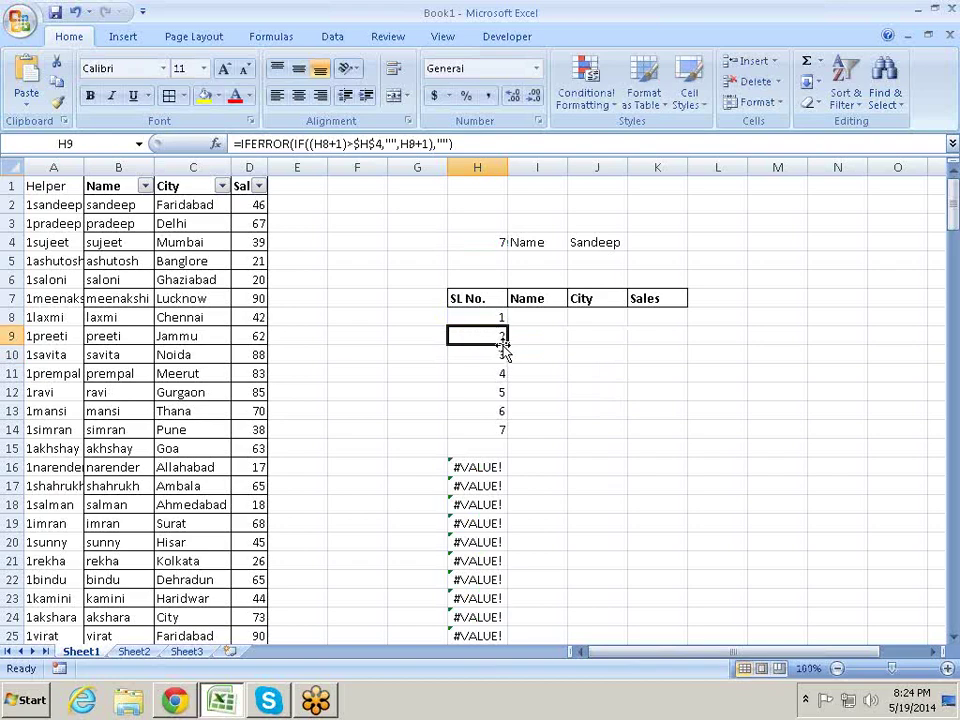
double_click(507, 342)
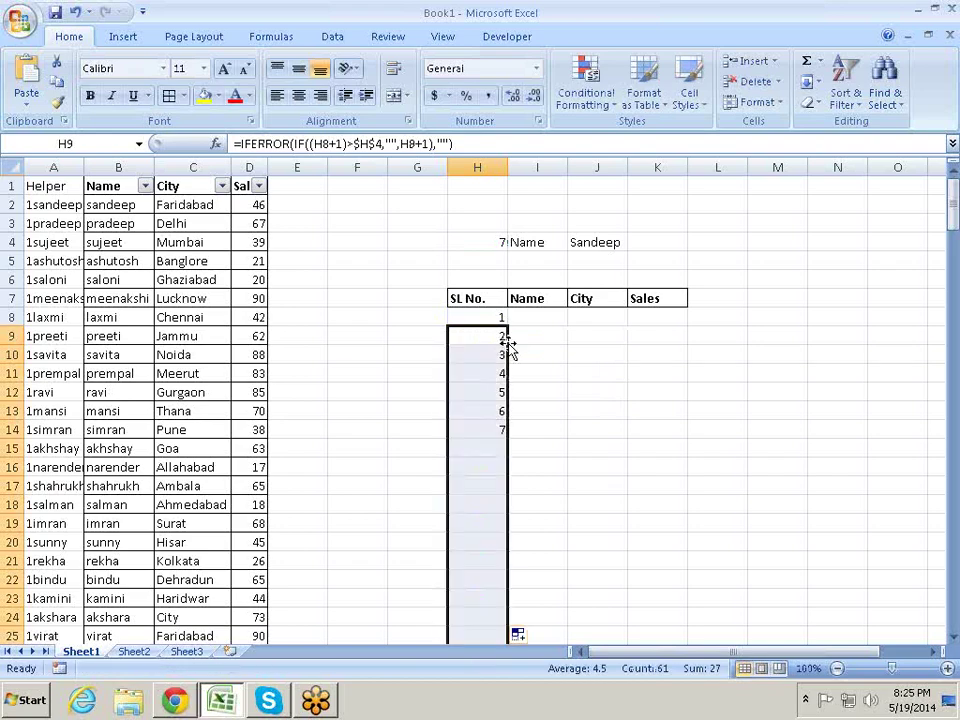
click(560, 355)
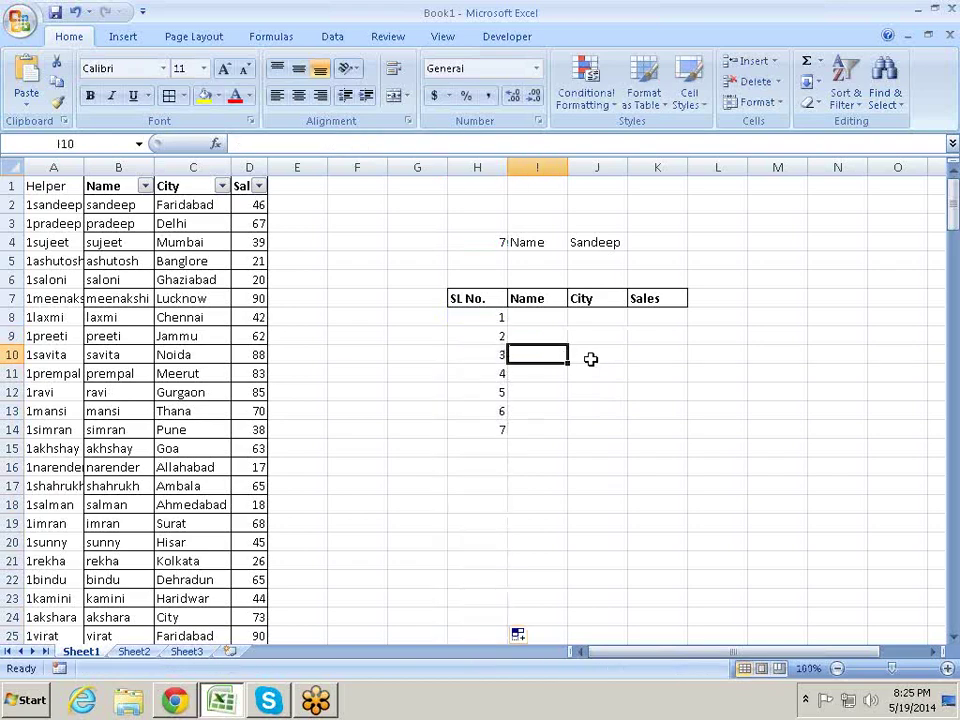
Try Mansi in J4, then replace it with sandeep so the count shows 7.
click(590, 244)
text(Man)
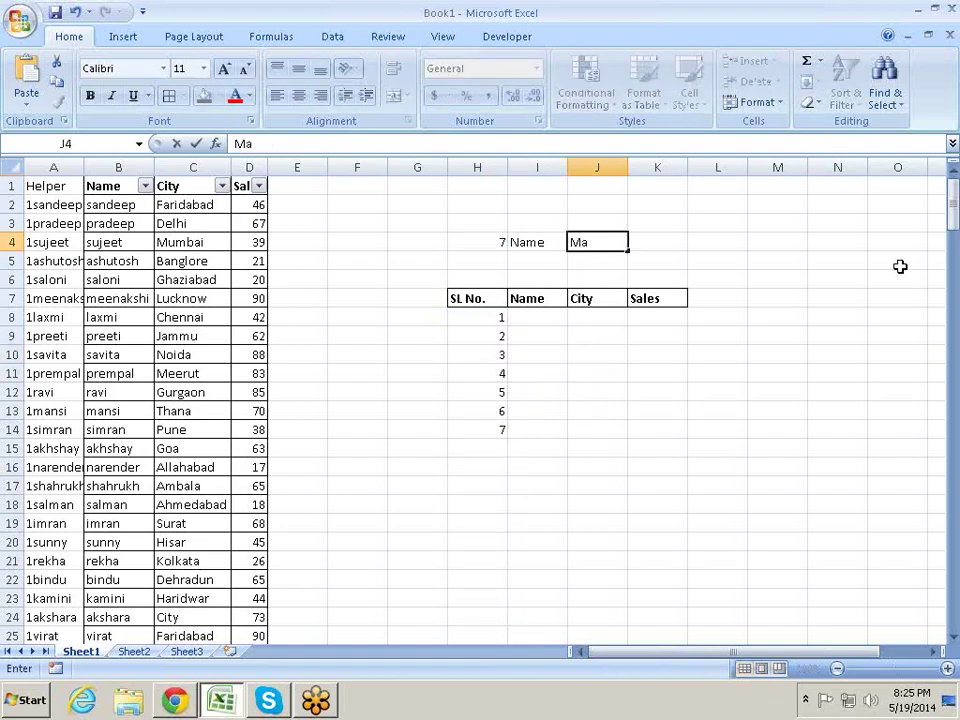
text(si)
key(Return)
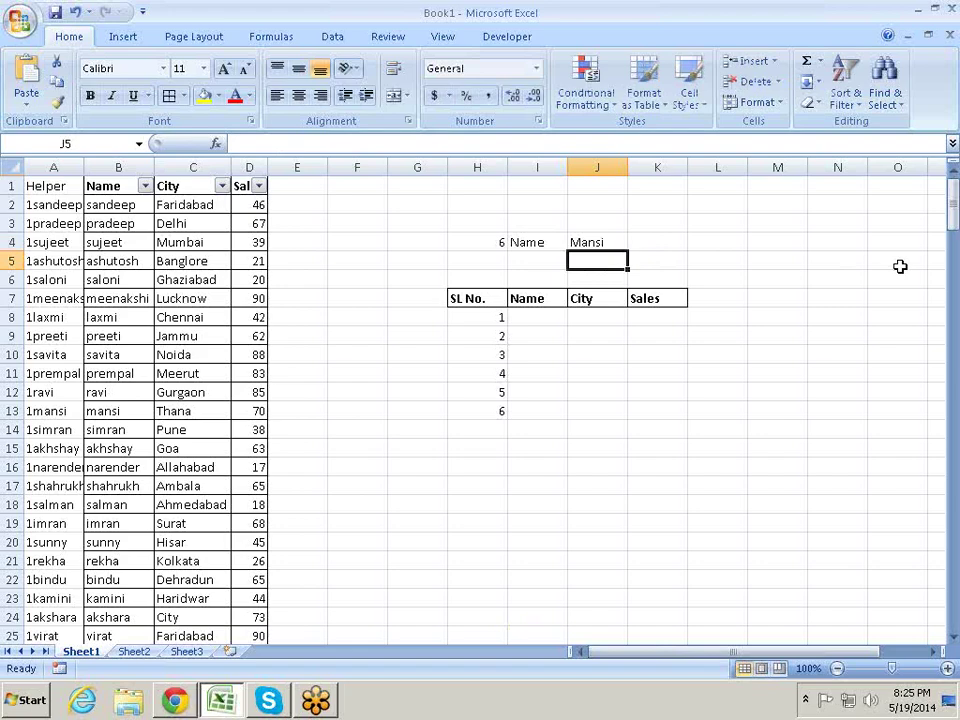
key(Up)
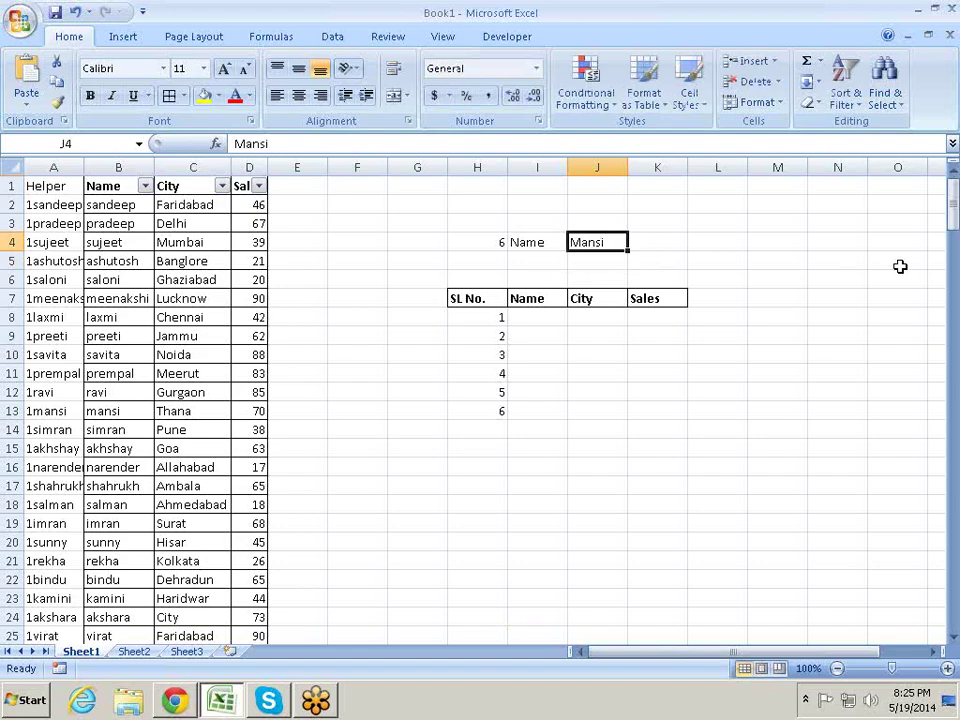
key(Delete)
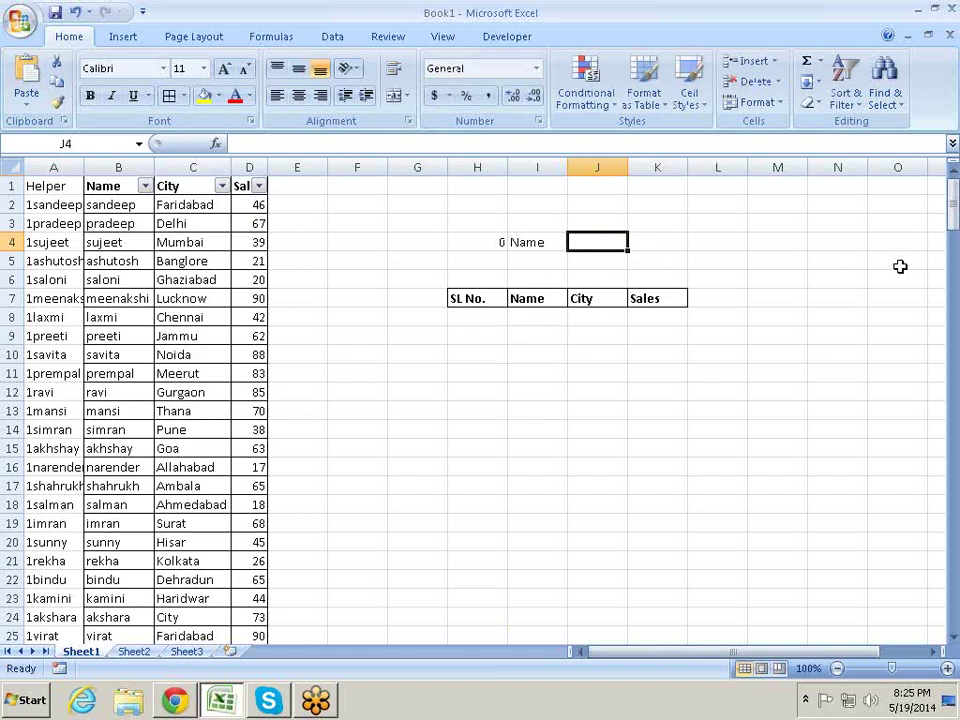
text(sandeep)
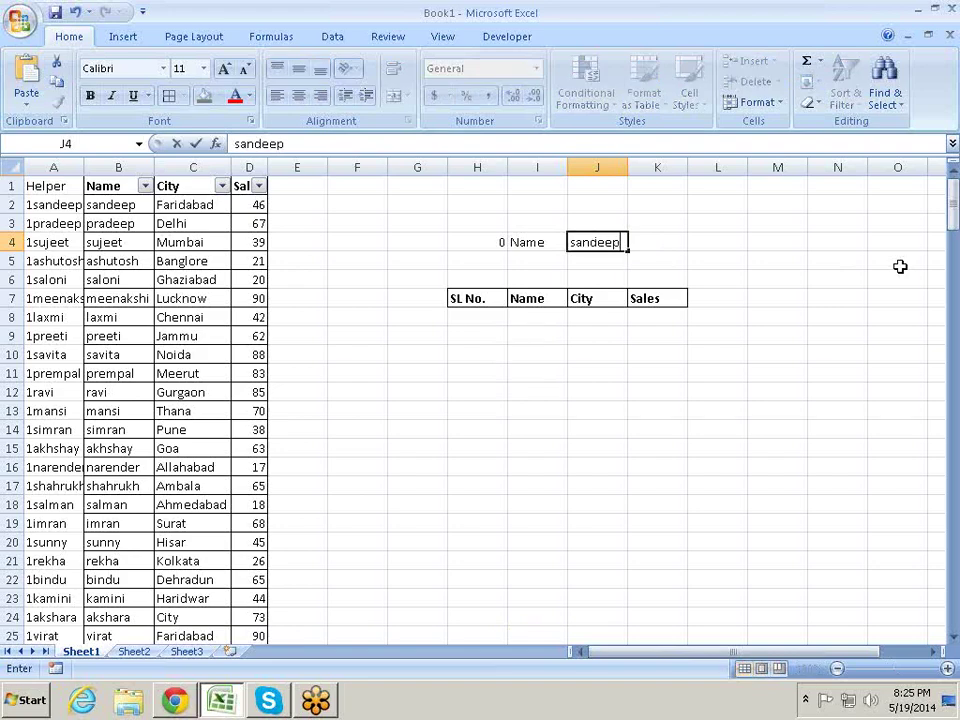
key(Return)
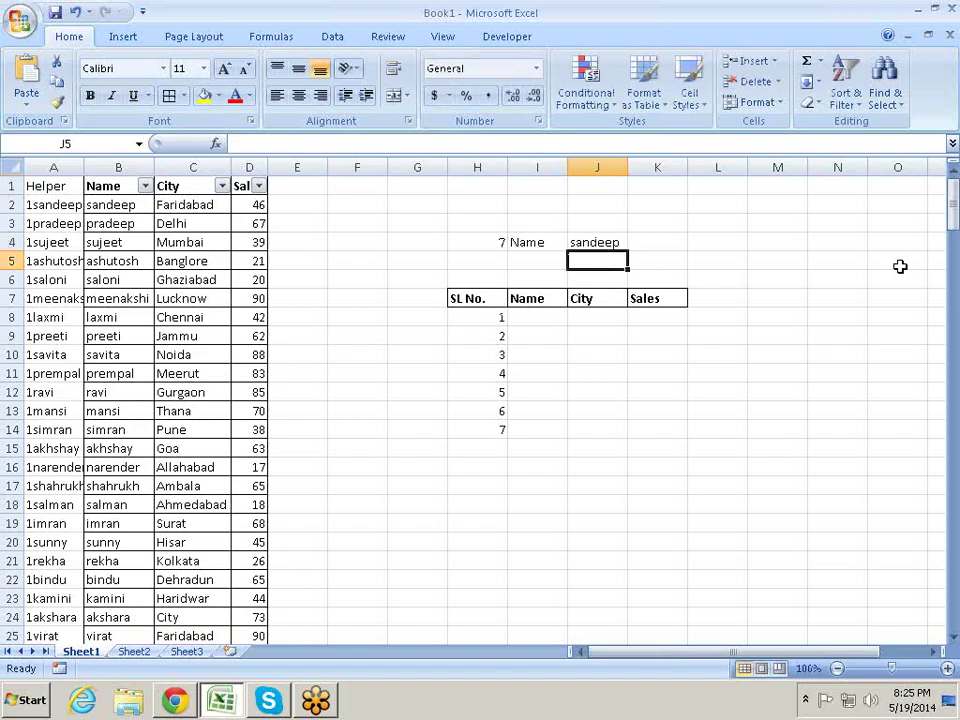
key(Left)
In I8, enter =VLOOKUP($H8&$J$4,$A:$D,2,0) to look up serial number plus name.
key(Down)
key(Down)
key(Down)
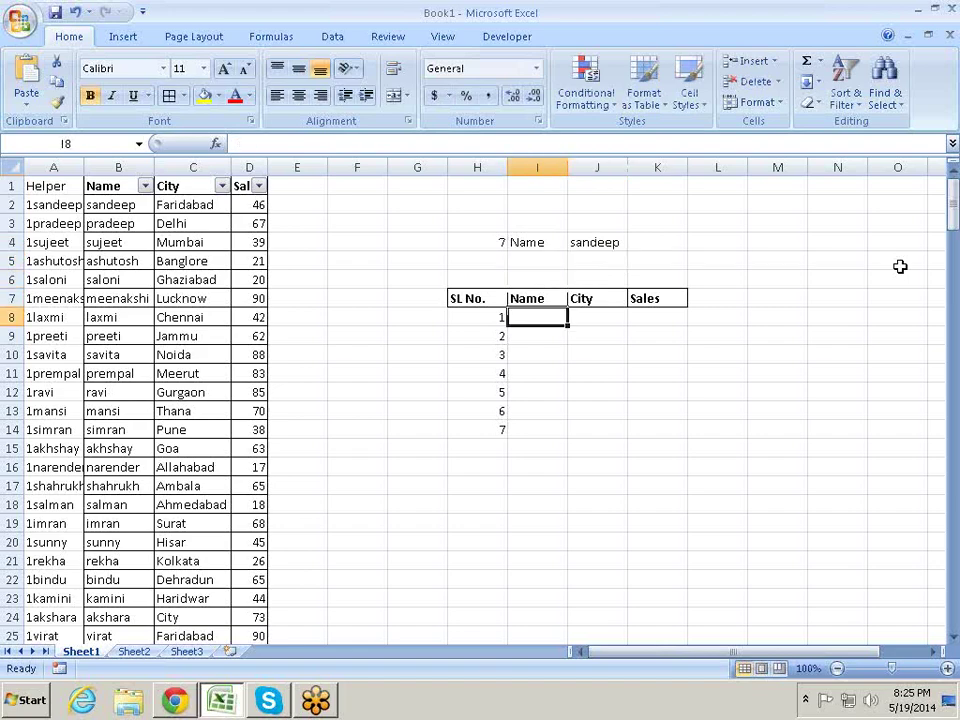
text(=vl)
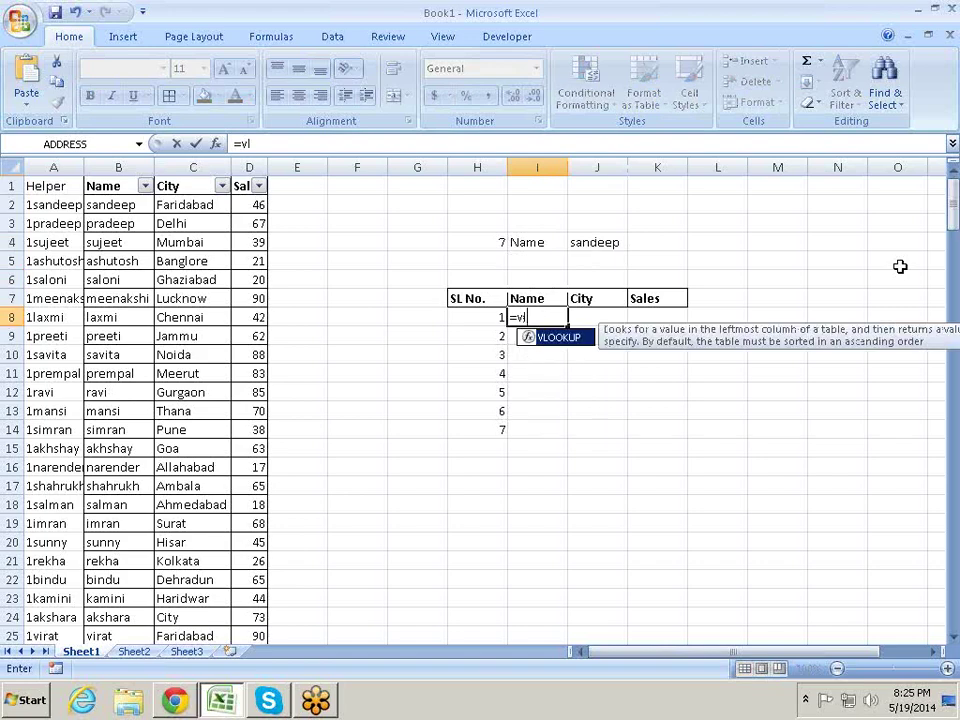
key(Tab)
key(Left)
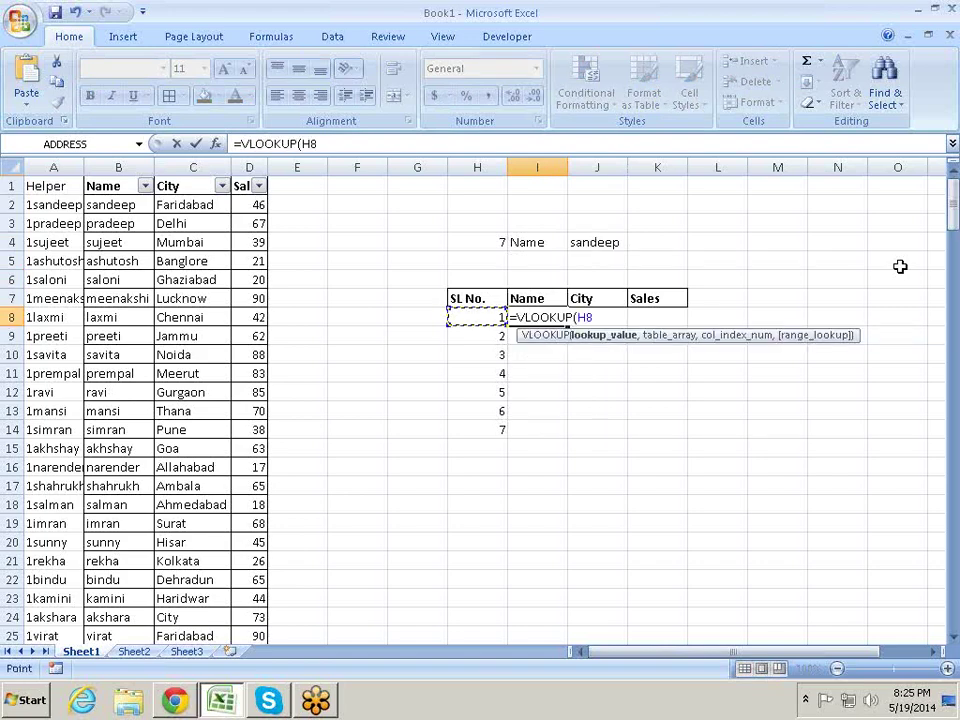
text(&)
click(611, 242)
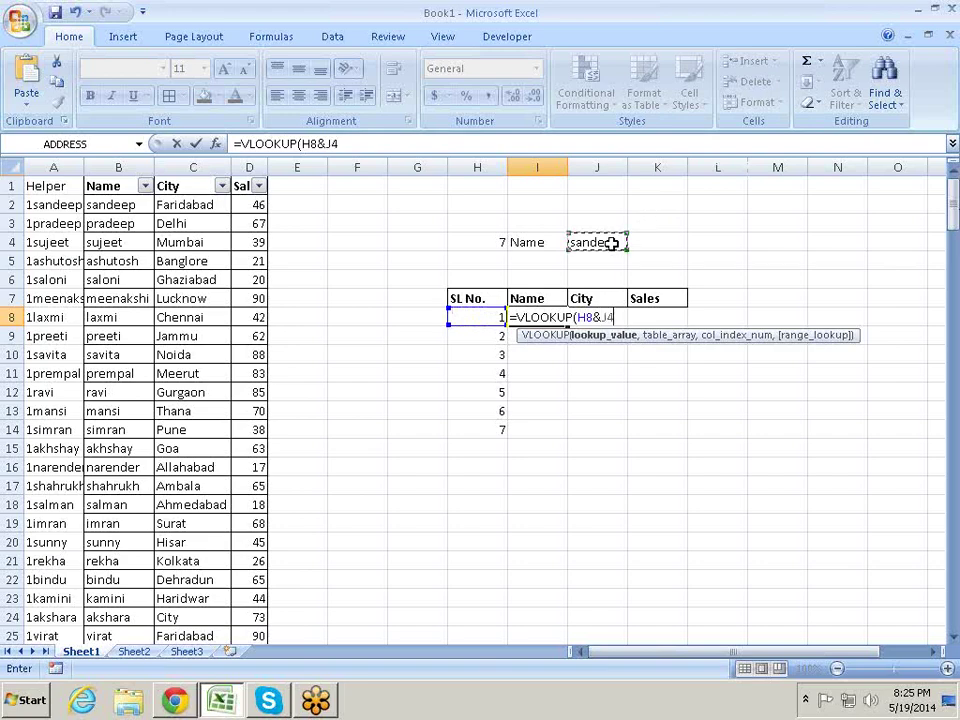
click(607, 317)
key(F4)
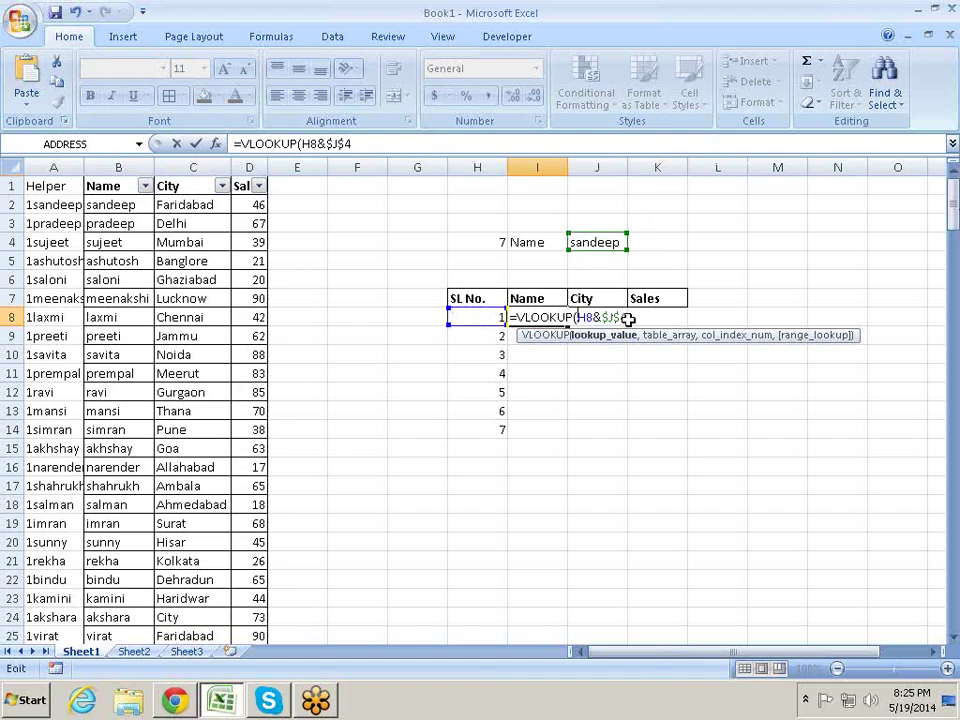
text($)
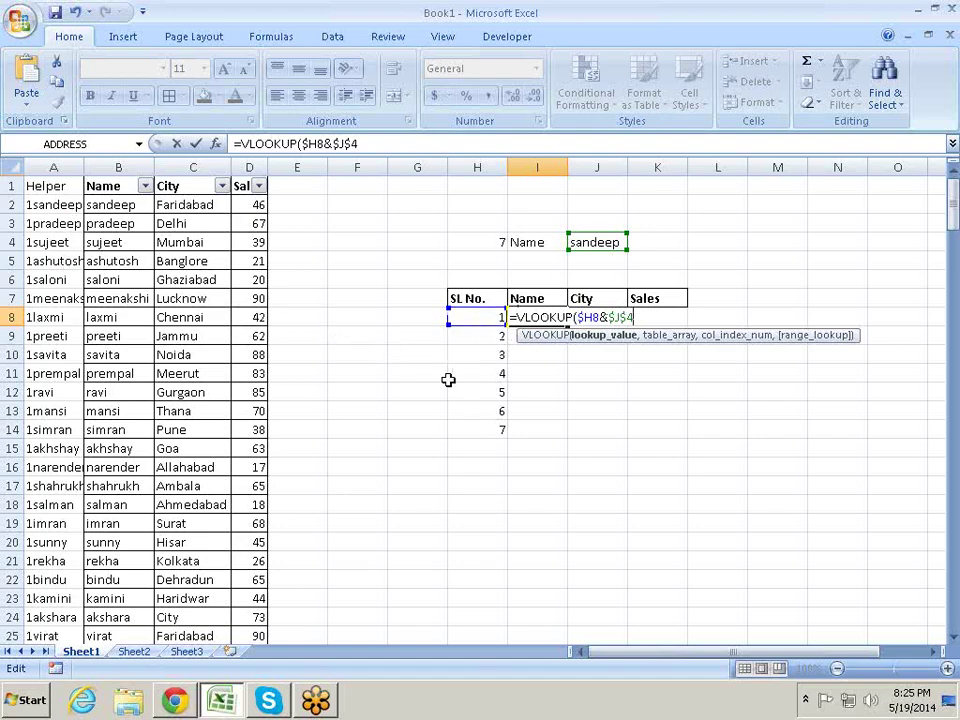
text(,)
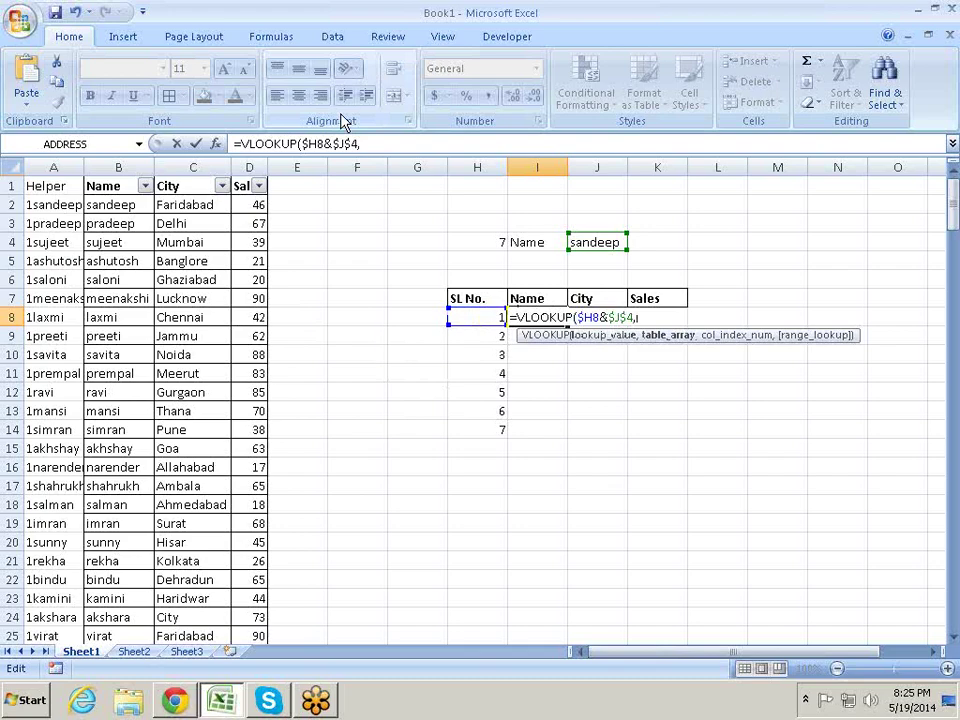
drag(44, 165, 244, 166)
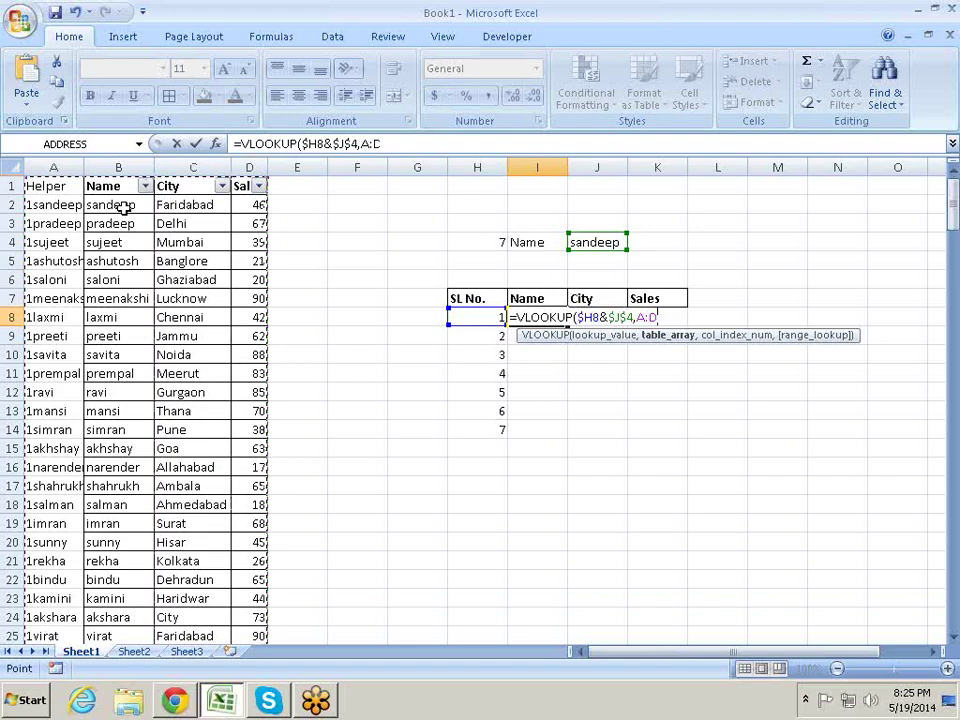
text(,2,0)
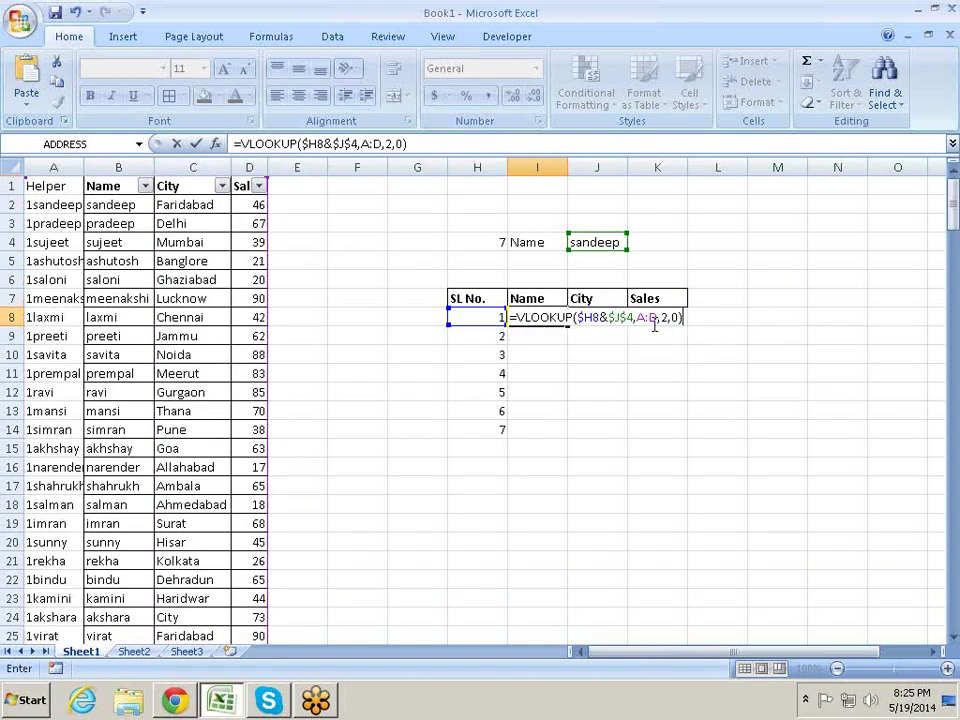
drag(657, 324, 642, 328)
key(F4)
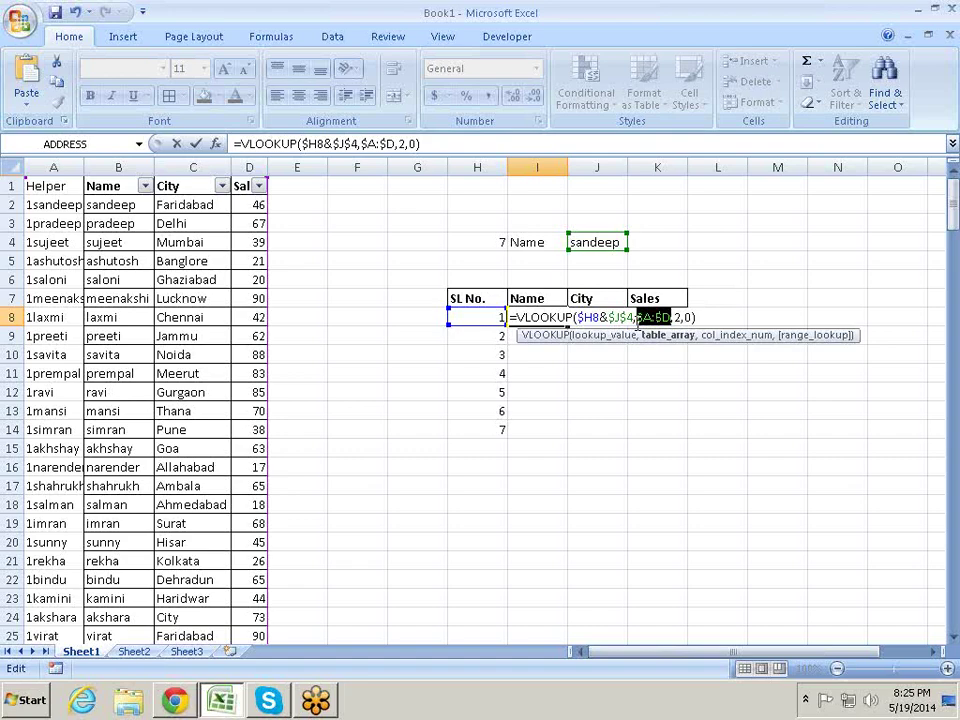
key(Return)
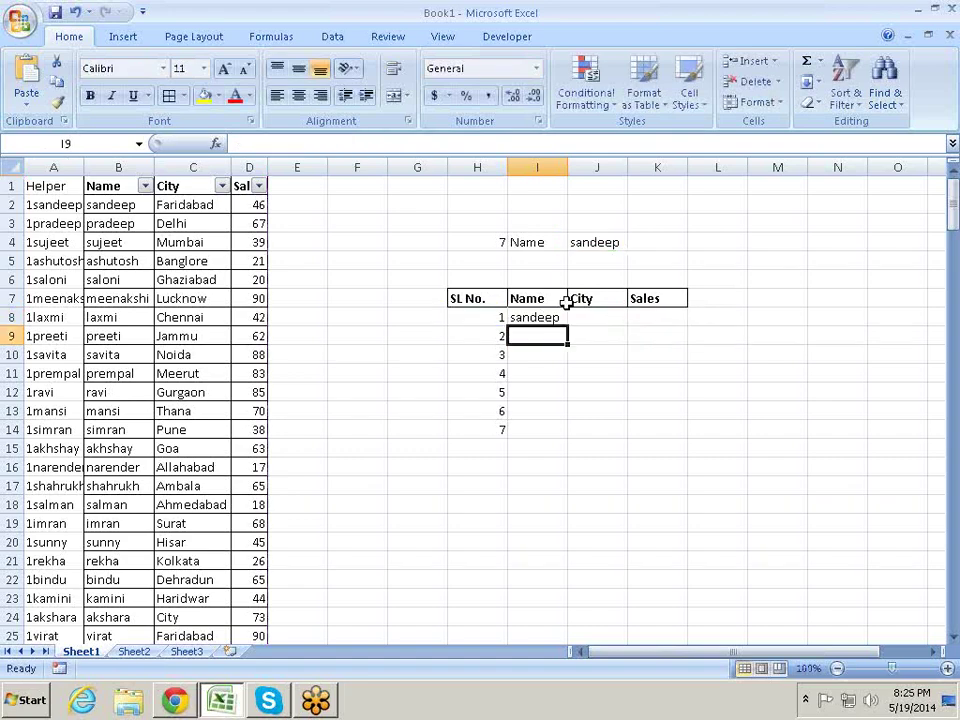
Wrap the I8 lookup in IFERROR(...,"") and copy it across to J8 and K8.
click(565, 318)
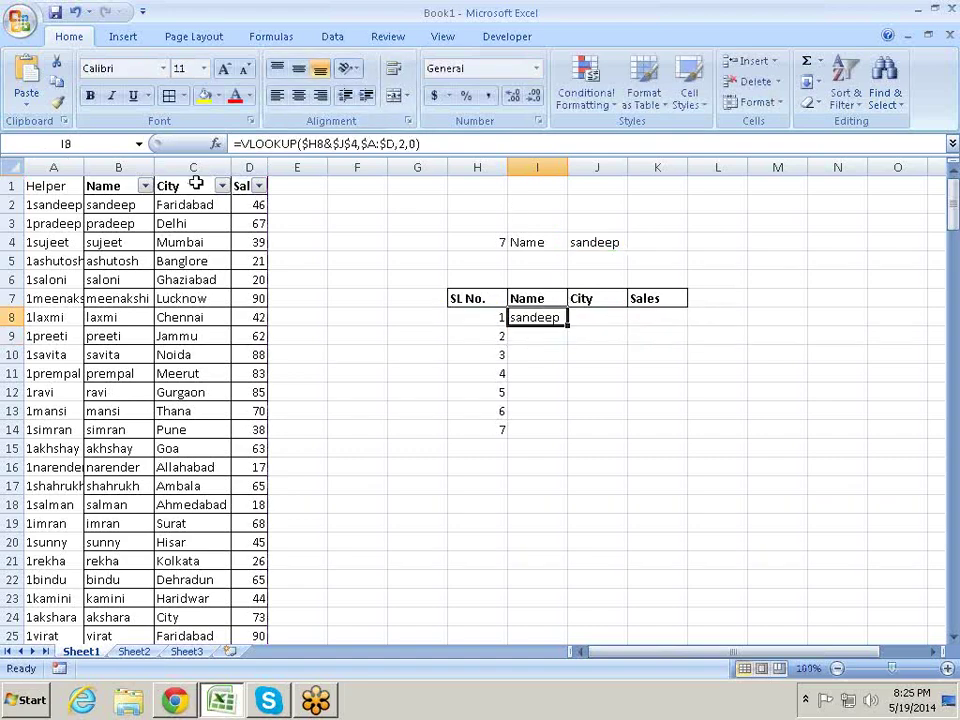
click(242, 143)
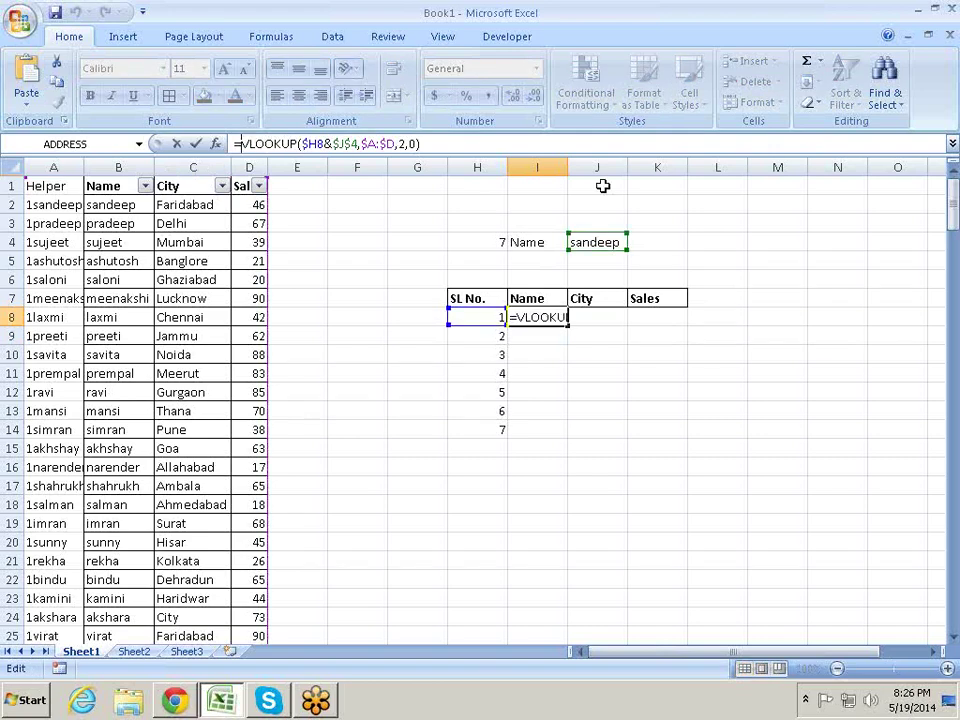
text(IFERROR()
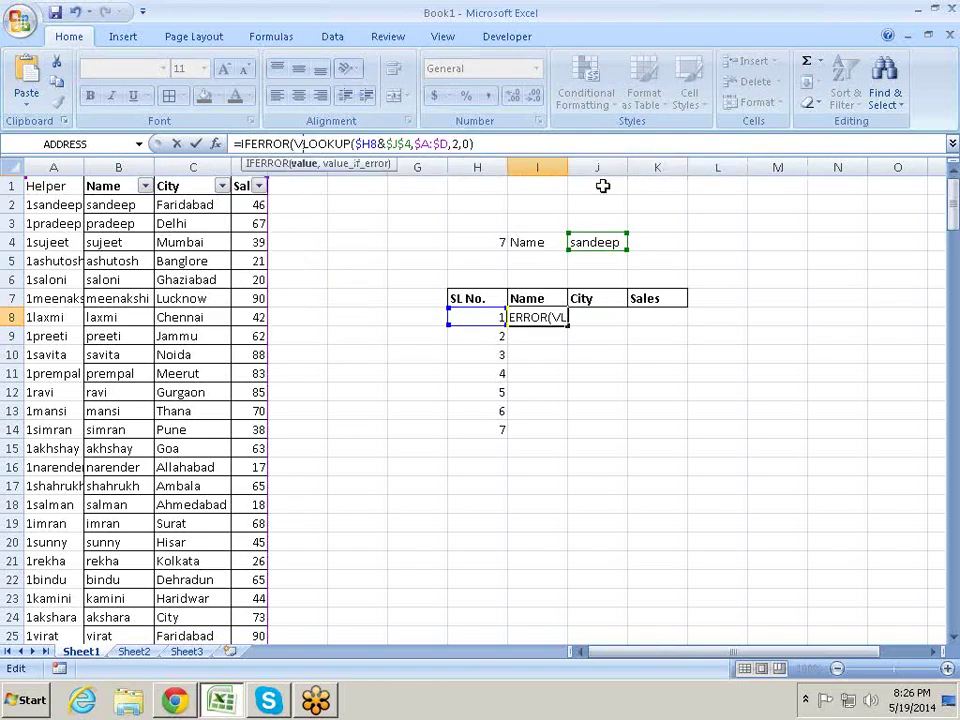
key(Right)
key(Right)
key(Right)
key(Right)
key(Right)
key(Right)
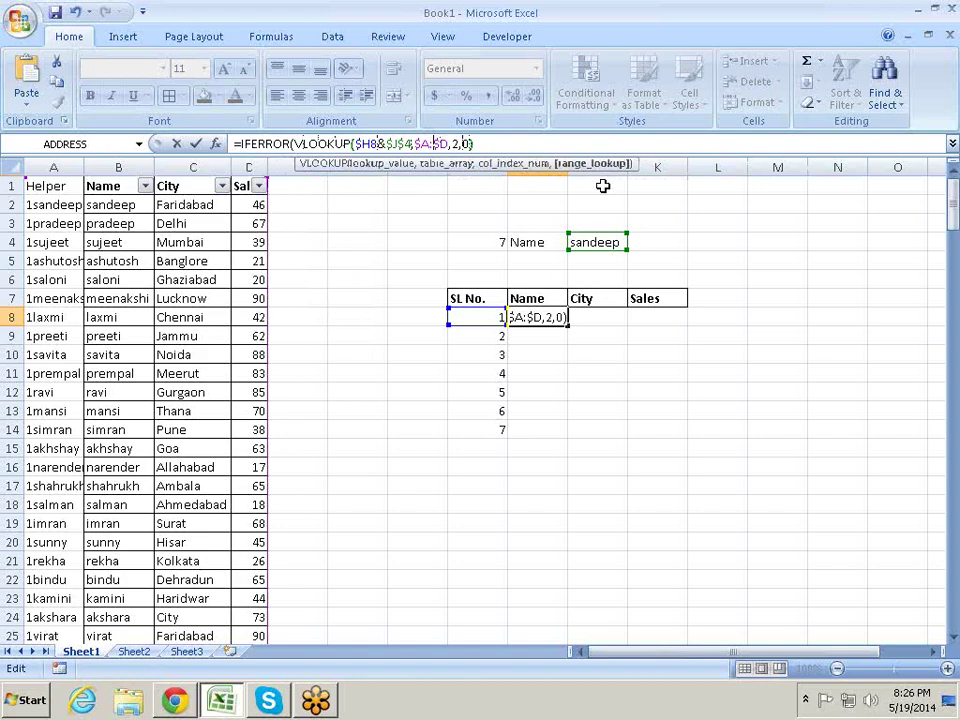
key(Right)
text(,""))
key(Return)
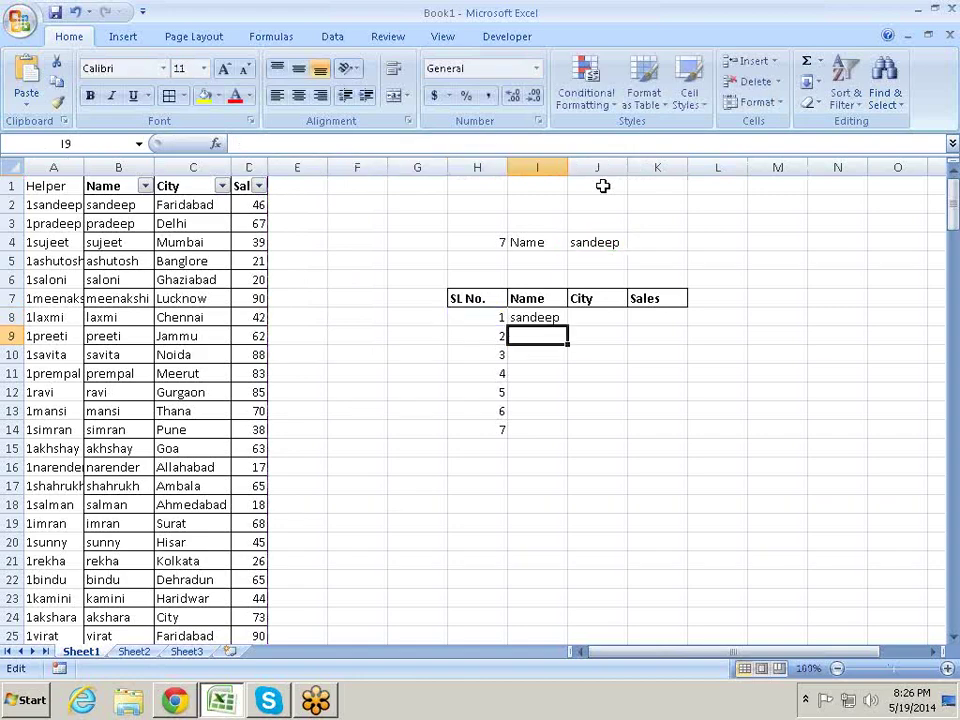
key(Up)
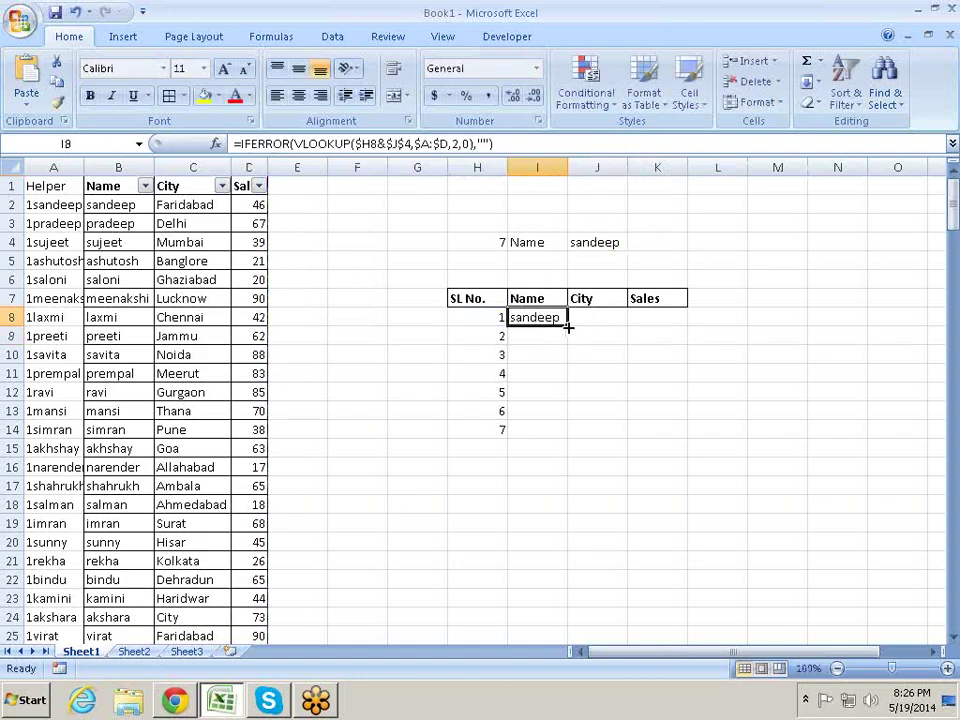
drag(567, 326, 673, 326)
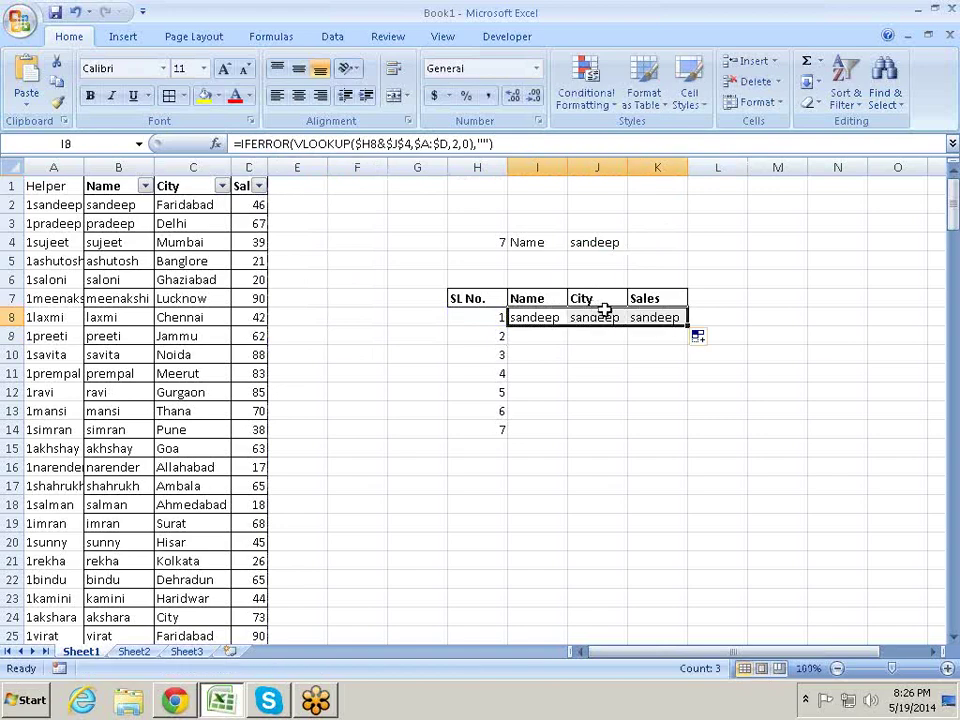
Change the lookup column to 3 in J8 and 4 in K8, returning Faridabad and 46.
click(611, 317)
double_click(609, 317)
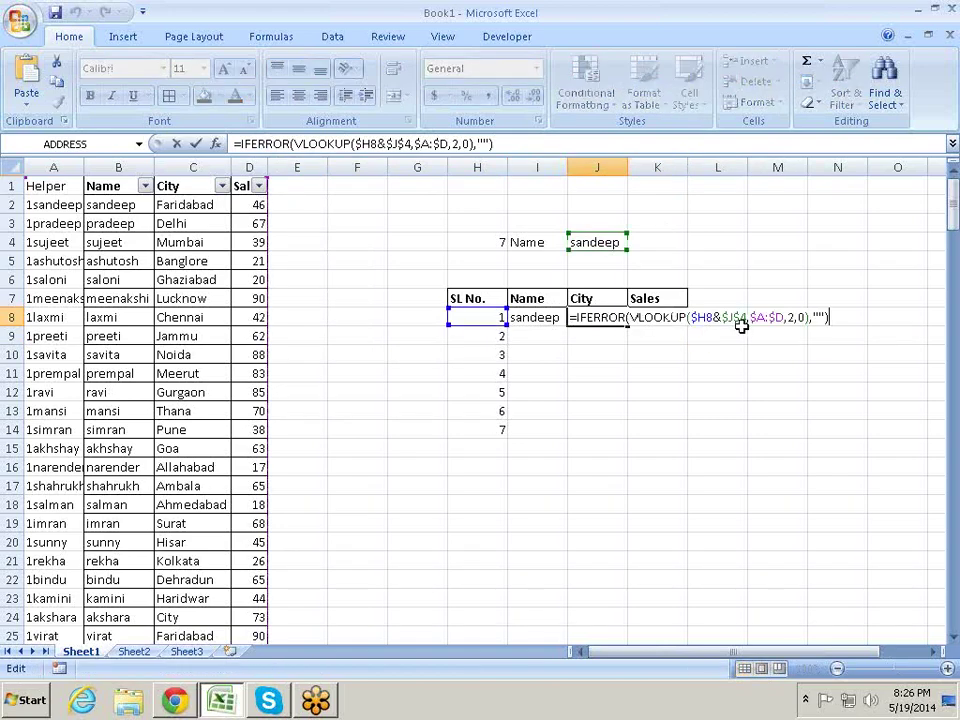
click(797, 317)
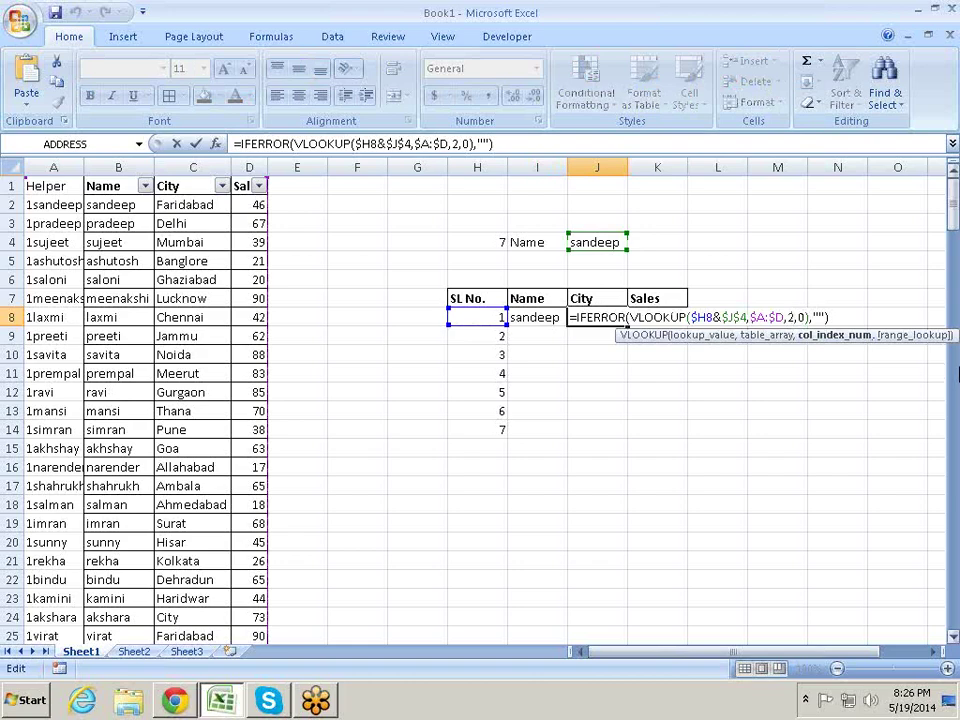
key(BackSpace)
text(3)
key(Return)
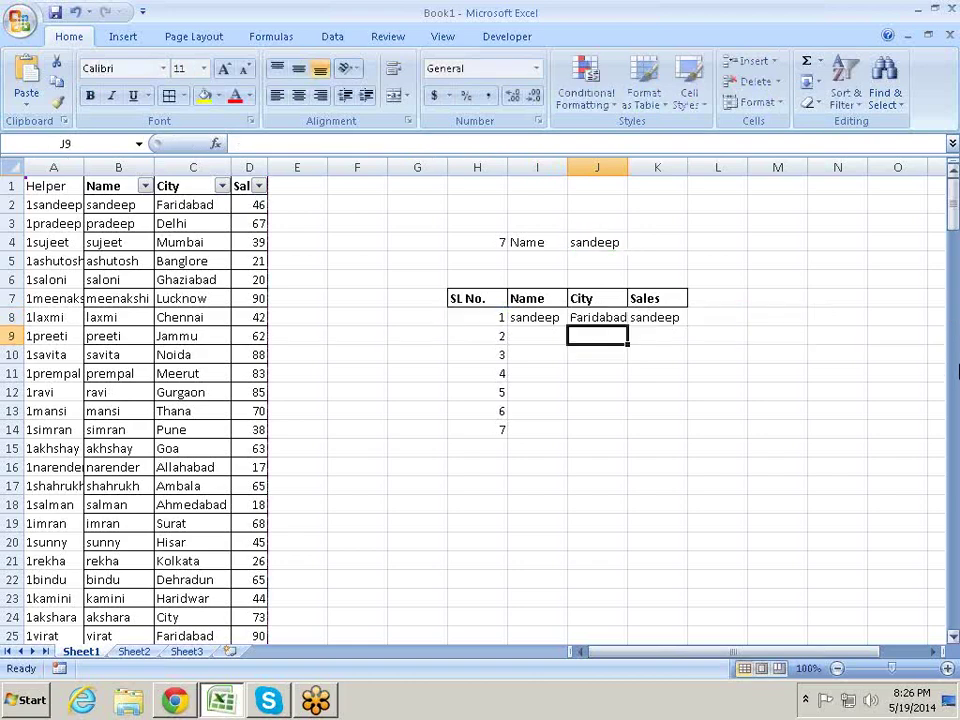
key(Up)
key(Right)
key(F2)
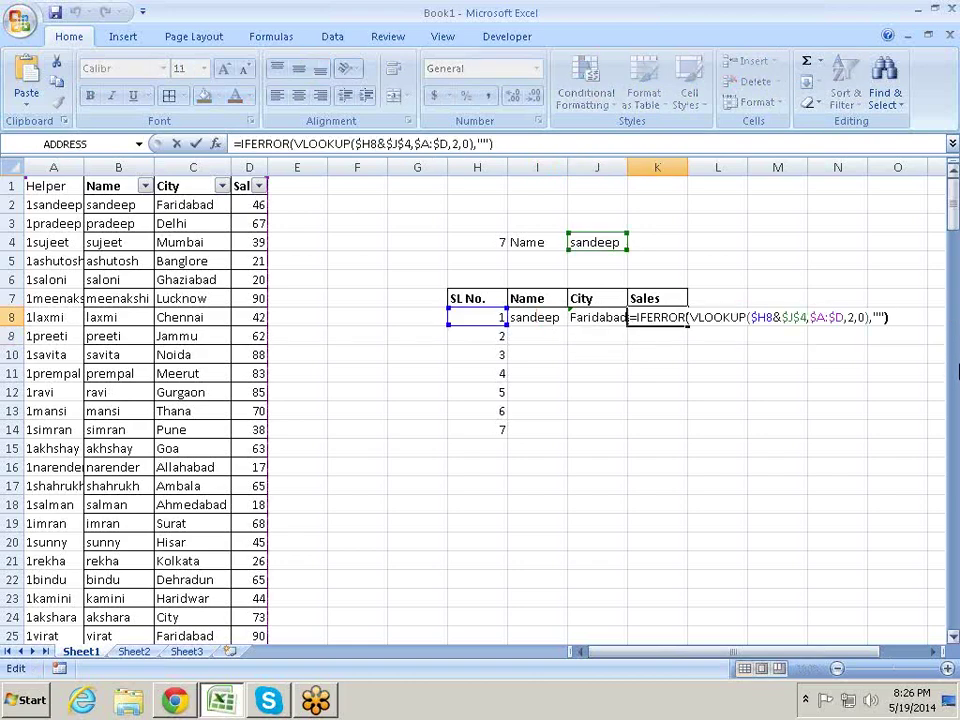
key(Left)
key(Left)
key(Left)
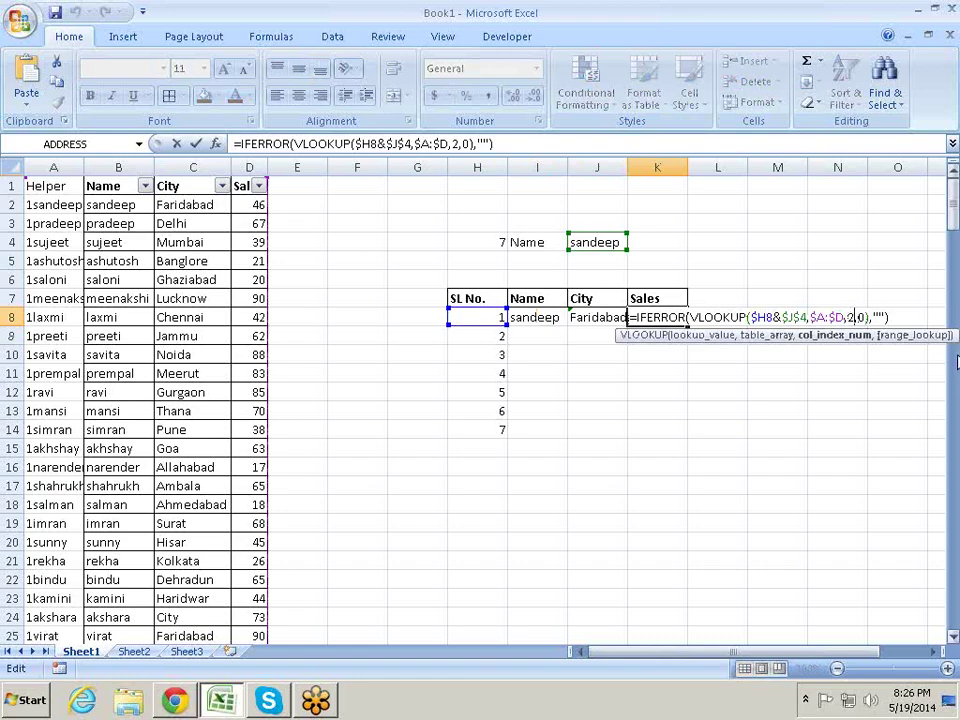
key(BackSpace)
text(4)
key(Return)
key(Up)
Fill the I8:K8 formulas down to row 14, listing all seven sandeep records.
key(Left)
key(Left)
key(shift+Right)
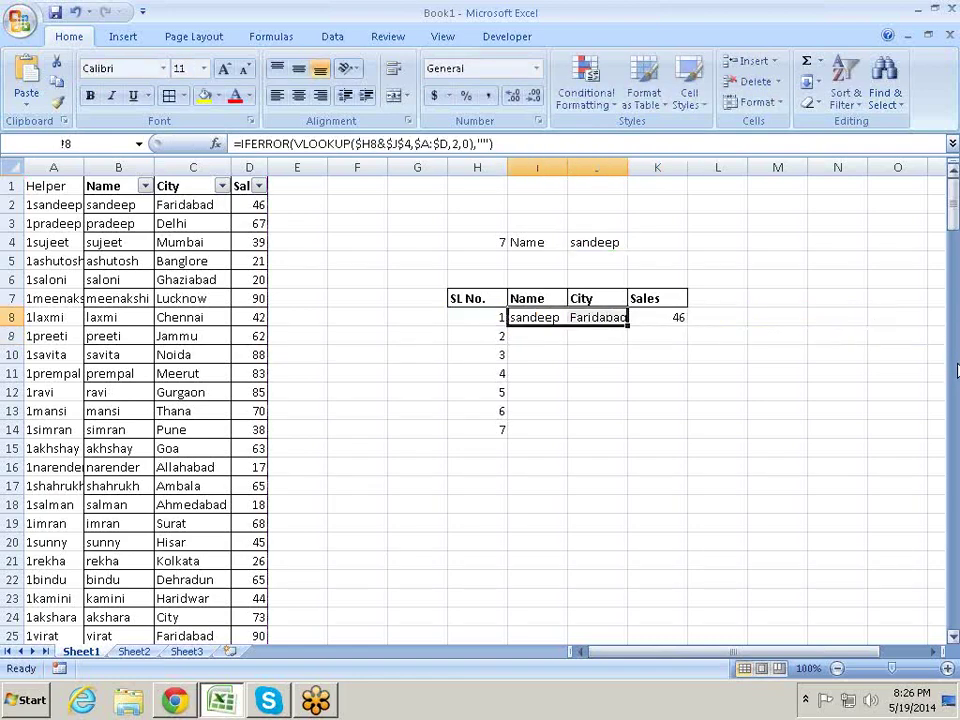
key(shift+Right)
click(682, 318)
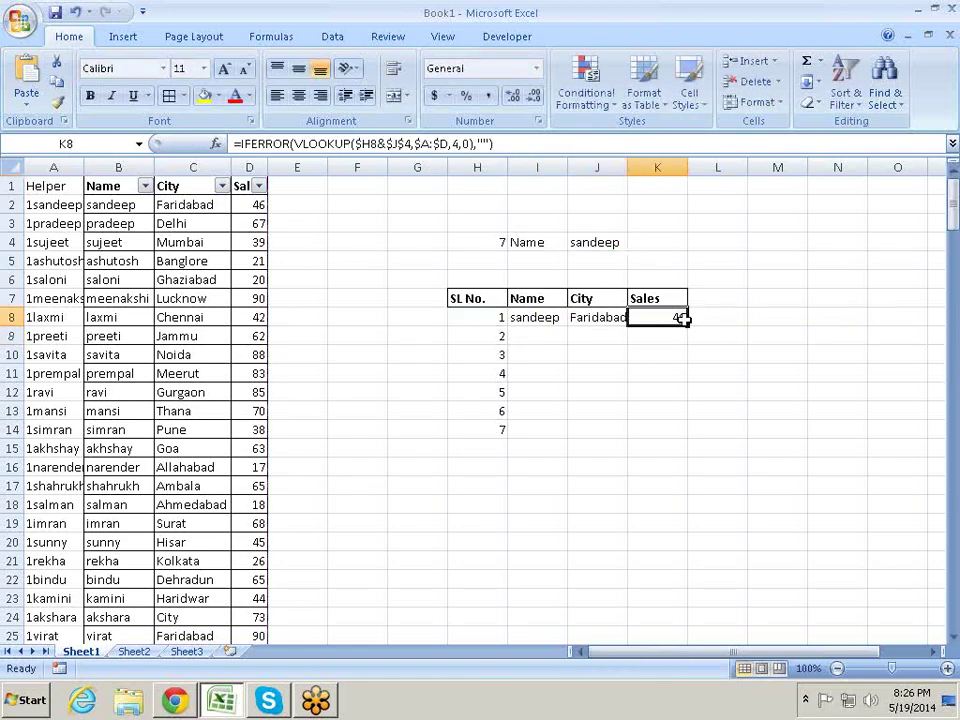
drag(682, 318, 537, 316)
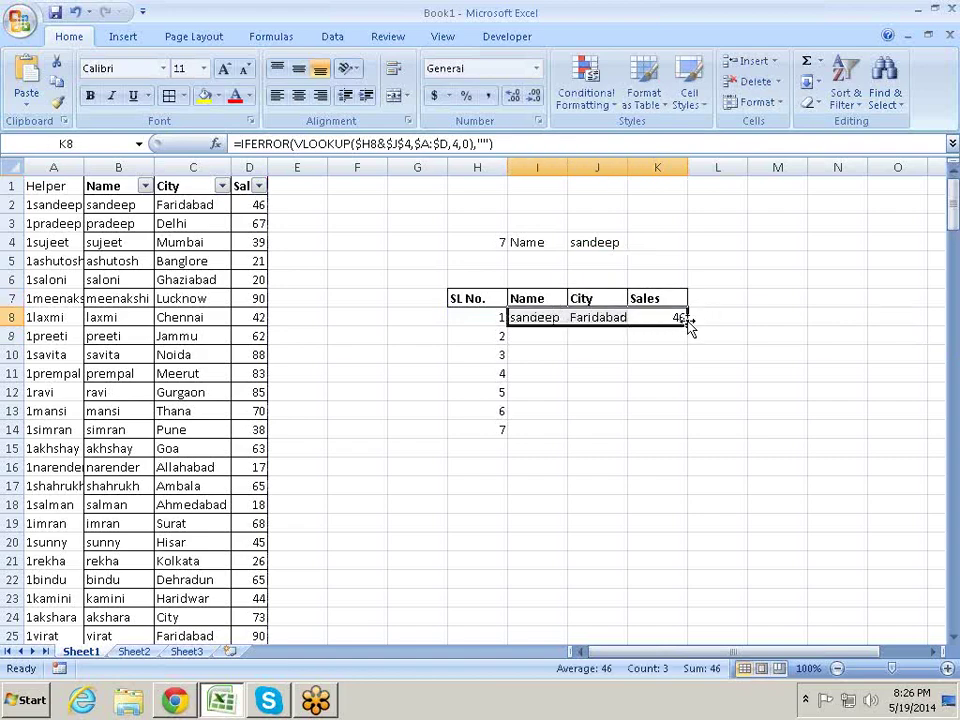
double_click(687, 325)
click(690, 318)
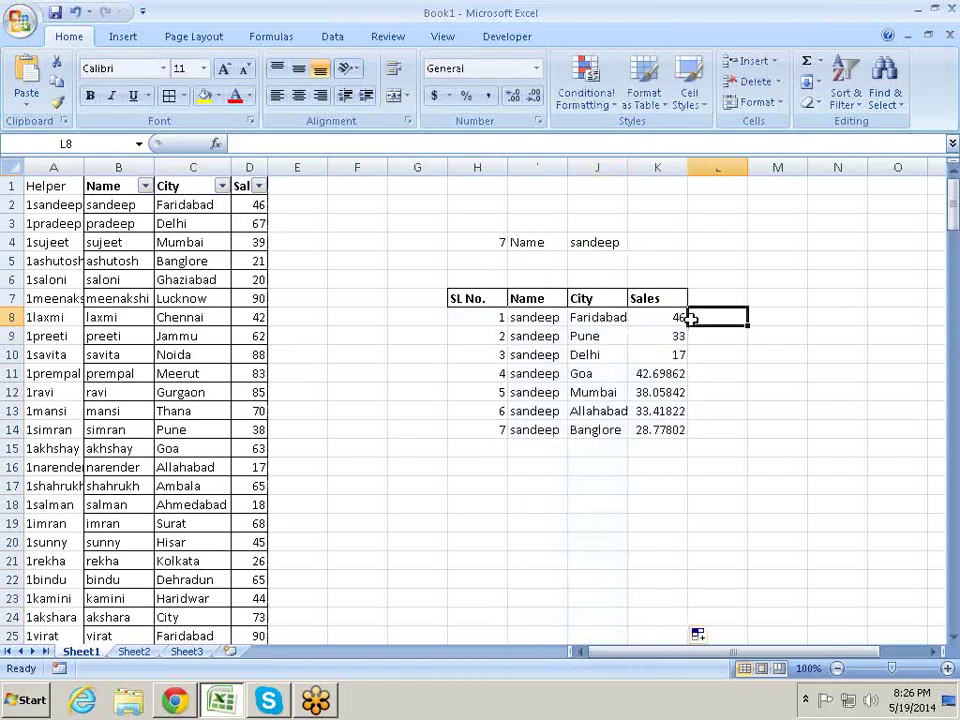
click(786, 390)
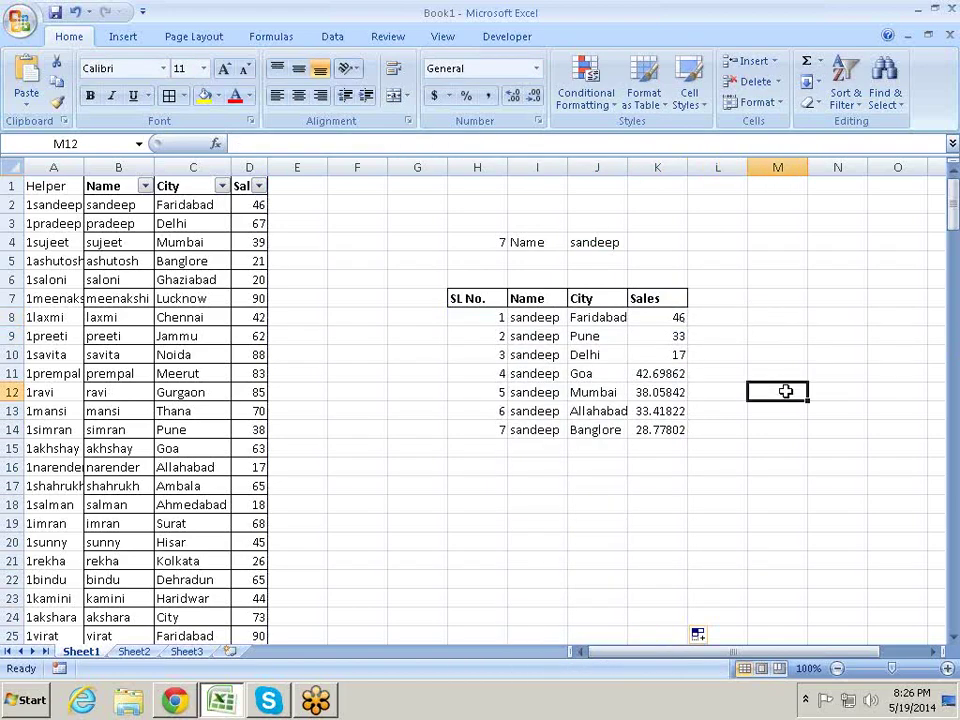
click(674, 374)
click(662, 354)
click(724, 298)
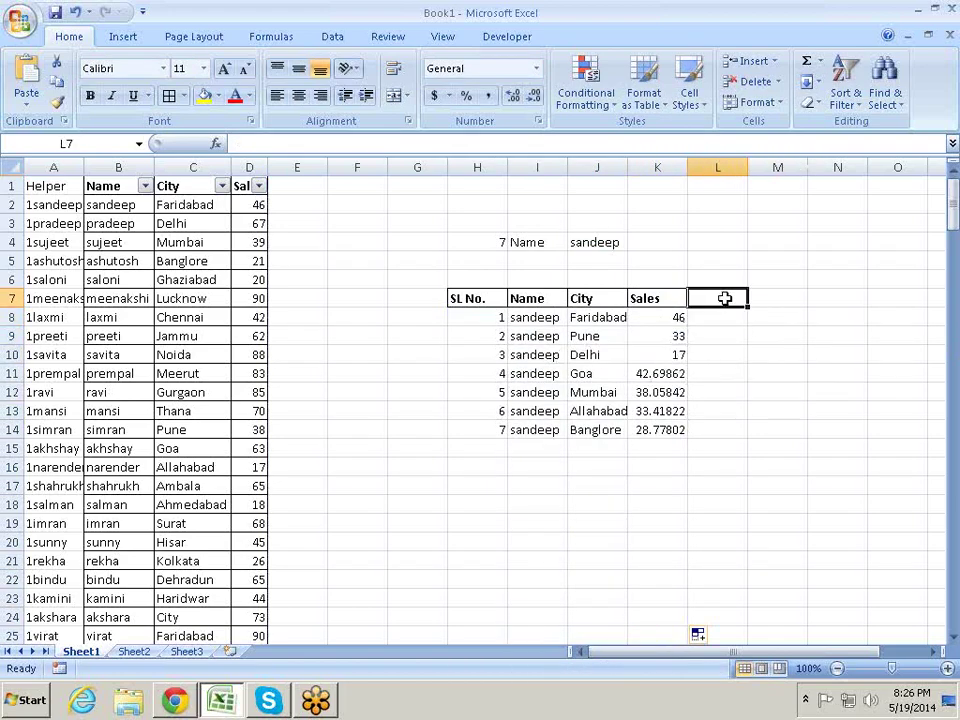
click(618, 244)
Enter Mansi, then saloni, as the J4 lookup name, listing six saloni records.
text(M)
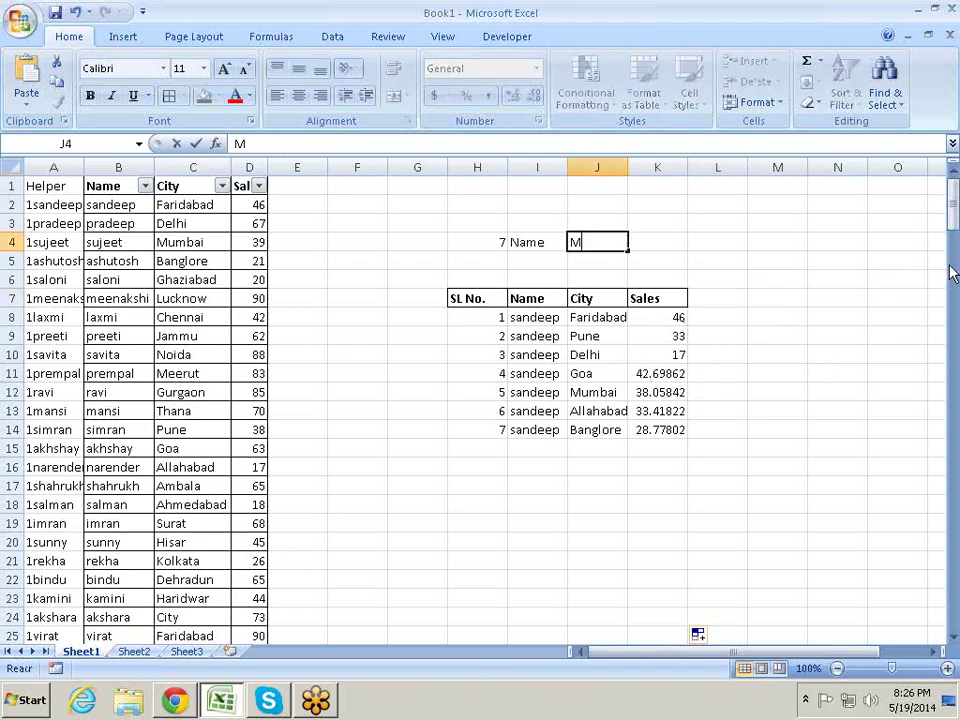
text(ansi)
key(Return)
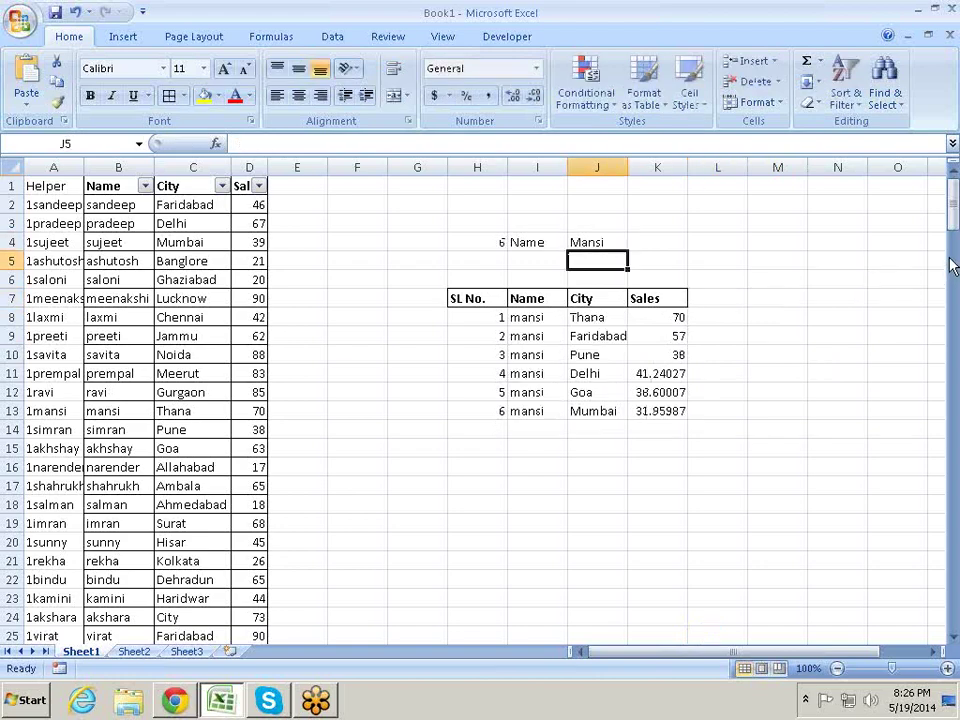
key(Up)
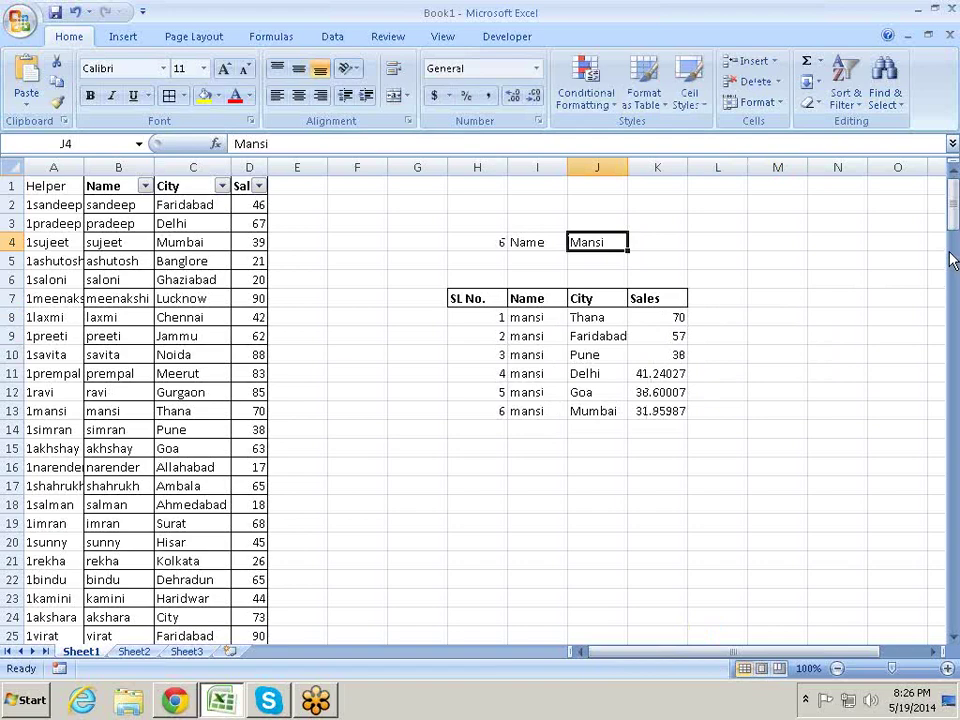
text(saloni)
key(Return)
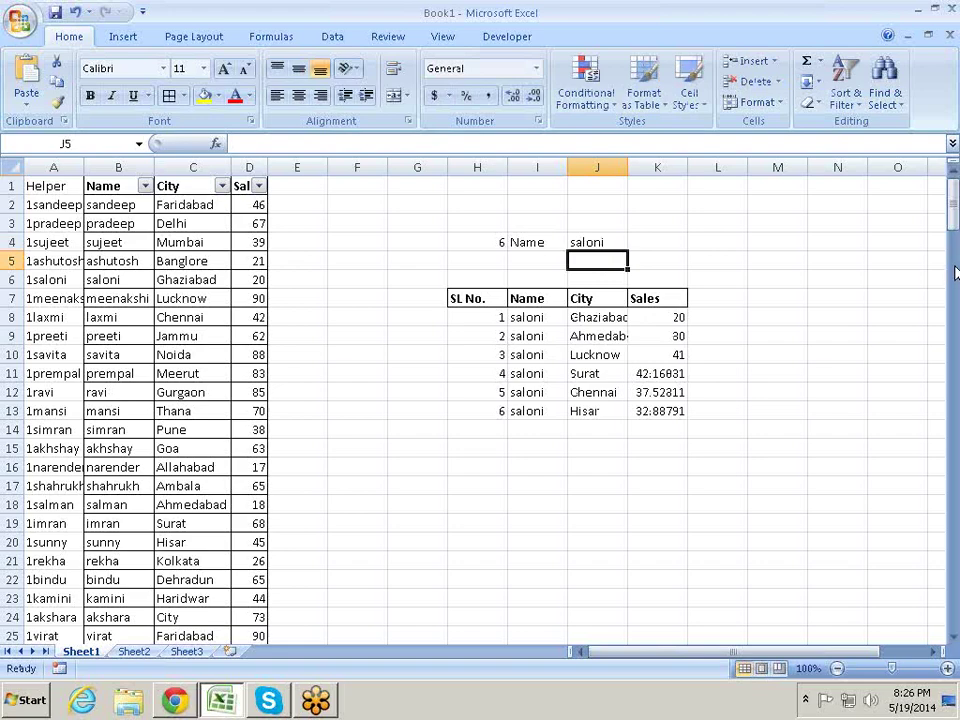
key(Left)
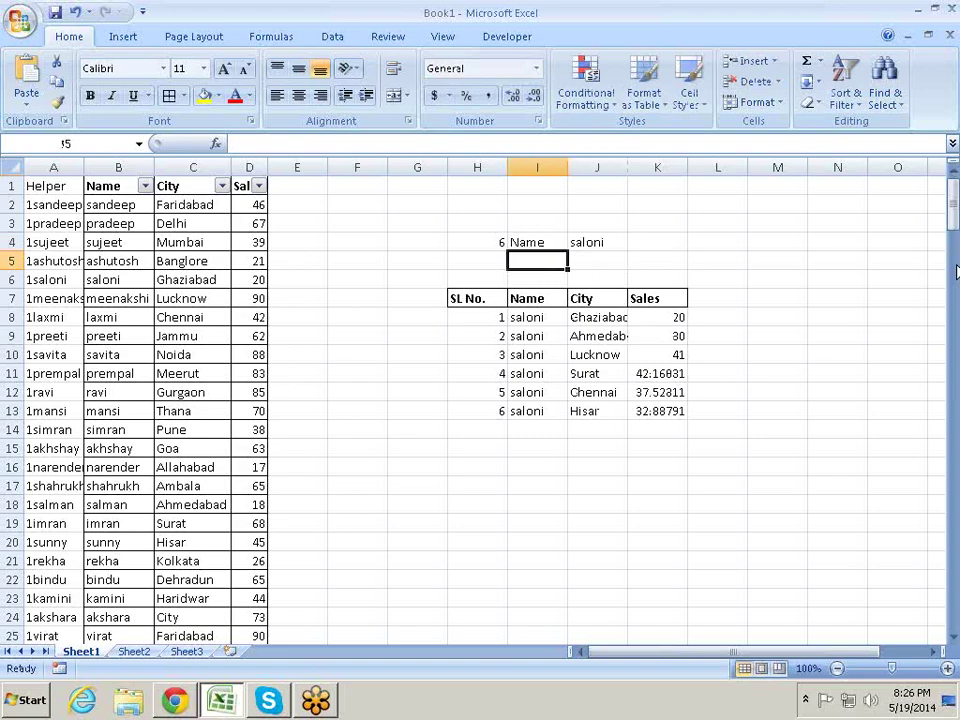
key(Left)
key(Left)
key(Left)
key(Right)
key(Up)
key(Up)
Copy all the names from column B into column F starting at F2.
key(Up)
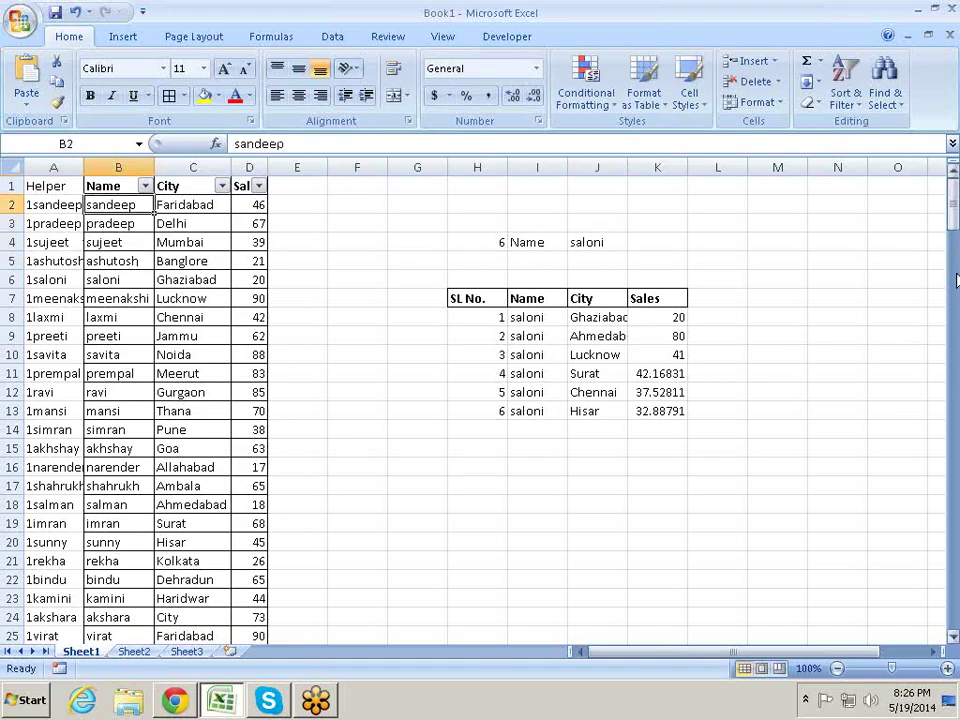
key(ctrl+shift+Down)
key(ctrl+c)
key(Right)
key(Up)
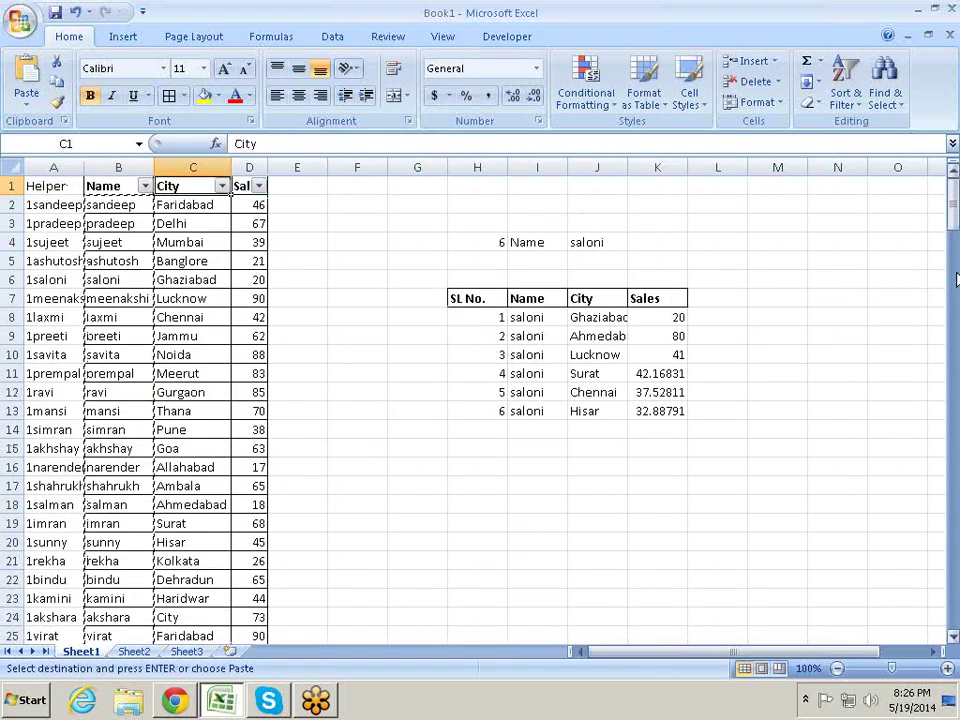
key(Right)
key(Right)
key(Right)
key(Down)
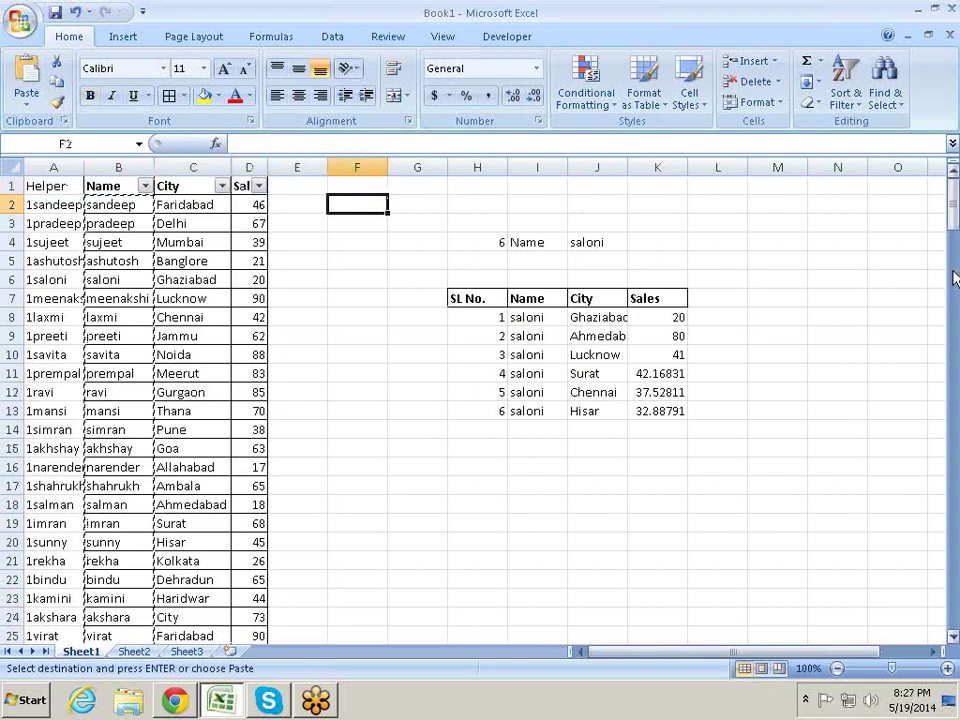
key(Return)
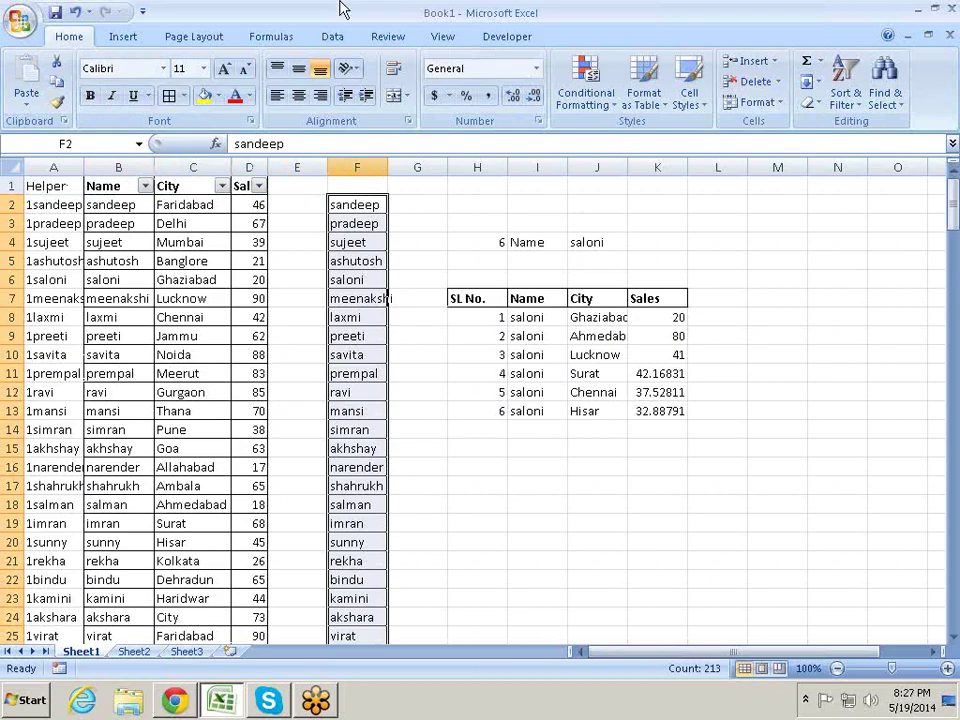
Remove the duplicate names from column F with Data > Remove Duplicates.
click(333, 37)
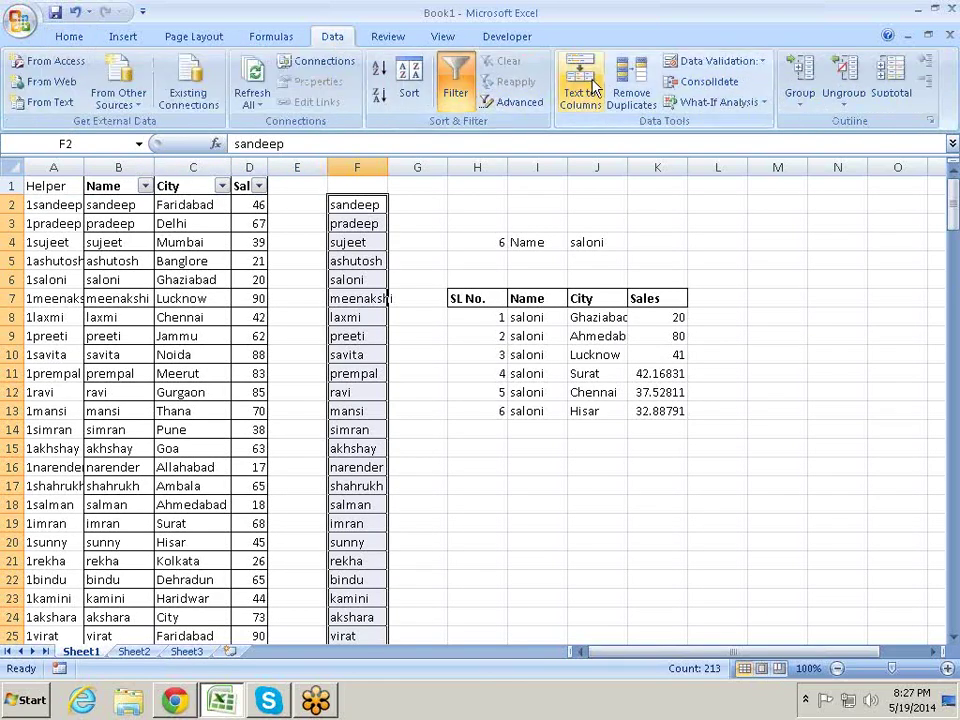
click(645, 92)
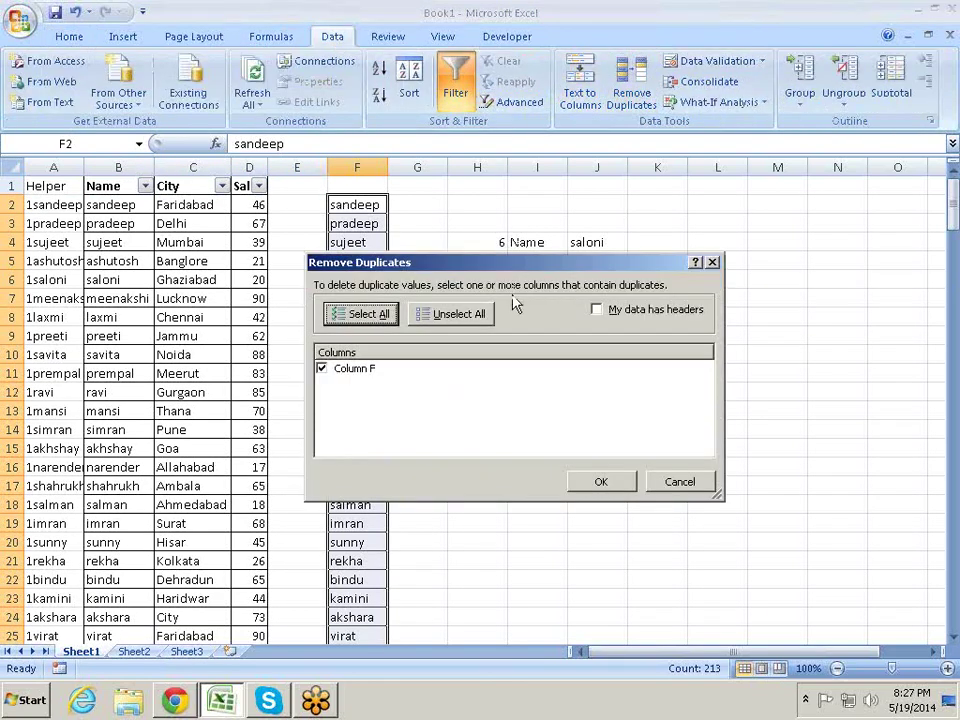
click(601, 482)
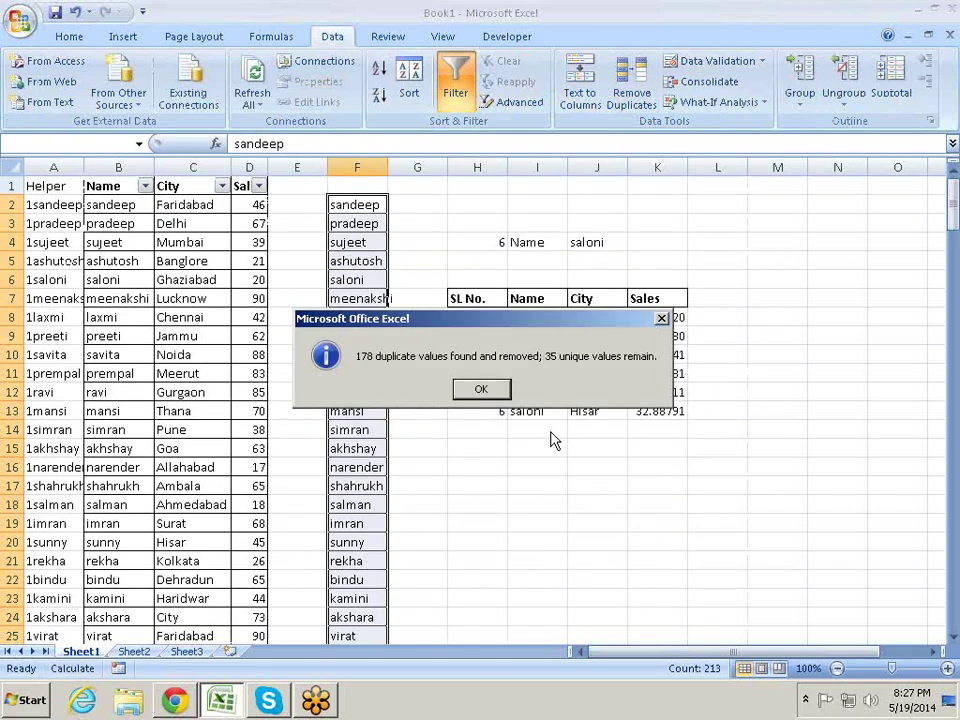
click(480, 392)
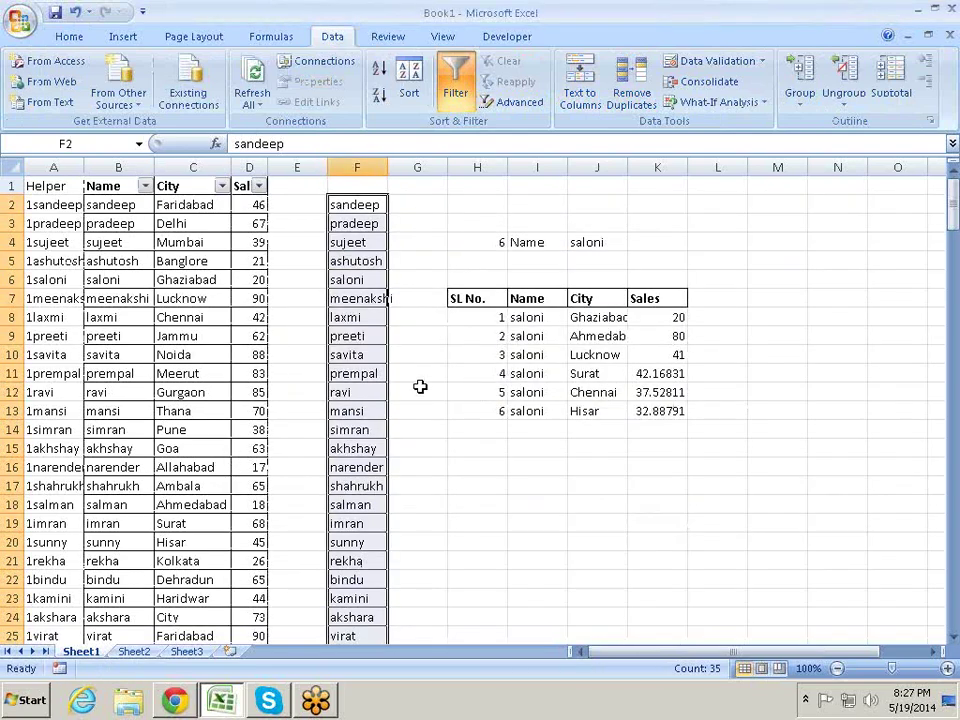
Move the unique name list from column F to column T starting at T1.
scroll(420, 386, down, 3)
scroll(420, 386, down, 3)
scroll(420, 380, up, 4)
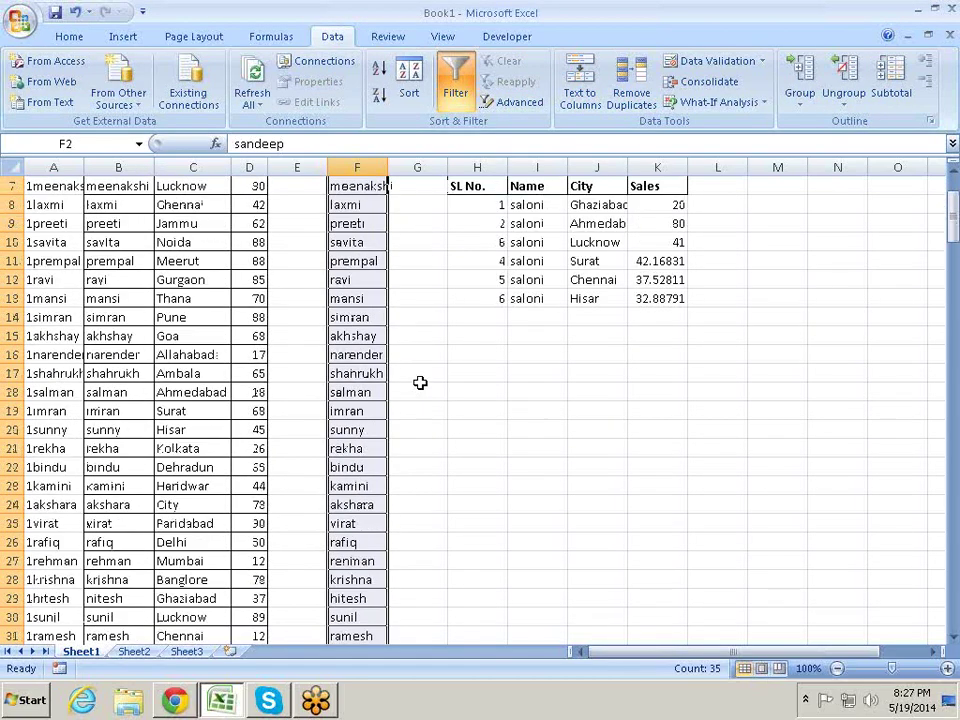
scroll(420, 380, down, 4)
mouse_move(369, 501)
mouse_down()
mouse_move(358, 120)
mouse_move(360, 205)
mouse_up()
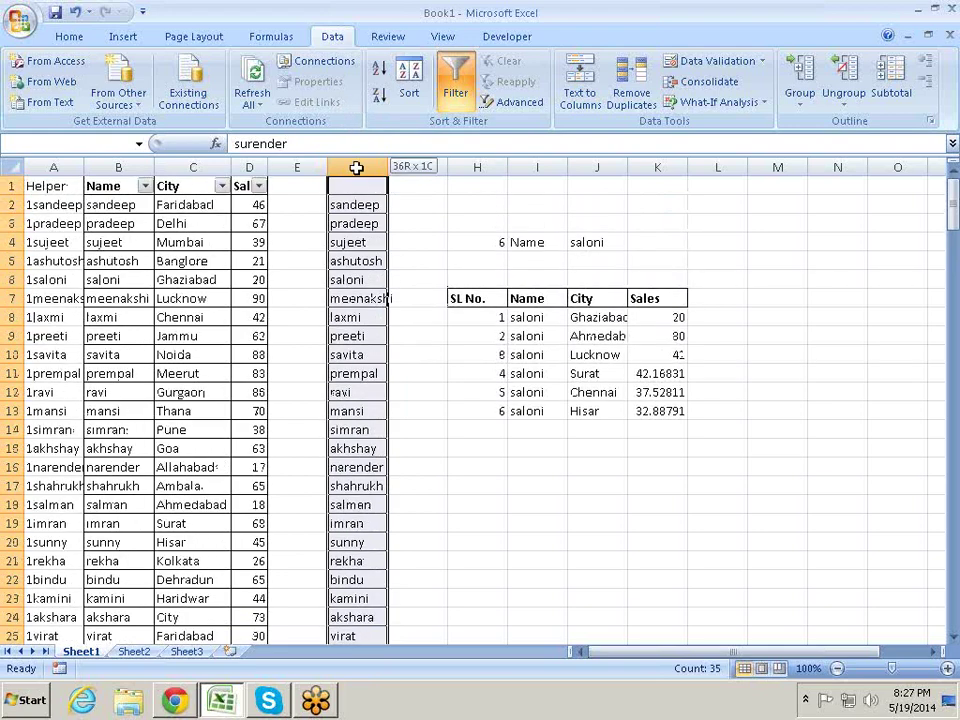
key(ctrl+c)
key(Right)
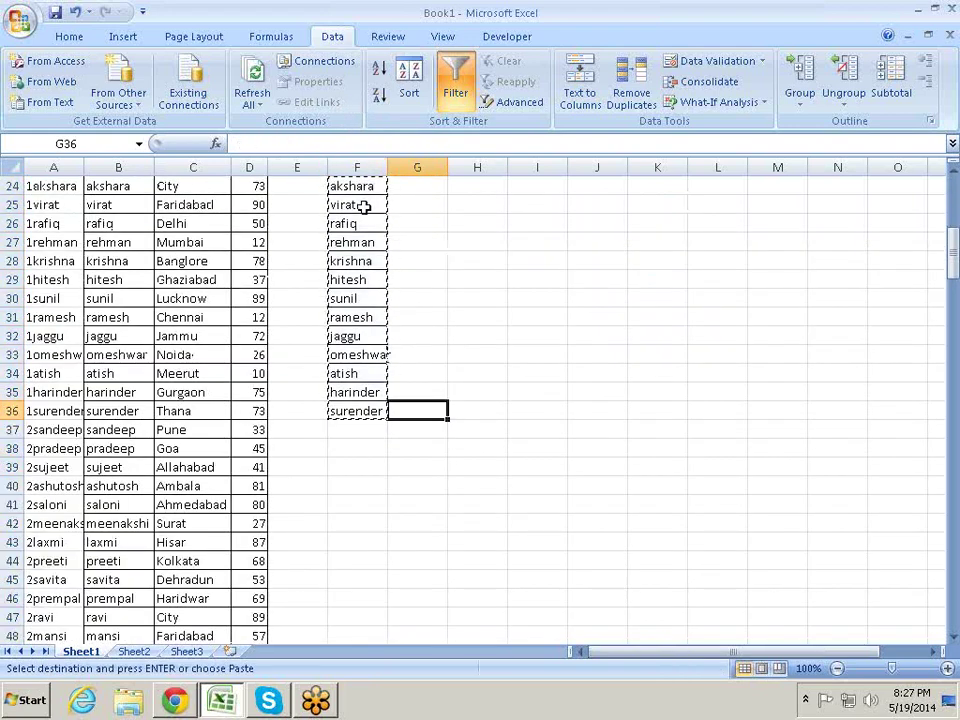
key(Right)
key(Right)
key(Right)
key(Right)
key(Right)
key(Right)
key(Up)
key(Up)
key(Up)
key(Up)
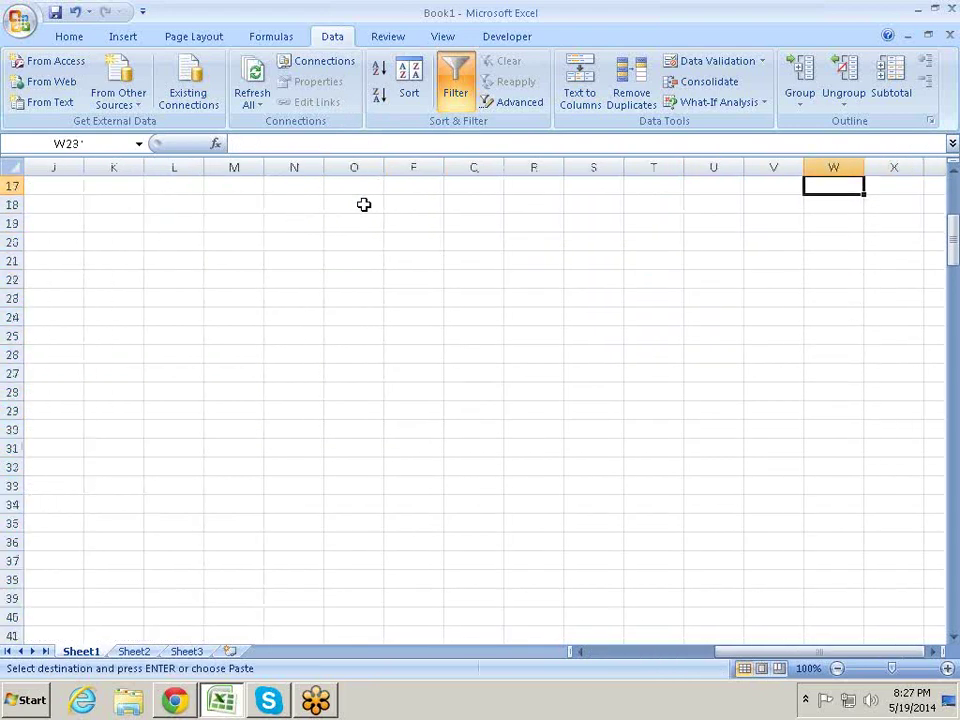
key(Up)
key(Up)
key(Up)
key(Left)
key(Left)
key(Left)
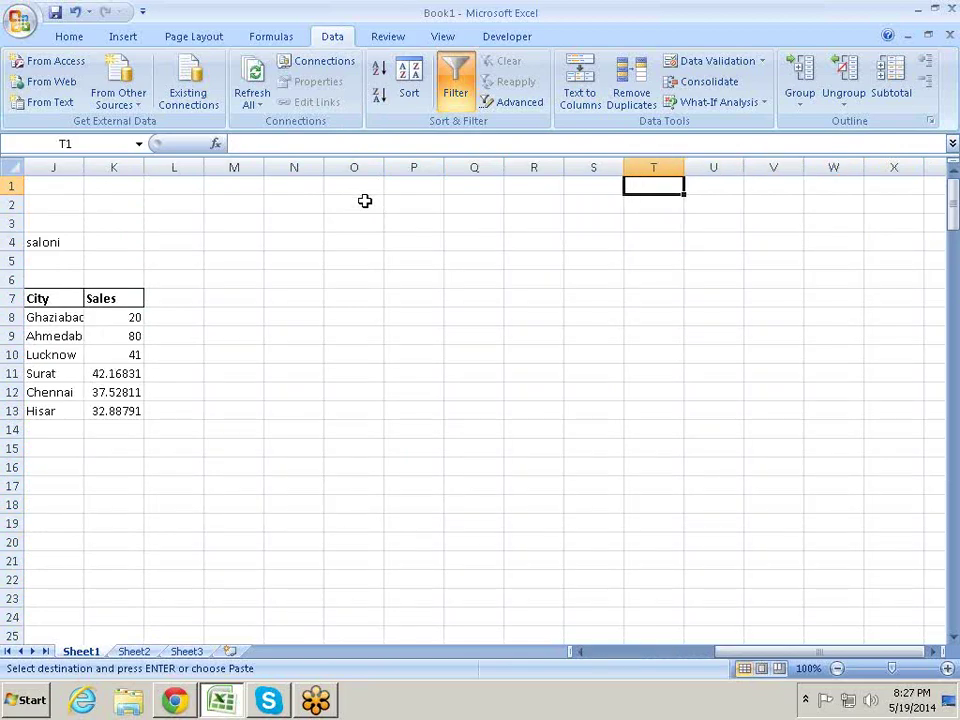
key(Return)
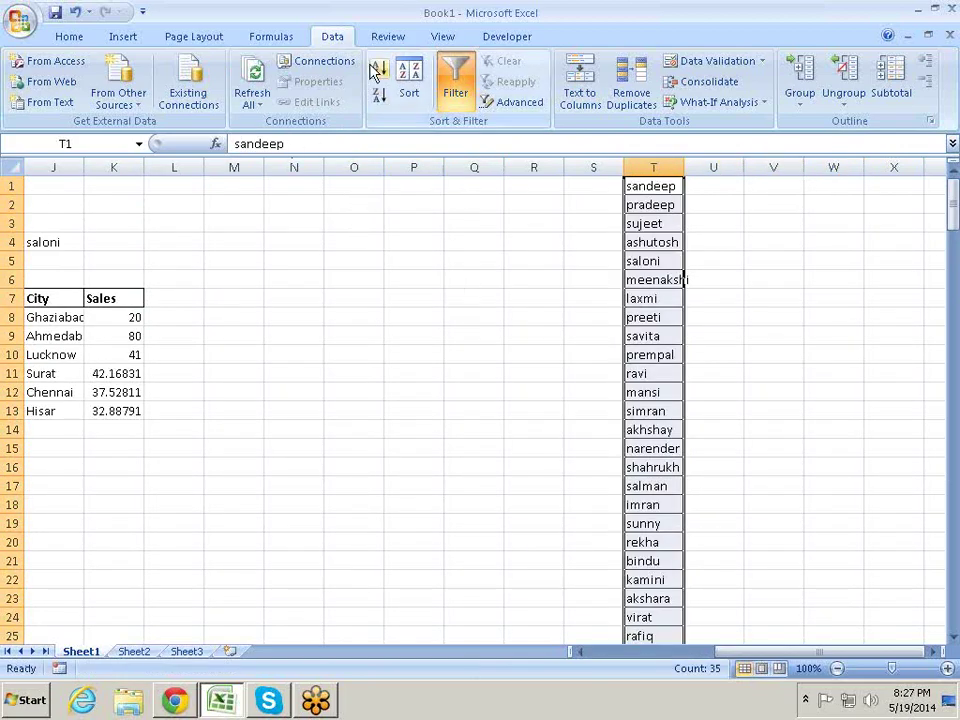
Clear the lookup name from cell J4.
click(64, 244)
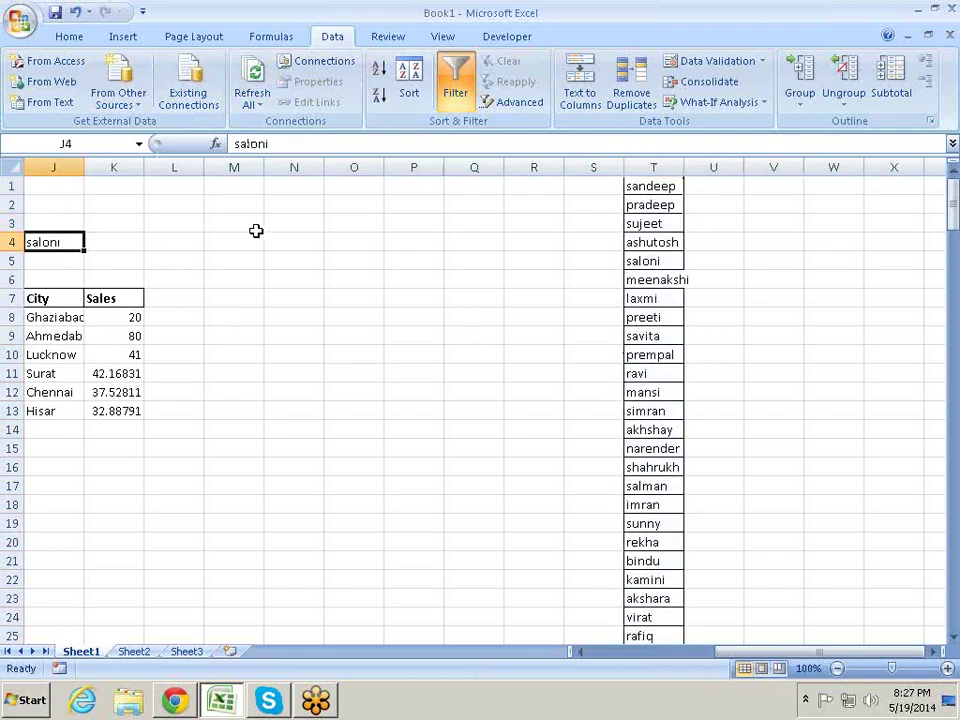
key(Left)
key(Left)
key(Right)
key(Right)
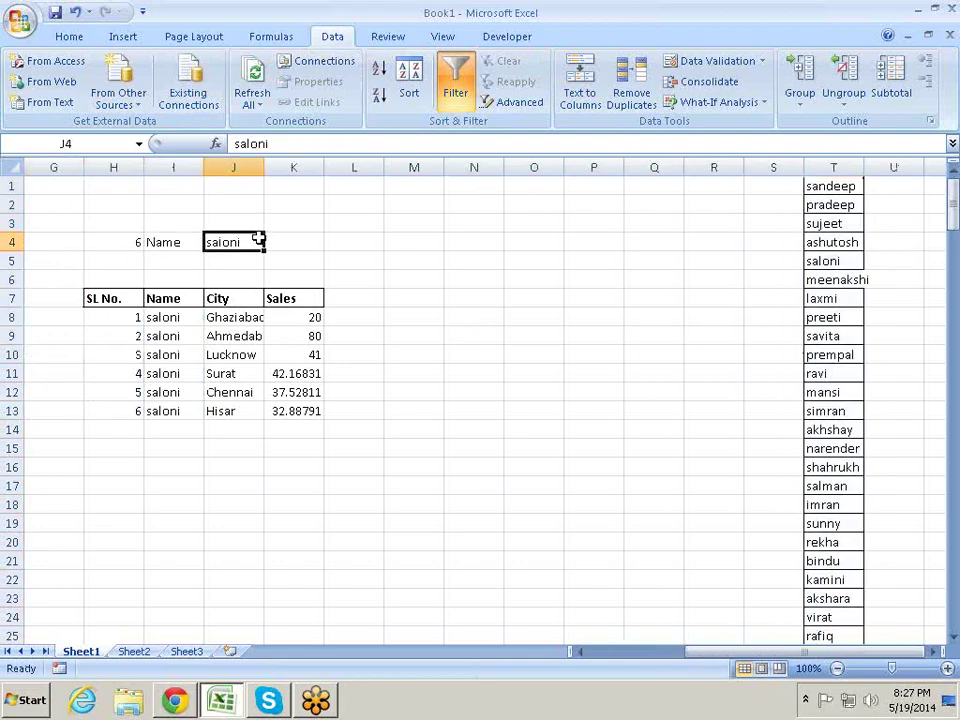
key(Delete)
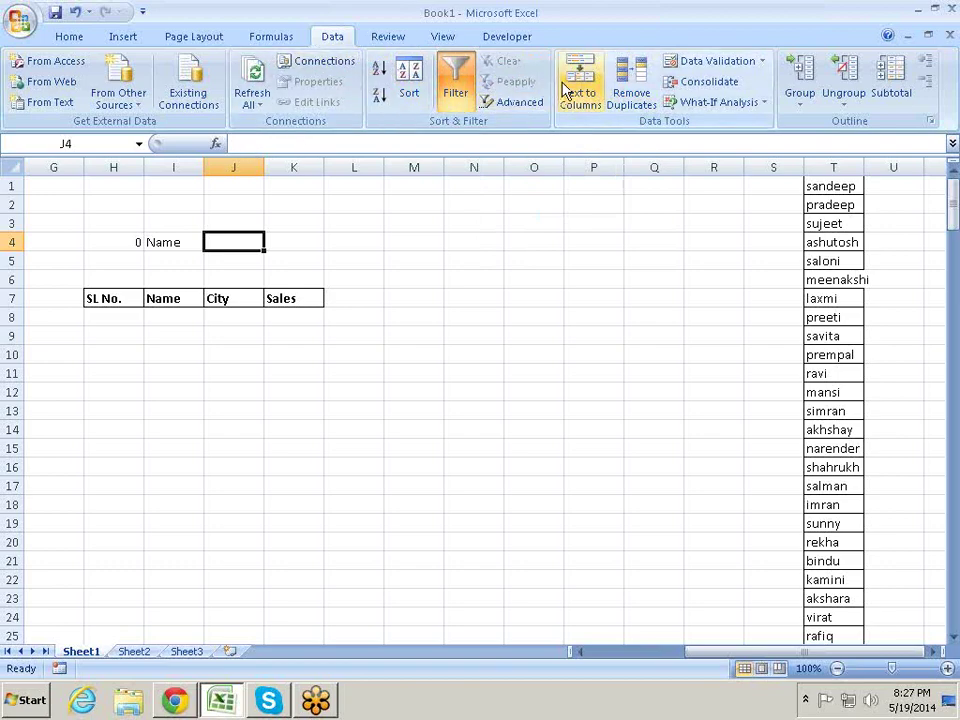
Give J4 List data validation with source =$T$1:$T$35 as a name drop-down.
click(700, 62)
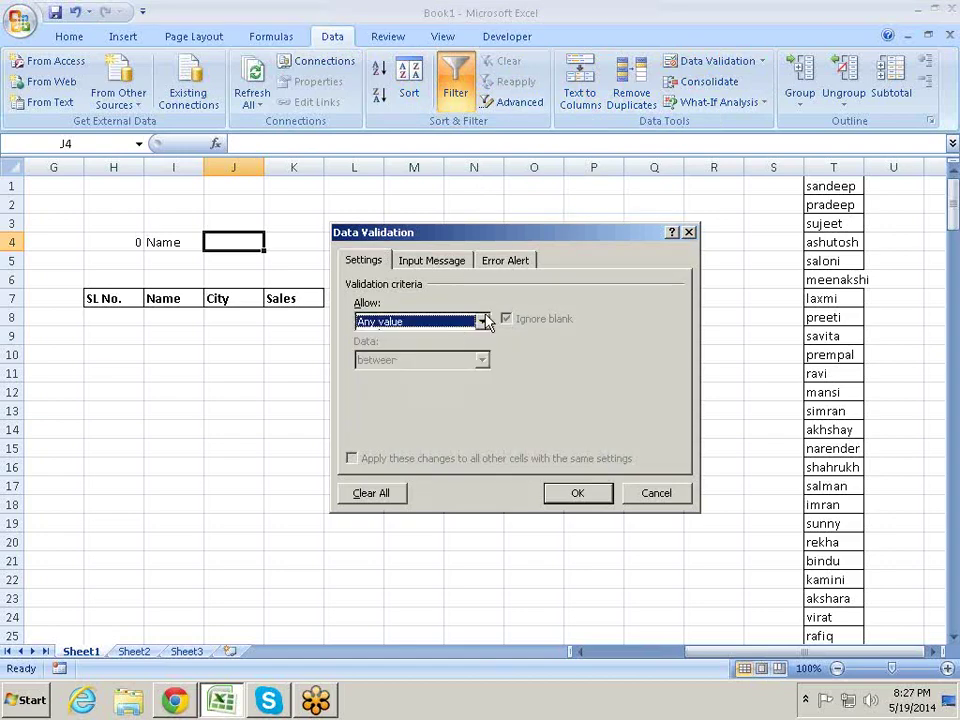
click(470, 325)
click(451, 375)
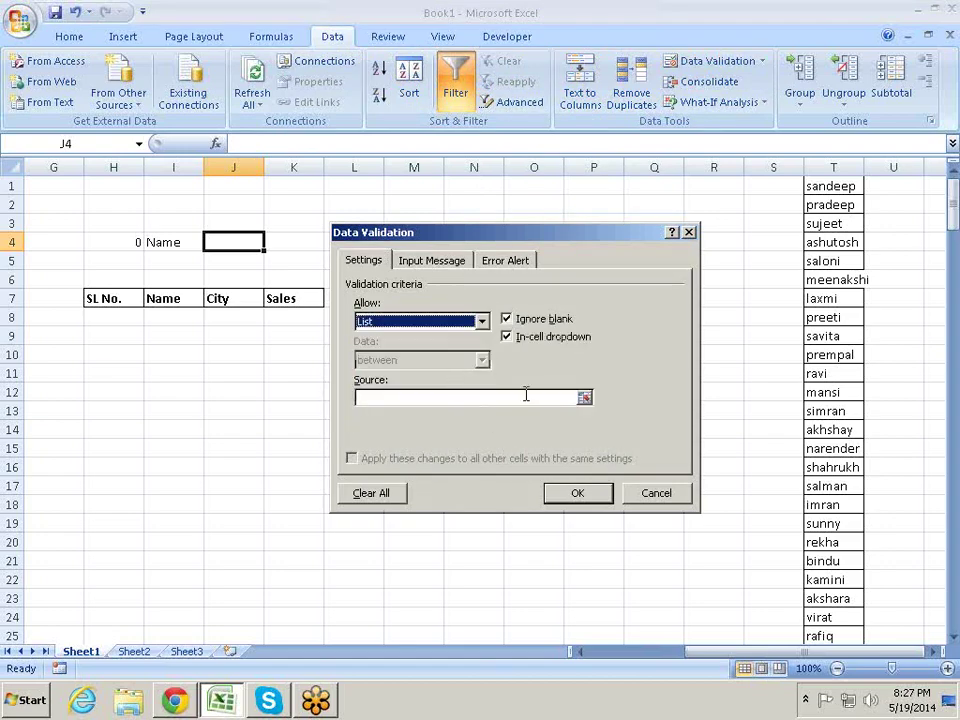
click(570, 398)
click(586, 399)
click(840, 186)
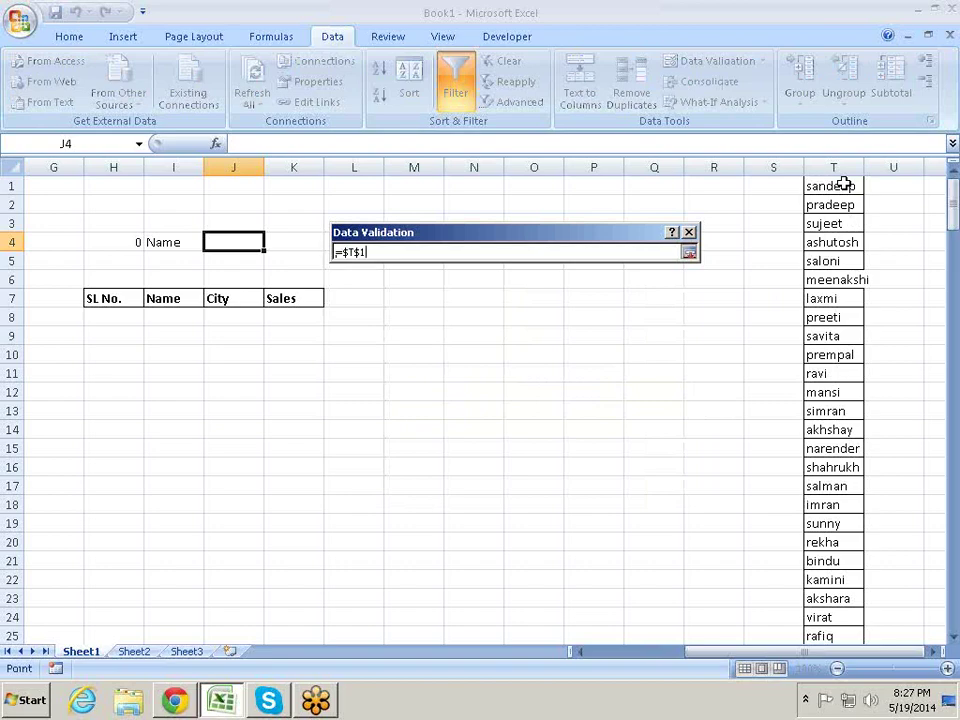
key(ctrl+shift+Down)
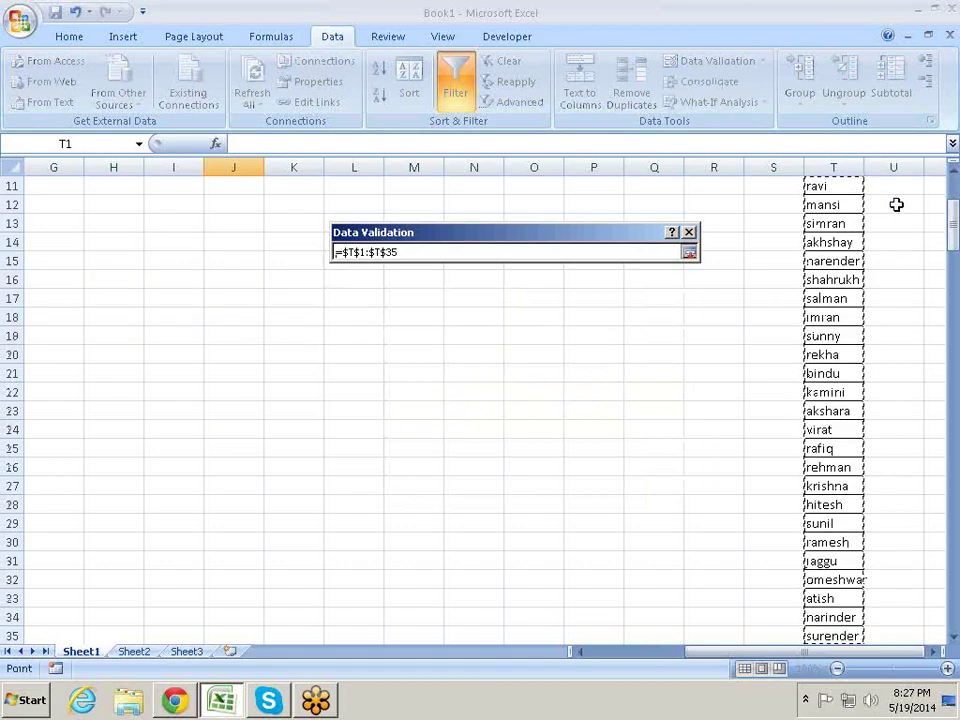
key(Return)
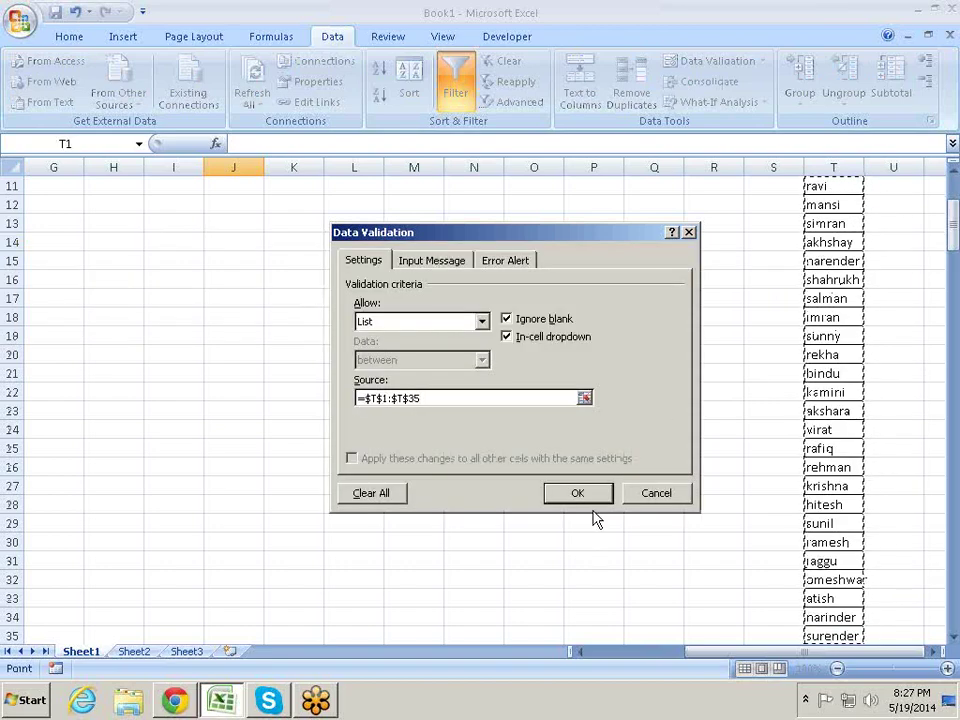
click(587, 492)
click(494, 388)
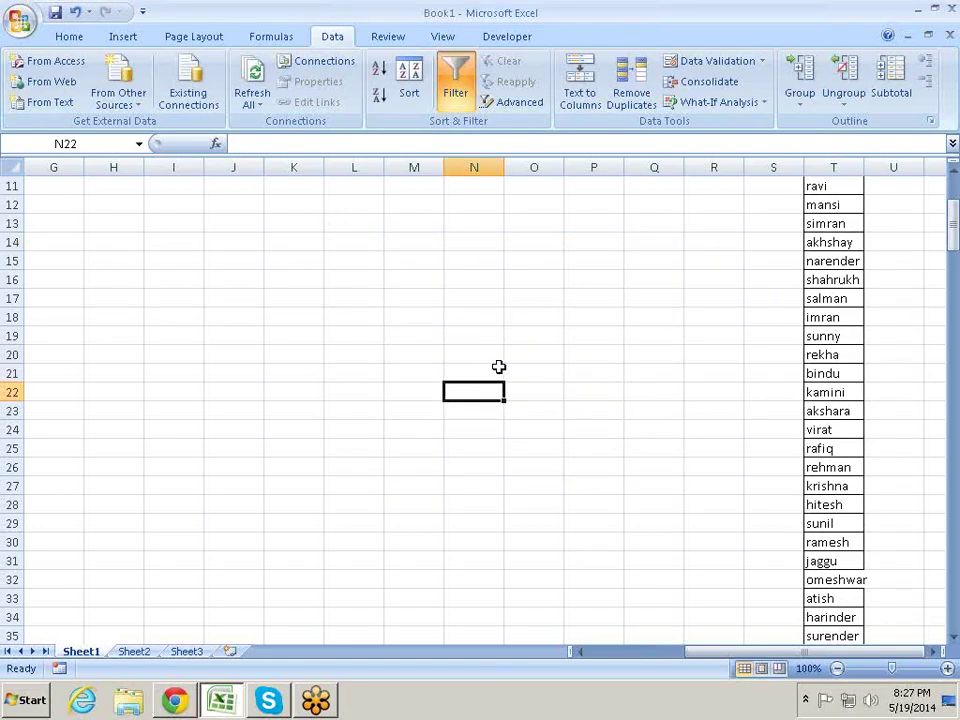
key(ctrl+Left)
key(ctrl+Left)
key(ctrl+Left)
key(Up)
key(Up)
key(Up)
key(Up)
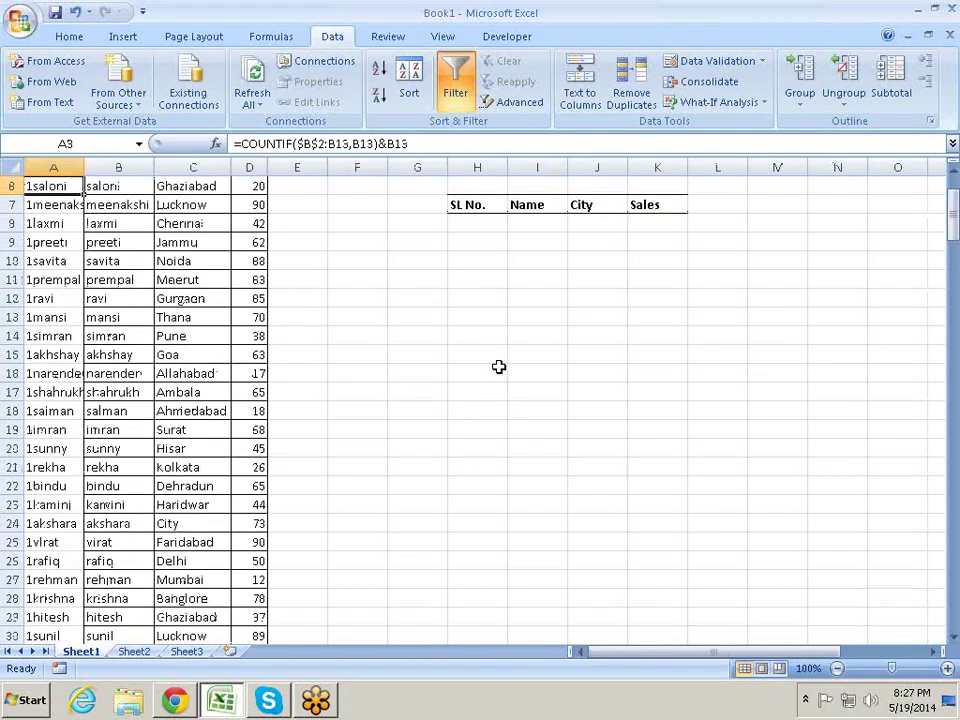
key(Up)
key(Up)
Try sujeet, laxmi, mansi, imran, virat and harinder from the J4 drop-down.
click(592, 247)
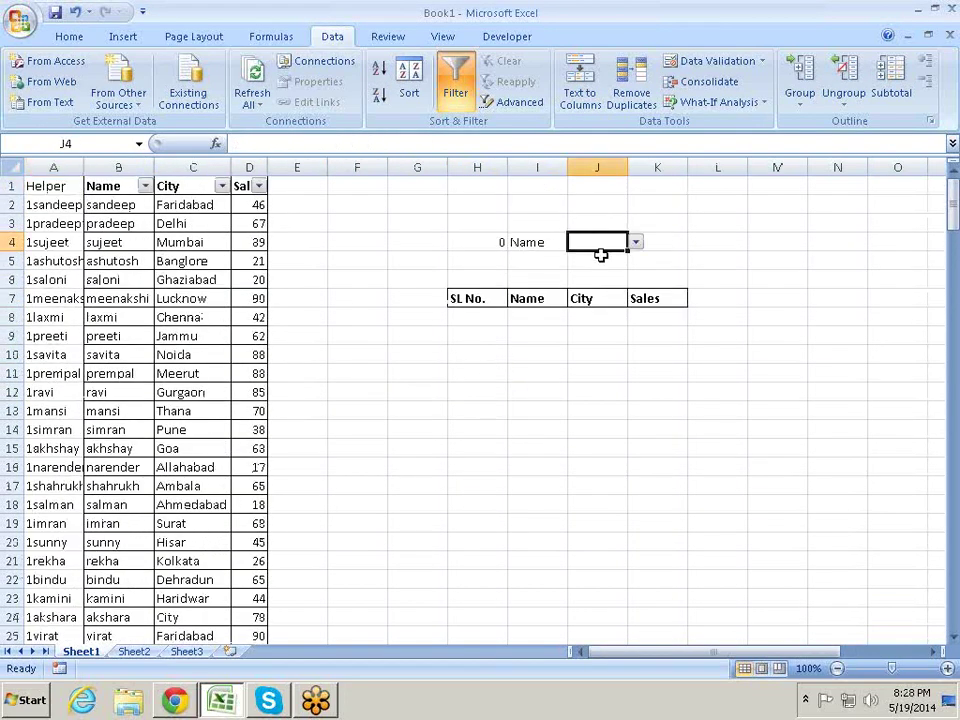
click(637, 244)
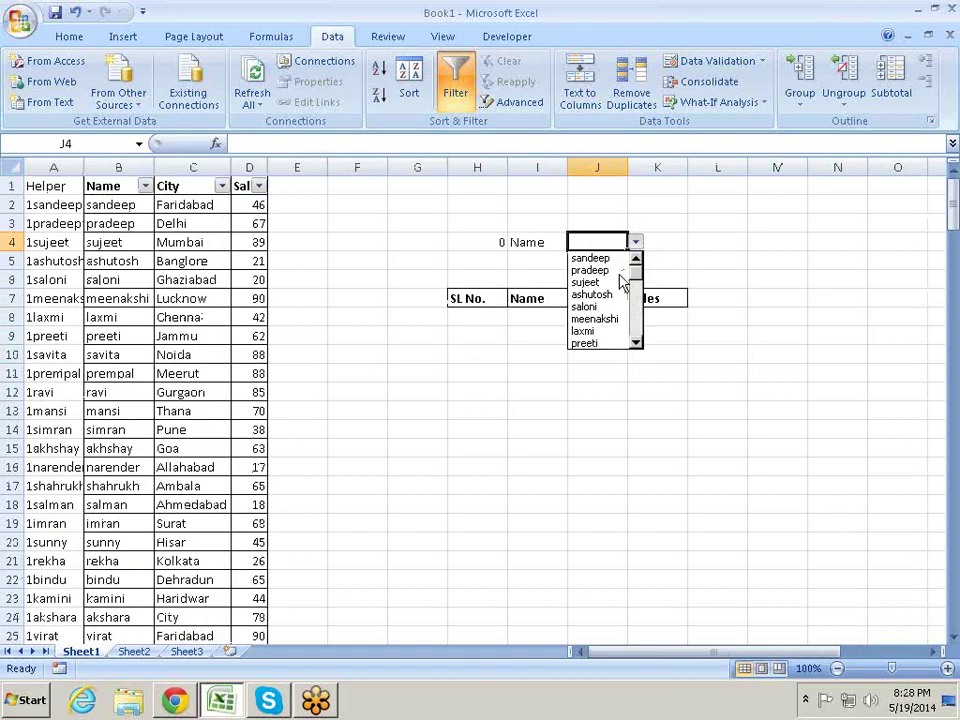
click(622, 280)
click(636, 245)
click(598, 306)
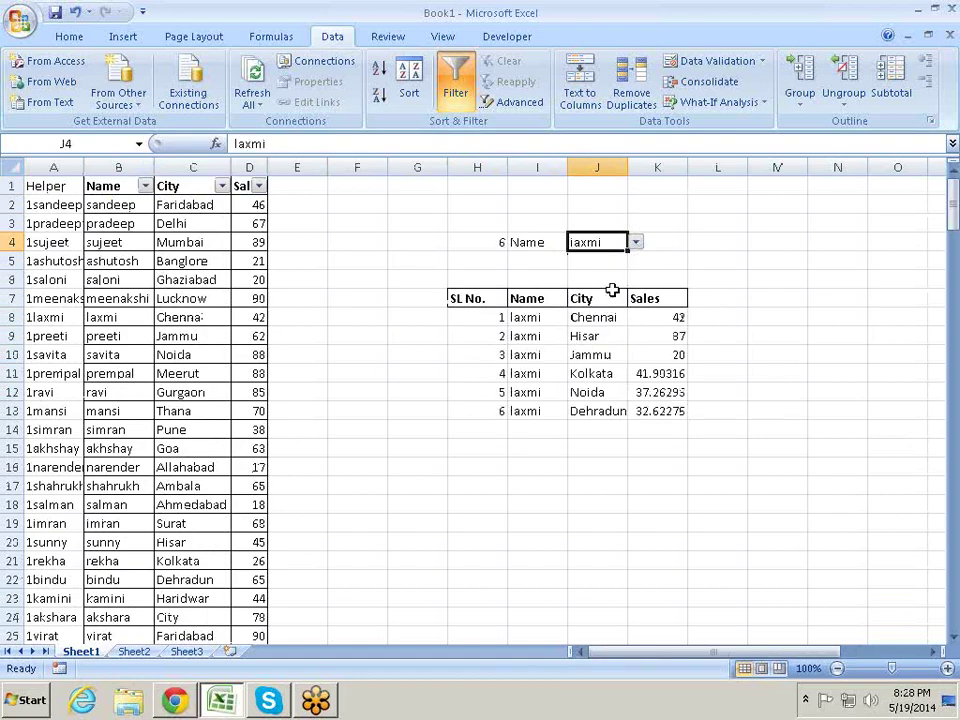
click(637, 244)
click(585, 318)
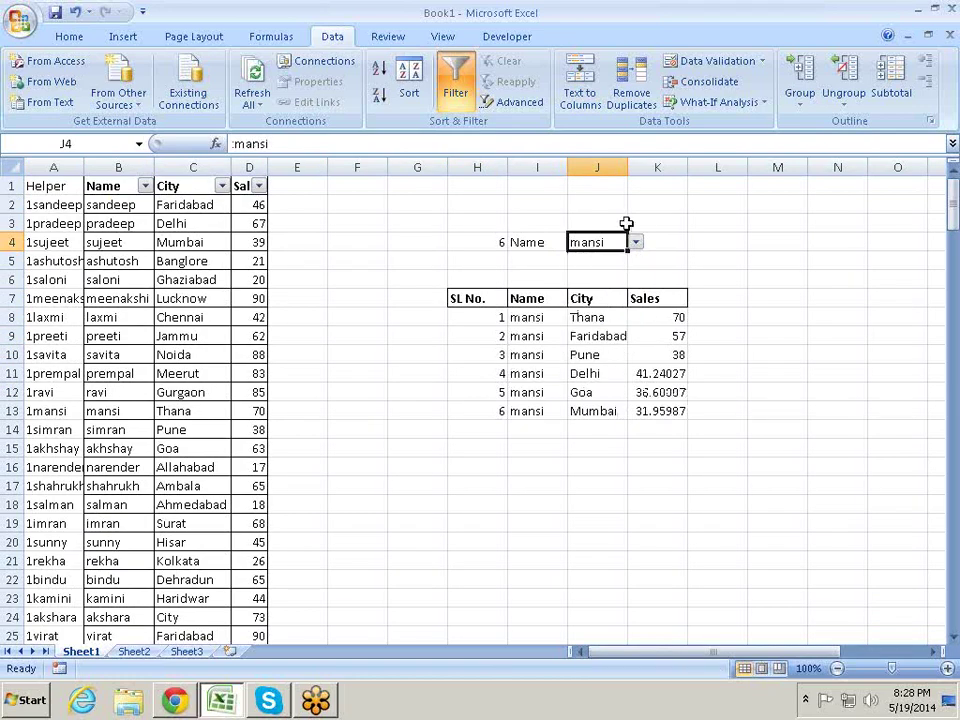
click(636, 244)
click(588, 331)
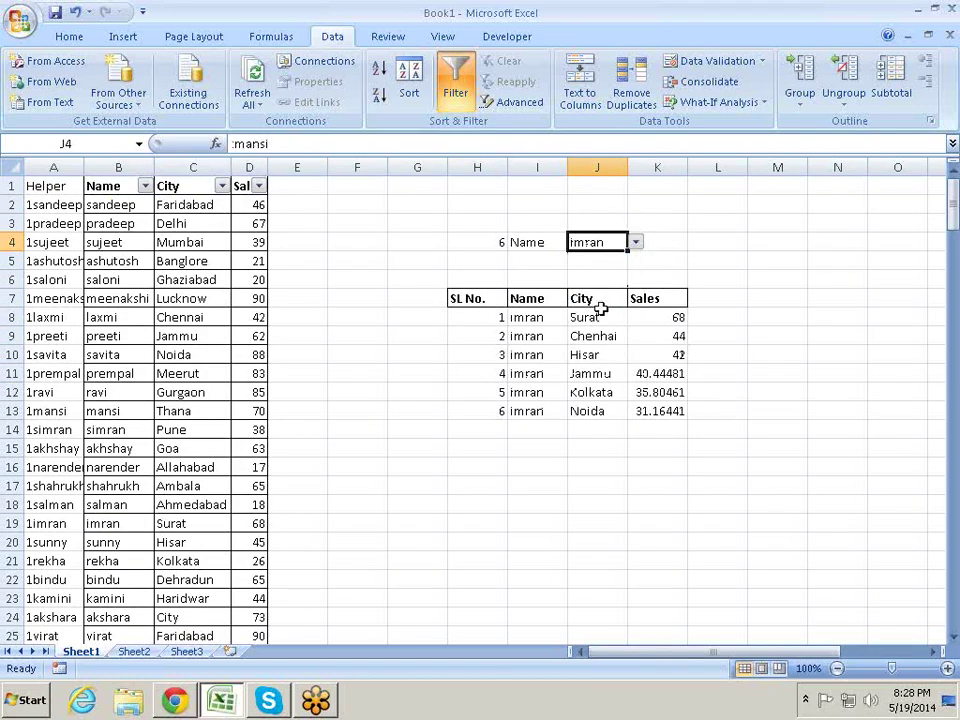
click(636, 245)
click(608, 331)
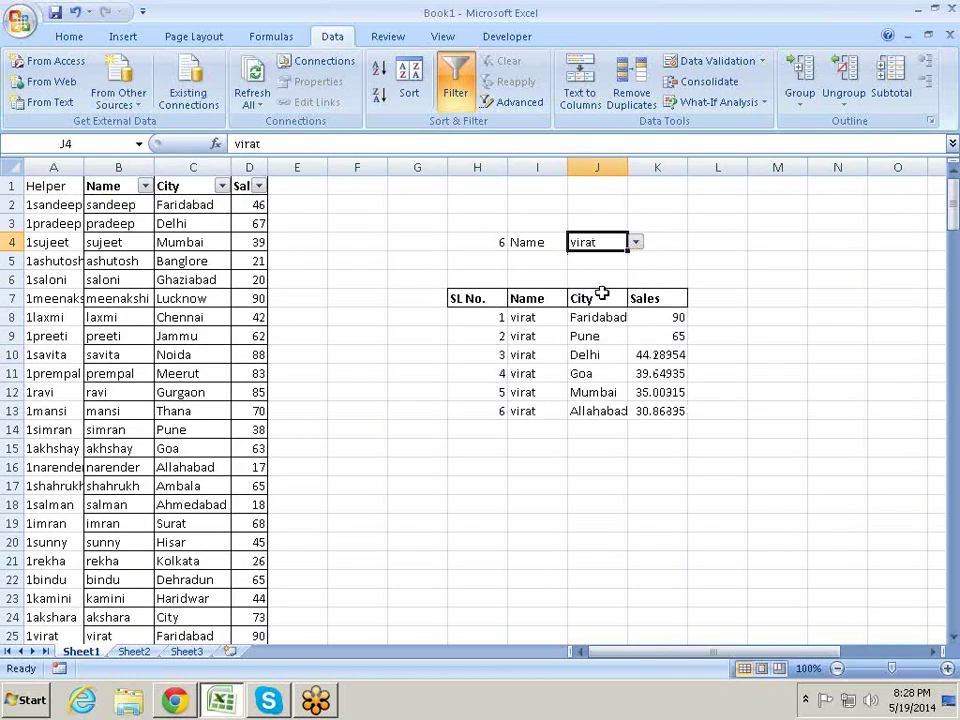
click(635, 244)
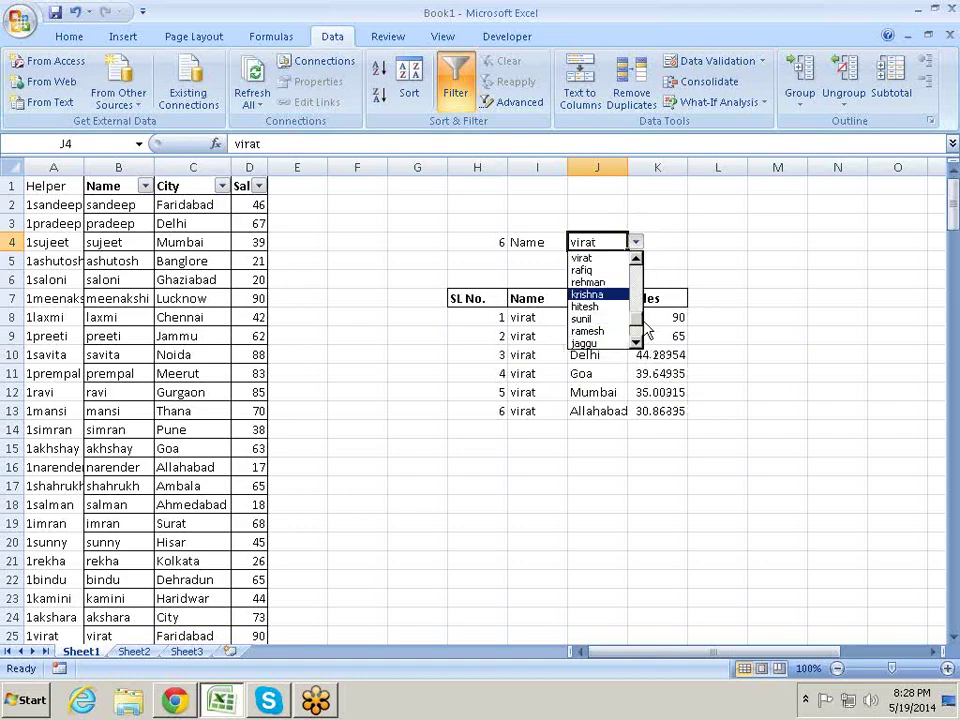
drag(640, 325, 636, 336)
click(600, 329)
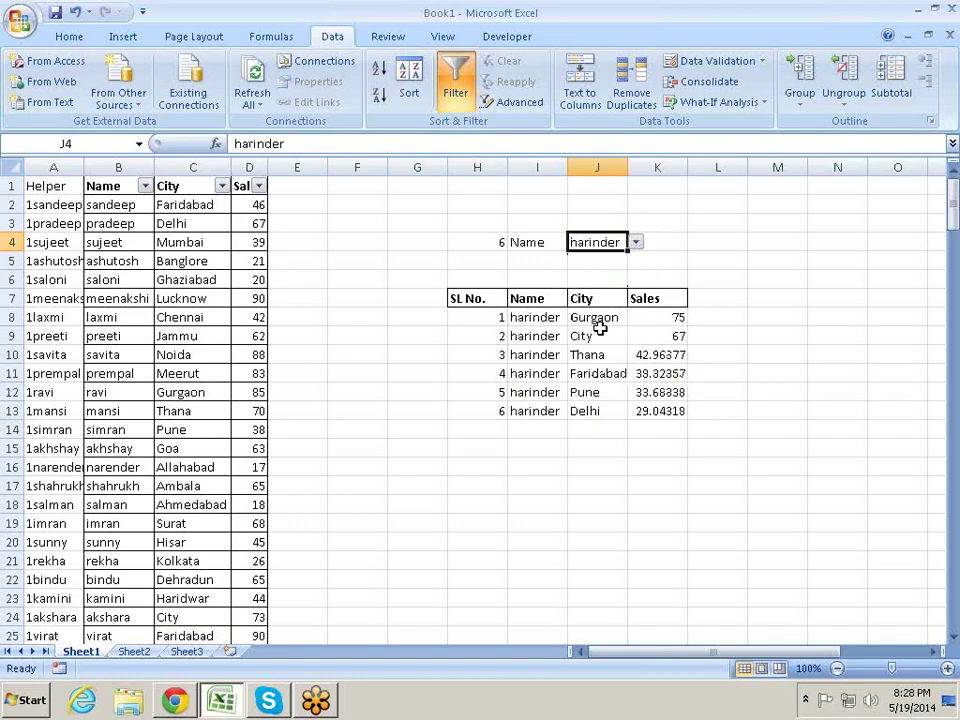
Hide the Helper column A.
click(440, 279)
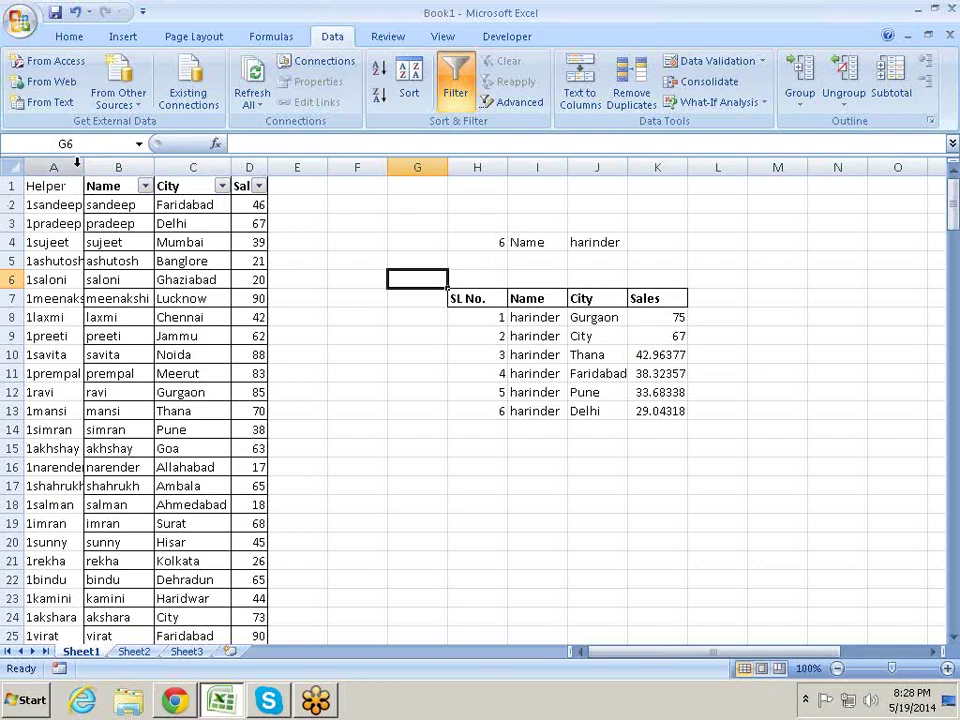
right_click(77, 162)
click(150, 367)
click(363, 306)
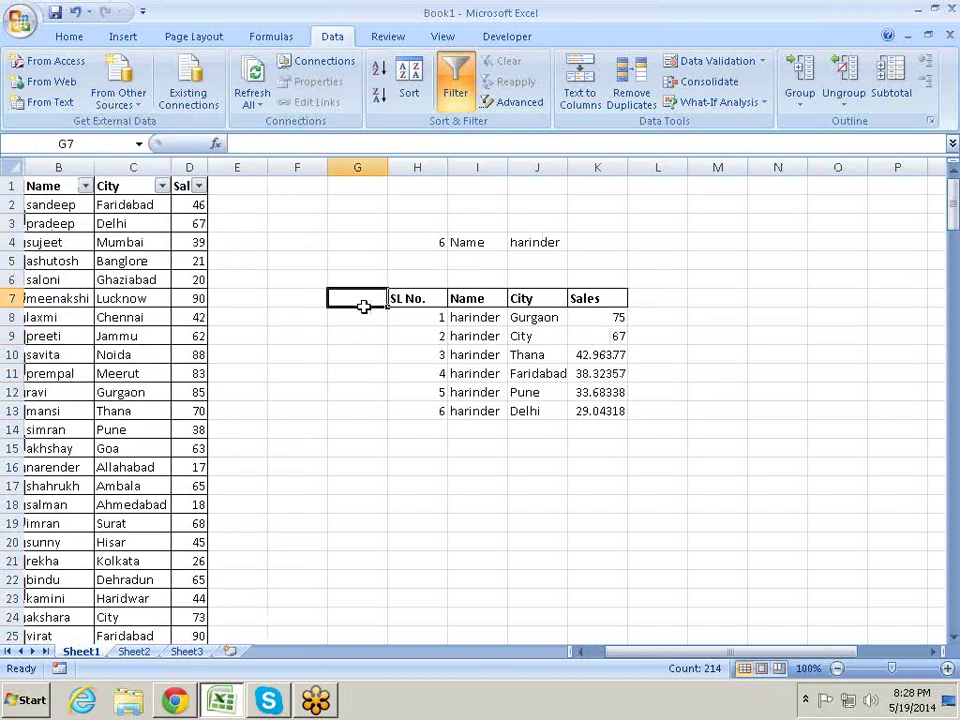
Try ramesh, atish, omeshwar, atish and harinder in the J4 drop-down.
click(535, 242)
click(577, 243)
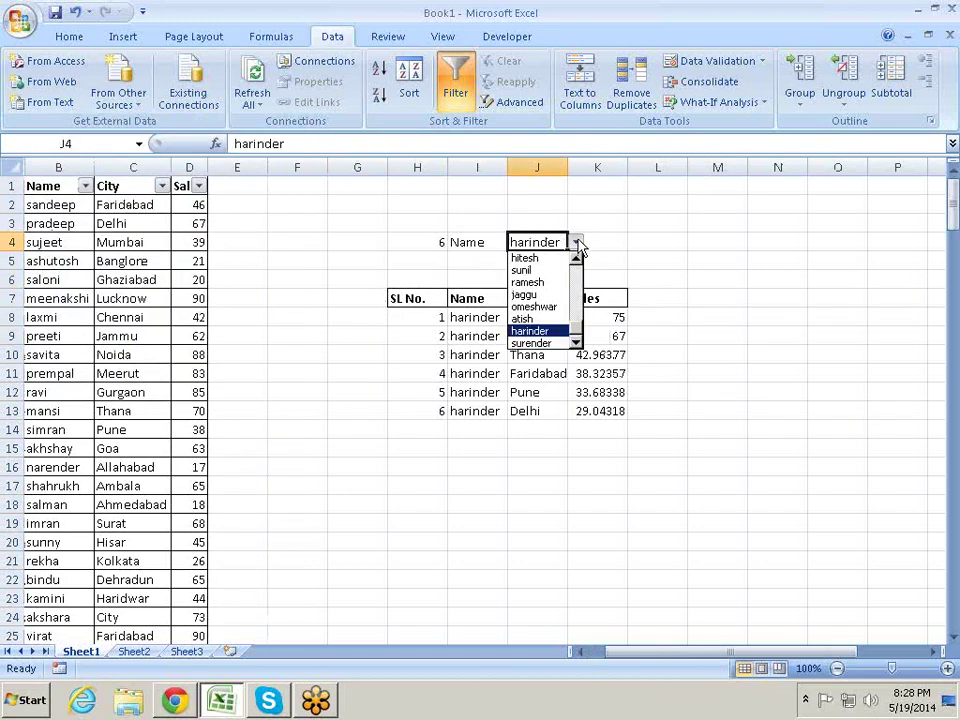
click(558, 282)
click(577, 243)
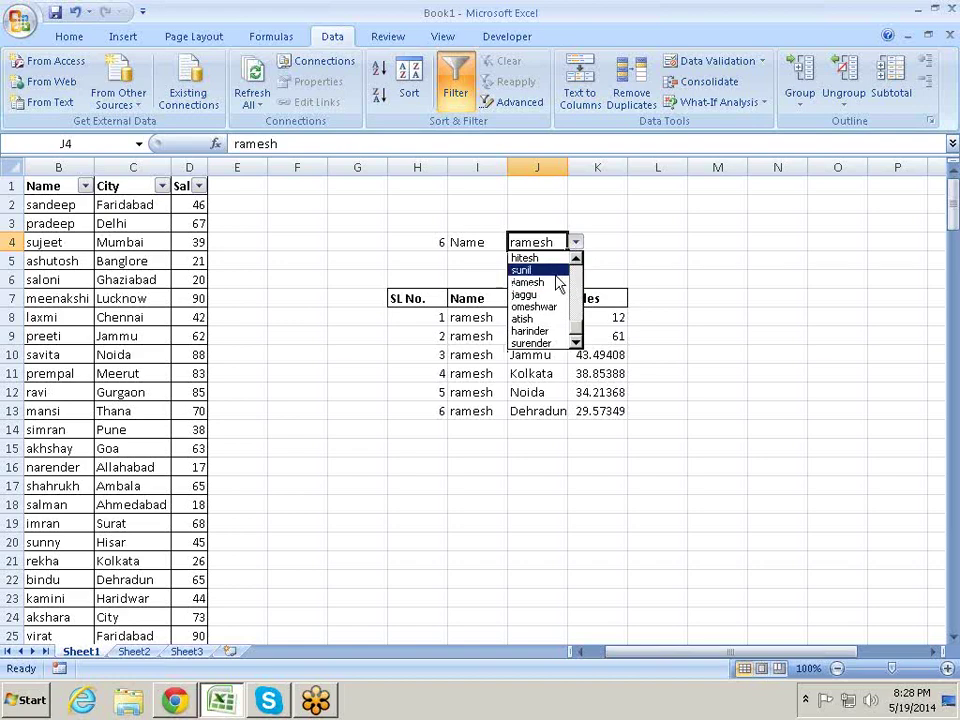
click(523, 318)
click(577, 243)
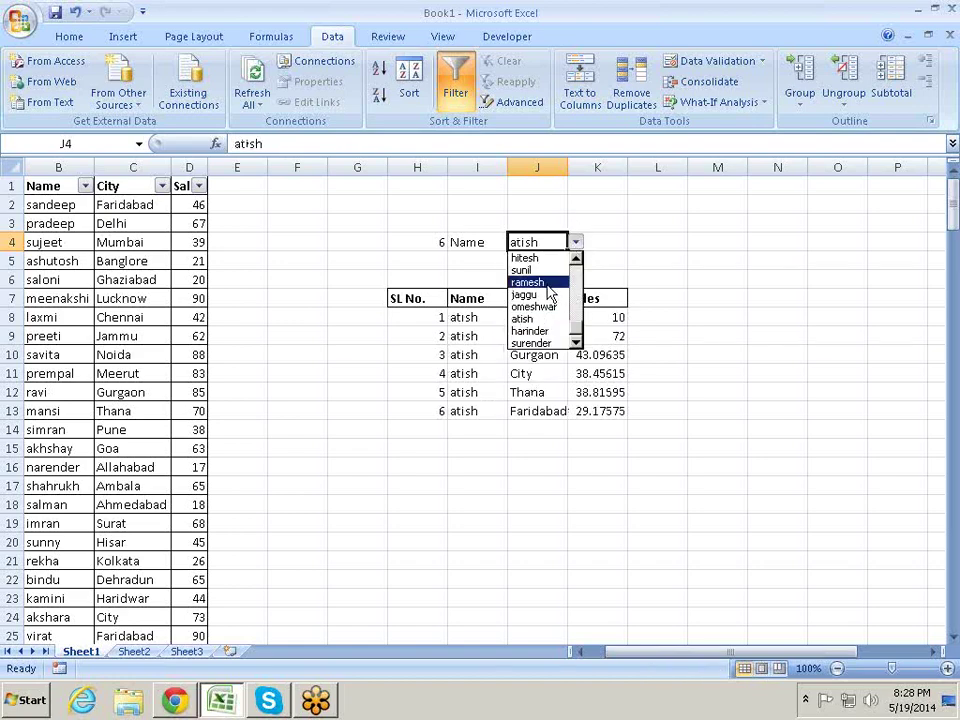
click(545, 307)
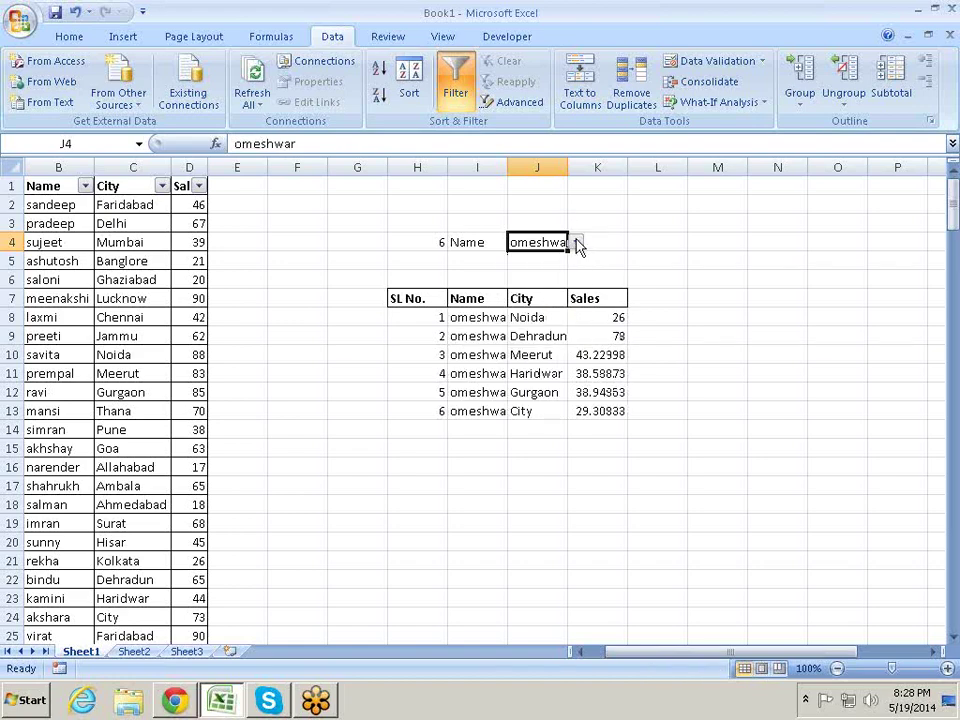
click(577, 243)
click(540, 317)
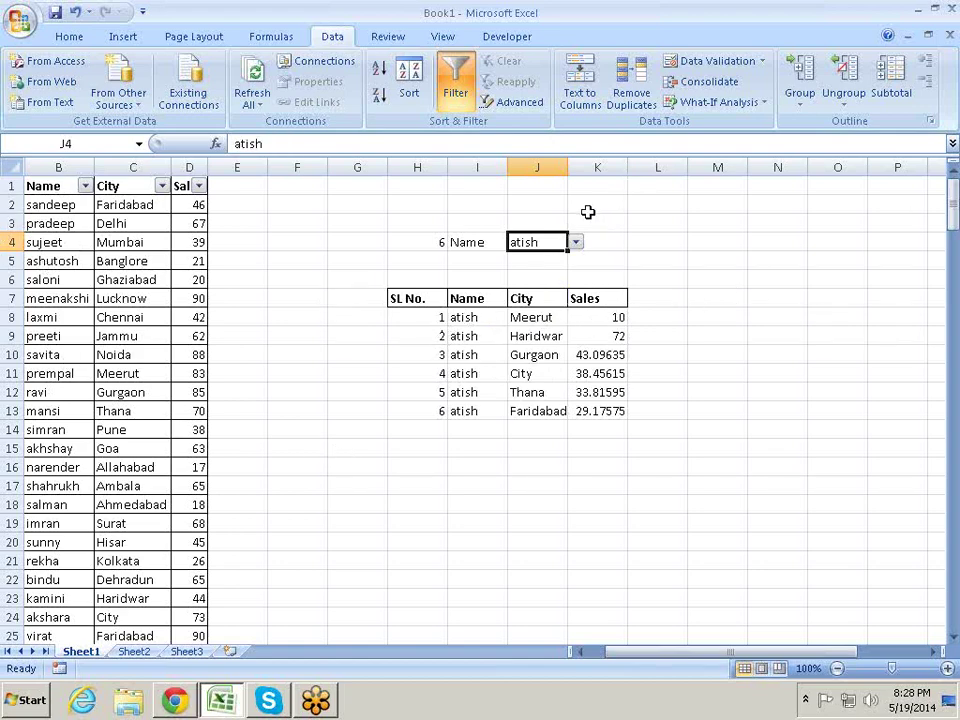
click(575, 242)
click(552, 330)
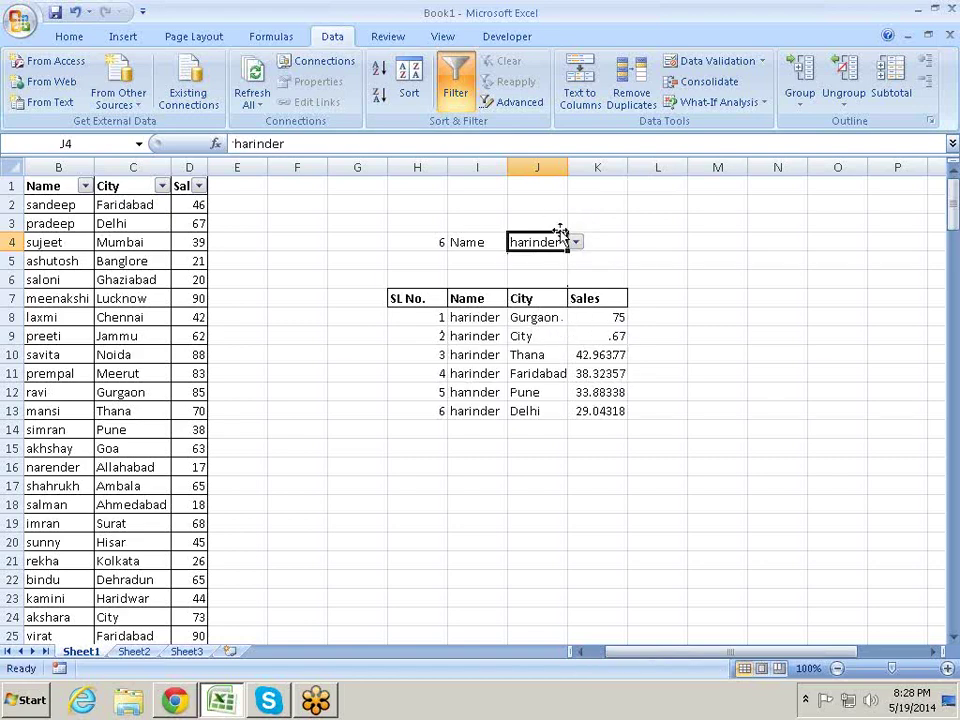
Pick sujeet and laxmi in J4, then settle on ravi as the lookup name.
click(576, 243)
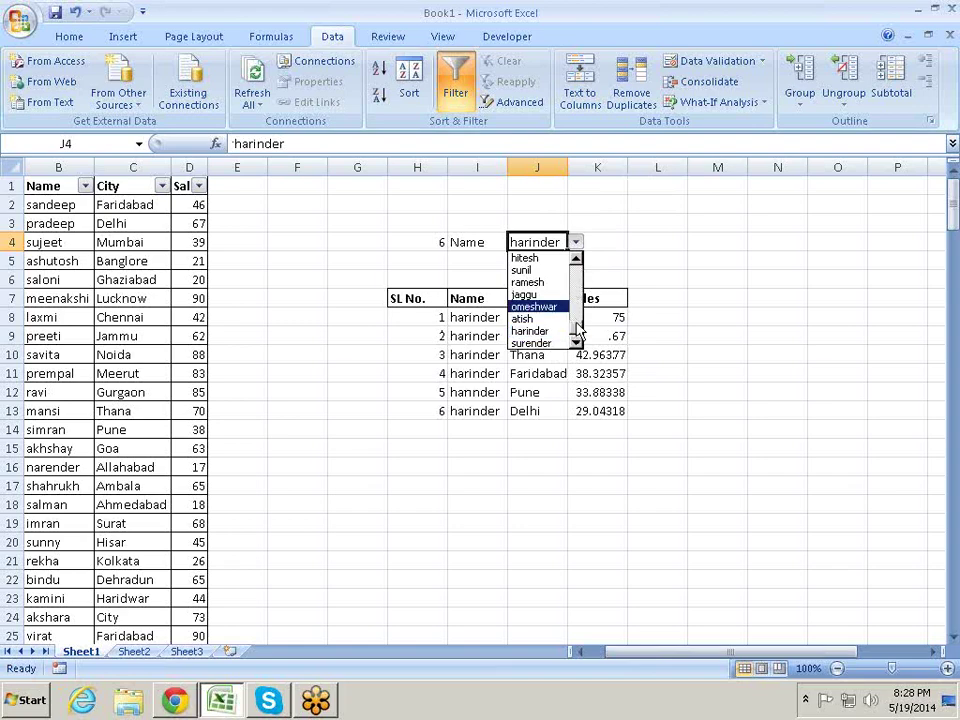
scroll(560, 300, up, 3)
scroll(560, 290, up, 5)
click(530, 280)
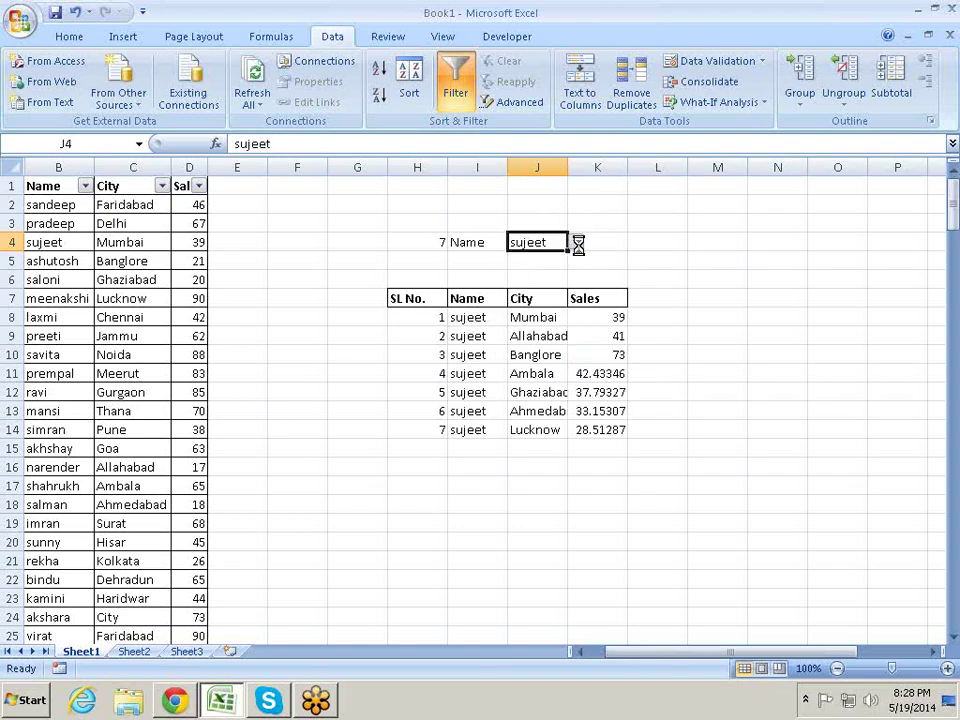
click(577, 244)
click(530, 306)
click(577, 243)
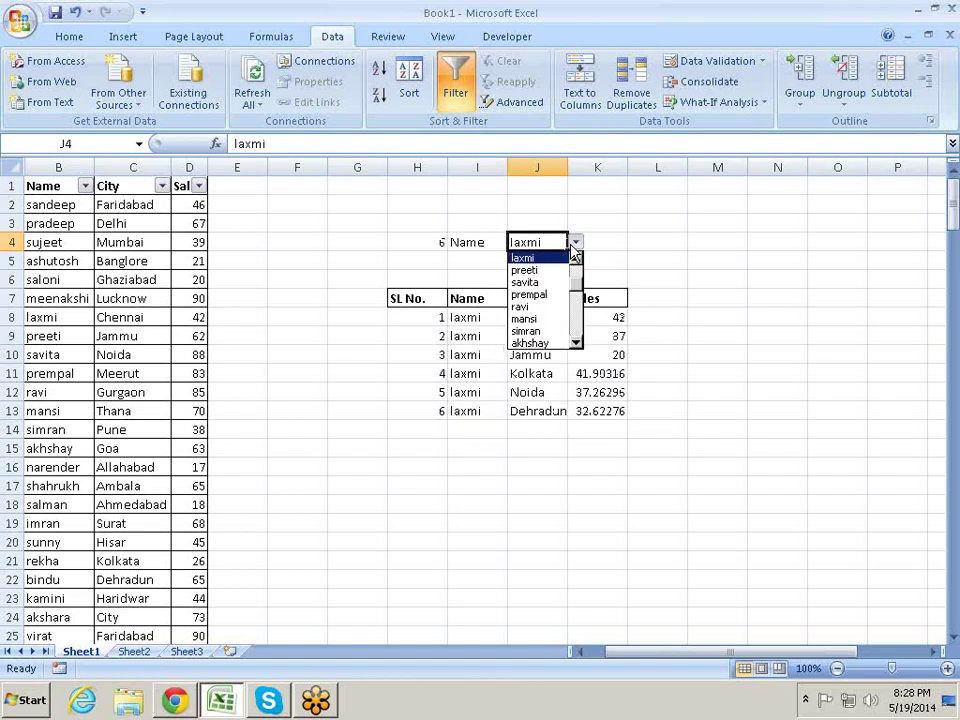
click(530, 304)
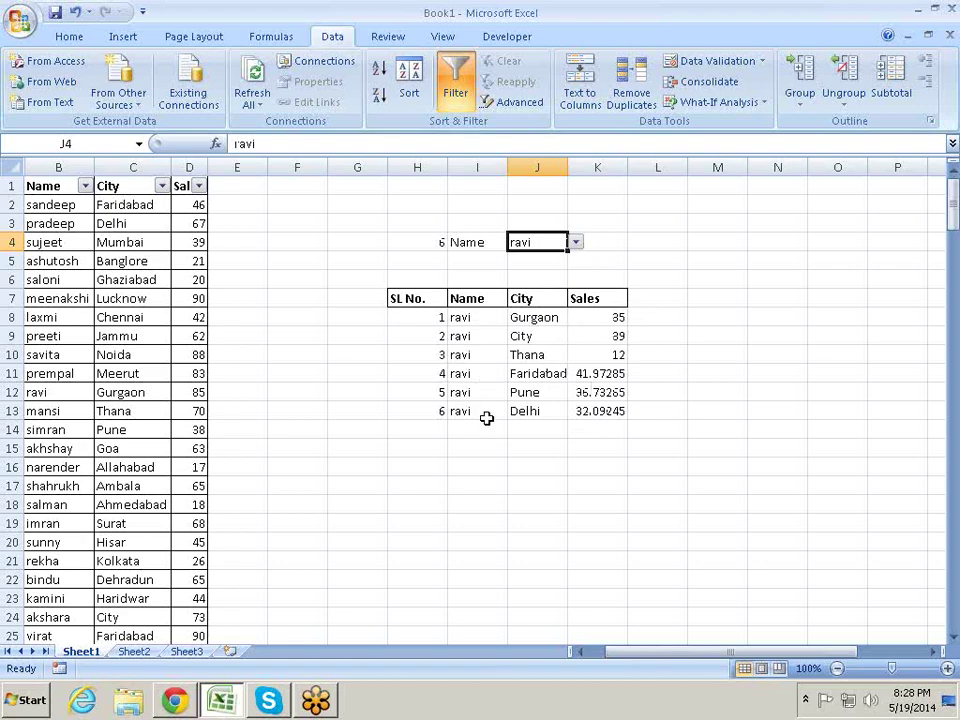
click(440, 240)
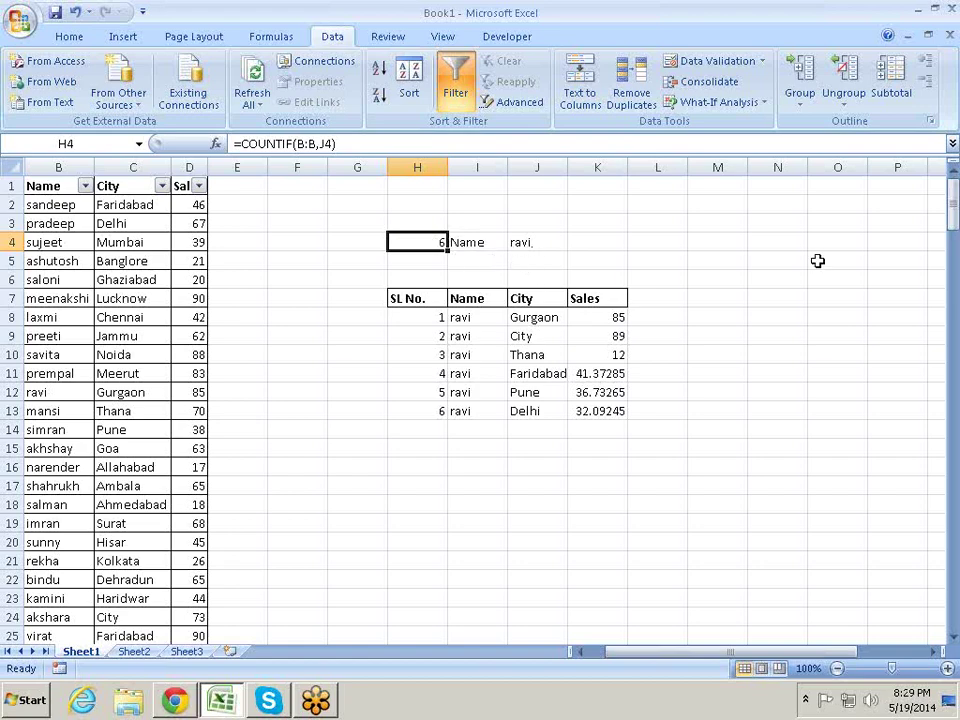
Overwrite the H4 count with 2, then 3, then 4, and finally 5.
text(2)
key(Return)
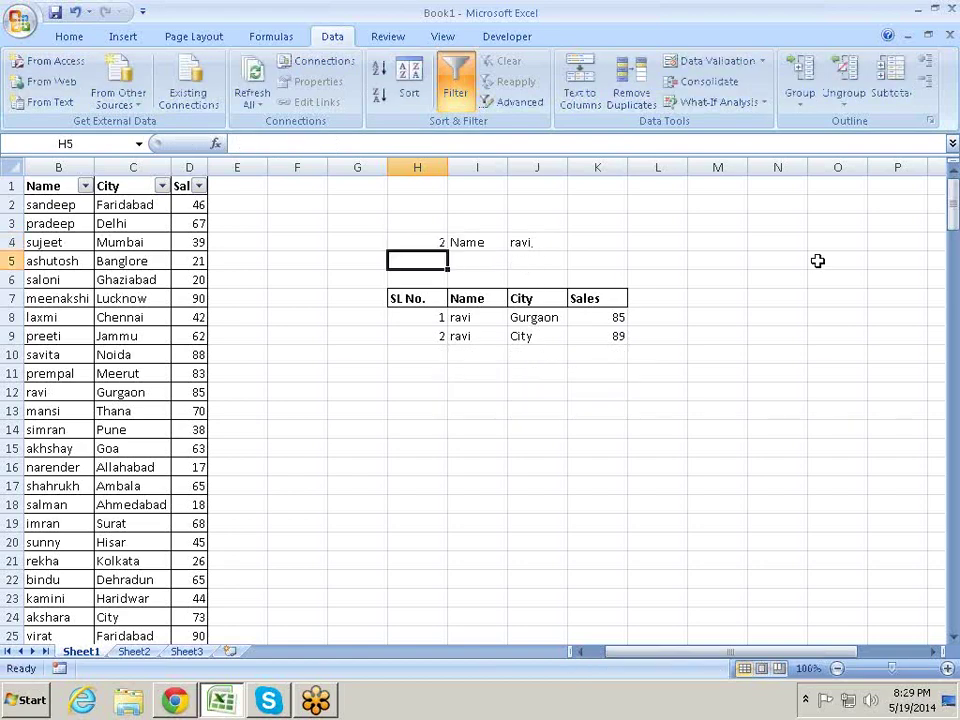
key(Up)
text(3)
key(Return)
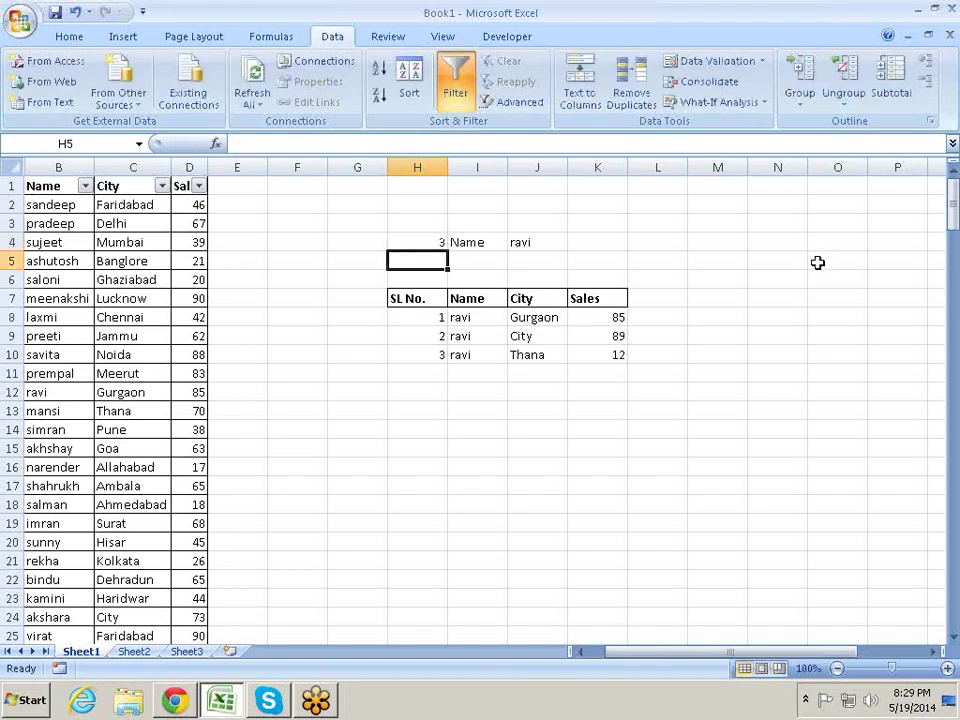
key(Up)
text(4)
key(Return)
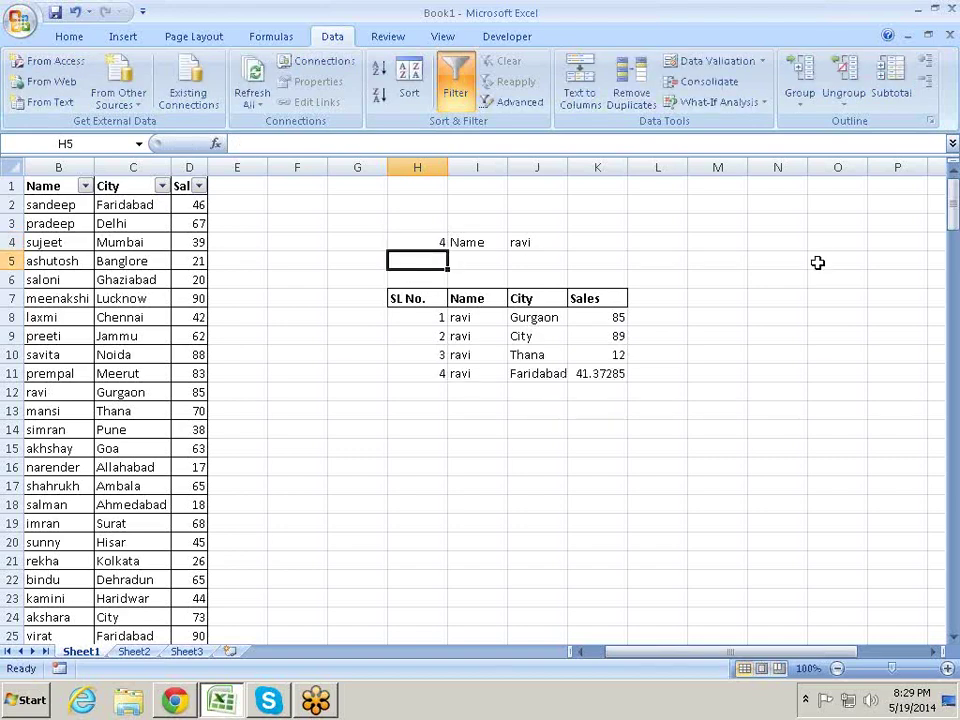
key(Up)
text(5)
key(Return)
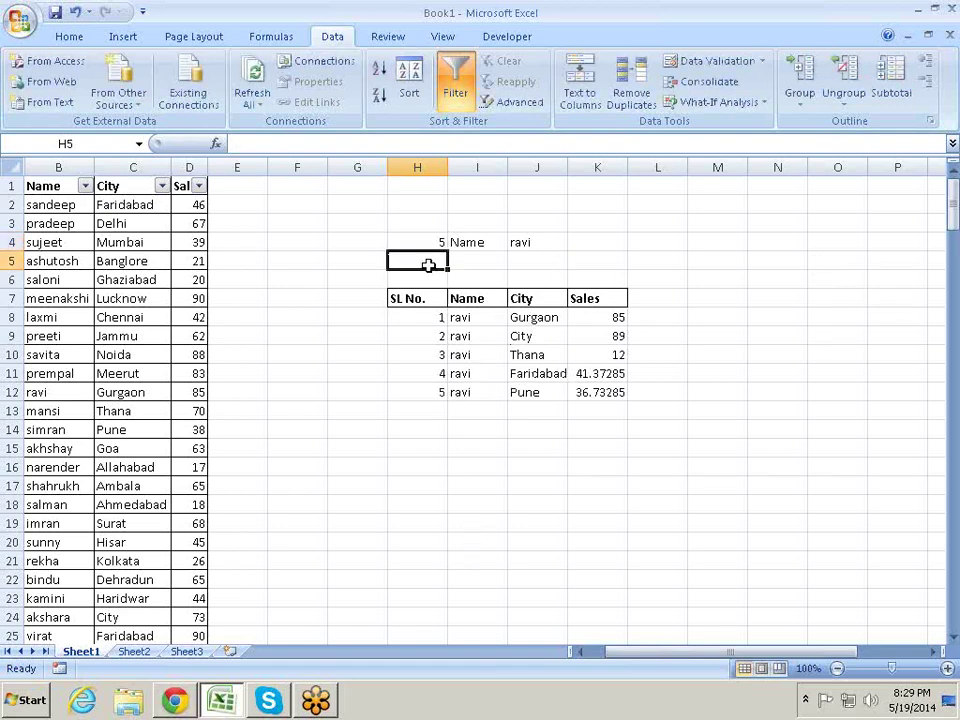
click(423, 237)
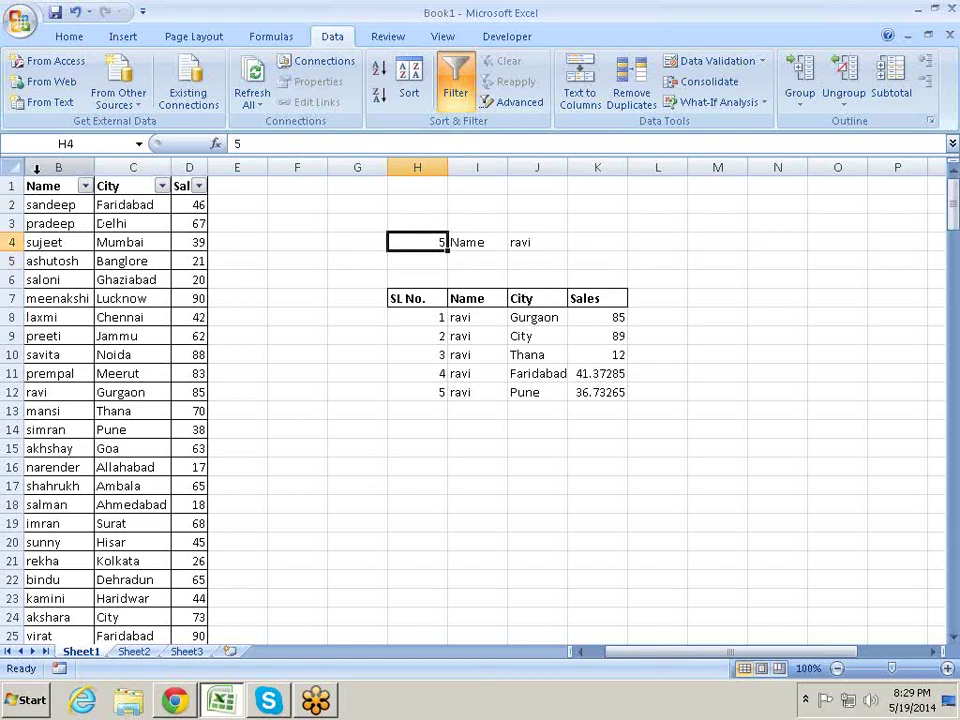
Unhide the Helper column A and inspect the formulas in H9 and A2.
drag(36, 167, 12, 167)
right_click(60, 167)
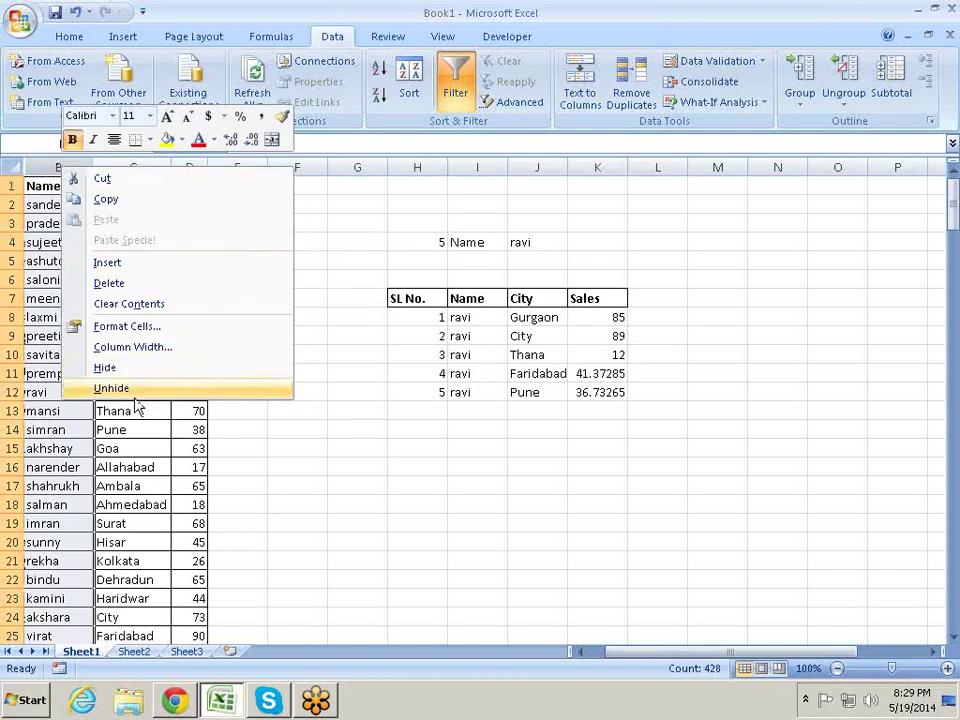
click(124, 390)
click(469, 338)
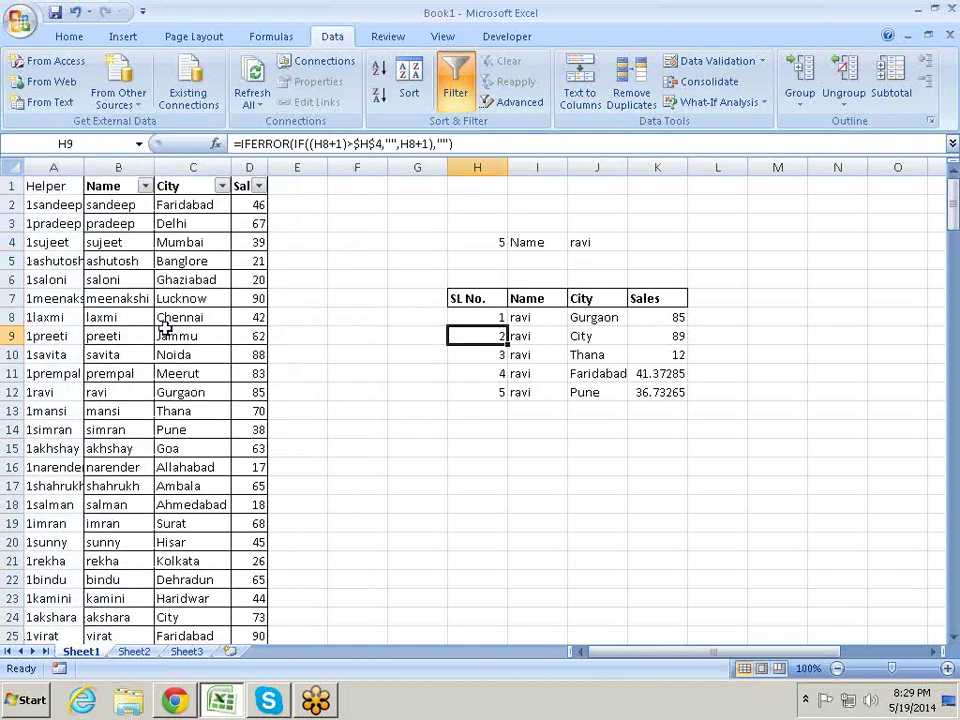
click(55, 200)
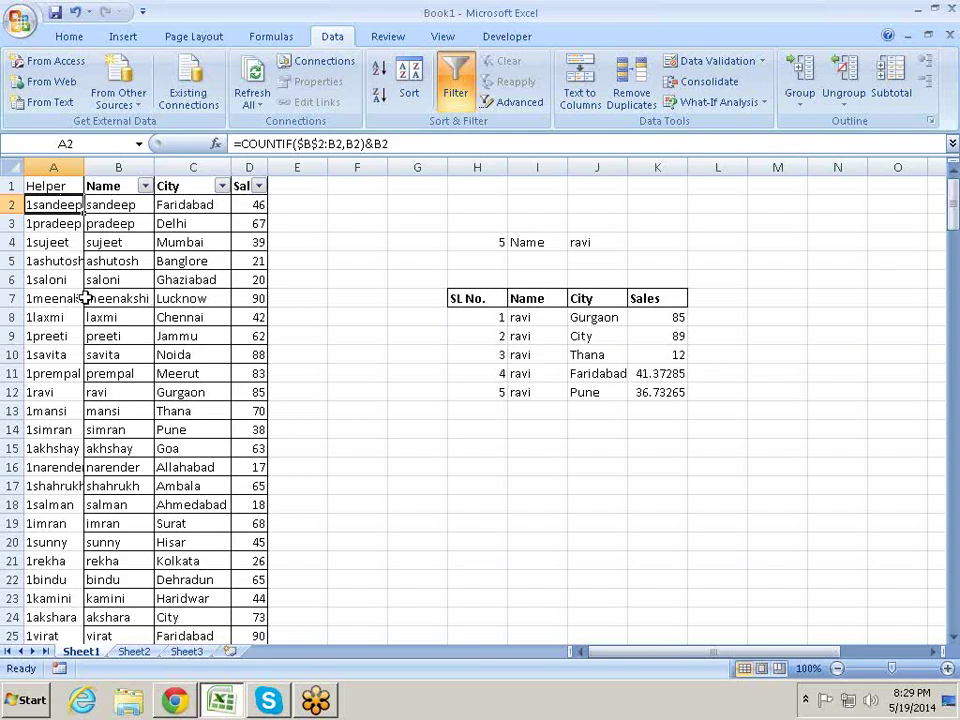
Scroll to the bottom of the data and select A214 to view its Helper formula.
scroll(330, 268, down, 6)
scroll(258, 273, down, 8)
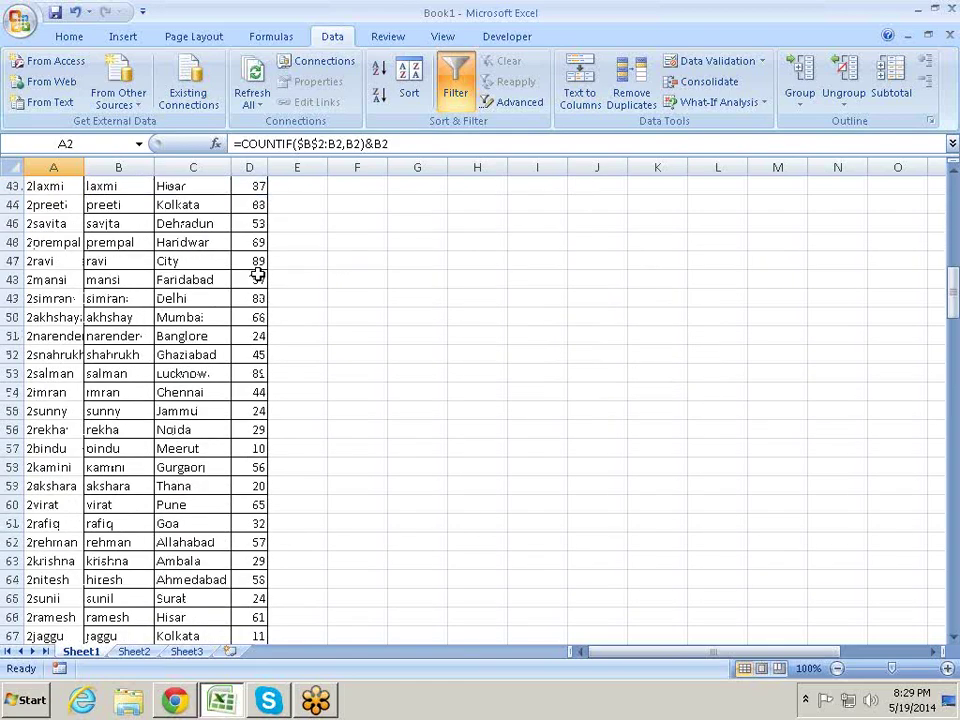
scroll(258, 275, down, 8)
scroll(255, 285, down, 17)
scroll(257, 292, down, 8)
scroll(258, 298, down, 11)
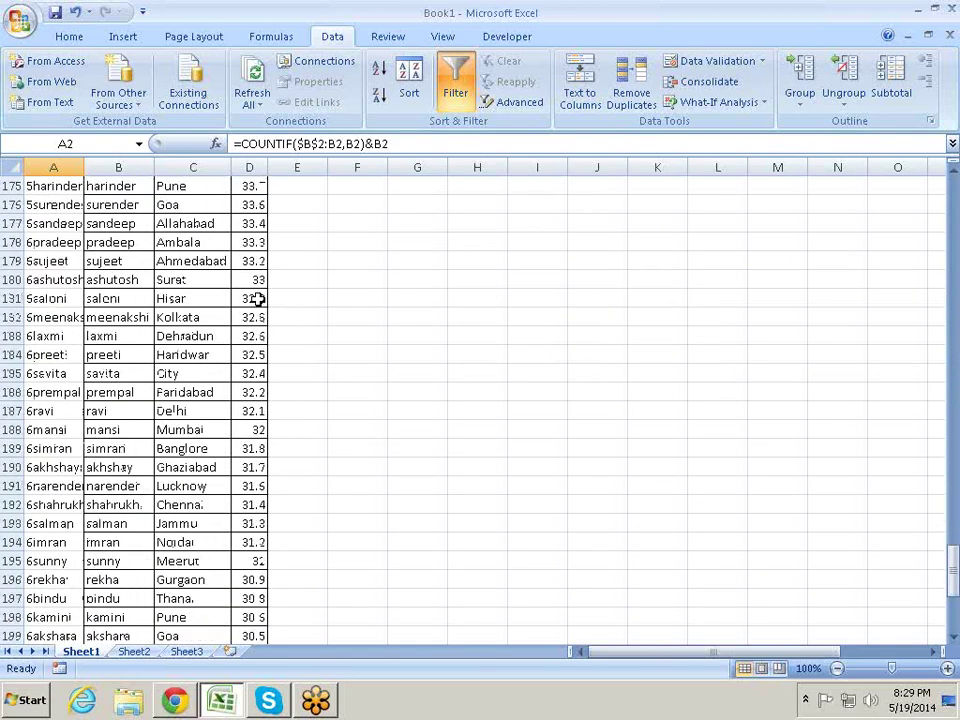
scroll(258, 298, down, 11)
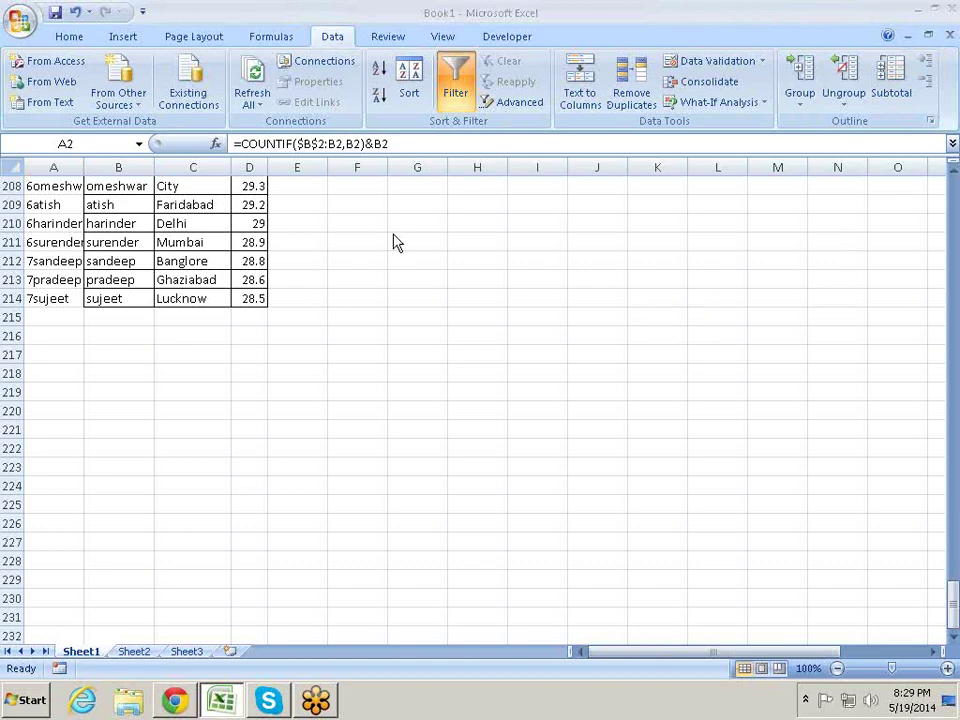
scroll(372, 247, up, 4)
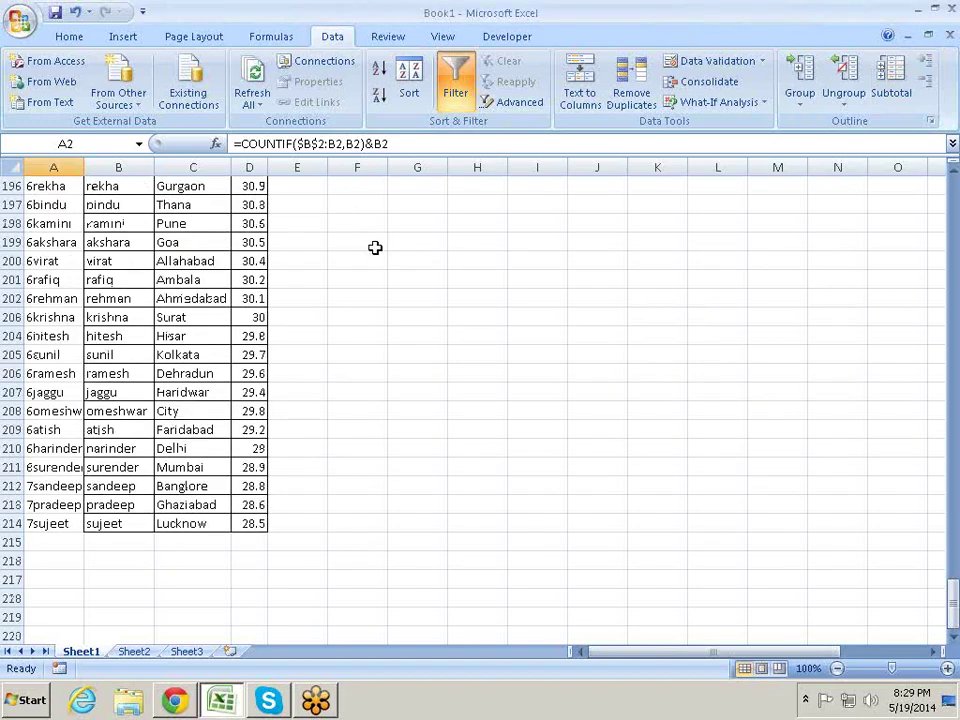
click(77, 522)
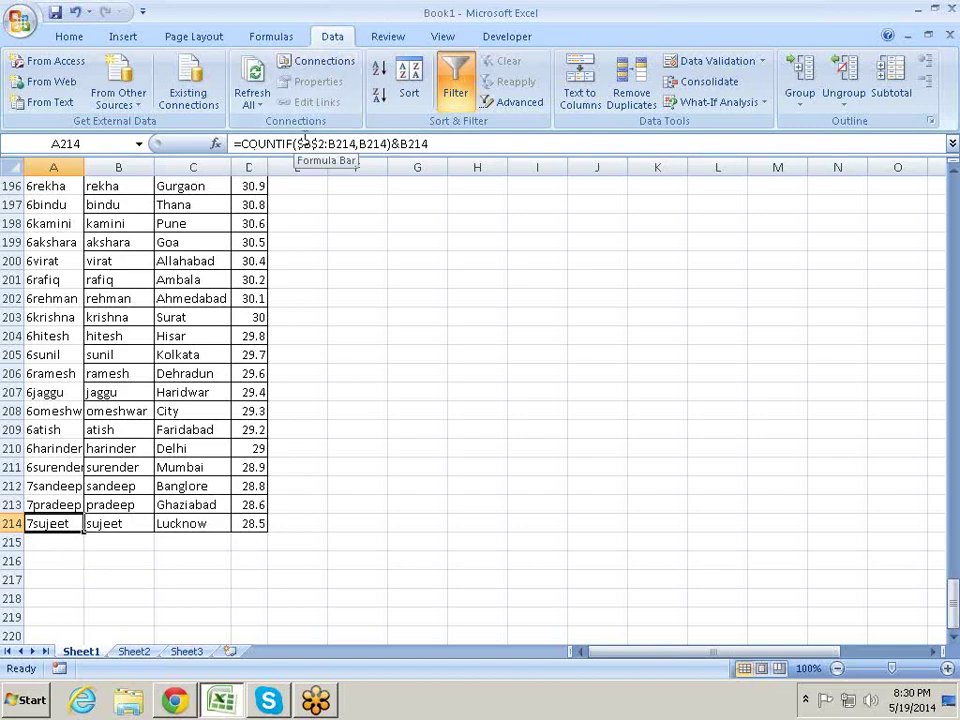
Change the A214 Helper formula to =COUNTIF(B214:$B$214,B214)&B214.
click(322, 143)
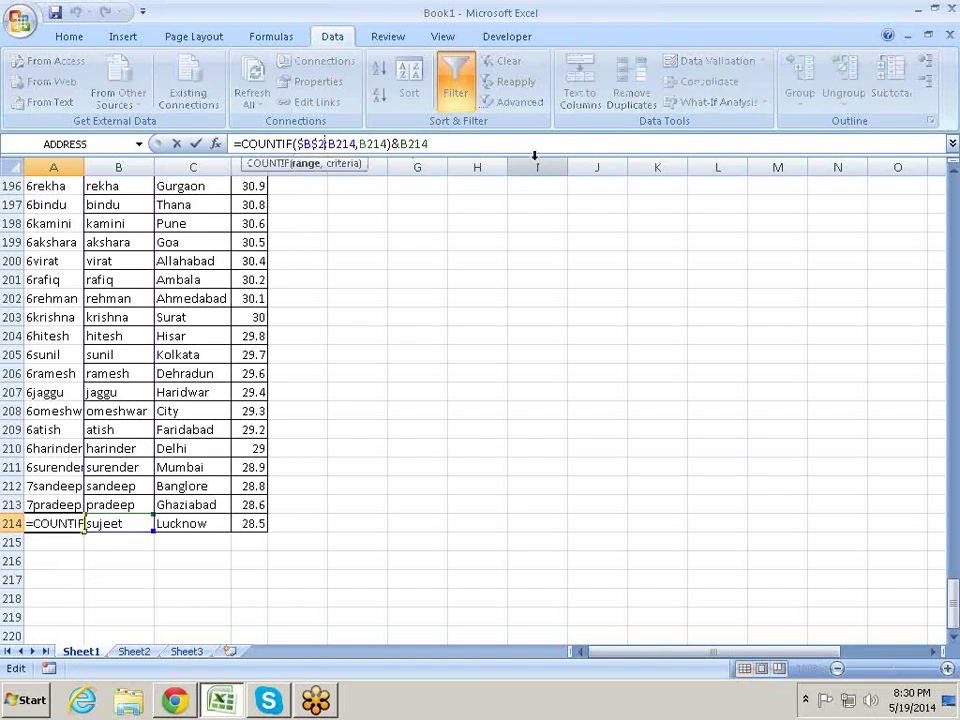
key(BackSpace)
key(BackSpace)
key(BackSpace)
key(BackSpace)
key(BackSpace)
text(:)
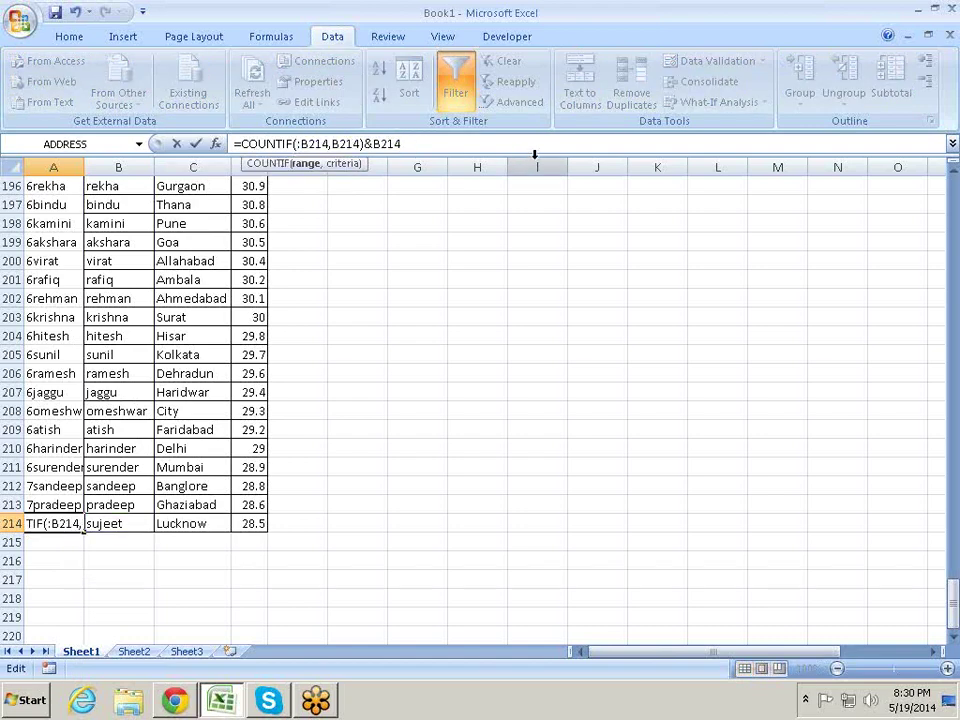
text(b214)
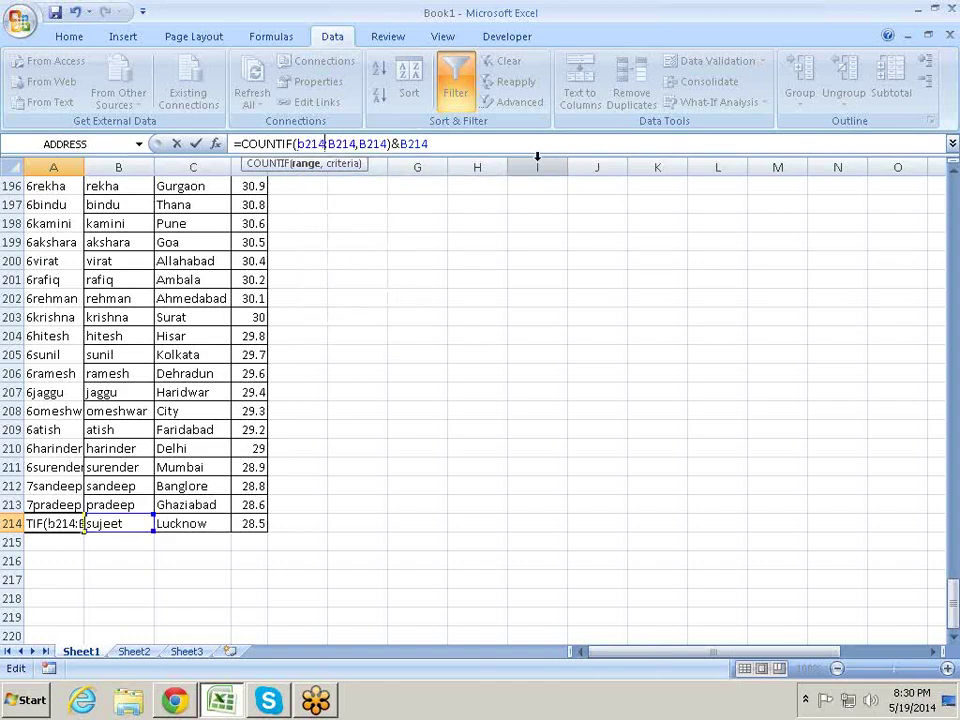
click(340, 143)
key(shift+Home)
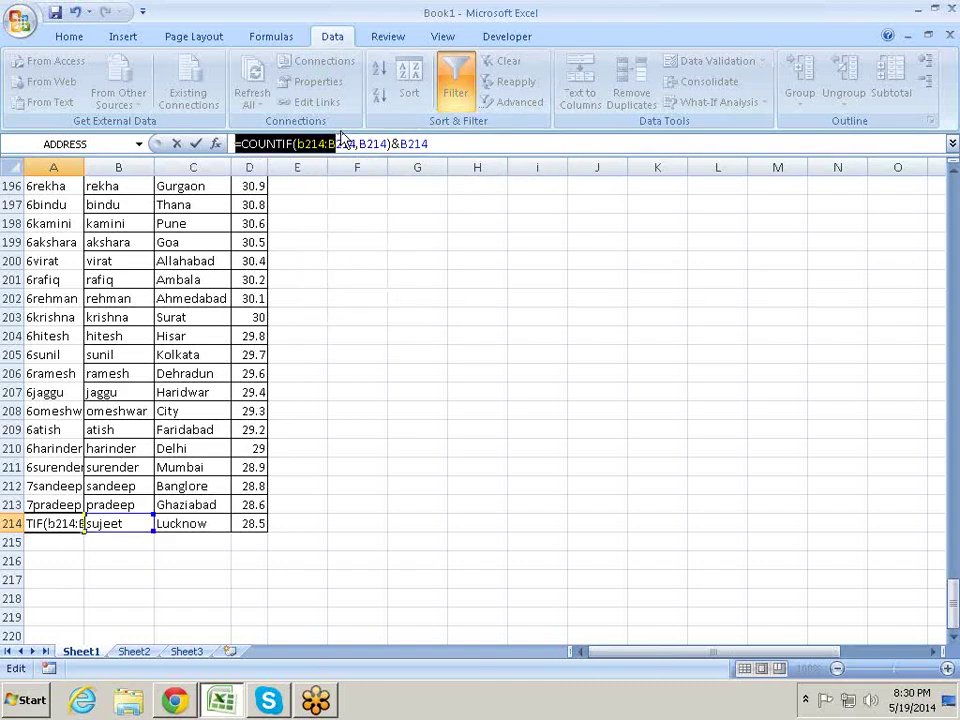
text(,)
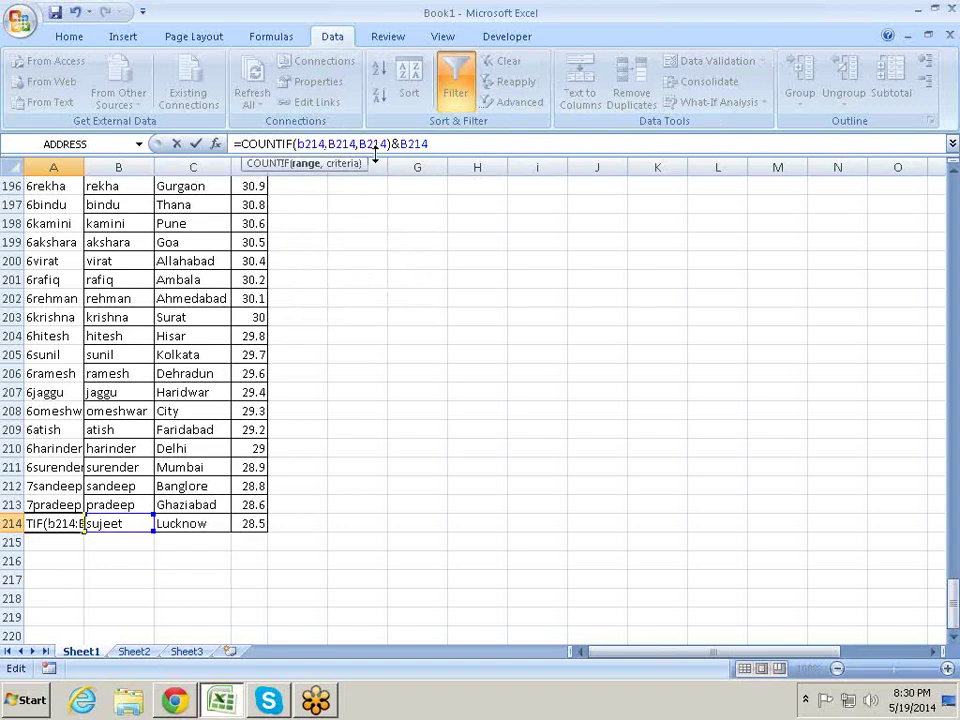
key(F4)
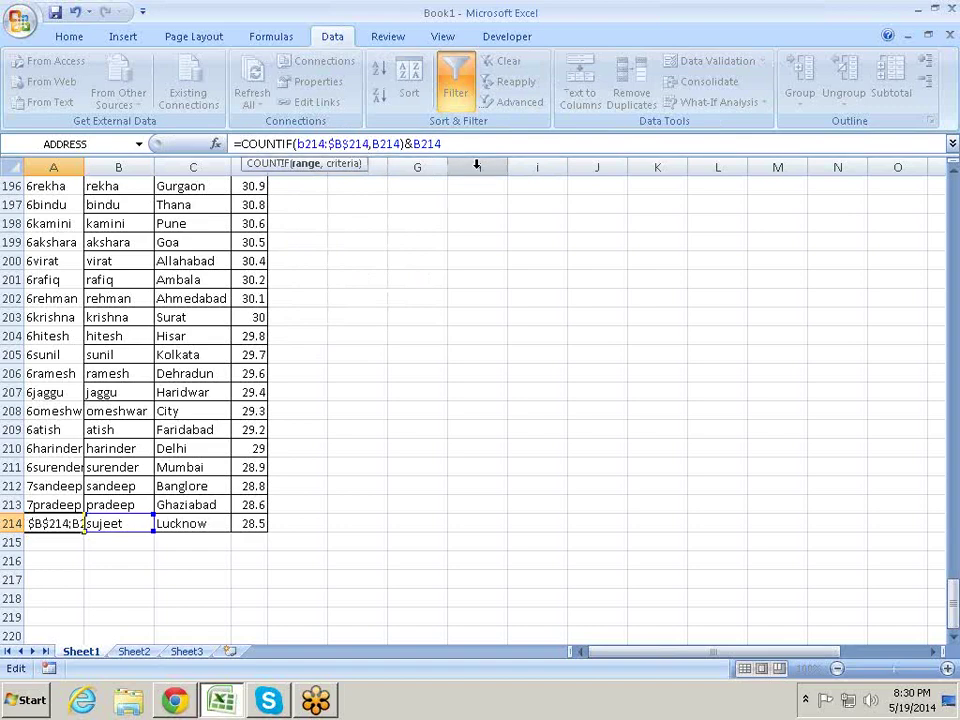
key(Return)
Fill the new Helper formula from A214 up to A2.
click(60, 530)
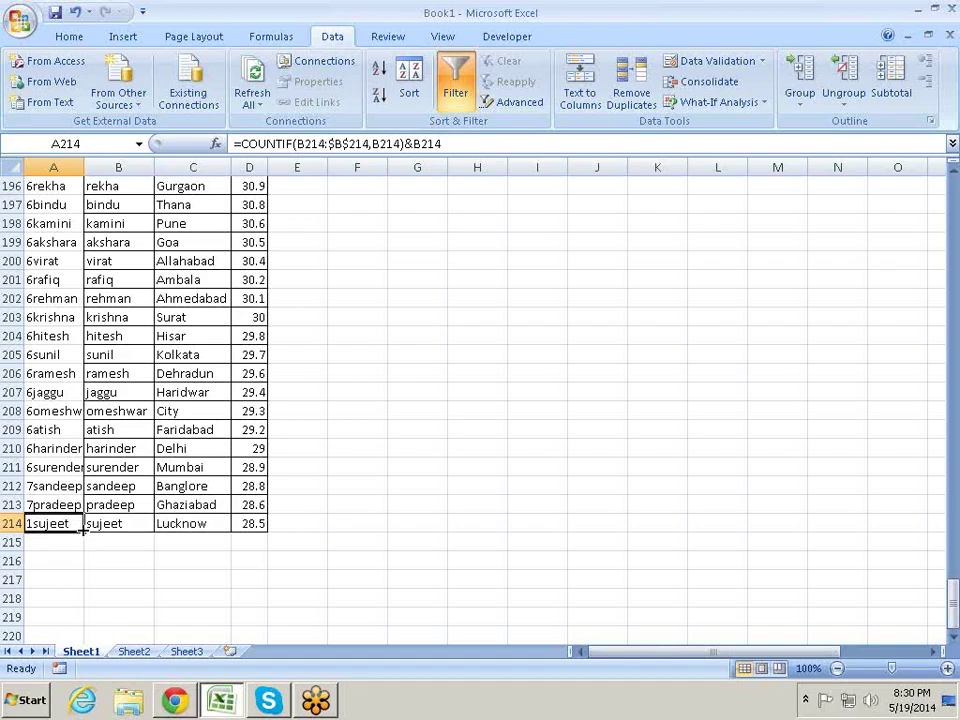
drag(84, 531, 140, 6)
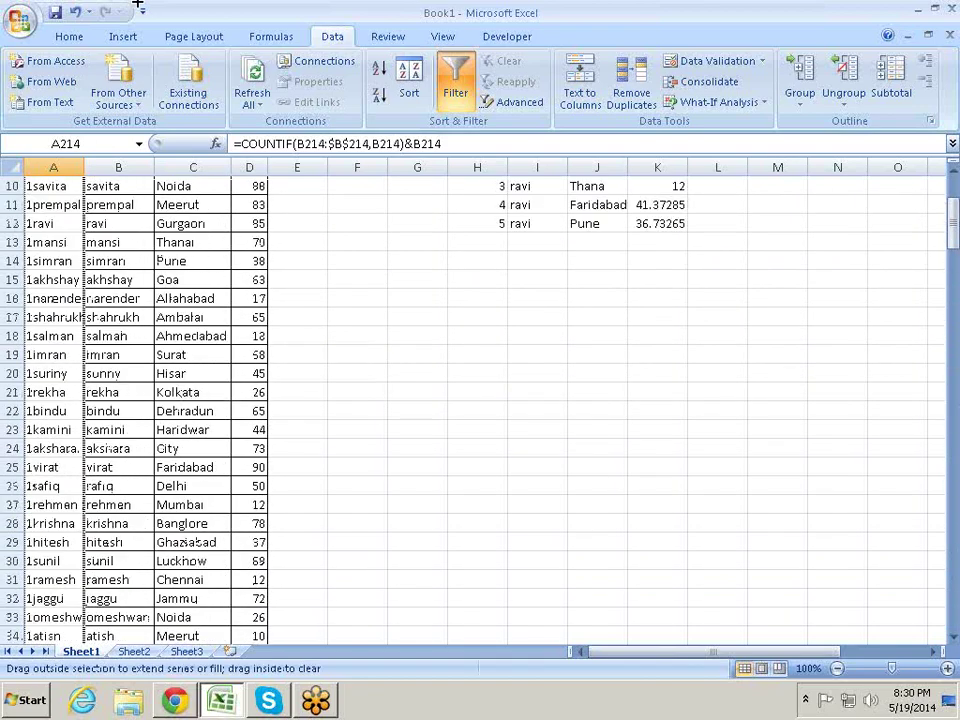
drag(140, 6, 55, 205)
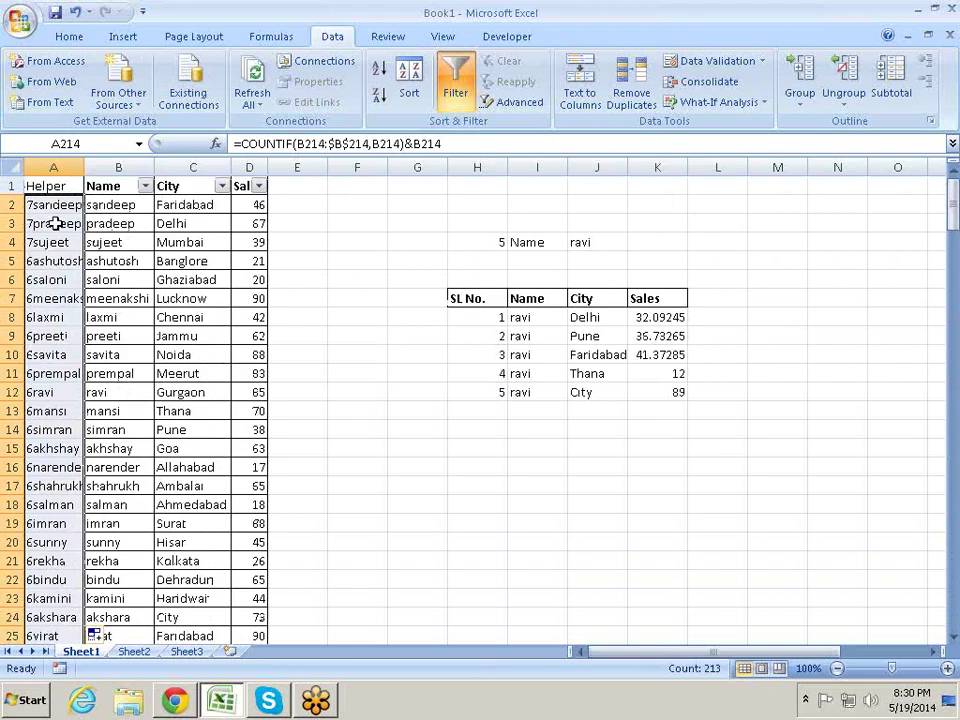
click(55, 209)
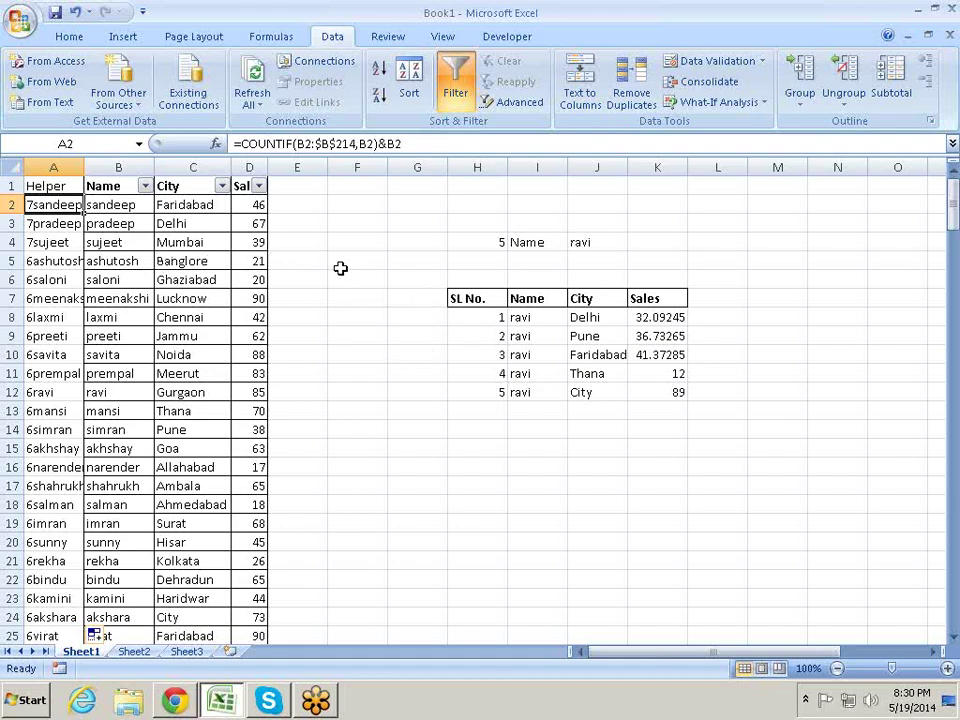
drag(11, 204, 30, 296)
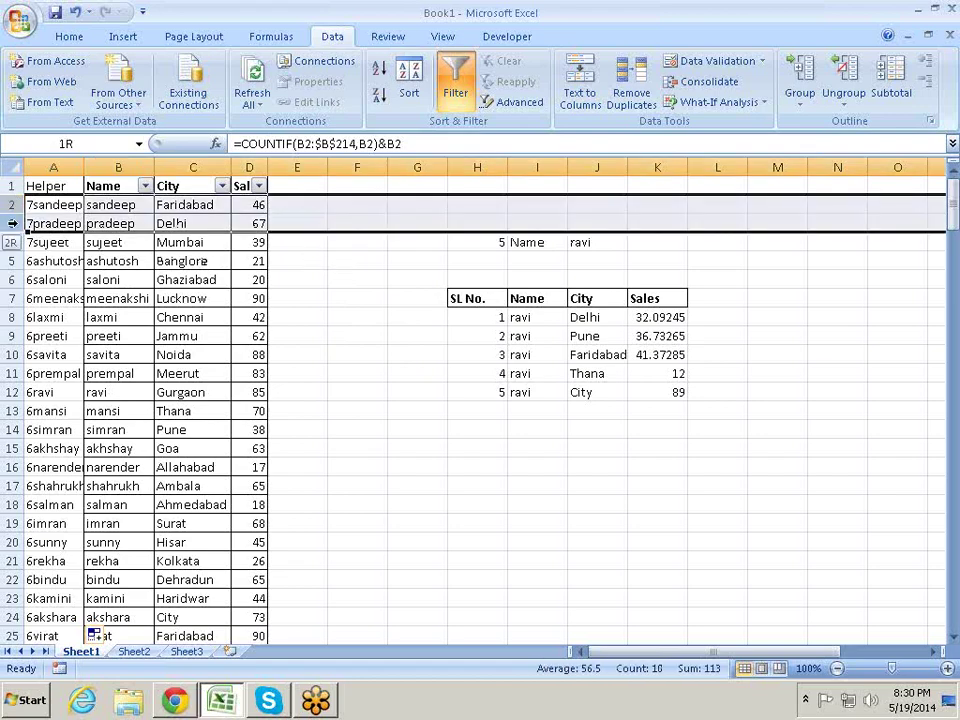
click(318, 352)
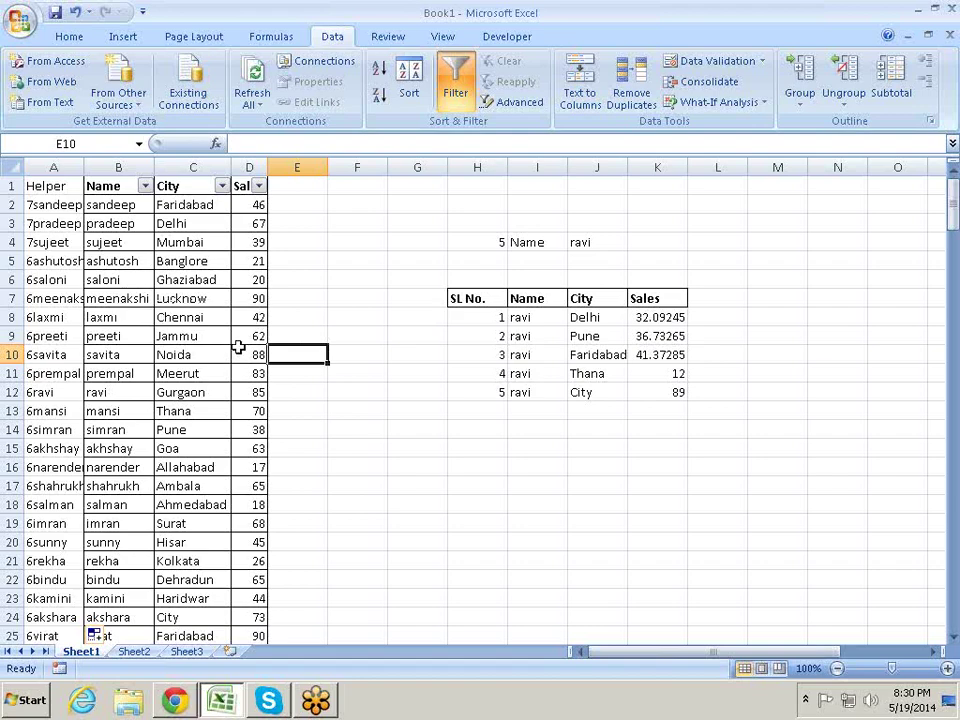
click(252, 222)
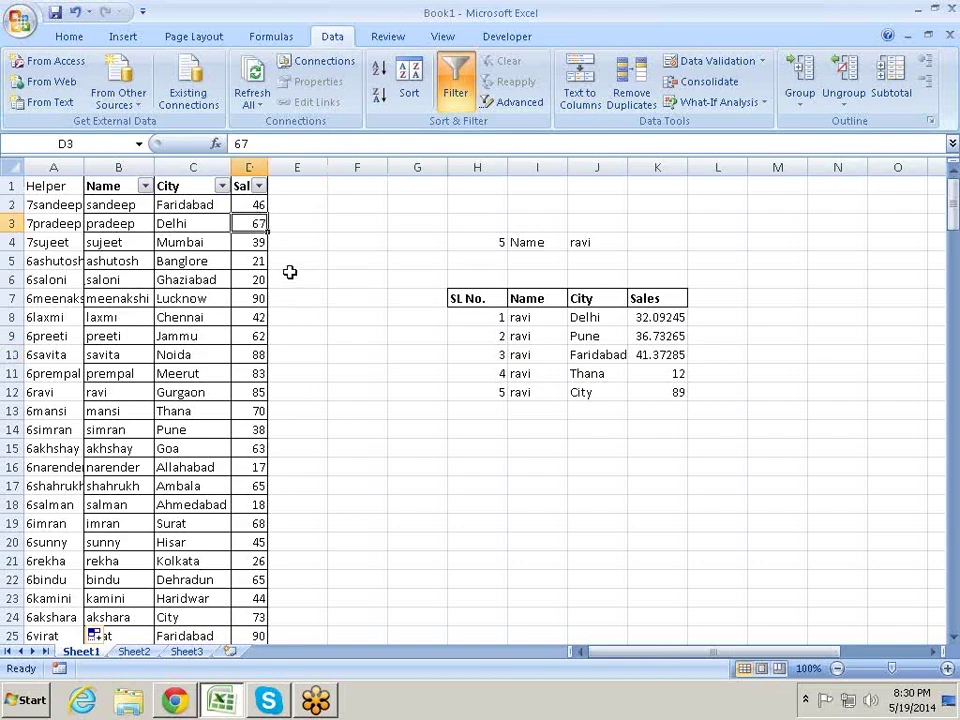
key(Down)
key(Down)
key(Down)
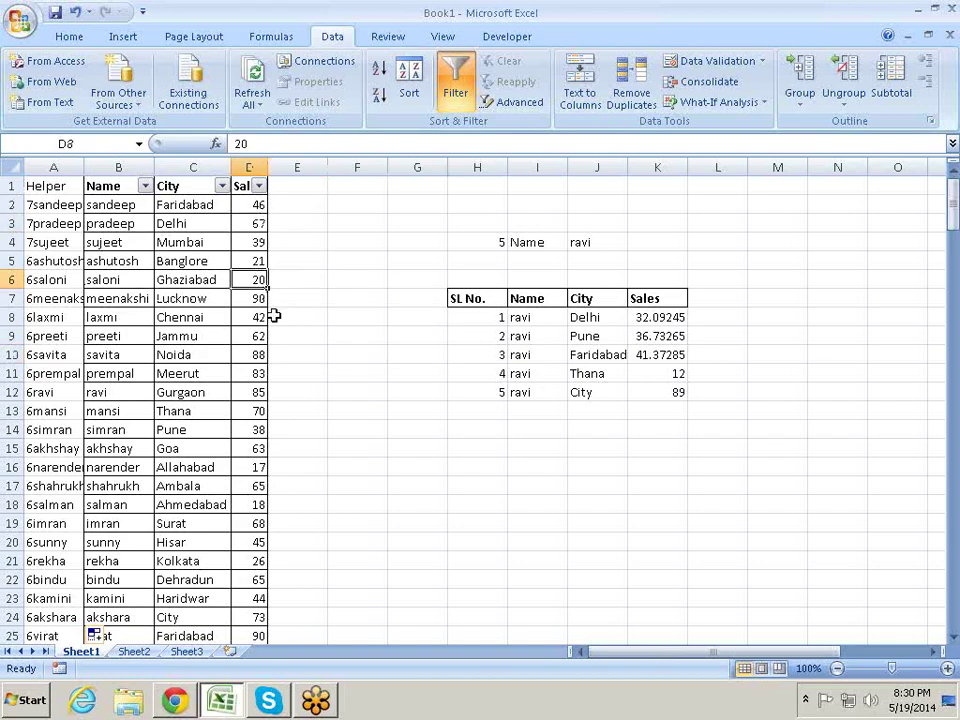
click(257, 223)
click(257, 207)
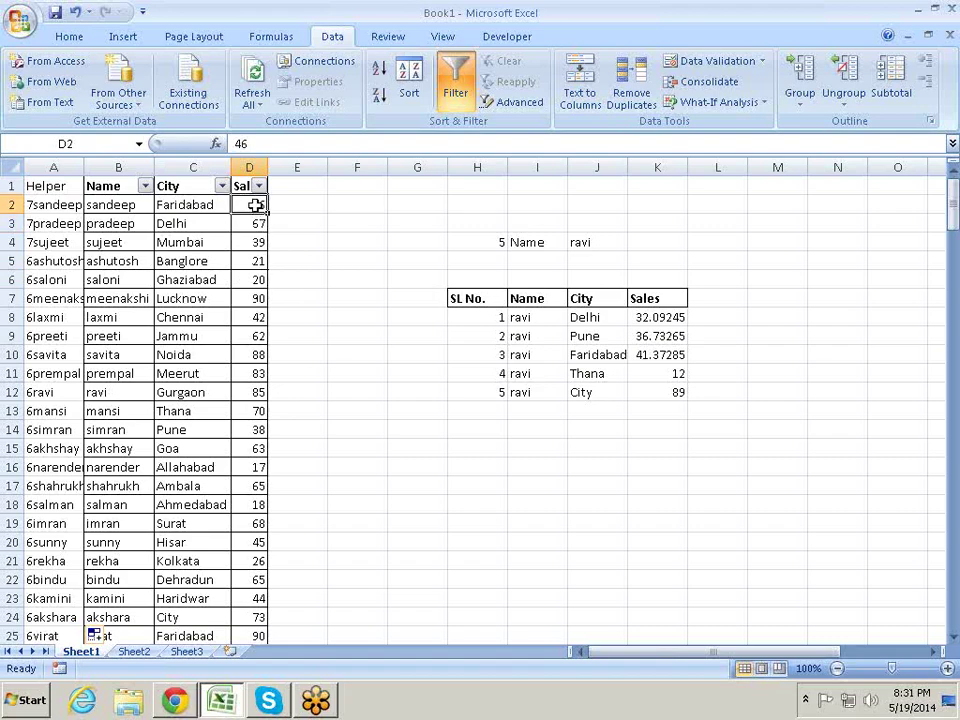
drag(257, 261, 257, 242)
click(281, 264)
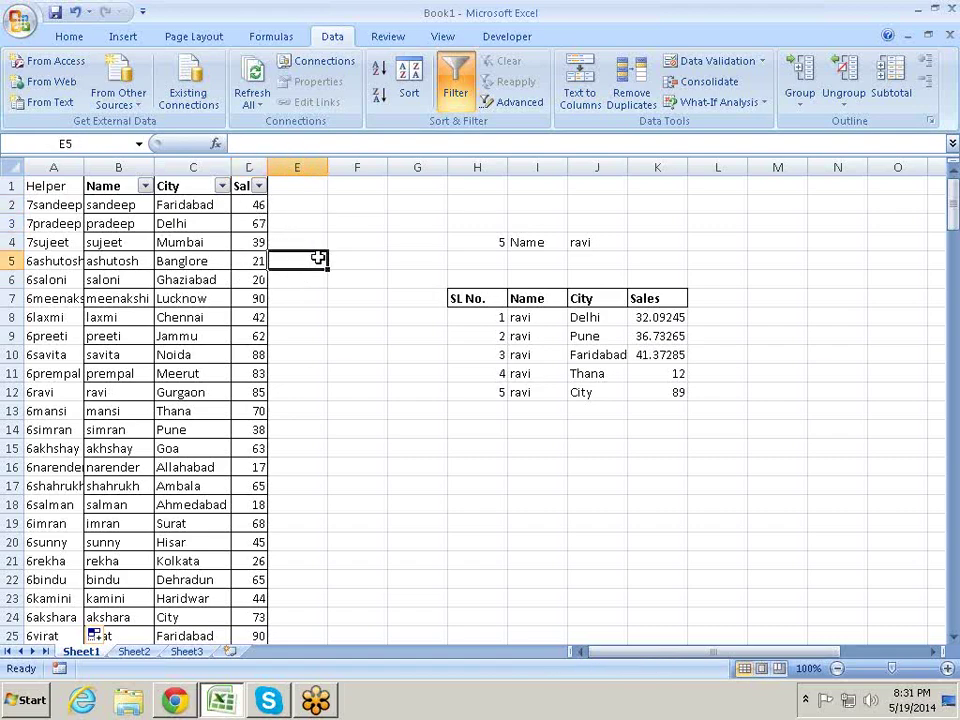
click(240, 246)
click(249, 223)
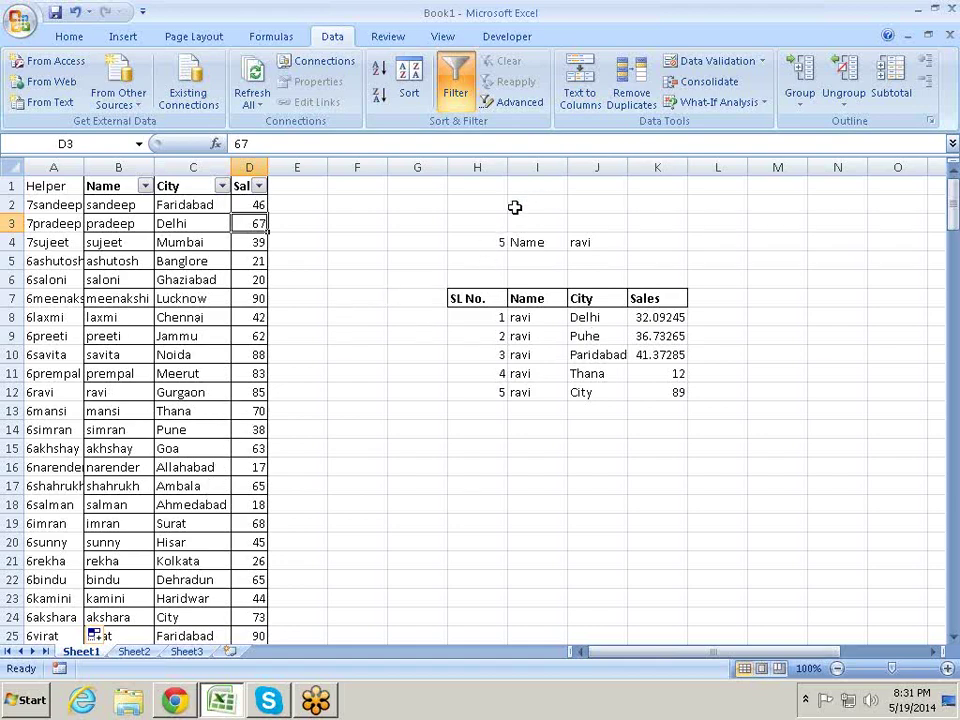
click(497, 242)
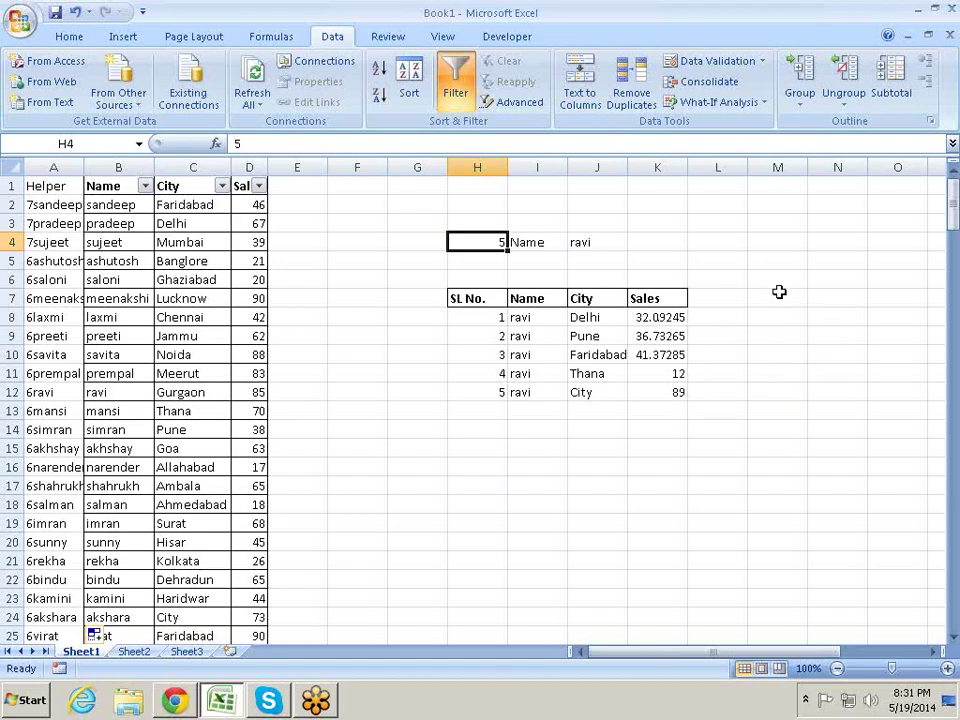
text(7)
key(Return)
key(Up)
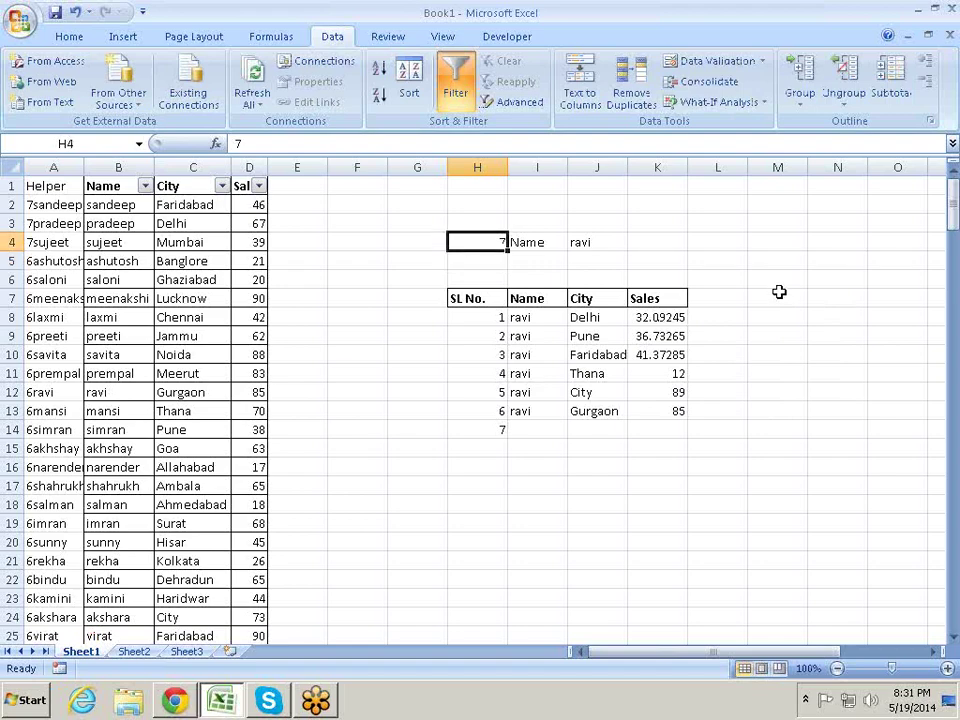
text(5)
key(Return)
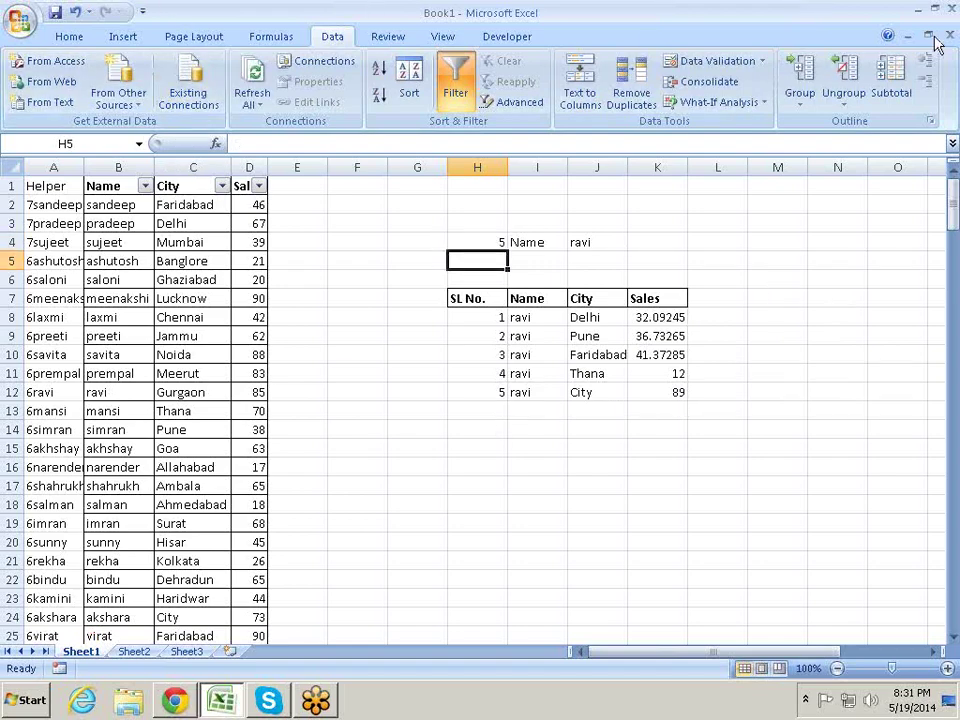
click(703, 342)
click(560, 317)
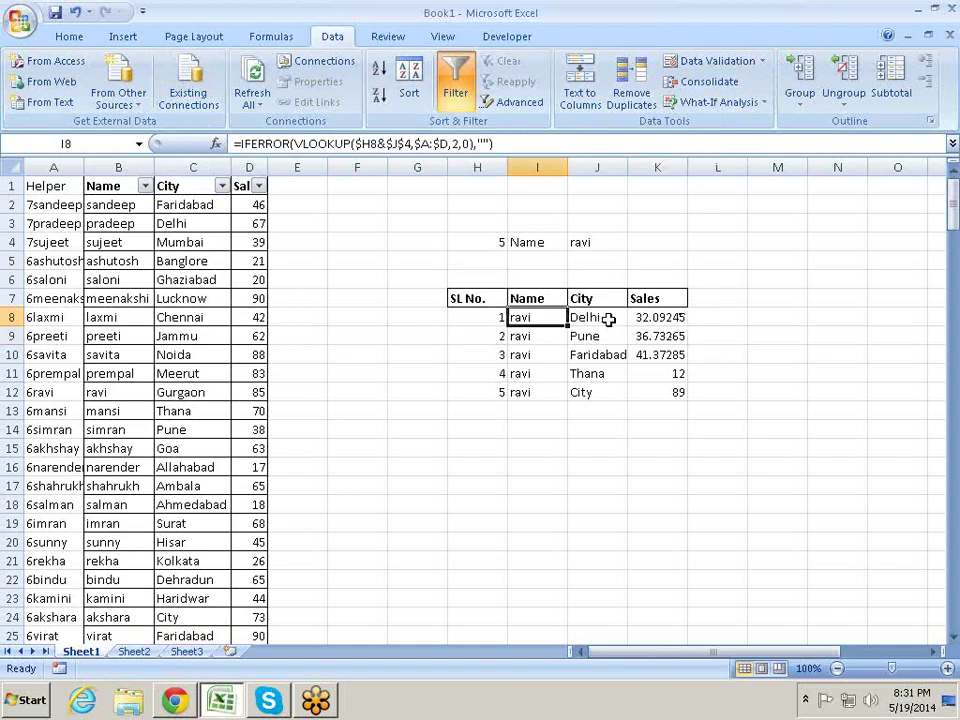
click(40, 219)
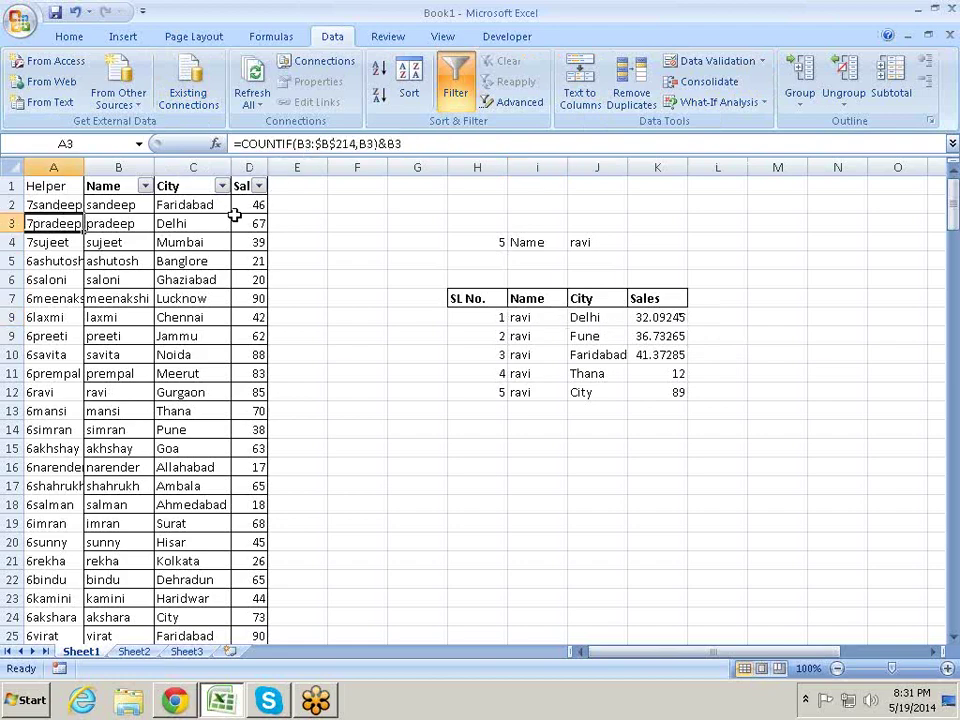
click(493, 317)
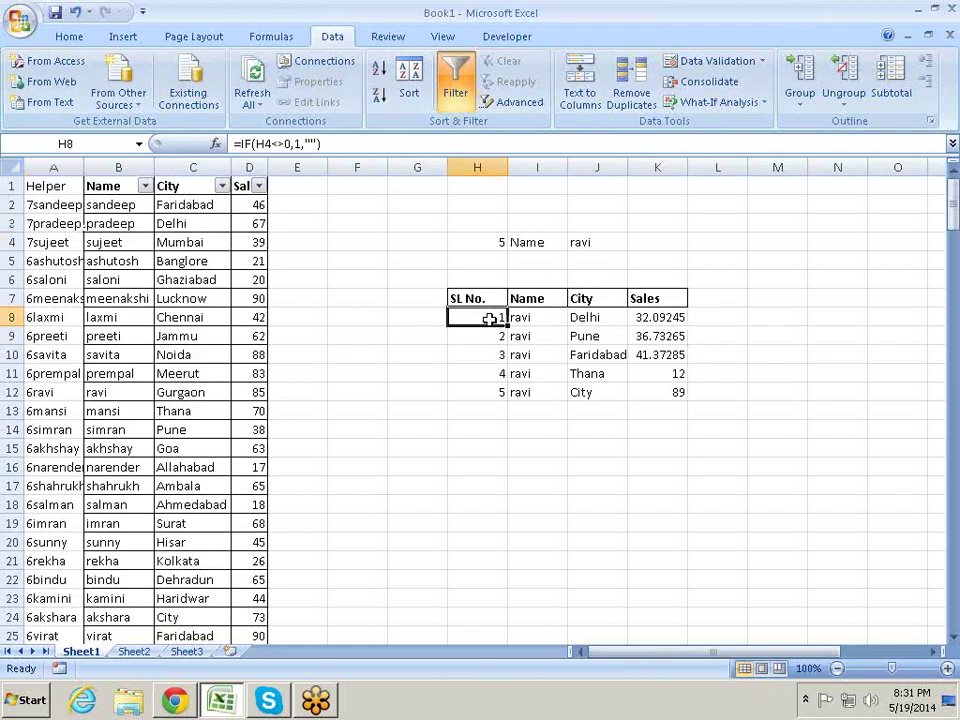
drag(465, 340, 467, 352)
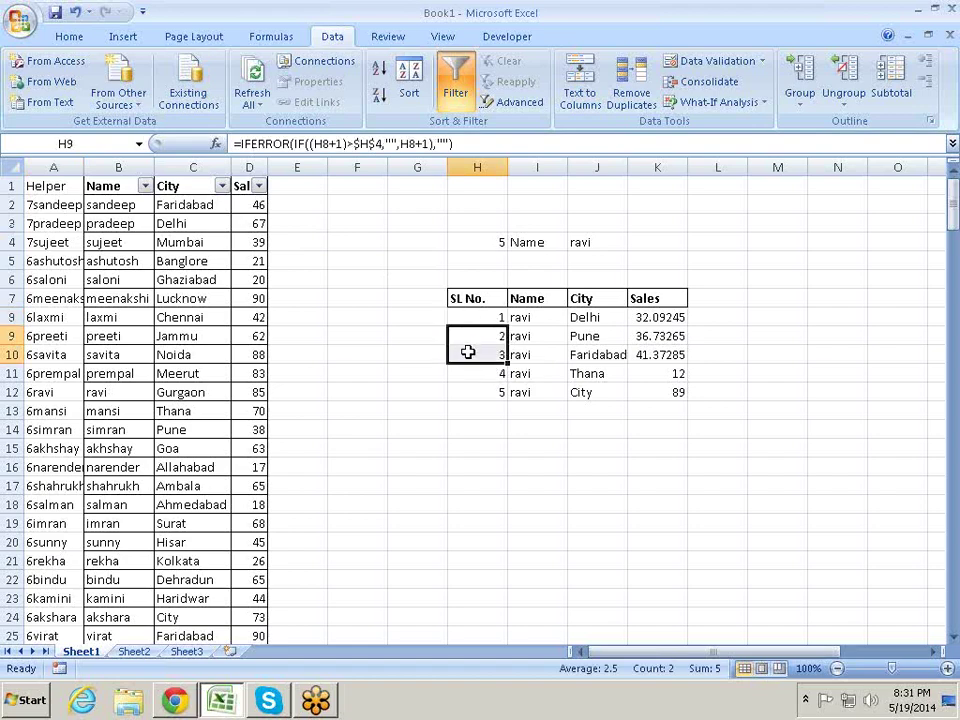
click(529, 242)
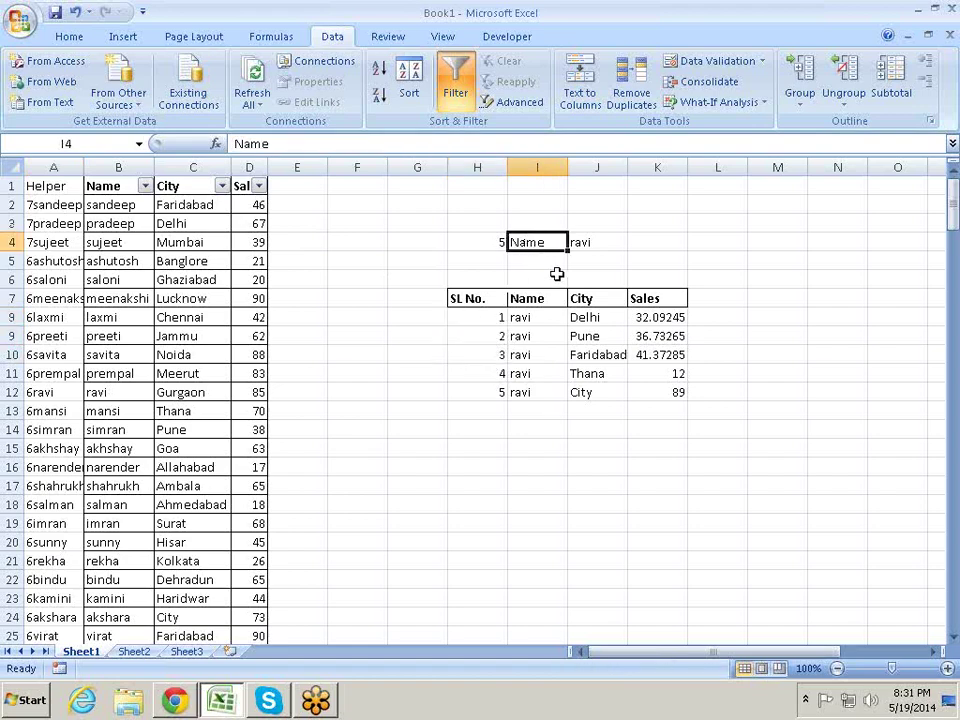
Save the workbook to the Desktop as 'database function'.
key(ctrl+s)
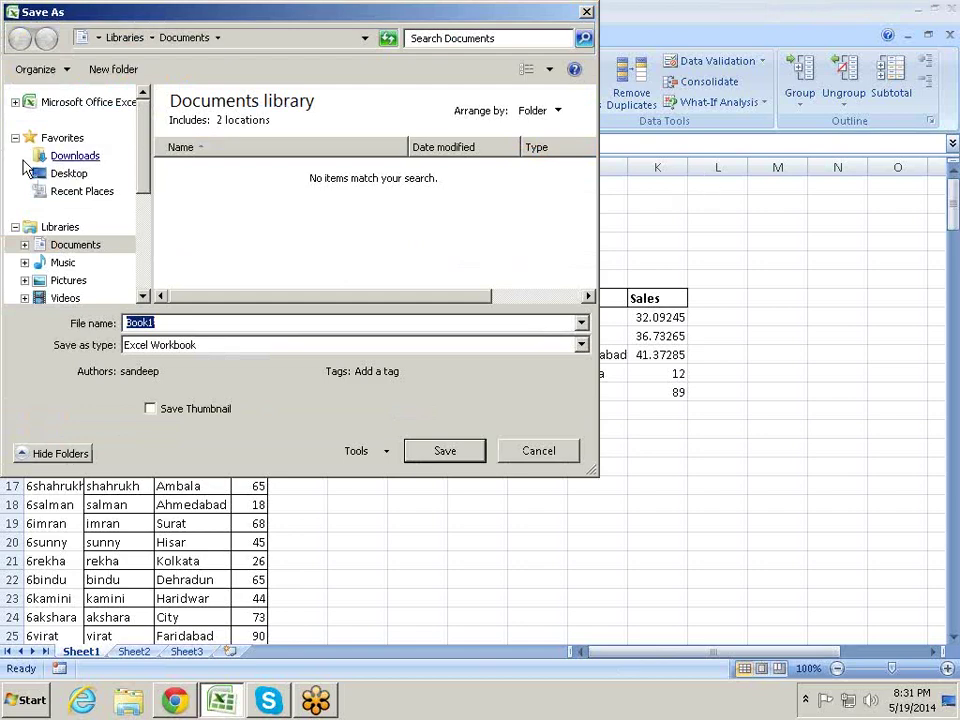
click(62, 175)
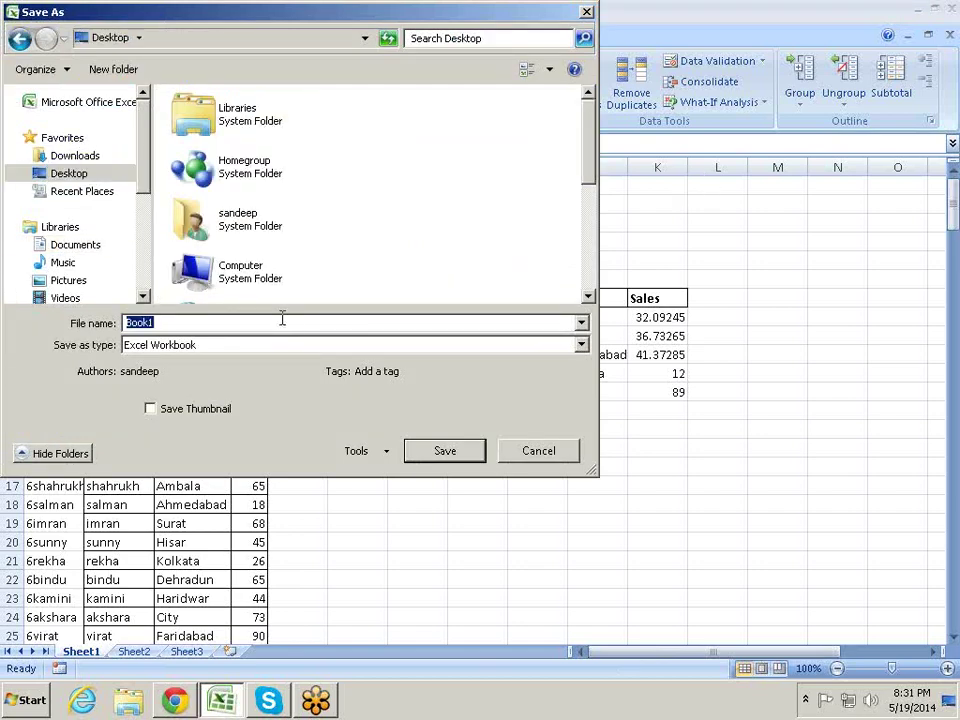
text(v)
key(BackSpace)
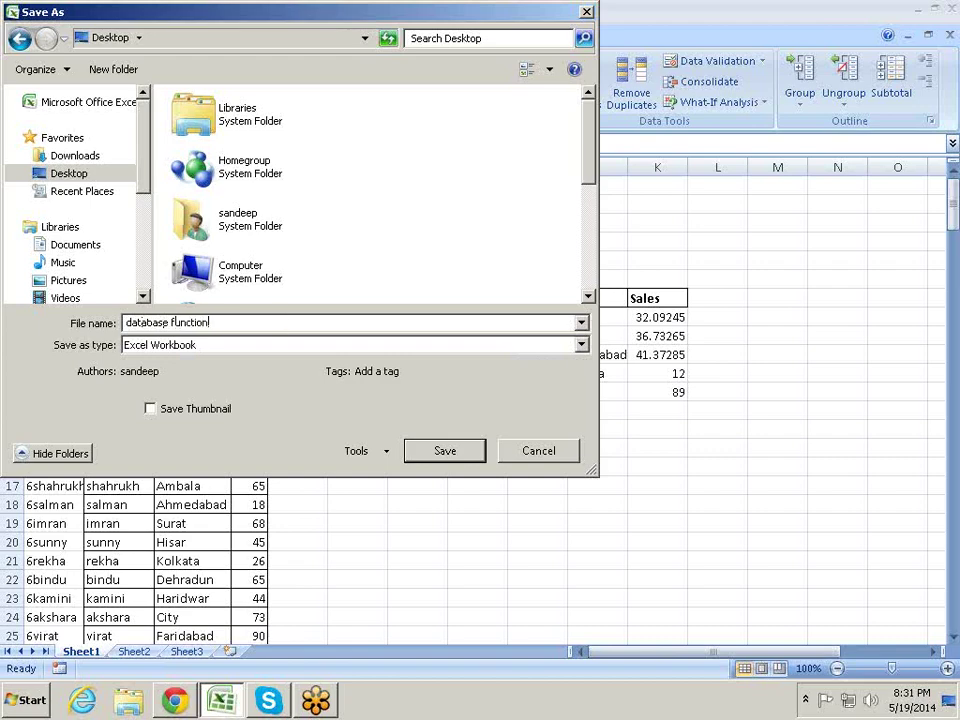
key(Return)
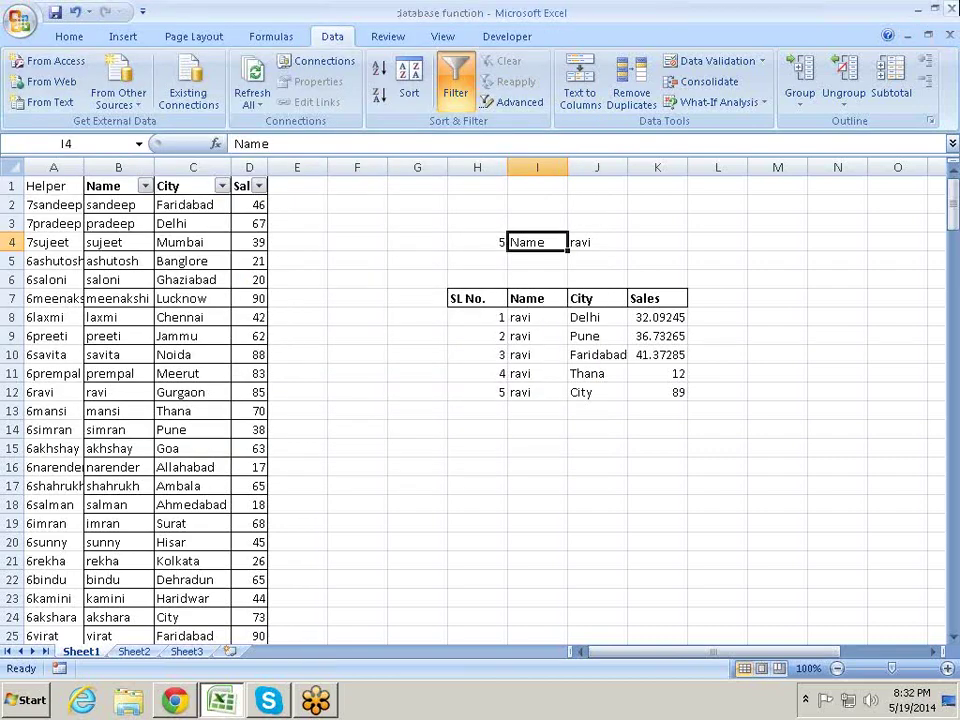